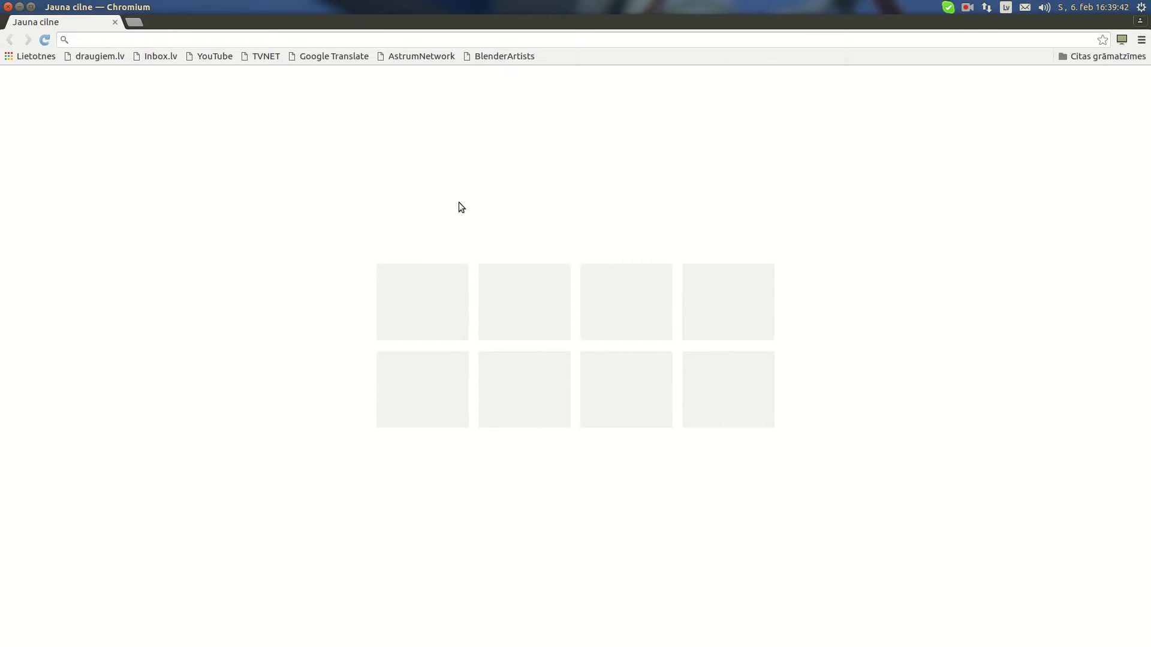
Search Google Images for "bmw m3 coupe rear" and open the AC Schnitzer ACS3 Sport rear photo
text(bmw m)
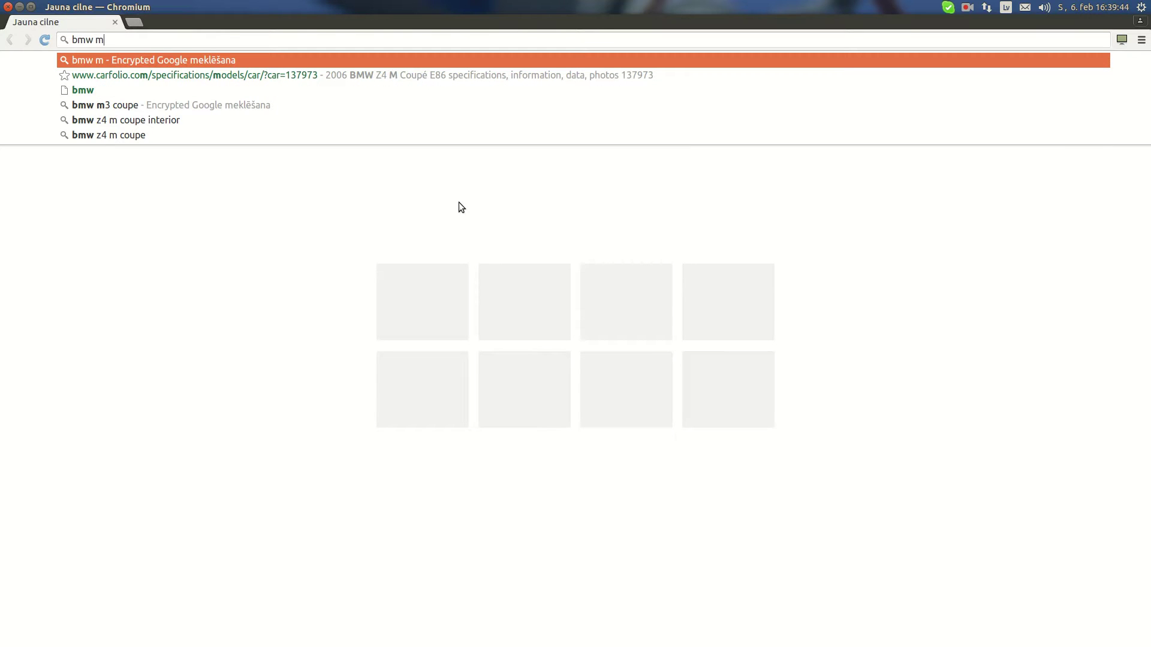
text(3 cou)
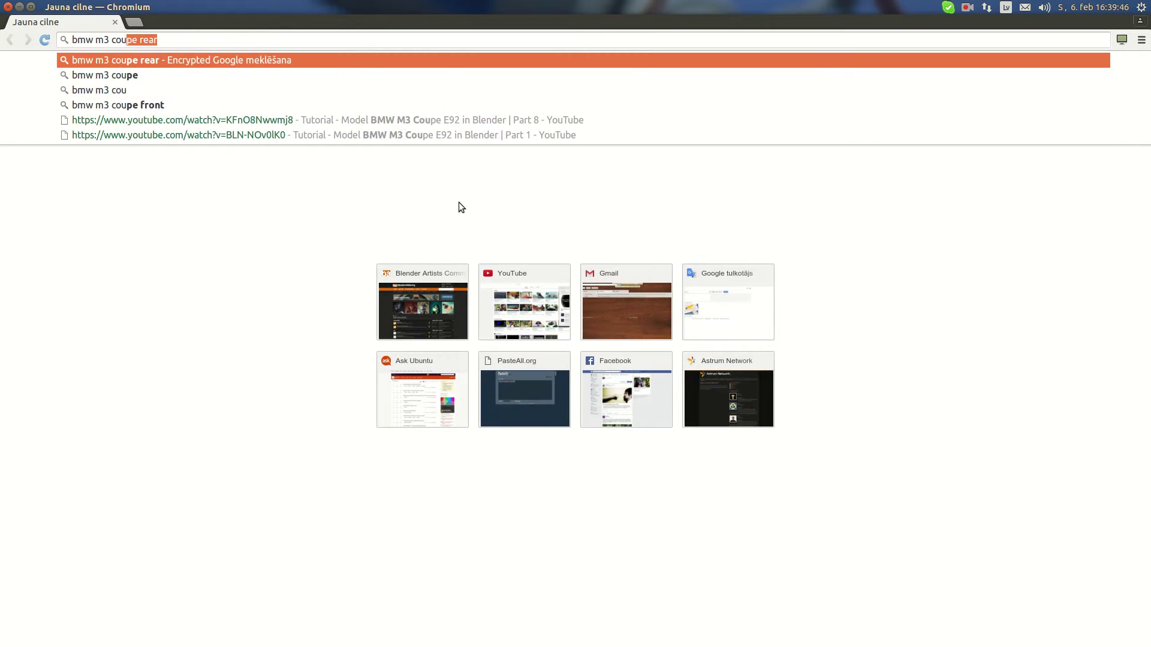
key(Return)
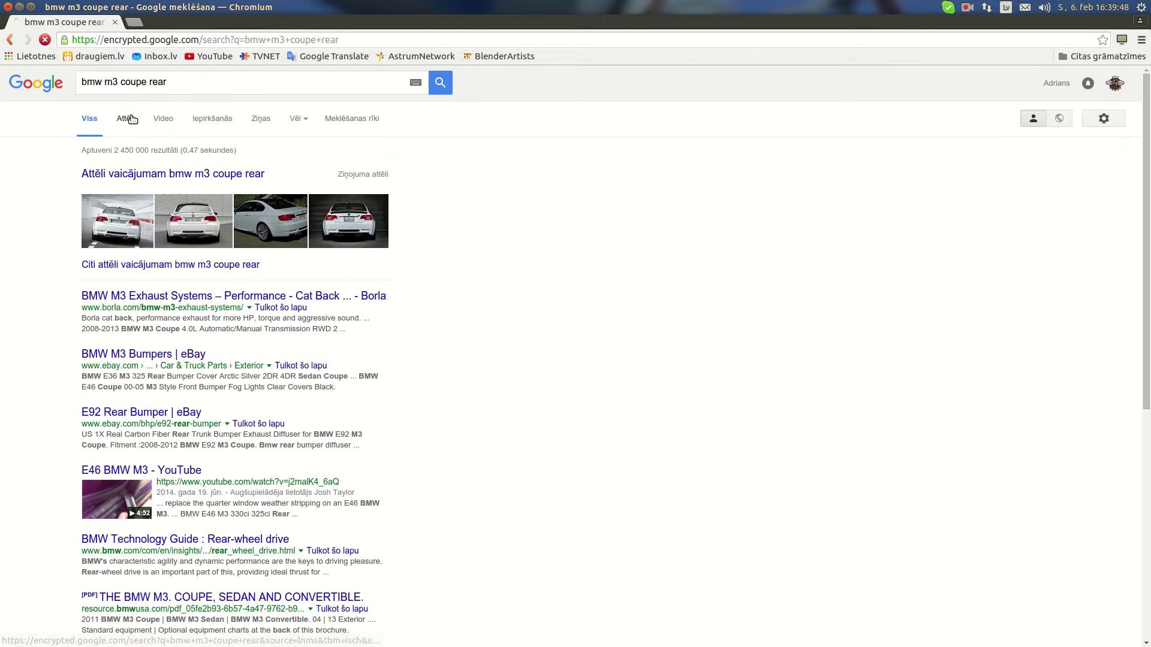
click(130, 118)
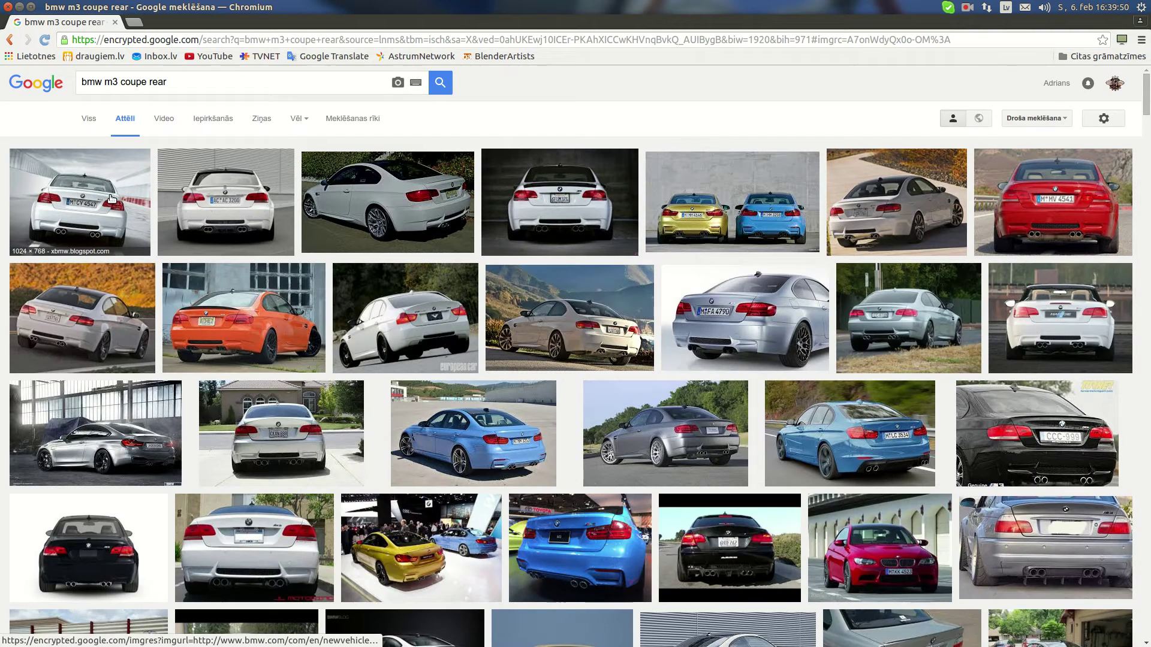
click(112, 199)
click(235, 158)
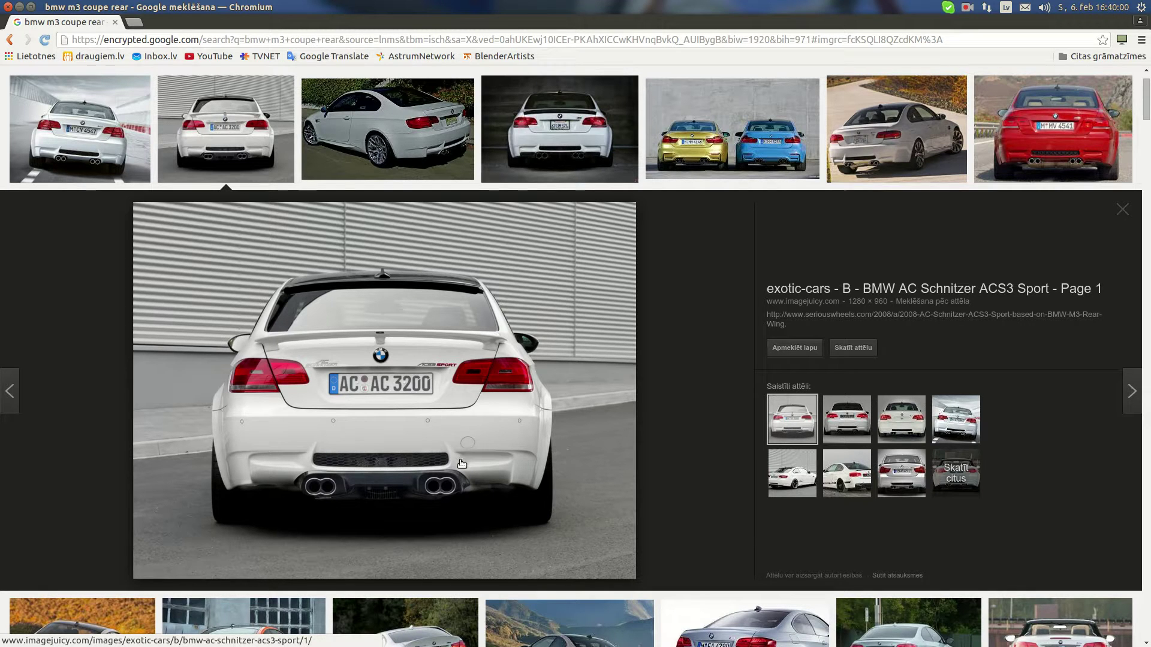
Switch to Blender and compare the modelled car's front and rear with the reference photo in the browser
click(9, 421)
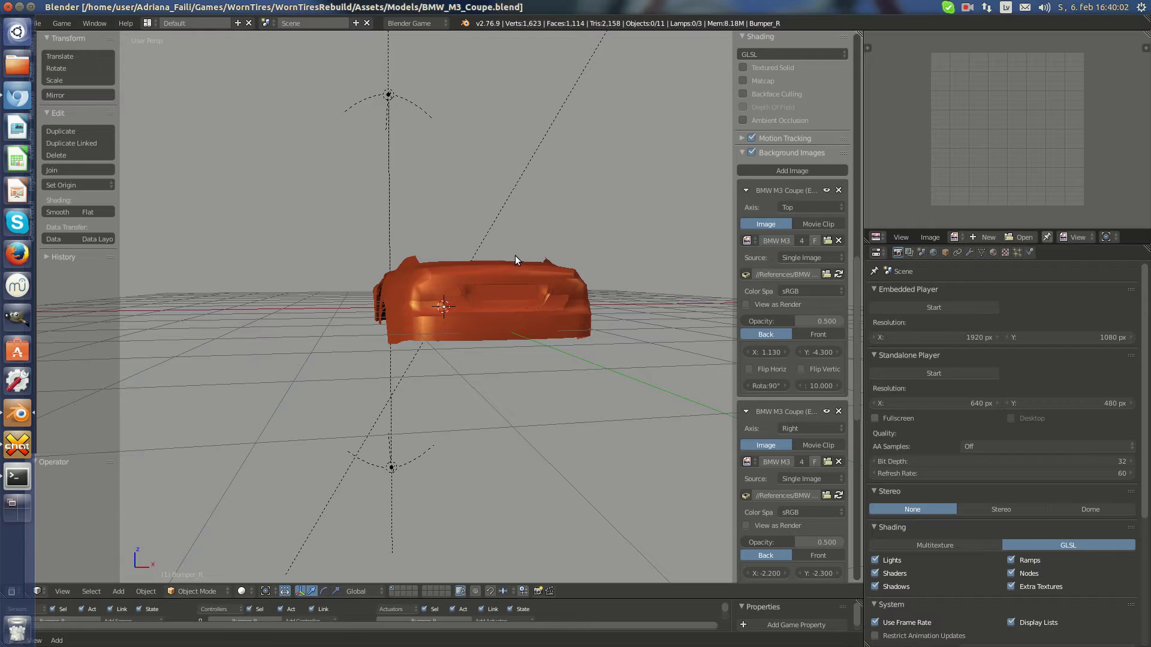
middle_drag(491, 285, 456, 309)
scroll(457, 311, up, 3)
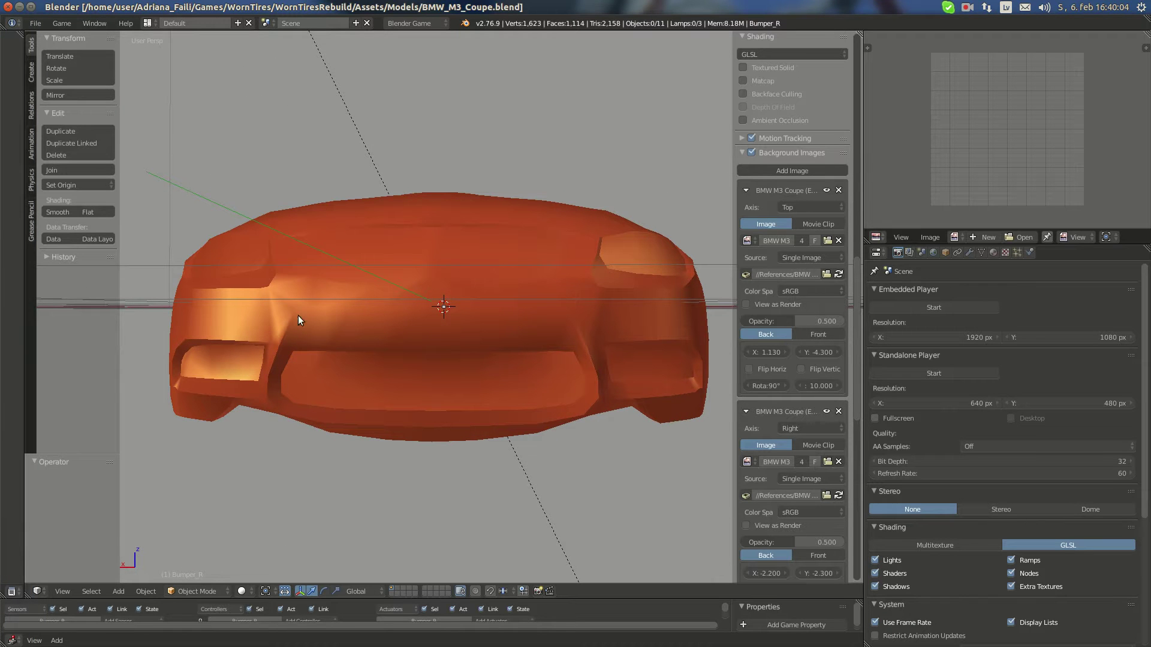
middle_drag(587, 360, 613, 362)
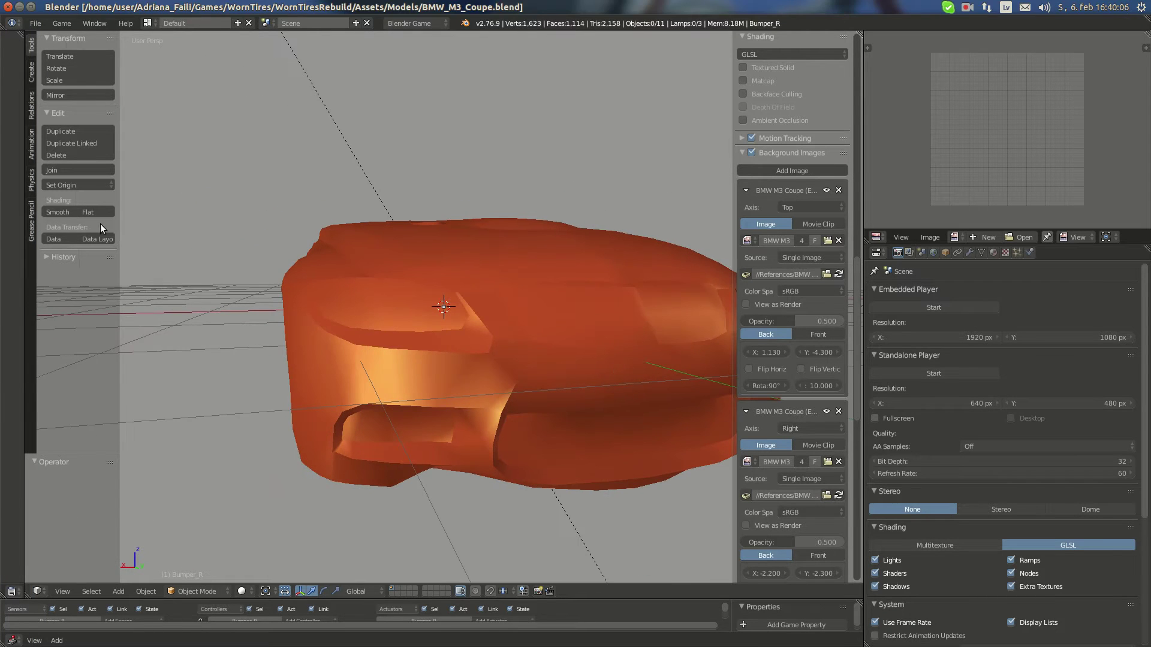
click(18, 96)
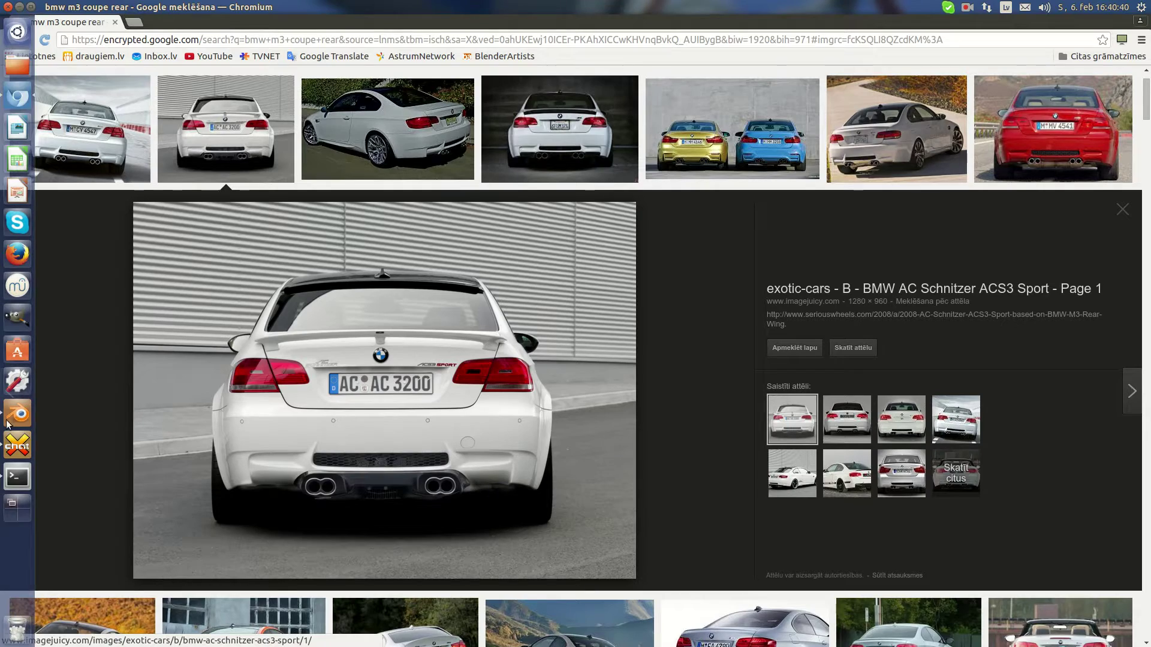
click(12, 414)
middle_drag(437, 361, 372, 359)
click(15, 103)
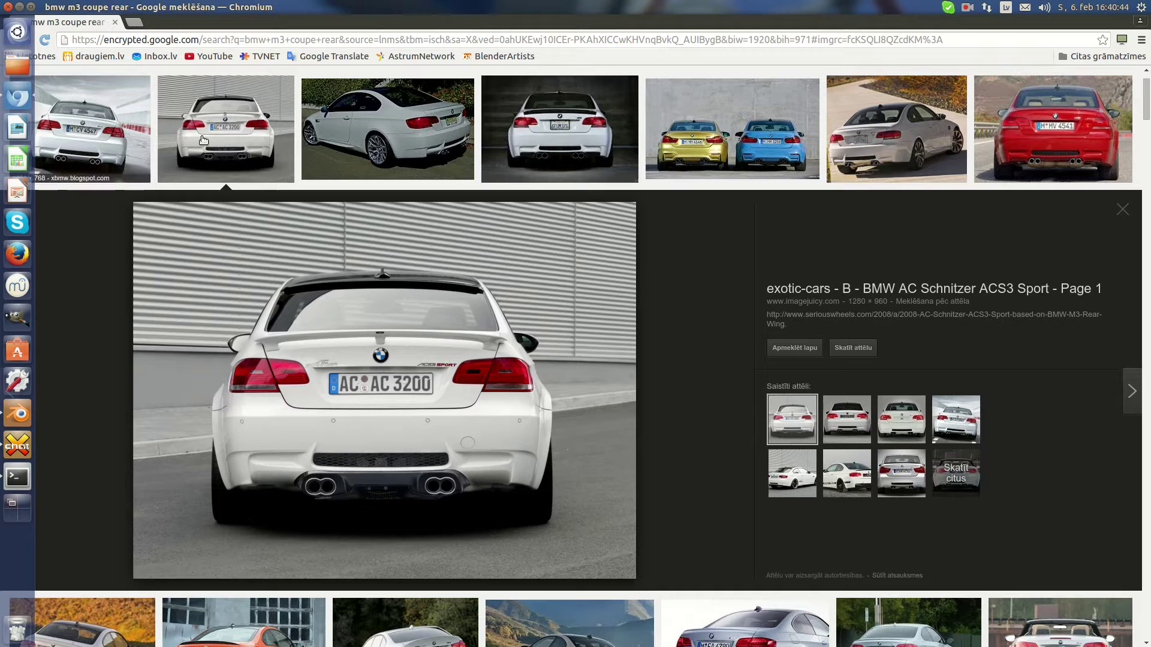
Examine the bumper shape in the 2012 M3 three-quarter photo, the AC Schnitzer photo and the dark-background straight rear photo
click(435, 136)
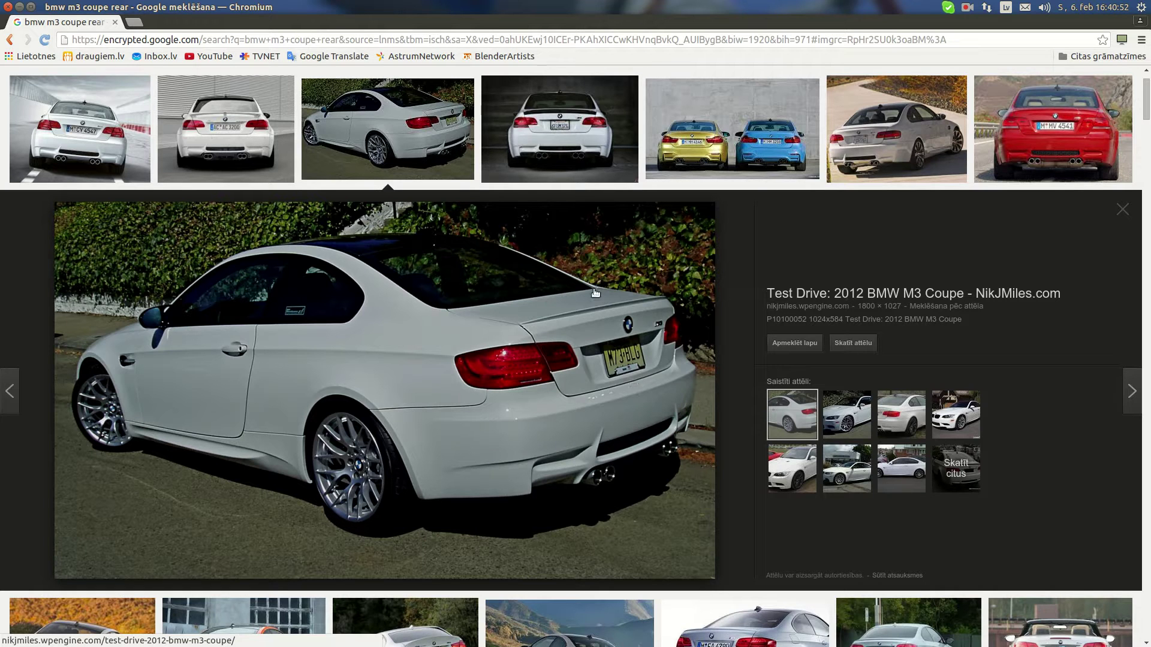
click(225, 127)
mouse_move(1, 415)
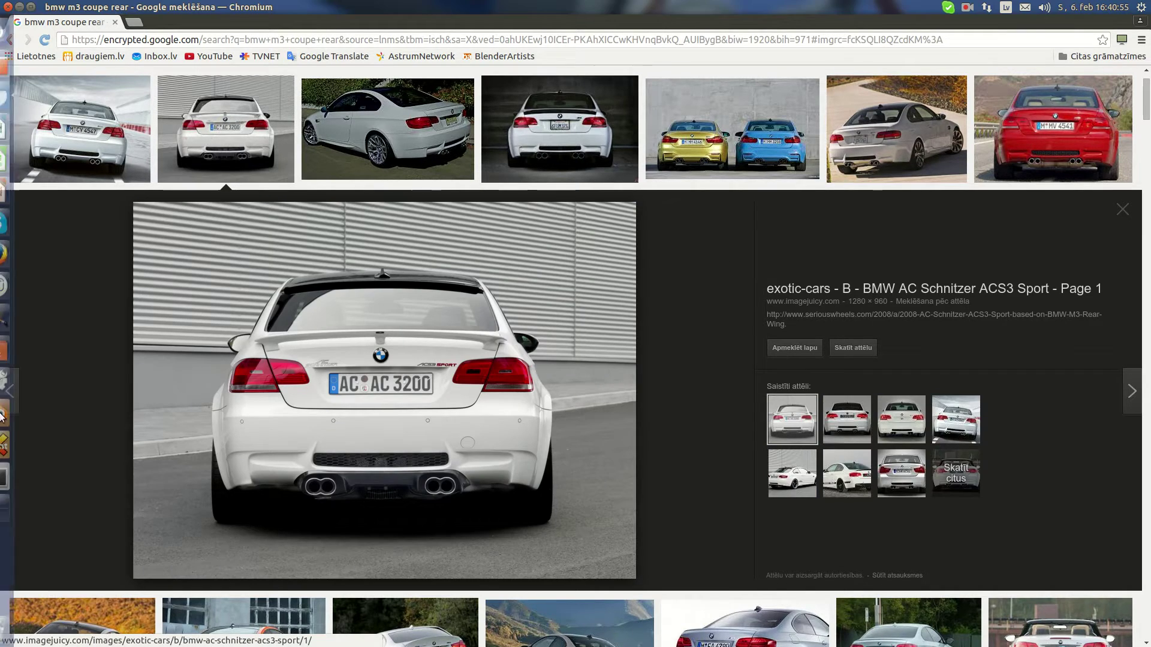
click(439, 119)
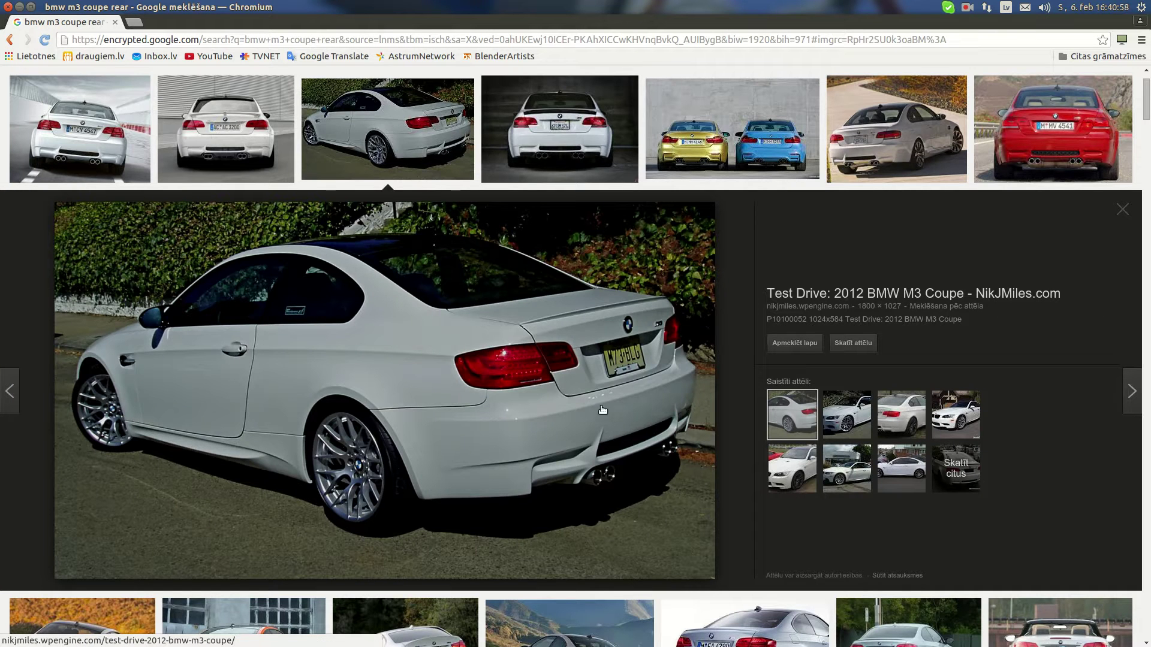
click(605, 129)
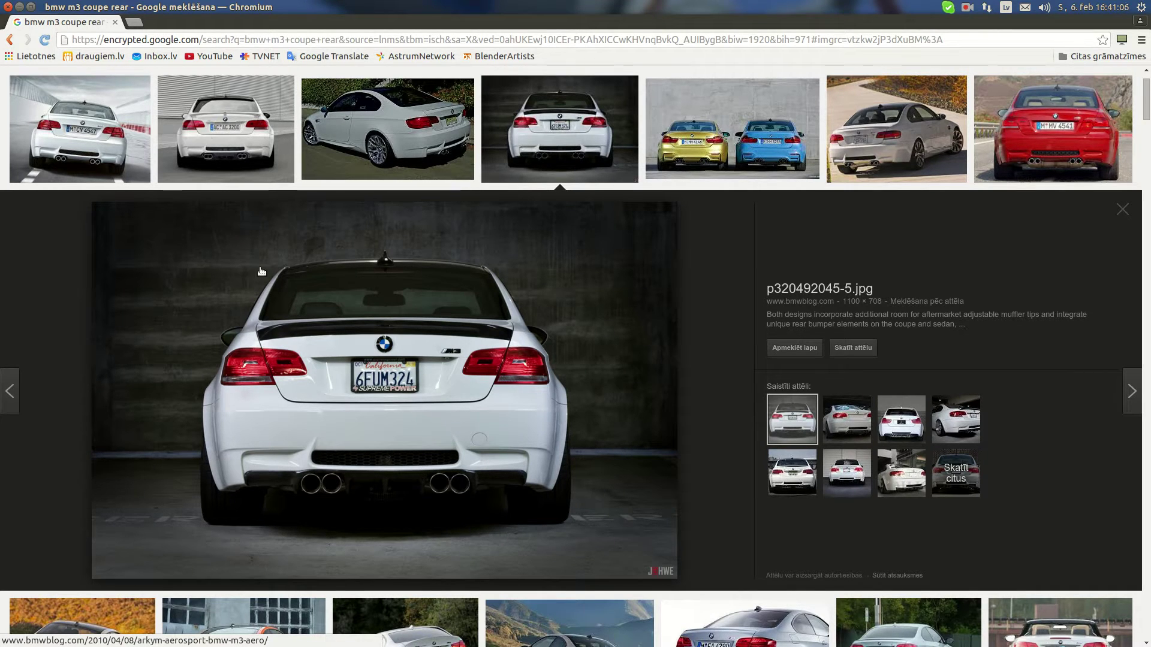
Switch to Blender and check the car body against the blueprints in the right and front orthographic views
mouse_move(2, 402)
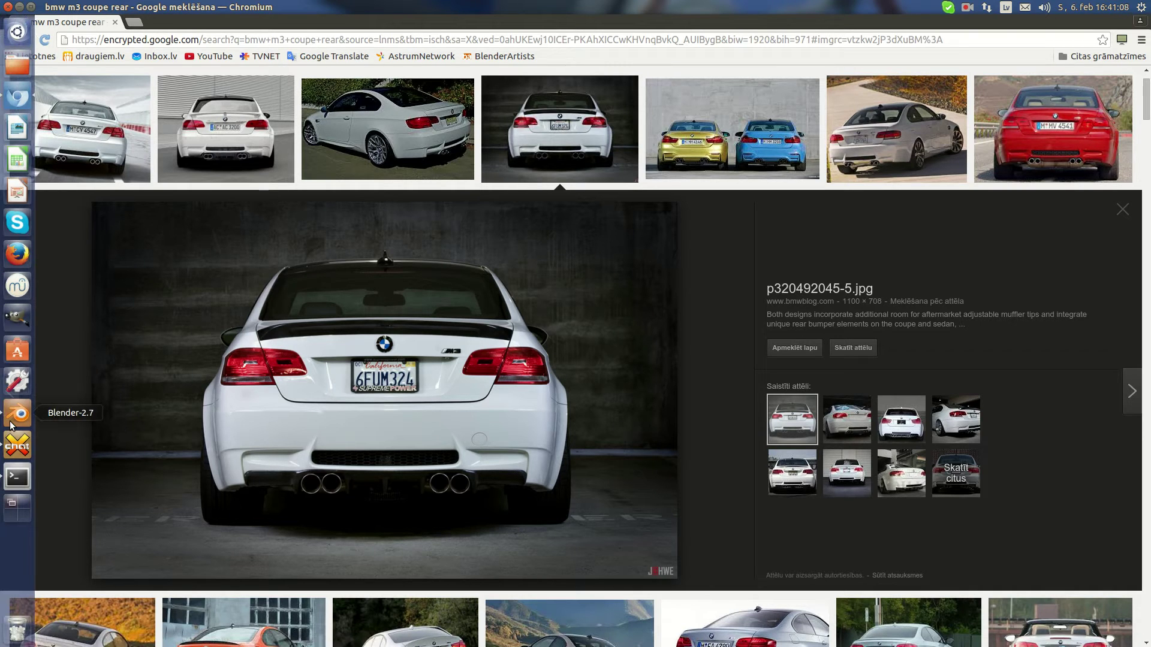
click(11, 424)
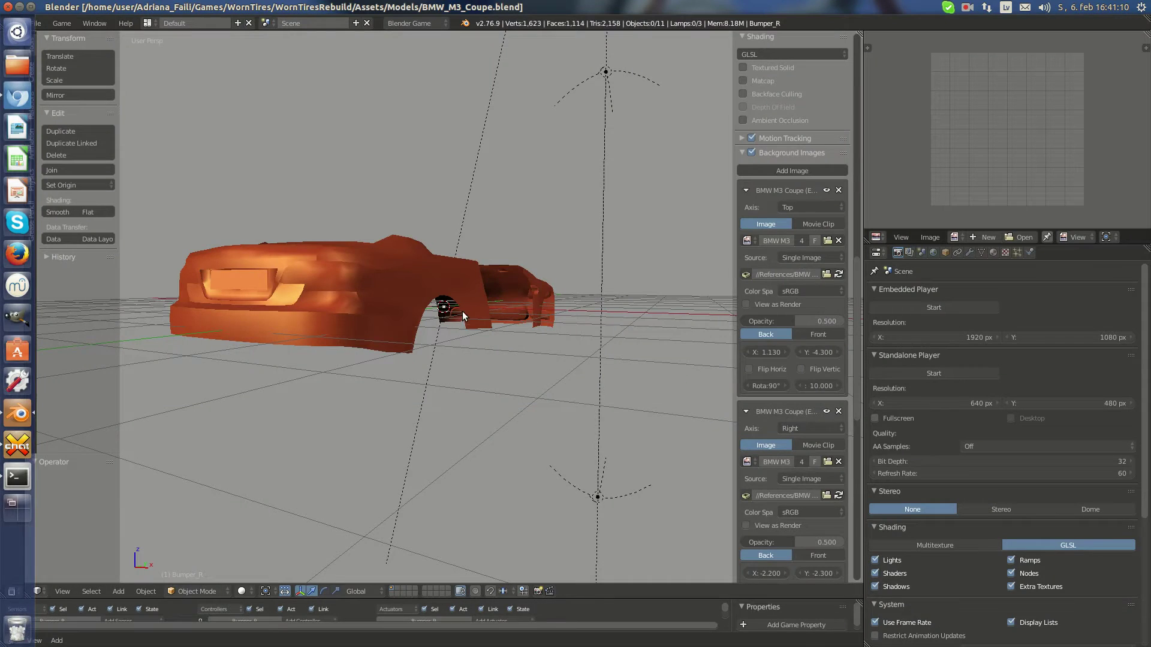
right_click(287, 277)
key(KP_3)
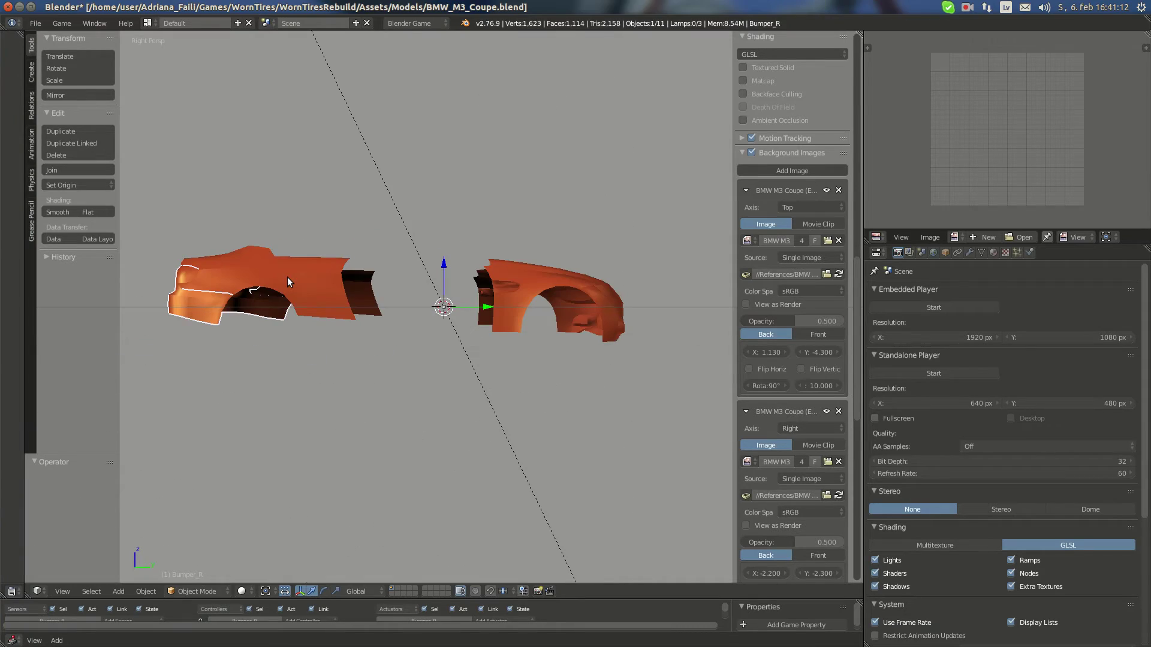
key(KP_5)
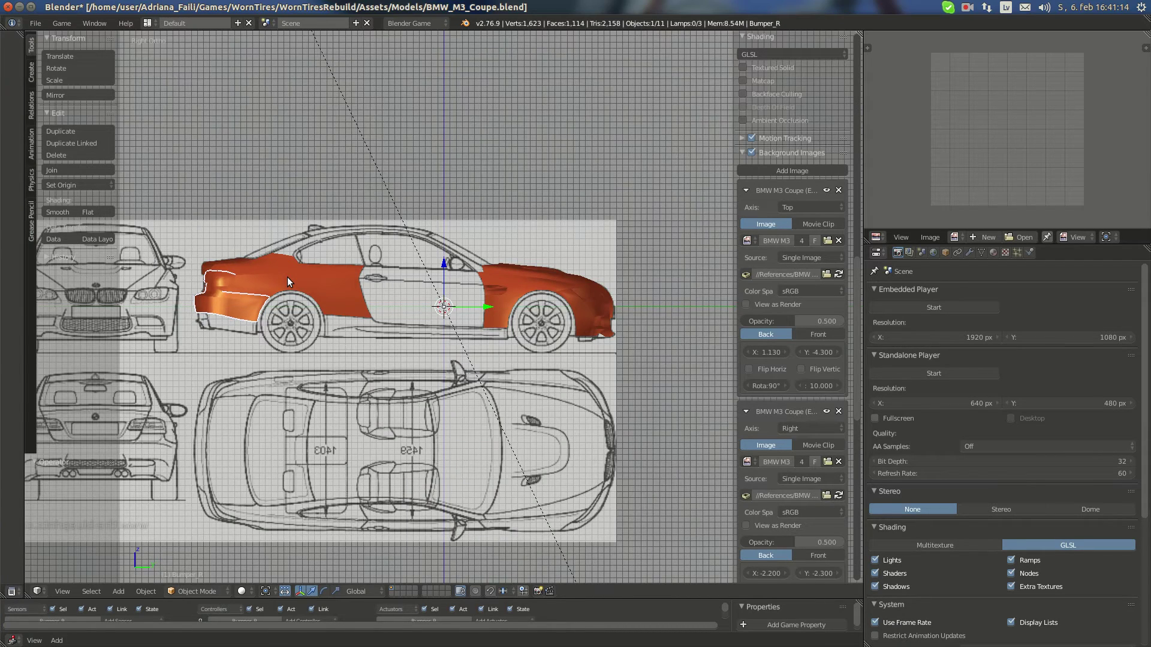
key(KP_1)
middle_drag(397, 255, 288, 298)
scroll(481, 289, down, 3)
key(a)
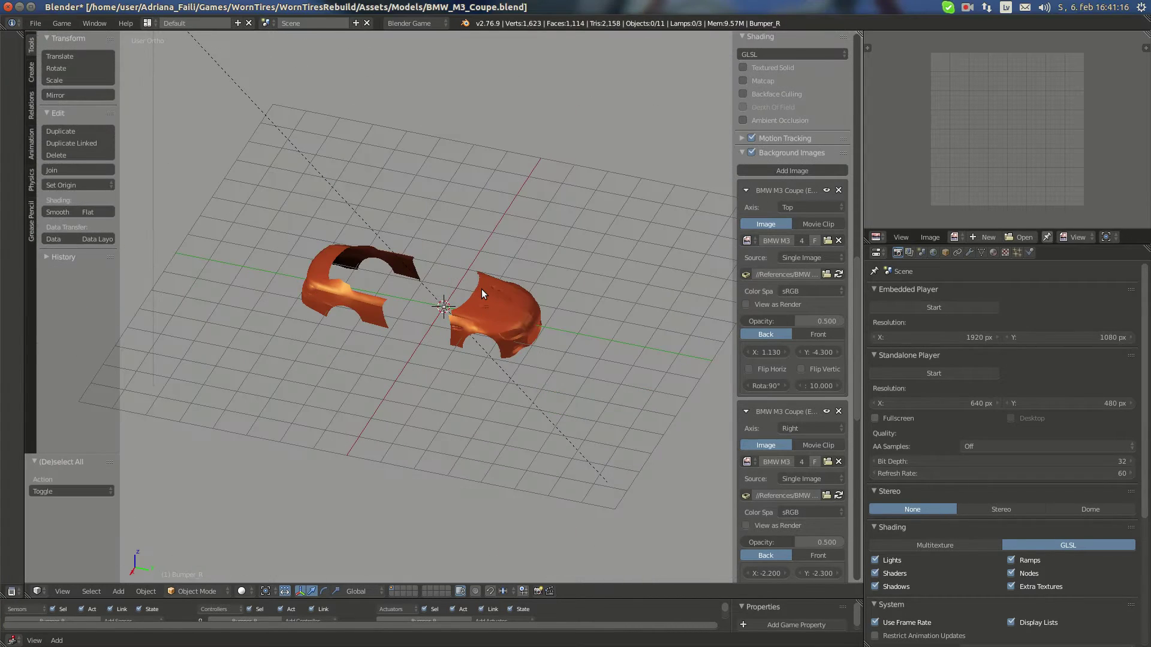
Move the car's front body parts, including the front bumper and front wing, to layer 2
right_click(536, 322)
key(m)
key(2)
right_click(472, 324)
key(m)
key(2)
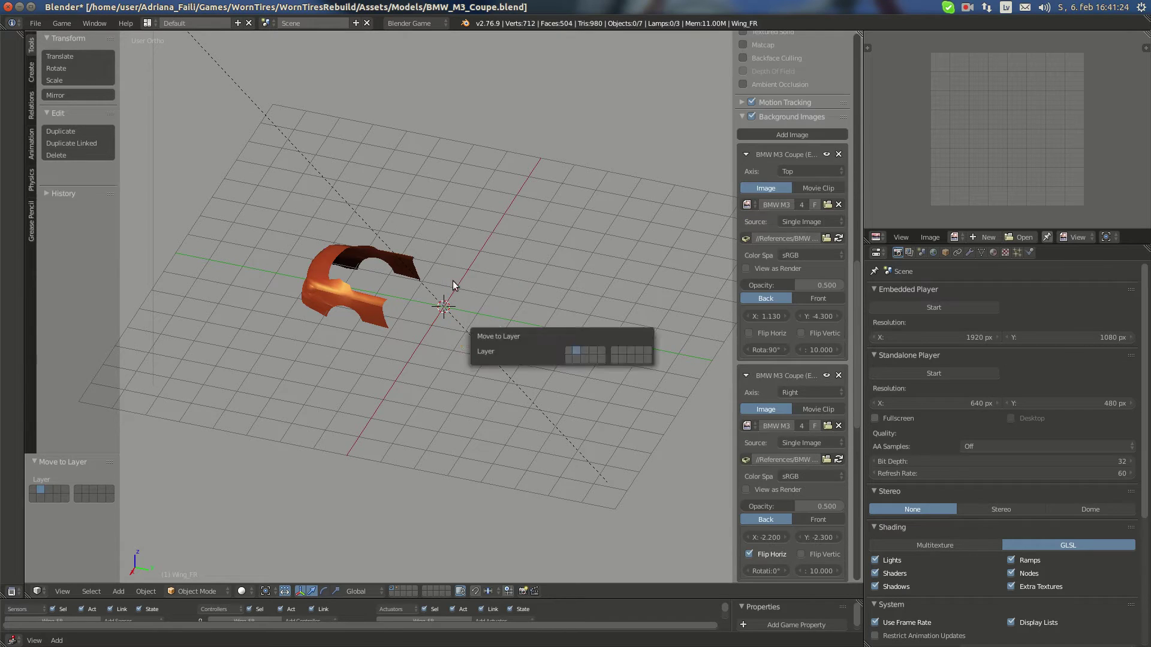
Select the rear bumper over the rear blueprint in front orthographic view and enter Edit Mode
middle_drag(452, 280, 405, 289)
right_click(272, 337)
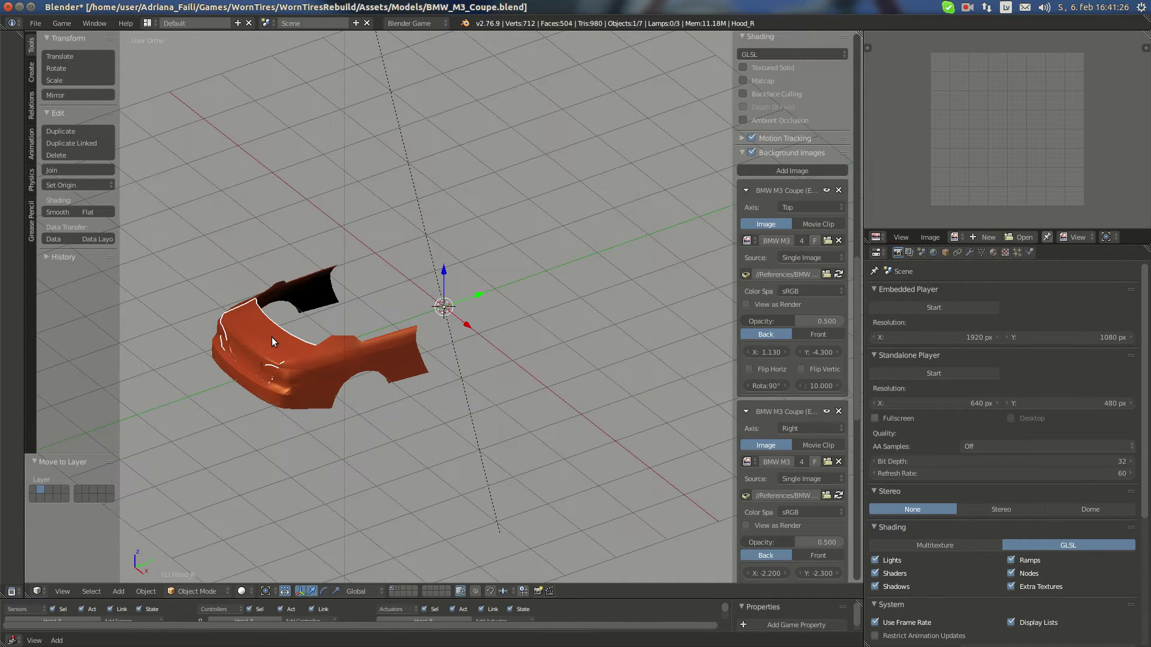
key(KP_1)
right_click(423, 297)
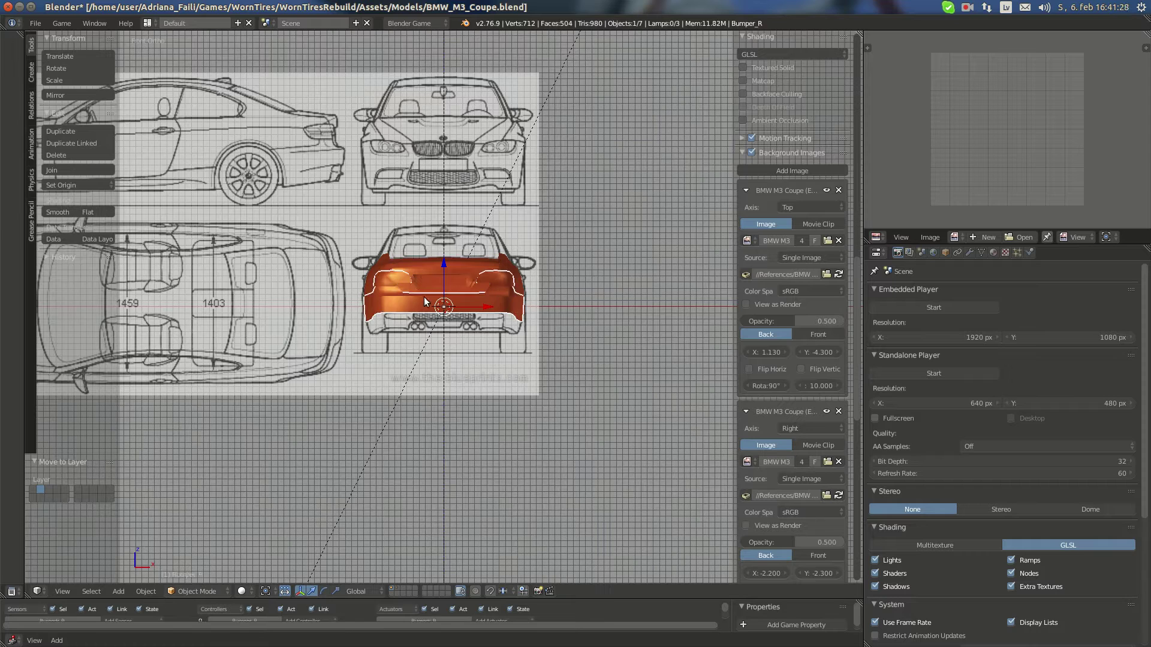
scroll(454, 319, up, 6)
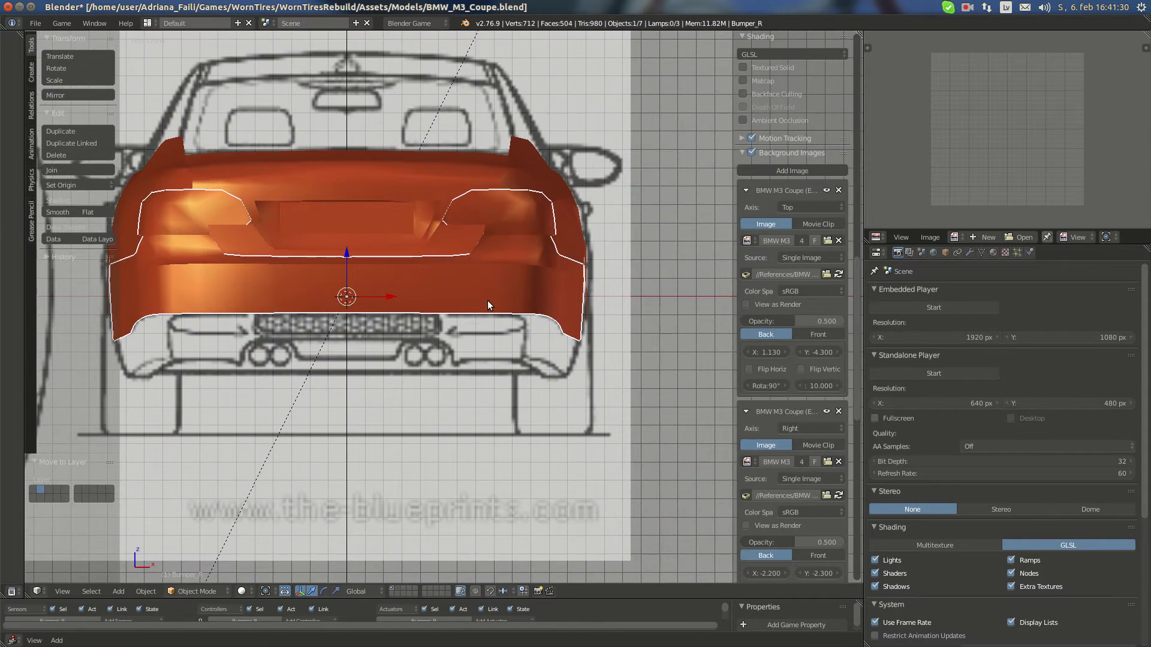
scroll(596, 327, up, 3)
key(Tab)
shift+middle_drag(359, 318, 456, 312)
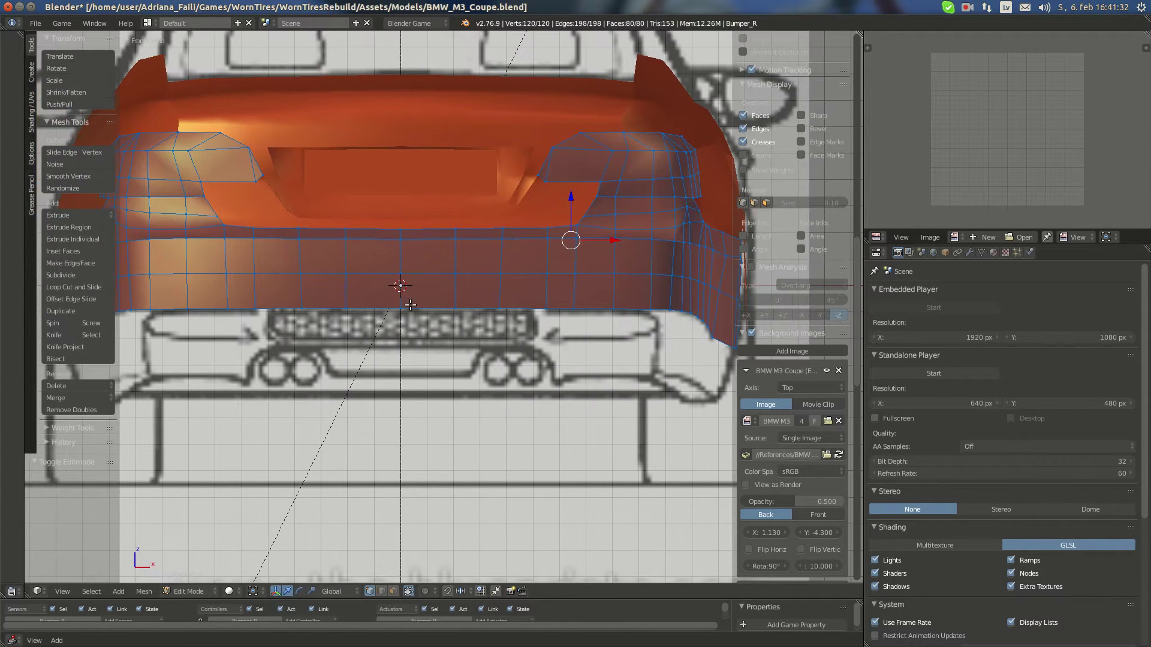
Check the straight rear photo in Chromium, return to Blender and display the rear bumper mesh in wireframe
mouse_move(13, 150)
click(9, 97)
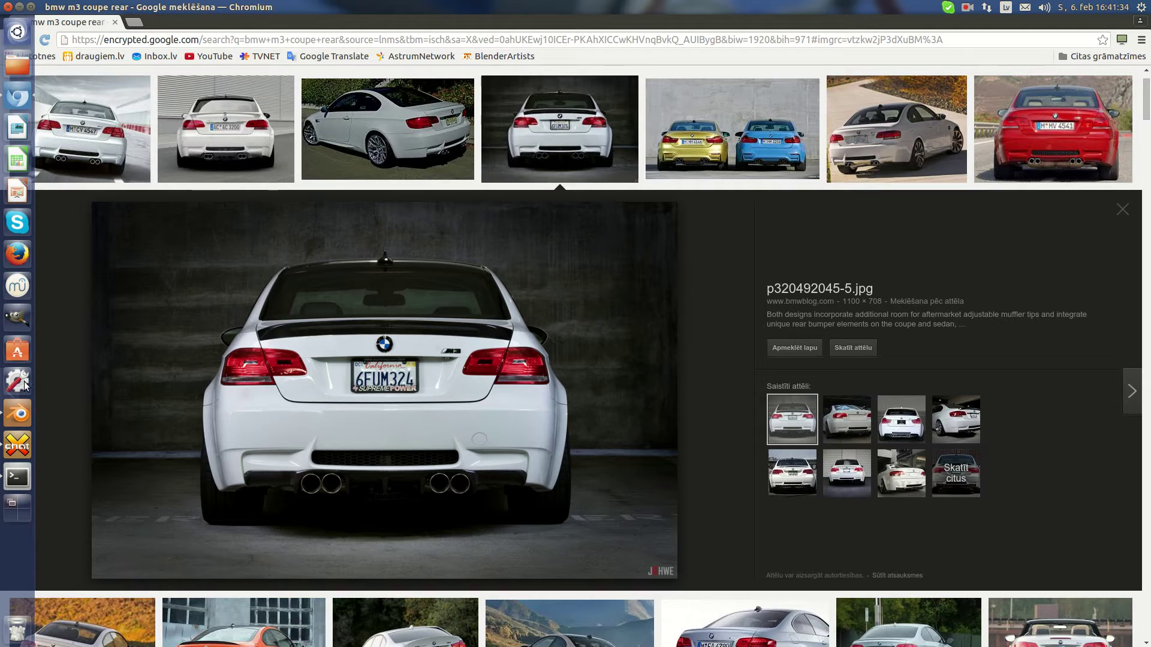
click(18, 413)
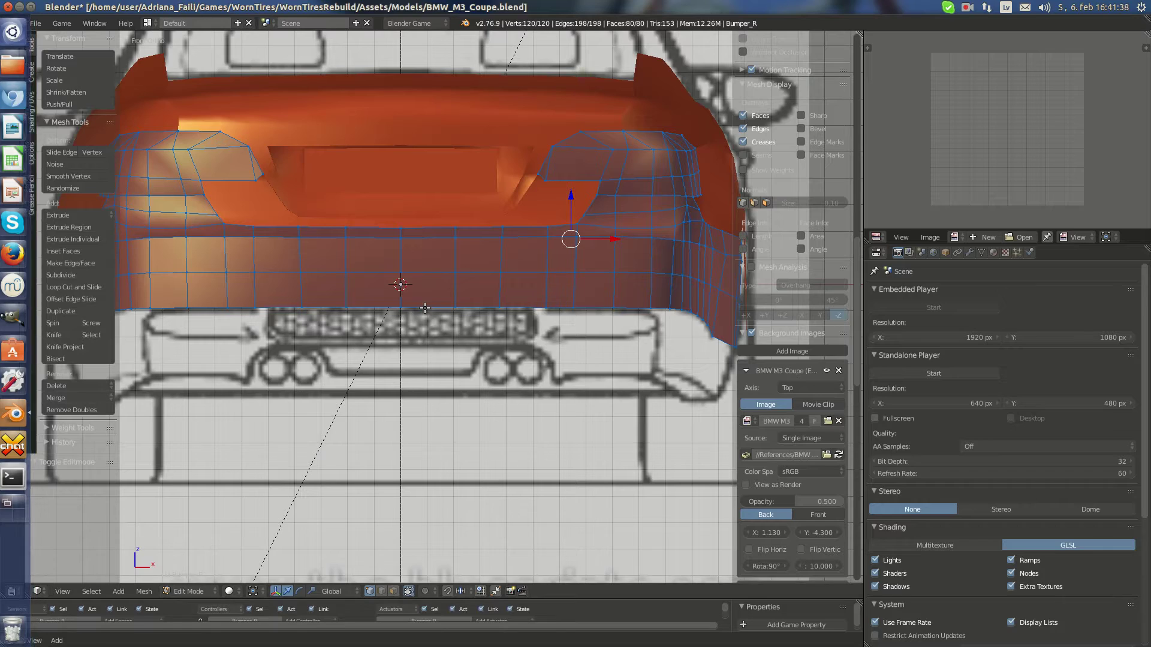
key(z)
scroll(421, 314, up, 3)
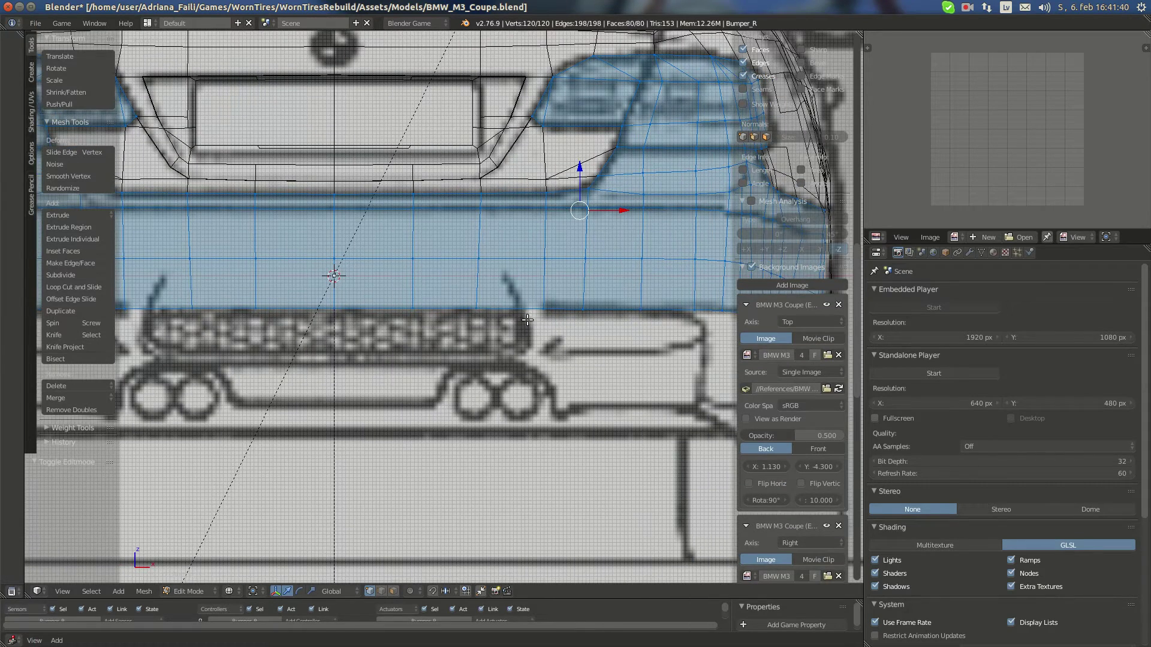
Switch to Chromium and examine the lower bumper in the straight rear and 2012 M3 three-quarter photos
mouse_move(13, 135)
click(6, 95)
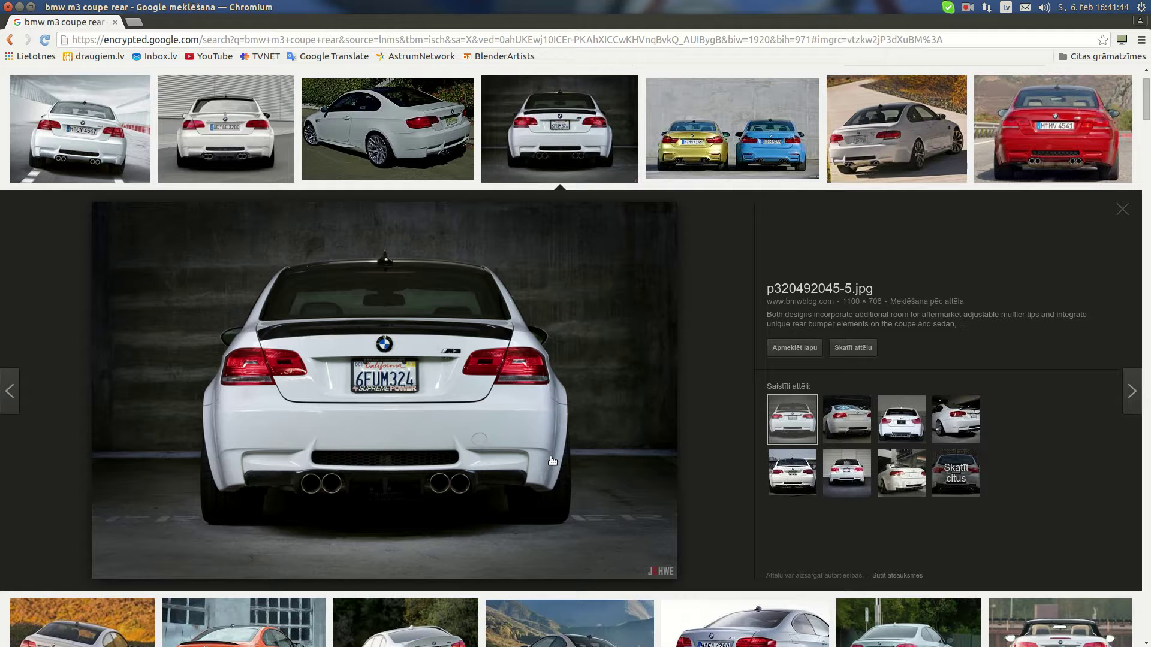
click(390, 138)
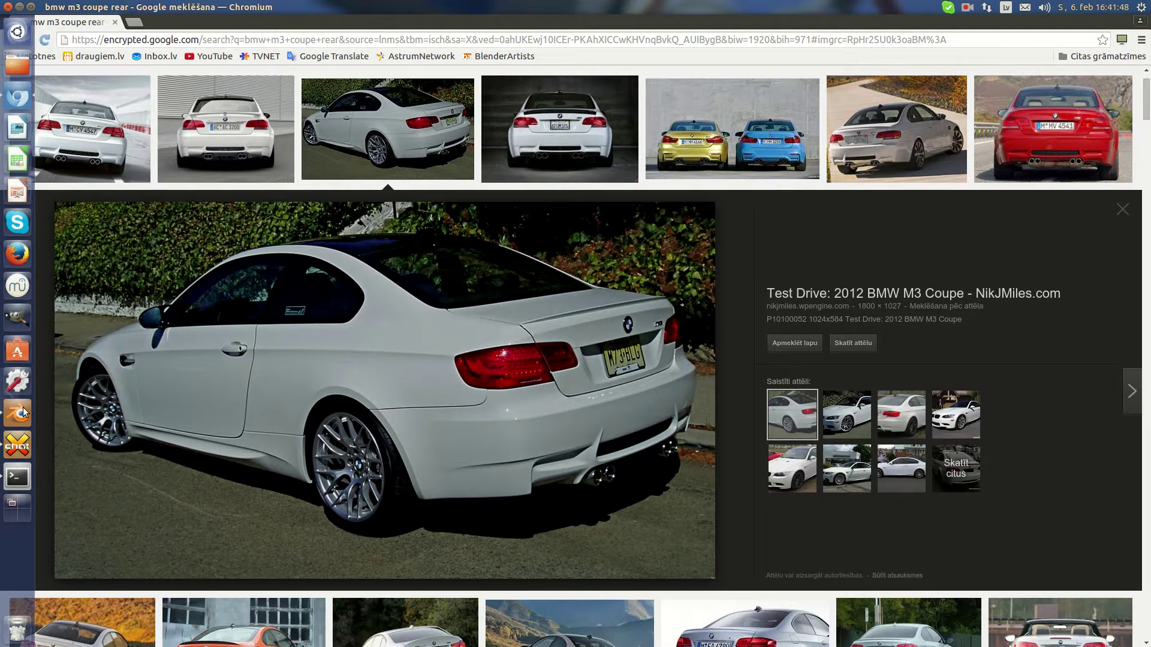
Switch to Blender and, in right view, extrude the bumper's lower edges beside the rear wheel about 0.2 units down to the blueprint's bottom line
click(17, 413)
key(KP_3)
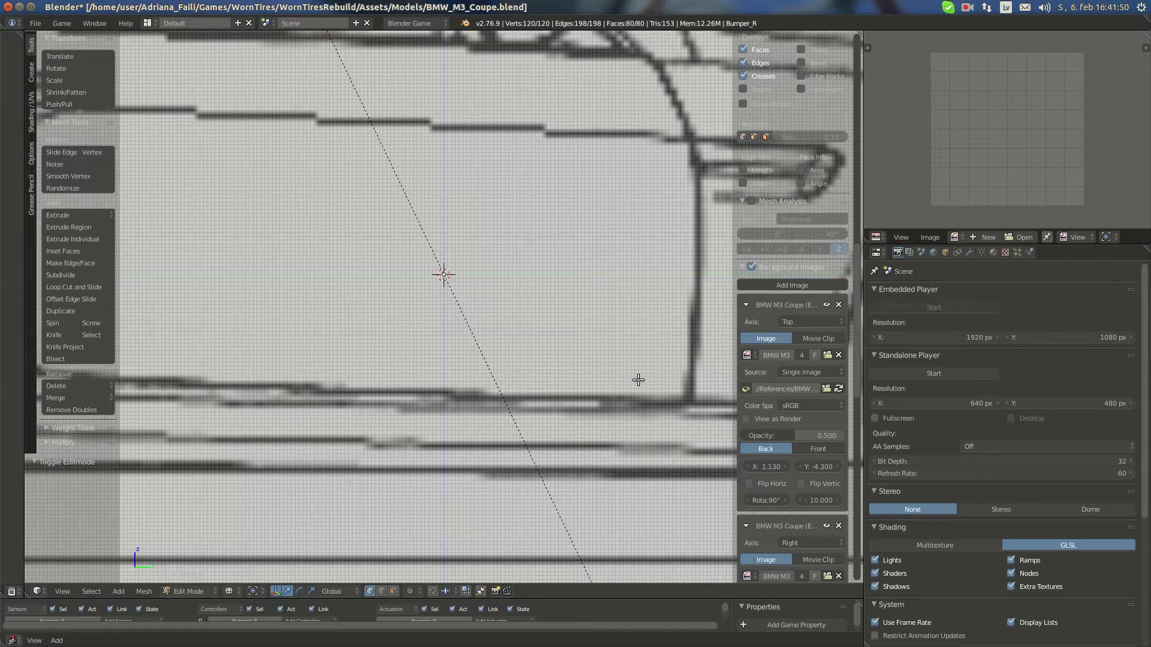
scroll(282, 353, down, 3)
mouse_move(129, 343)
shift+middle_down()
mouse_move(429, 346)
mouse_move(266, 360)
mouse_move(517, 343)
shift+middle_up()
scroll(517, 343, up, 2)
scroll(508, 327, up, 1)
right_click(507, 336)
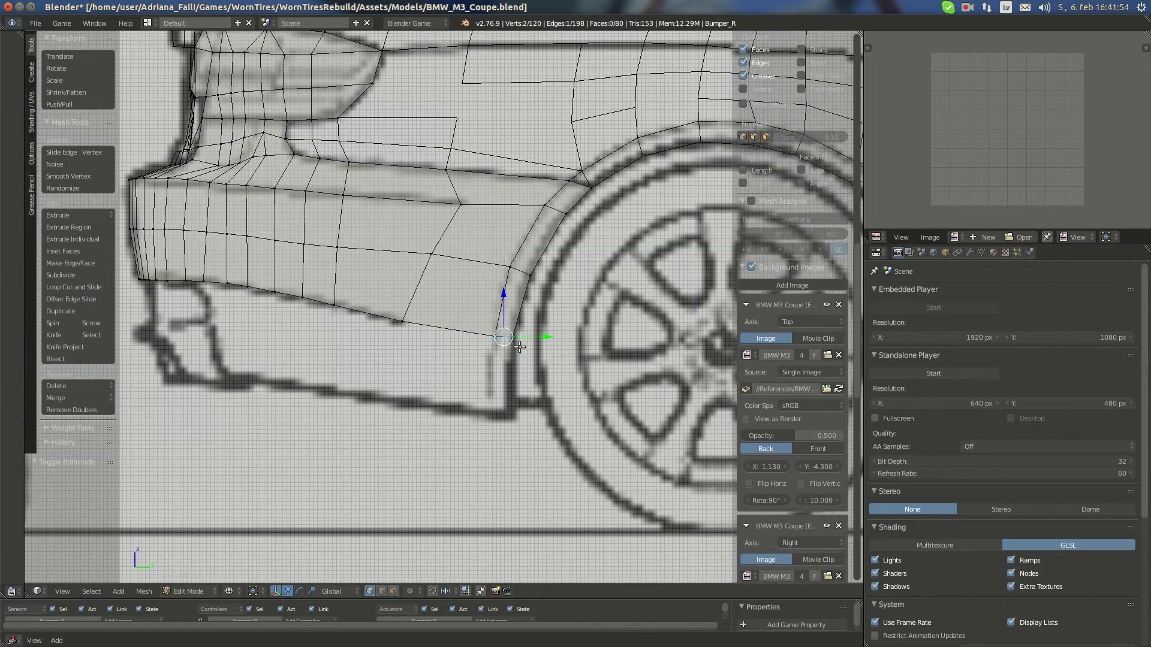
key(e)
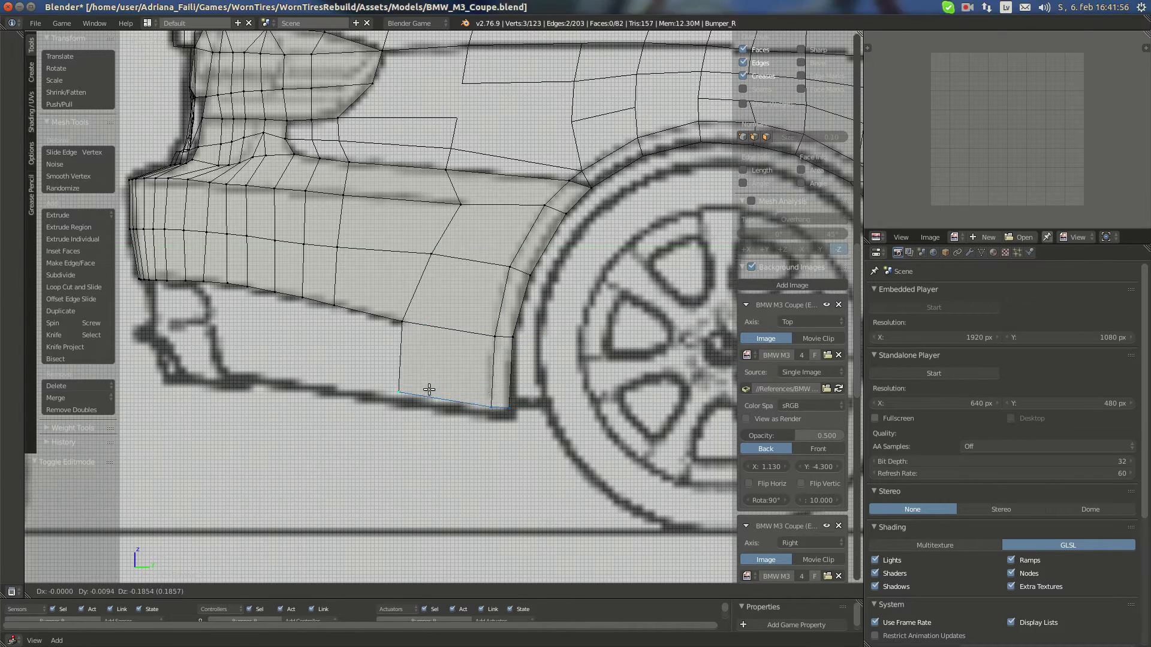
click(438, 399)
Move the two extruded bottom vertices nearest the rear wheel onto the blueprint's bumper outline
scroll(444, 402, up, 2)
right_click(541, 461)
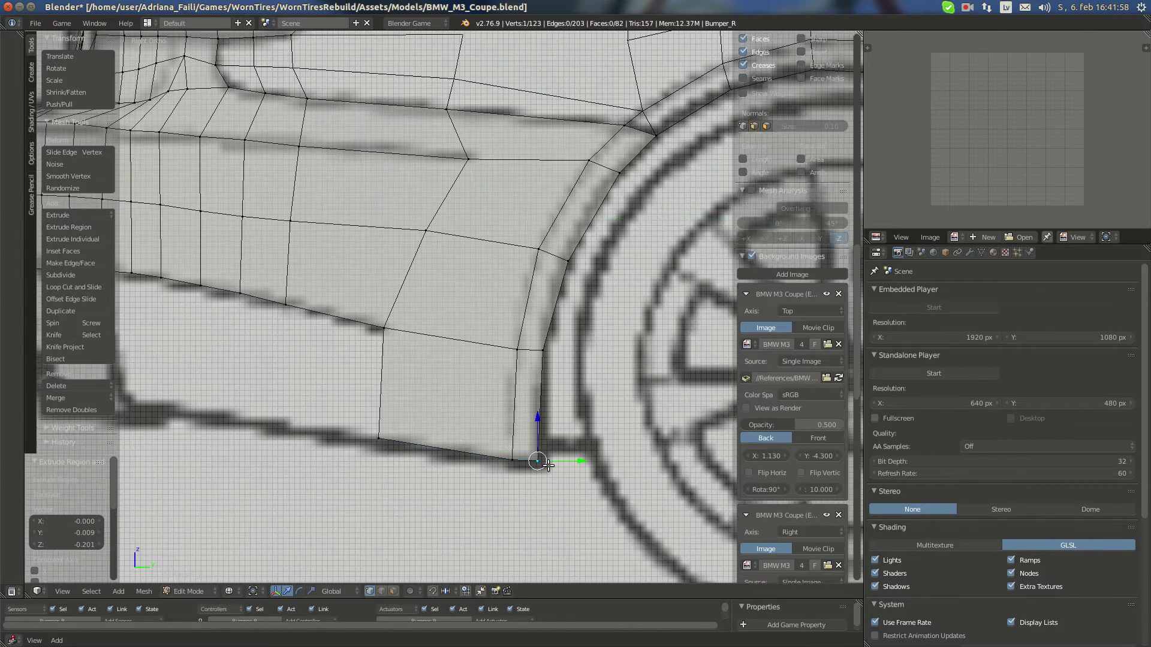
key(g)
click(545, 462)
right_click(524, 461)
key(g)
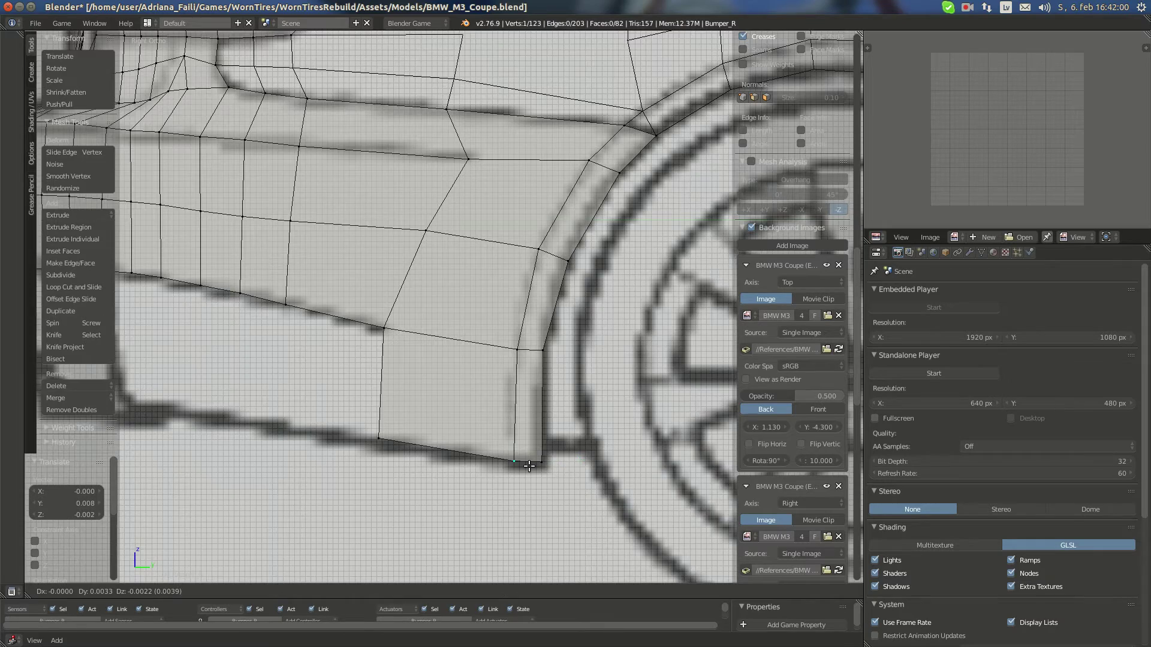
click(529, 465)
In front view, move the two bottom vertices nearest the wheel inward along X onto the blueprint's lower corner outline
key(KP_1)
scroll(537, 461, down, 3)
scroll(490, 427, up, 3)
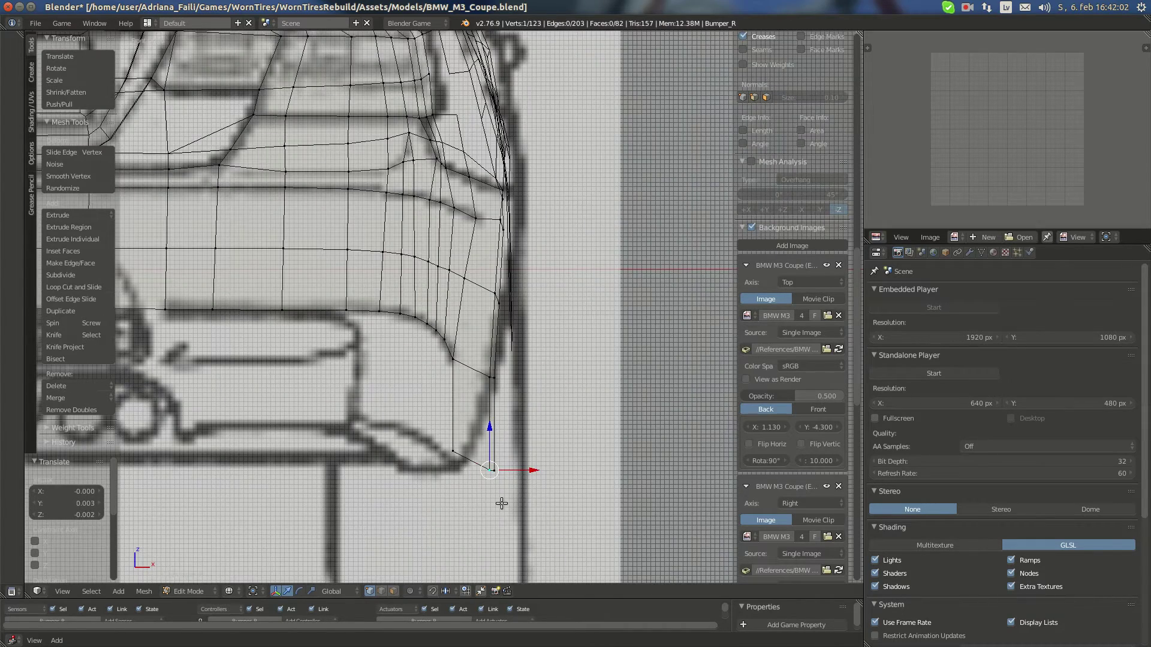
scroll(501, 504, up, 1)
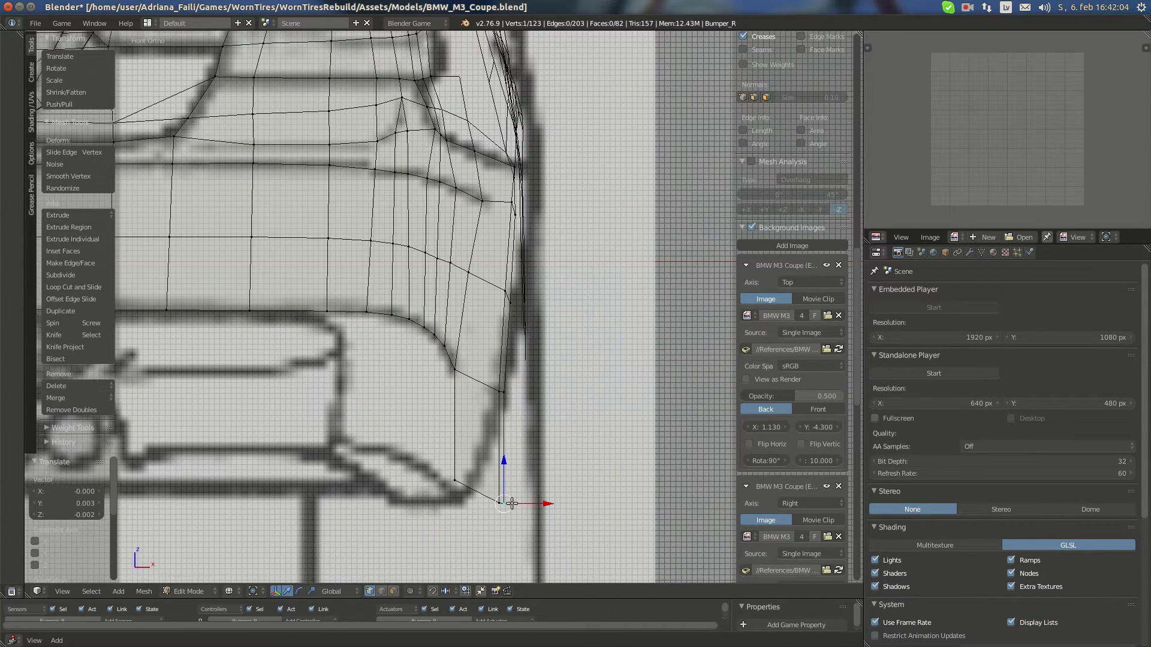
drag(519, 502, 476, 500)
key(KP_3)
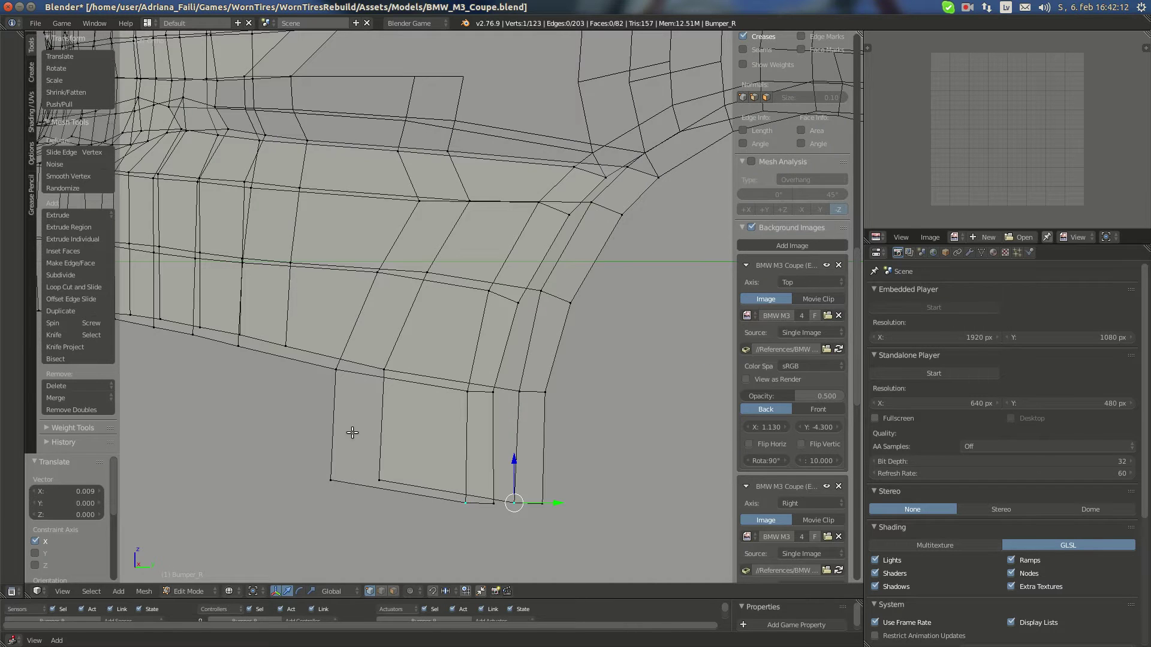
Place the extruded strip's rearmost bottom vertex on the blueprint's bottom line in right view and shift it slightly inward along X in front view
key(g)
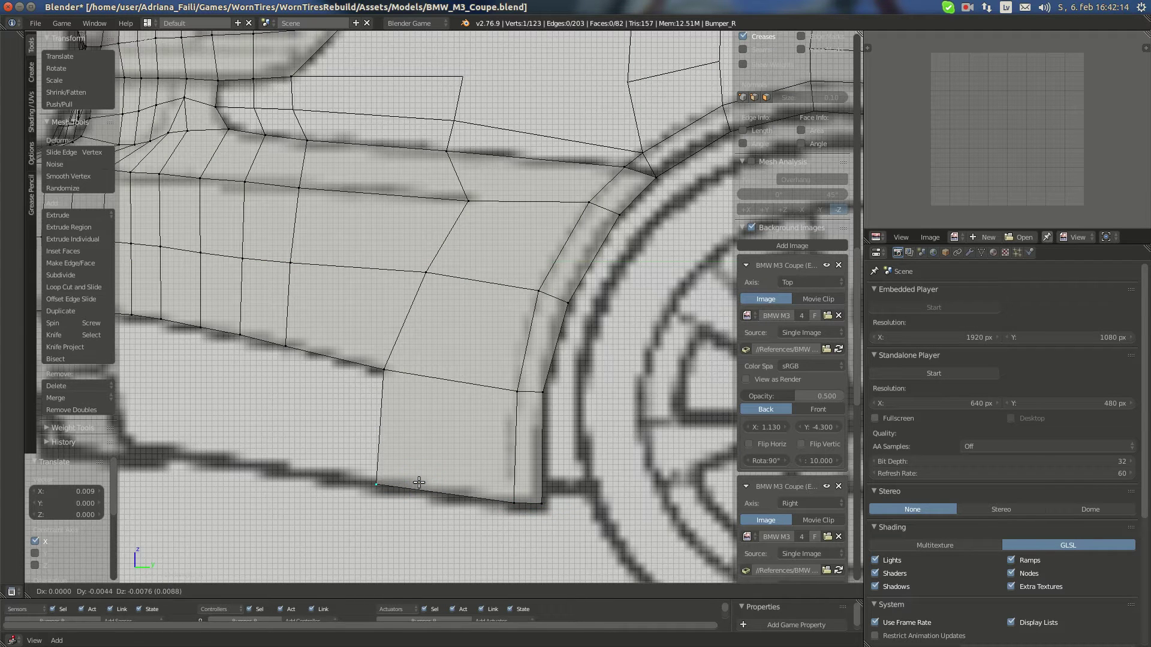
click(419, 482)
key(KP_1)
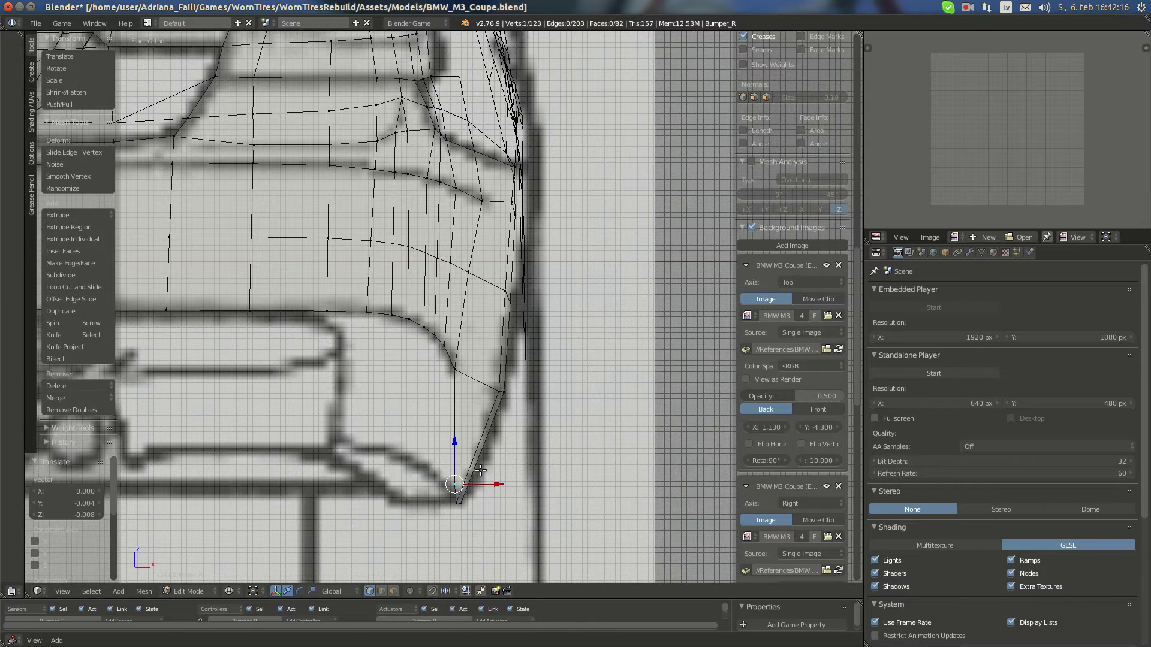
drag(482, 484, 409, 492)
key(KP_3)
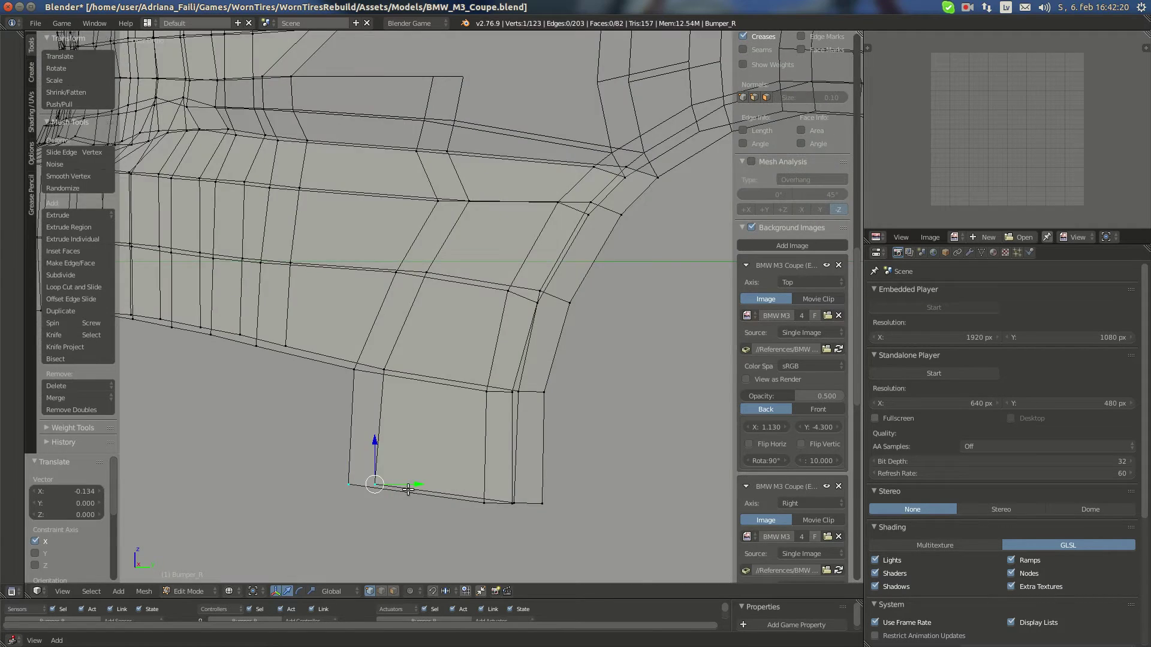
key(KP_1)
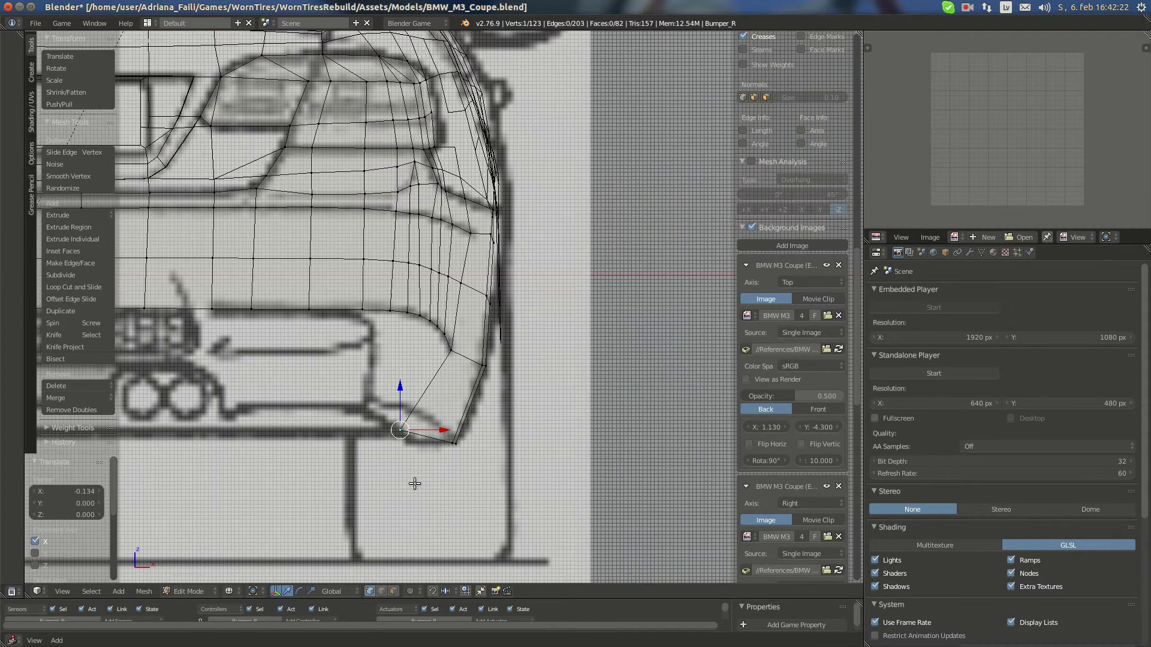
drag(433, 433, 476, 434)
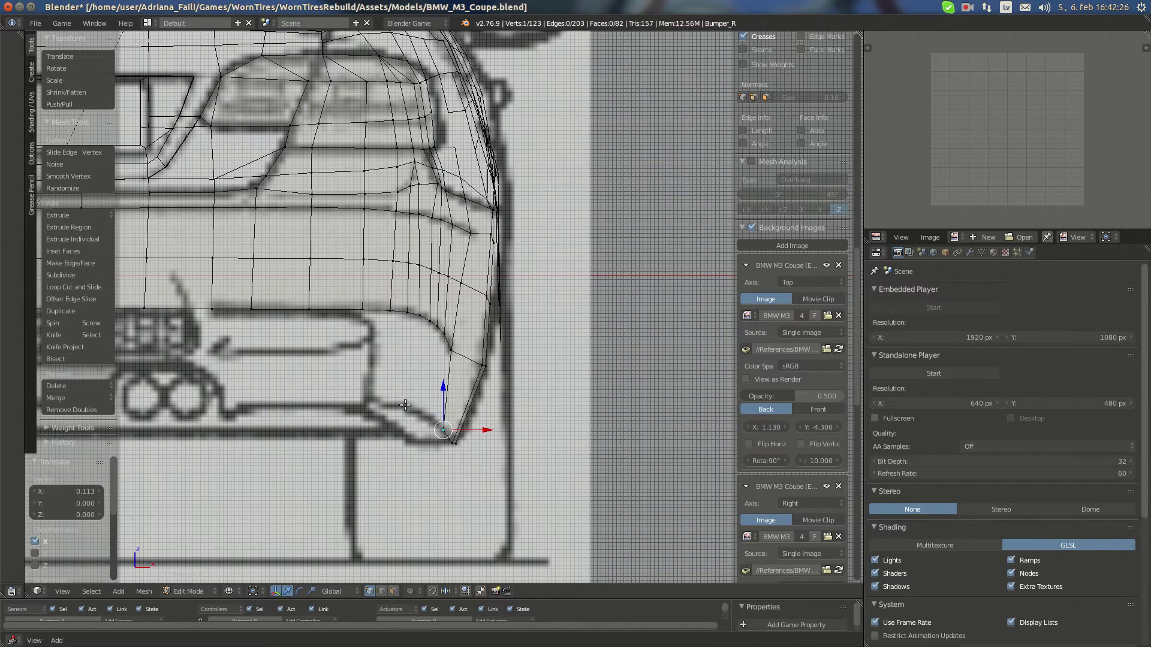
key(KP_3)
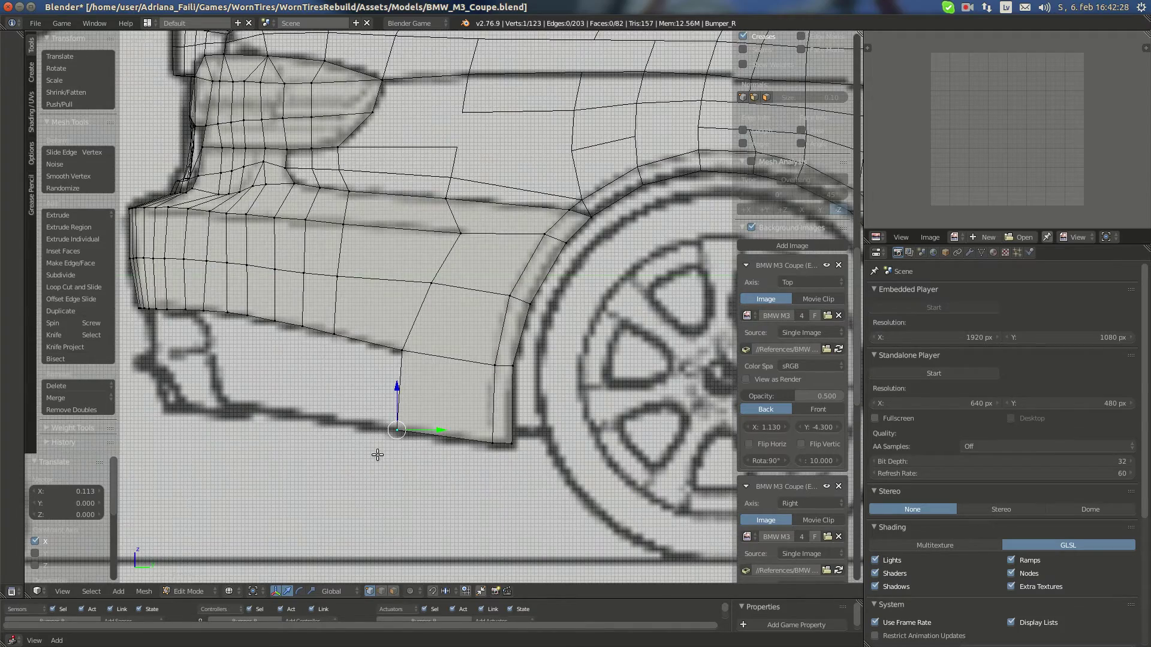
key(KP_1)
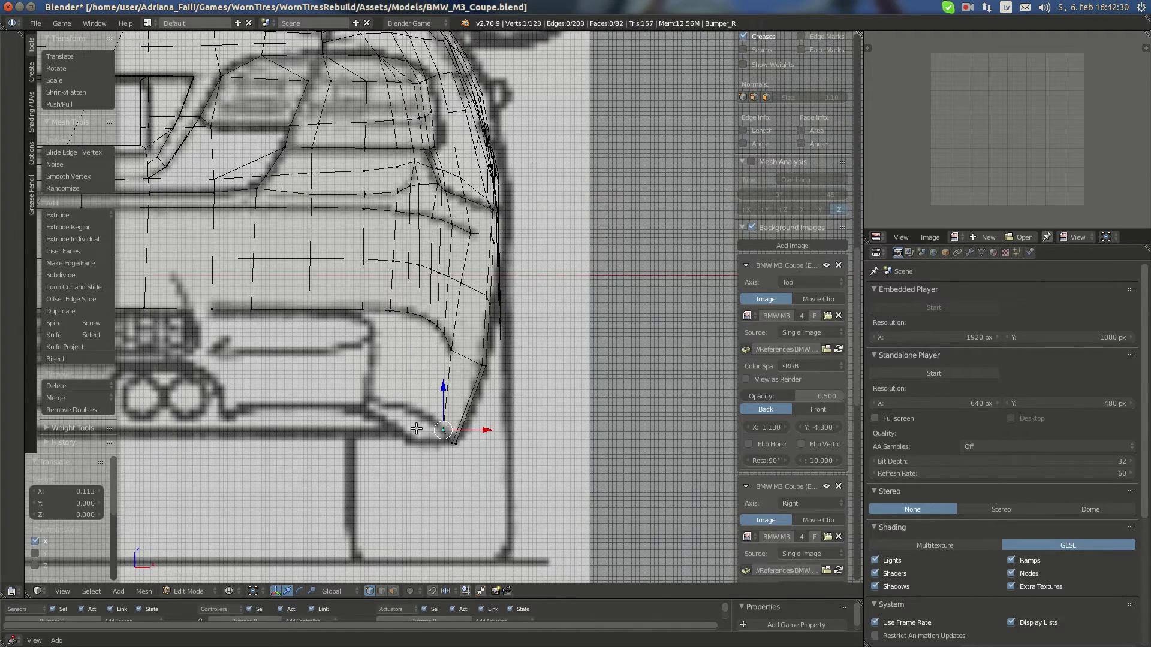
Compare the lower bumper in Chromium's straight rear and 2012 M3 three-quarter photos, and return to Blender's right view
click(17, 98)
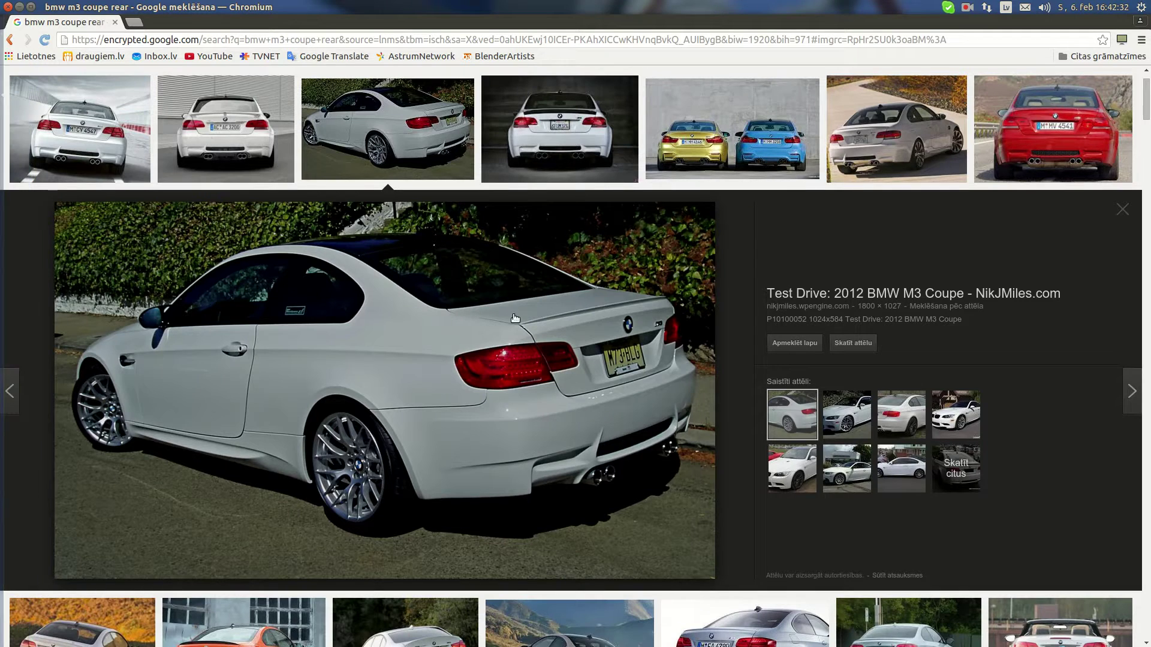
click(545, 131)
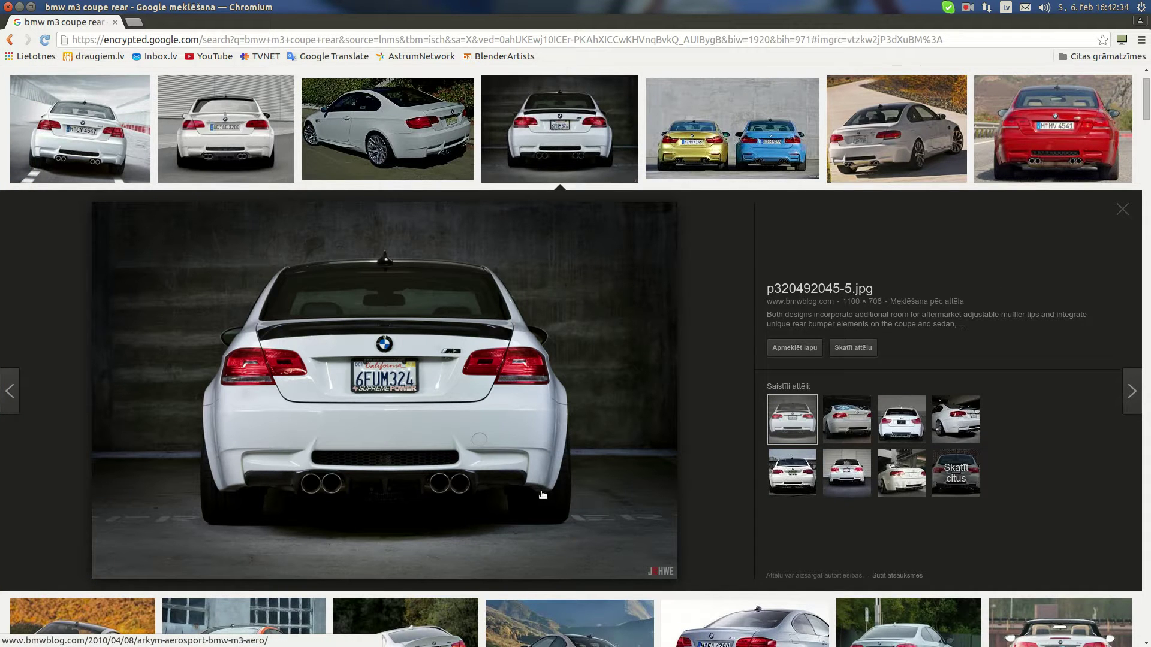
click(362, 171)
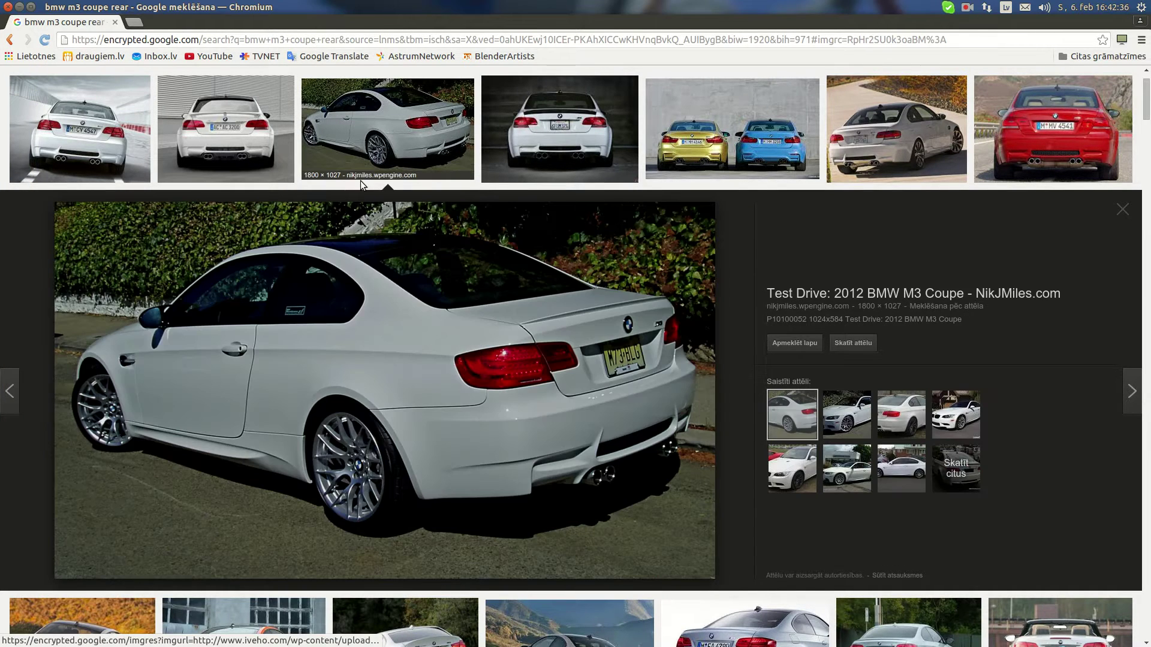
mouse_move(1, 343)
key(Right)
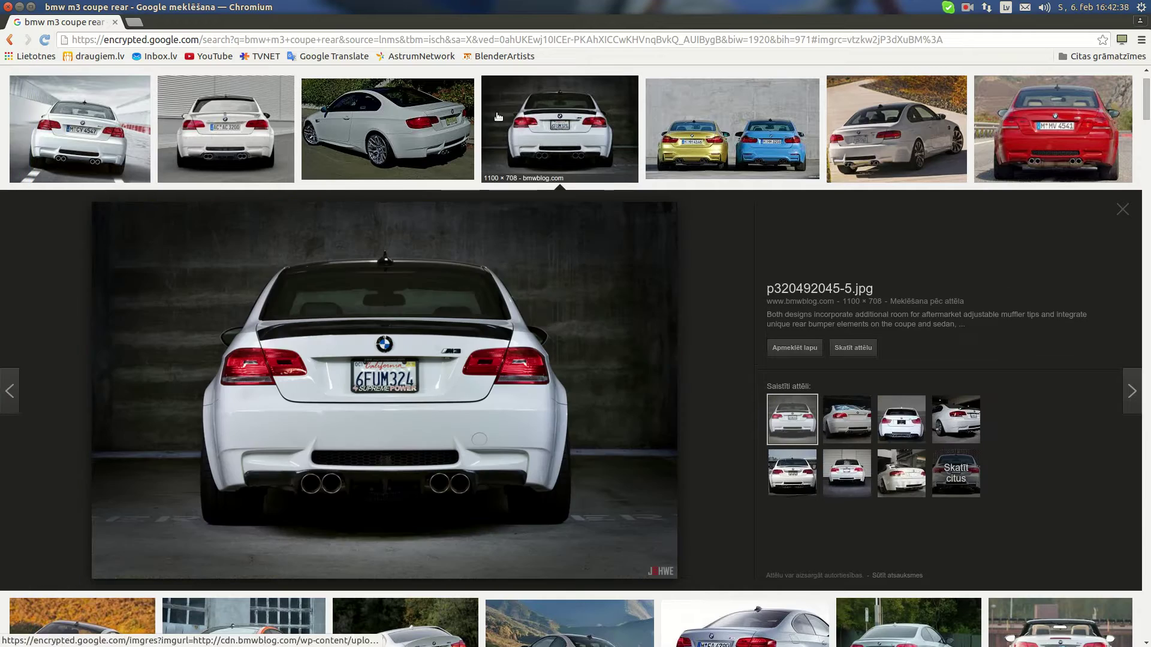
mouse_move(2, 315)
click(17, 414)
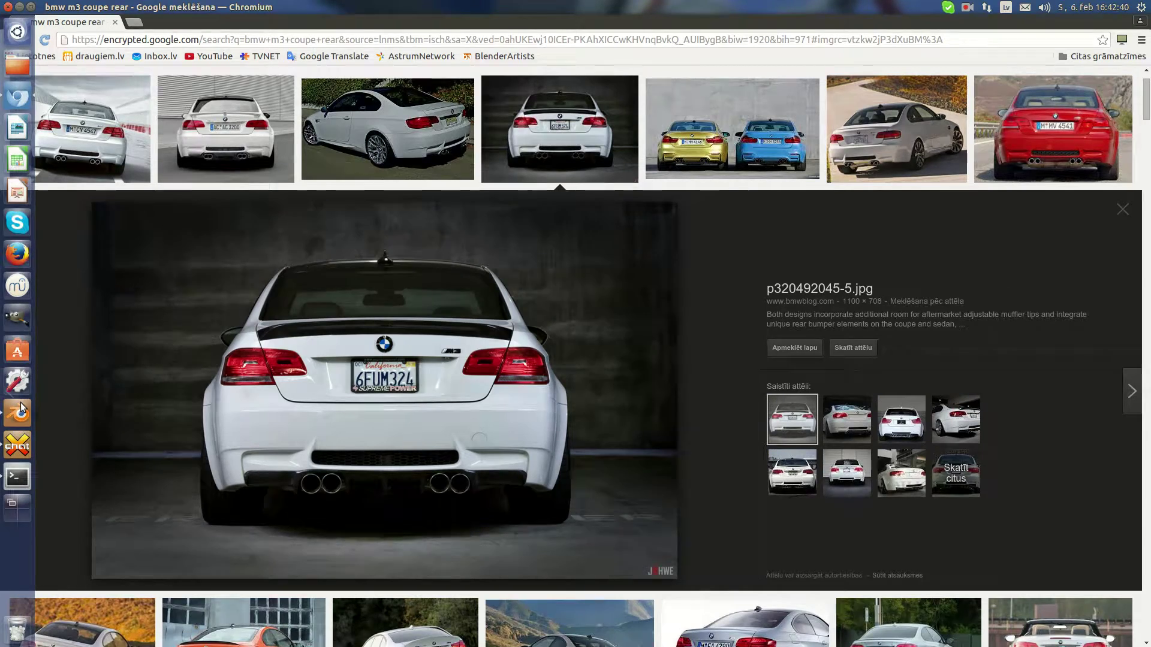
key(KP_3)
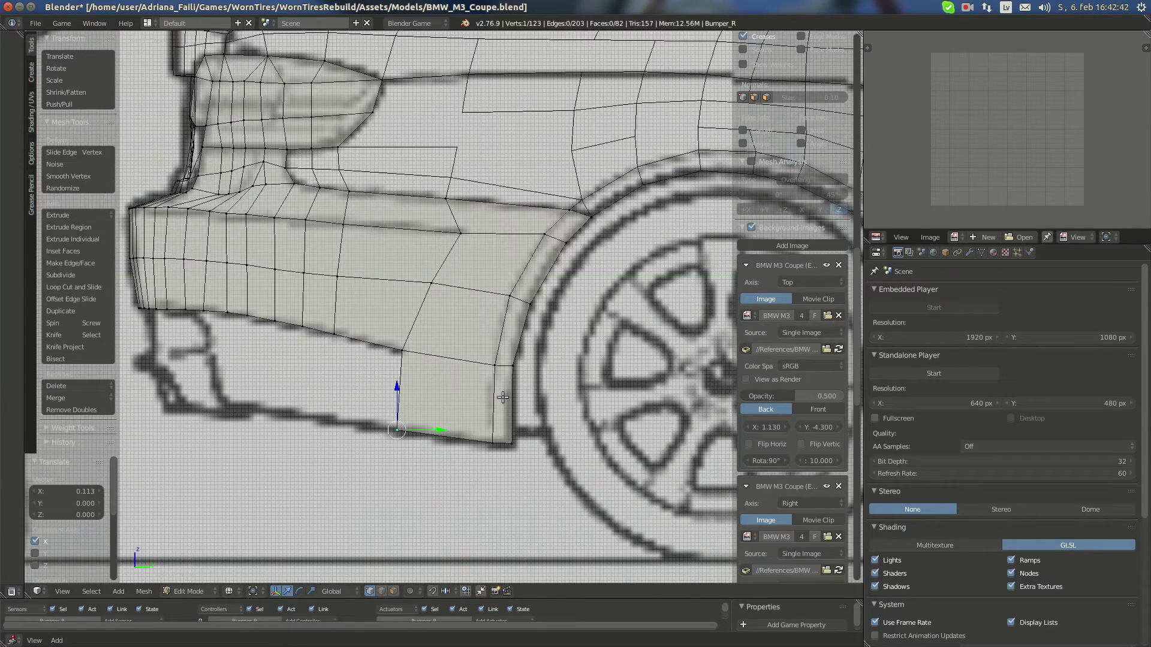
right_click(400, 348)
shift+right_click(346, 337)
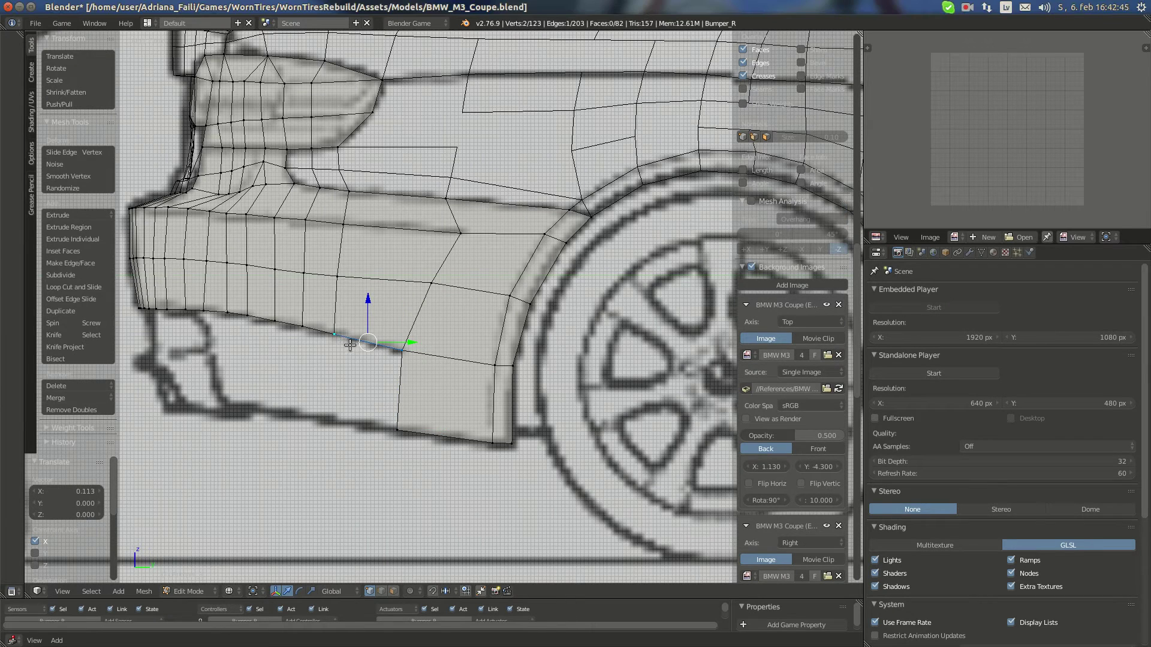
shift+right_click(303, 331)
key(a)
Extrude the lower panel's rear vertical edge about 0.18 units rearward along the blueprint's bottom line and adjust its new upper vertex against the bumper edge
scroll(409, 358, up, 1)
shift+middle_drag(368, 377, 491, 369)
right_click(515, 354)
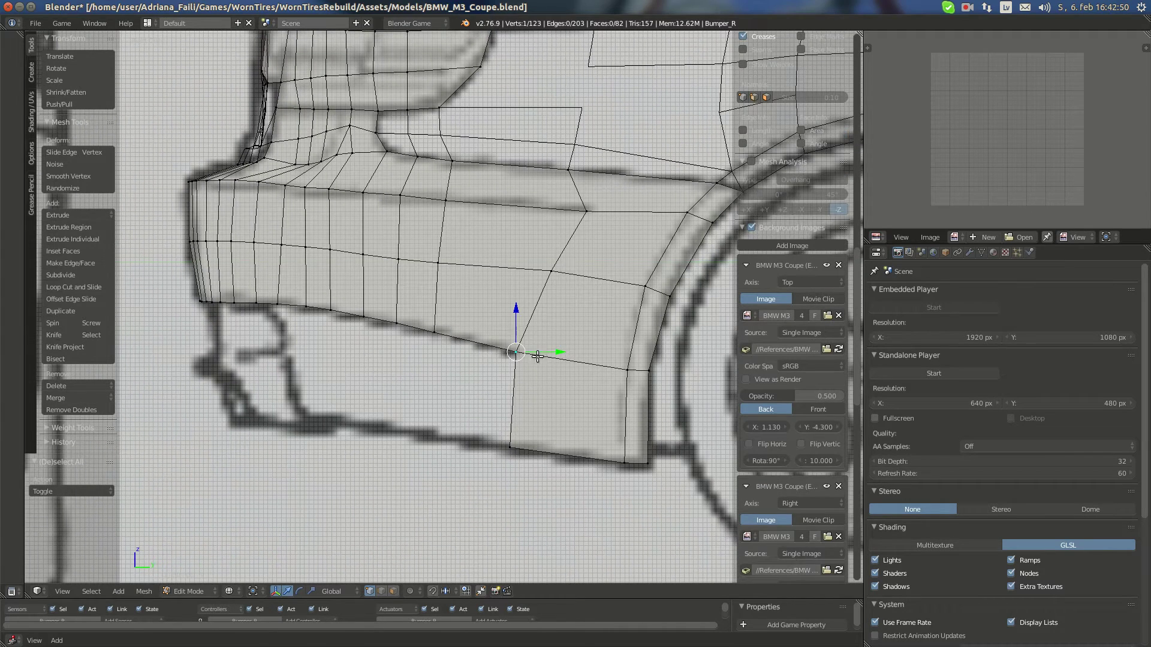
shift+right_click(510, 446)
key(e)
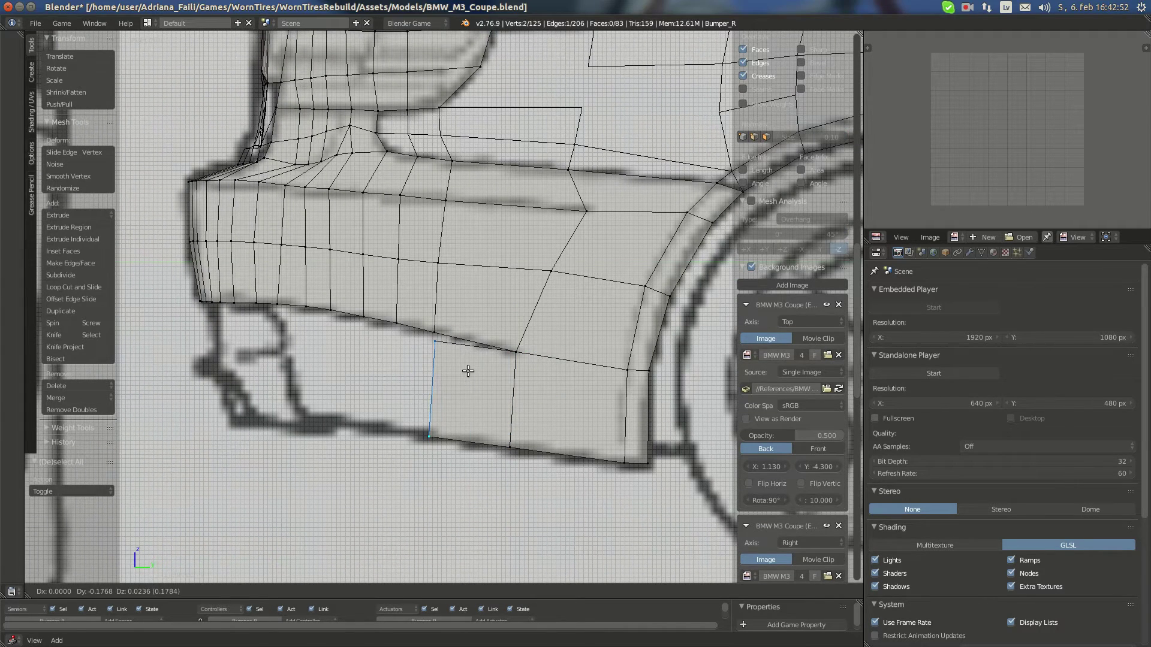
click(467, 370)
shift+middle_drag(439, 382, 452, 371)
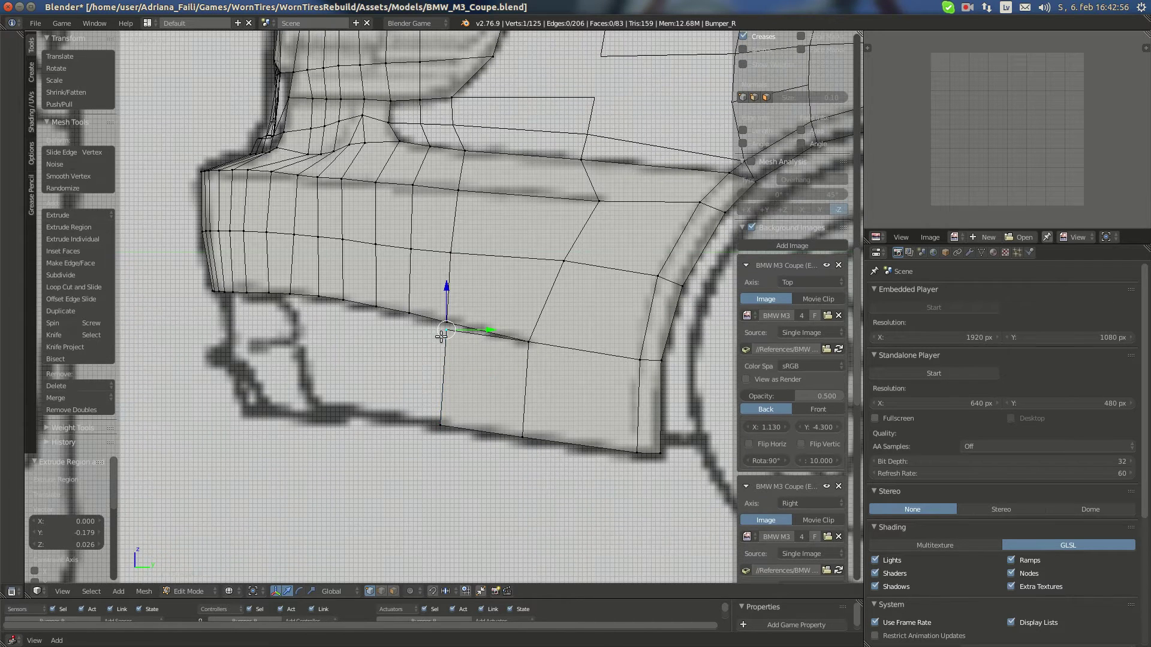
key(g)
click(457, 335)
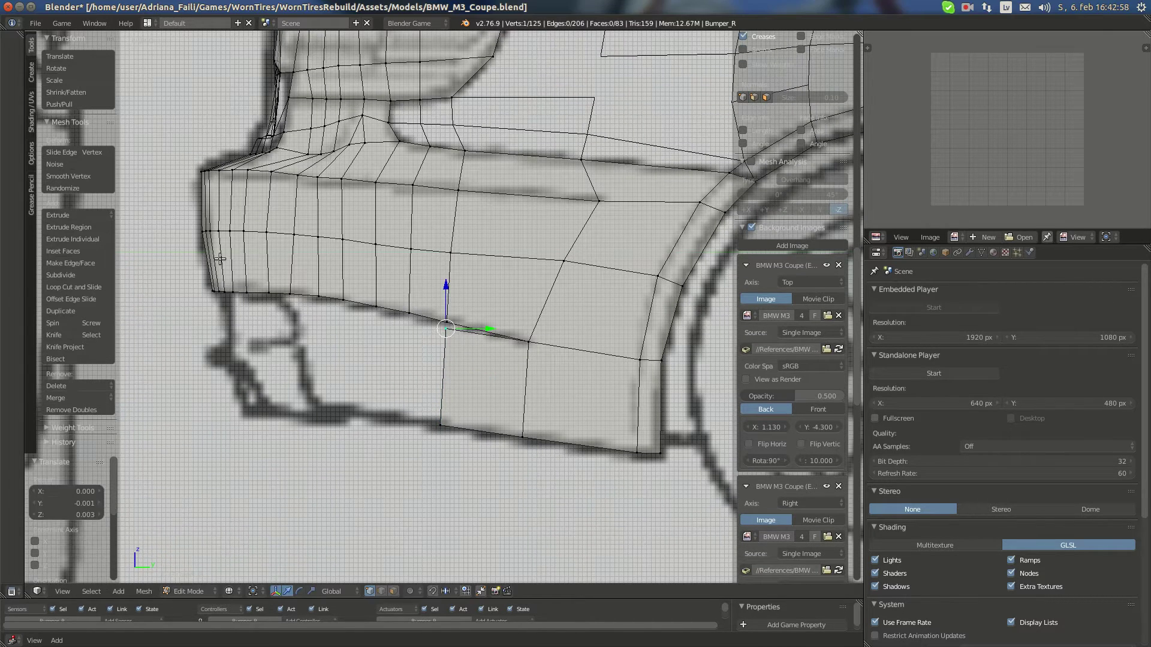
Check the straight rear photo in Chromium, return to Blender and nudge the new upper vertex closer to the bumper's lower edge
click(17, 96)
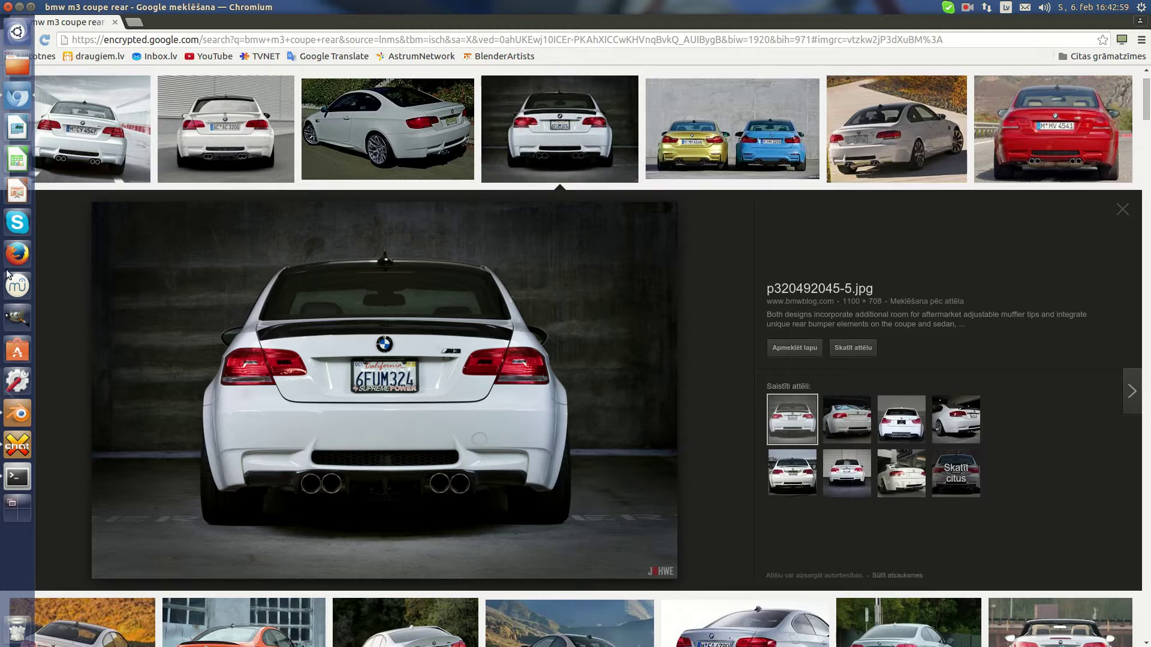
click(18, 413)
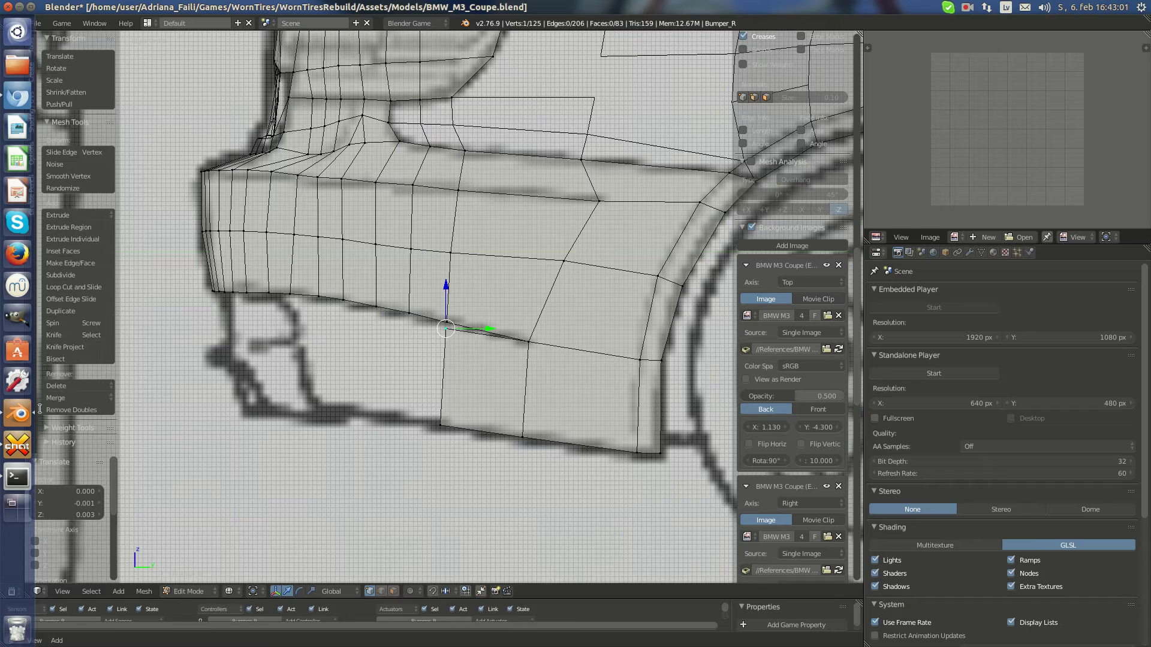
click(474, 337)
Switch to front view and snap the 3D cursor to the center
key(KP_1)
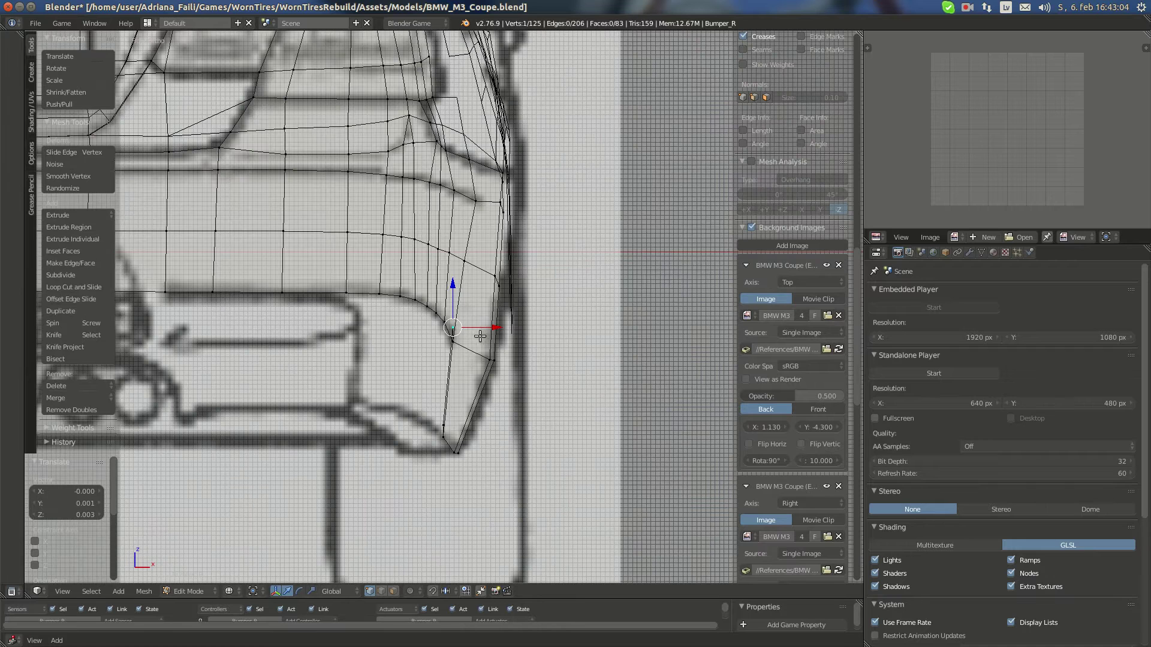
key(shift+s)
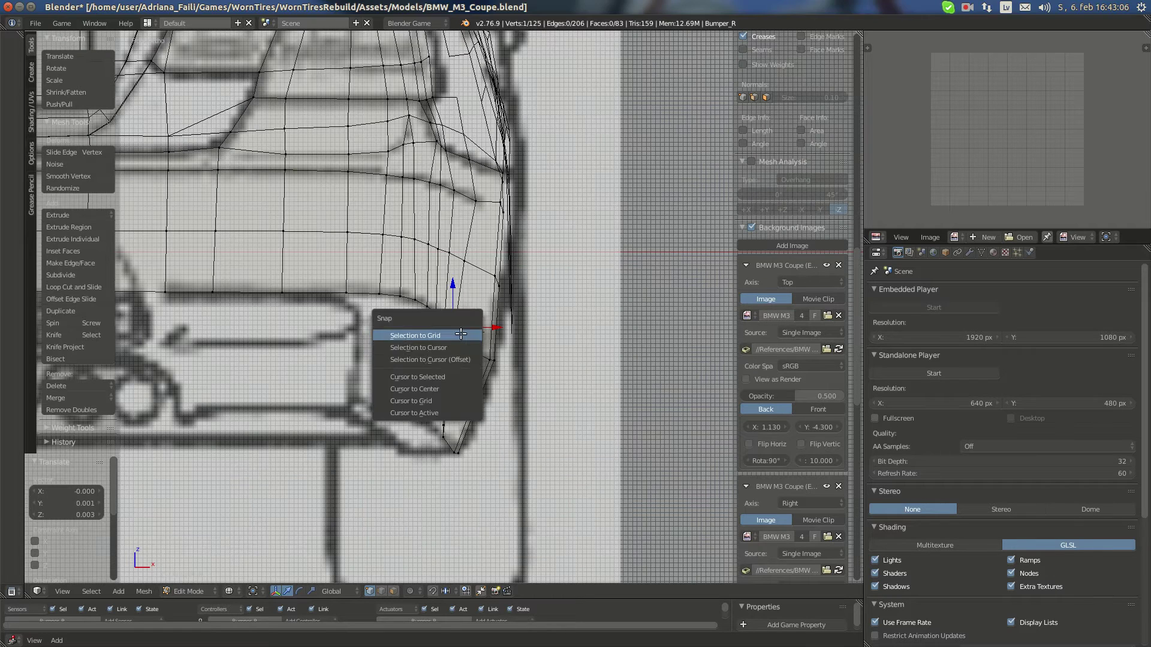
click(453, 388)
Move the new edge's upper vertex about 0.02 units and its lower vertex about 0.028 units inward along X to follow the blueprint
key(g)
key(z)
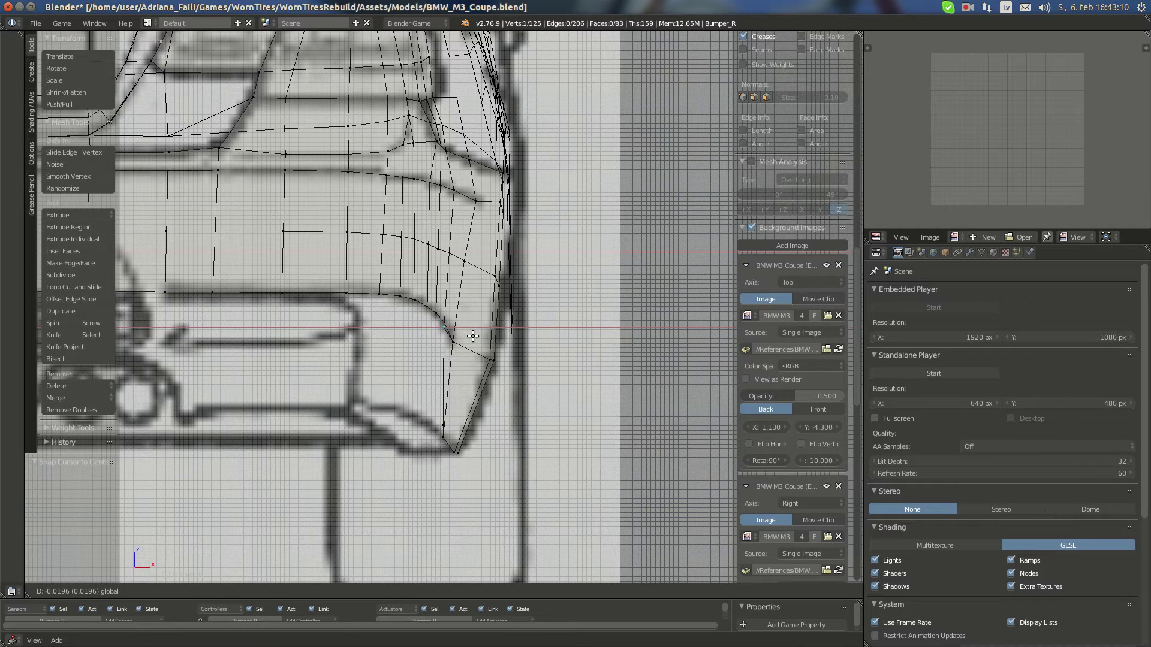
click(473, 336)
right_click(444, 425)
key(g)
key(x)
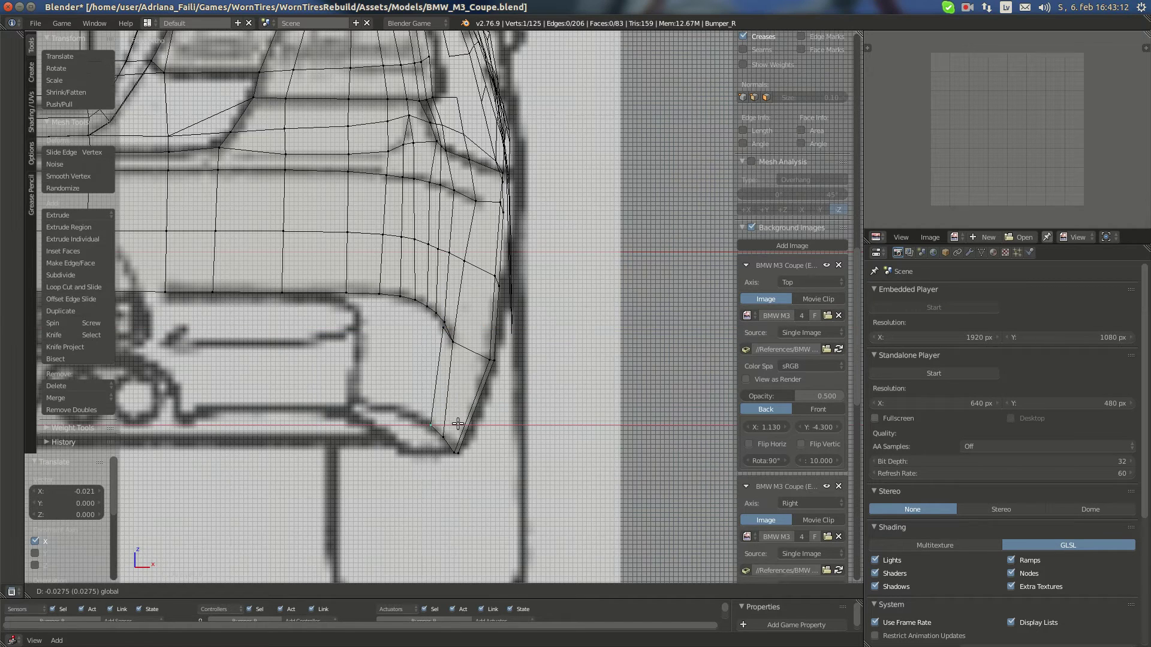
click(441, 324)
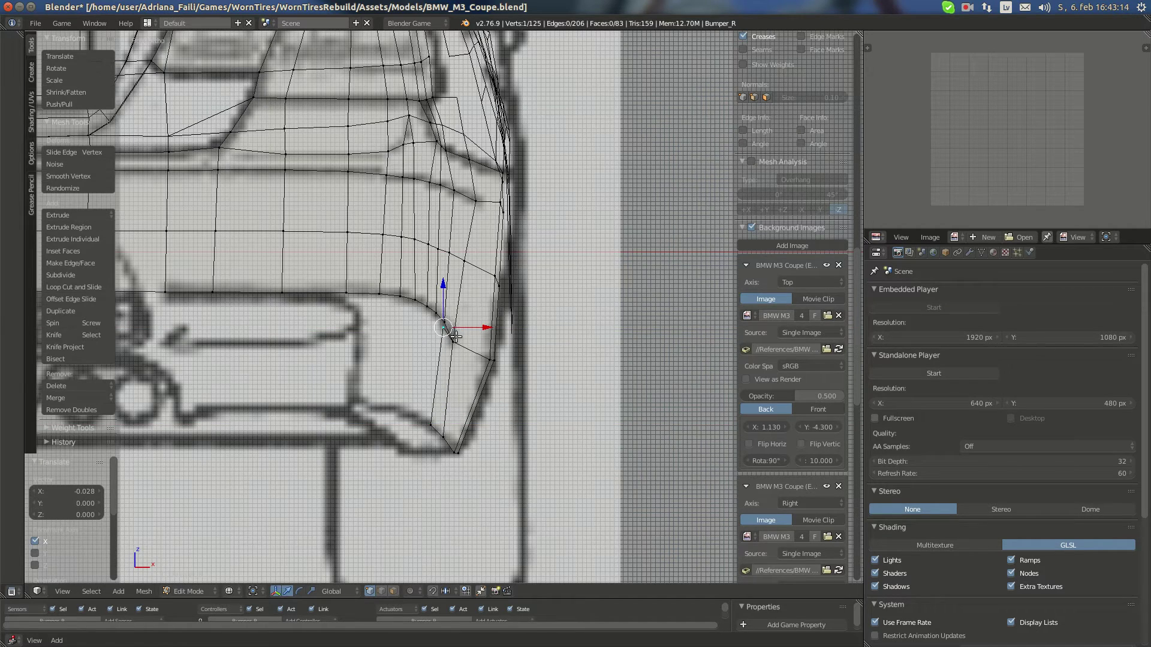
Fill a triangular face between the new edge's upper vertex and the two adjacent vertices on the bumper's lower edge, and clear the selection
ctrl+right_click(456, 338)
key(f)
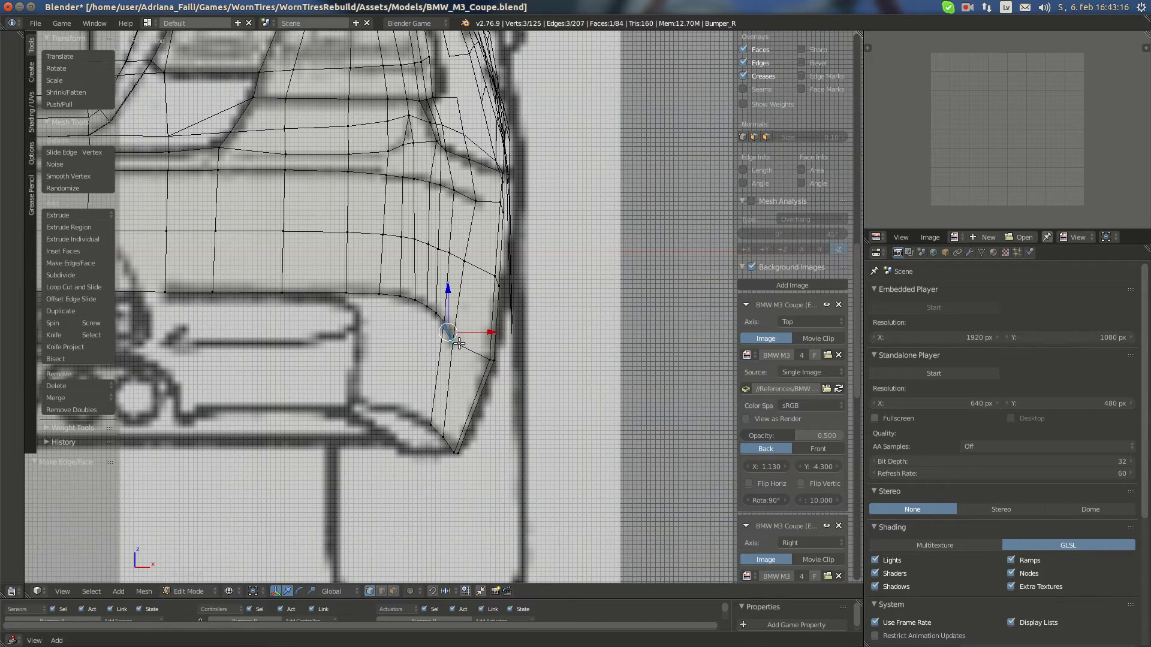
middle_drag(459, 343, 459, 343)
key(a)
In right view, extrude the lower panel's rear vertical edge about 0.08 units further rearward along the blueprint's bottom line
key(KP_7)
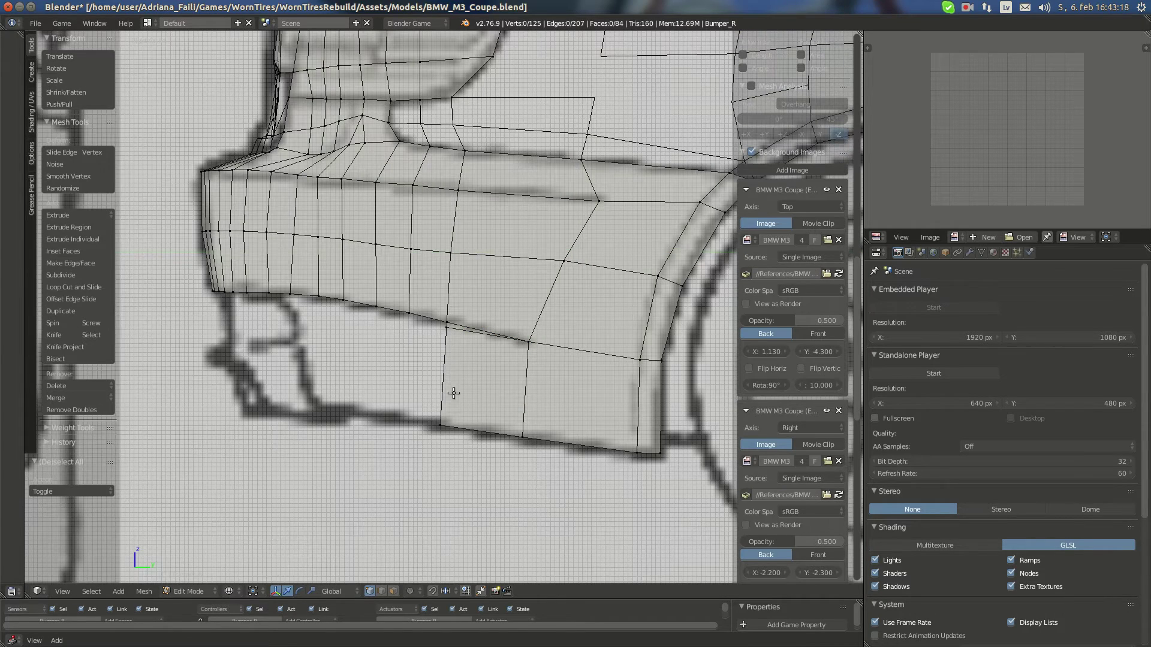
right_click(442, 424)
shift+right_click(451, 330)
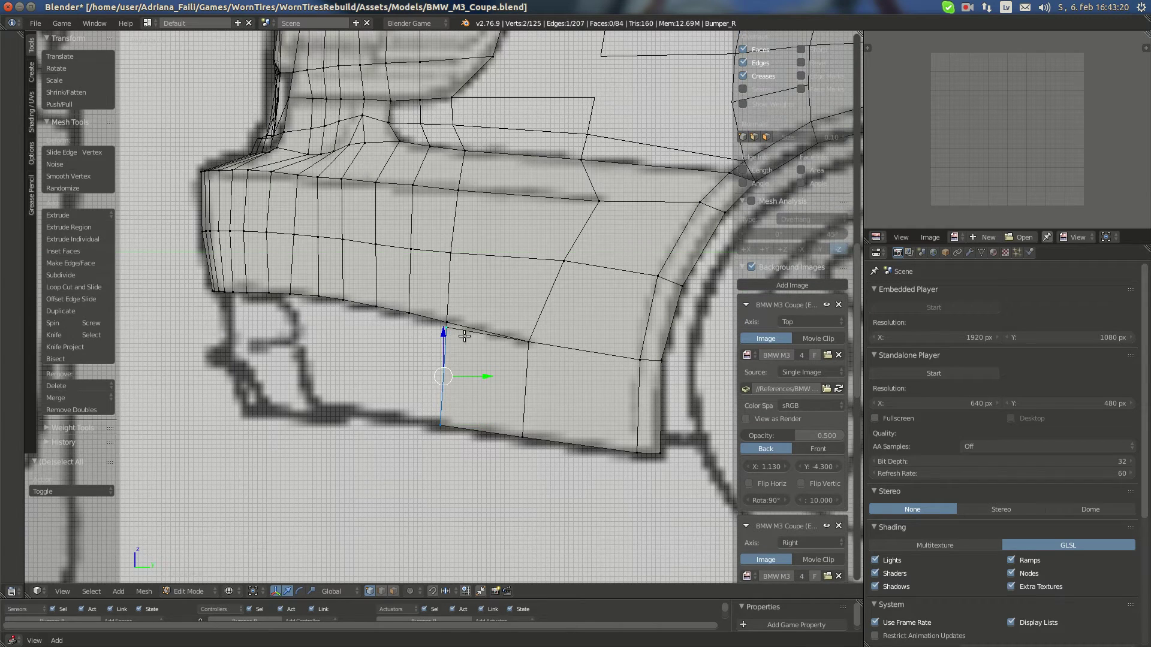
key(e)
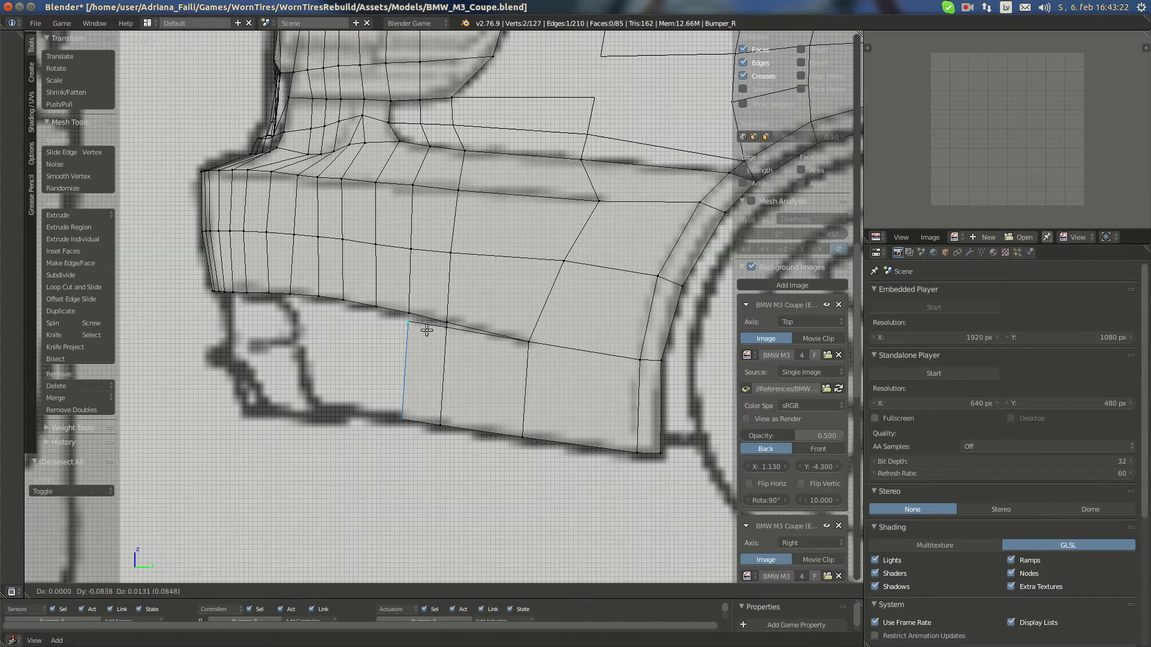
click(427, 329)
Fine-tune the newest edge's upper vertex below the bumper edge and its lower vertex on the blueprint's bottom line, and switch to front view
right_click(419, 321)
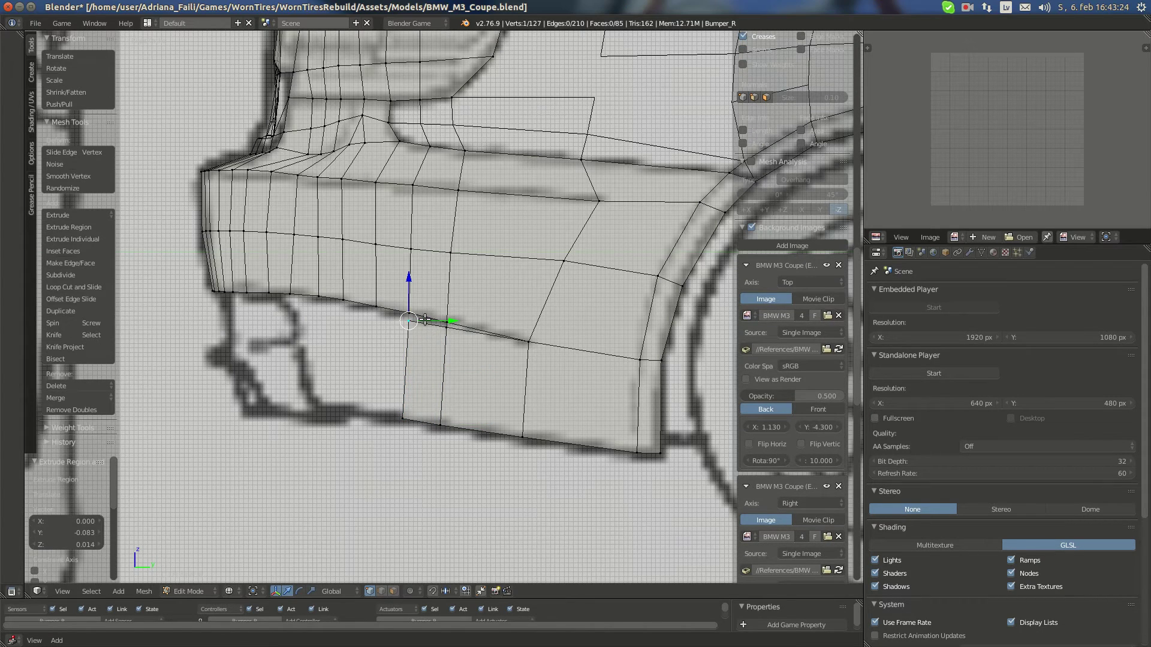
key(g)
click(409, 402)
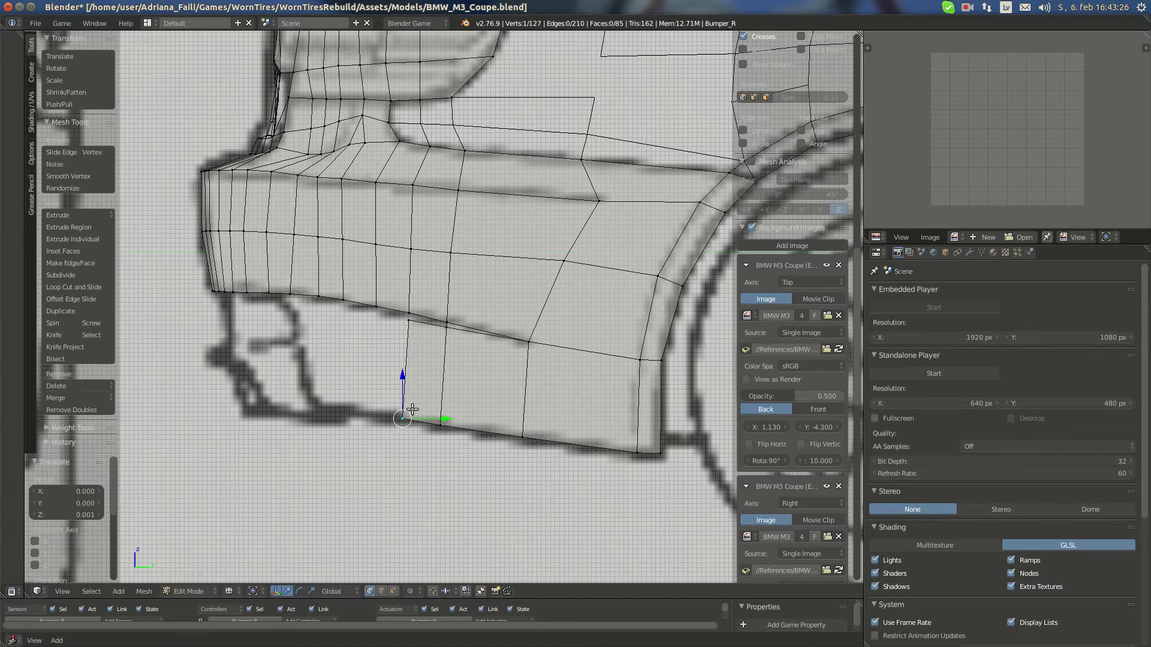
key(g)
click(412, 411)
key(KP_1)
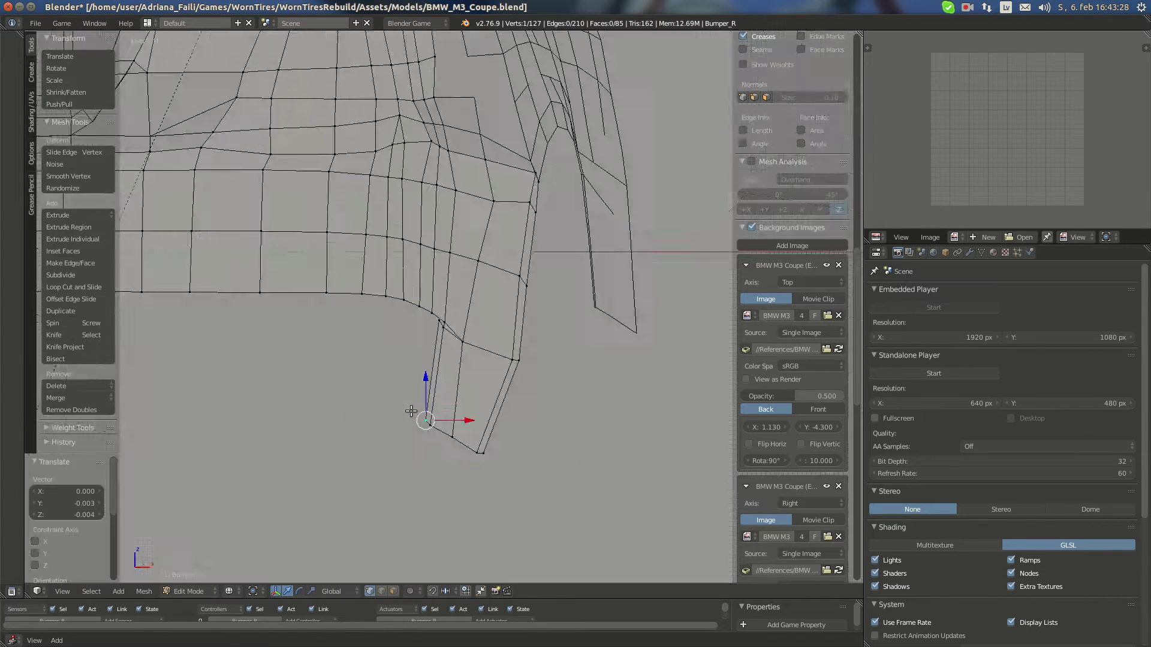
In front view, move the newest edge's lower and upper vertices each about 0.018 units inward along X to follow the blueprint
key(g)
key(x)
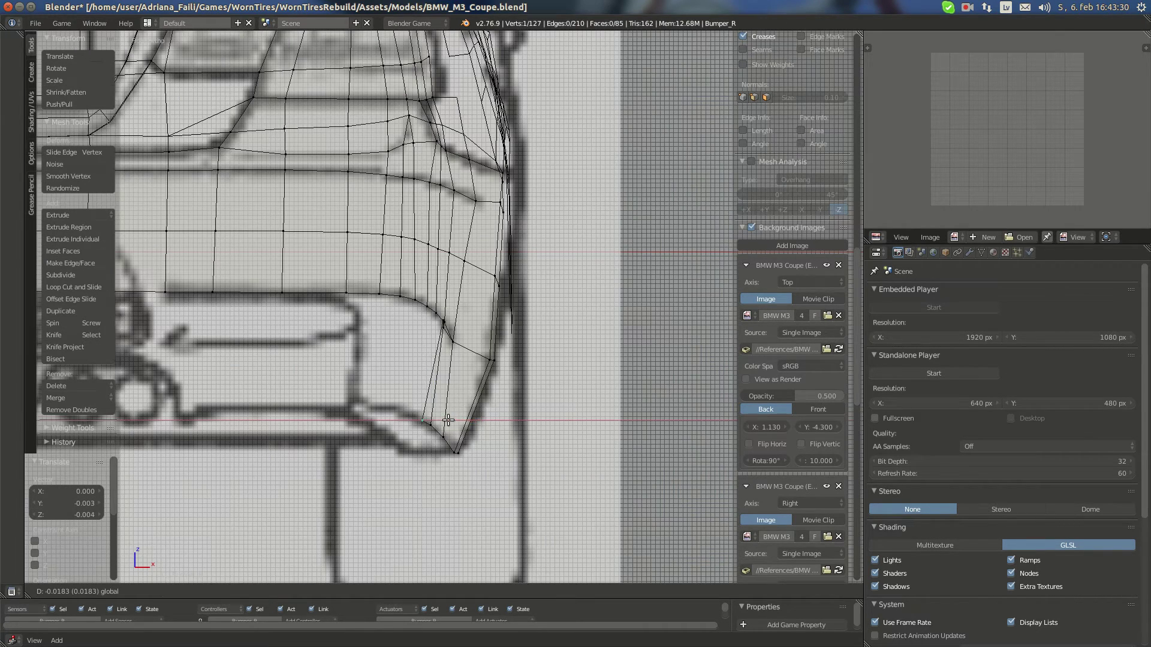
click(445, 420)
right_click(444, 330)
key(g)
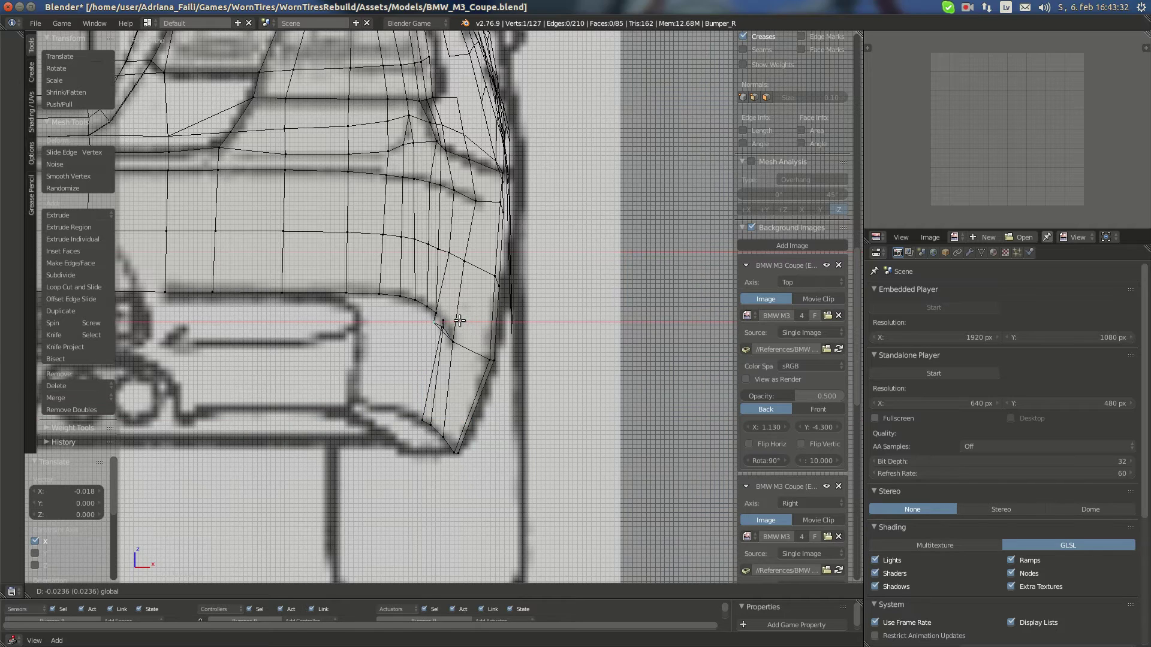
click(454, 322)
key(g)
key(x)
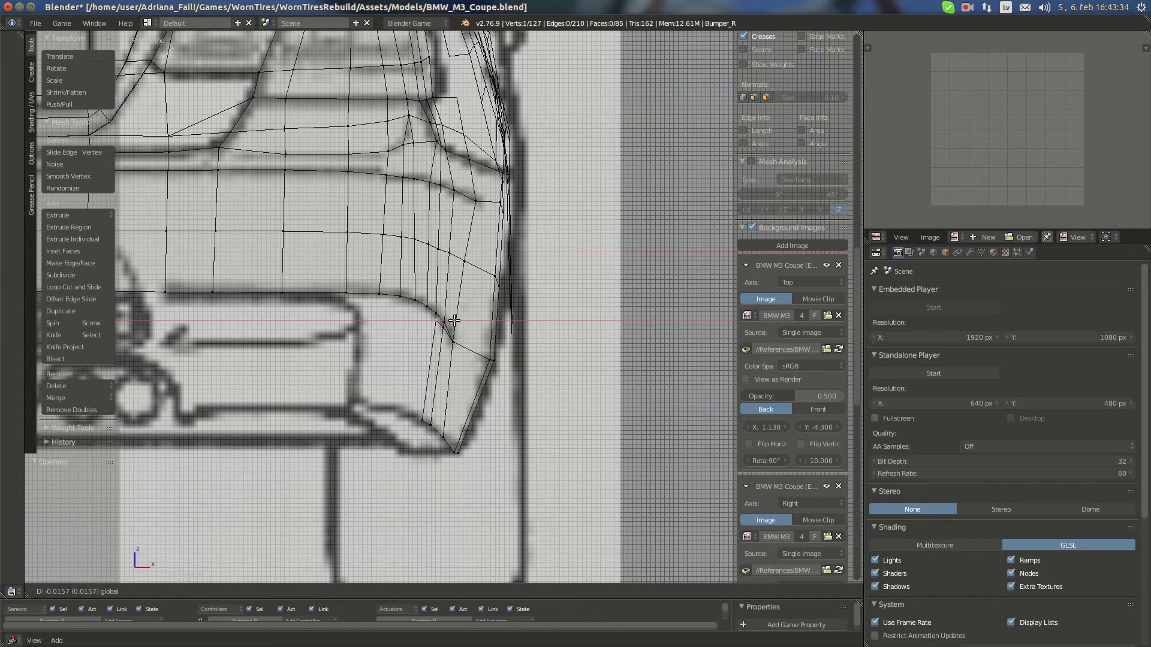
click(452, 320)
Fine-tune the newest edge's upper vertex by about 0.003 units along X and 0.002 units up along Z beside the bumper's lower edge
key(g)
key(x)
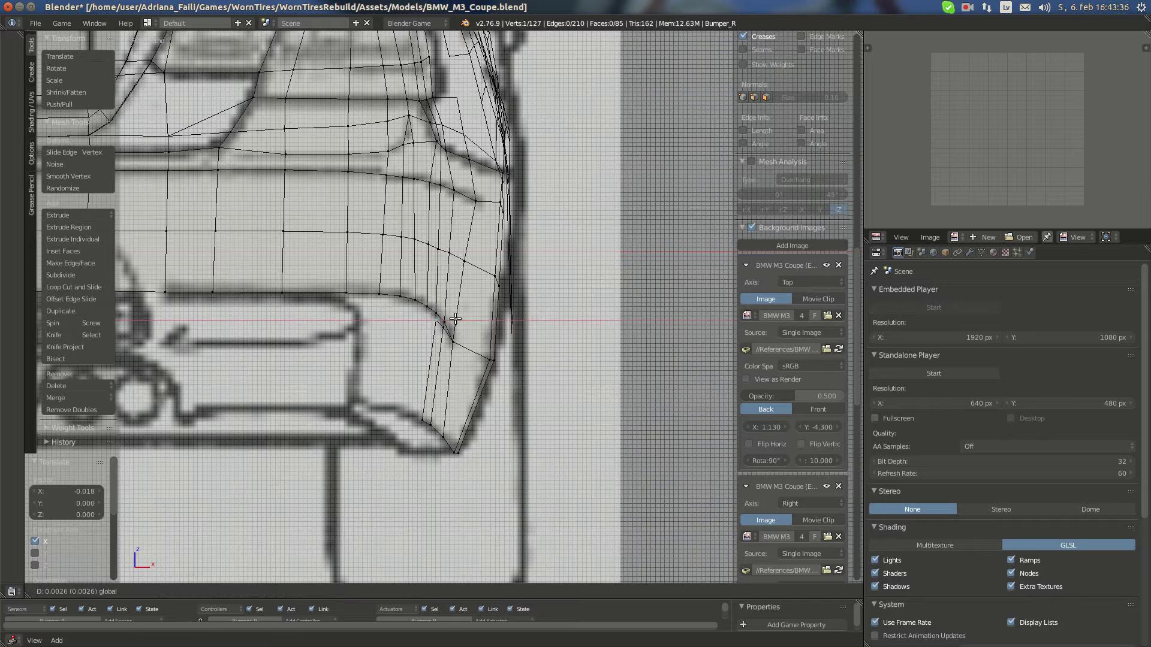
click(455, 319)
key(g)
key(z)
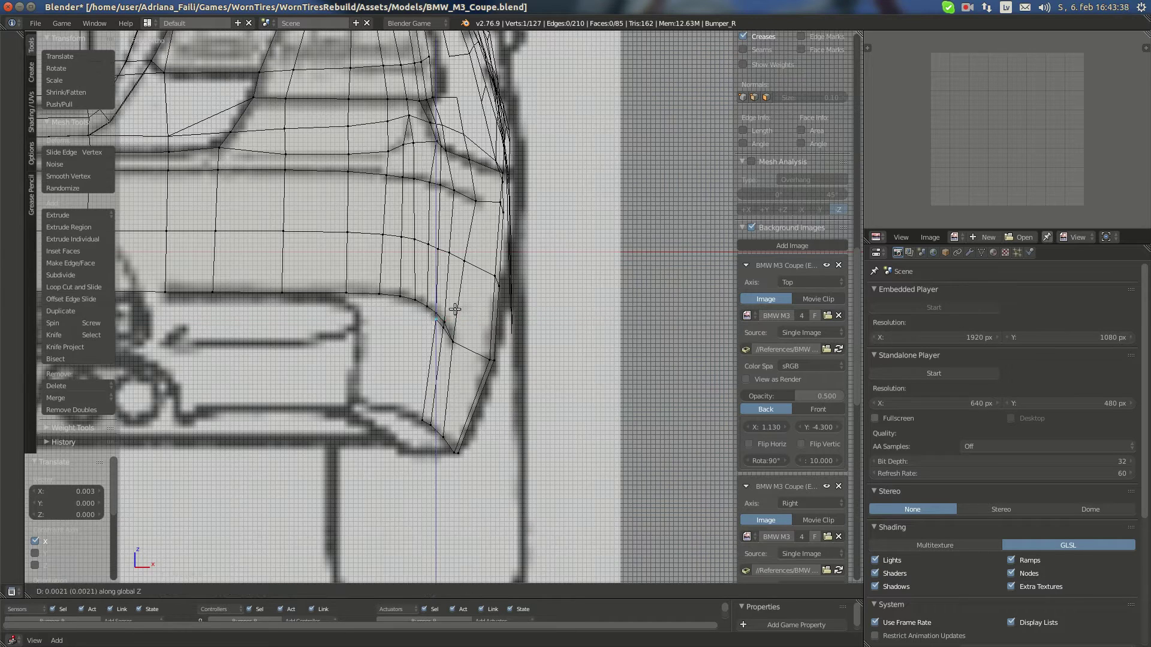
click(455, 309)
key(g)
key(x)
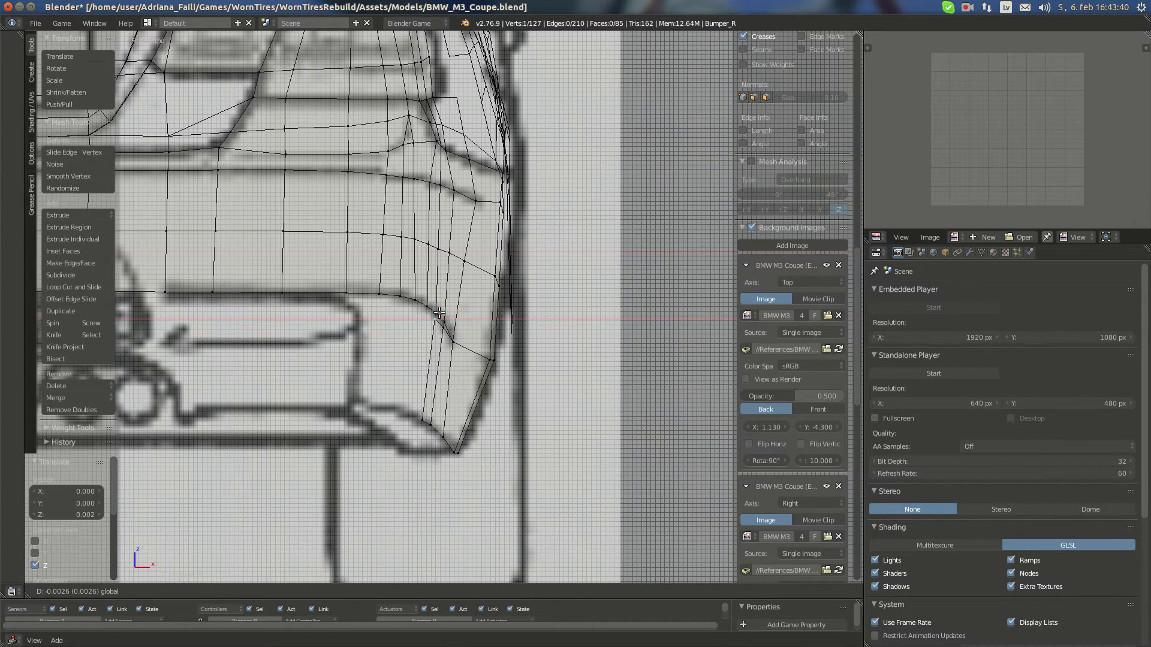
click(440, 312)
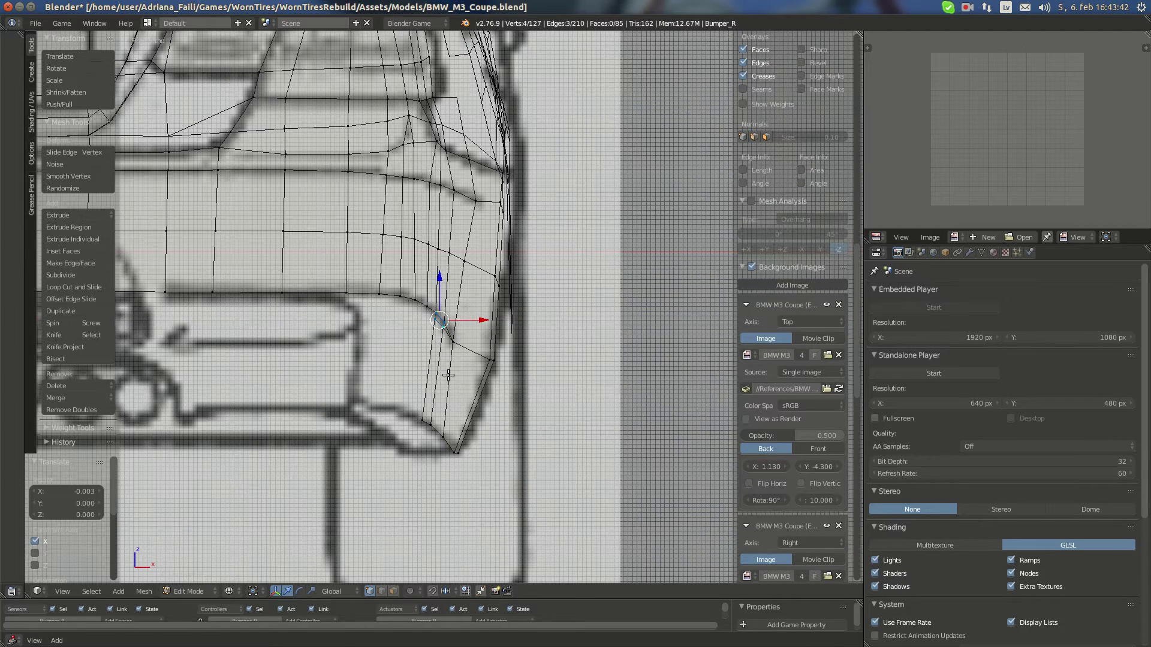
Fill a face between the four vertices joining the lower panel and the bumper edge, and clear the selection in right view
key(f)
key(KP_3)
key(a)
Extrude the lower panel's rear vertical edge about 0.072 units rearward and 0.012 units upward along the blueprint's bottom line
right_click(402, 417)
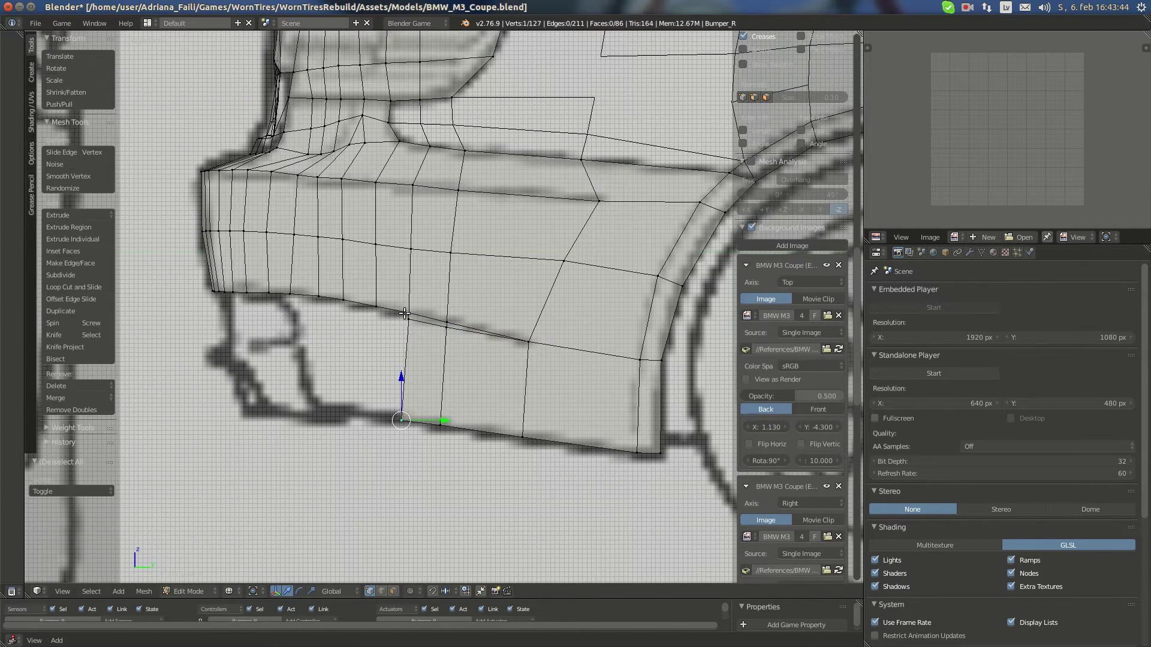
shift+right_click(404, 313)
key(e)
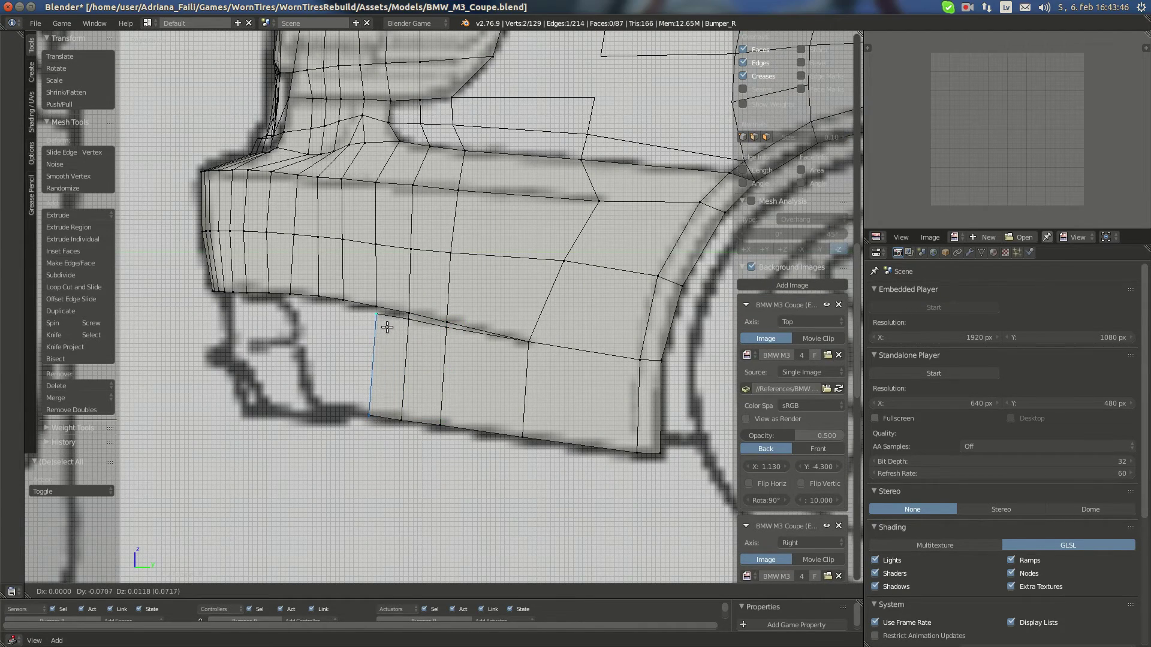
click(386, 326)
In front view, move the newest edge's upper vertex about 0.021 units inward along X beneath the bumper's lower edge
right_click(376, 313)
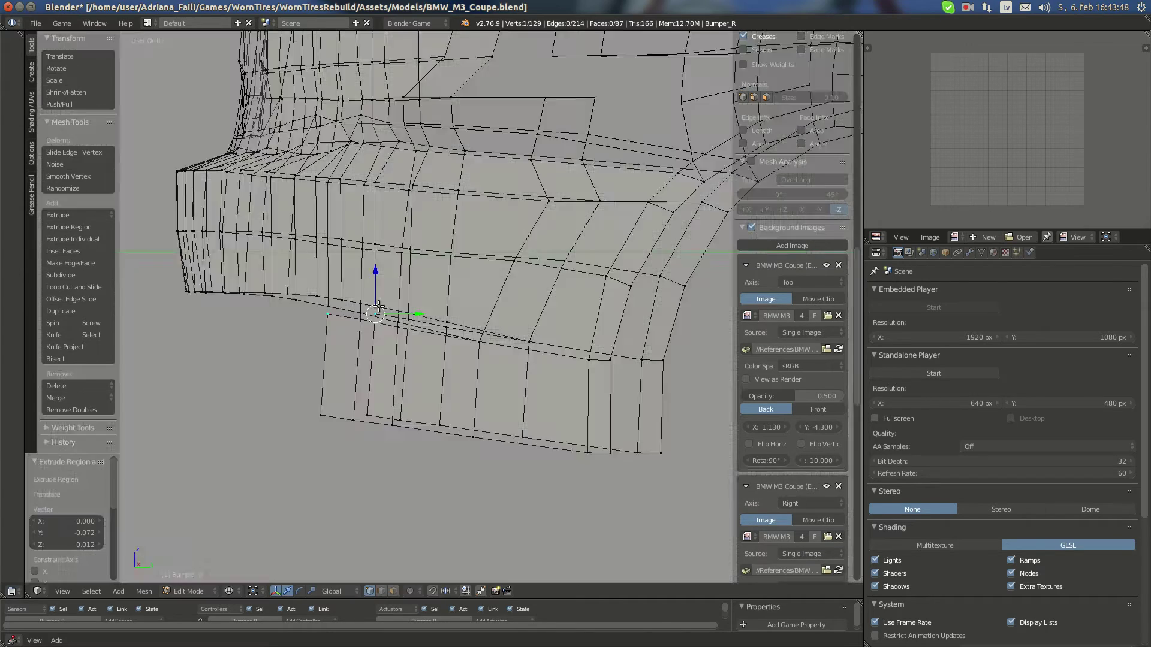
key(KP_1)
middle_drag(462, 317, 424, 317)
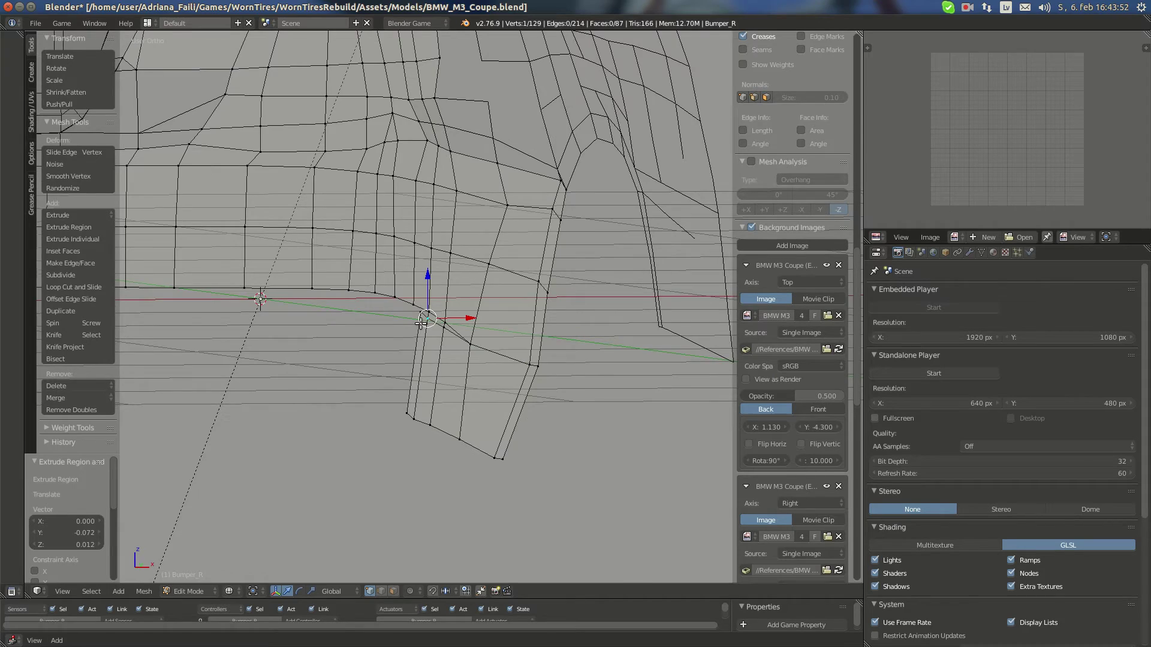
key(KP_1)
key(g)
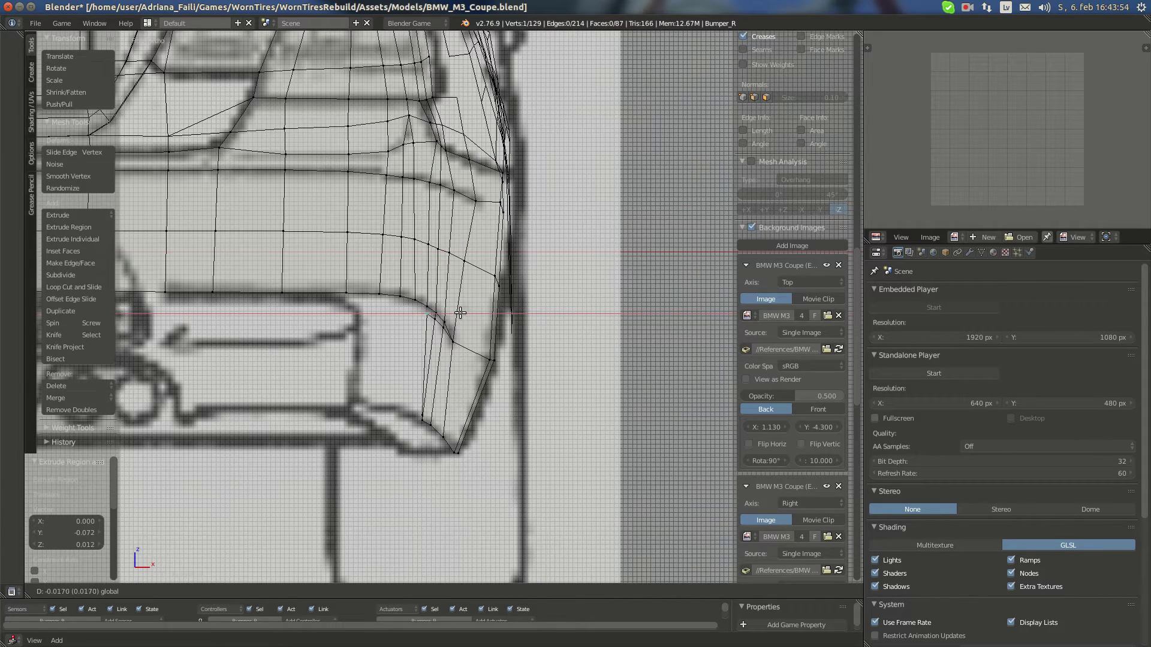
click(425, 335)
Move the newest edge's lower vertex about 0.03 units inward along X to follow the blueprint's lower curve in front view
key(KP_3)
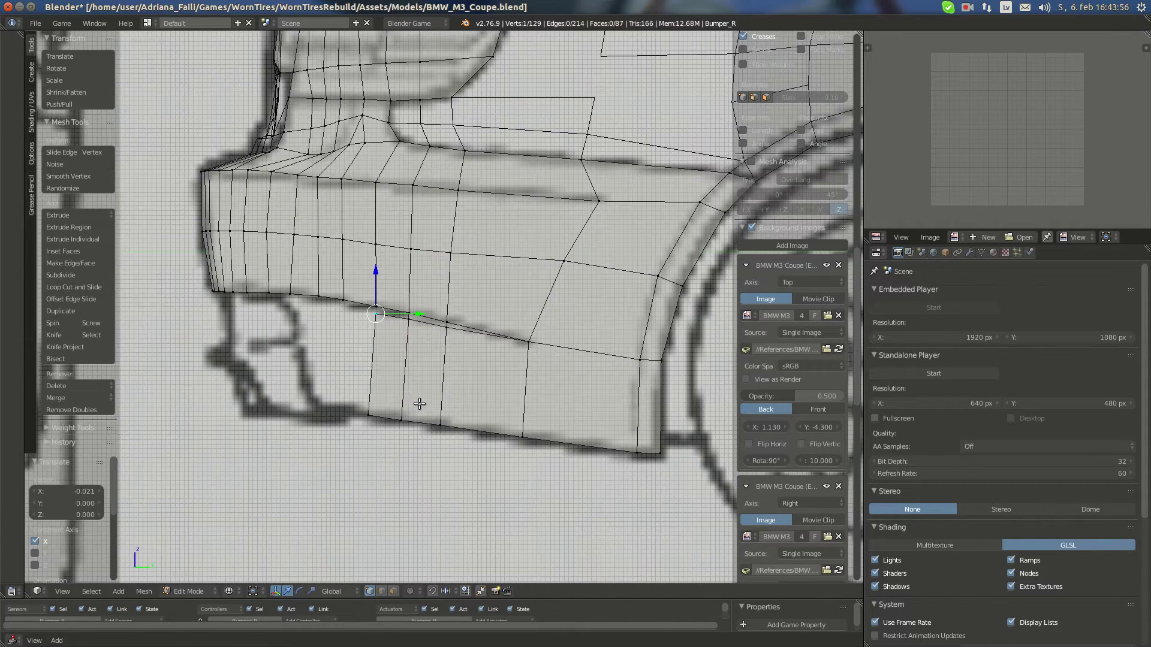
right_click(381, 408)
key(KP_1)
drag(439, 413, 435, 413)
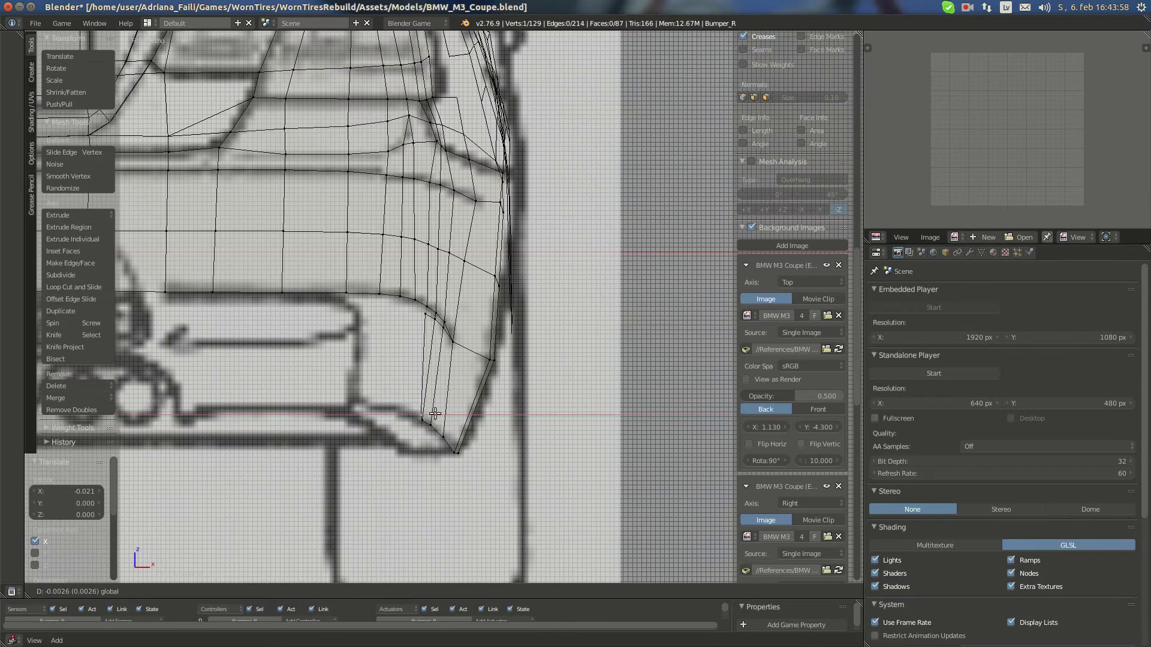
click(426, 309)
Fill a face between the lower panel's newest two upper vertices and the two matching bumper edge vertices, and clear the selection
shift+right_click(426, 309)
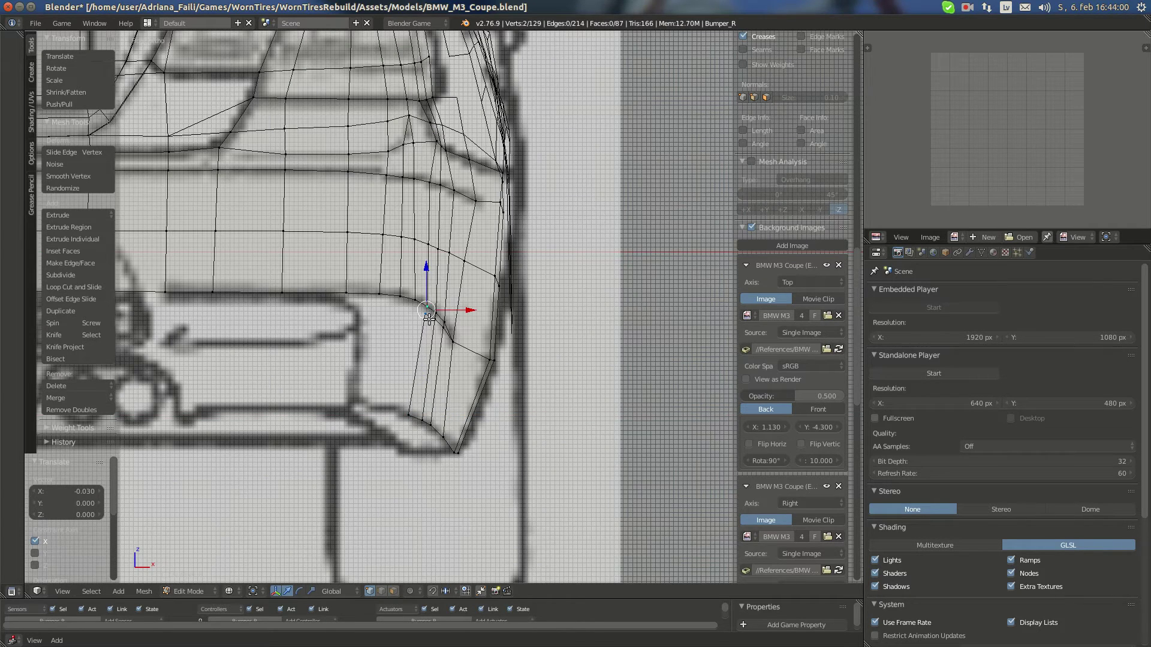
right_click(427, 318)
shift+right_click(434, 311)
shift+right_click(428, 306)
shift+right_click(434, 321)
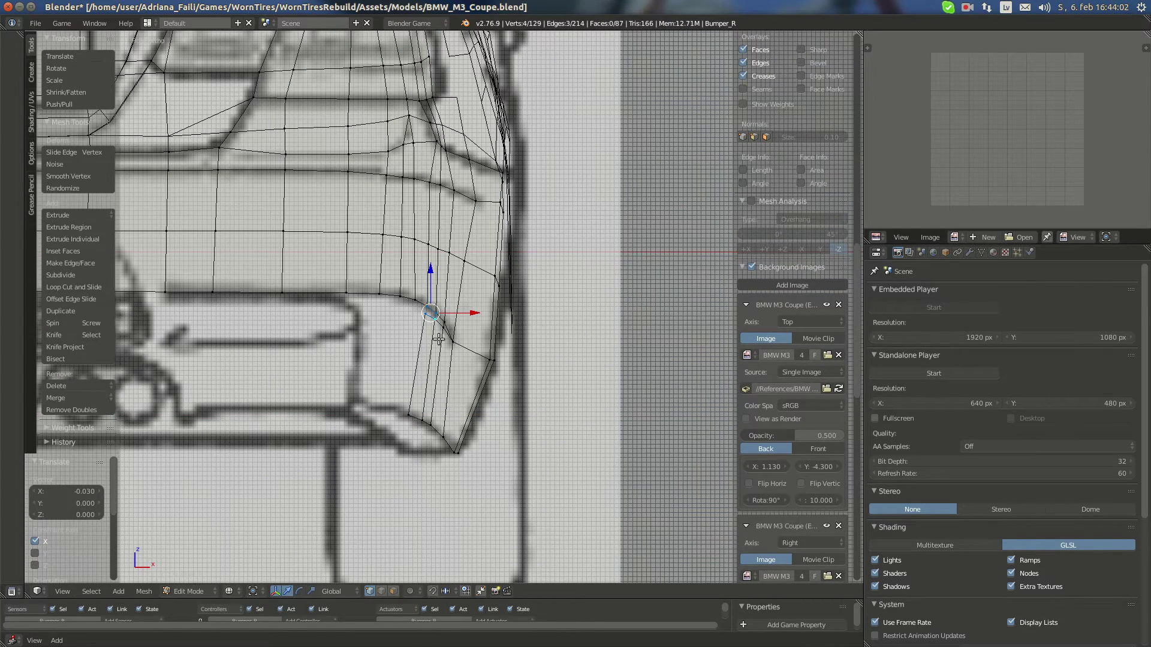
key(f)
key(a)
Extrude the lower panel's inner vertical edge about 0.026 units inward and 0.013 units upward, and shift it about 0.075 units rearward in right view
shift+middle_drag(426, 327, 441, 329)
right_click(441, 329)
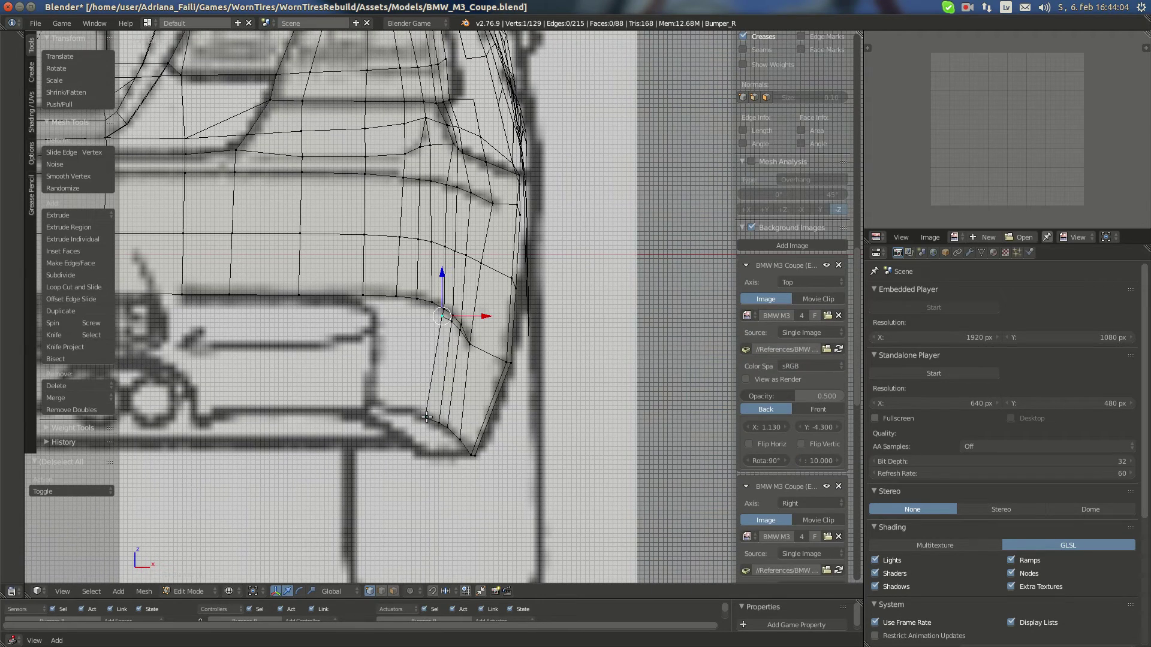
shift+right_click(427, 417)
key(e)
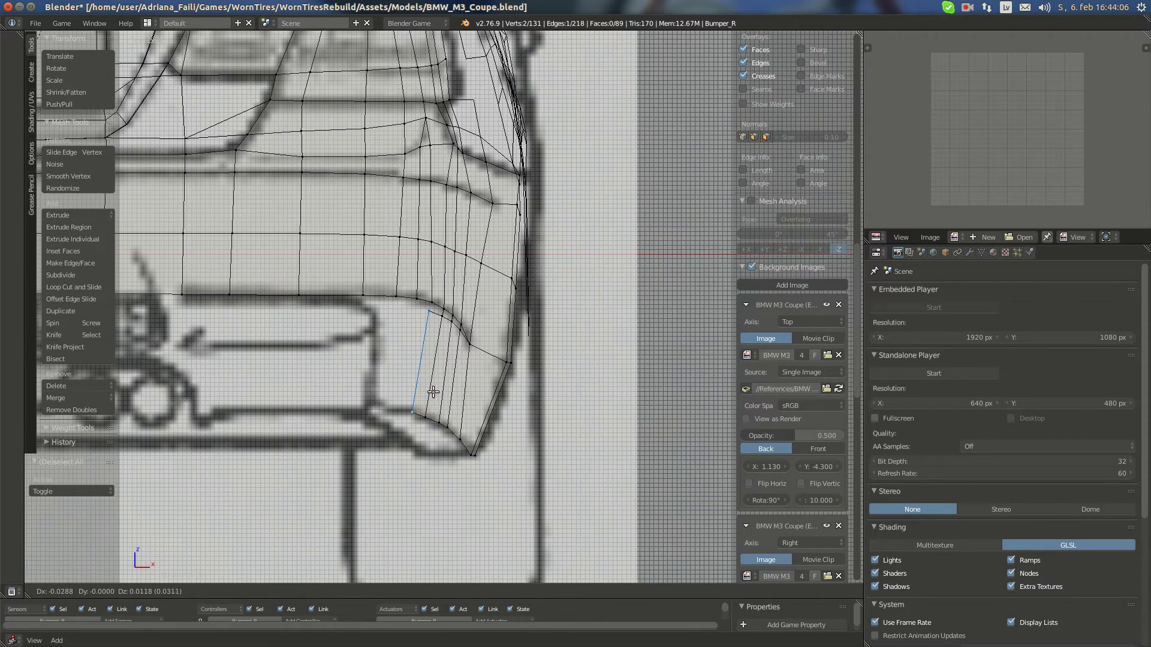
click(433, 392)
key(KP_3)
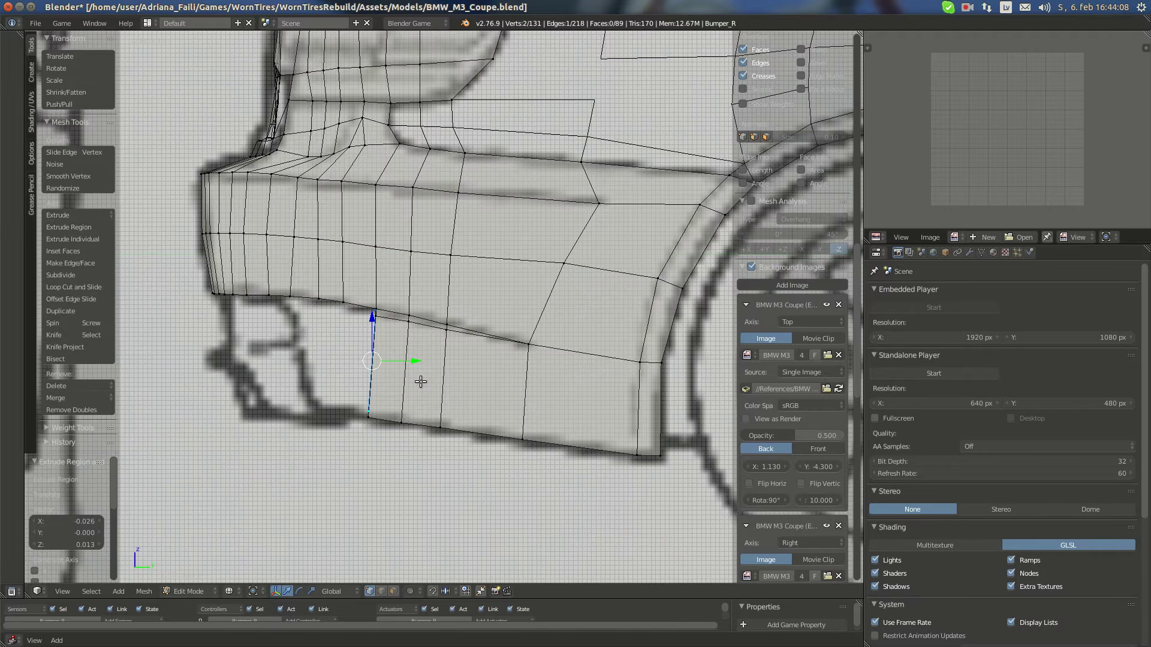
key(g)
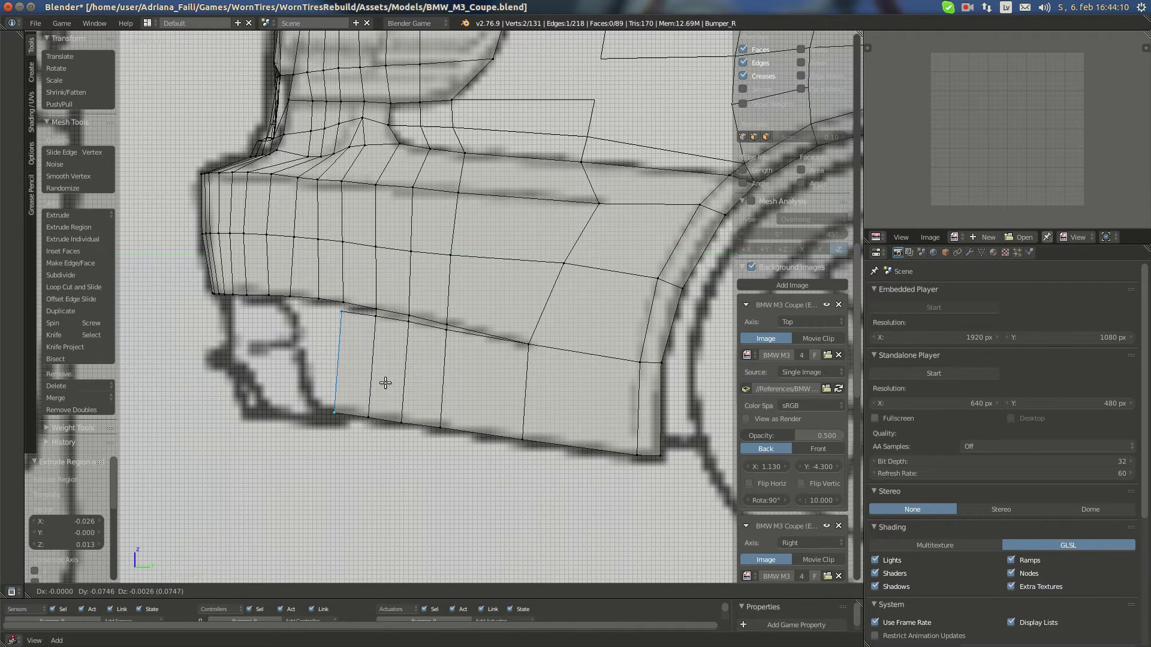
click(385, 383)
Fine-tune the new edge's upper vertex about 0.003 units along Y and align its lower vertex with the blueprint's bottom line in side and front views
right_click(342, 410)
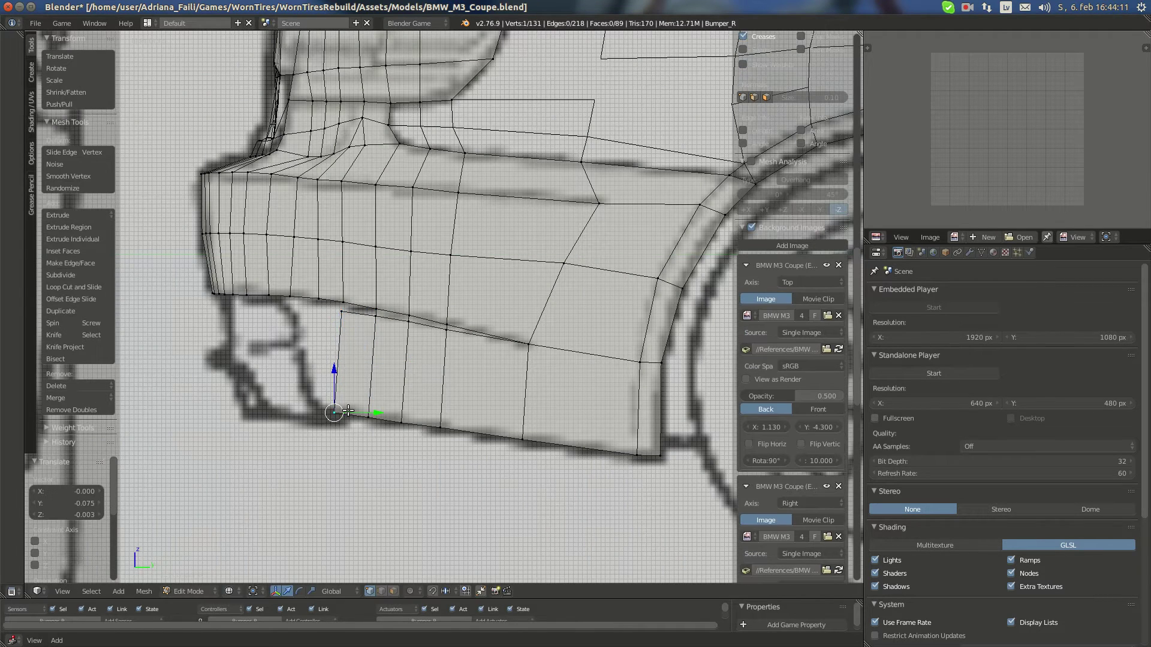
right_click(350, 325)
key(g)
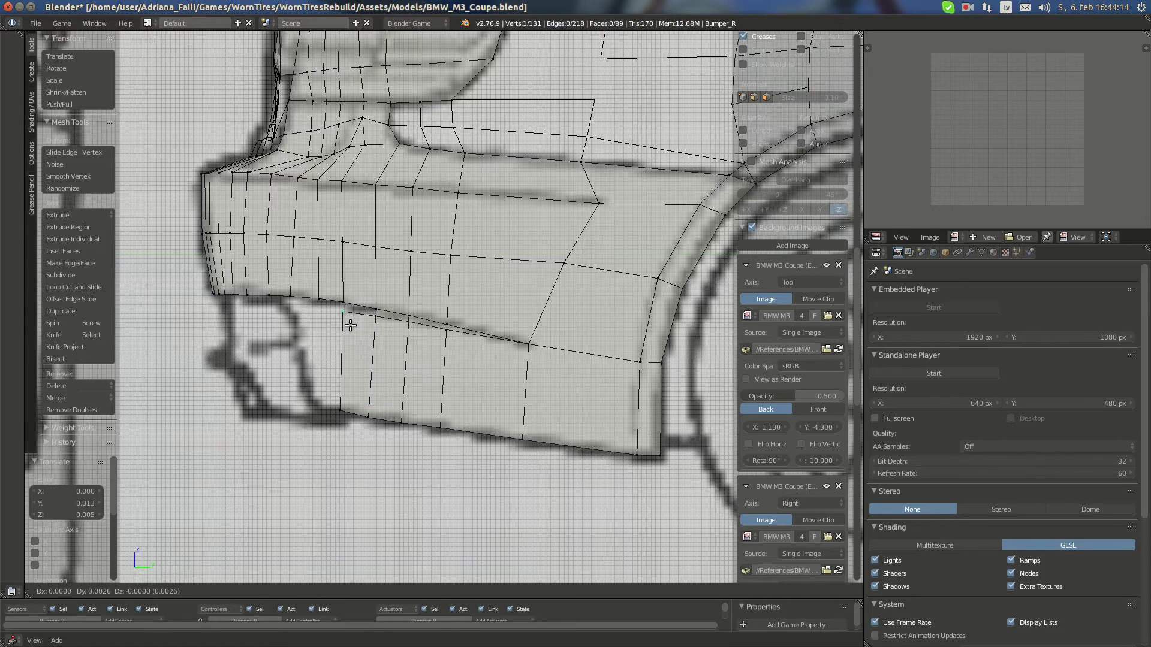
click(350, 325)
key(KP_3)
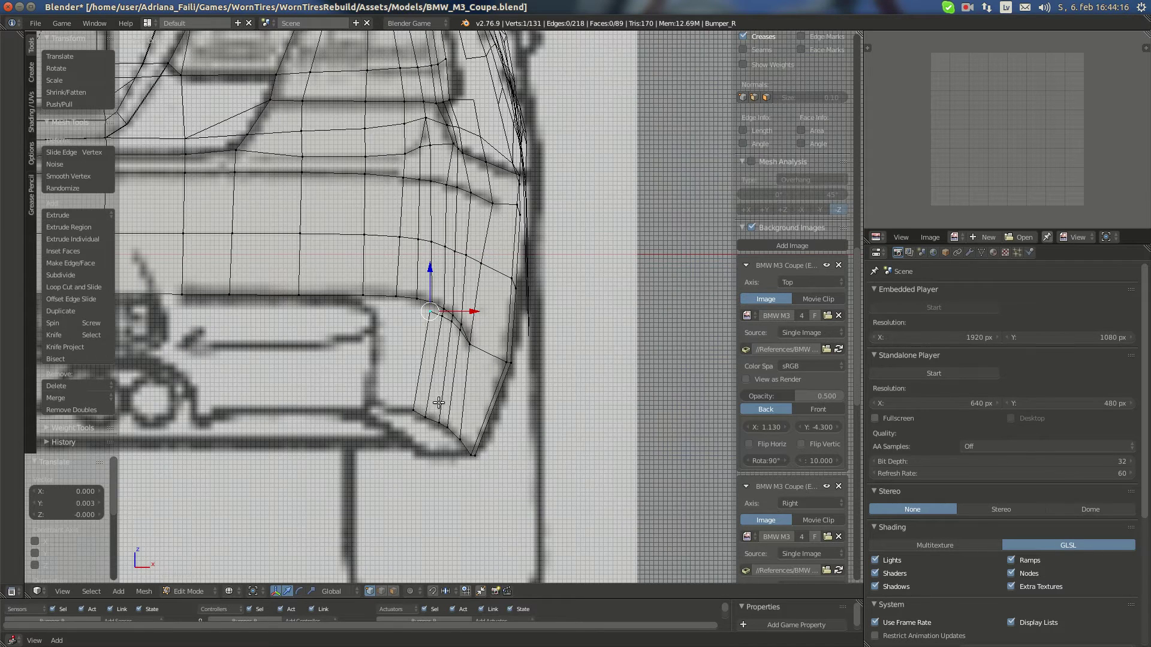
right_click(414, 396)
key(g)
key(z)
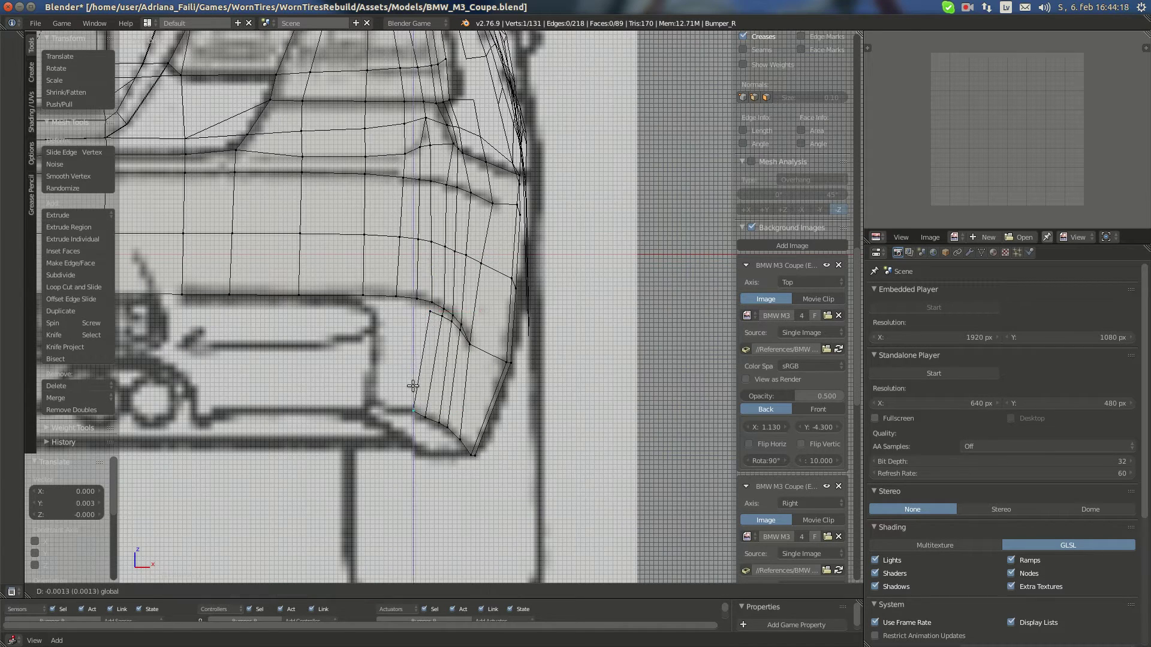
click(422, 367)
Fill a four-sided face between the newest panel segment's upper vertices and the bumper's lower edge
right_click(429, 312)
shift+right_click(432, 297)
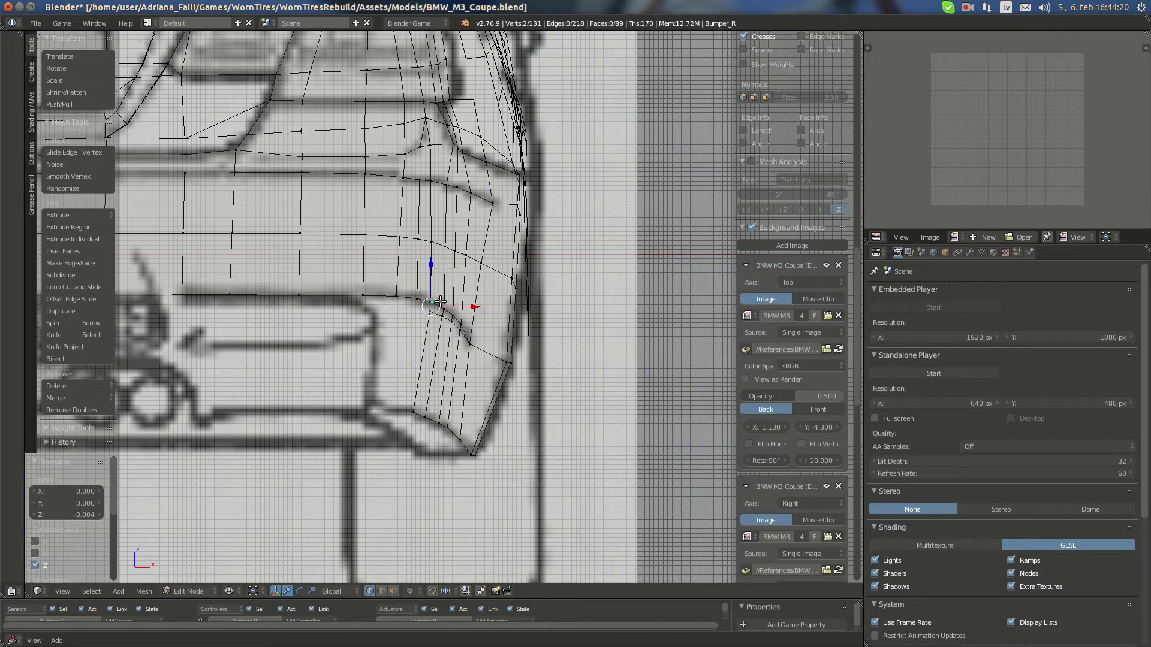
shift+right_click(443, 305)
shift+right_click(459, 353)
key(f)
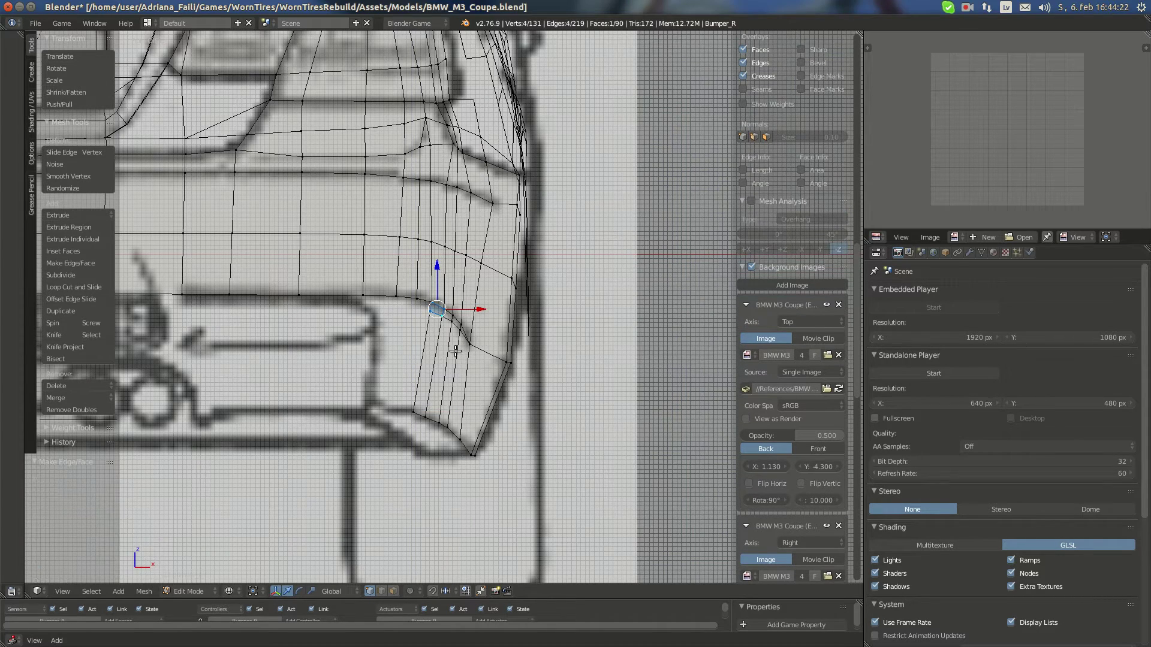
Raise the lower panel's four innermost upper vertices about 0.005 units along Z and shift them about 0.003 units rearward along Y
right_click(430, 313)
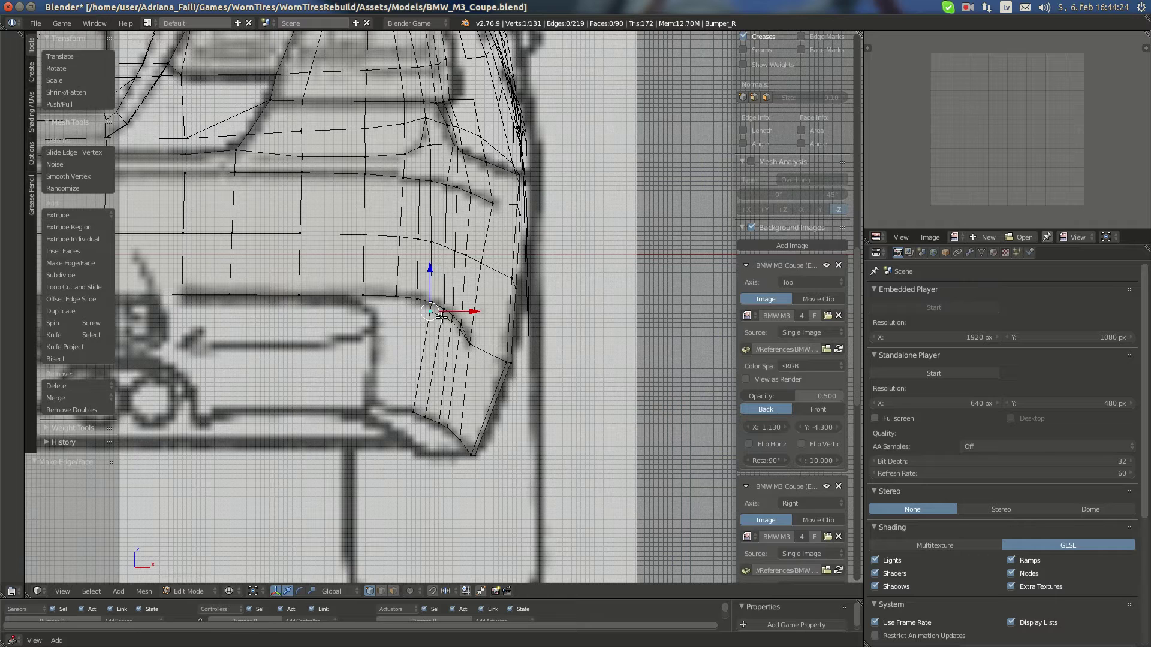
shift+right_click(442, 318)
shift+right_click(452, 322)
shift+right_click(459, 328)
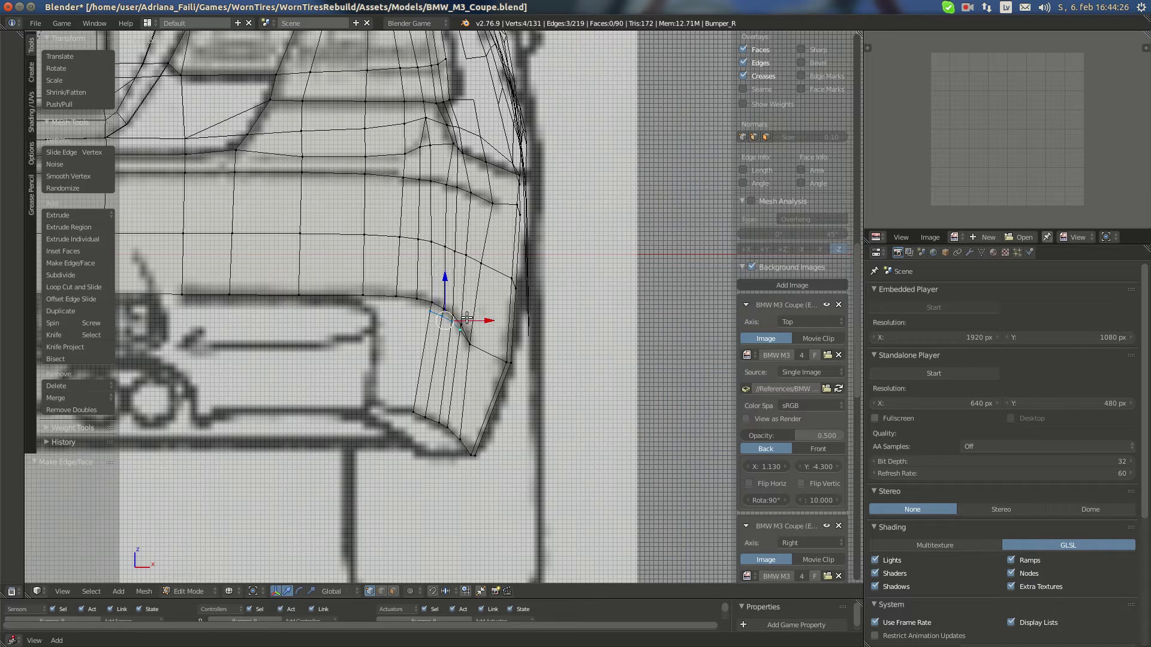
drag(467, 317, 442, 294)
key(KP_3)
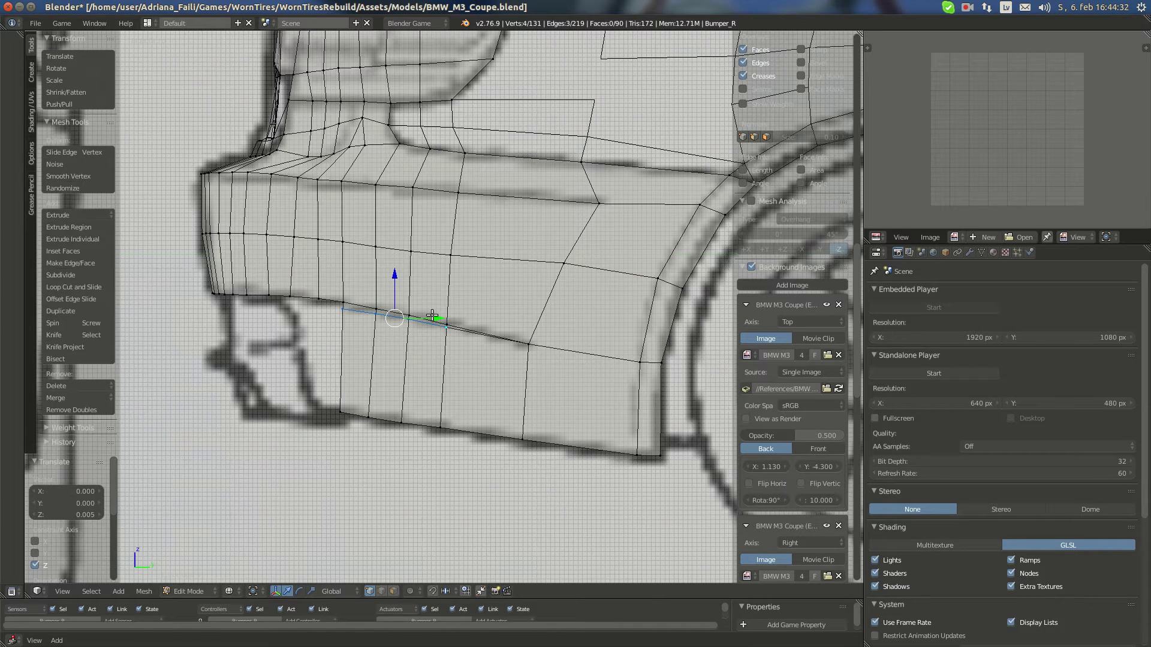
drag(431, 316, 423, 317)
key(KP_1)
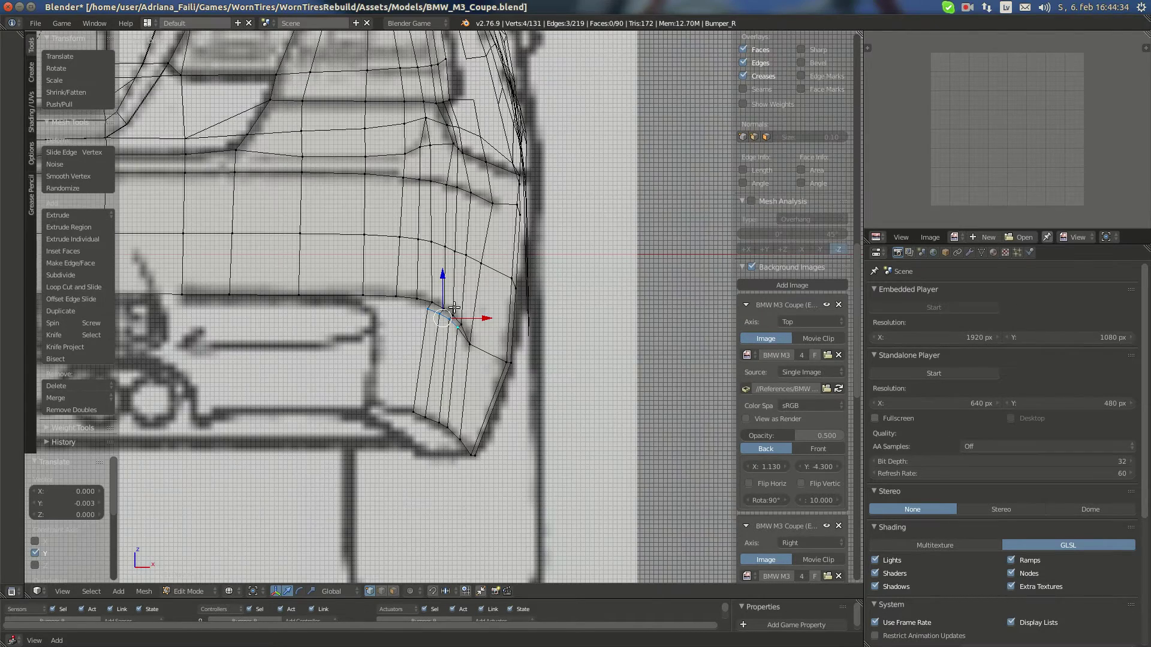
In right view, extrude the panel's rear vertical edge about 0.042 units rearward and raise its lower vertex about 0.01 units onto the blueprint line
key(a)
shift+middle_drag(428, 328, 445, 334)
right_click(446, 318)
shift+right_click(431, 416)
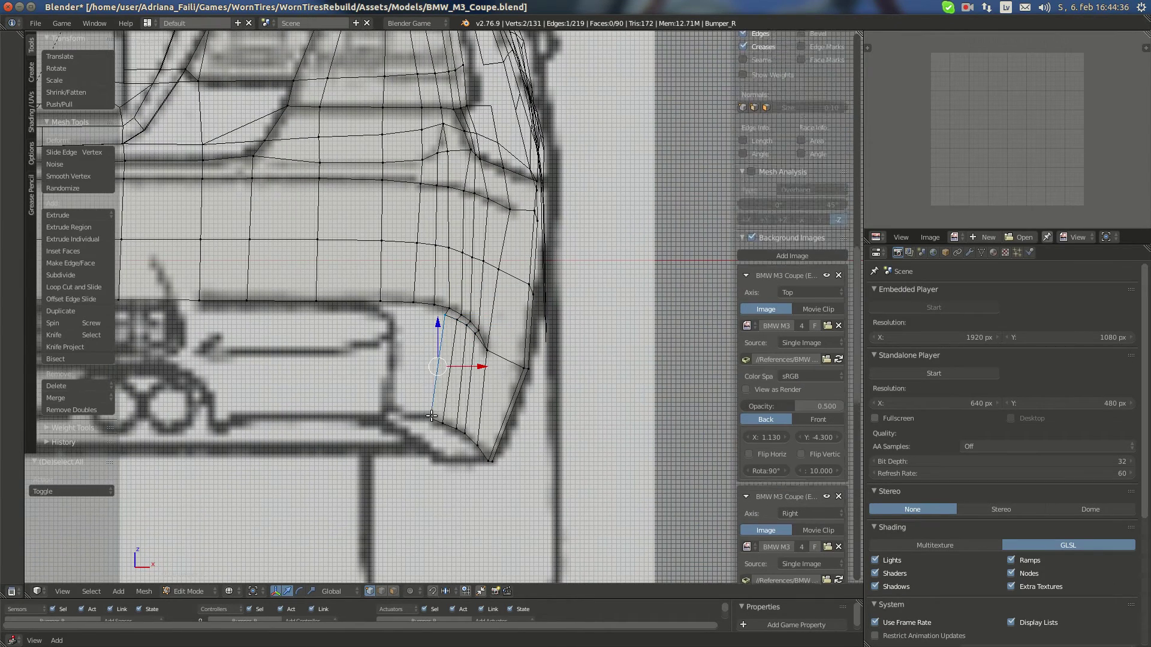
key(KP_3)
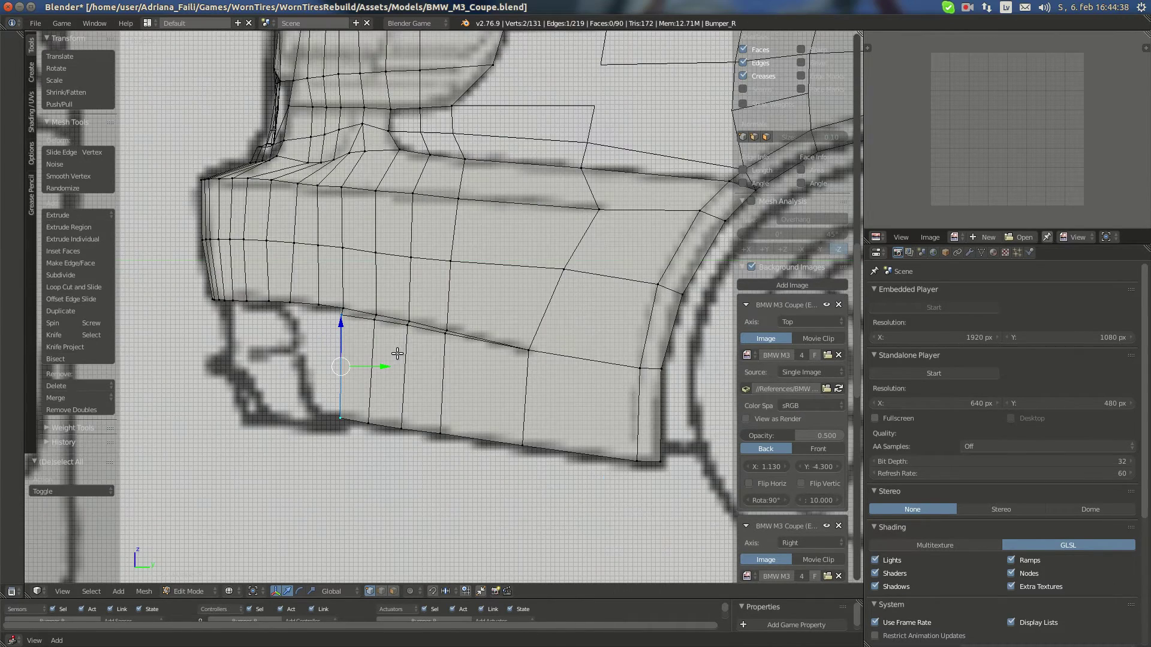
key(e)
click(375, 352)
right_click(324, 417)
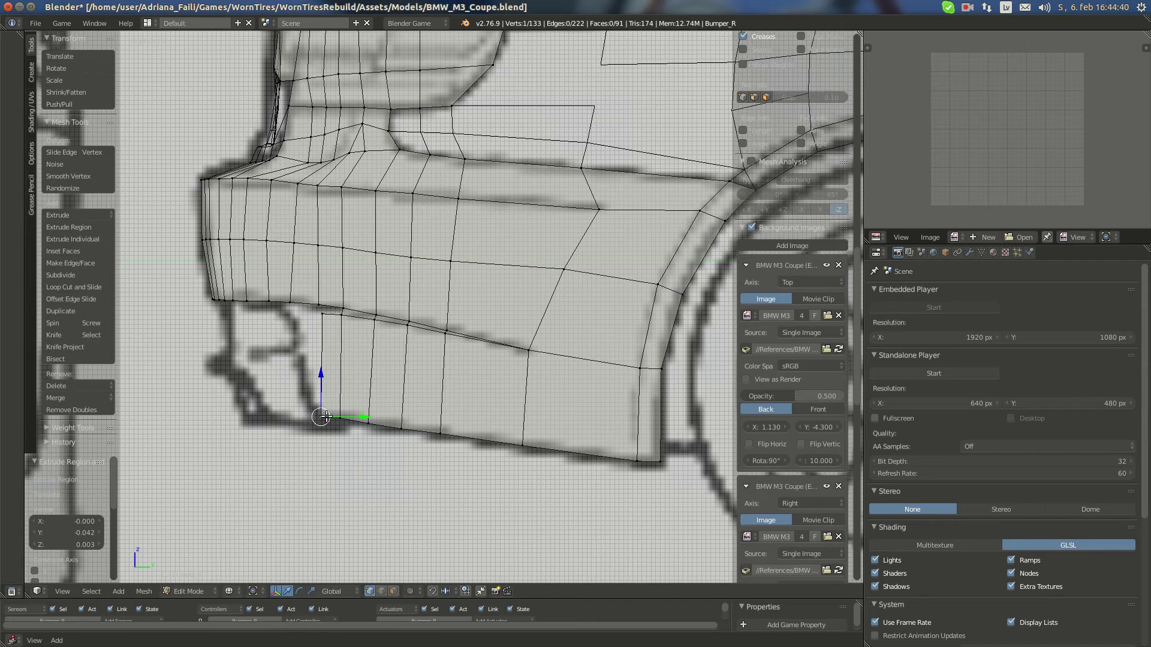
key(g)
click(322, 412)
Fill a four-sided face between the newest lower panel segment's upper vertices and the bumper's lower edge
right_click(321, 303)
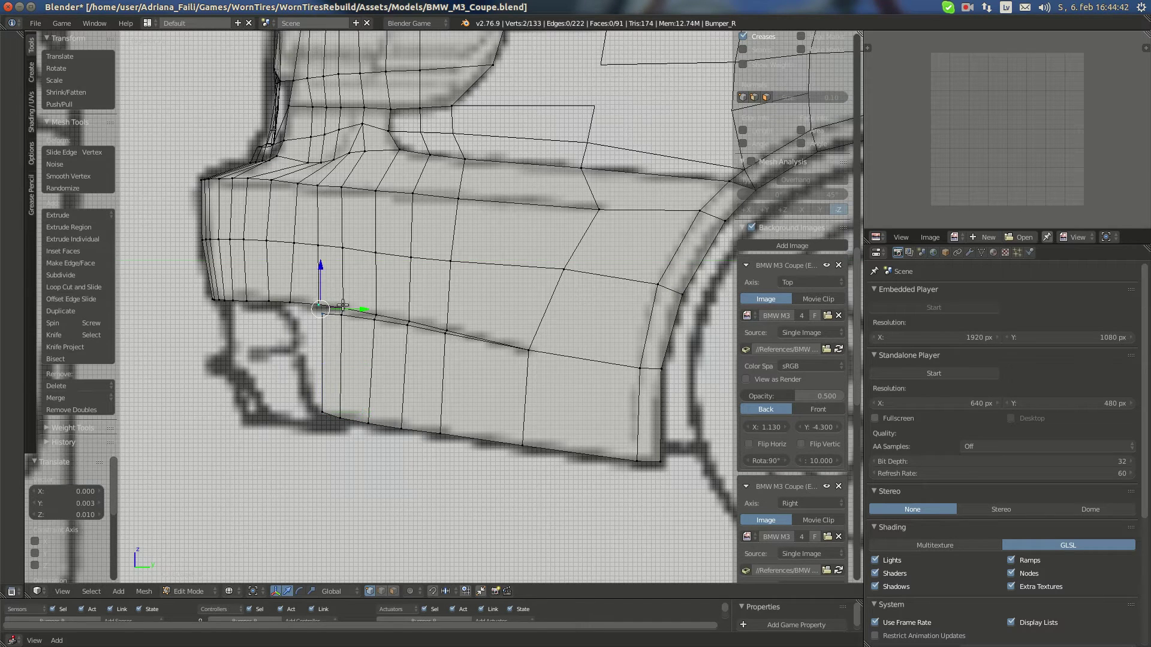
shift+right_click(340, 314)
shift+right_click(316, 304)
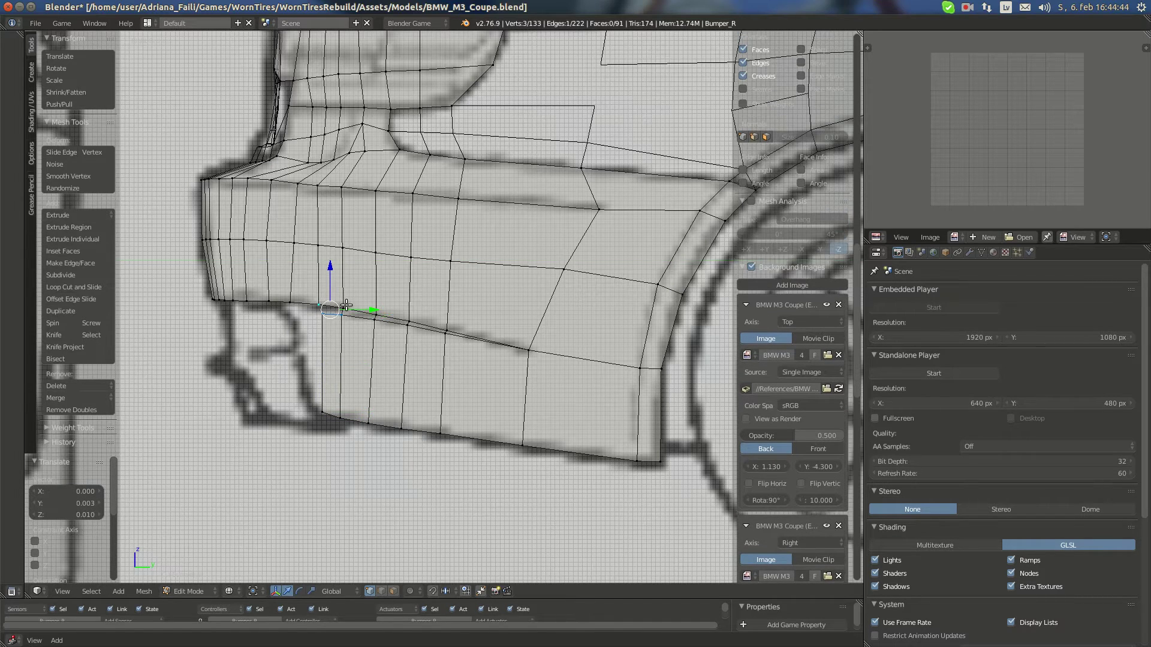
shift+right_click(346, 306)
key(f)
In front view, shift the panel's innermost edge inward along X by moving its upper and lower vertices
key(KP_1)
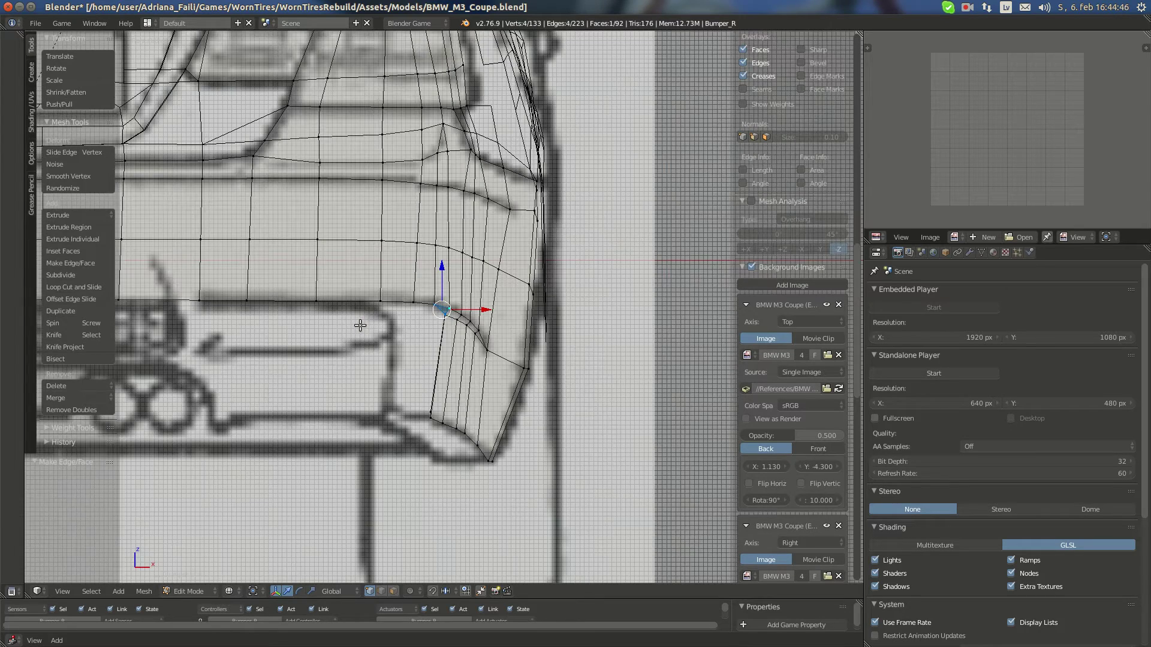
right_click(436, 315)
right_click(446, 313)
drag(466, 313, 454, 315)
right_click(437, 392)
drag(456, 413, 424, 413)
right_click(428, 319)
drag(467, 314, 463, 313)
Move the innermost edge's lower vertex about 0.025 units outward along X and 0.008 units down along Z
right_click(406, 406)
key(g)
right_click(418, 408)
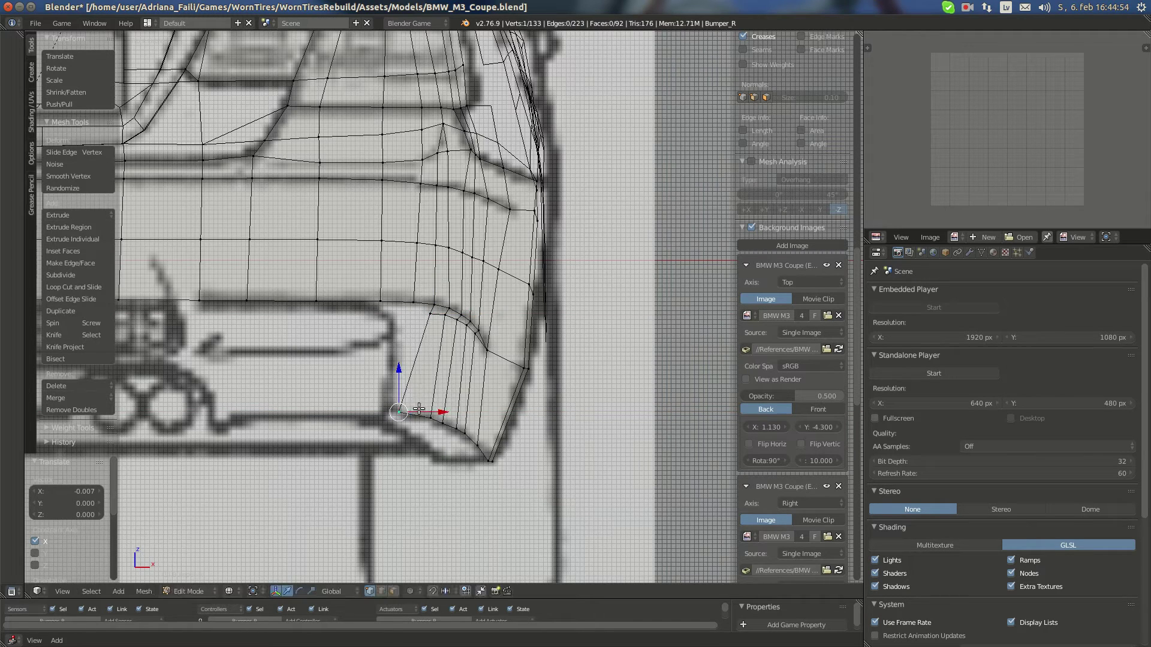
key(g)
click(431, 414)
key(KP_3)
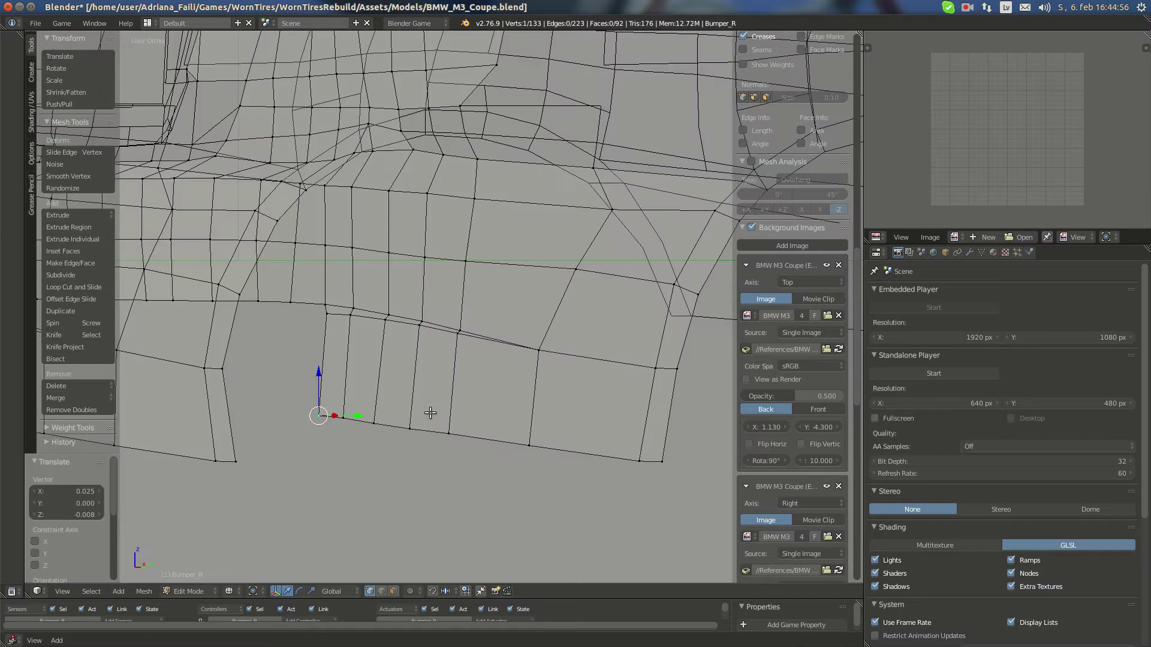
In front view, fine-tune the innermost edge's upper vertex along X and raise the adjacent vertex about 0.005 units along Z
key(KP_1)
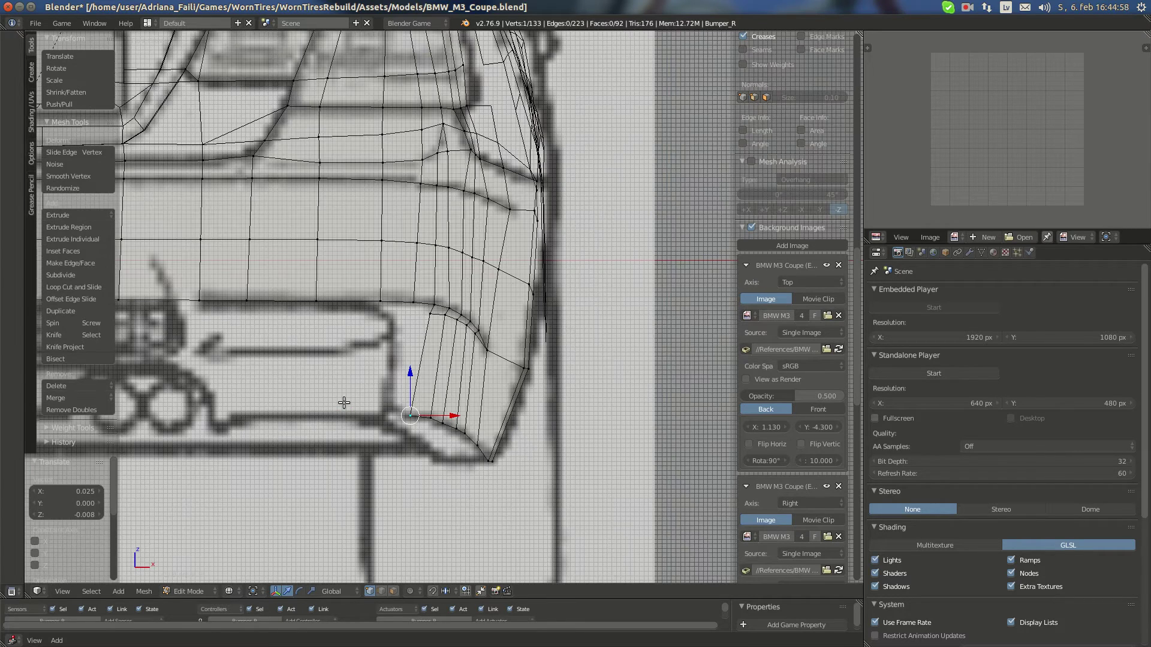
right_click(425, 316)
key(g)
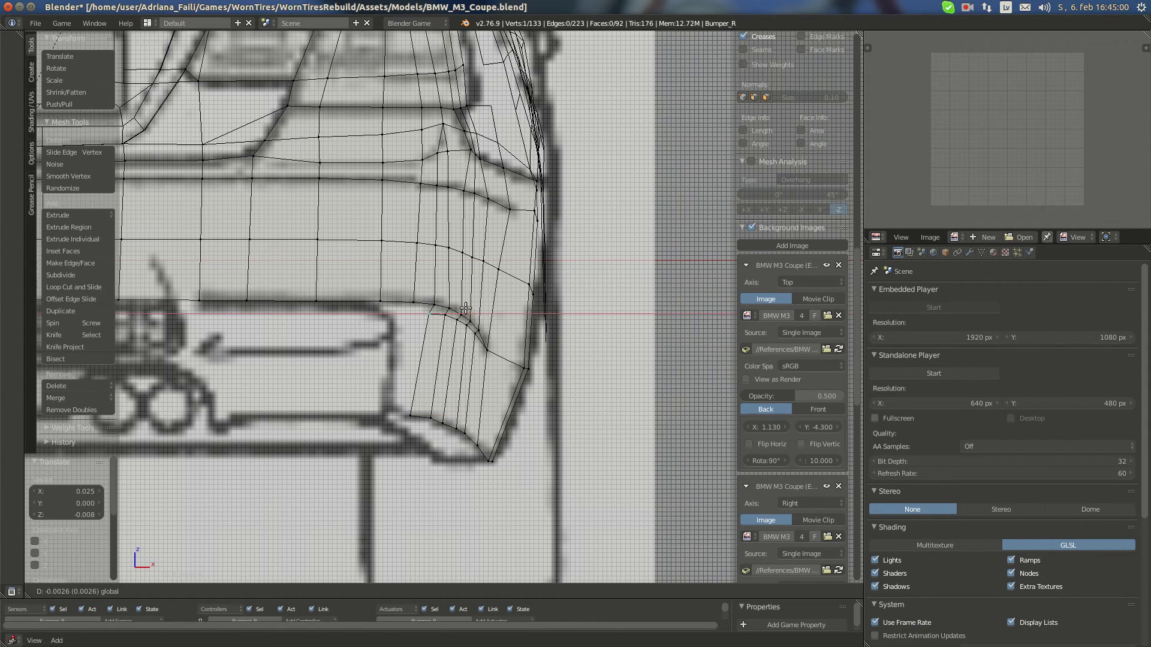
key(x)
click(453, 314)
right_click(445, 315)
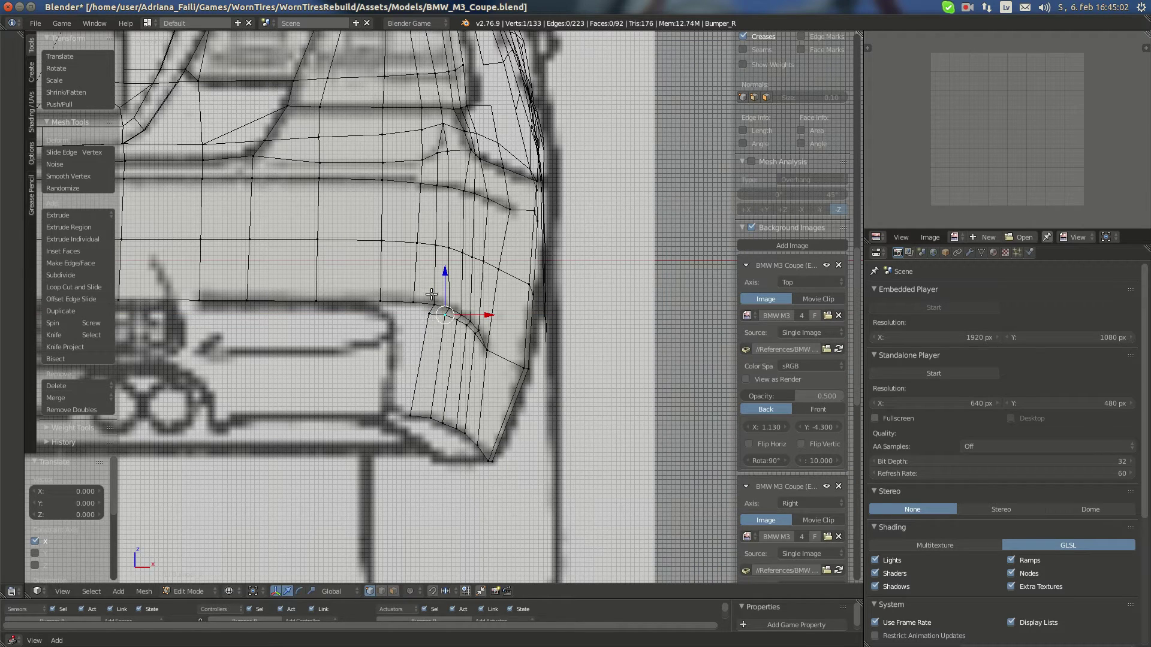
key(g)
key(z)
click(426, 287)
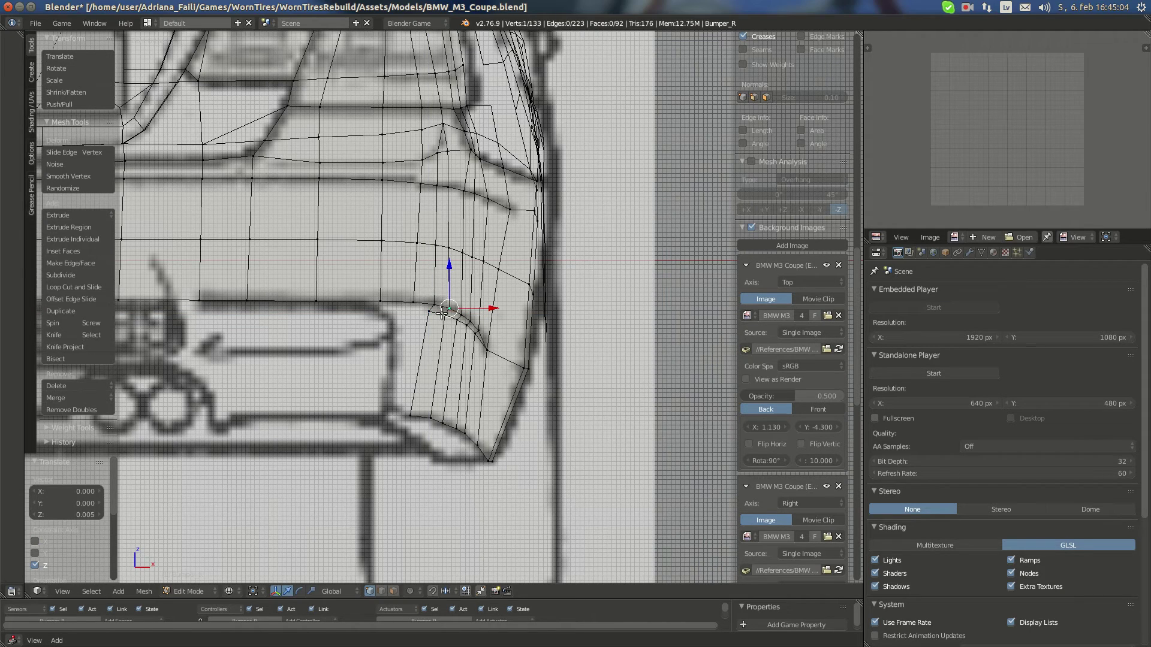
Adjust the innermost edge's lower vertex along Z, shift it about 0.018 units inward along X and about 0.007 units forward along Y
right_click(410, 415)
key(g)
key(z)
click(408, 405)
key(g)
key(x)
click(429, 407)
key(KP_3)
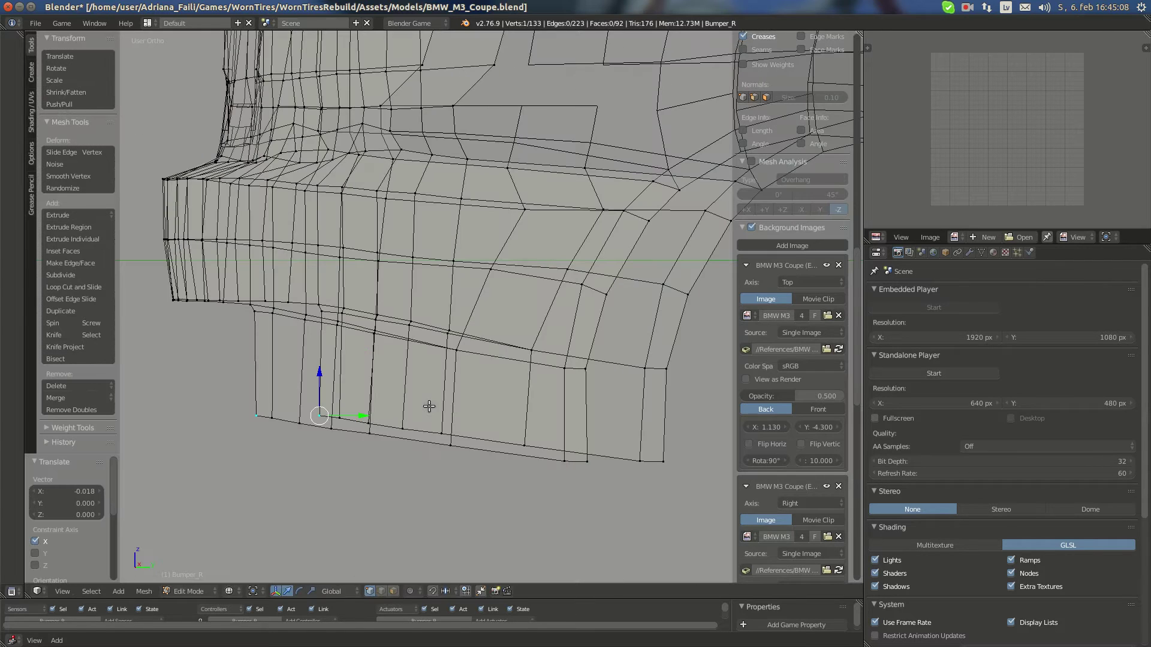
key(g)
key(y)
click(341, 414)
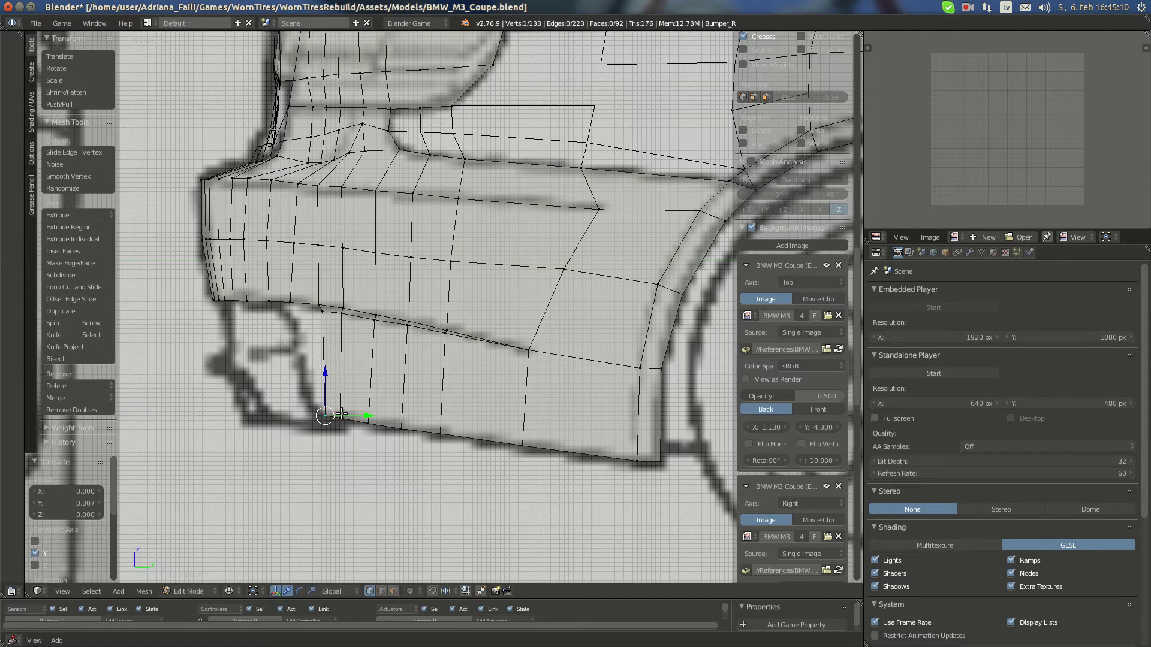
key(g)
key(y)
click(341, 413)
In right view, extrude the edge about 0.04 units rearward and align its lower and upper vertices with the blueprint's cutout line
shift+right_click(321, 318)
key(e)
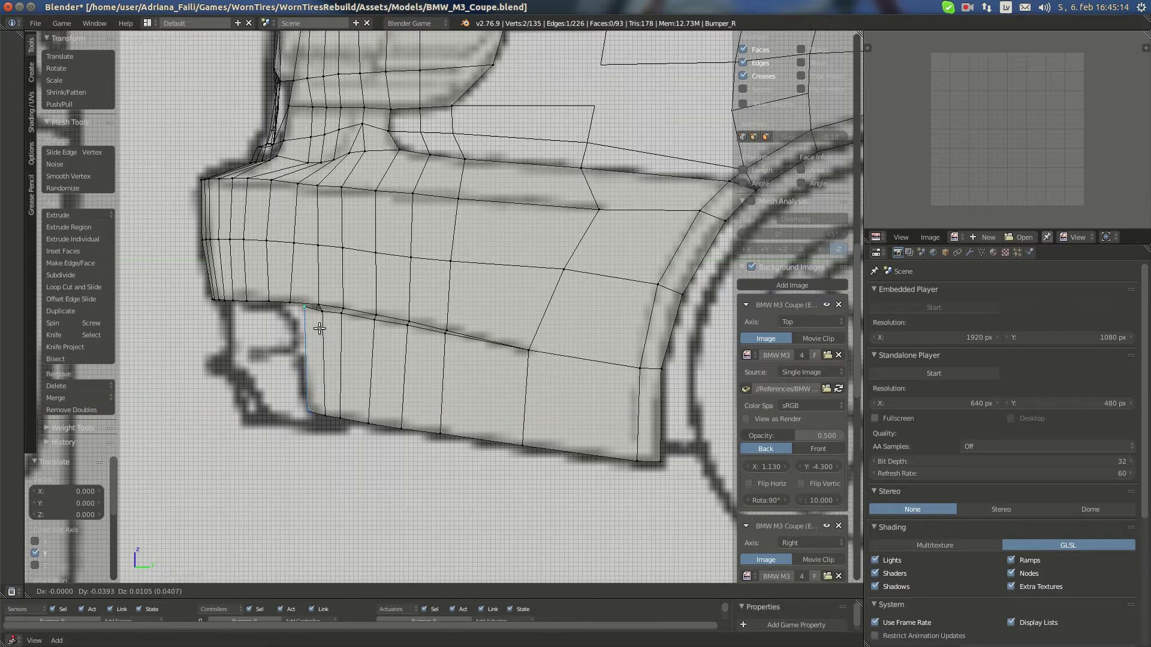
click(319, 328)
right_click(311, 412)
key(g)
click(315, 407)
right_click(307, 318)
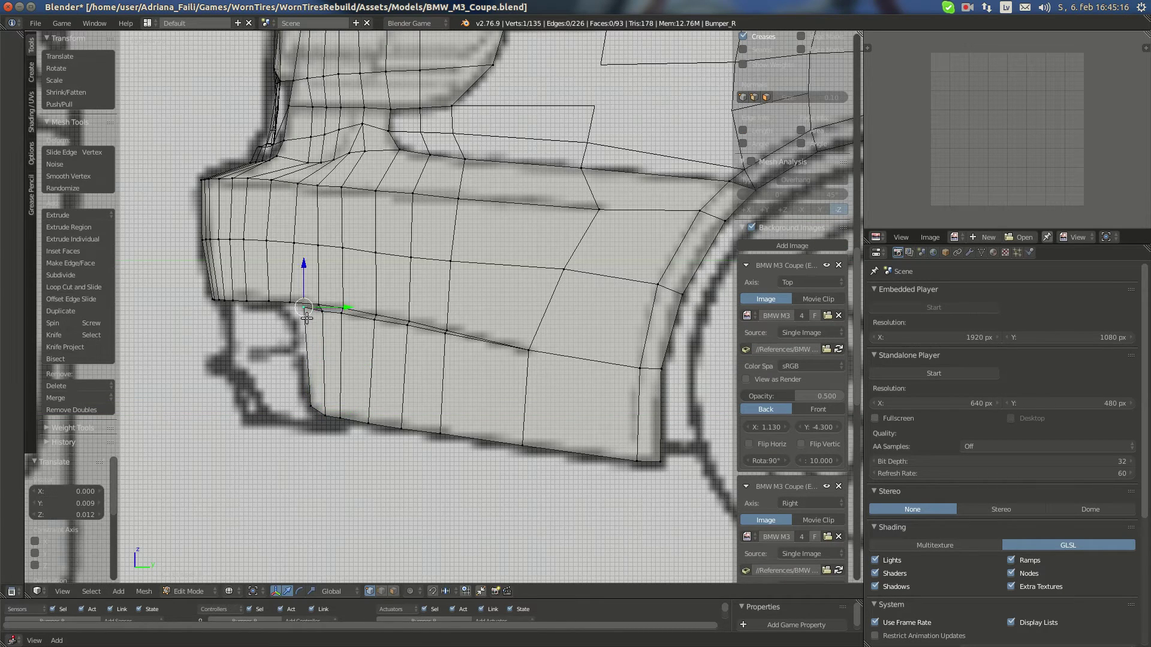
key(g)
click(299, 318)
In front view, shift the extruded edge's upper vertex about 0.037 units inward along X
key(KP_1)
key(g)
key(x)
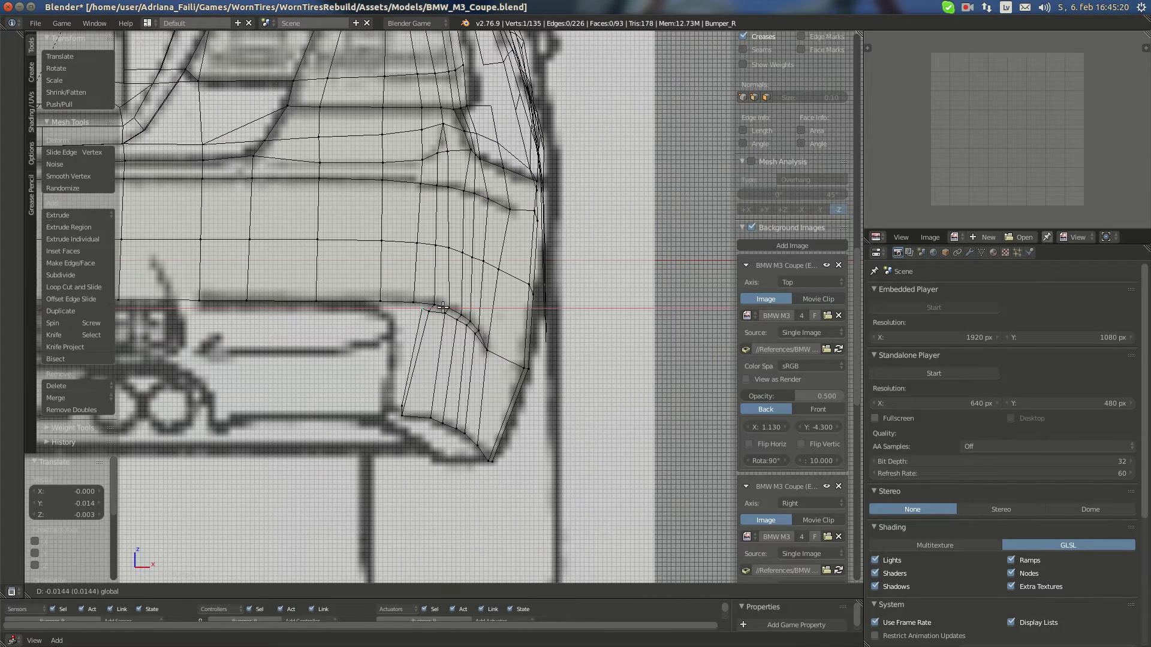
click(439, 307)
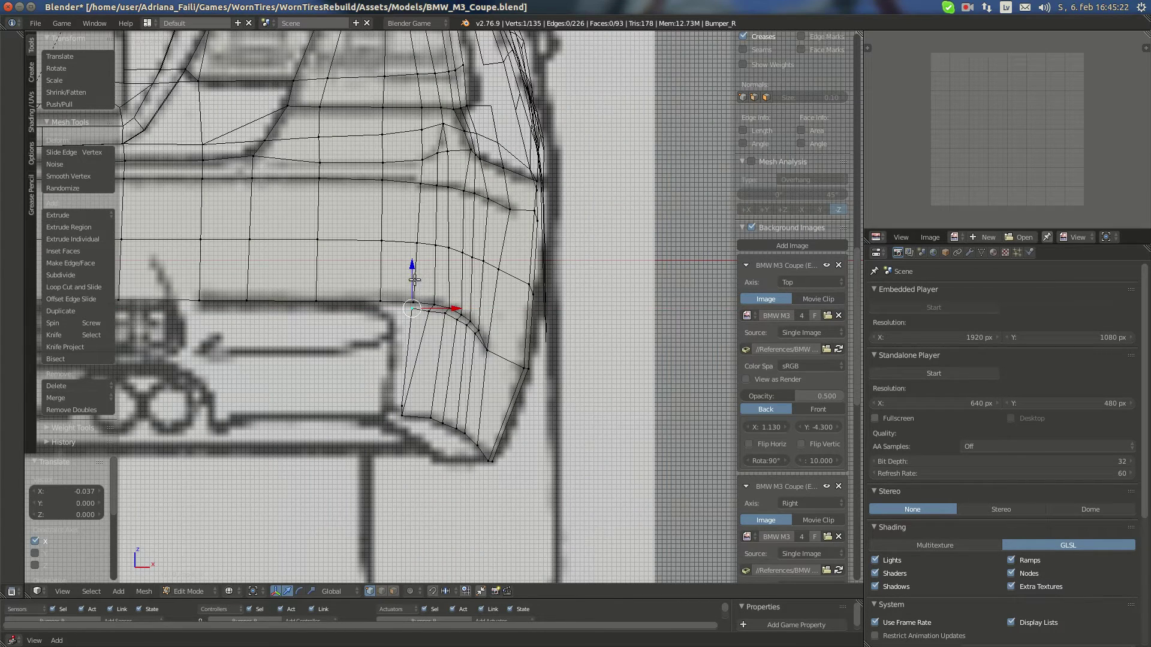
Raise the neighbouring upper vertex about 0.003 units along Z and shift the extruded edge's lower vertex about 0.026 units inward along X
key(ctrl+z)
key(shift+s)
click(425, 289)
drag(430, 287, 429, 285)
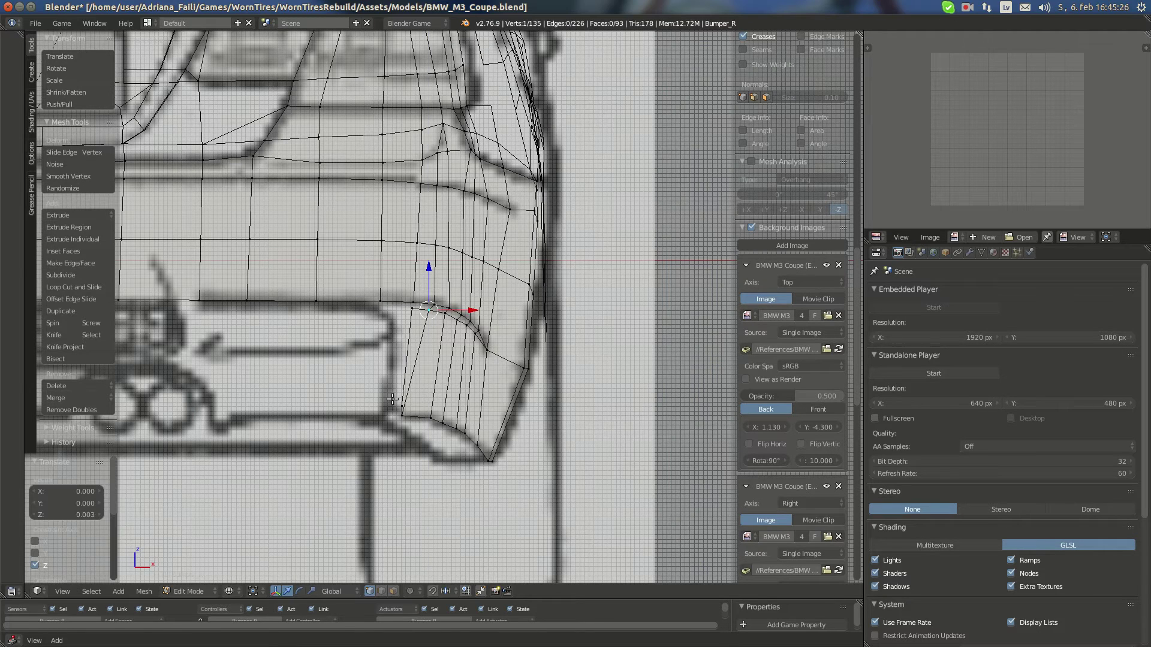
right_click(393, 399)
drag(423, 400, 412, 400)
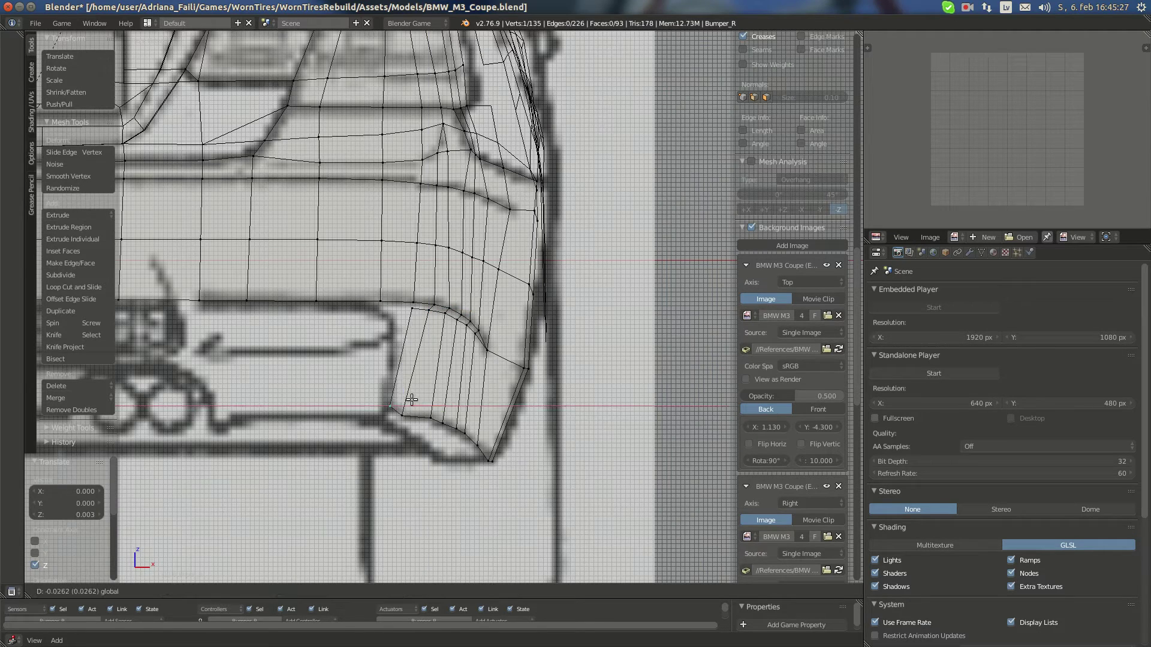
Fill a four-sided face between the extruded segment's upper vertices and the bumper's lower edge
right_click(411, 308)
shift+right_click(417, 297)
shift+right_click(433, 307)
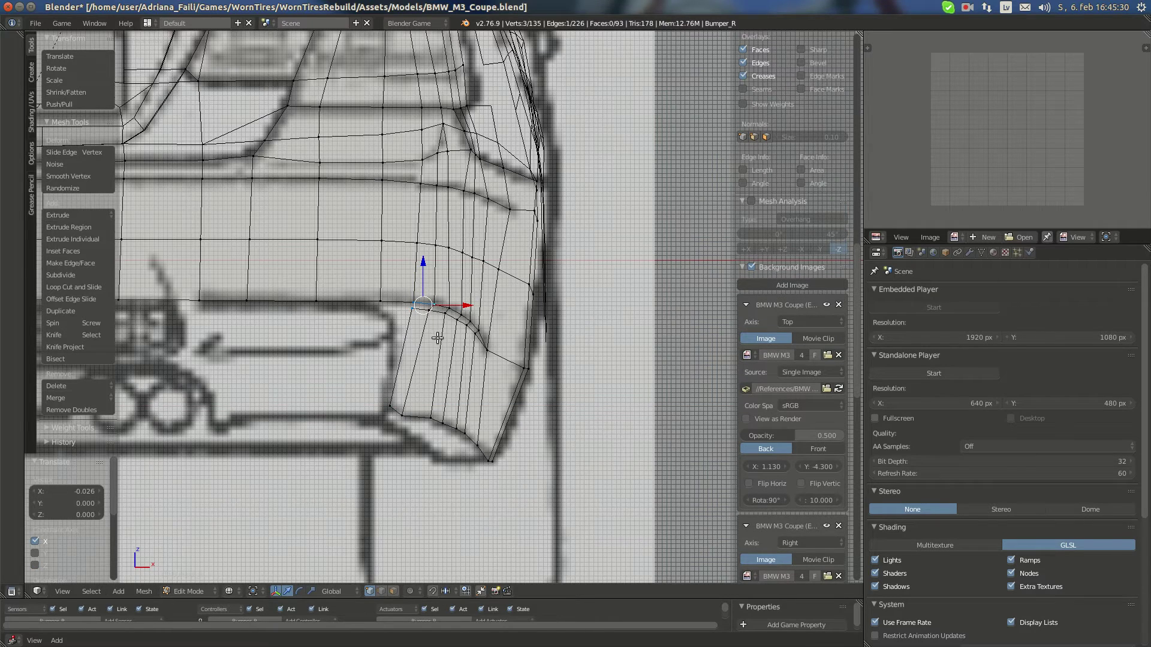
Switch to Chromium to examine the rear bumper in the M3 Coupe photo, and return to Blender
click(18, 97)
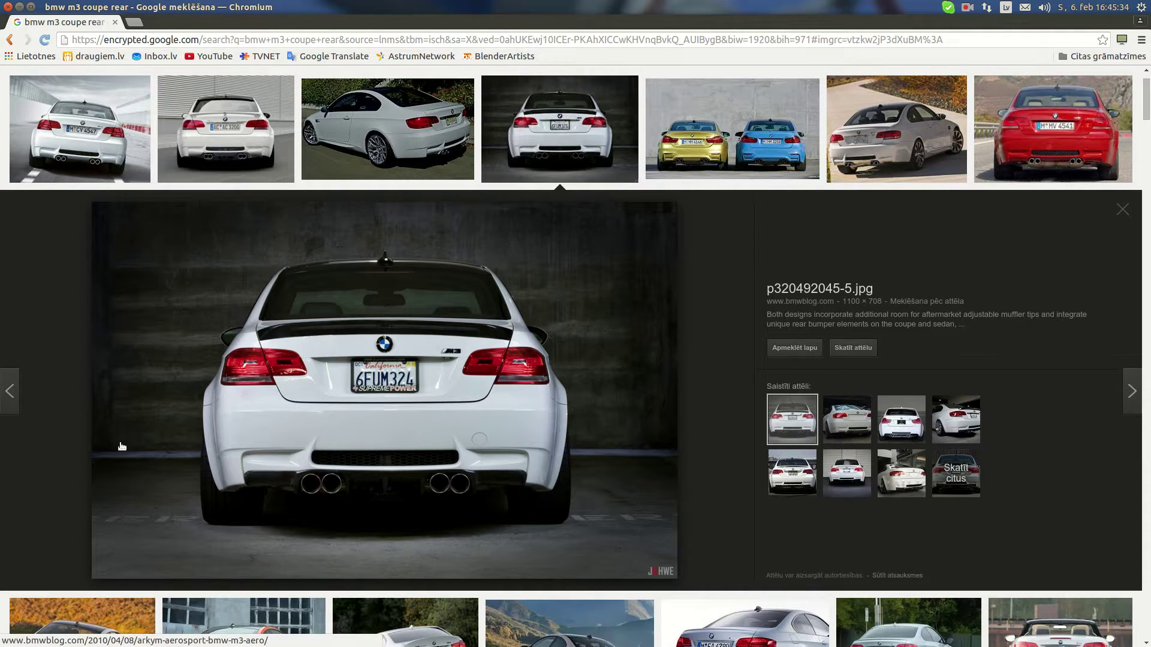
click(16, 422)
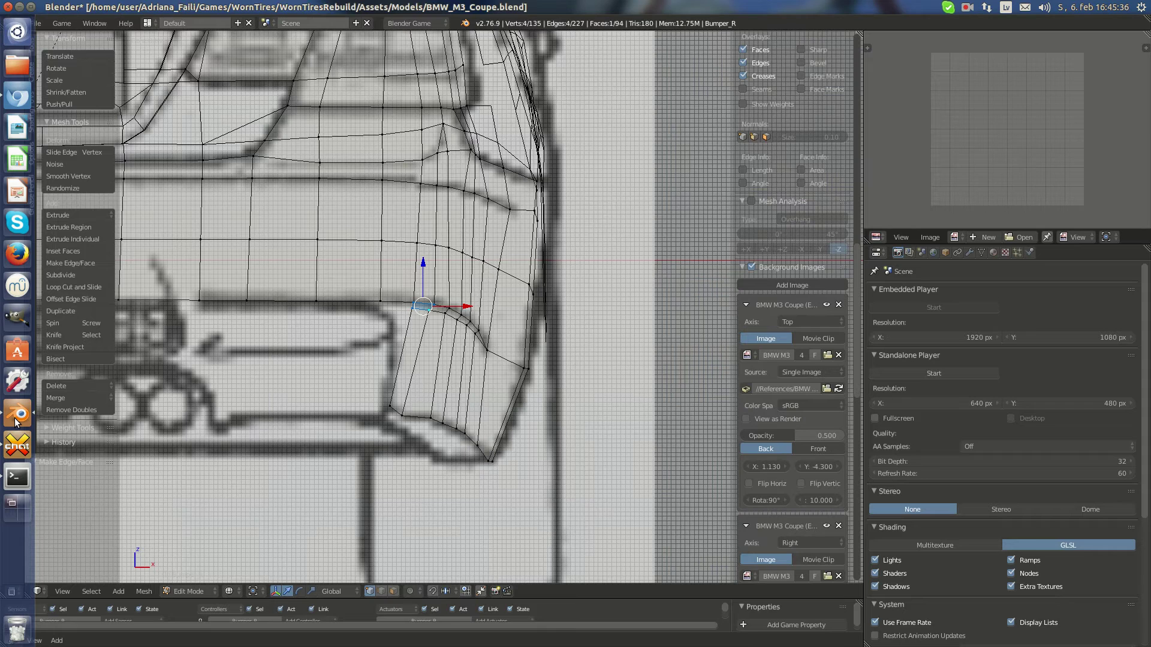
click(18, 99)
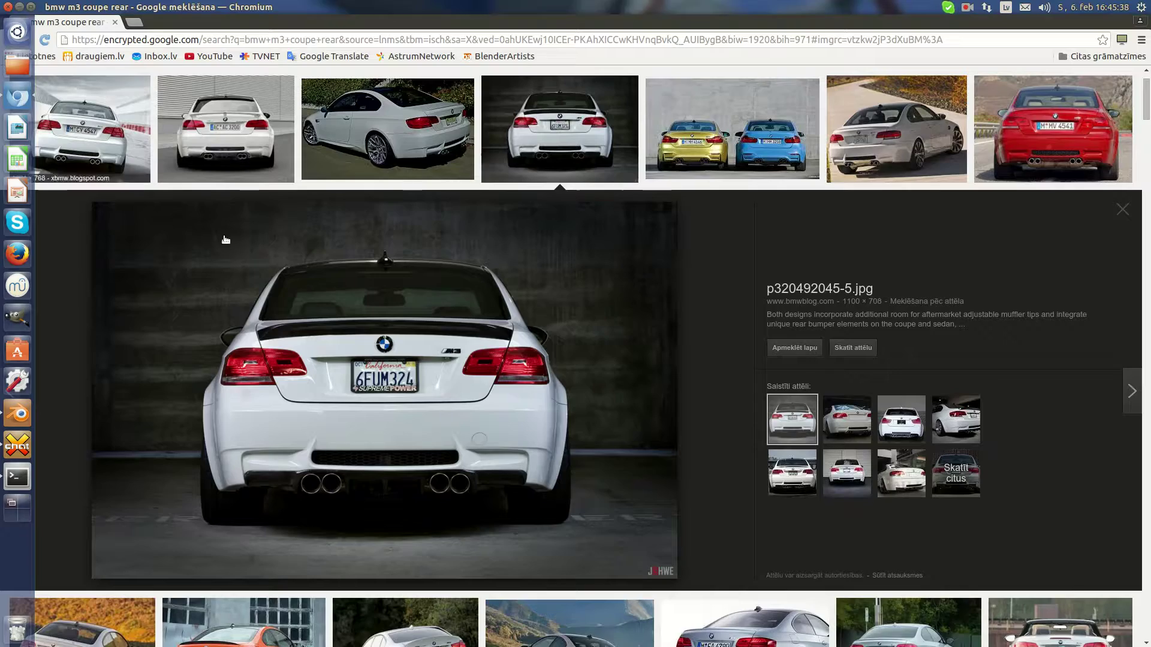
click(17, 413)
In right view, add one centred horizontal loop cut across the whole lower panel
shift+middle_drag(452, 255, 487, 266)
key(a)
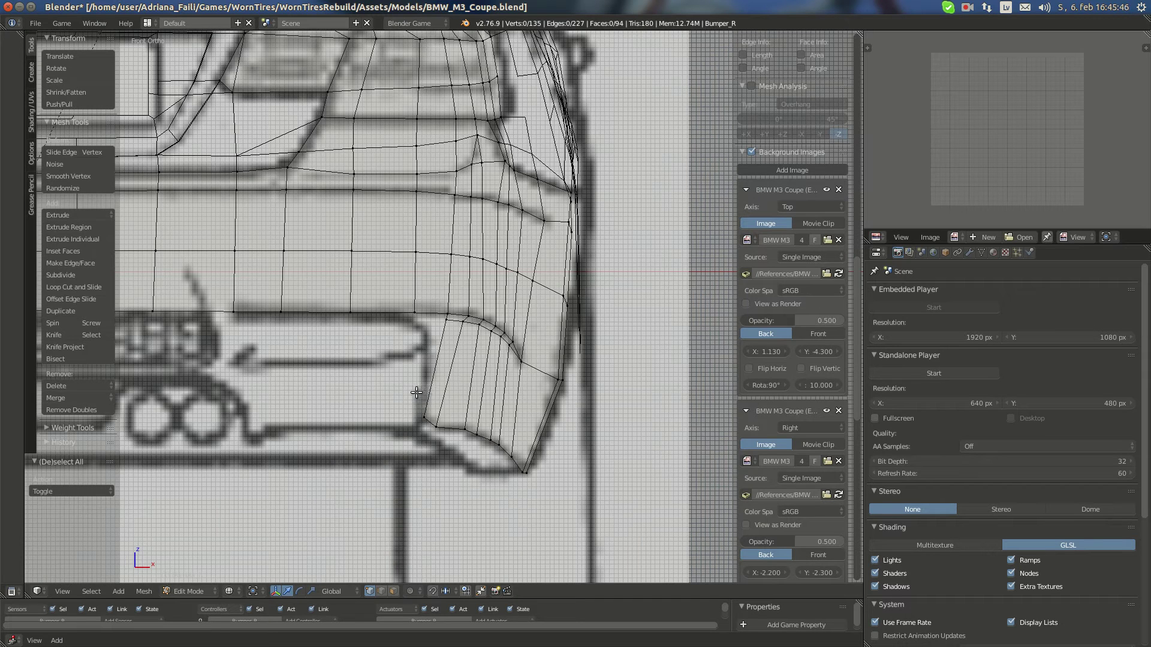
key(KP_3)
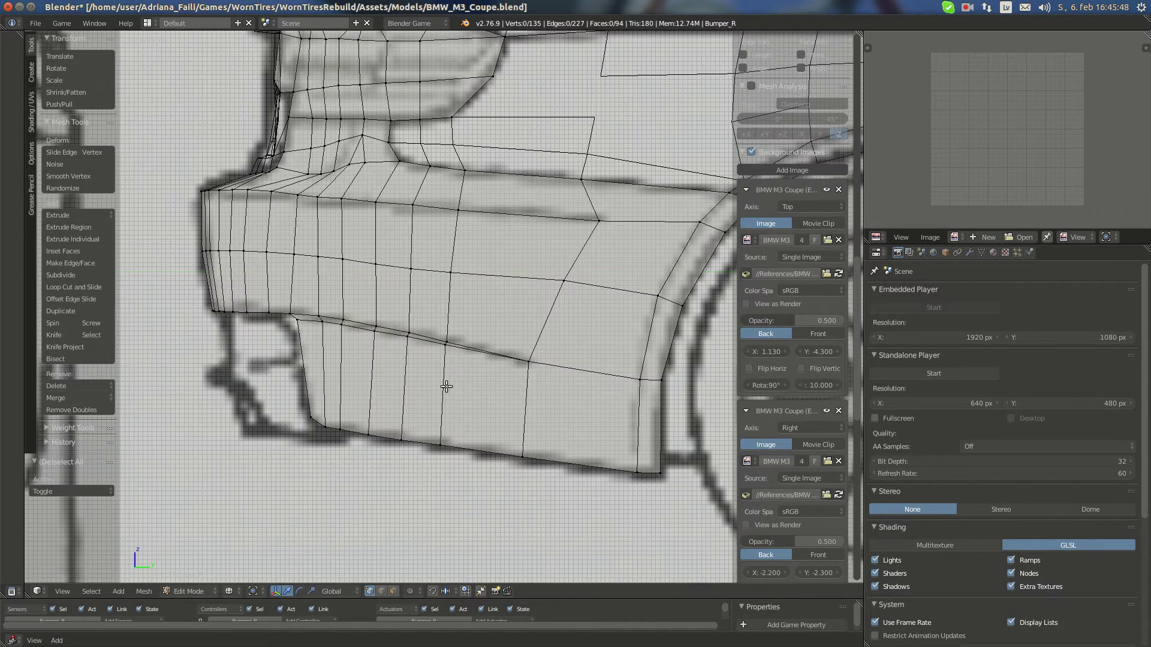
key(ctrl+r)
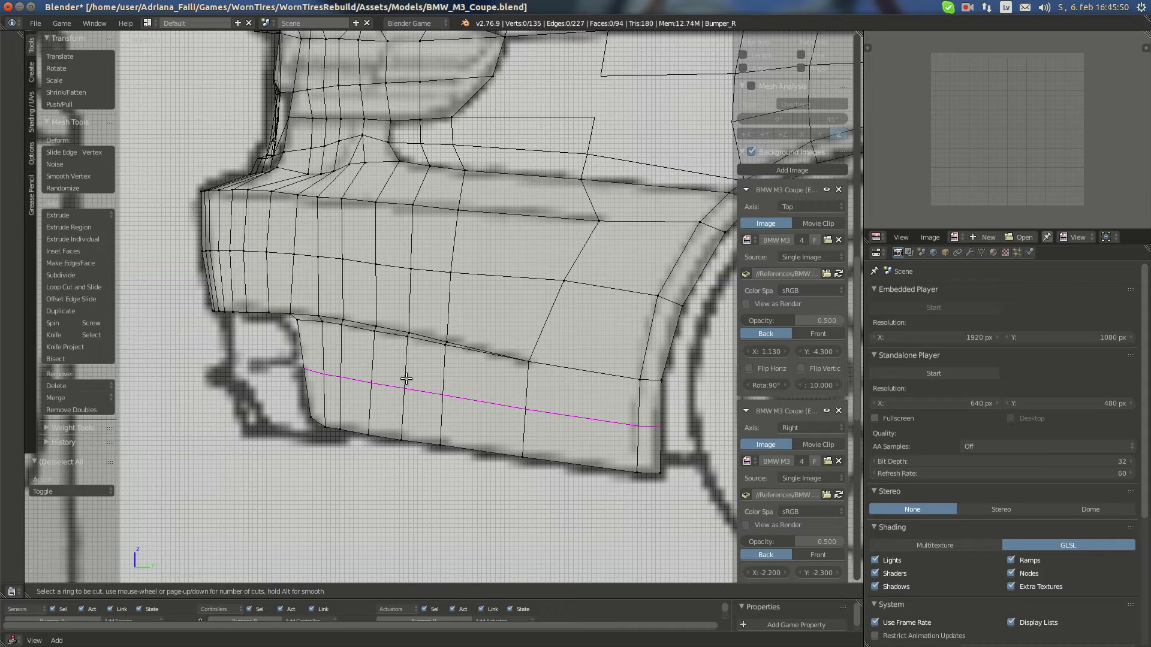
click(407, 379)
click(407, 379)
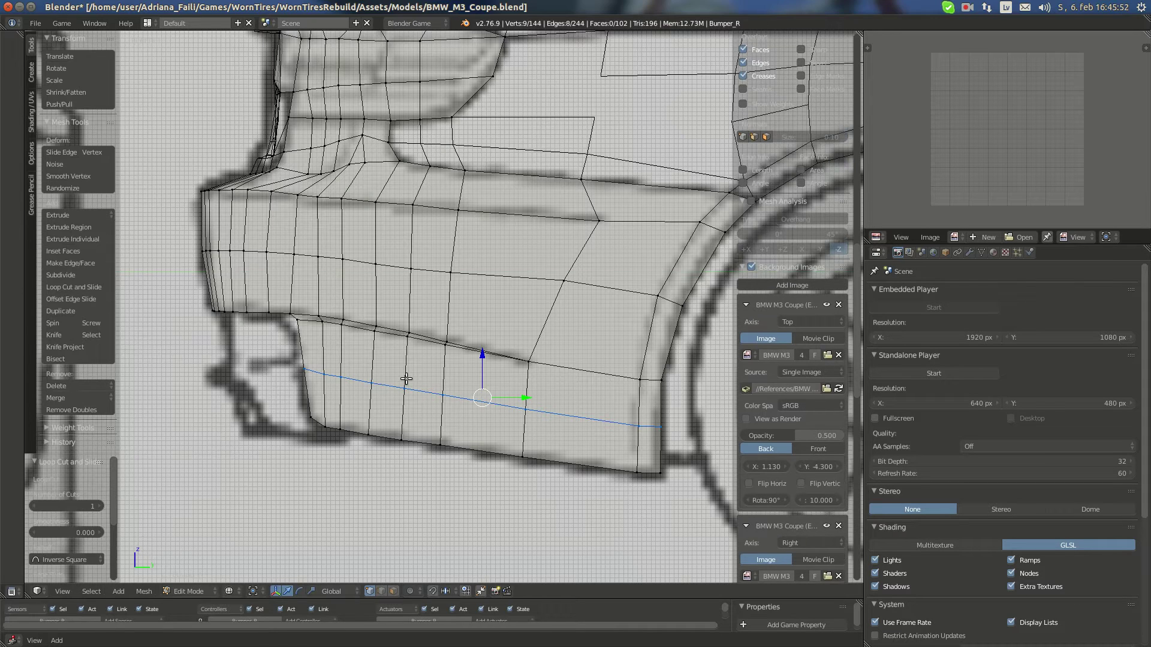
Move the loop's two vertices nearest the wheel arch about 0.004 to 0.005 units rearward and 0.001 units up
right_click(661, 428)
key(g)
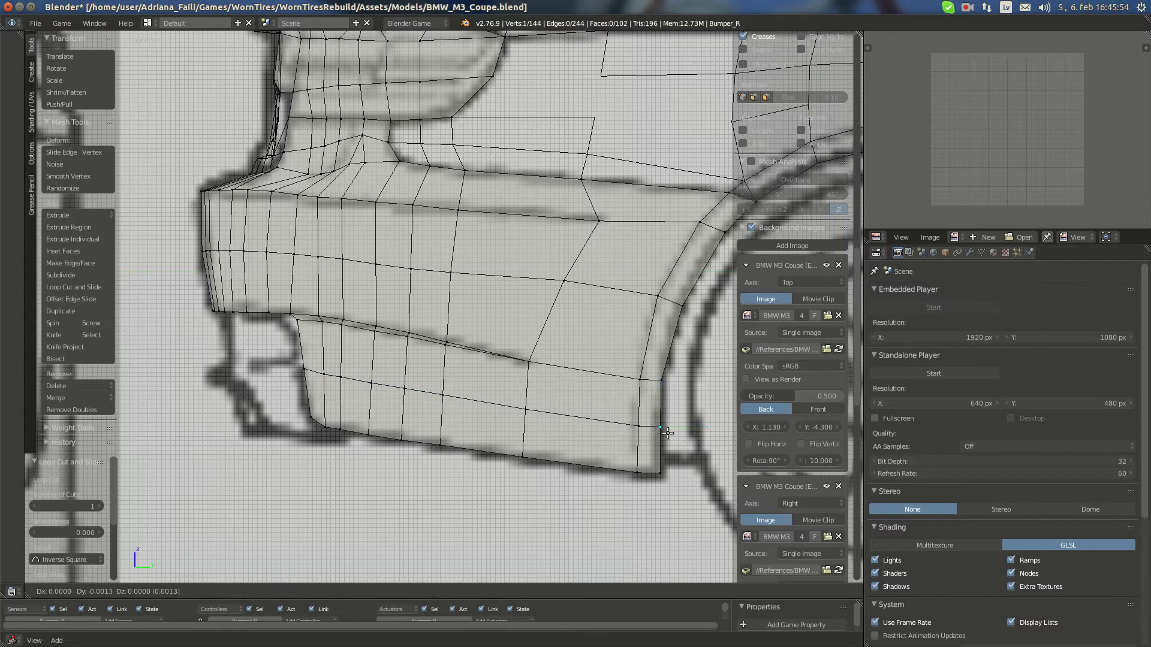
click(667, 431)
key(g)
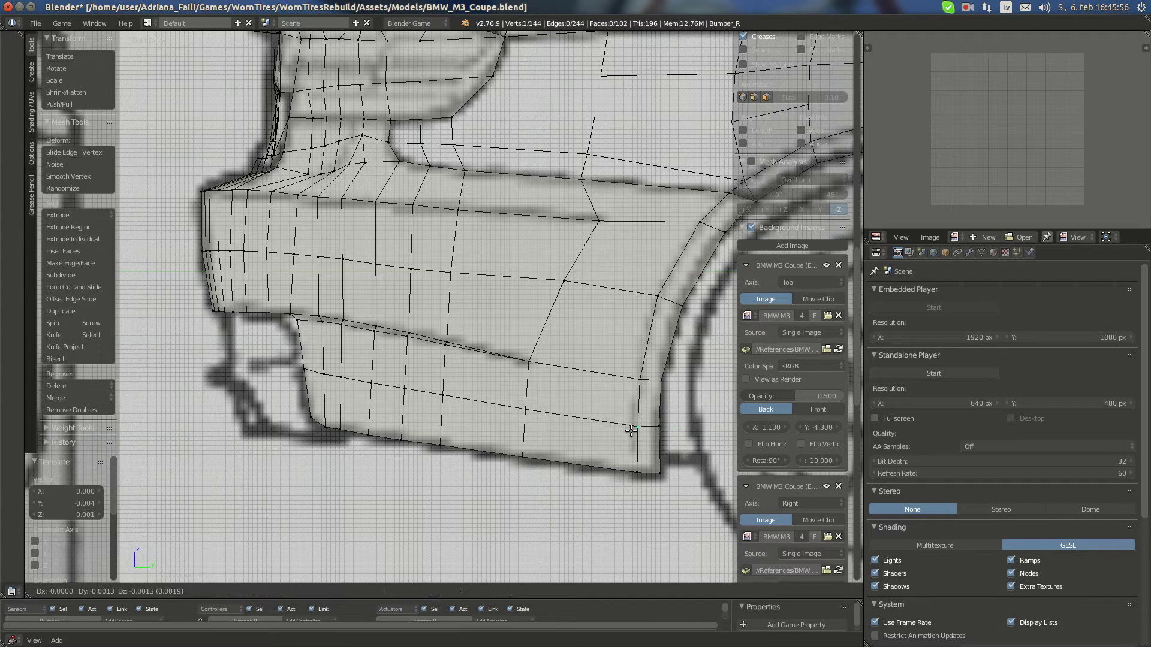
click(632, 430)
In front view, nudge the loop's vertices near the outer corner outward along X, by up to about 0.004 units
key(KP_1)
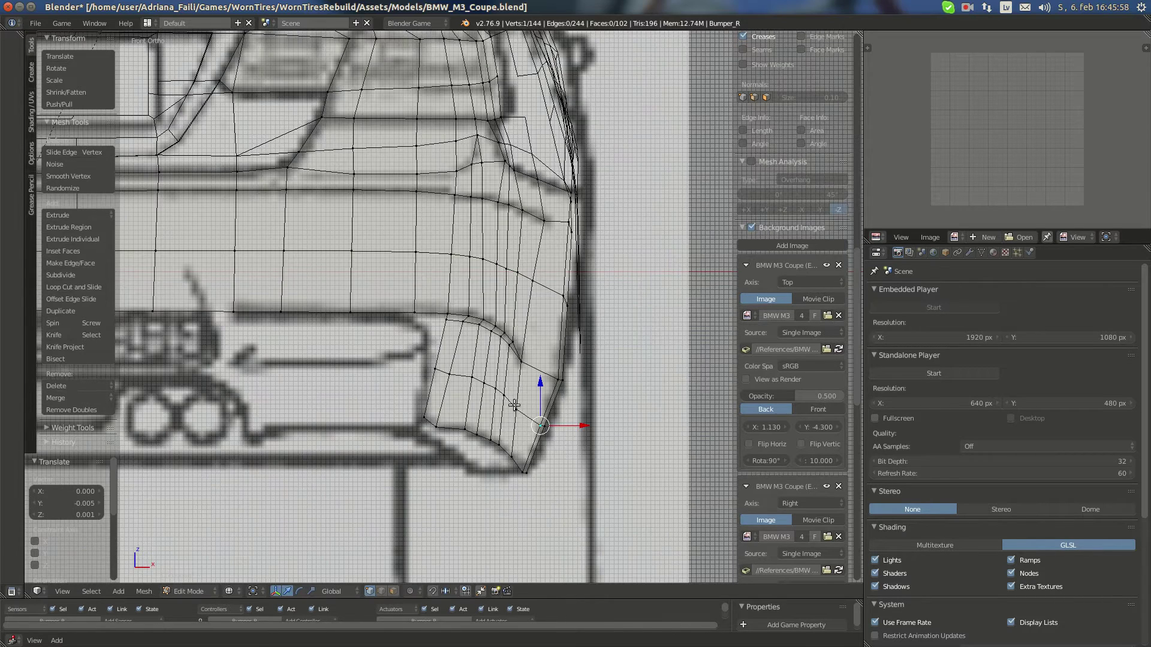
right_click(516, 409)
key(g)
key(x)
click(530, 396)
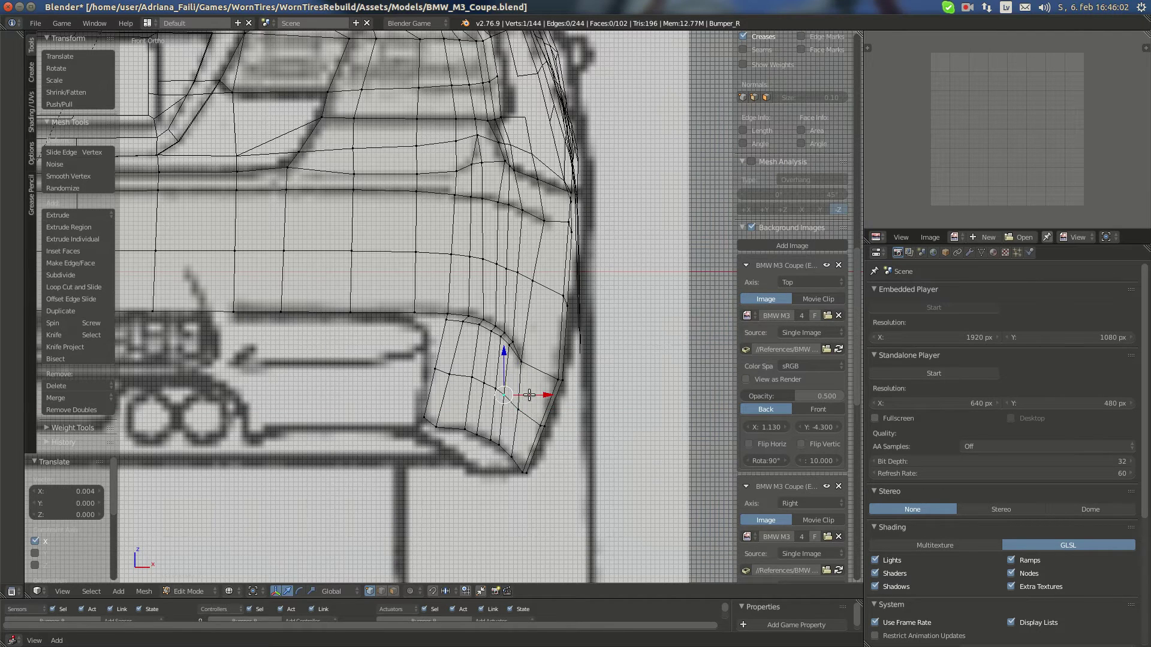
Shift the loop's innermost vertex about 0.014 units inward along X and fine-tune its neighbour along X
right_click(435, 368)
key(g)
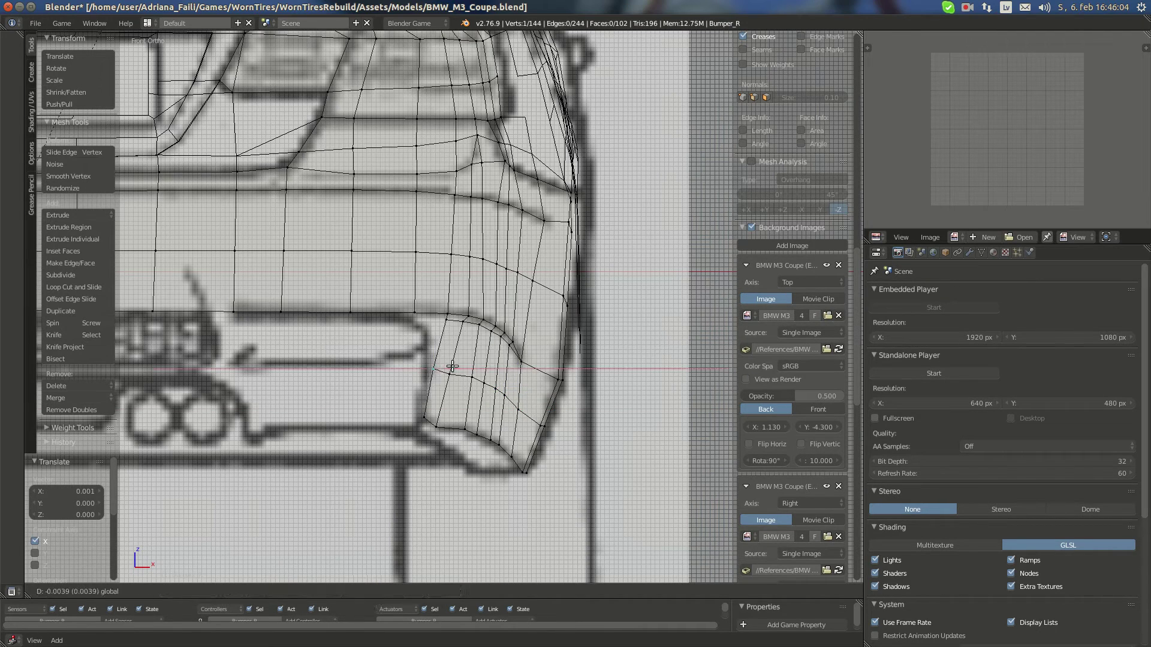
key(x)
click(452, 367)
key(g)
key(x)
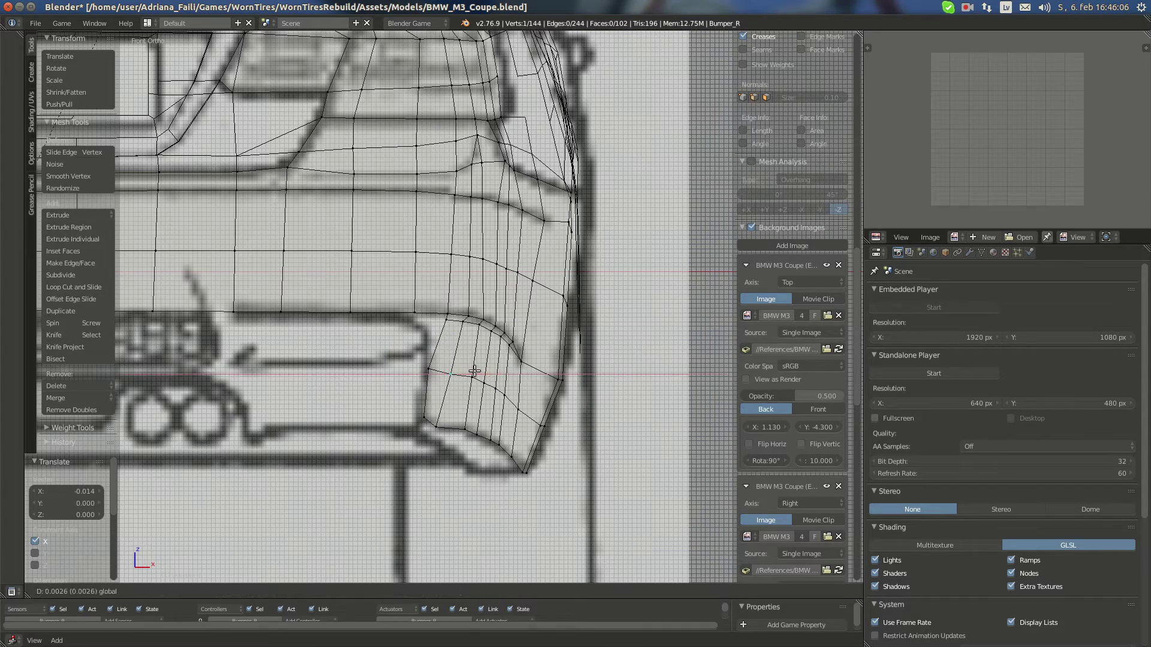
click(474, 372)
Leave Edit Mode and examine the bumper's lower panel in solid shading from a perspective angle
key(a)
key(a)
key(Tab)
key(KP_5)
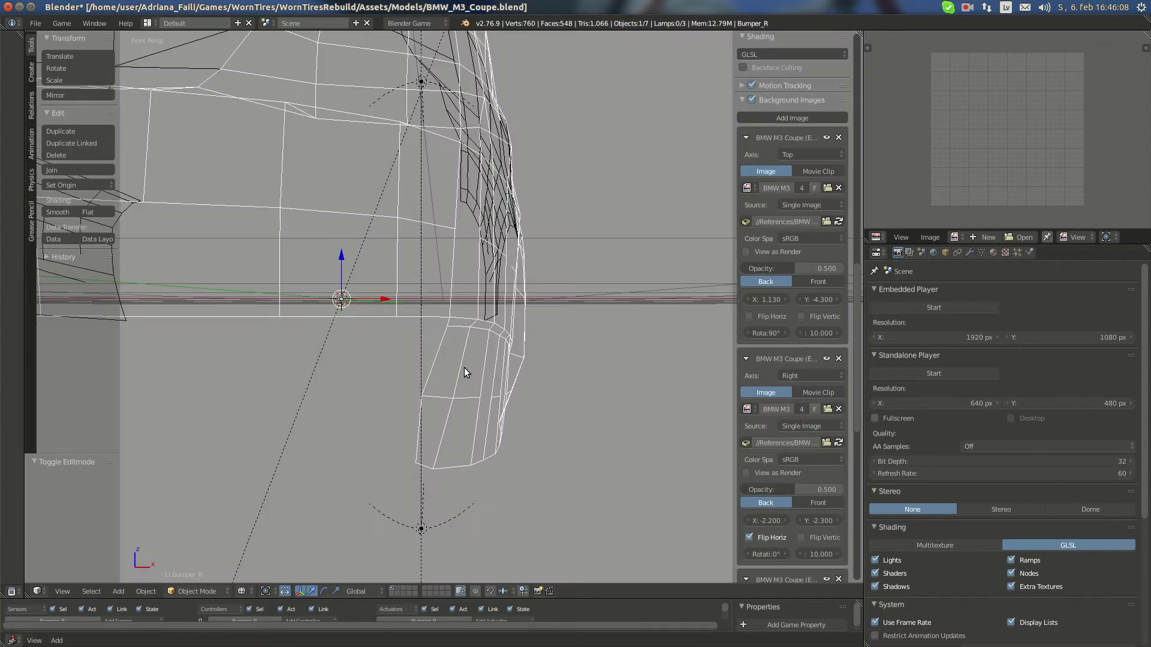
key(KP_Decimal)
key(z)
mouse_move(464, 368)
middle_down()
mouse_move(543, 362)
mouse_move(469, 375)
mouse_move(488, 369)
mouse_move(474, 359)
middle_up()
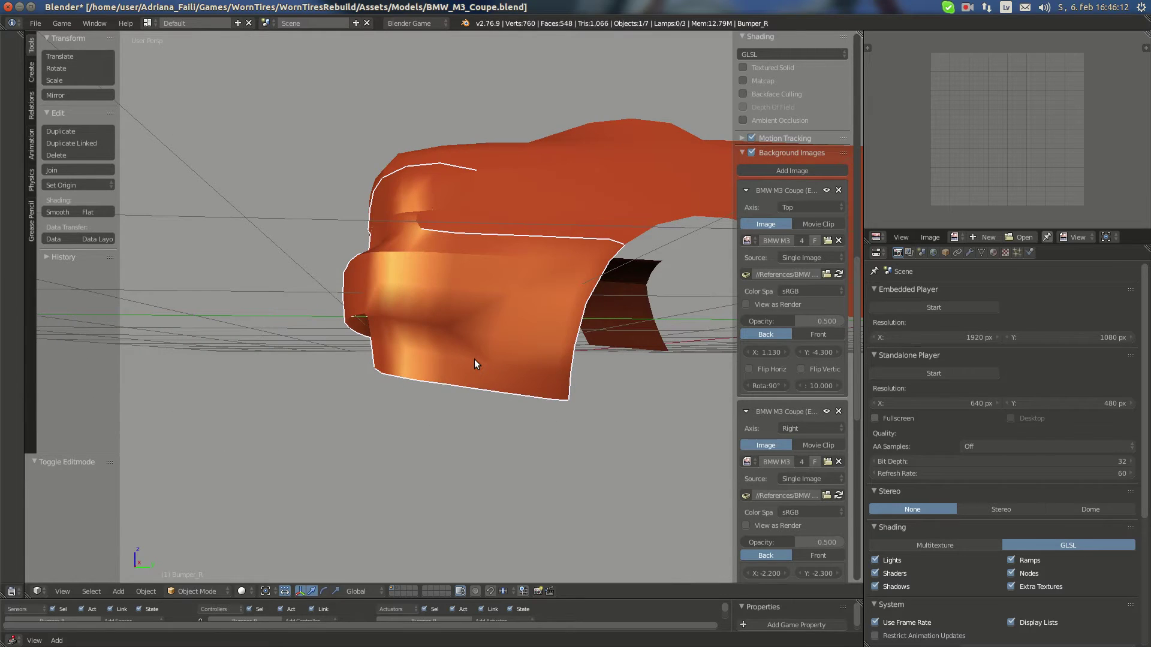
Return to the wireframe front view and reopen the bumper mesh in Edit Mode
key(KP_3)
key(z)
key(KP_1)
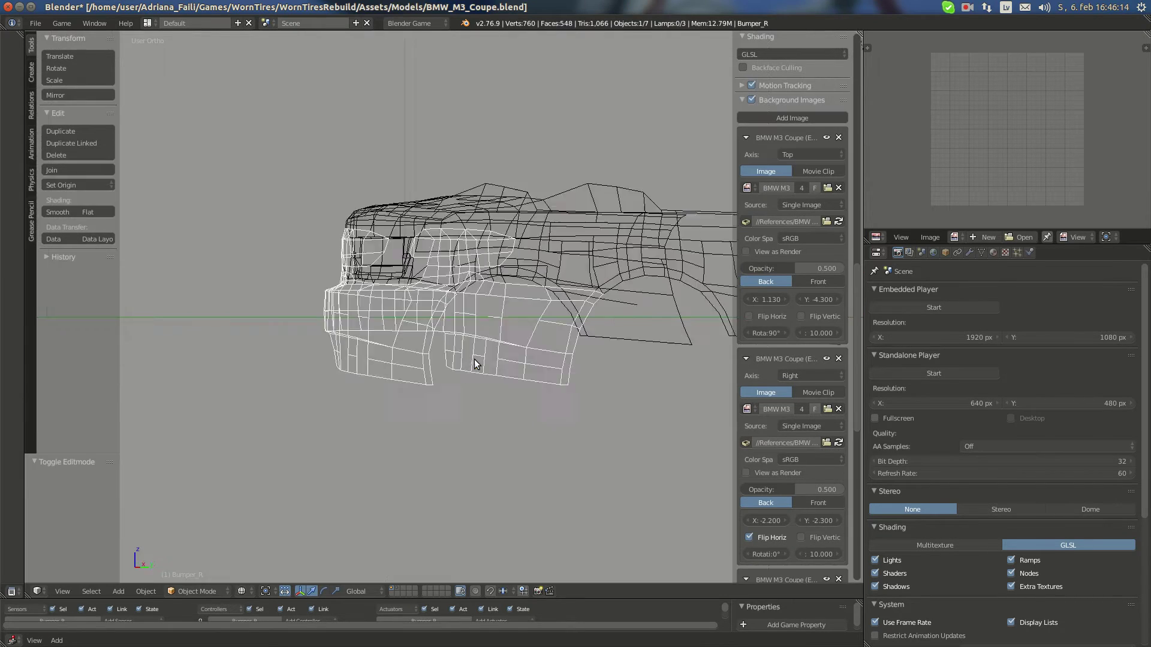
scroll(480, 354, up, 3)
key(Tab)
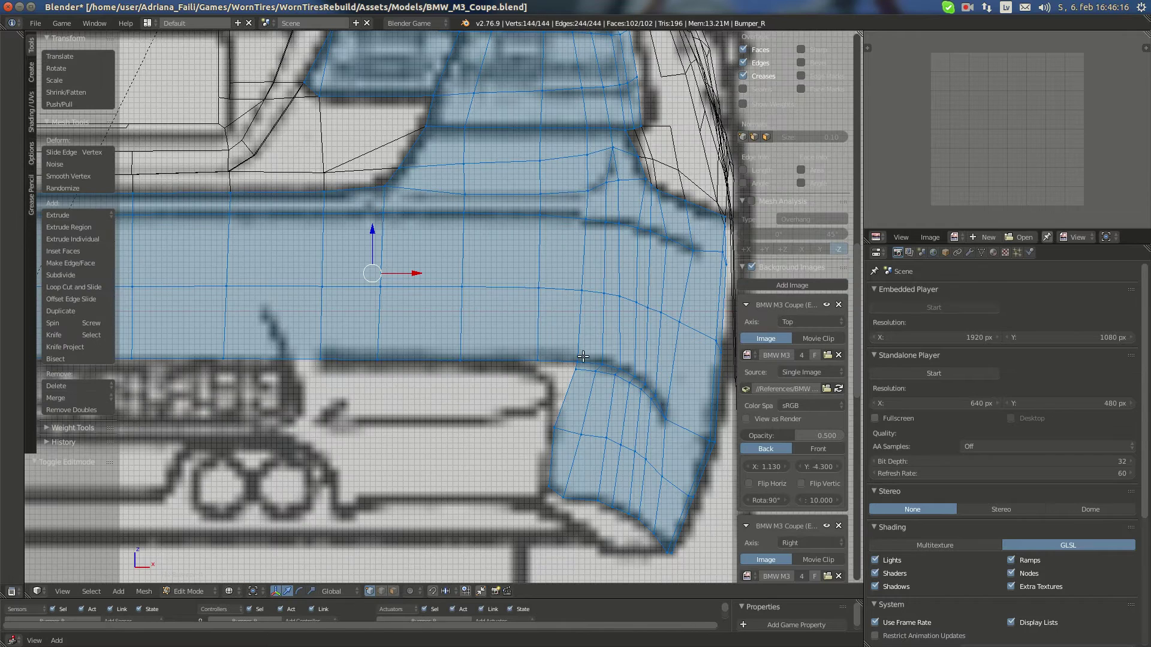
Extrude the corner panel's innermost top vertex about 0.07 units inward along X and shift it about 0.047 units rearward along Y
key(a)
right_click(549, 426)
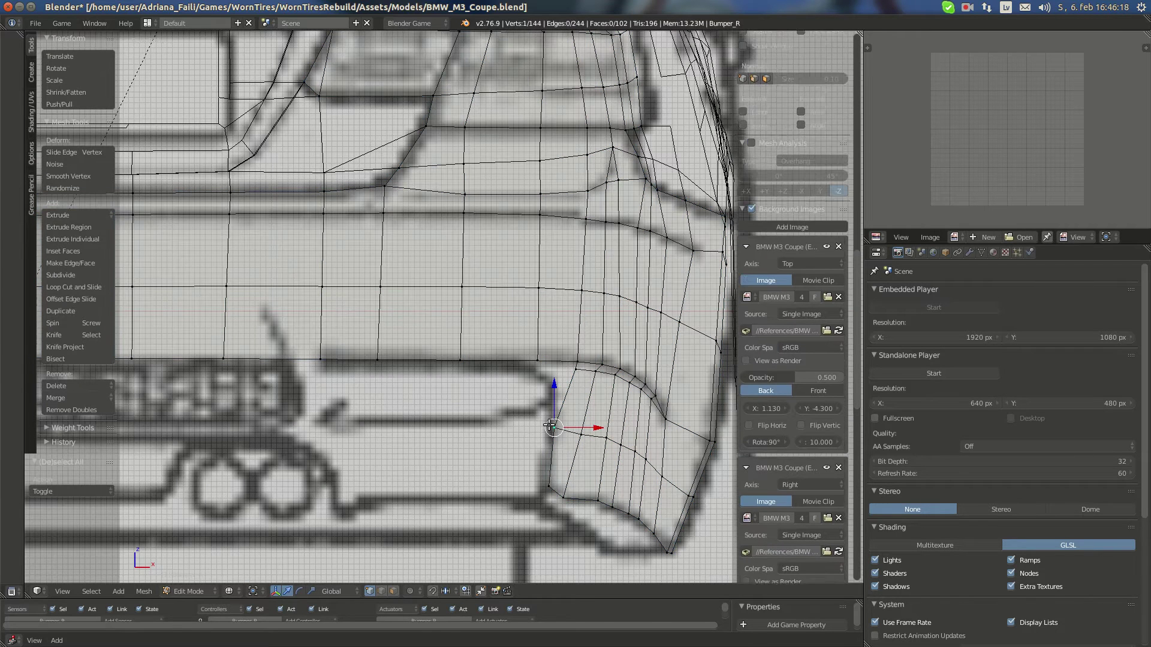
right_click(580, 367)
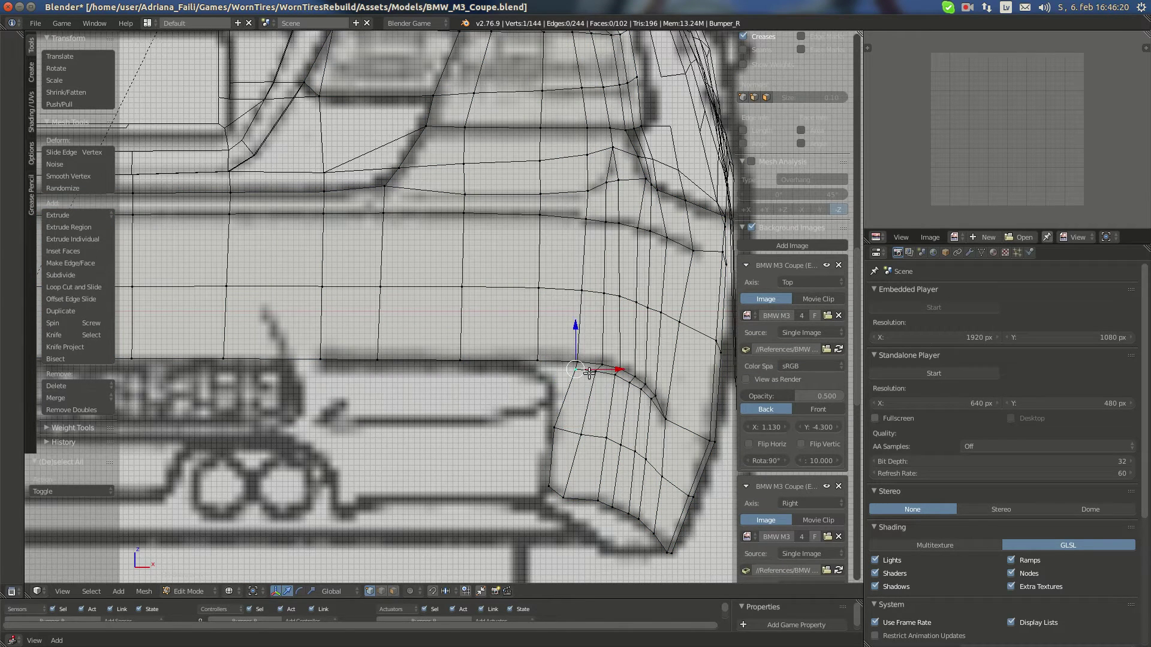
key(e)
click(550, 372)
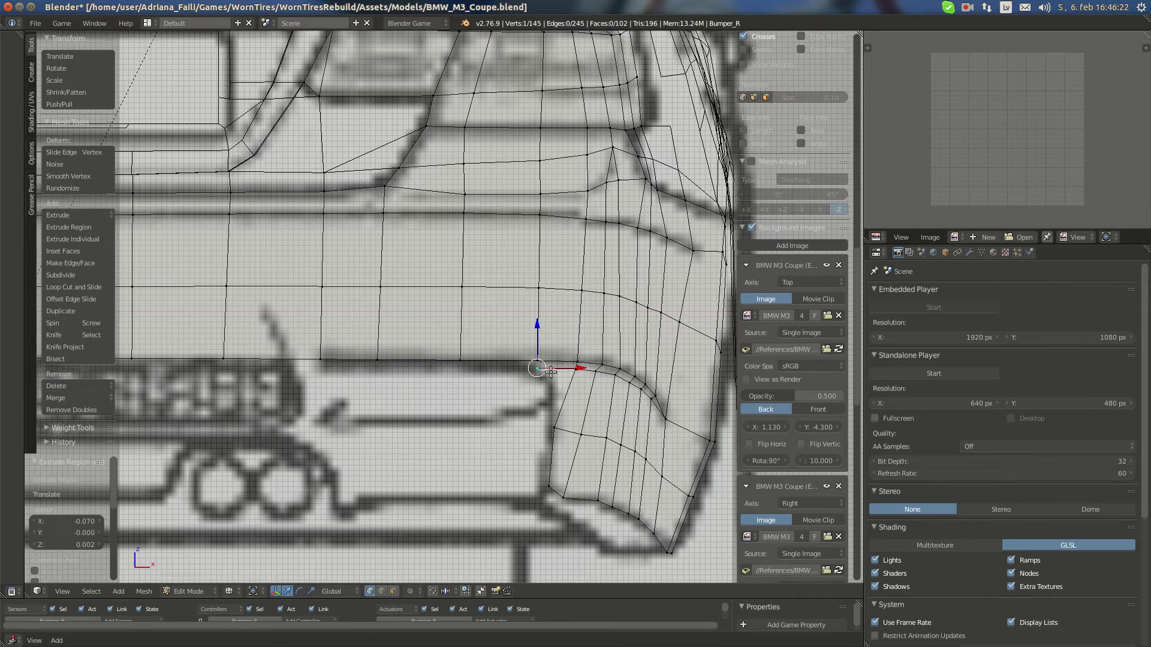
key(KP_3)
key(g)
key(y)
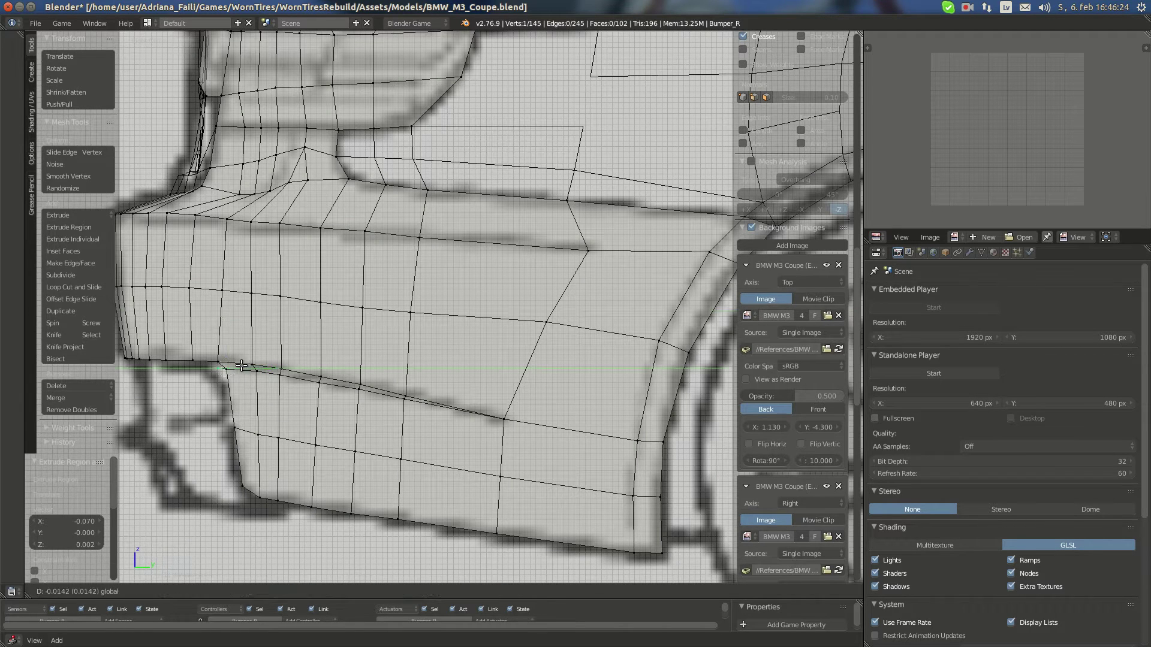
click(227, 367)
Fill a face between the new vertex, its neighbour on the corner panel and the two bumper-edge vertices above
key(KP_1)
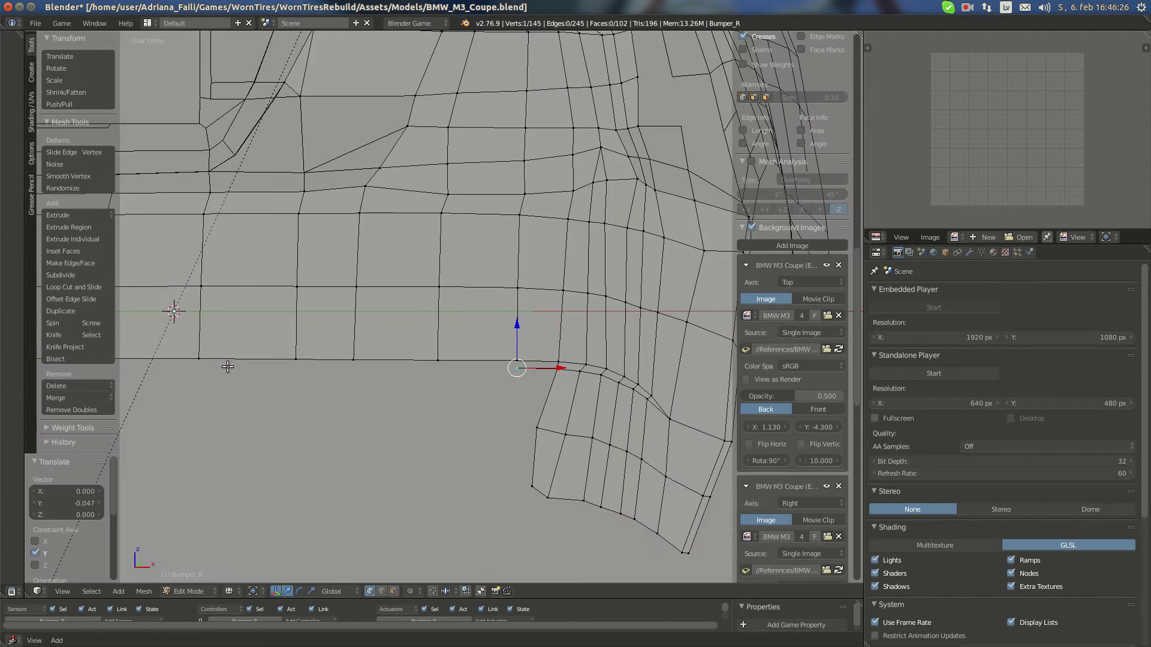
shift+right_click(546, 355)
shift+right_click(575, 358)
shift+right_click(573, 371)
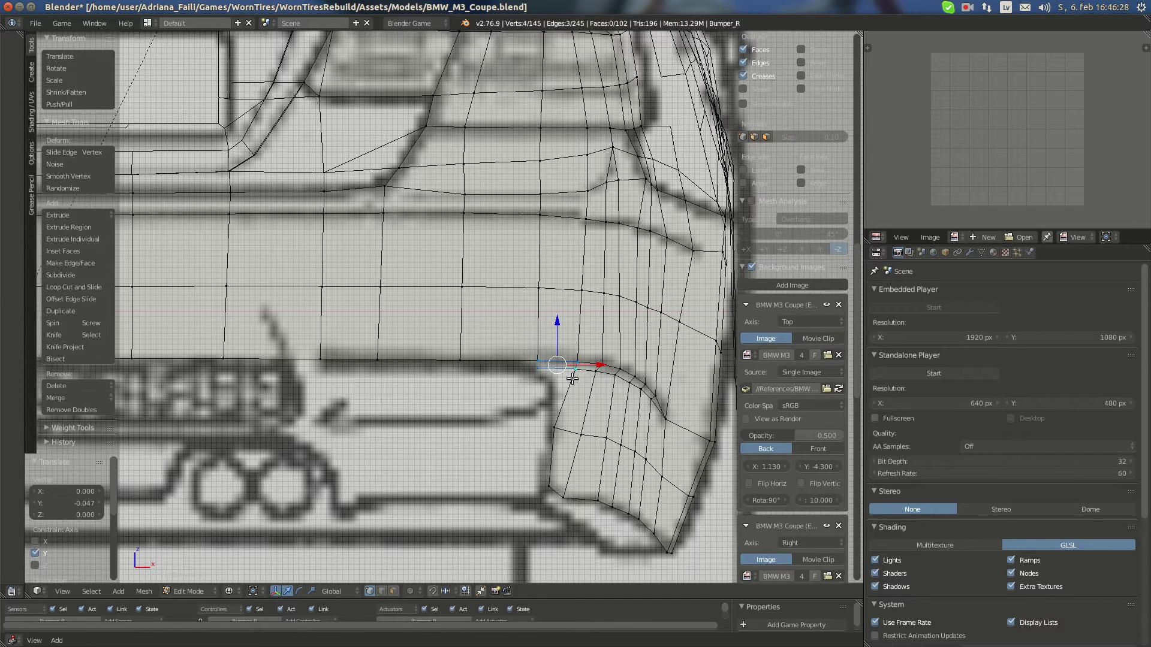
key(f)
Fill the triangular gap between the new vertex, the panel's original top corner and its inner-side vertex
key(a)
right_click(555, 422)
shift+right_click(544, 372)
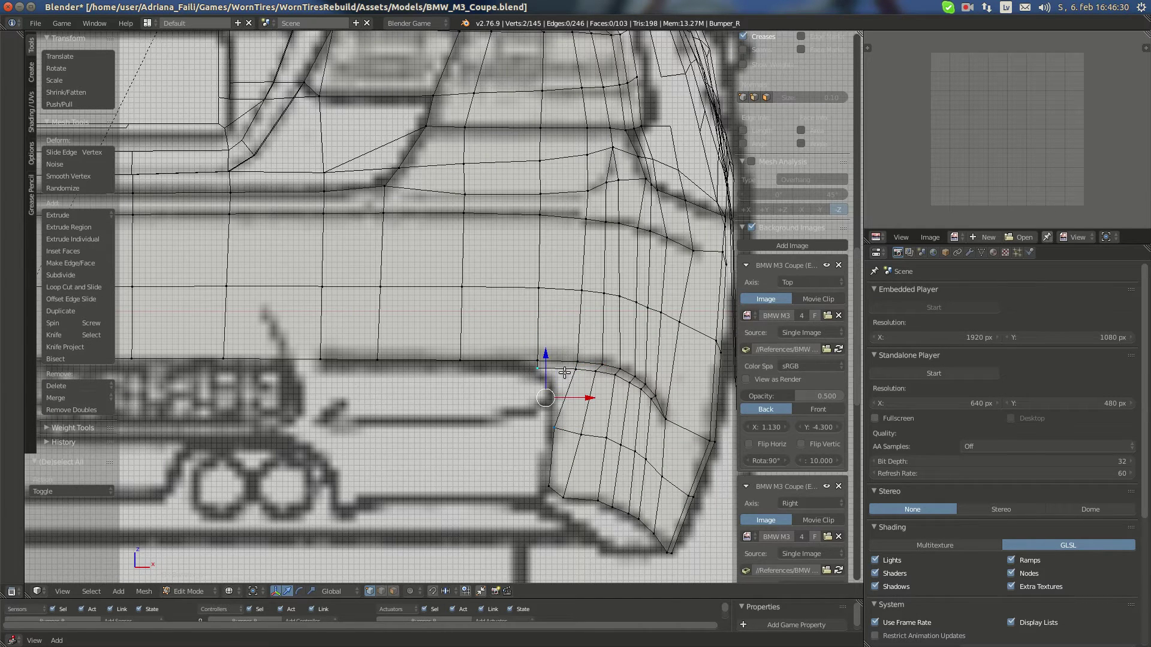
shift+right_click(573, 375)
key(f)
key(a)
key(a)
Examine the bumper's new inner corner in solid perspective shading, and return to the wireframe mesh in Edit Mode
key(Tab)
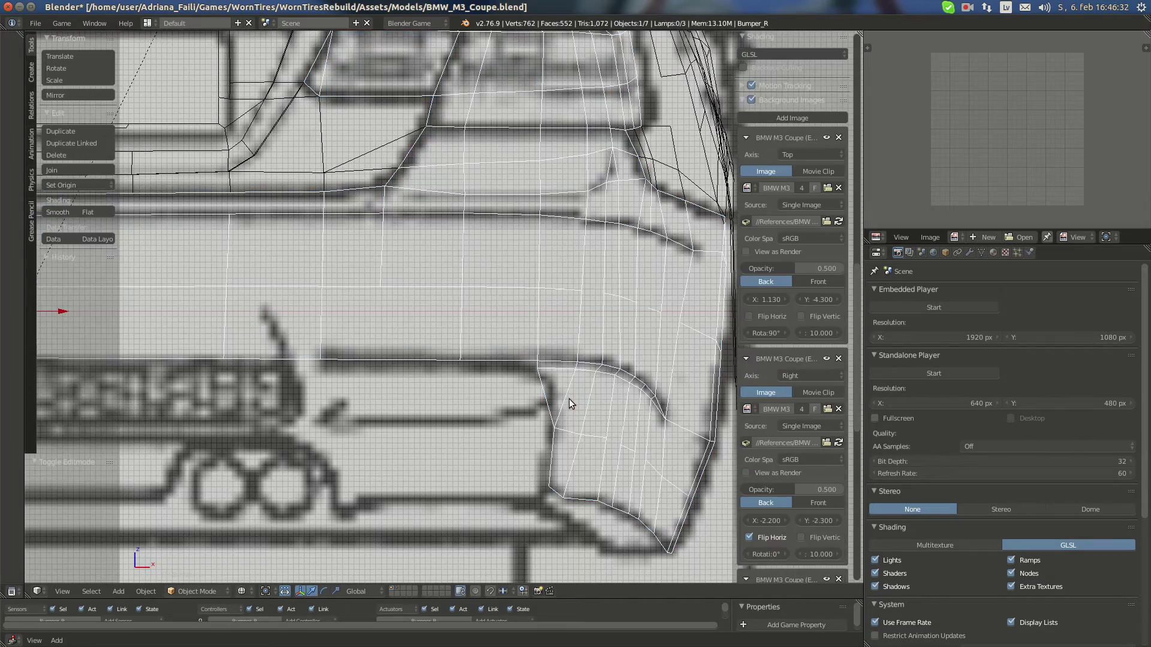
key(KP_5)
key(z)
mouse_move(570, 398)
middle_down()
mouse_move(517, 380)
mouse_move(498, 387)
middle_up()
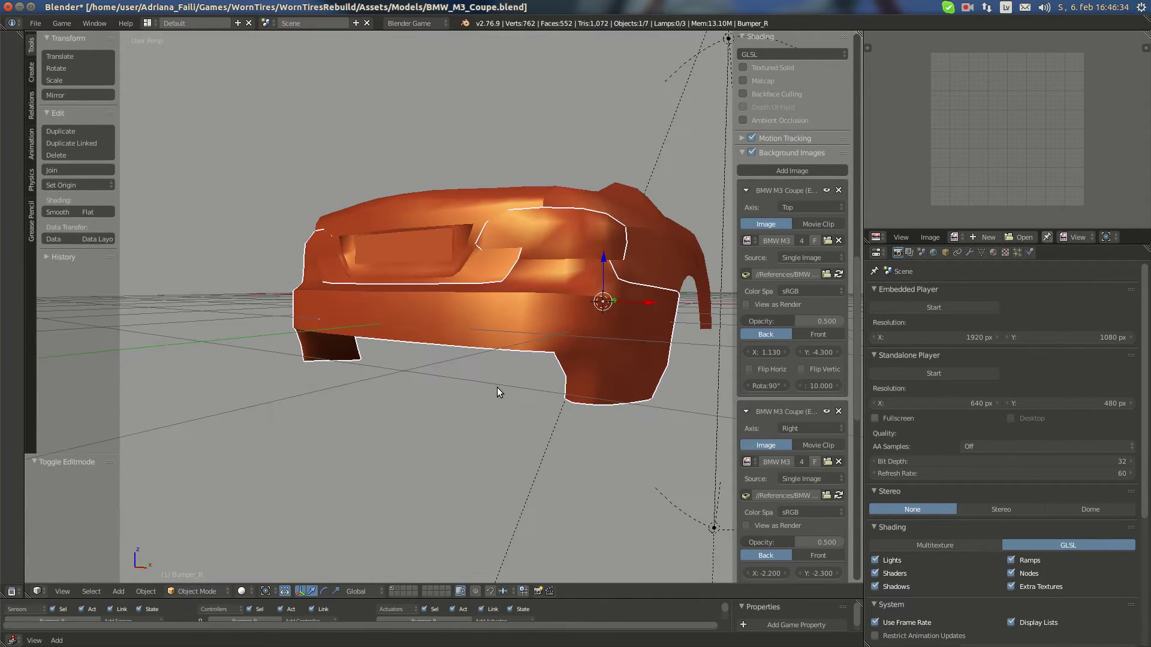
key(KP_3)
key(z)
key(Tab)
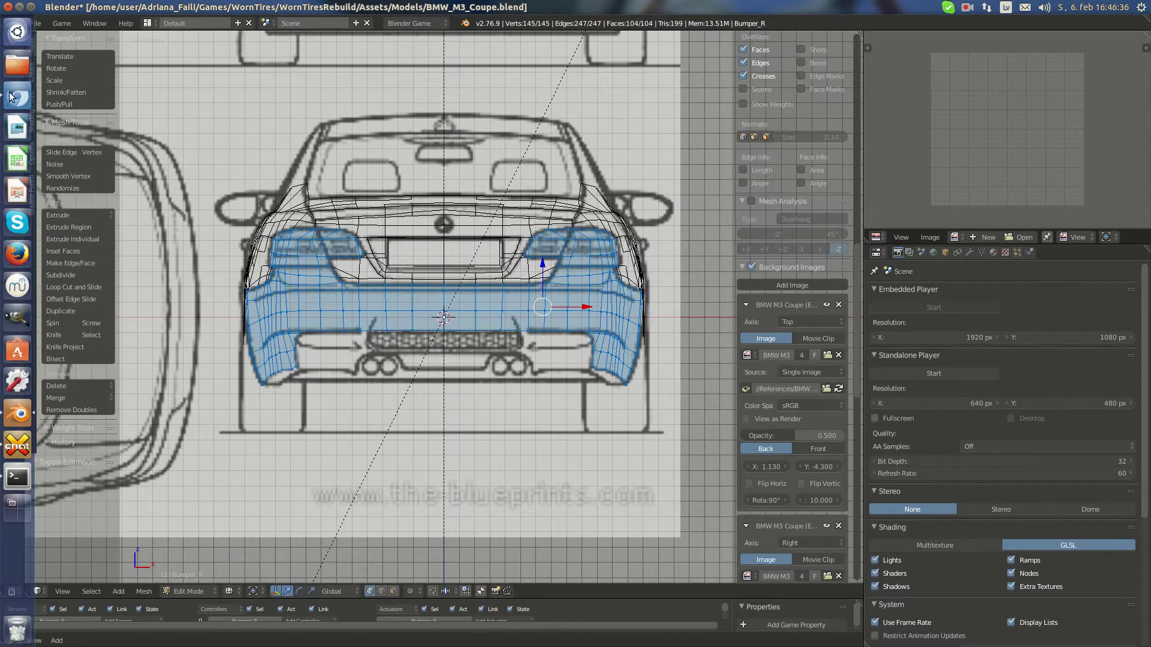
Switch between Chromium and Blender to compare the bumper's lower opening with the BMW M3 Coupe rear photo, ending in Blender
click(10, 98)
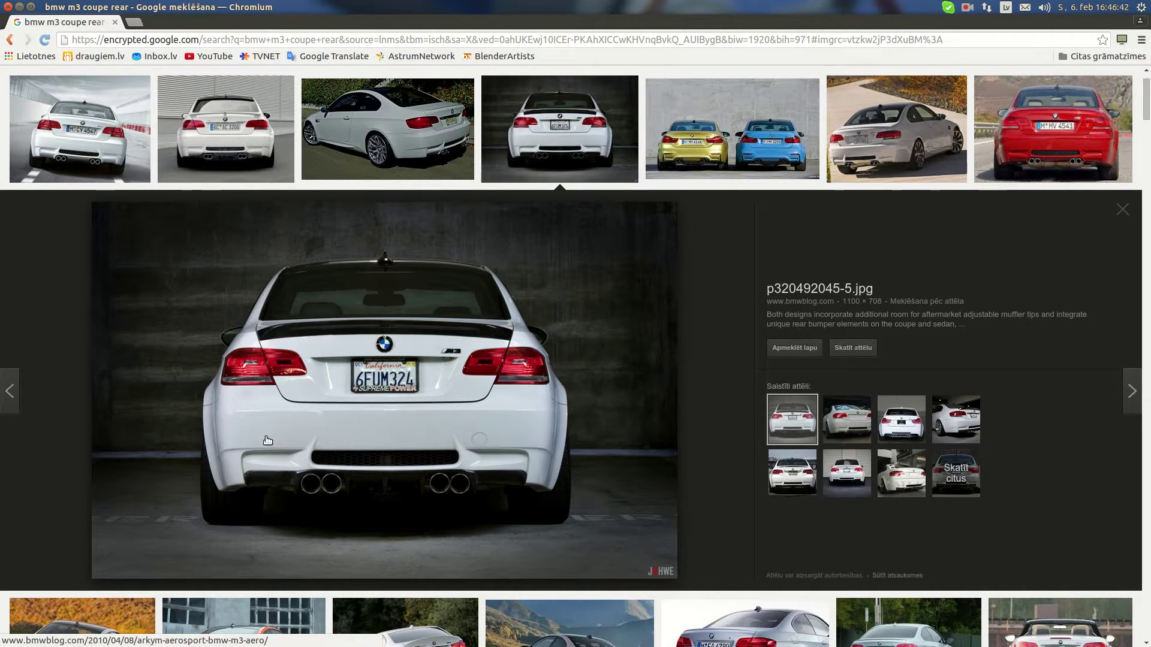
mouse_move(10, 338)
click(20, 412)
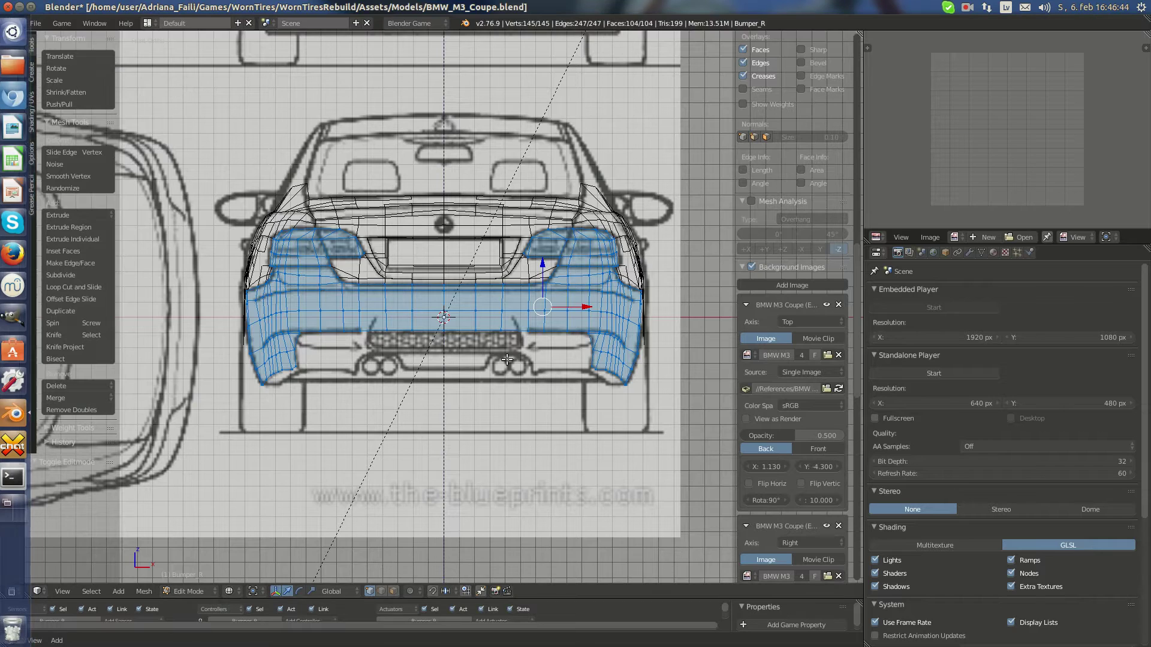
scroll(591, 353, up, 4)
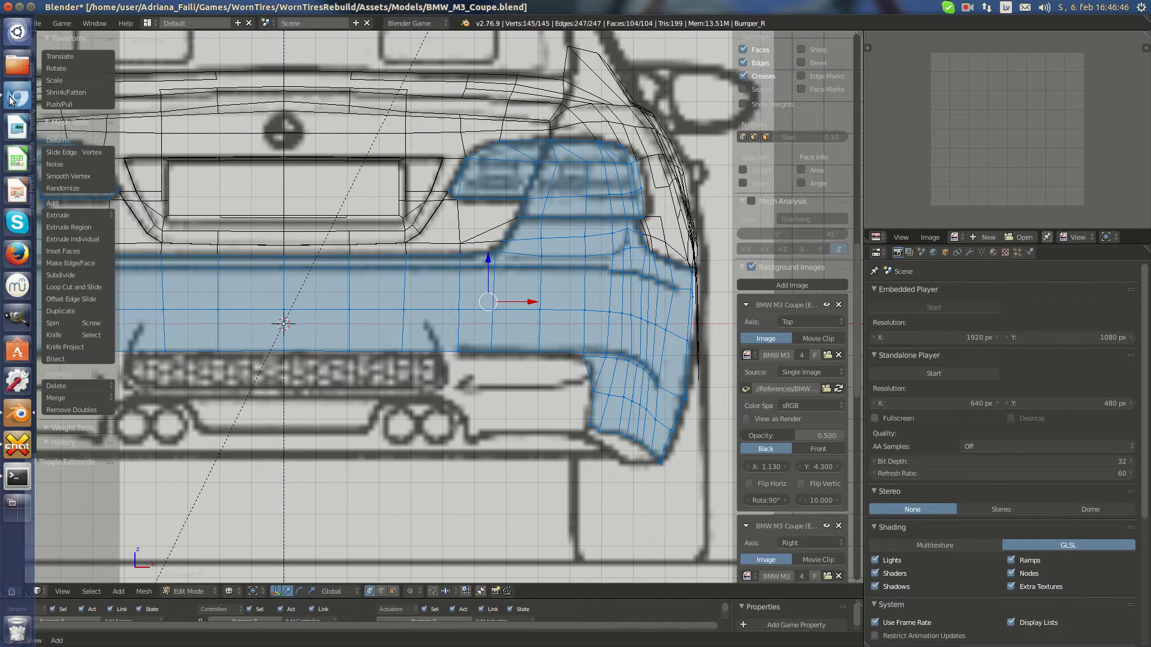
scroll(594, 396, up, 1)
scroll(610, 366, down, 5)
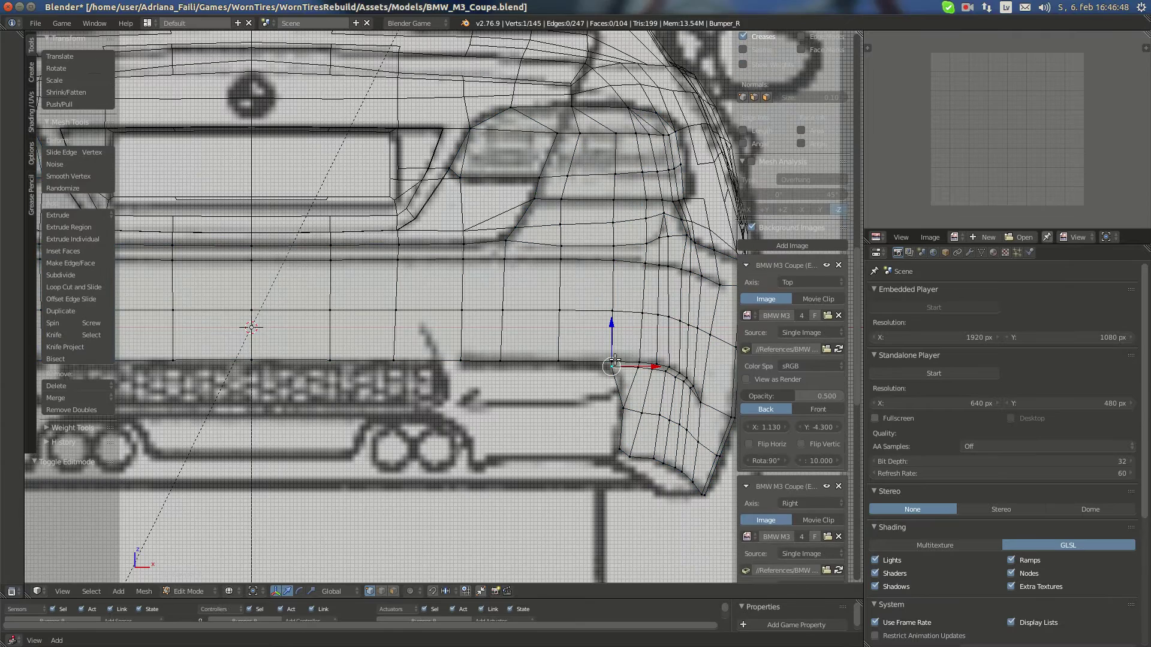
click(18, 96)
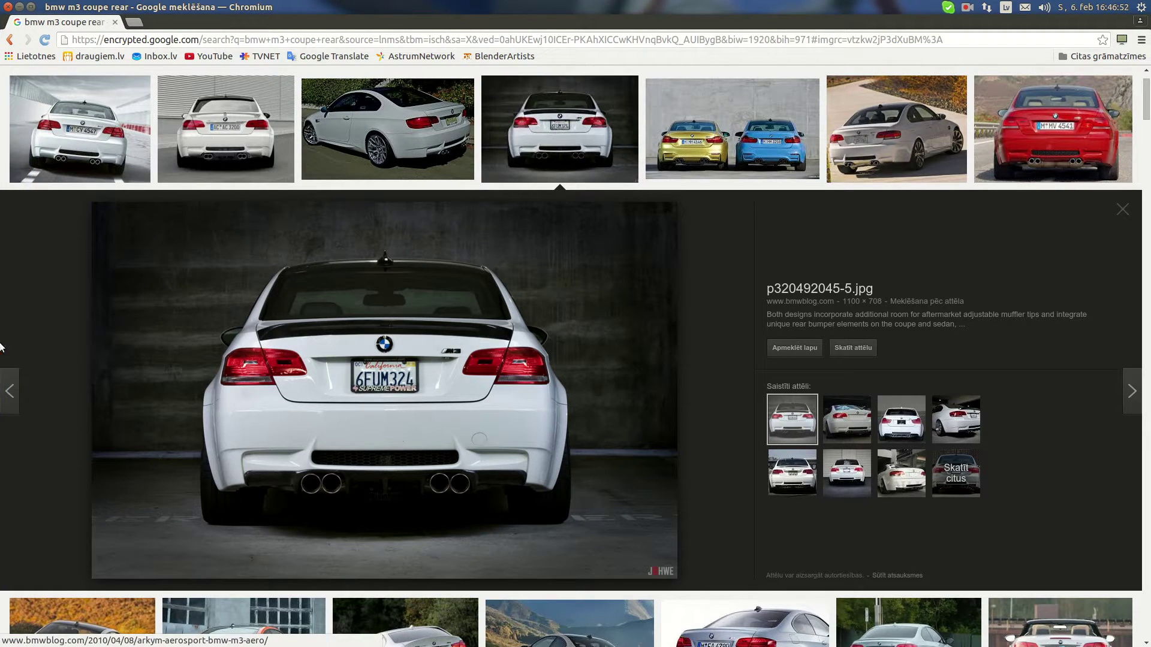
click(17, 414)
Raise the inner corner's new vertex about 0.009 units along Z and shift it about 0.01 units rearward along Y
scroll(475, 365, up, 2)
right_click(541, 355)
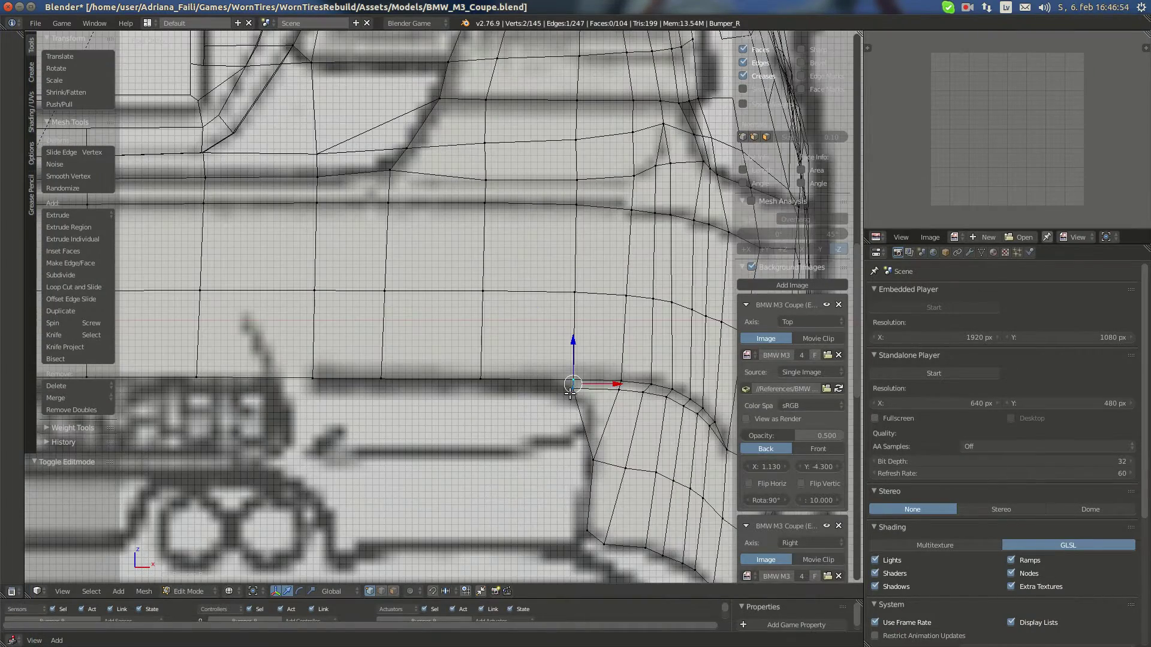
drag(574, 367, 573, 361)
key(KP_3)
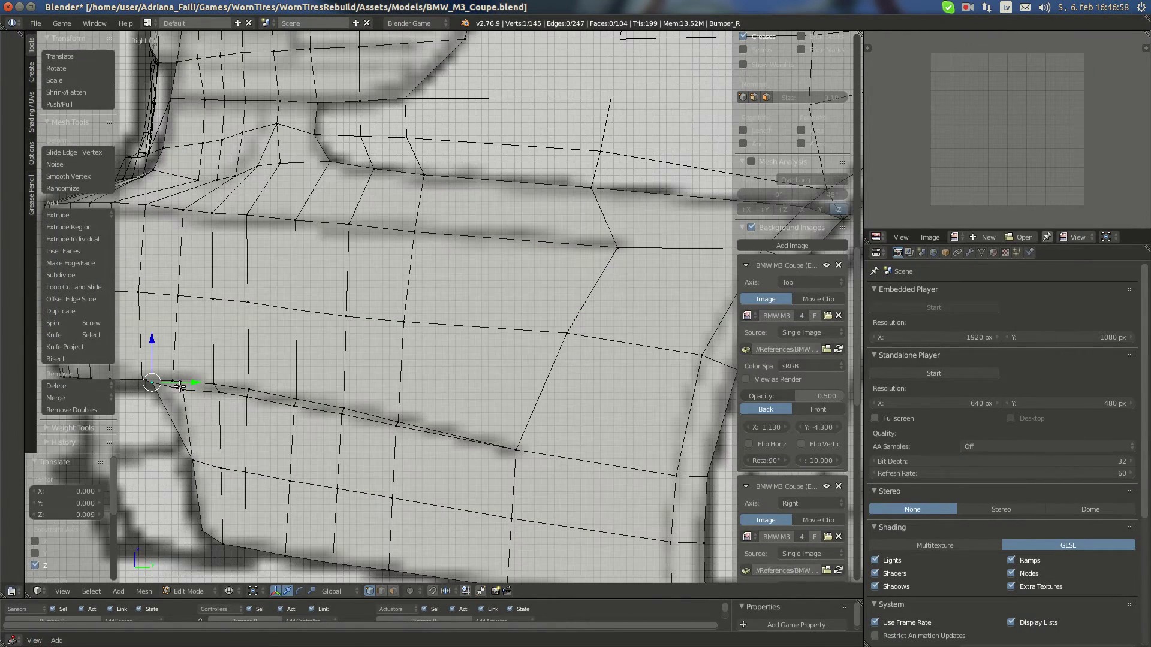
drag(179, 381, 170, 380)
Raise the neighbouring vertex on the corner panel's top edge about 0.008 units along Z
key(KP_4)
key(KP_3)
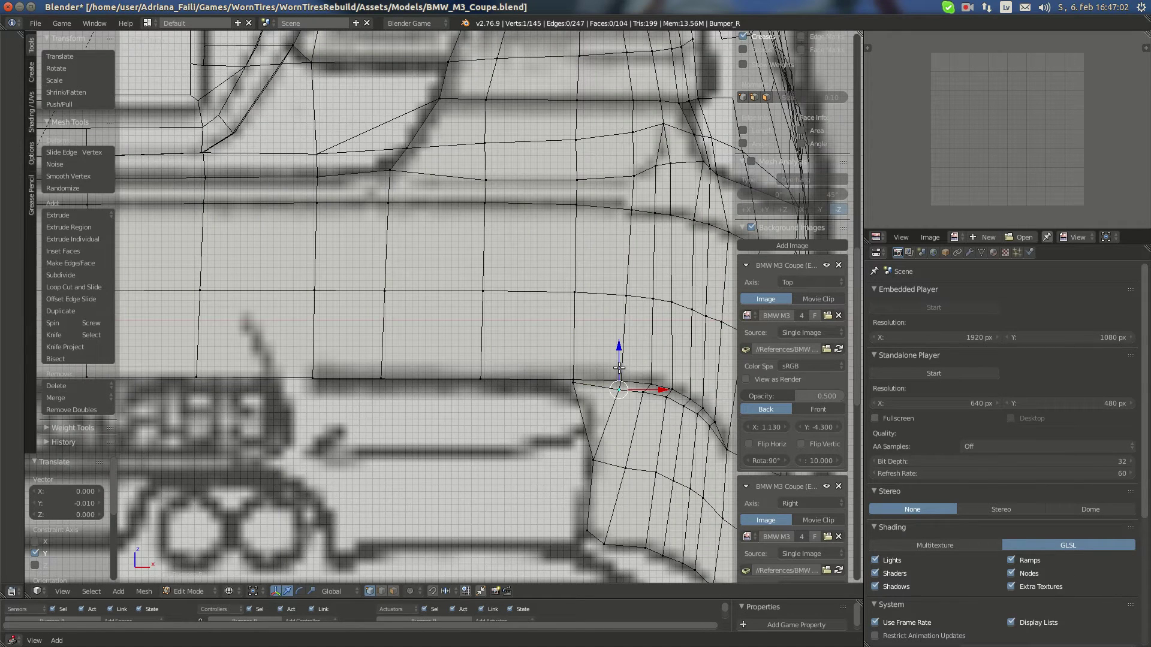
drag(619, 368, 617, 361)
key(KP_4)
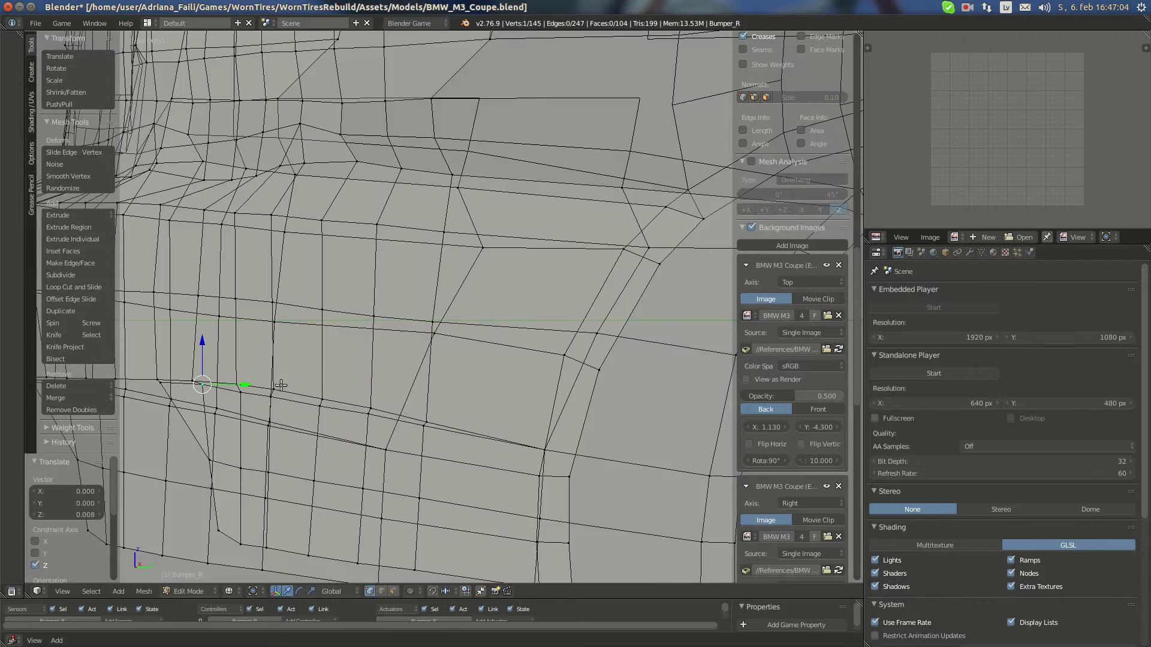
Raise the next top-edge vertex toward the outer corner by about 0.003 units and shift it about 0.002 units along X
key(KP_3)
drag(219, 384, 220, 352)
right_click(220, 389)
key(KP_1)
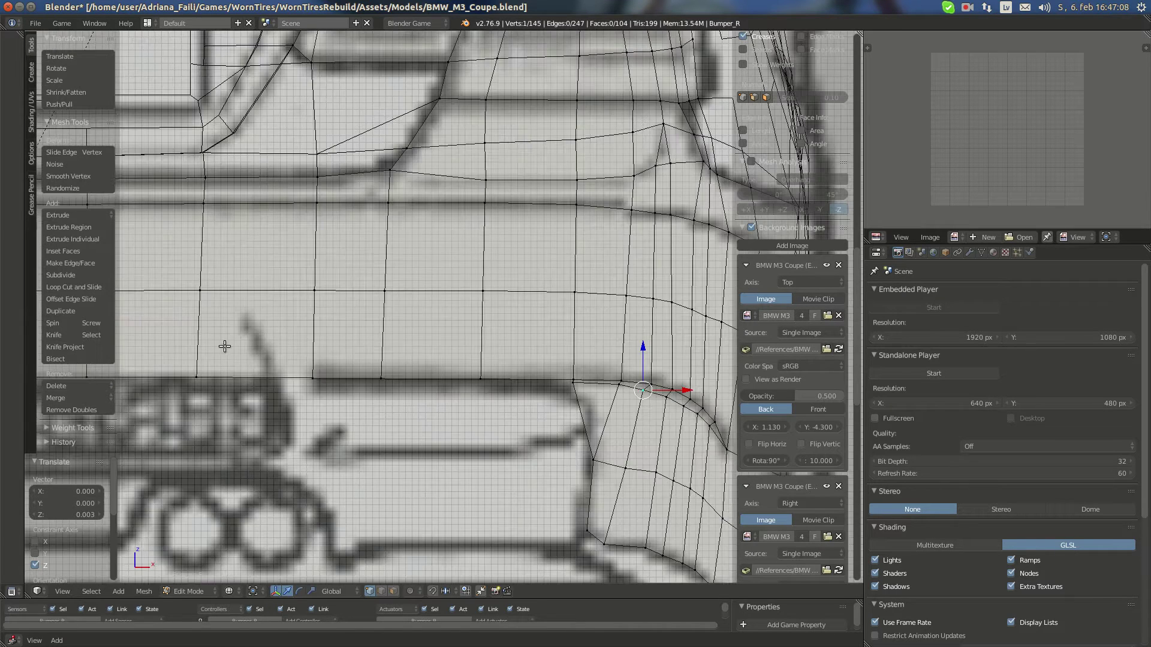
drag(643, 354, 641, 352)
drag(675, 390, 677, 390)
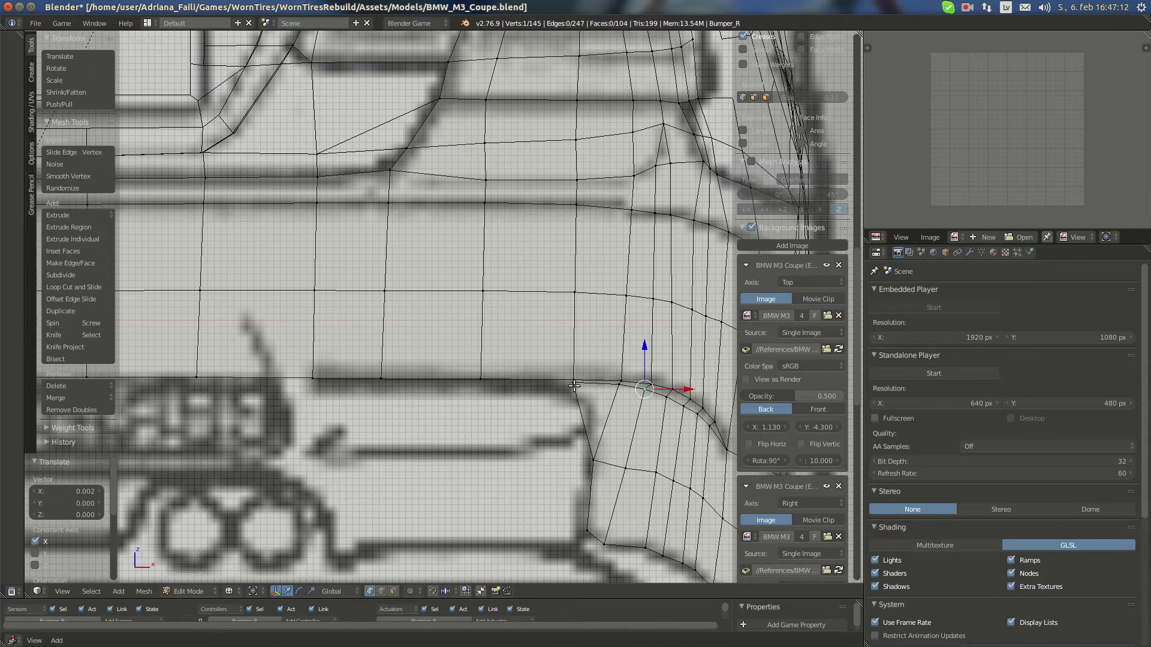
Extrude the panel's inner corner vertex about 0.14 units inward along X and fill the face up to the bumper's lower edge
key(e)
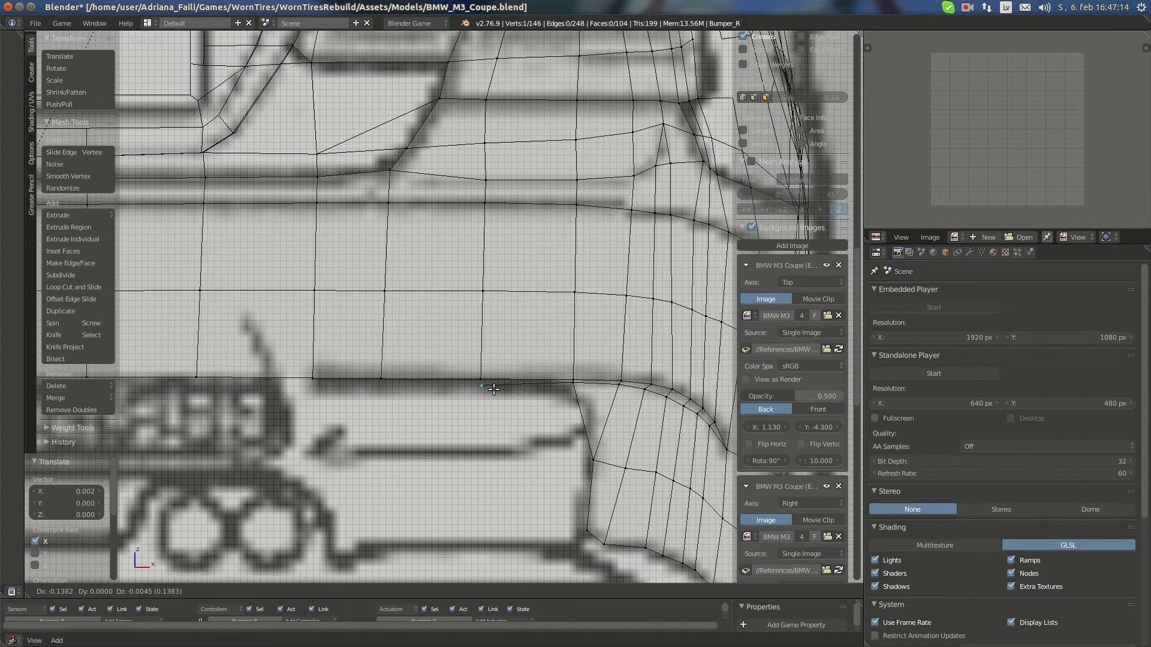
click(493, 386)
shift+right_click(576, 380)
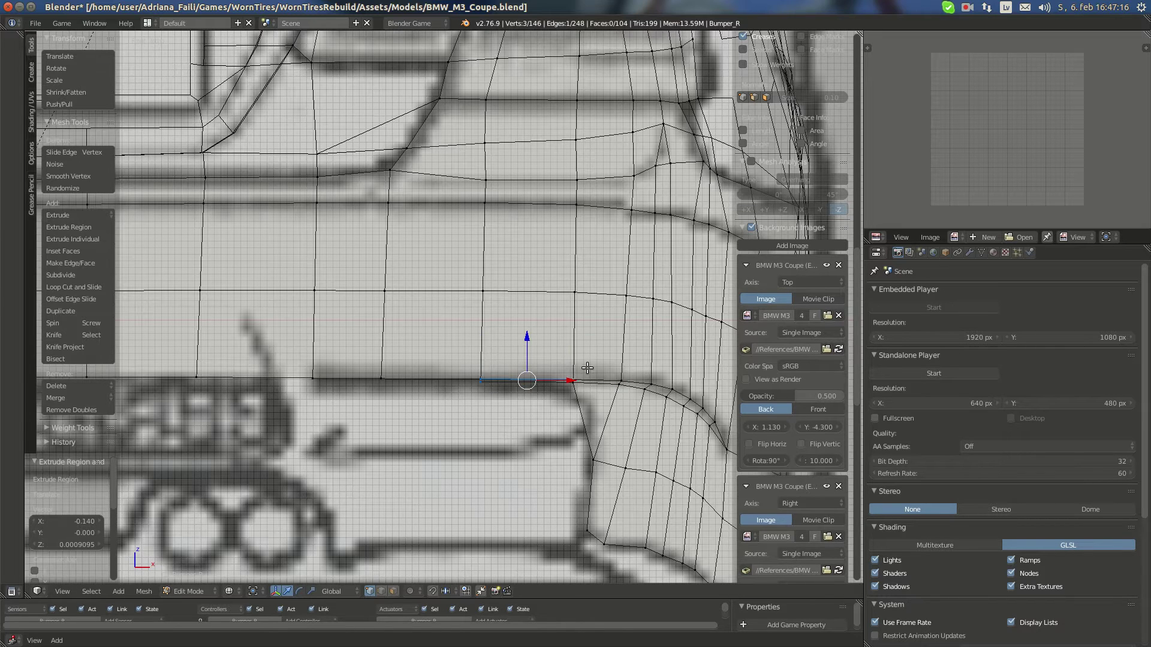
ctrl+right_click(575, 380)
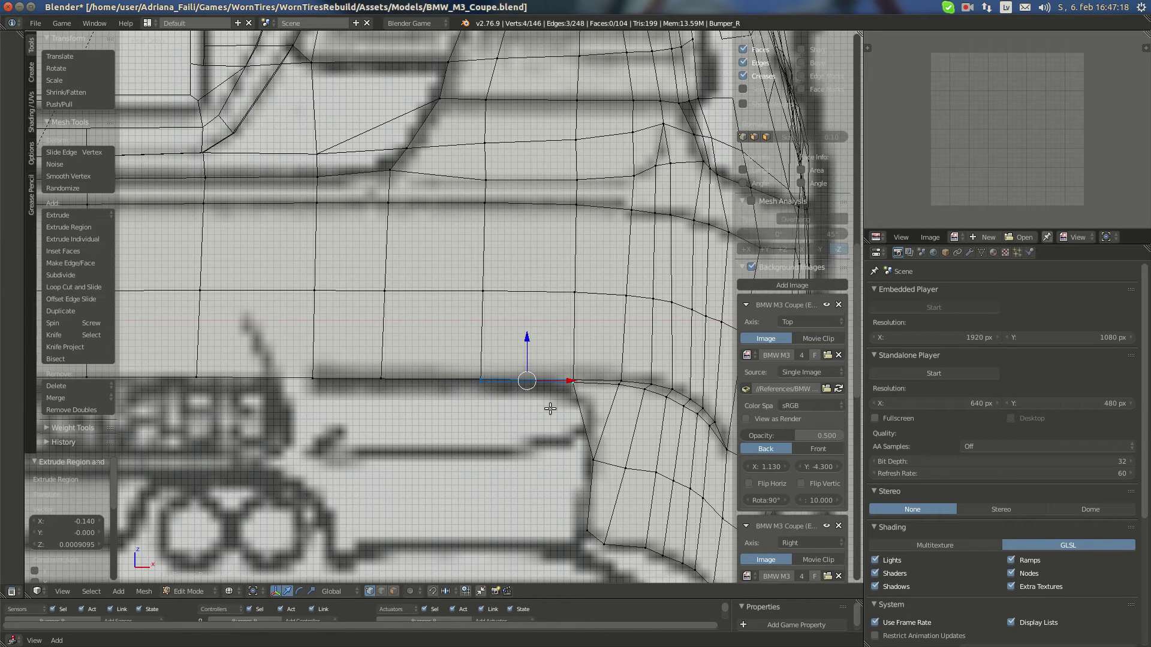
key(f)
In side view, shift the new strip's inner vertex about 0.049 units rearward along Y
right_click(482, 384)
key(KP_3)
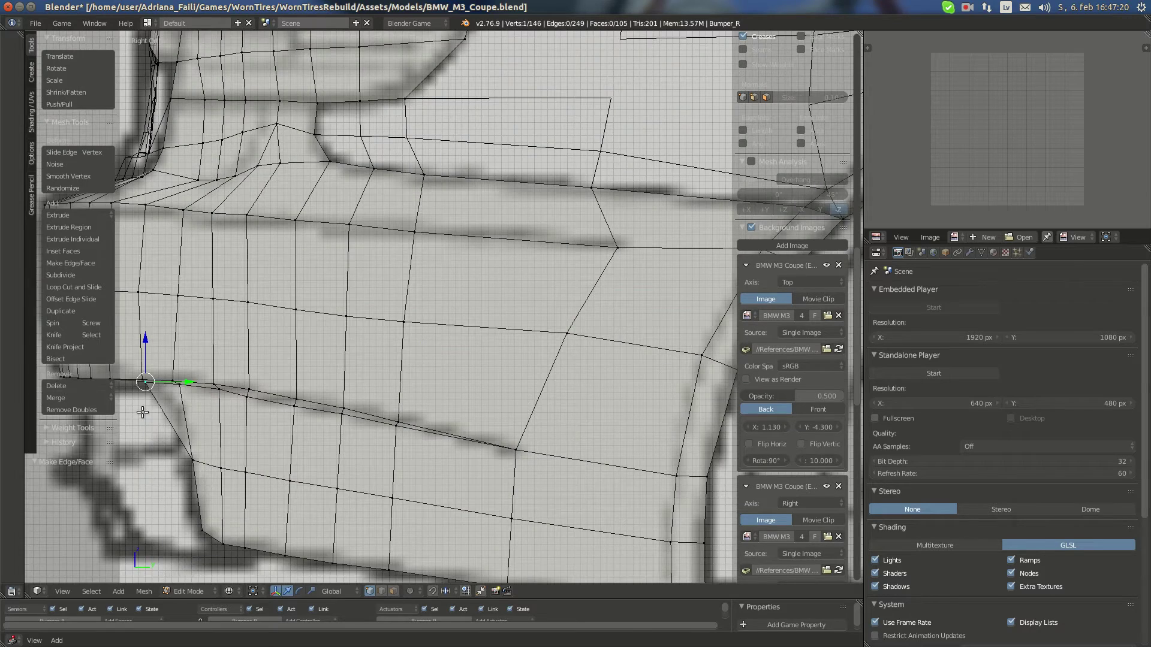
shift+middle_drag(227, 399, 469, 370)
drag(417, 352, 385, 361)
Extrude the strip's end vertex another 0.152 units or so inward along X and shift it about 0.032 units rearward along Y
key(KP_Decimal)
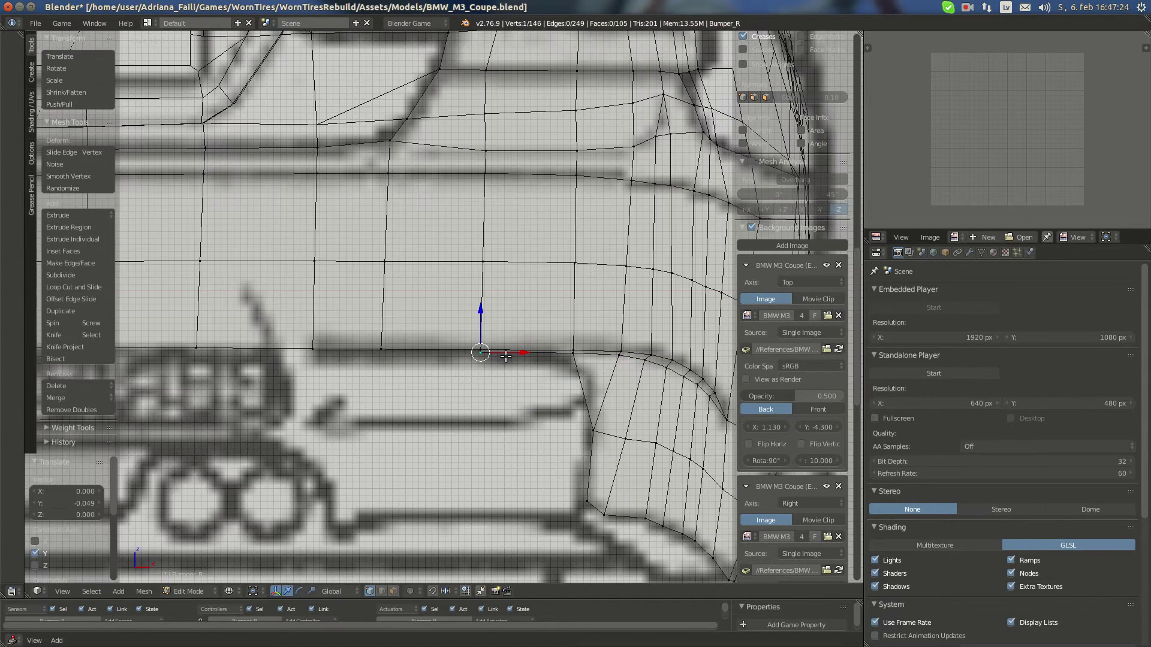
key(e)
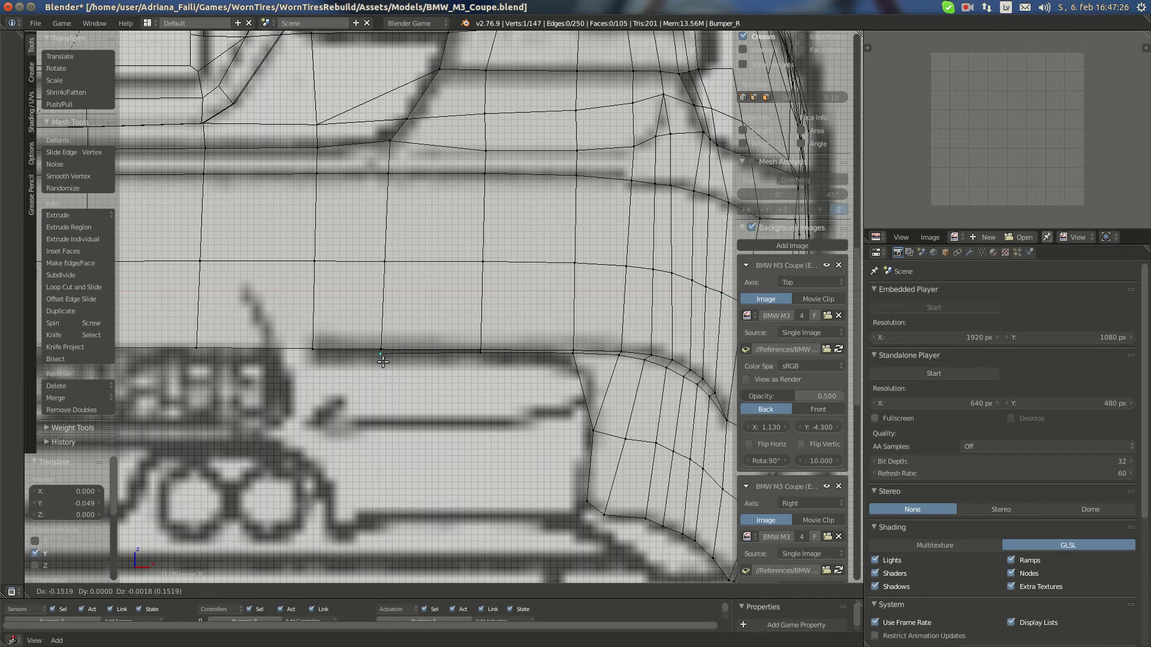
click(382, 361)
key(KP_3)
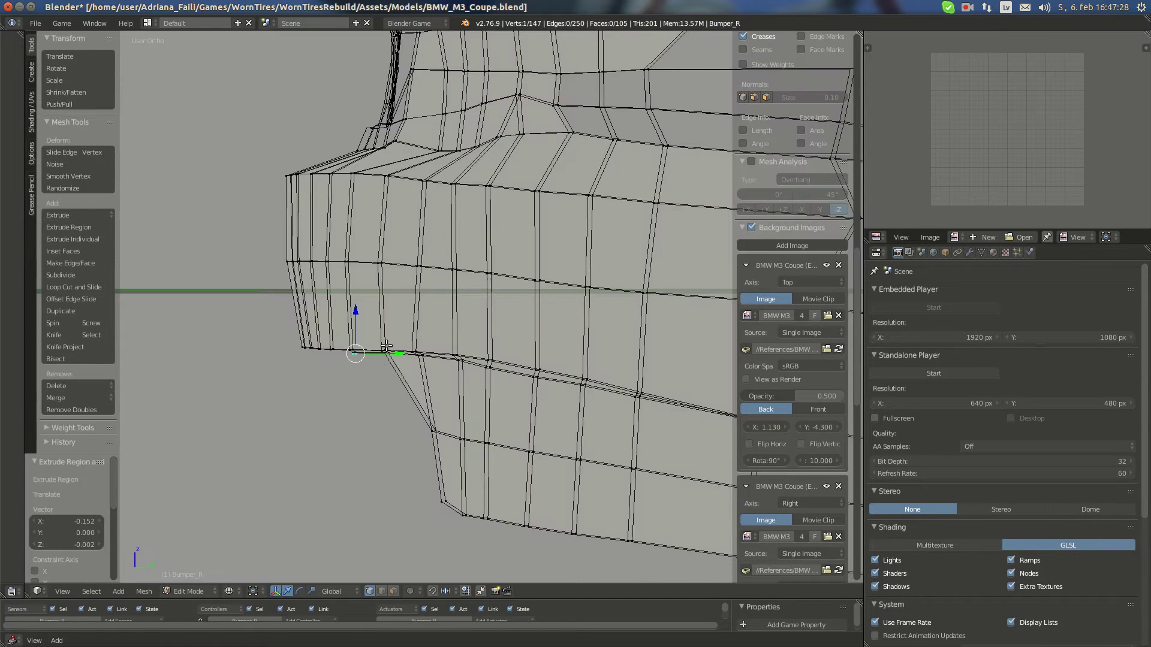
key(KP_3)
key(g)
click(350, 351)
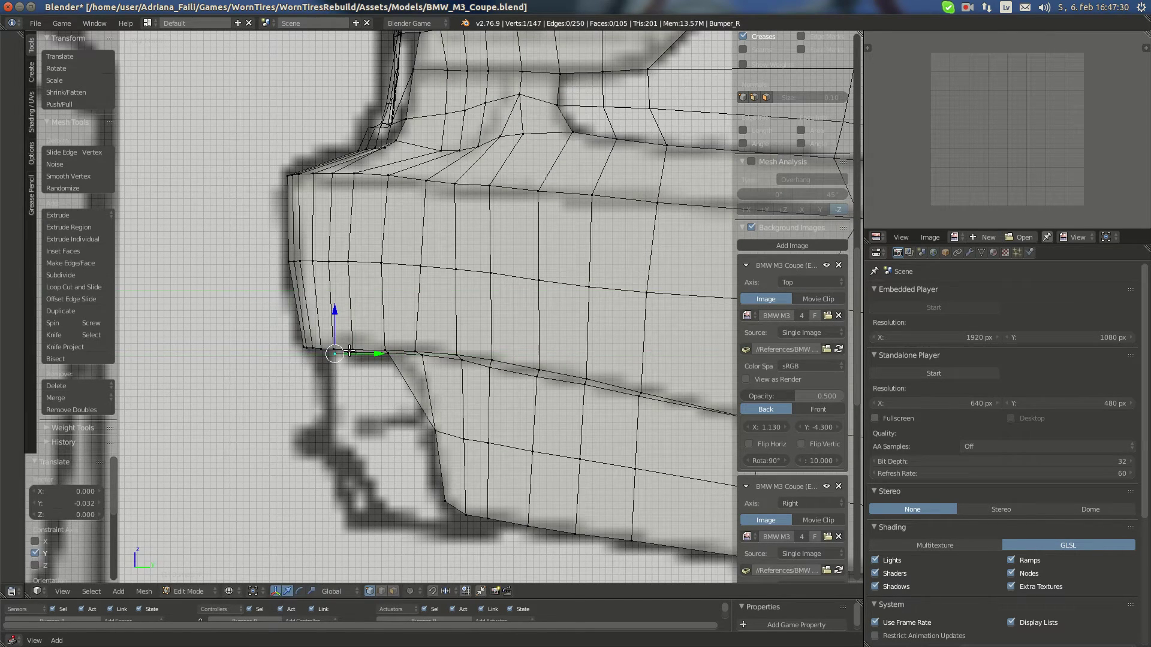
Fine-tune the newest vertex in side view, raising it about 0.002 units and nudging it about 0.001 units along Y and Z
key(g)
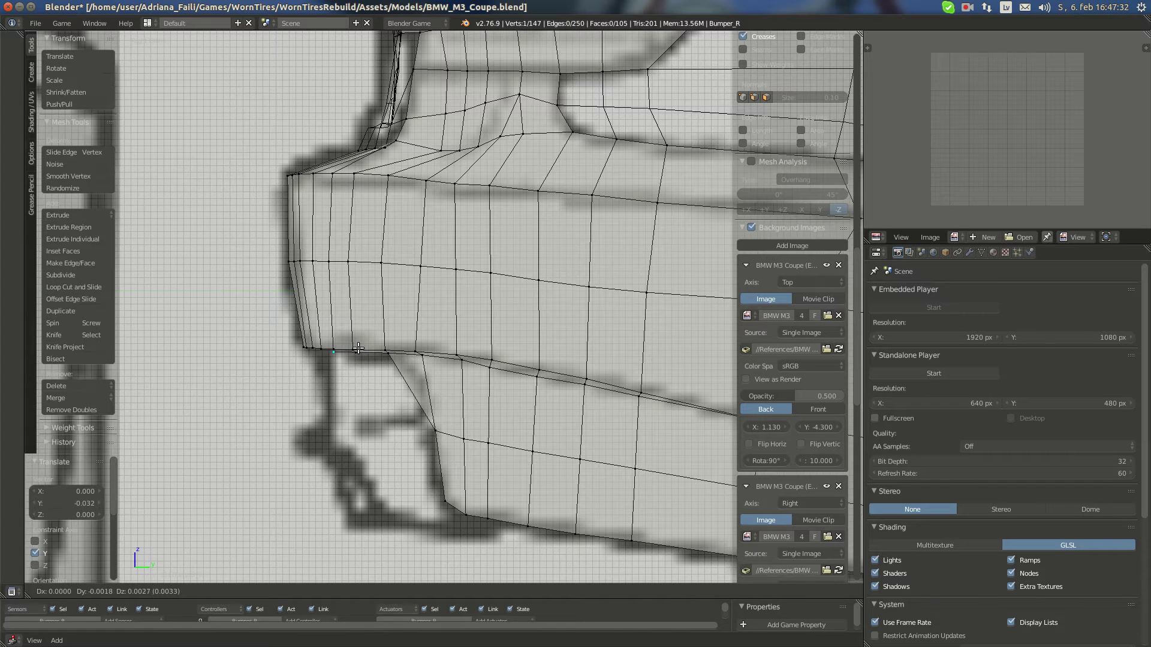
scroll(360, 349, up, 4)
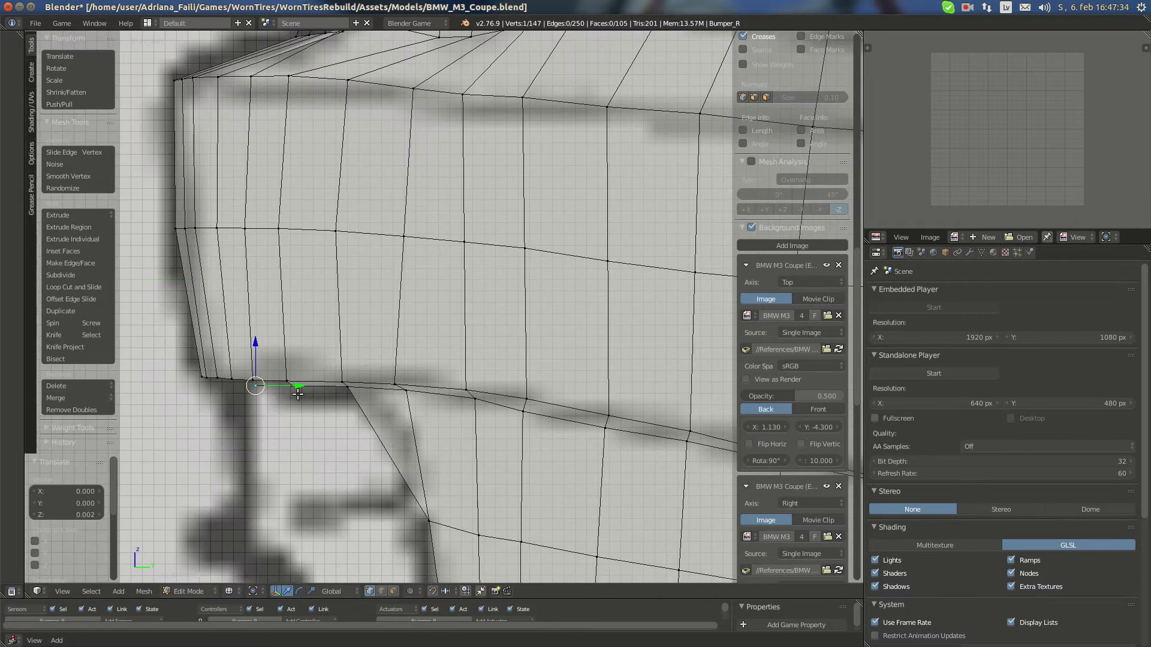
click(409, 341)
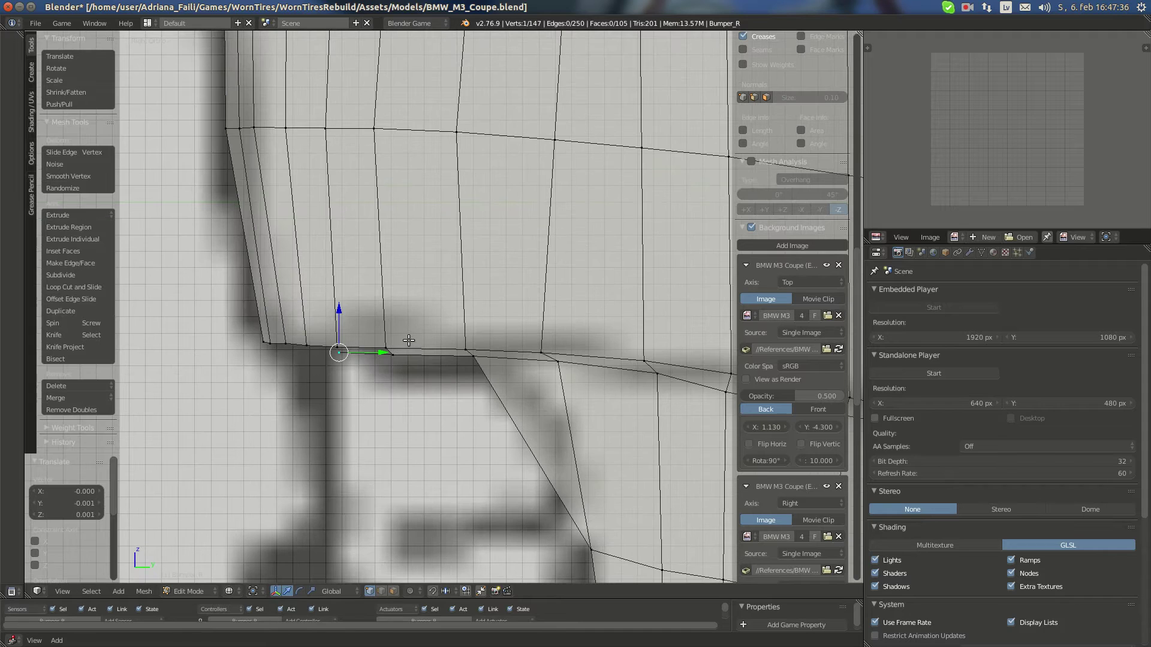
Fill the next face of the strip between its two inner vertices and the bumper-edge vertices above
key(KP_1)
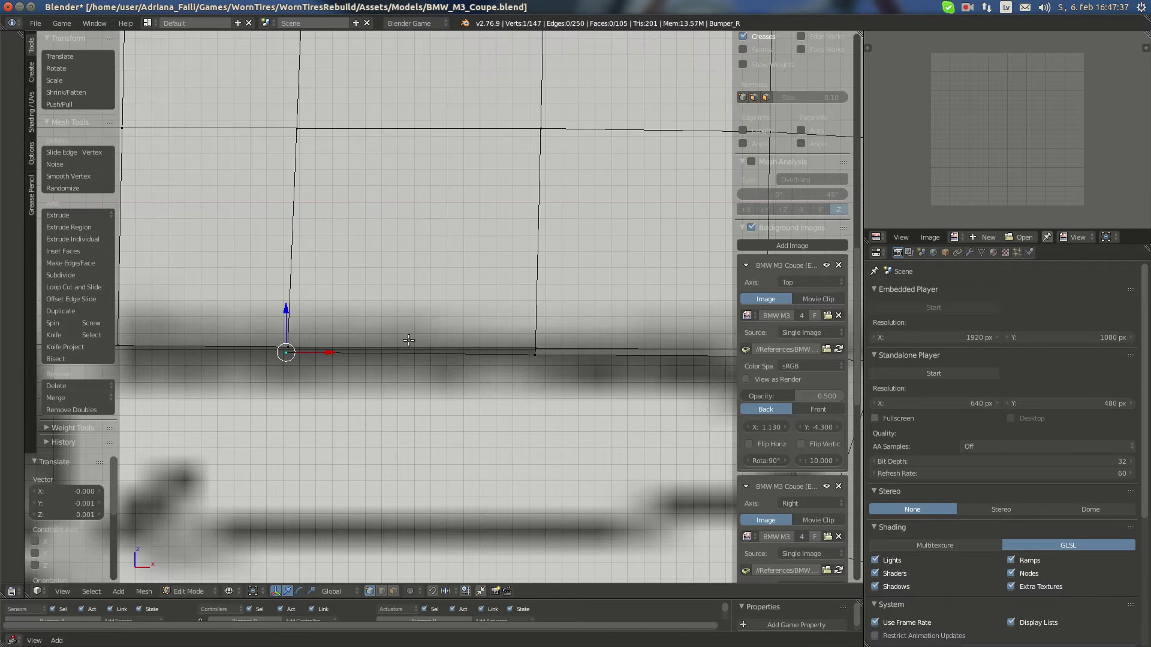
shift+right_click(290, 346)
shift+right_click(538, 339)
shift+right_click(535, 361)
key(f)
key(a)
Shift the bumper-edge vertex above the strip's inner end about 0.001 units along X
right_click(293, 347)
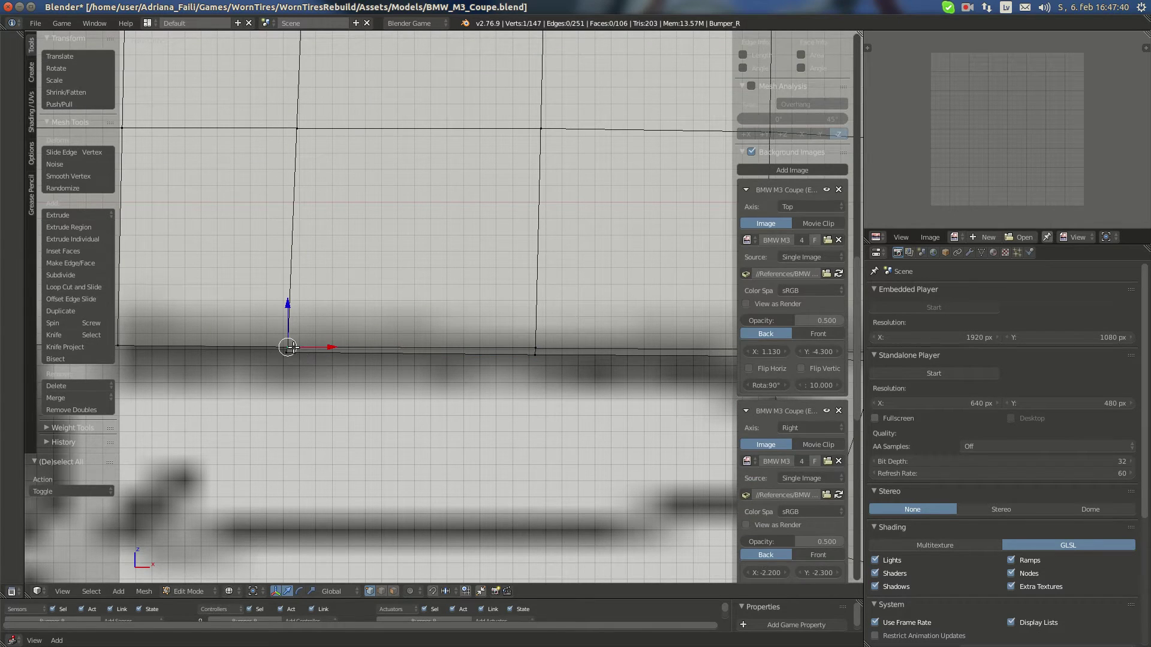
drag(307, 348, 310, 353)
scroll(314, 369, down, 2)
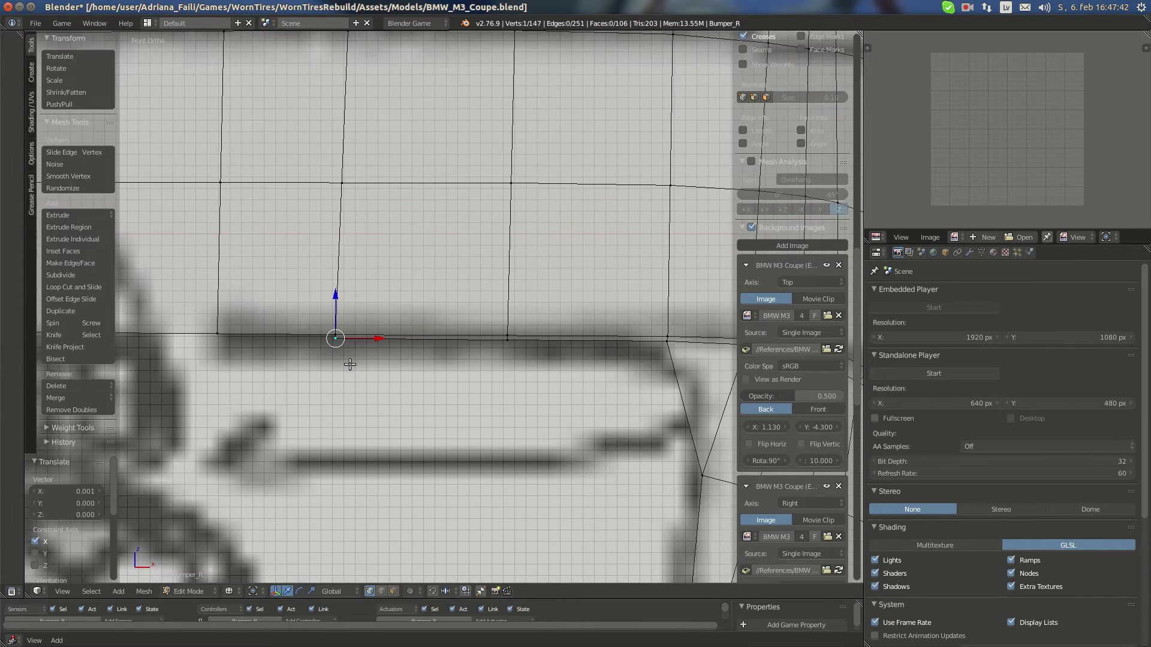
Extrude the strip's end vertex about 0.102 units inward along X and 0.003 down, and lower it about 0.0005 units along Z
shift+middle_drag(350, 364, 511, 343)
click(18, 105)
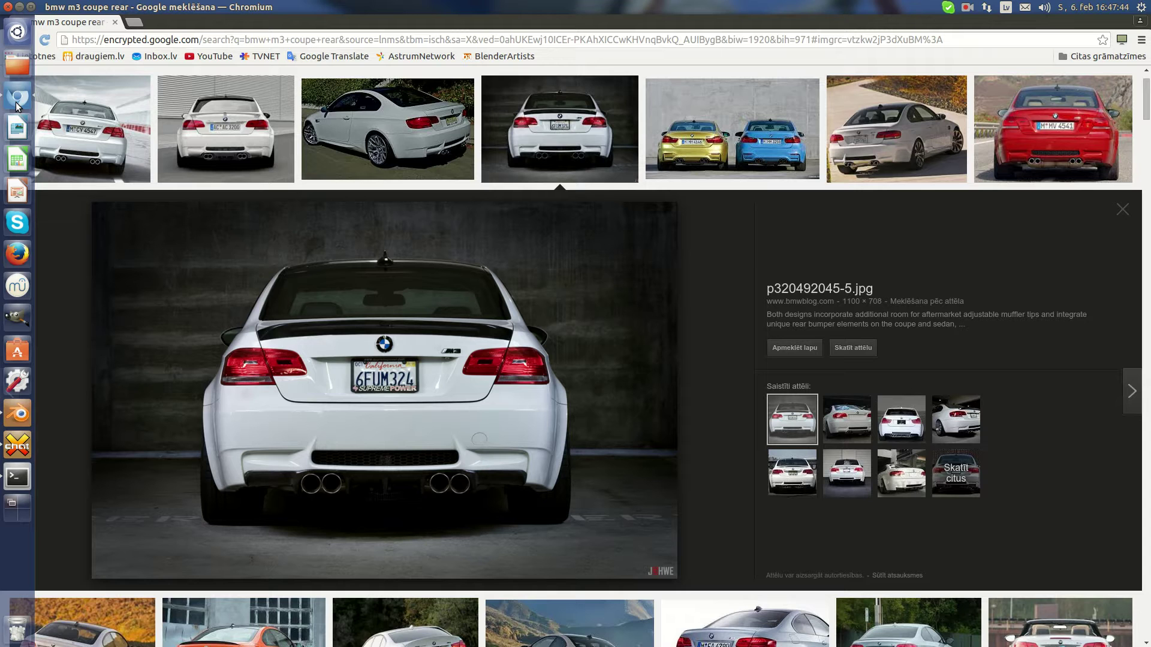
click(16, 413)
shift+middle_drag(445, 337, 462, 338)
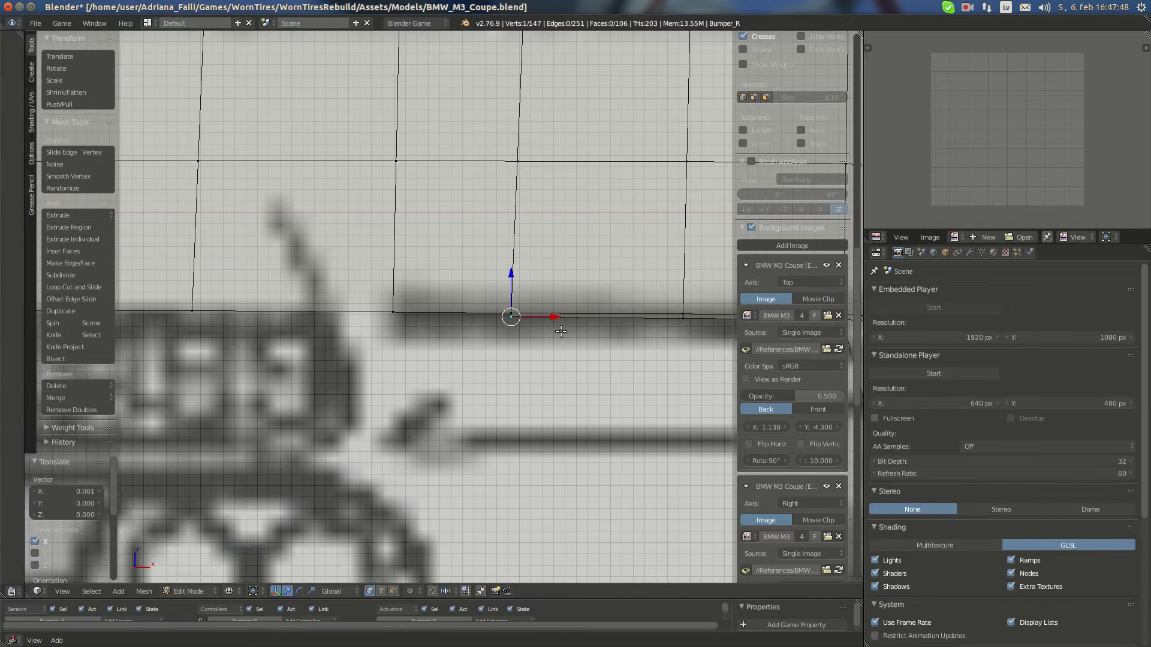
key(e)
click(444, 335)
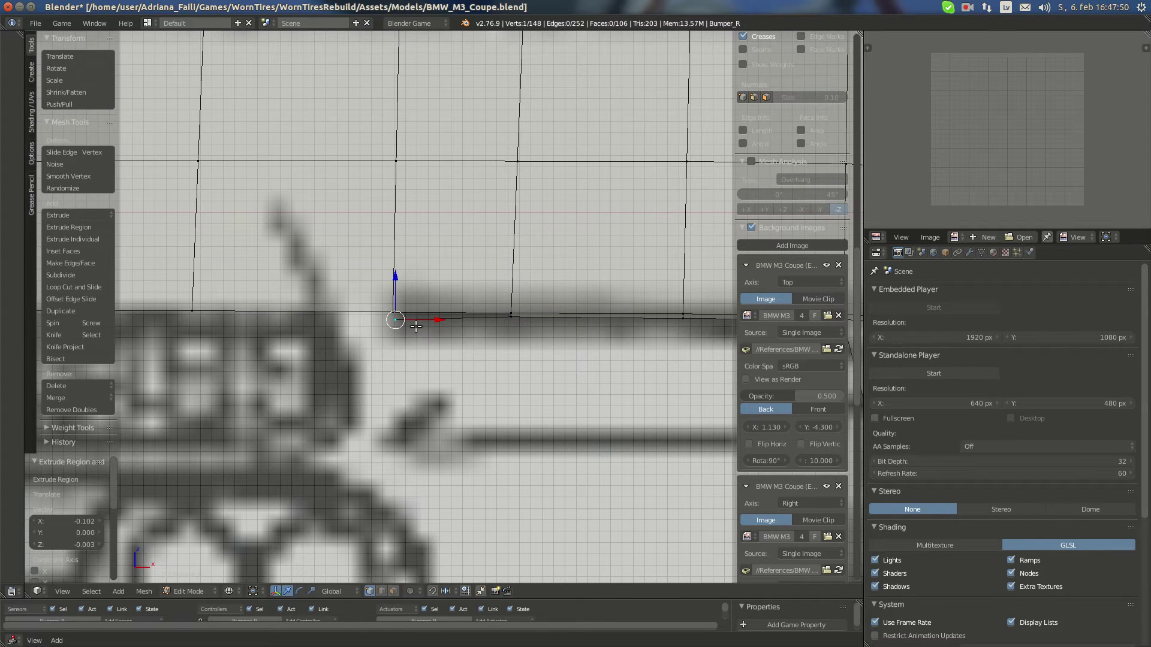
key(g)
key(z)
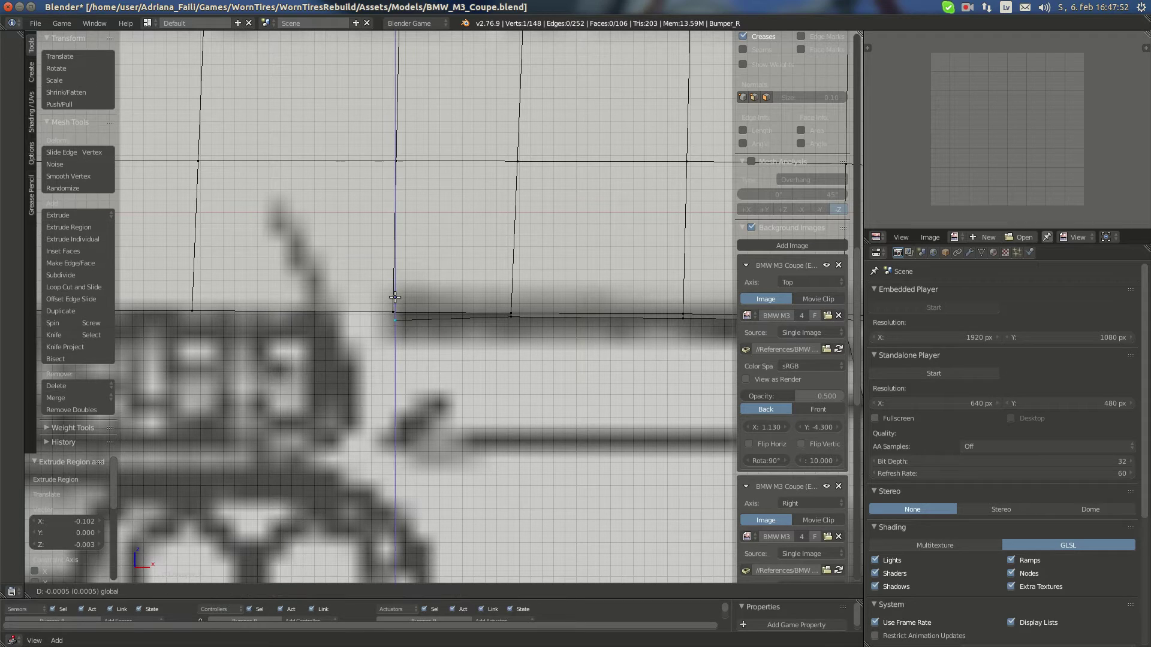
click(394, 302)
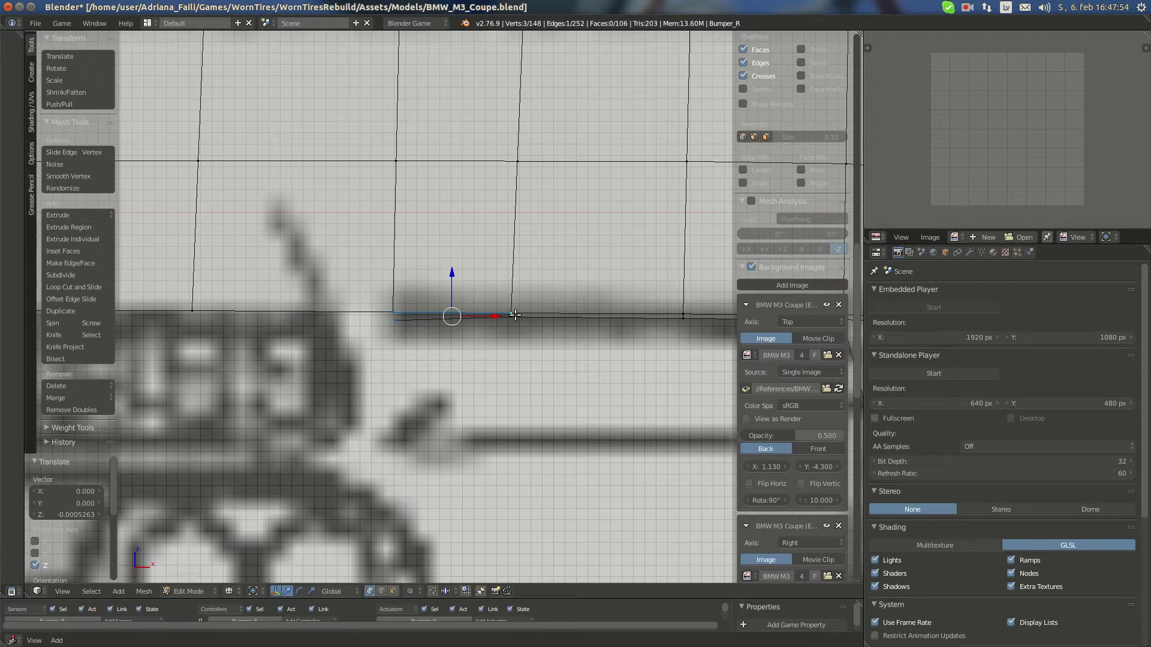
Fill the next strip face up to the bumper edge and shift its new end vertex rearward along Y in side view
key(f)
key(KP_3)
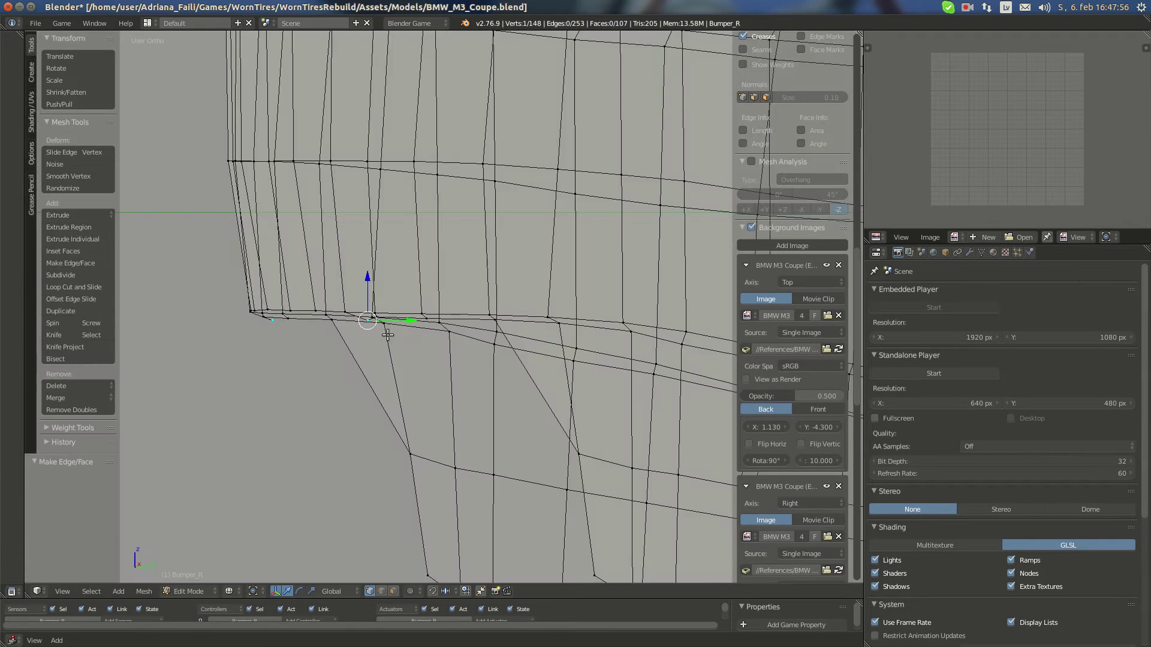
key(g)
key(y)
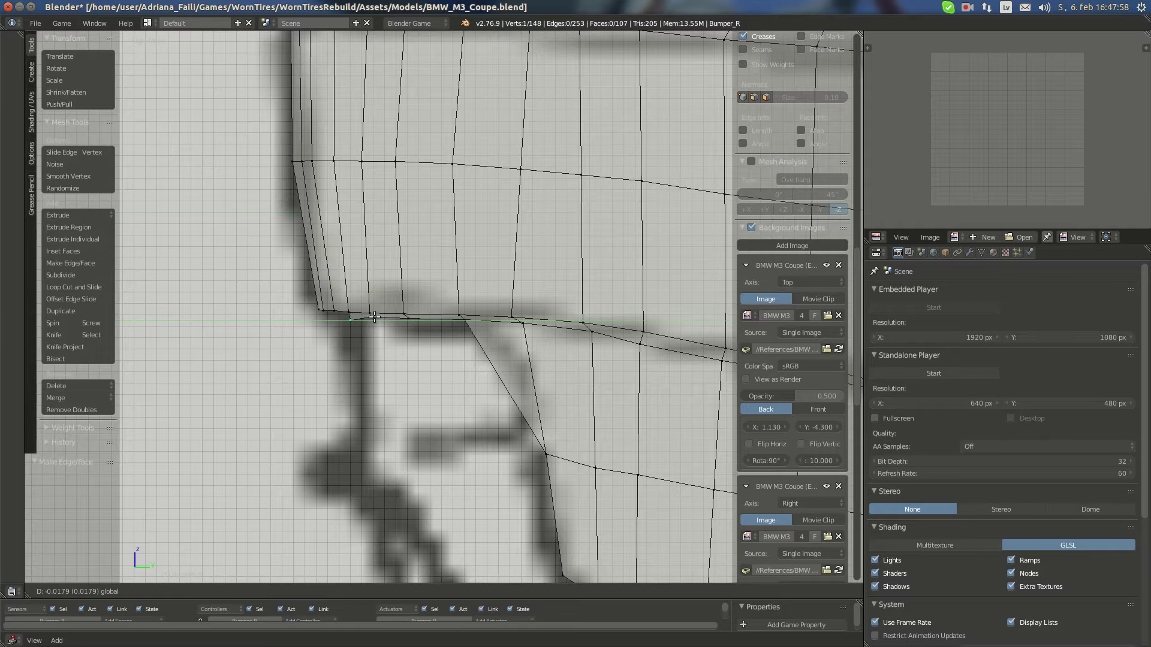
click(381, 317)
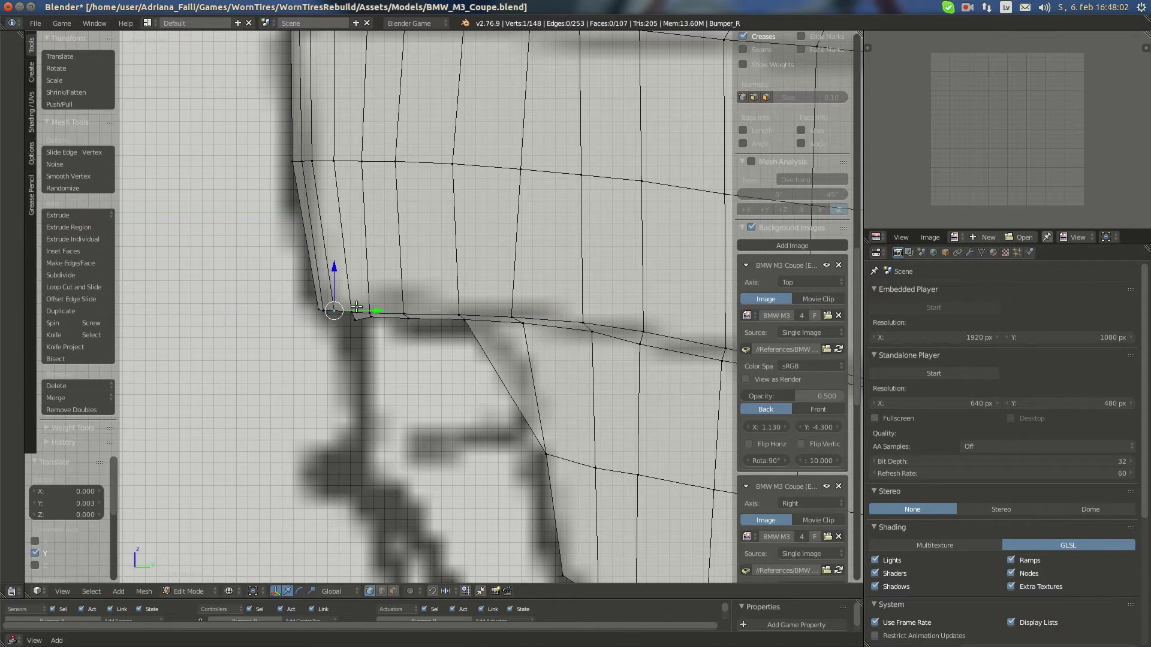
In the rear blueprint view, move the corner panel's upper inner vertex about 0.003 units outward along X and 0.006 down
key(KP_1)
scroll(499, 332, down, 2)
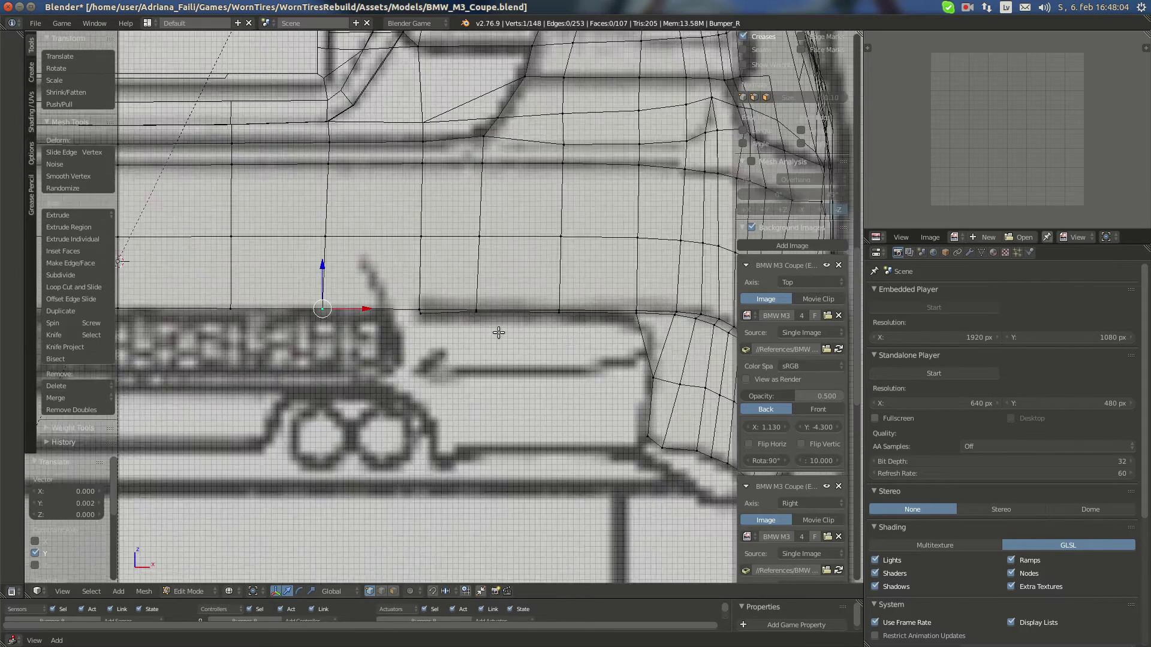
scroll(498, 333, up, 2)
scroll(634, 344, down, 1)
right_click(675, 315)
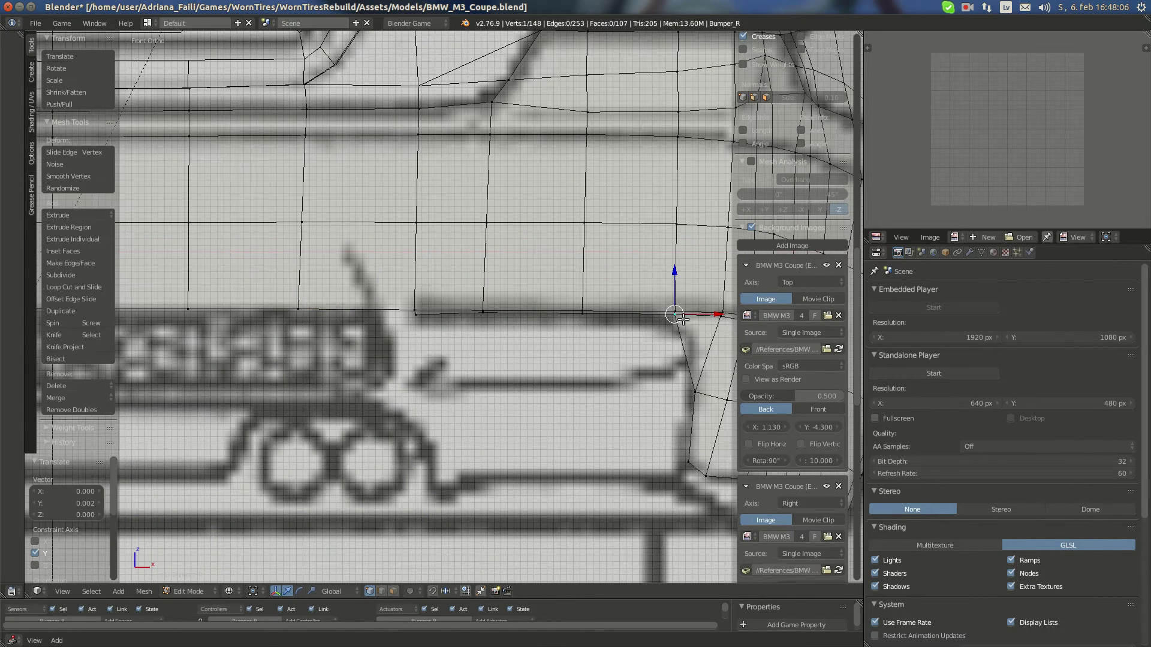
key(g)
click(687, 322)
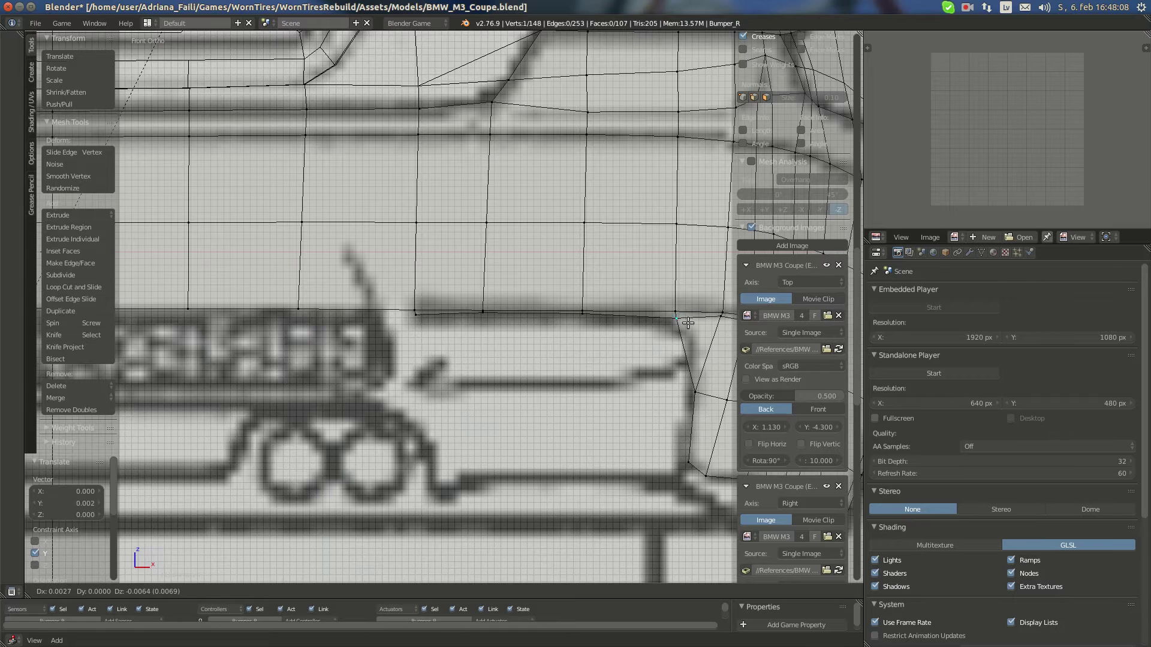
key(KP_Decimal)
Knife-cut the corner panel from its inner edge below the strip up to the neighbouring vertex on the strip's lower edge
right_click(584, 306)
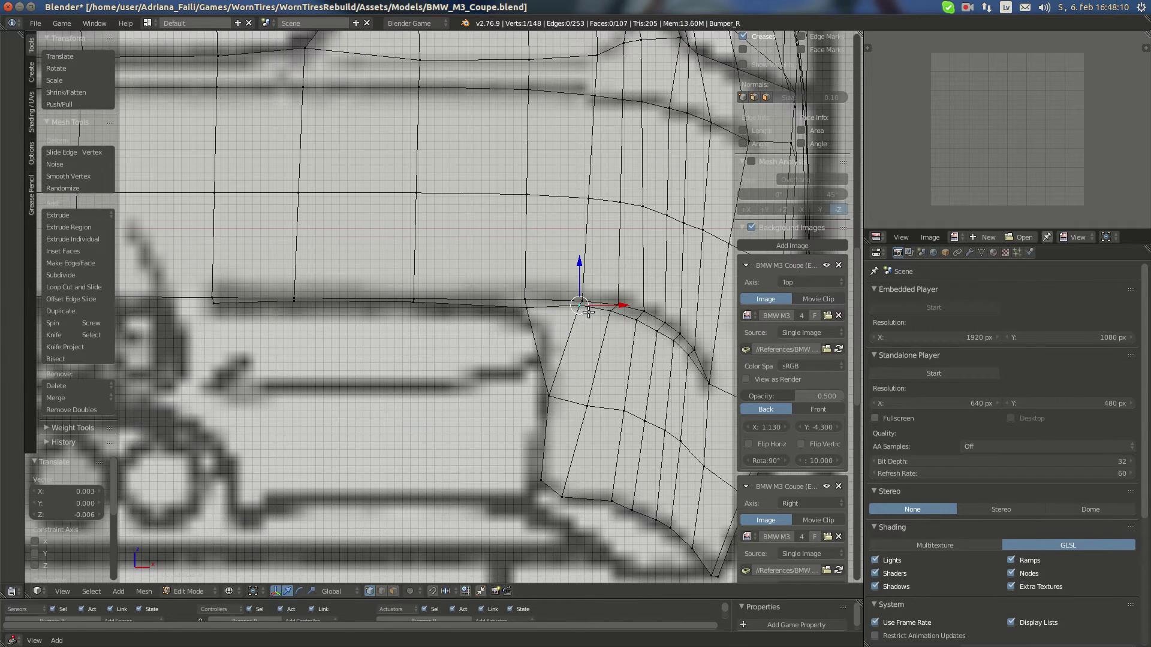
key(a)
key(k)
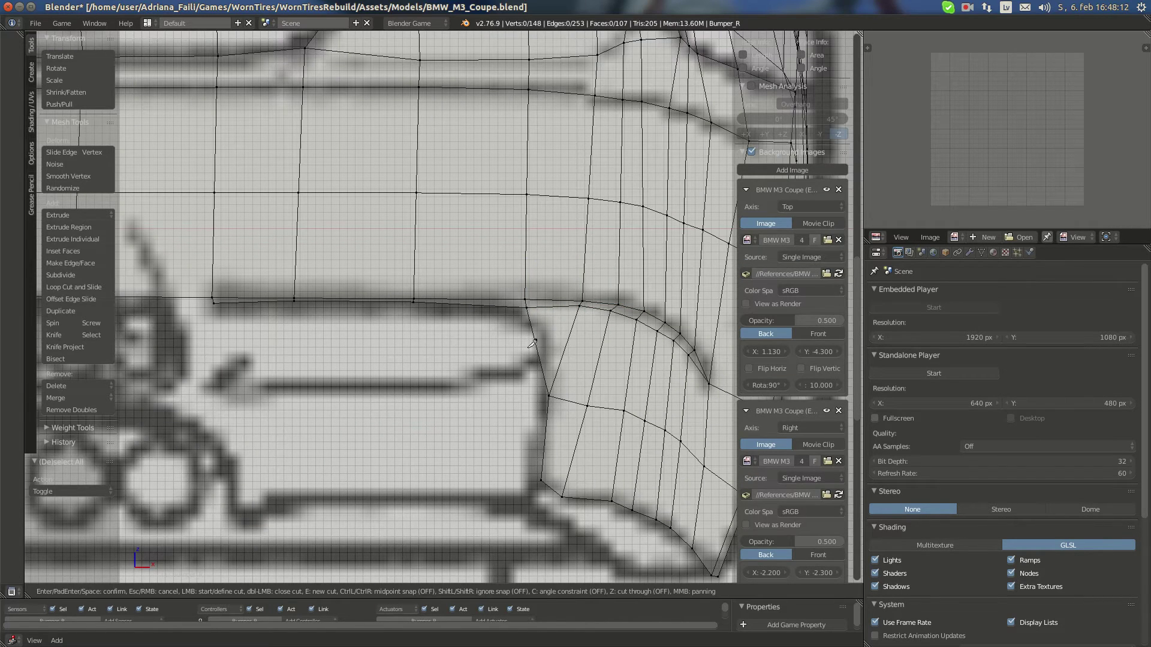
click(534, 341)
click(581, 303)
key(Return)
Move the cut's new vertex about 0.012 units outward and 0.007 up, and the vertex below it about 0.005 inward and 0.002 down
right_click(537, 343)
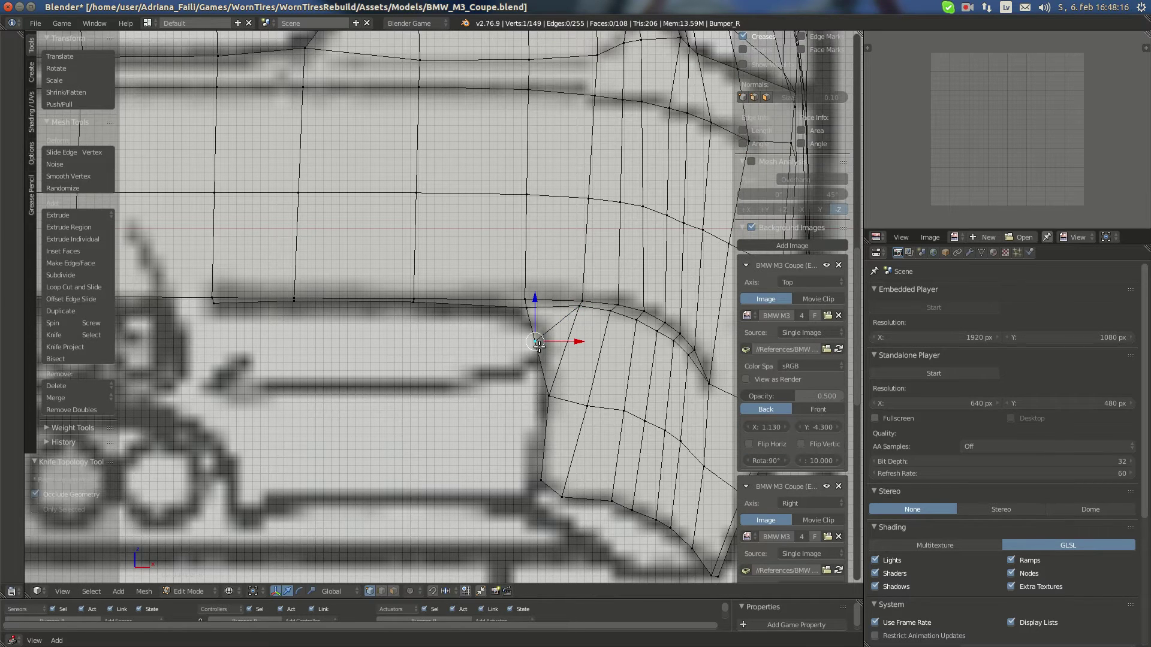
right_drag(538, 345, 548, 340)
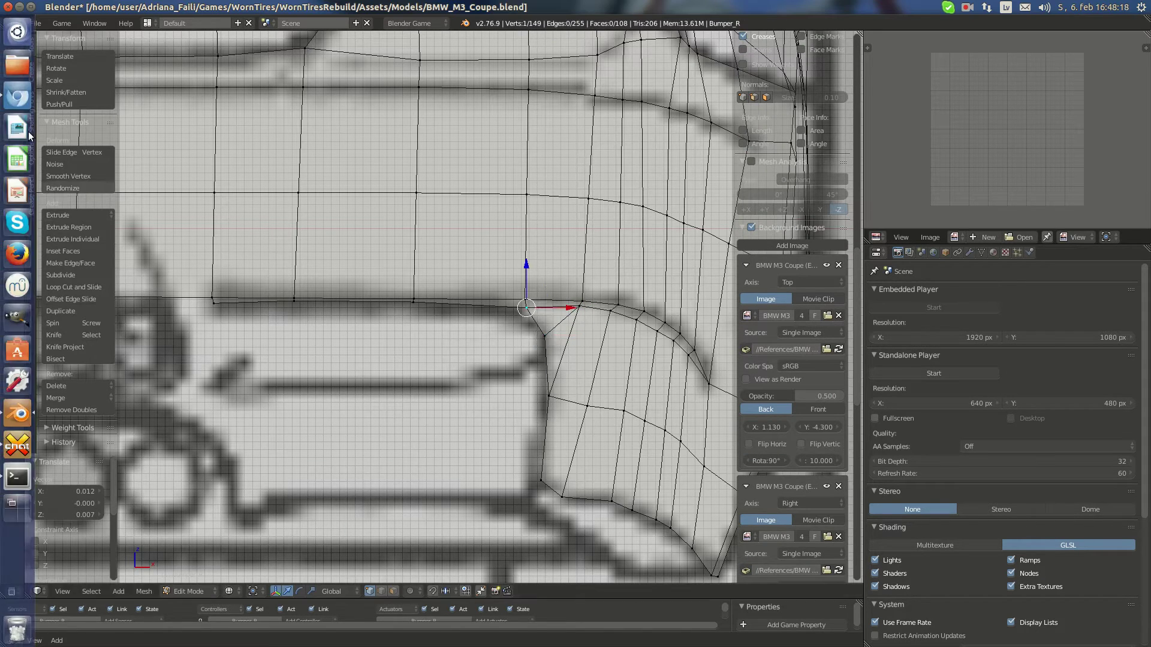
click(13, 99)
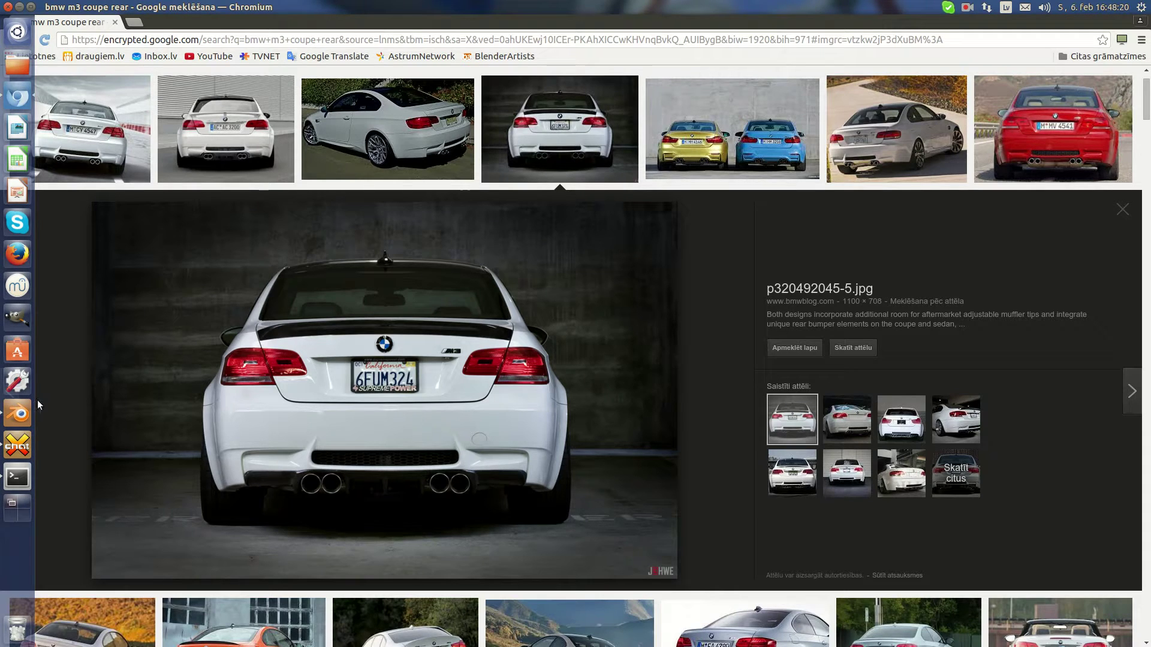
click(18, 412)
right_click(549, 399)
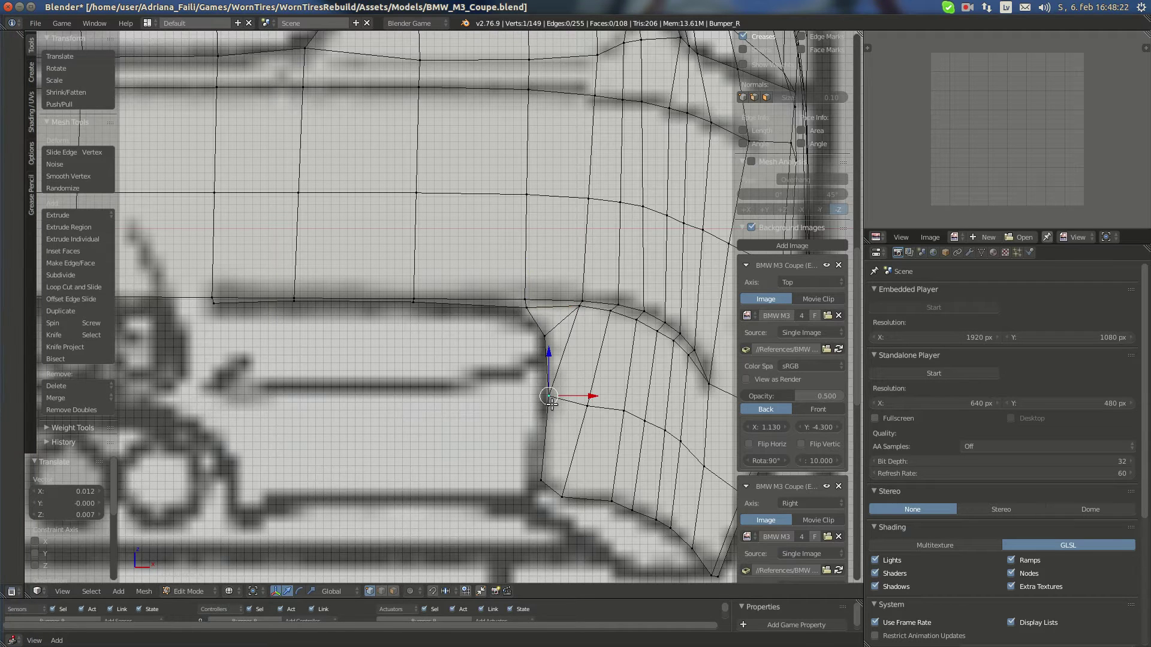
key(g)
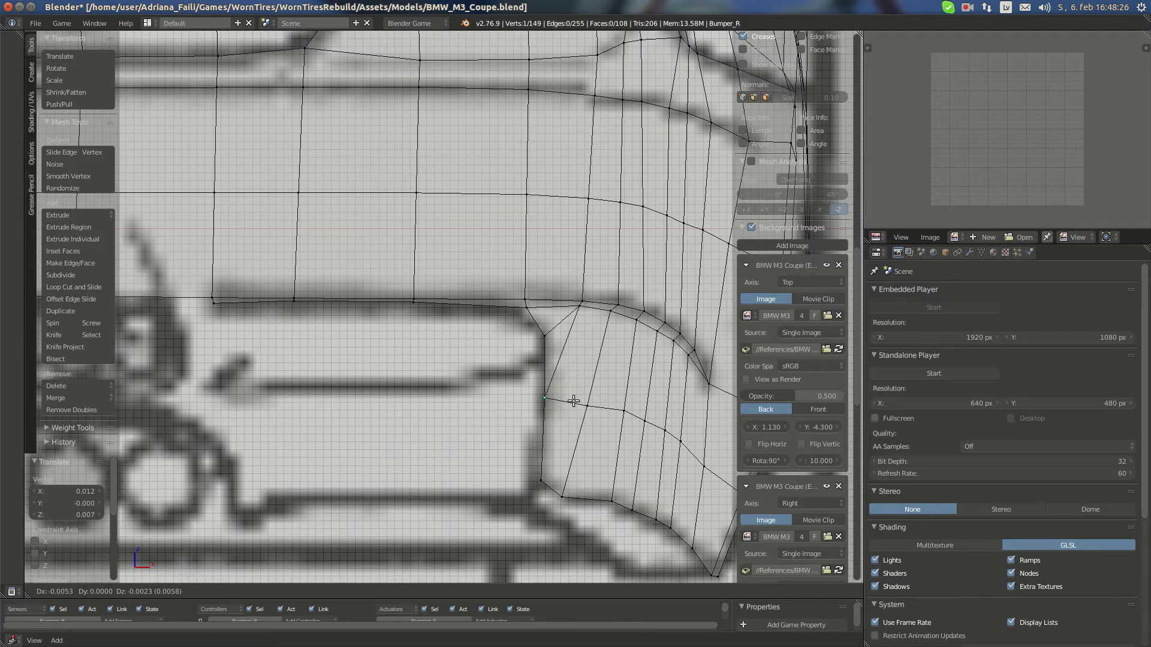
click(573, 401)
Raise the cut vertex about 0.002 units and move the panel's upper inner vertex about 0.01 inward to follow the blueprint's rounded corner
right_click(553, 336)
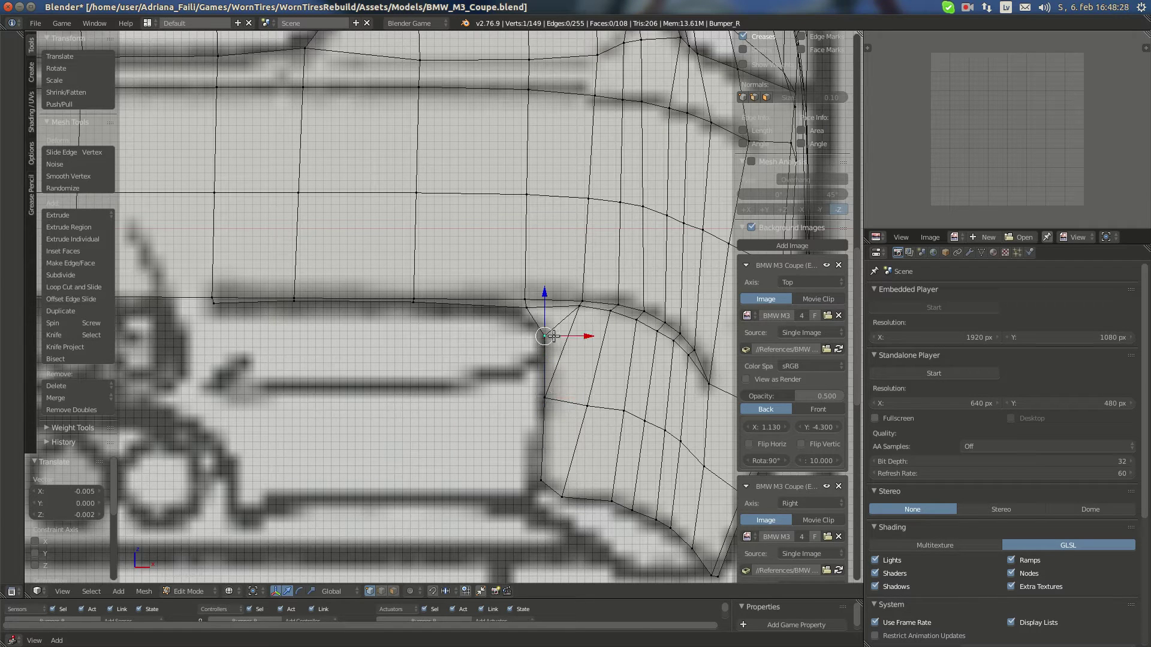
key(g)
click(558, 333)
right_click(530, 313)
key(g)
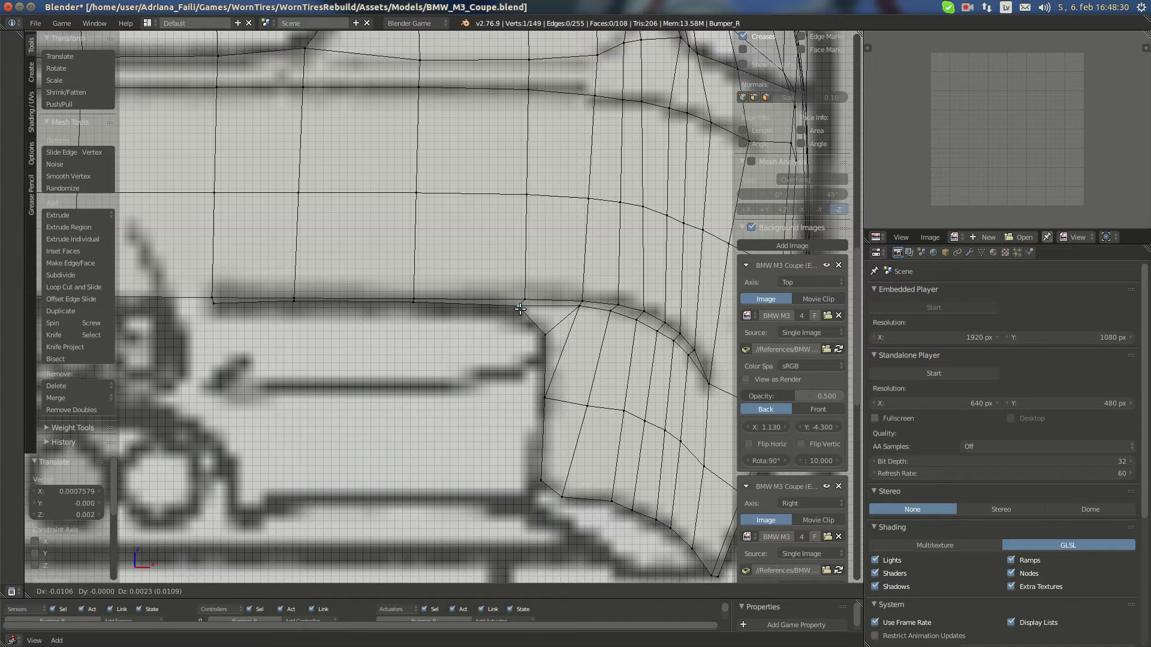
click(521, 308)
Shift the inner-edge vertex below the cut 0.002 units along X and -0.007 along Y, and move the cut vertex forward along Y
right_click(556, 398)
key(g)
click(558, 399)
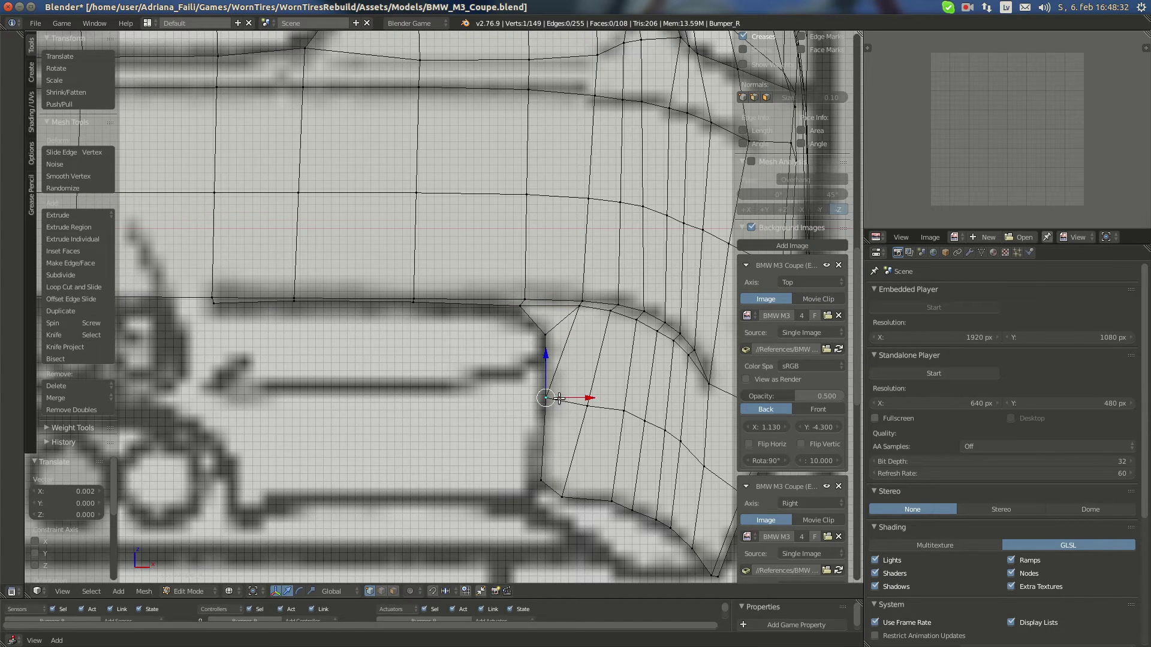
key(KP_3)
drag(542, 396, 539, 396)
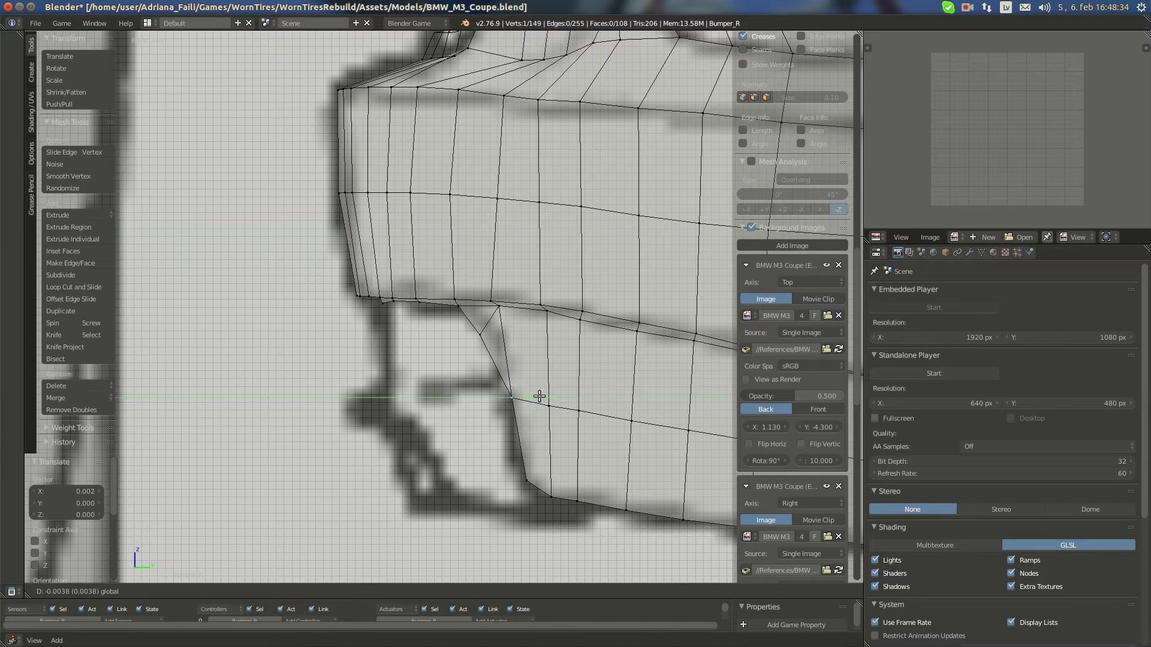
click(532, 395)
right_click(475, 321)
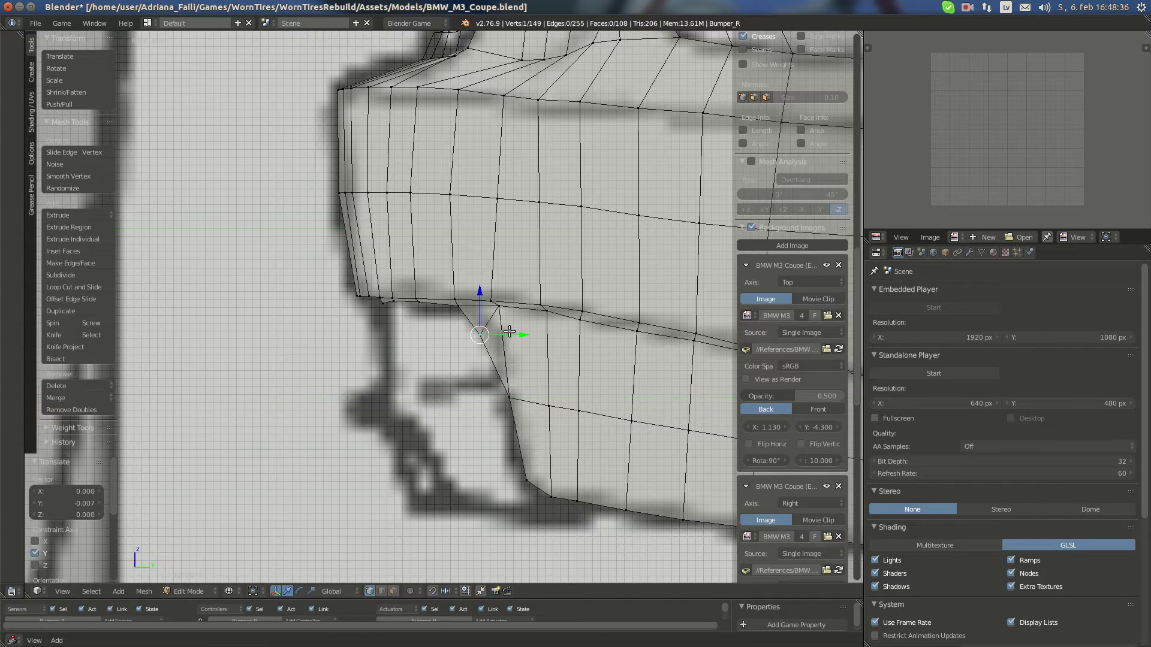
drag(510, 332, 517, 335)
Inspect the bumper's solid shading from the rear in Object Mode and return to editing its wireframe over the rear blueprint
key(z)
key(z)
key(Tab)
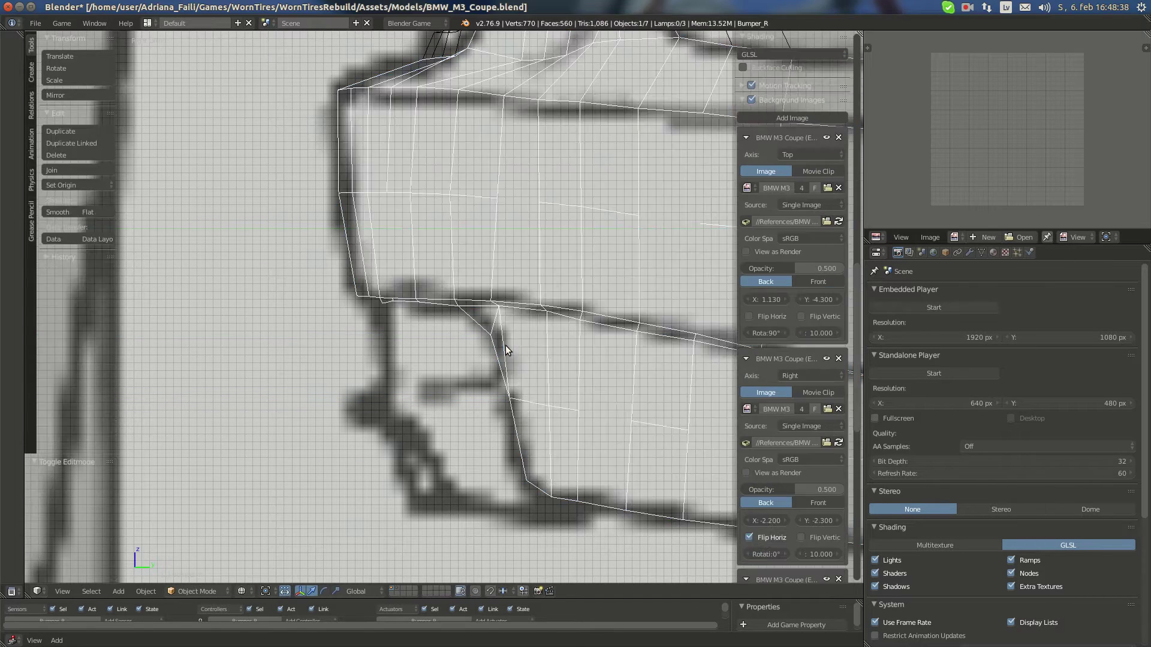
mouse_move(505, 345)
middle_down()
mouse_move(402, 340)
mouse_move(540, 350)
middle_up()
key(z)
key(ctrl+KP_1)
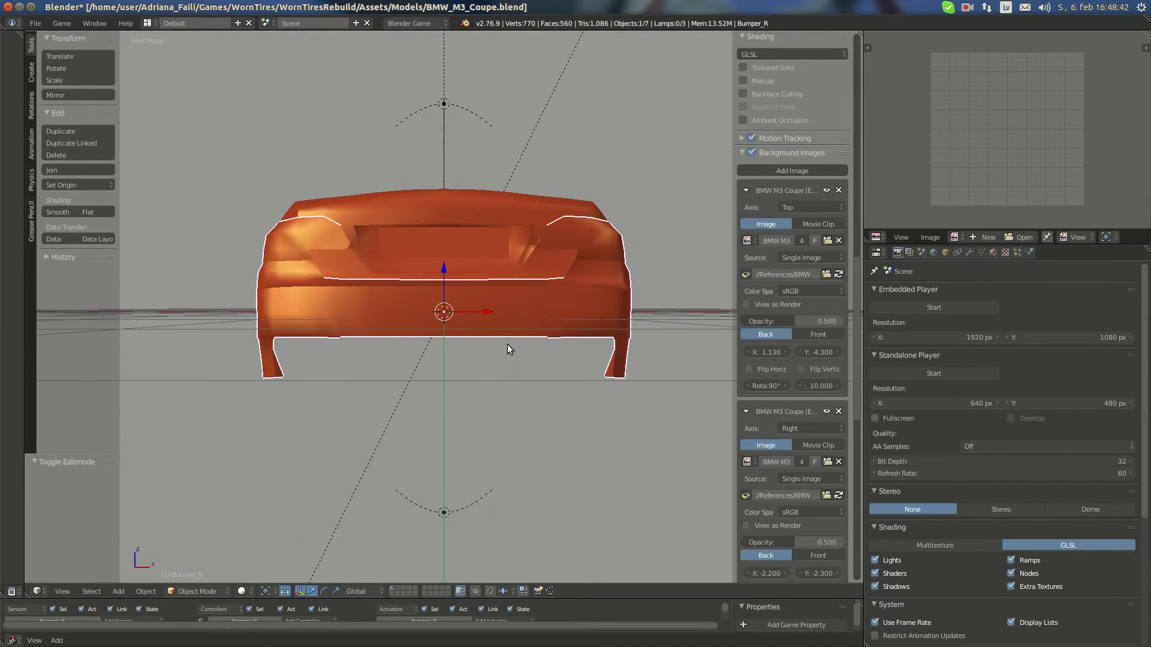
key(KP_5)
key(z)
key(Tab)
scroll(591, 342, up, 6)
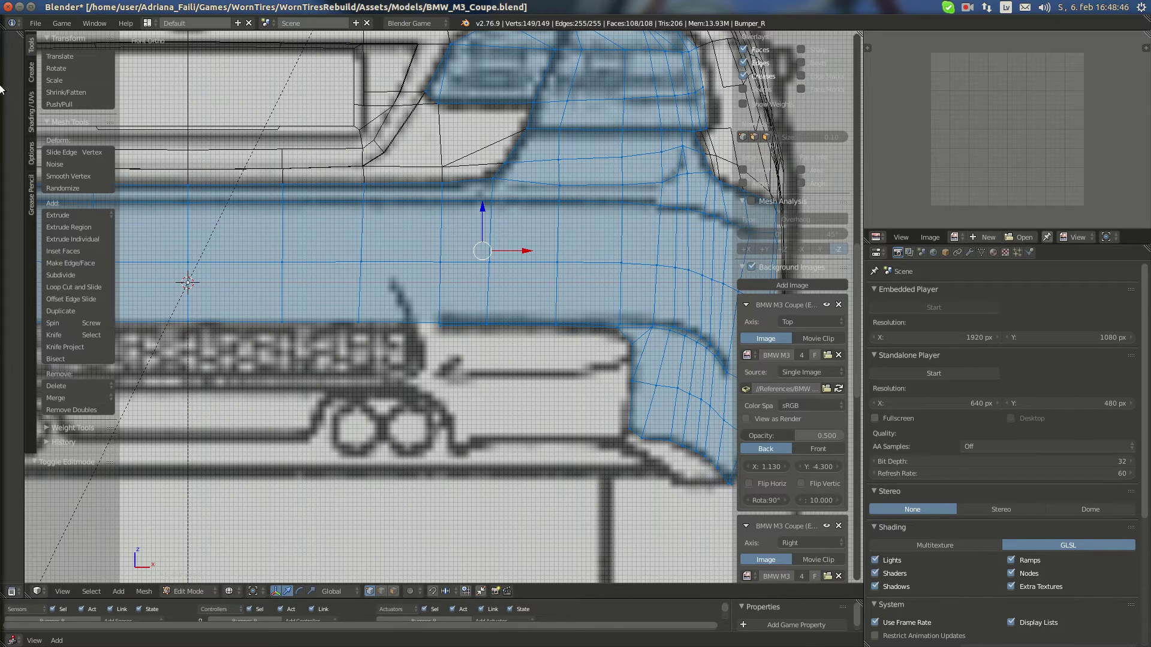
Compare the lower rear bumper and exhaust area in several BMW M3 Coupe photos in Chromium, then return to Blender's rear blueprint
click(18, 98)
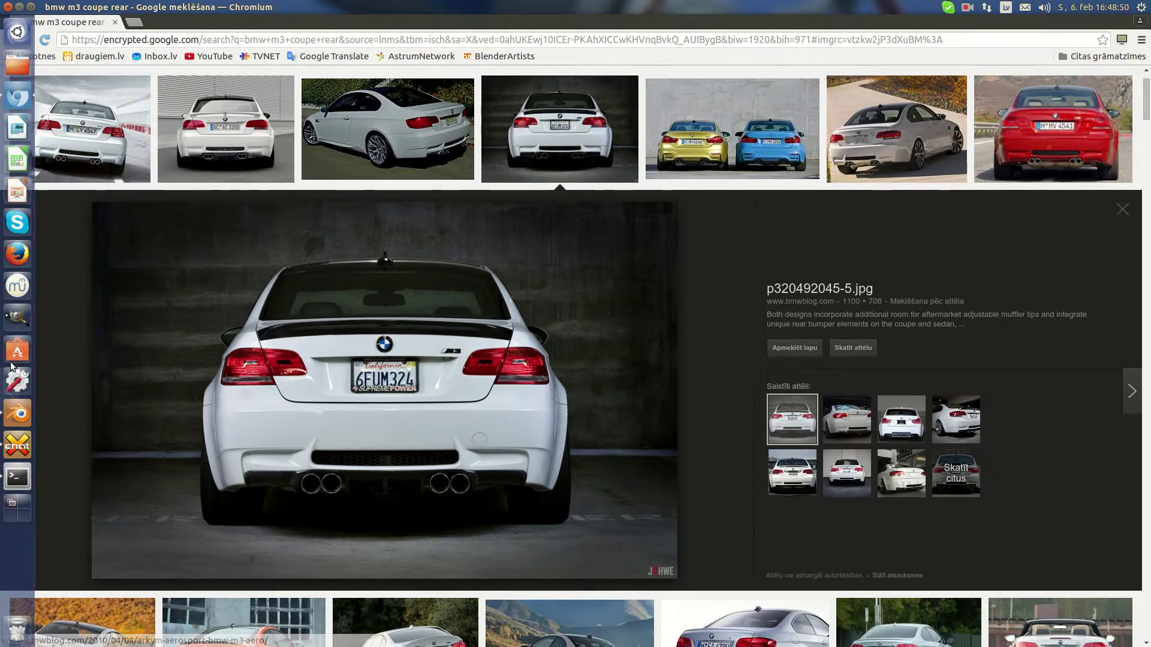
click(17, 414)
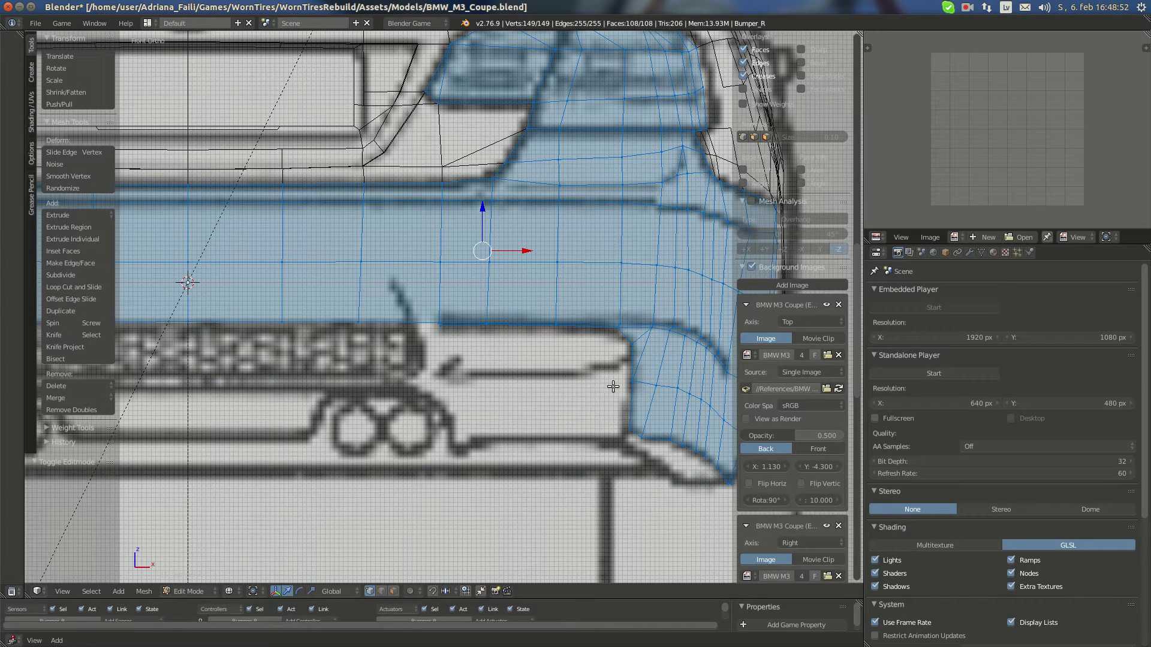
click(17, 96)
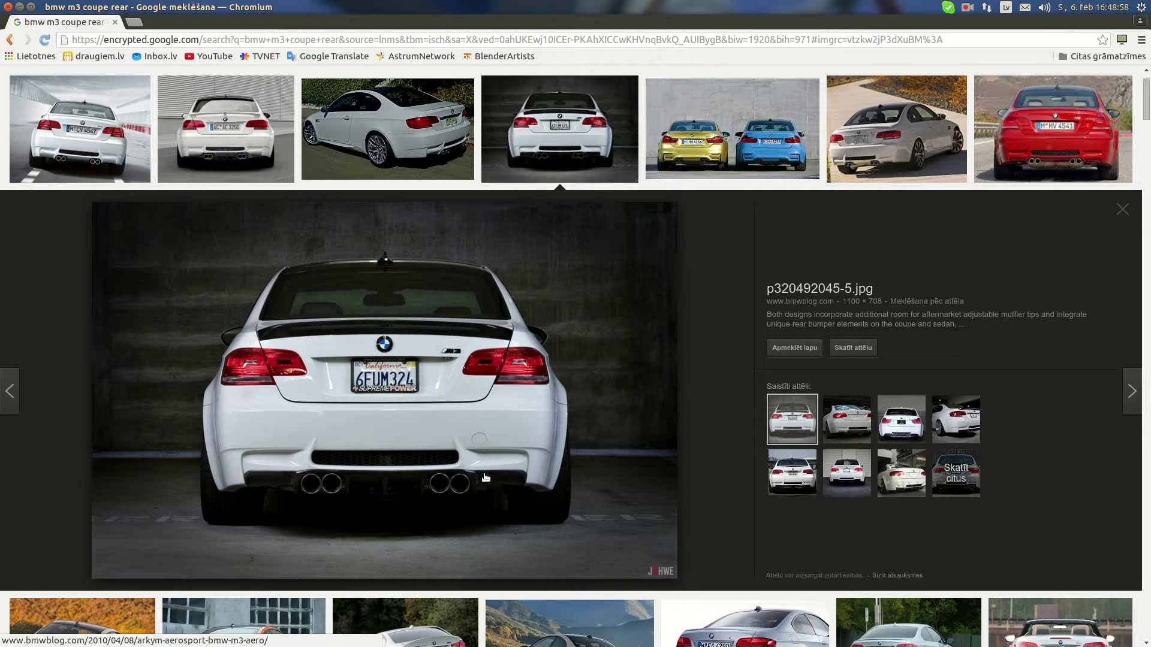
click(75, 144)
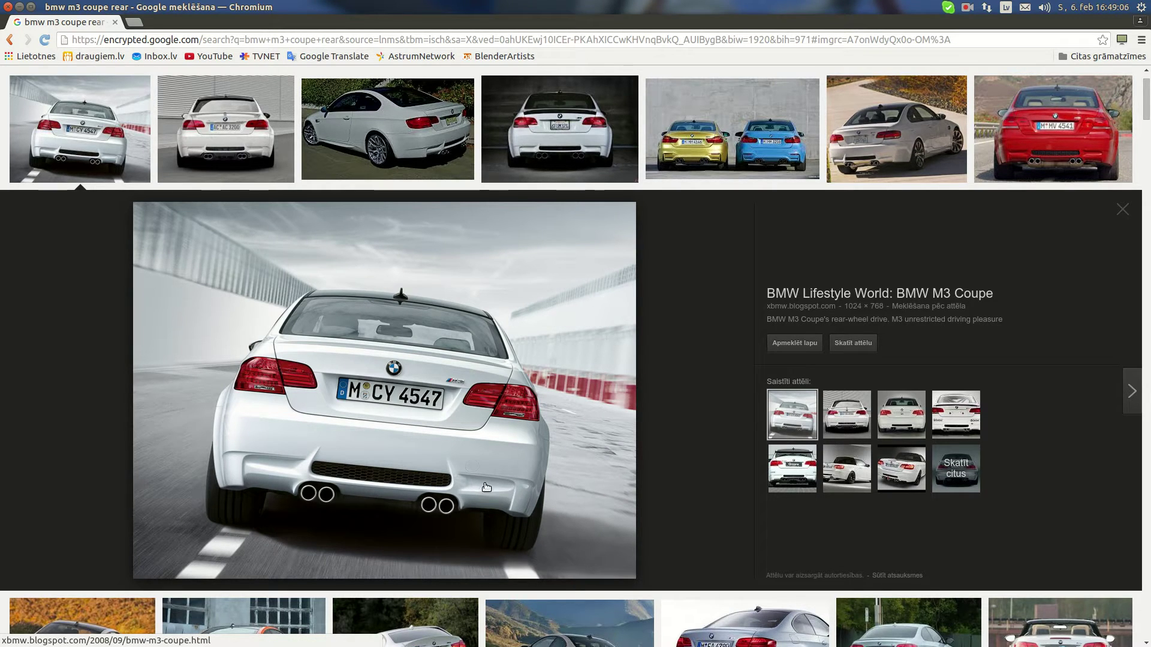
click(348, 156)
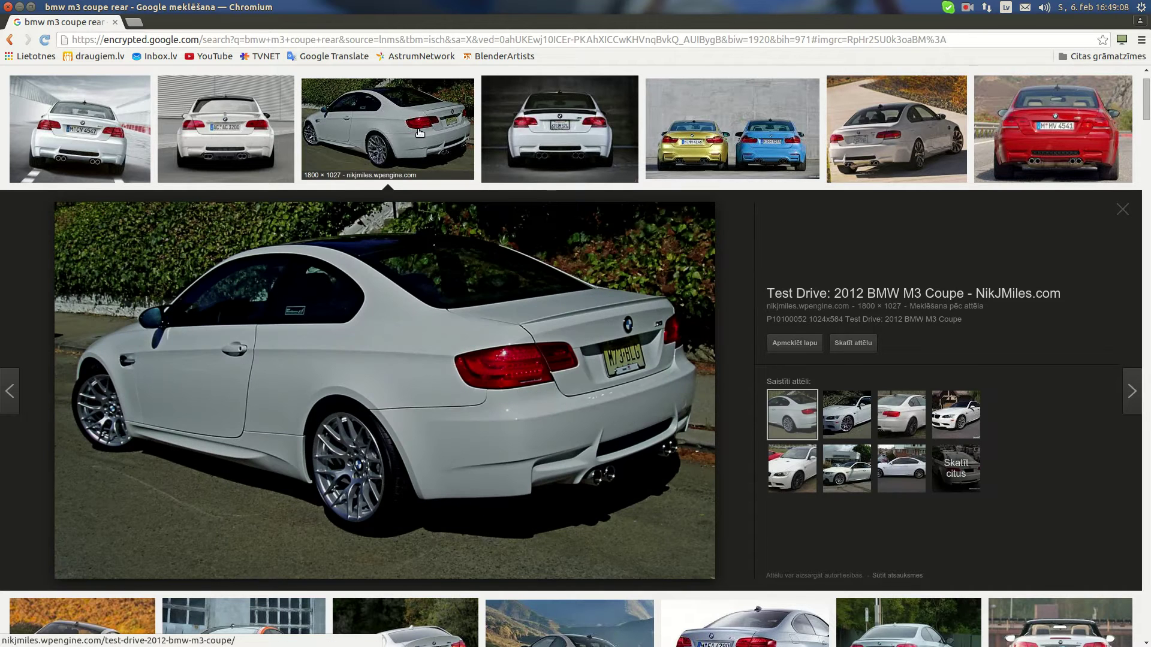
click(262, 138)
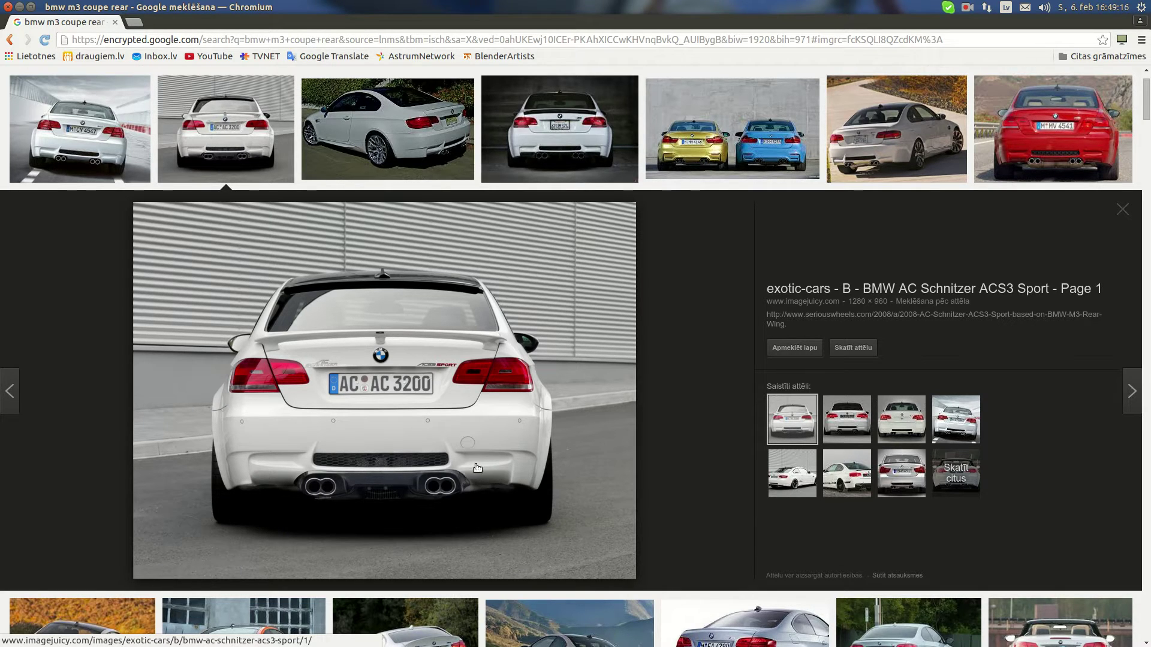
mouse_move(2, 374)
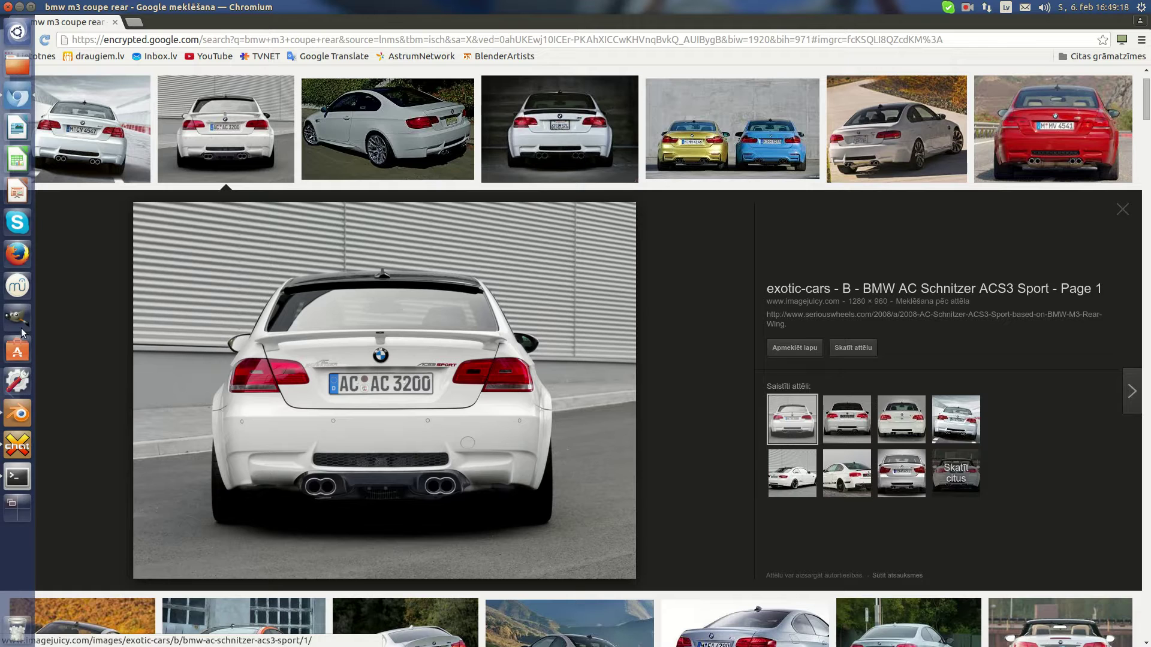
click(18, 412)
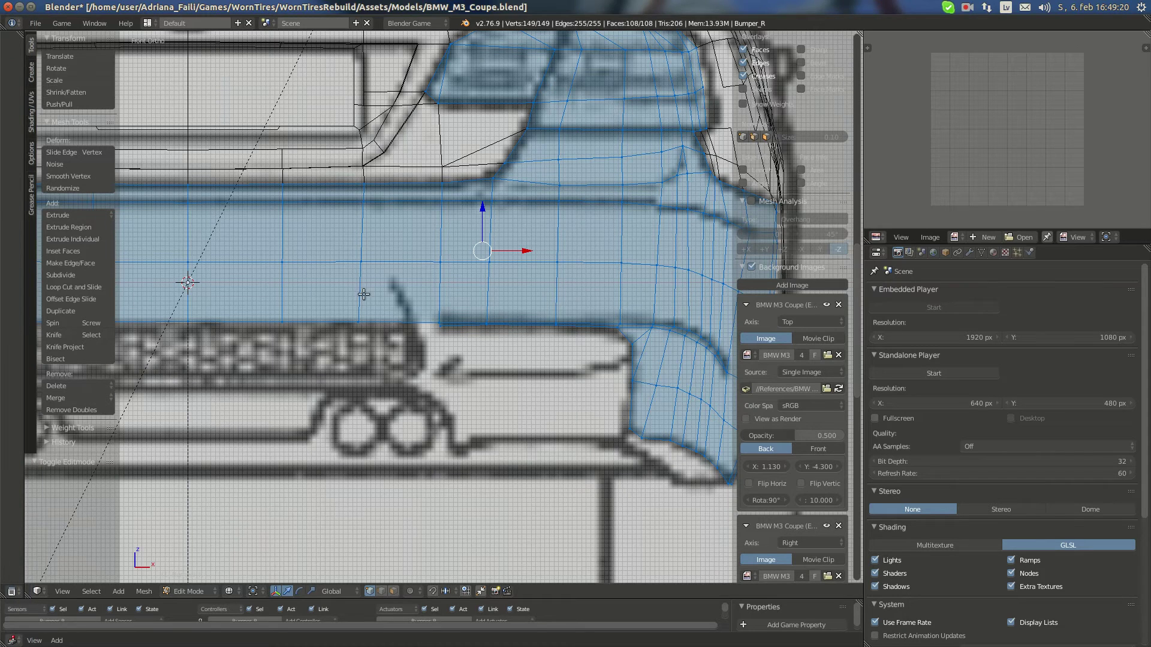
mouse_move(9, 101)
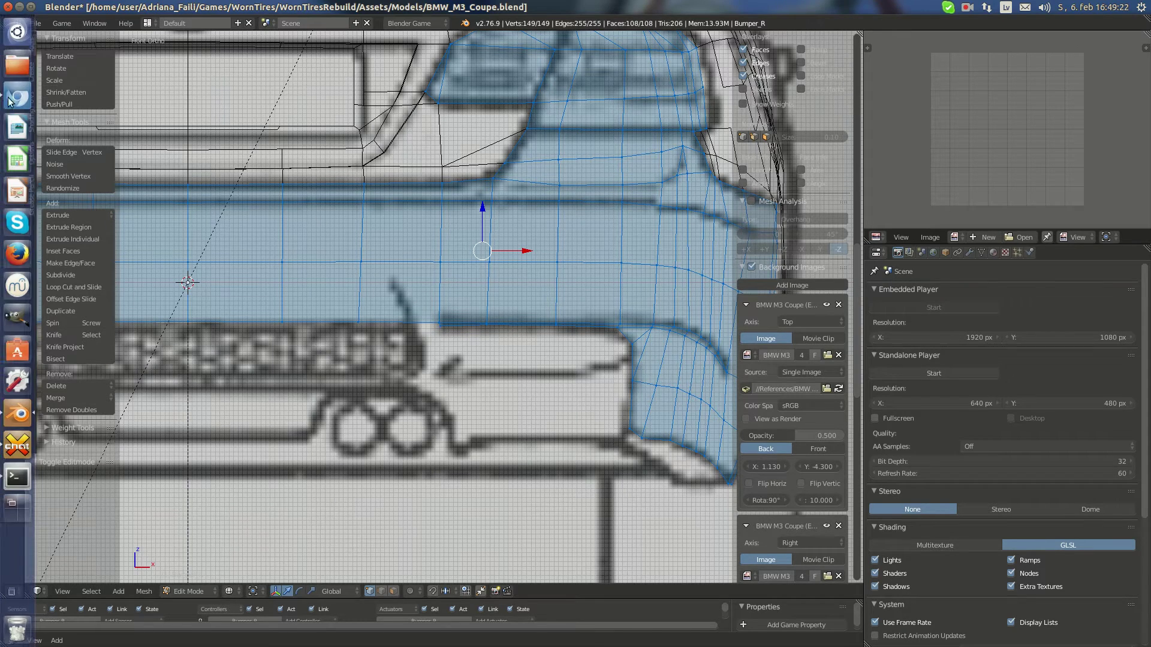
click(9, 101)
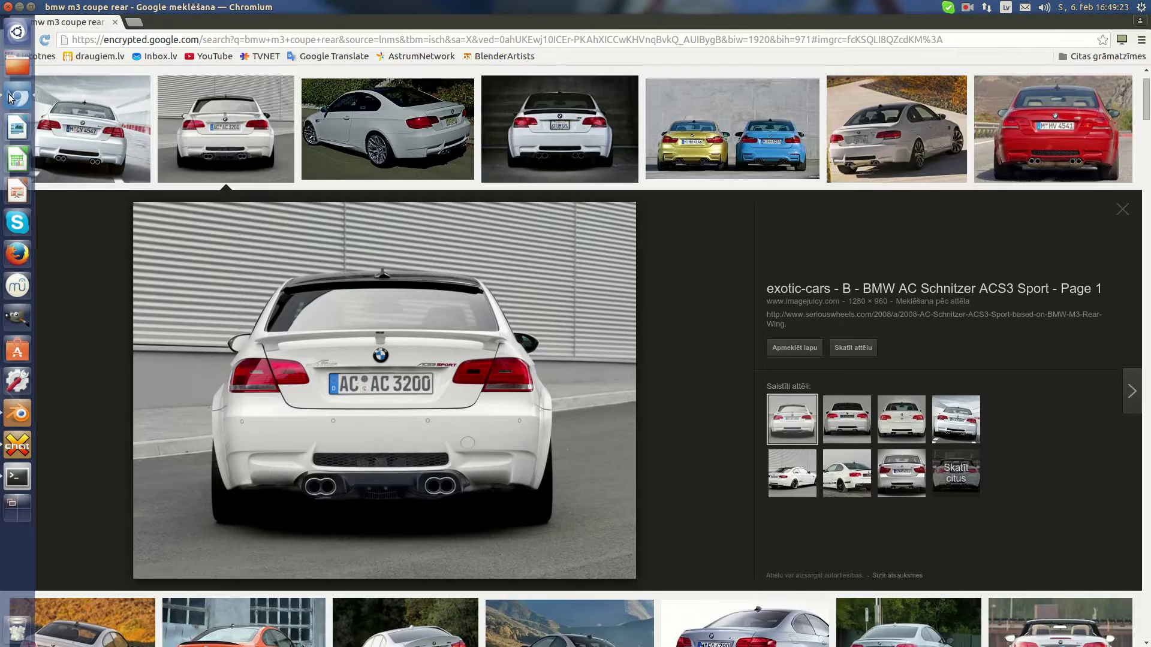
click(18, 412)
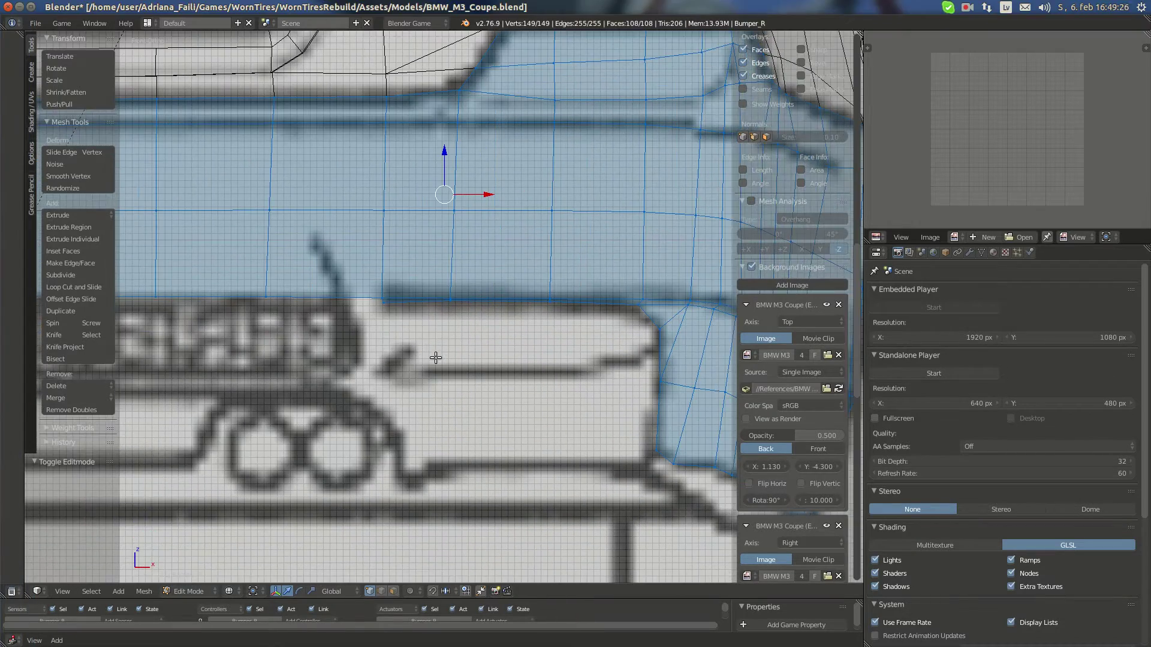
Select the five lower-edge vertices from the grille's end to the rounded corner and extrude them -0.012 along X and -0.014 along Z
right_click(379, 300)
shift+right_click(449, 298)
shift+right_click(545, 300)
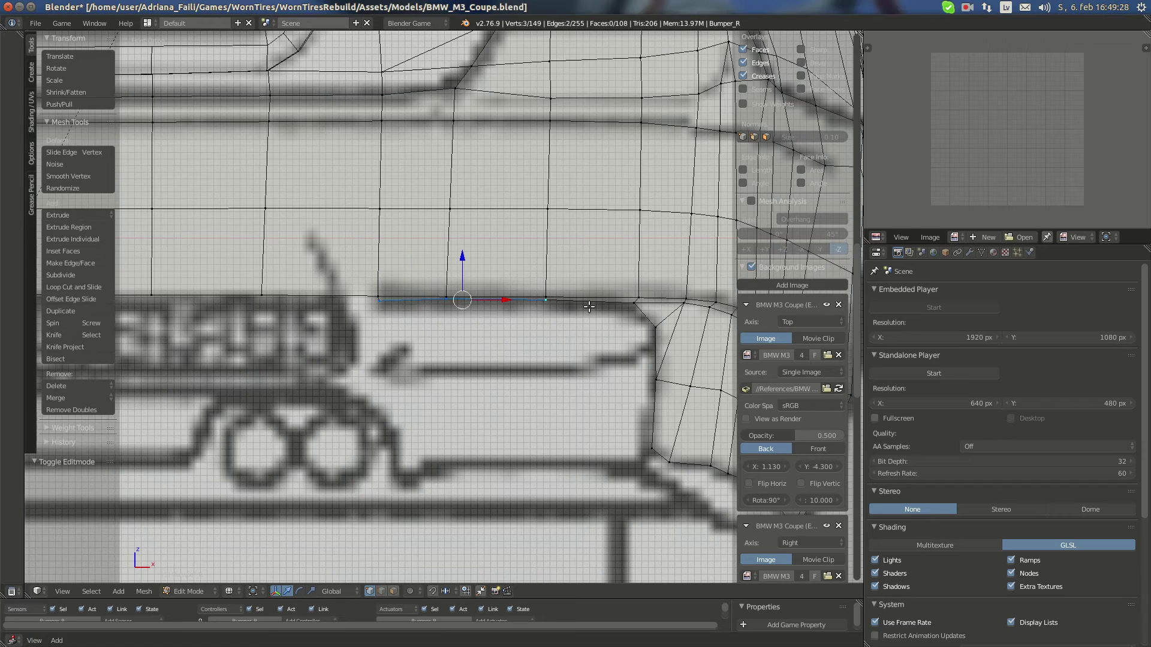
shift+right_click(636, 303)
shift+right_click(656, 324)
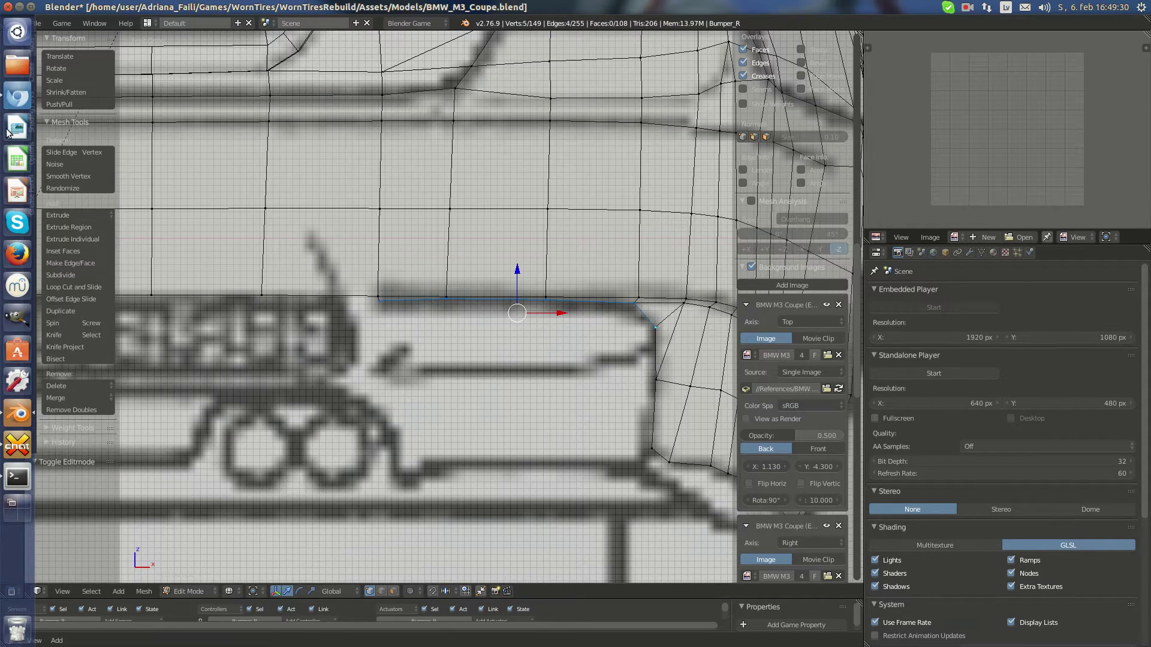
click(5, 97)
click(18, 419)
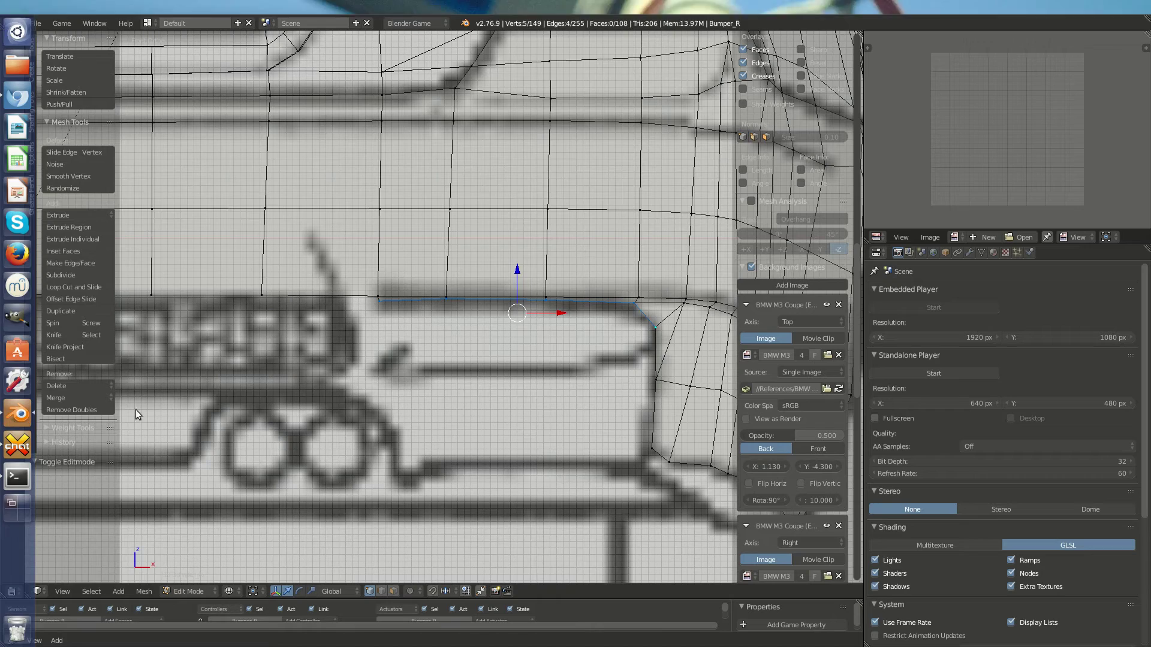
key(g)
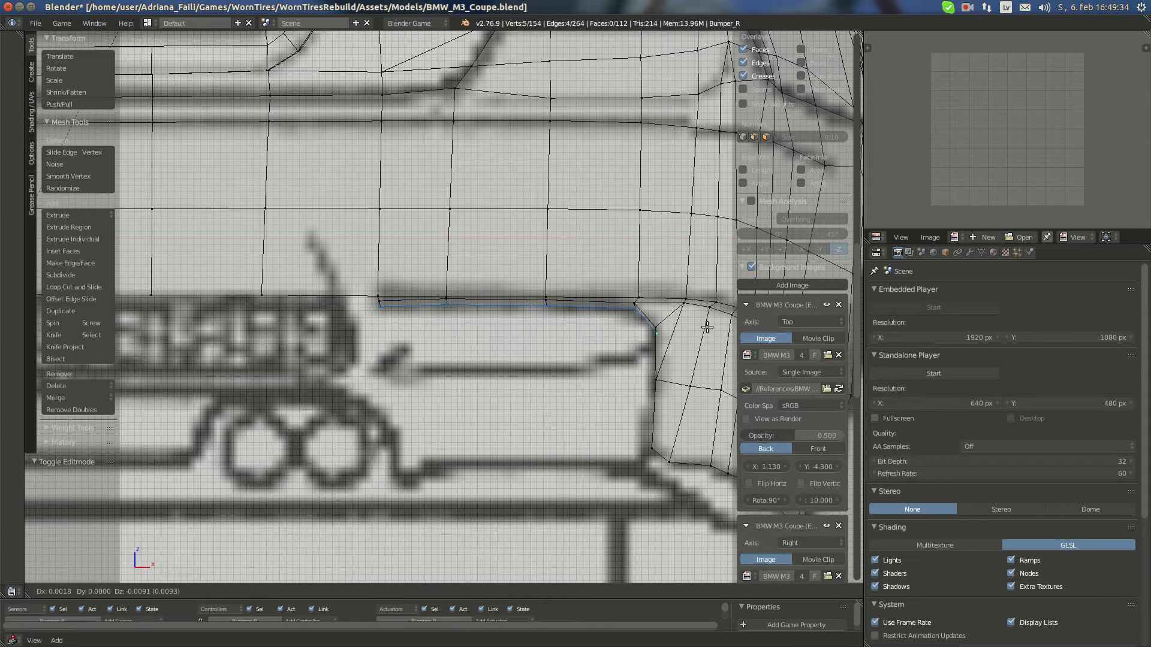
click(699, 329)
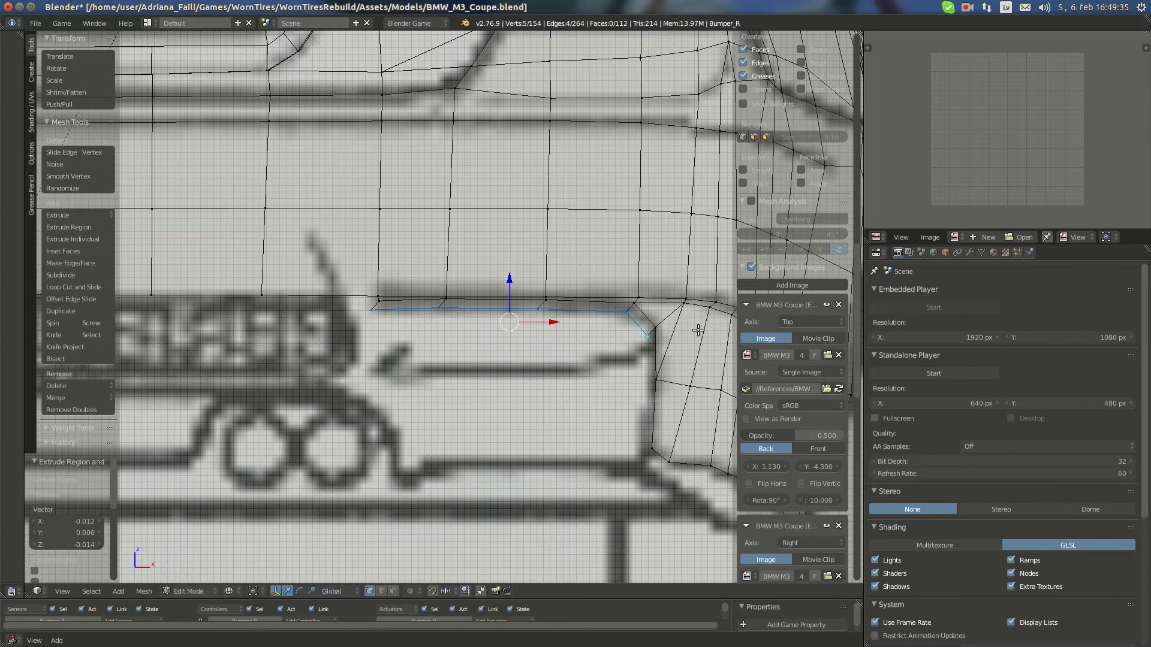
Scale the extruded edge to 0.752 and adjust its height along Z, checking the rear reference photo in Chromium
click(655, 309)
click(18, 95)
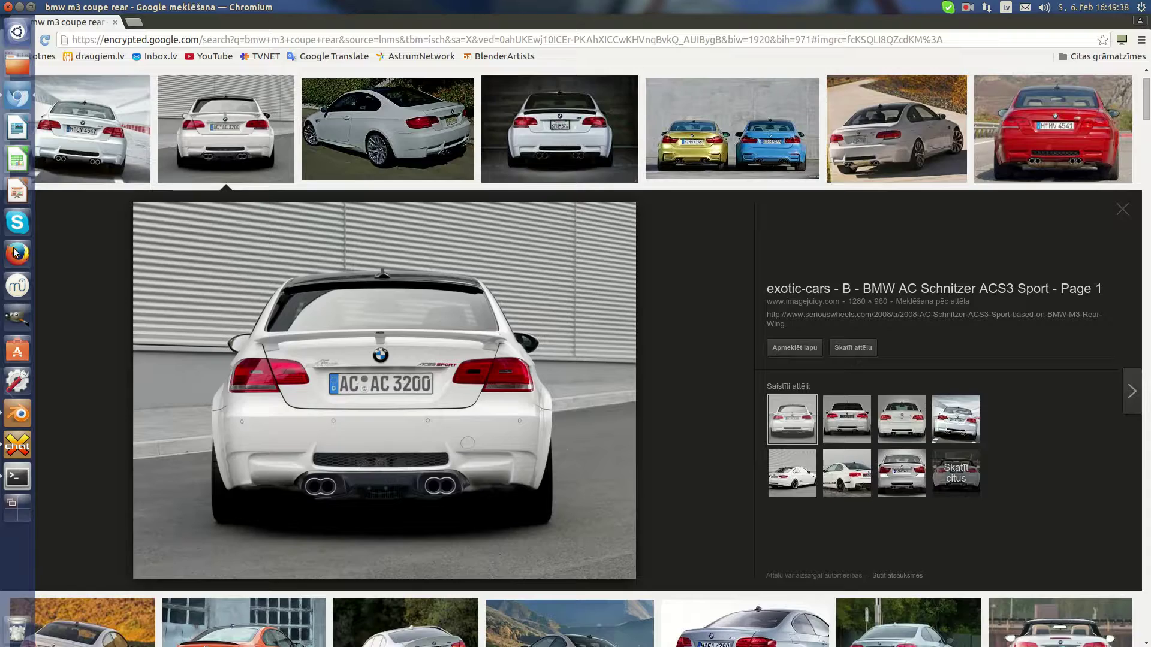
click(18, 414)
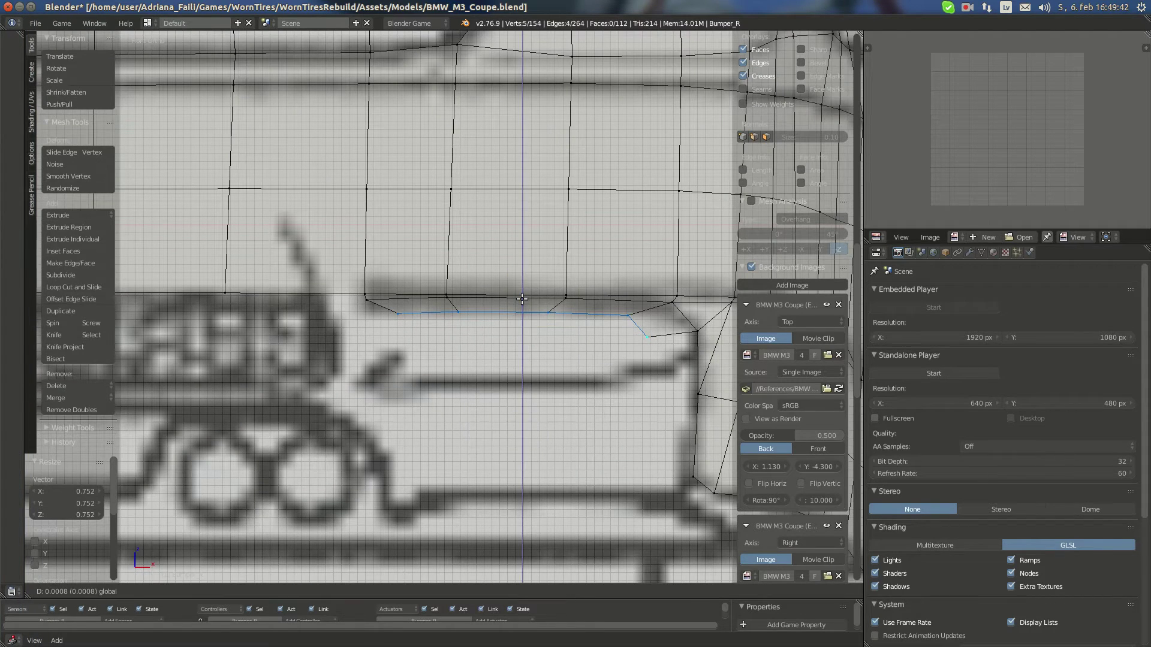
click(18, 96)
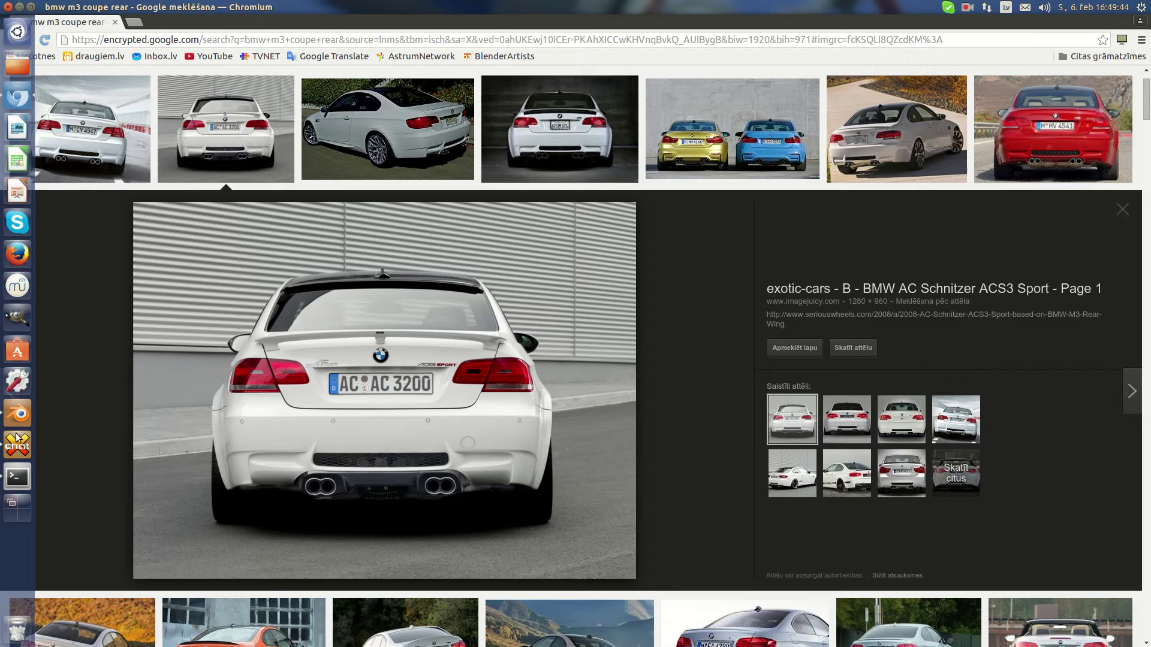
click(15, 415)
key(a)
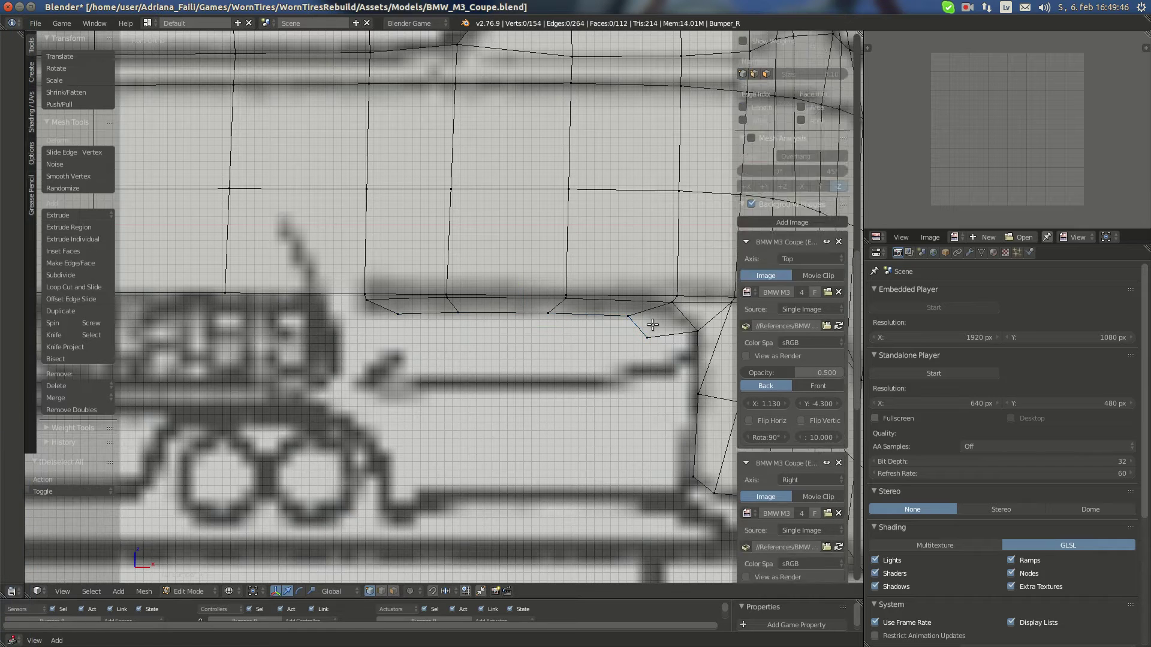
Move the new corner vertex 0.017 along X and 0.002 up, its inner neighbour 0.005 along X and -0.002 along Z, and nudge the middle vertex
right_click(632, 318)
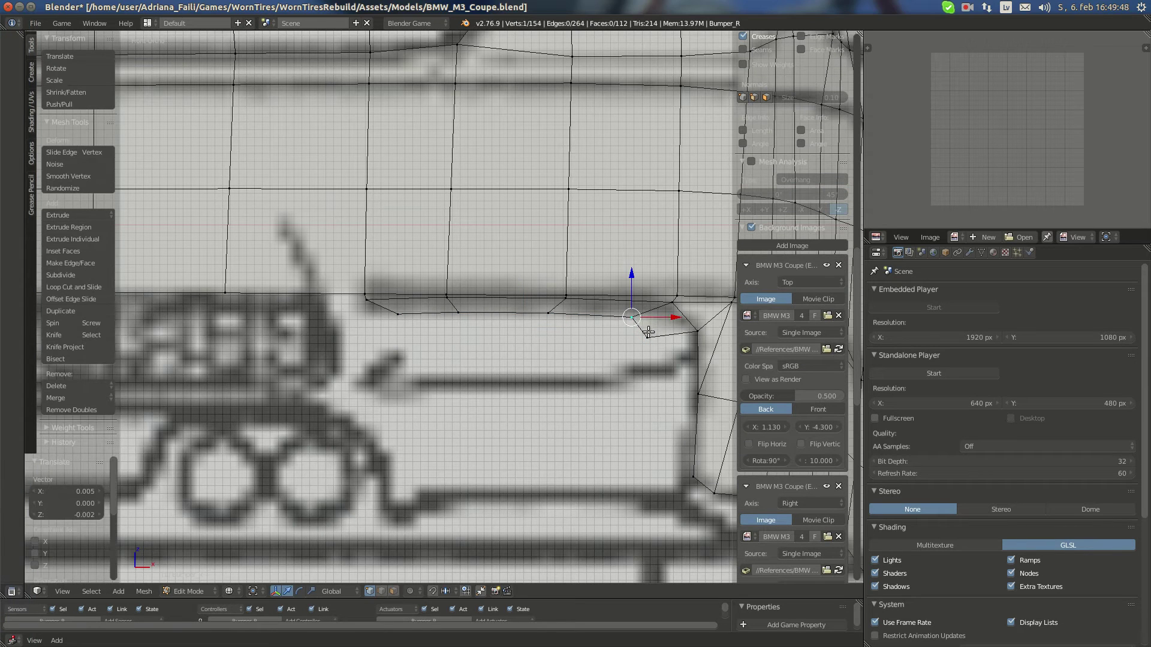
key(g)
click(664, 331)
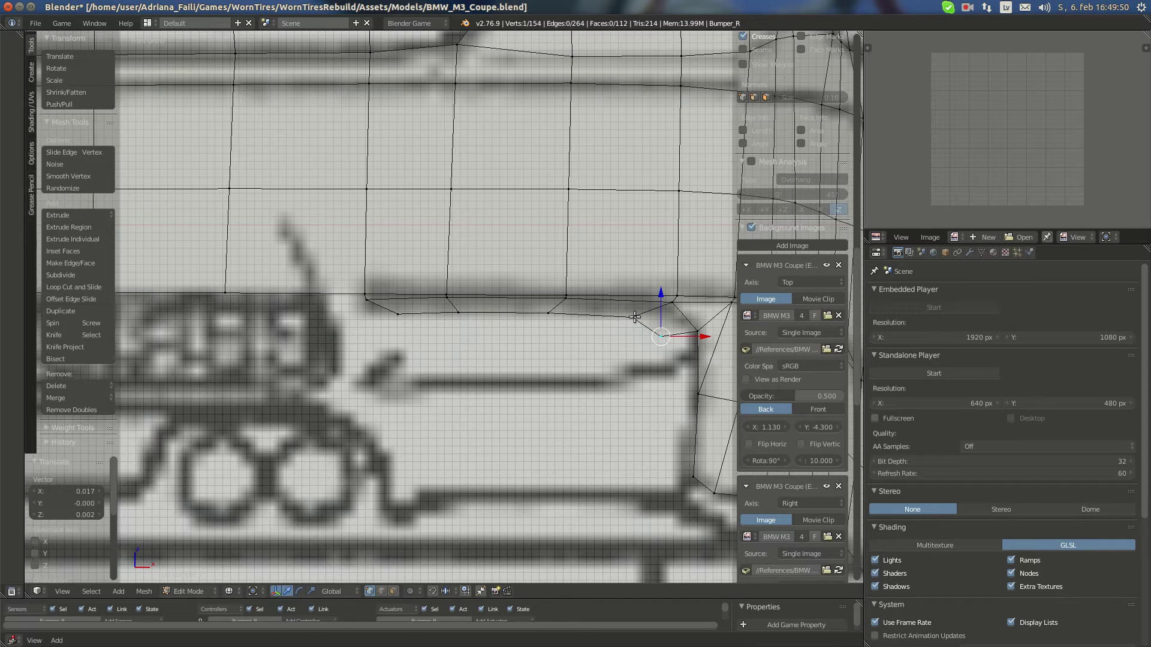
right_click(549, 314)
key(g)
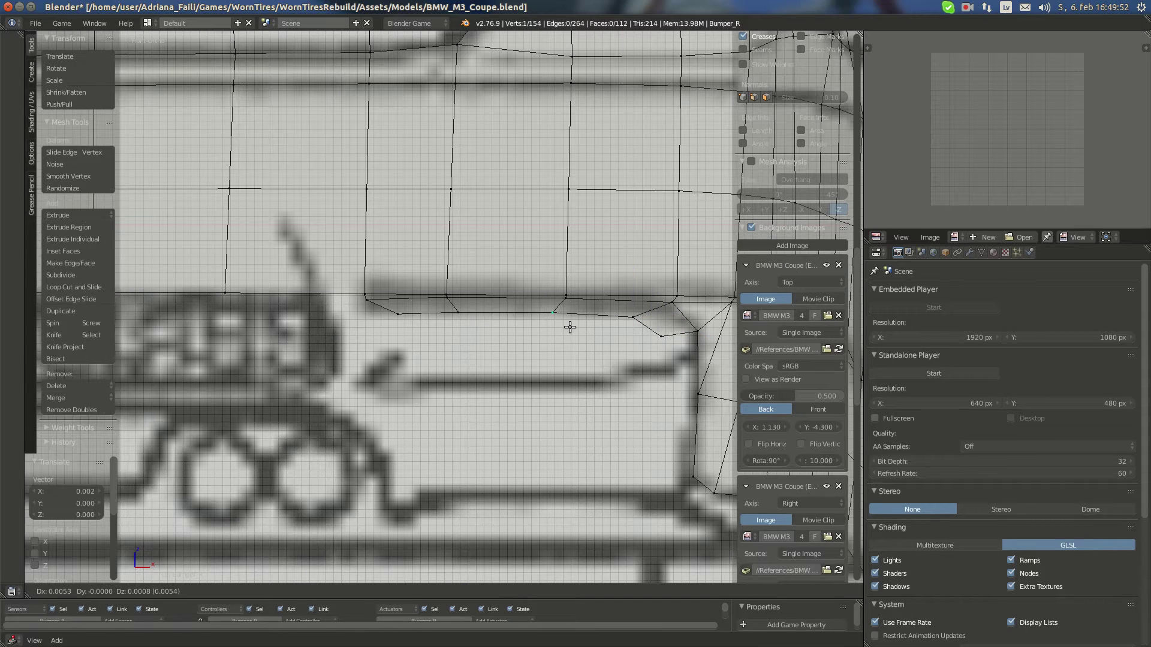
click(569, 327)
Move the strip's innermost vertex 0.016 along X and -0.013 along Z, check the reference photo, and raise it 0.015 along Z
right_click(398, 314)
key(g)
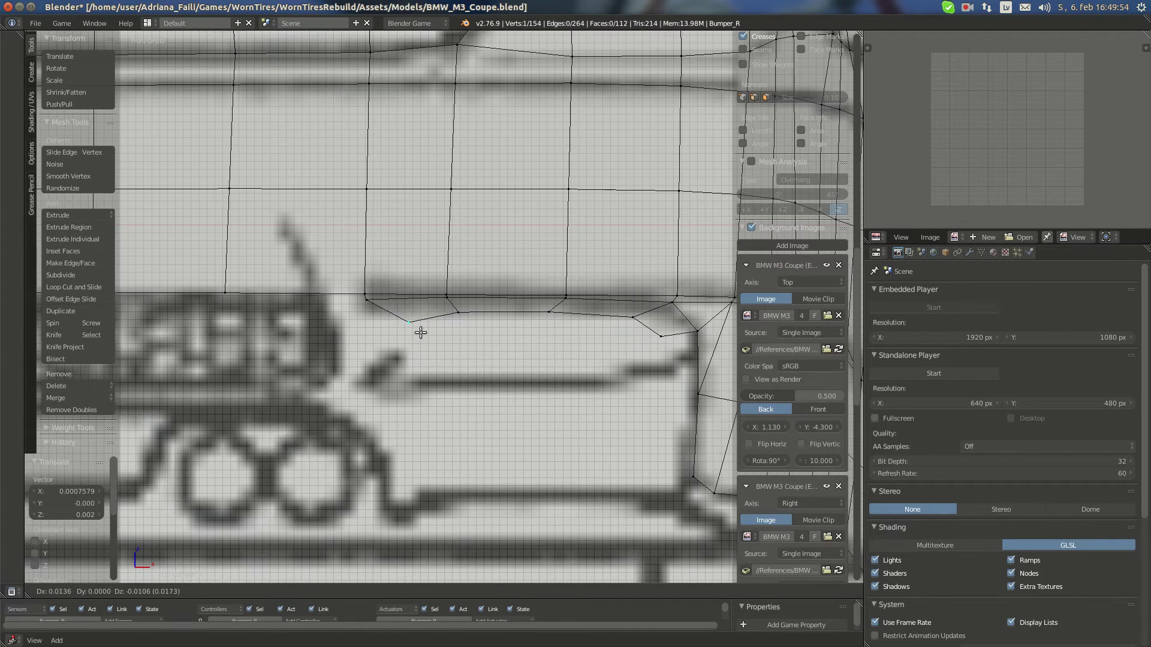
click(423, 334)
key(super+2)
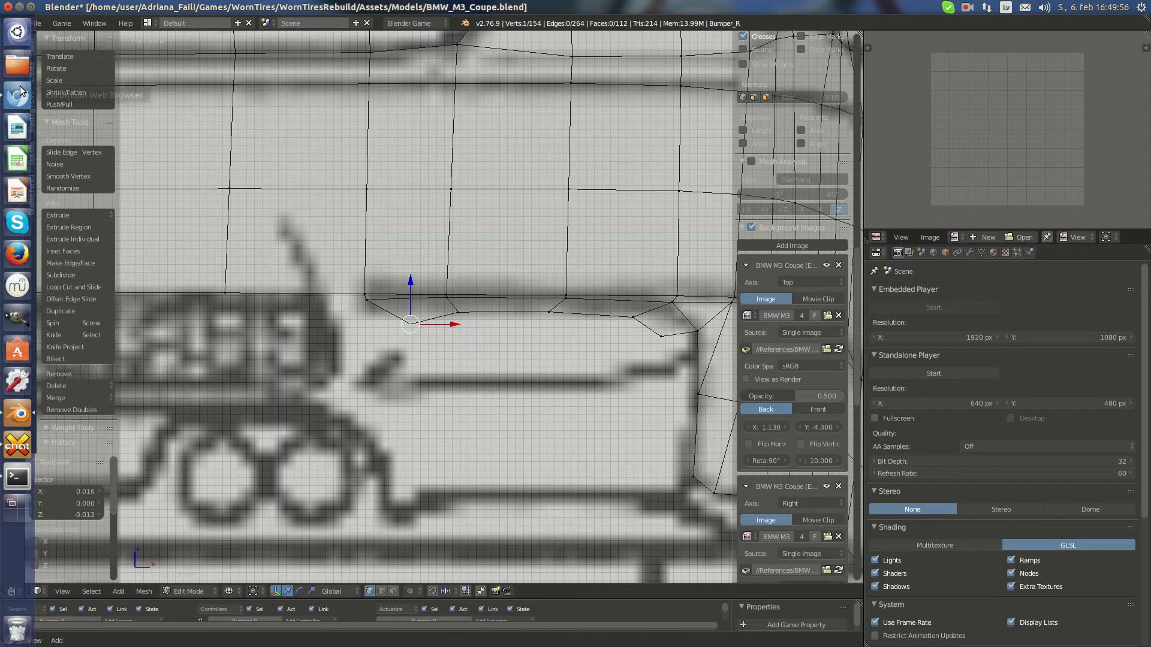
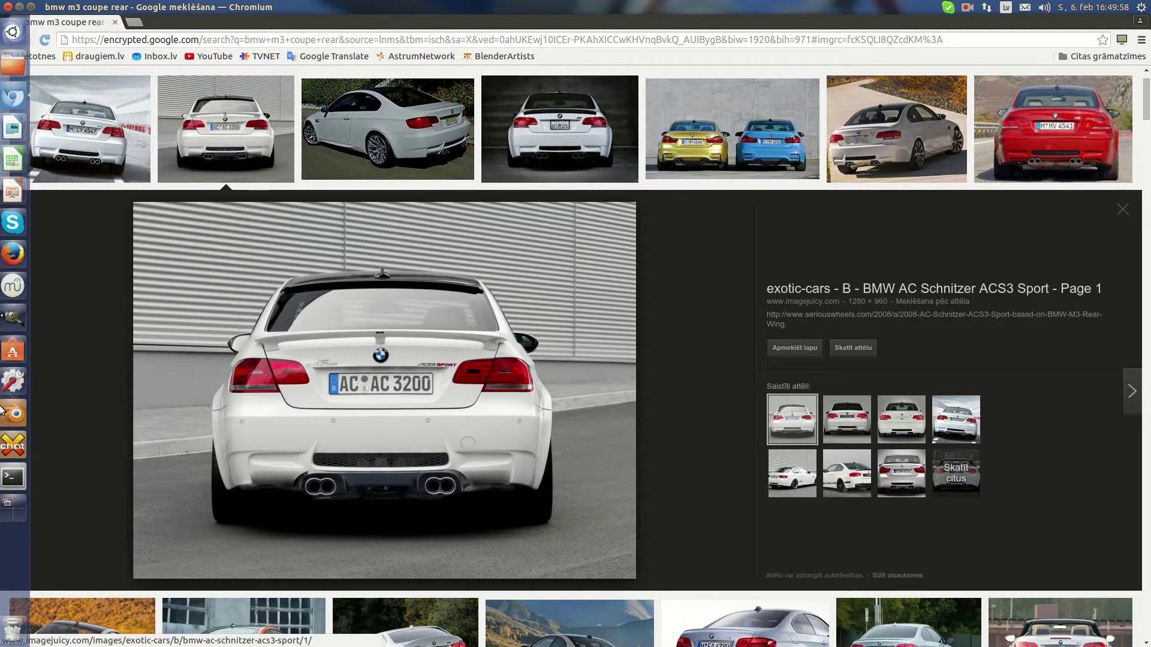
click(30, 410)
key(g)
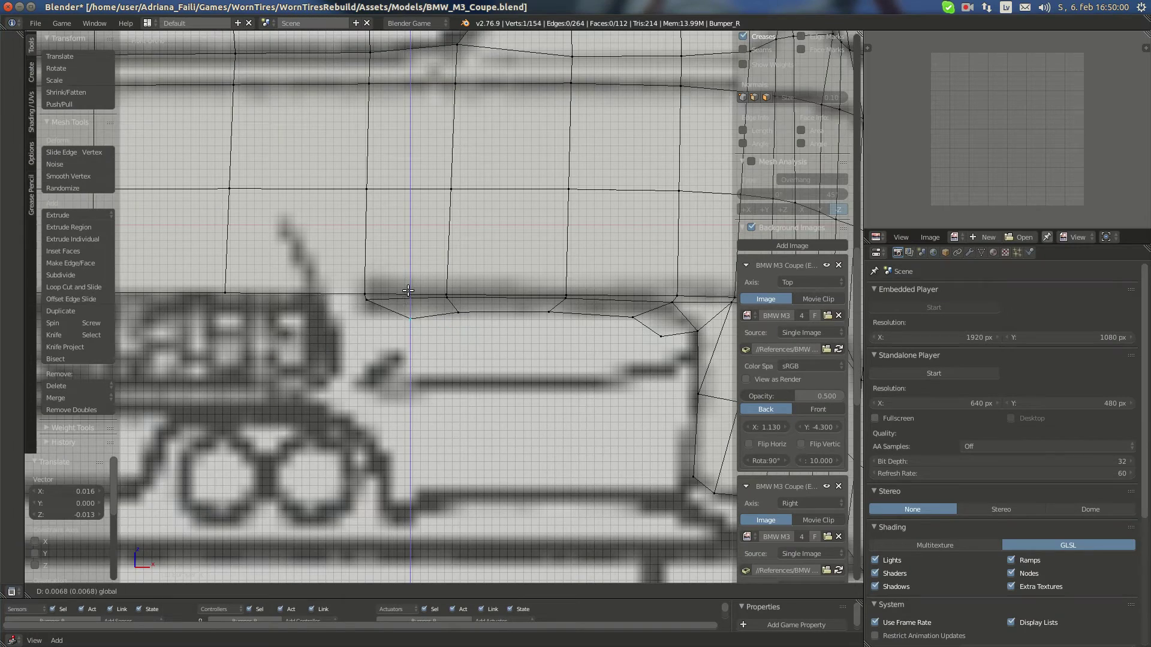
drag(409, 289, 409, 290)
In the right view, move the strip's corner vertex 0.016 along Y, shift its neighbour along Y, and nudge the corner 0.001 further
key(KP_3)
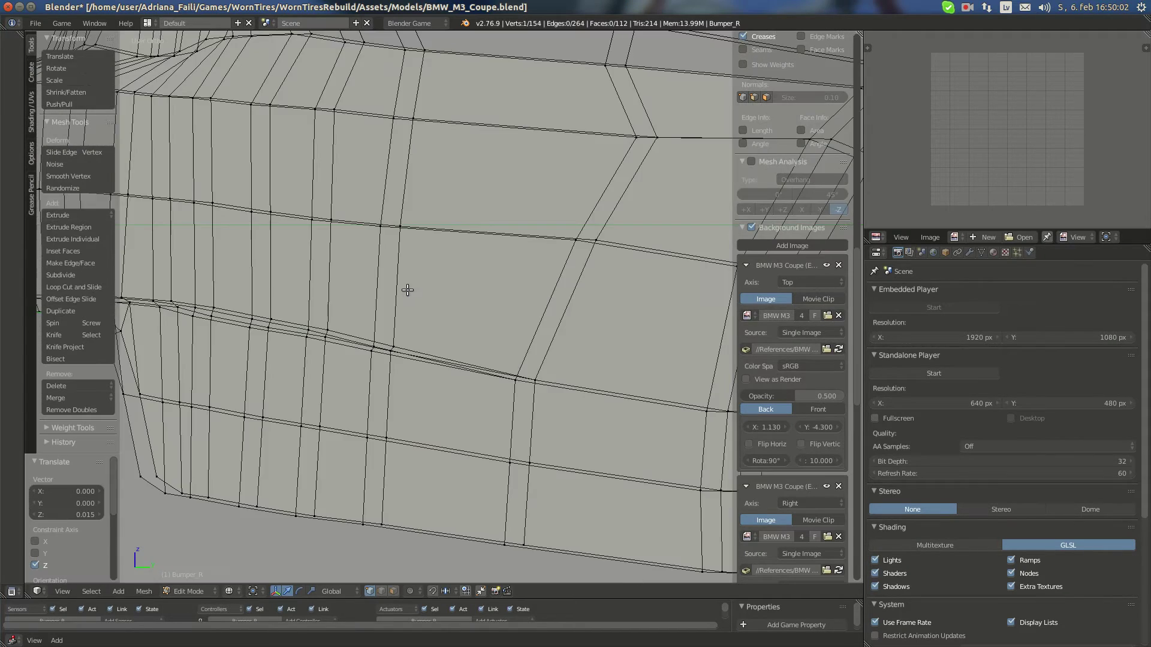
scroll(406, 290, down, 3)
scroll(264, 309, up, 6)
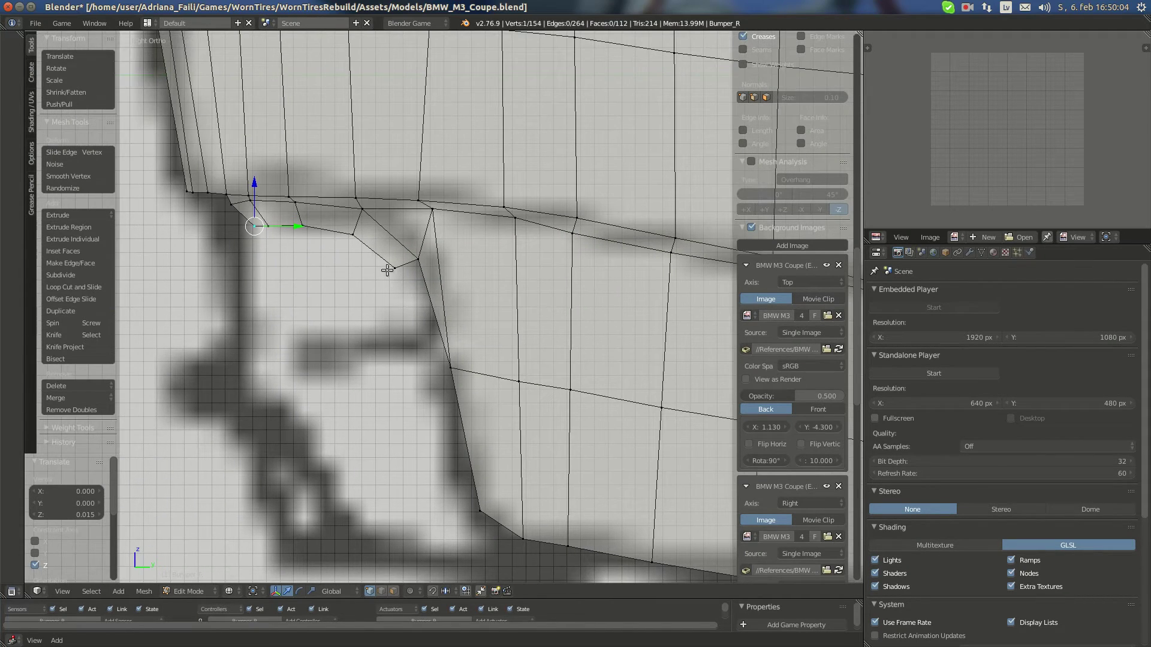
right_click(387, 270)
key(g)
key(y)
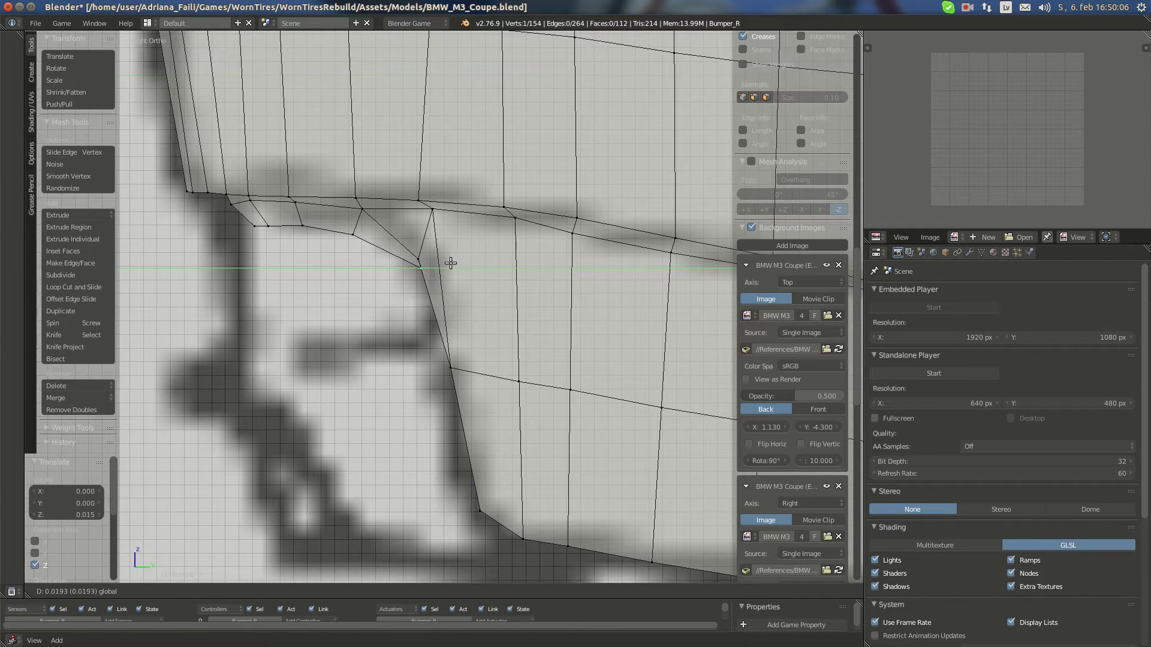
click(345, 232)
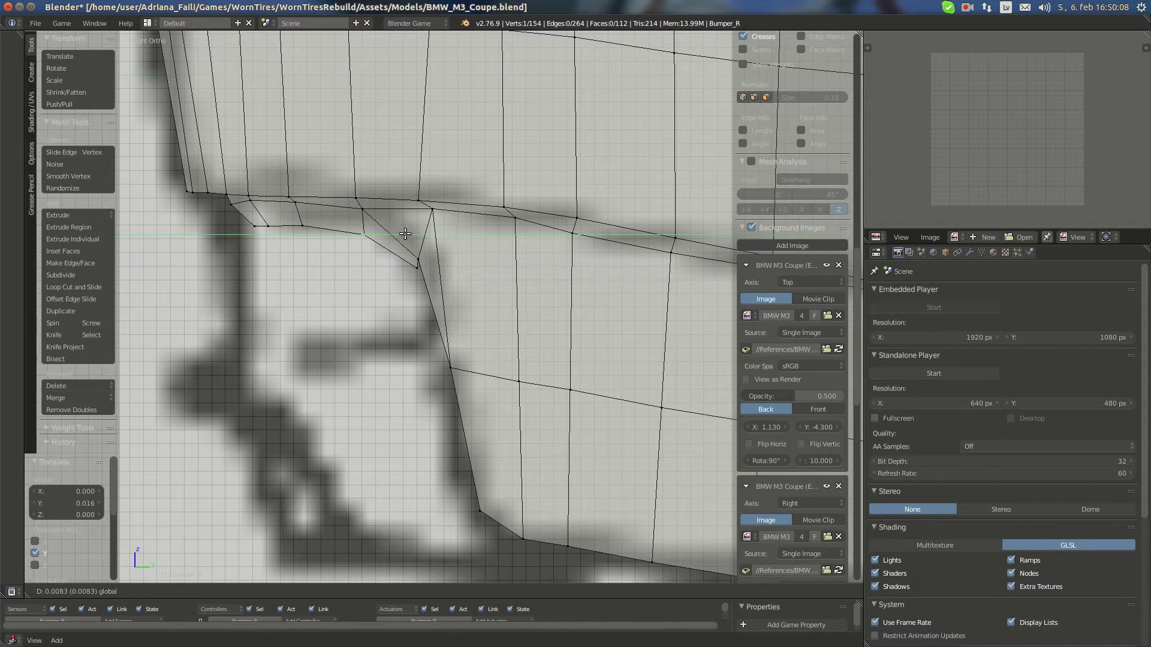
key(g)
key(y)
click(345, 233)
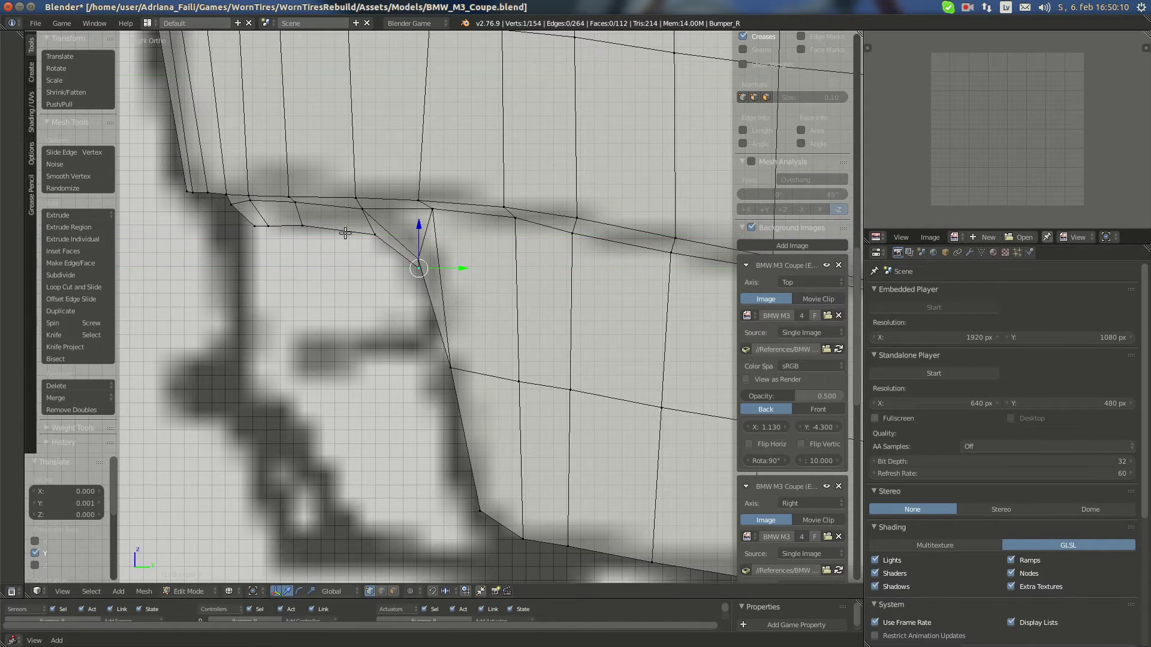
Move the strip's remaining inner vertices forward along Y, shifting the innermost one by 0.014
right_click(306, 230)
key(g)
key(y)
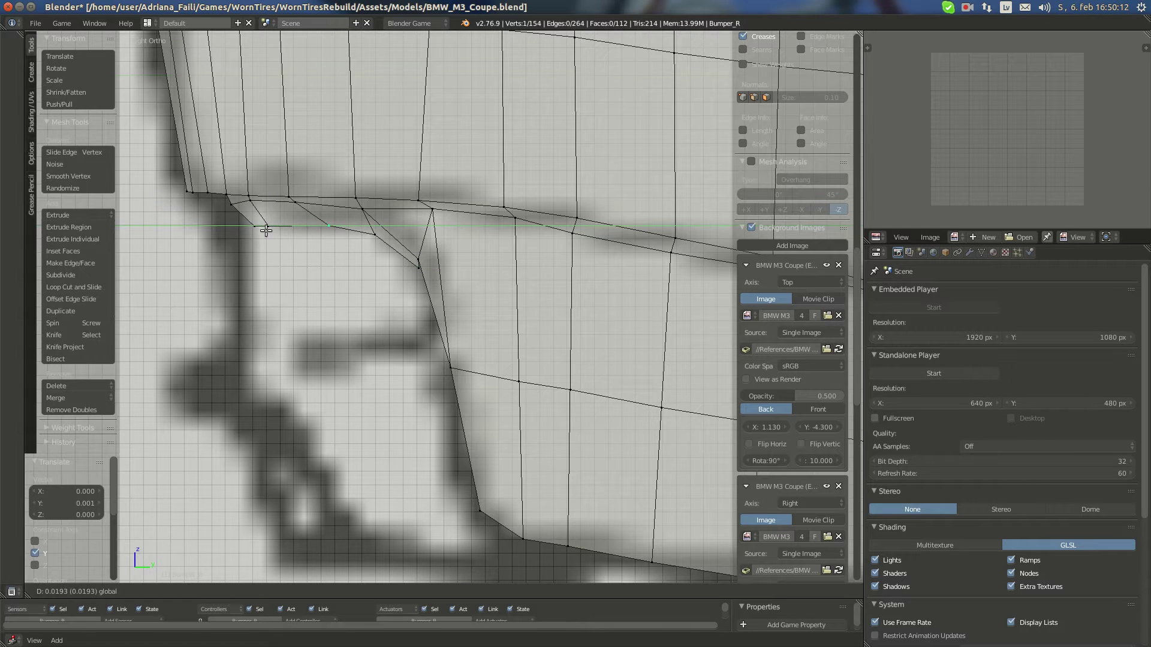
click(267, 229)
key(g)
key(y)
click(305, 227)
Inspect the recessed strip over the rear blueprint and compare it with the rear reference photo in Chromium
key(KP_1)
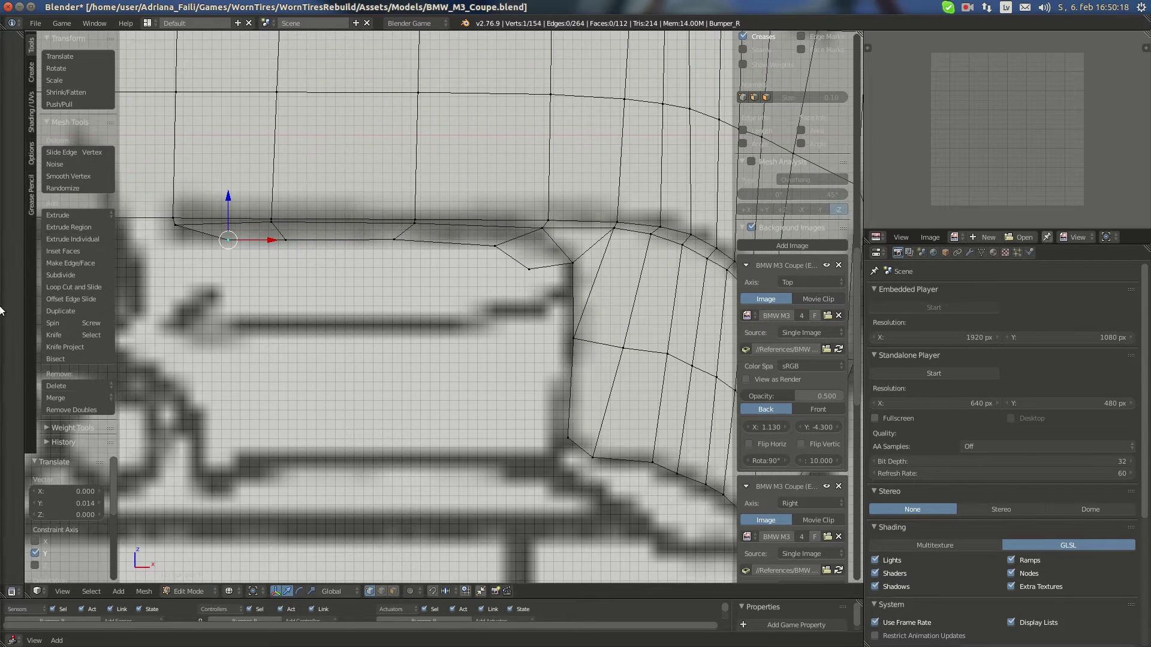
mouse_move(1, 167)
click(27, 101)
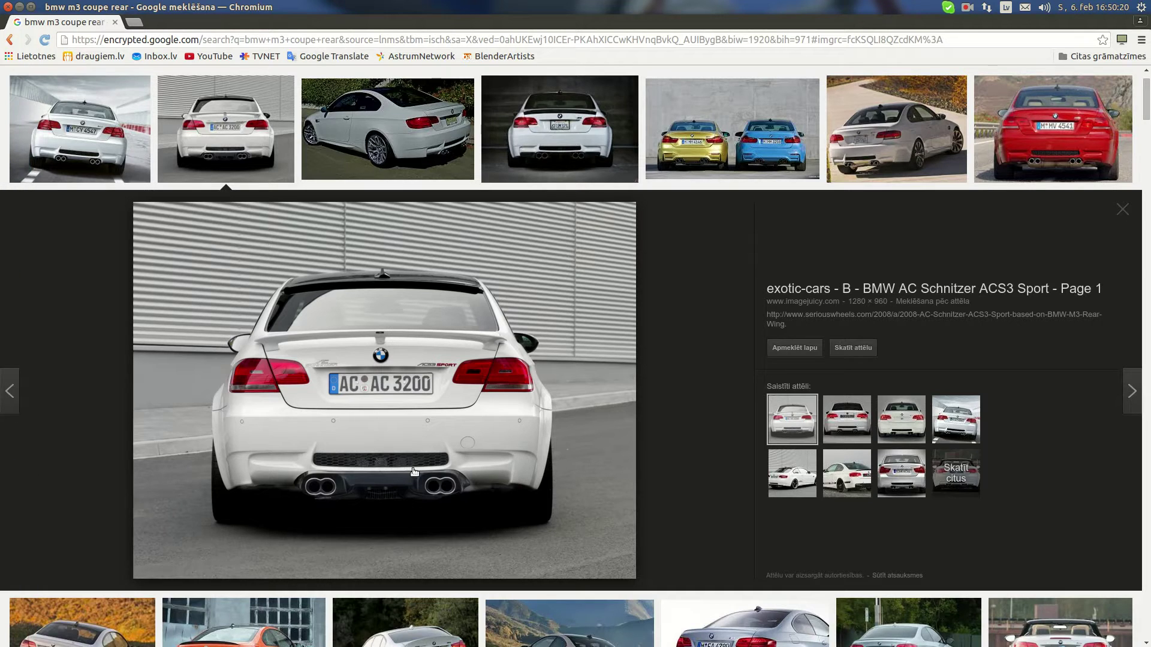
Extrude the strip's outer corner edge by -0.025 X and -0.037 Z, rotate it 31.381°, and shift it 0.009 X and -0.002 Z
click(22, 414)
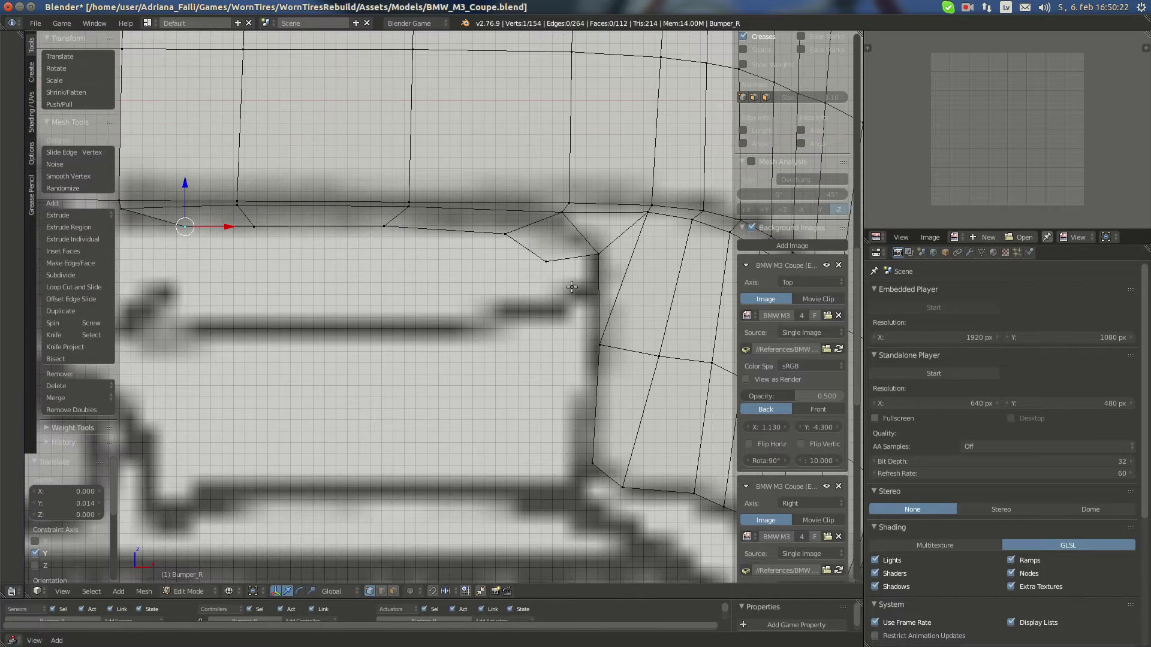
shift+right_click(599, 255)
key(e)
click(575, 303)
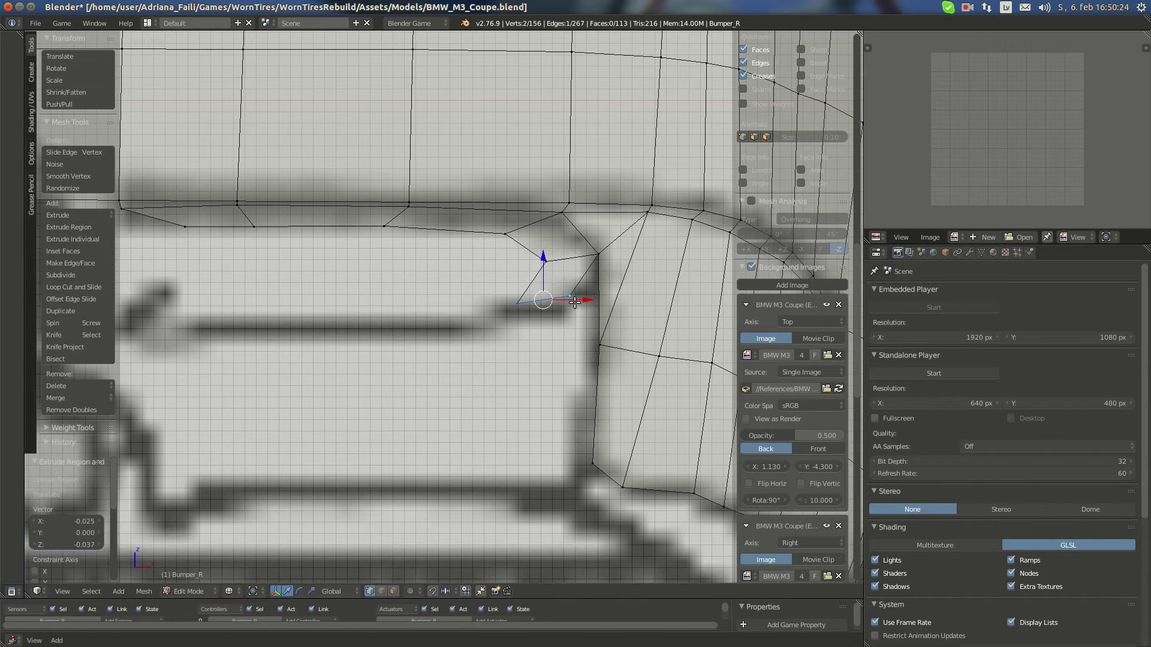
key(r)
click(602, 296)
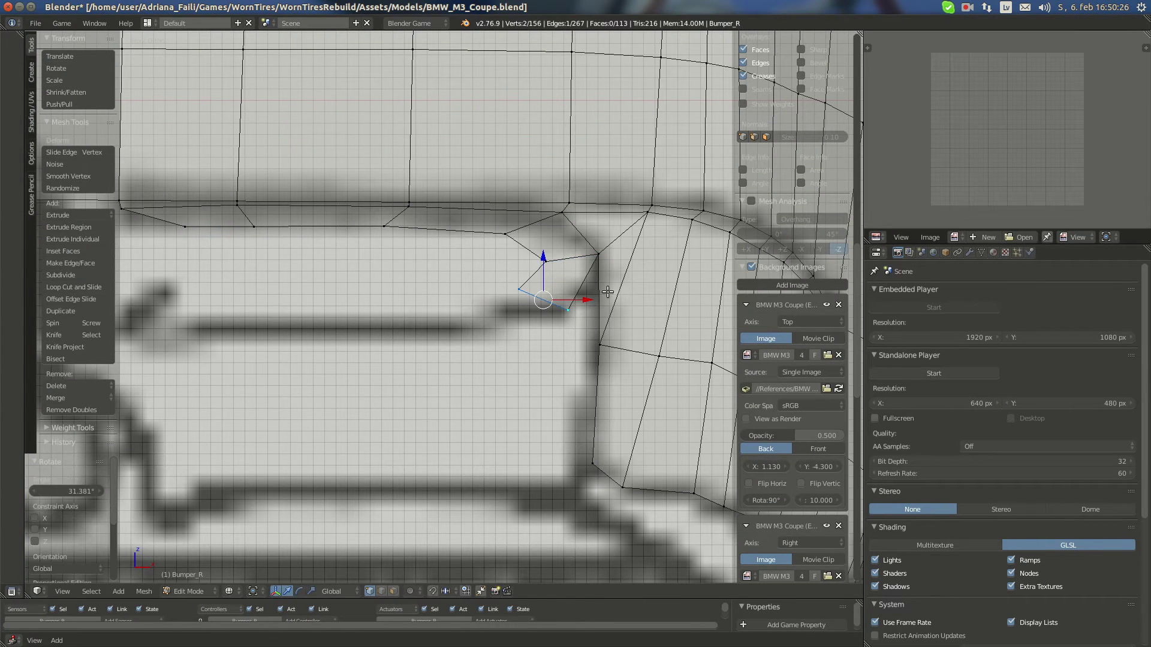
key(g)
click(618, 294)
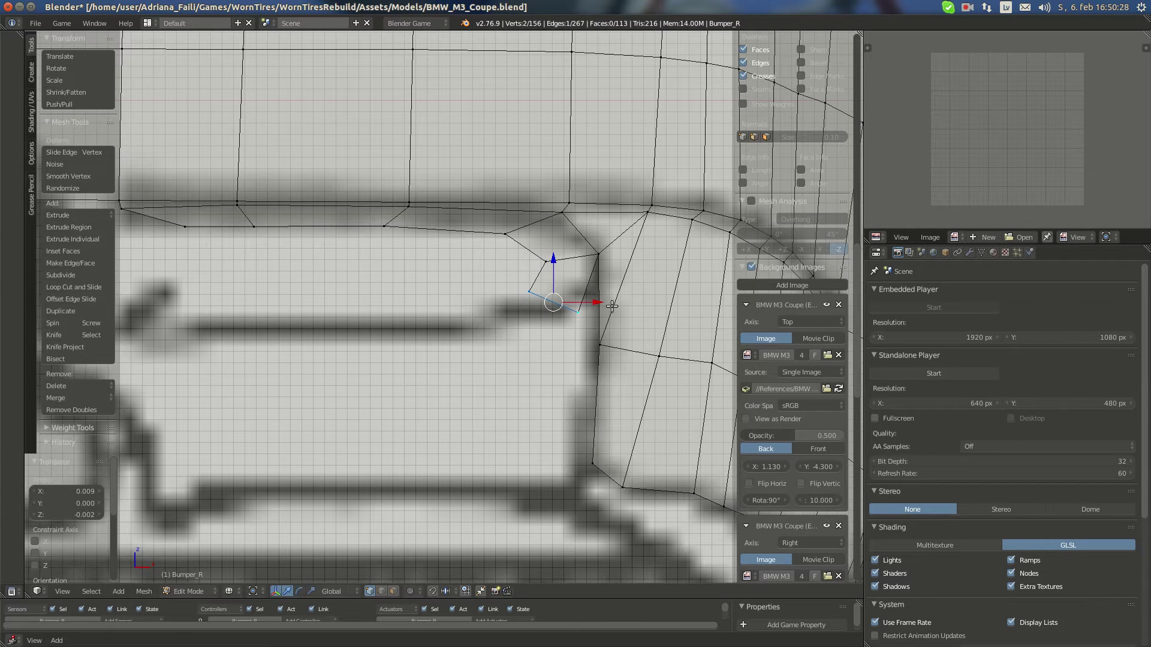
Extrude the edge inward by -0.084 X and -0.011 Z, rotate it 20.366°, and align both end vertices with the blueprint line
key(e)
click(565, 290)
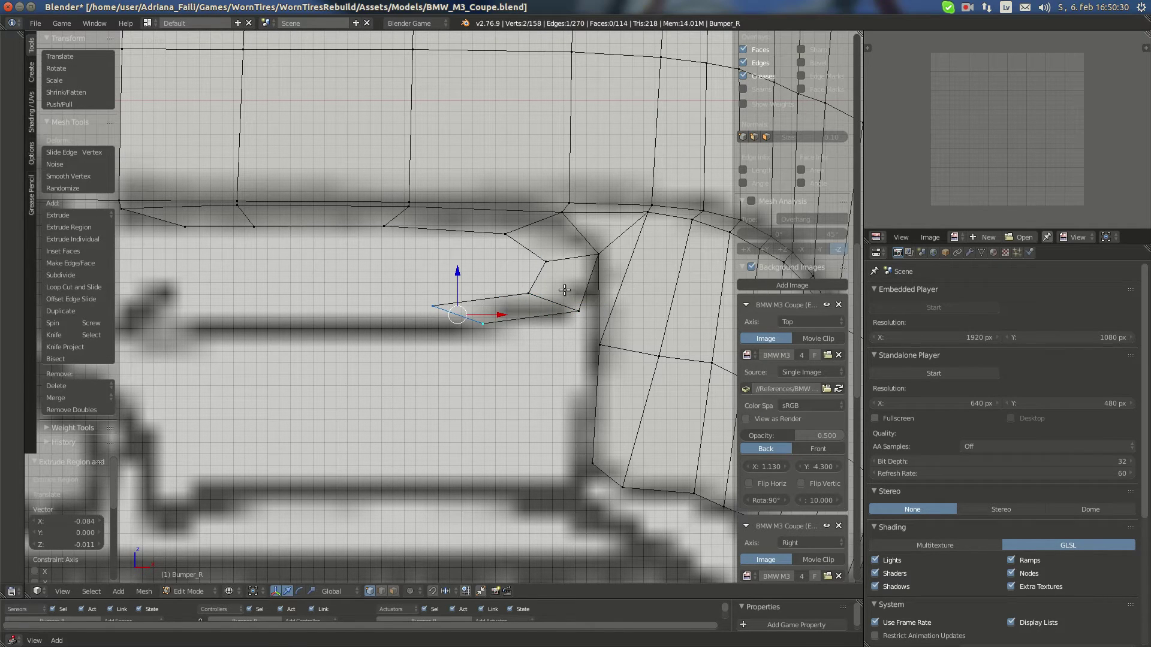
key(g)
click(565, 344)
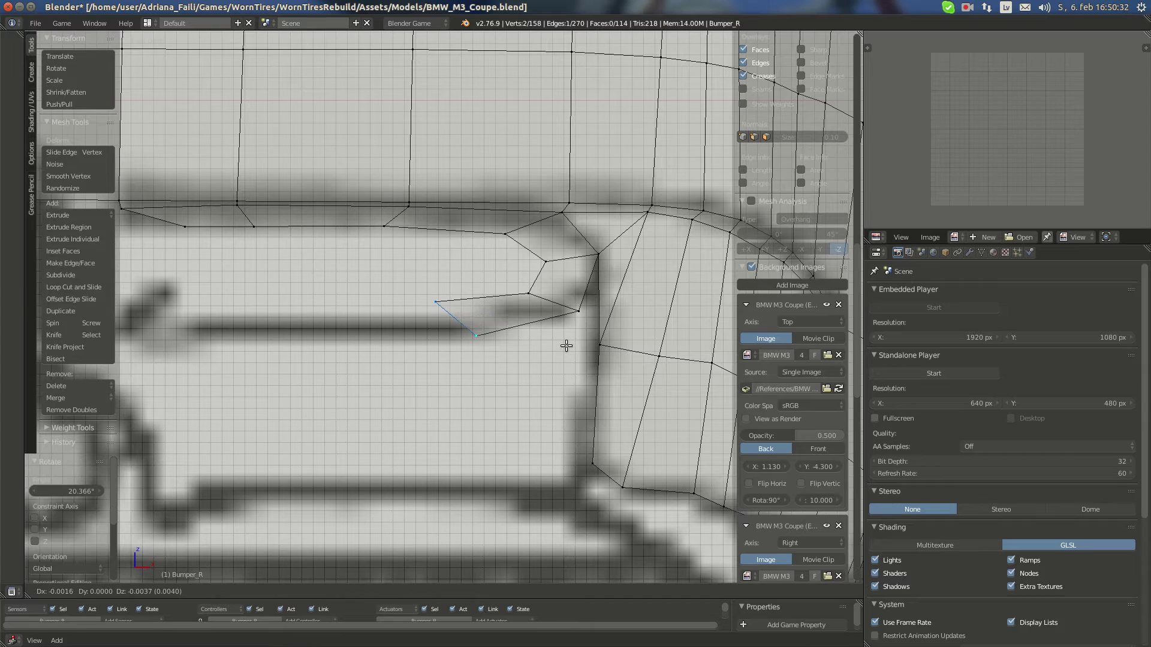
right_click(446, 303)
key(g)
click(458, 300)
right_click(465, 344)
key(g)
click(438, 332)
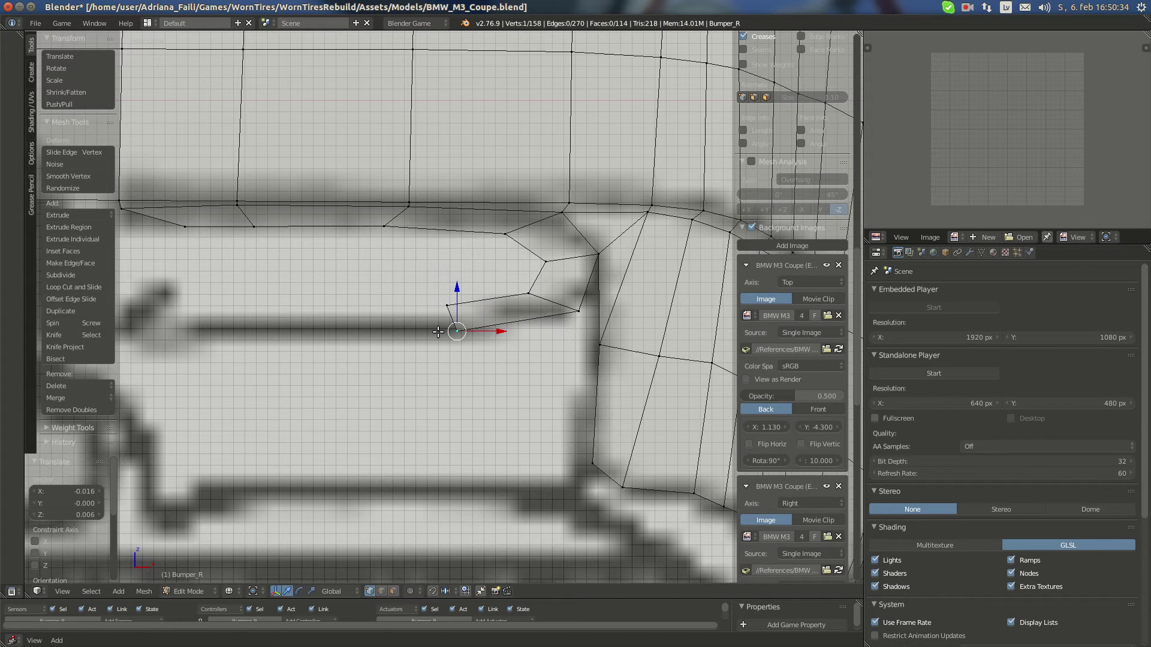
Extrude the lower end vertex inward three times along the blueprint's recess line, shifting the last one by -0.050 X and 0.003 Z
key(e)
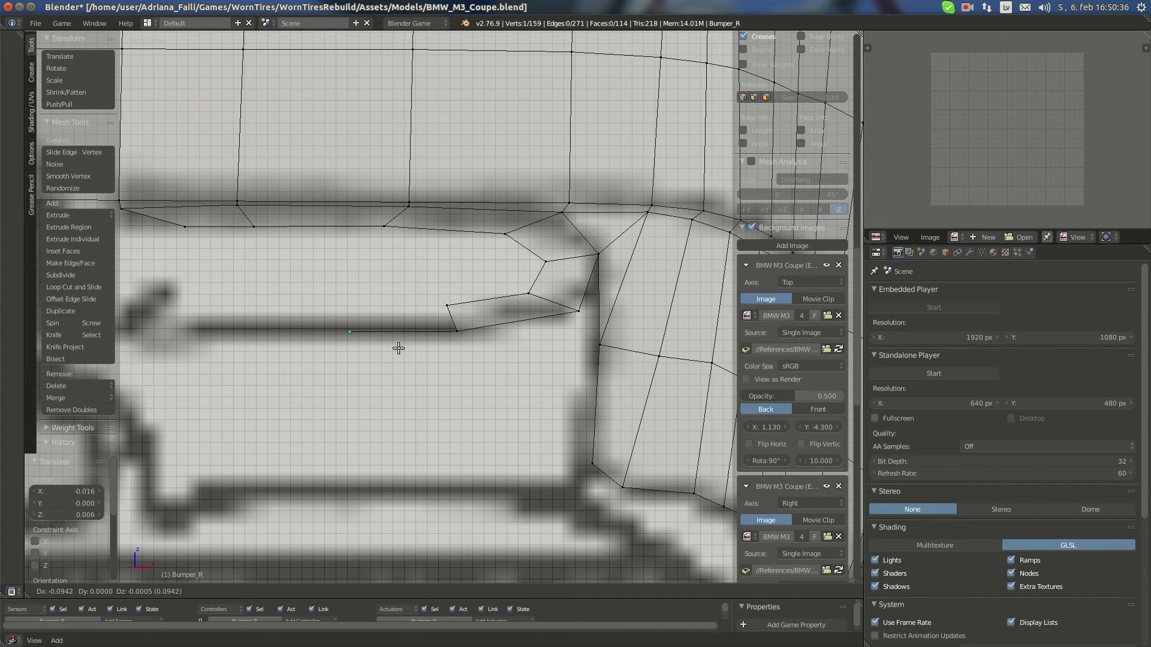
click(388, 349)
shift+middle_drag(385, 348, 495, 356)
key(e)
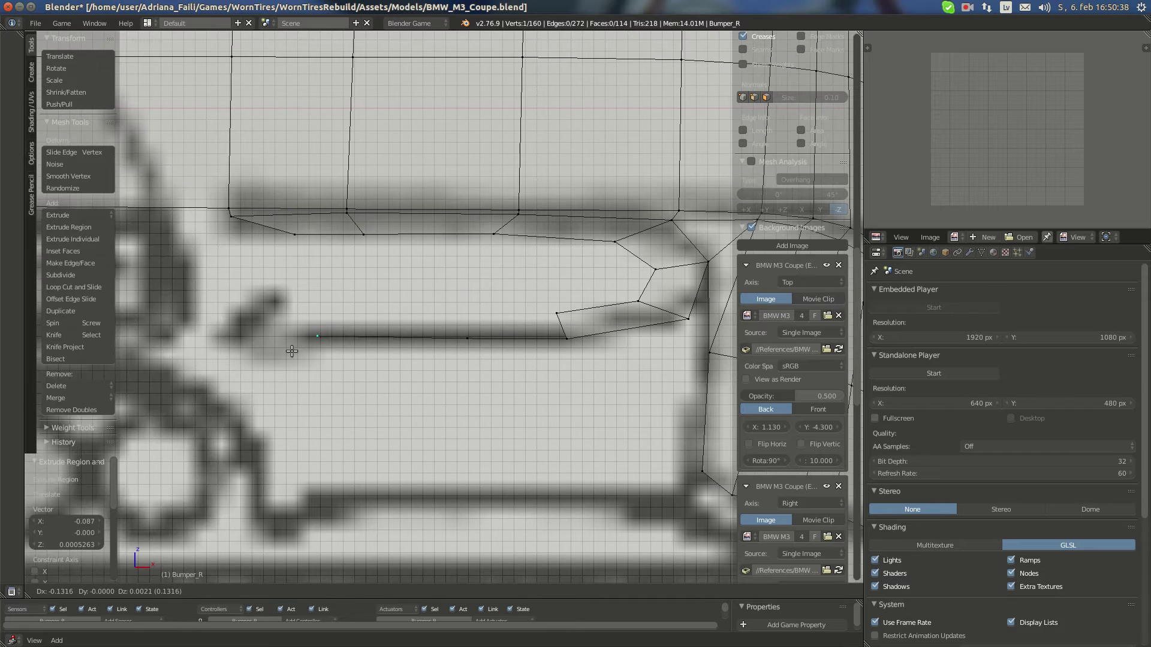
click(332, 354)
key(e)
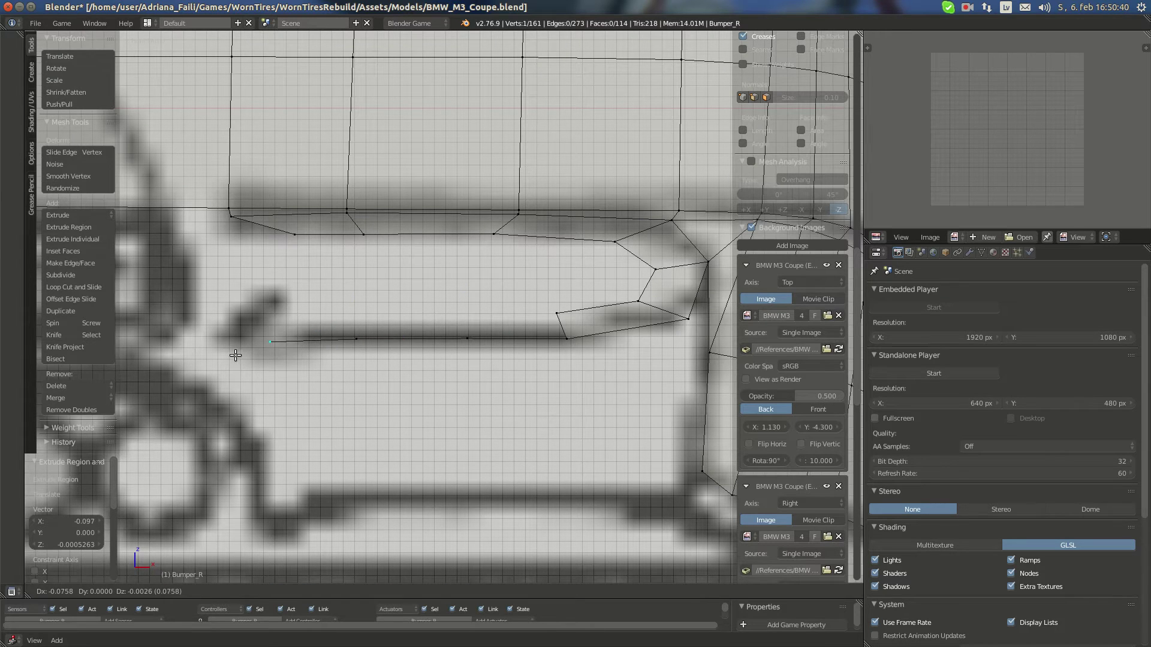
click(339, 355)
key(g)
click(272, 352)
Extrude the lower line's outermost new vertex up by 0.002 X and 0.020 Z and fill the face toward the corner
right_click(475, 339)
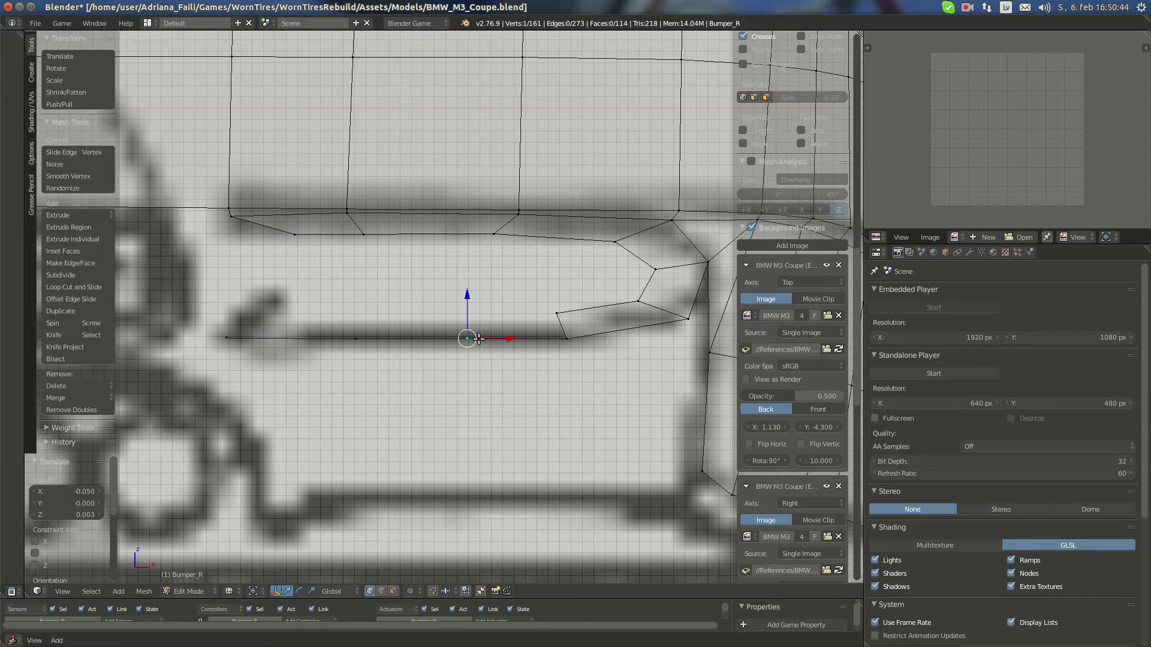
key(e)
click(485, 308)
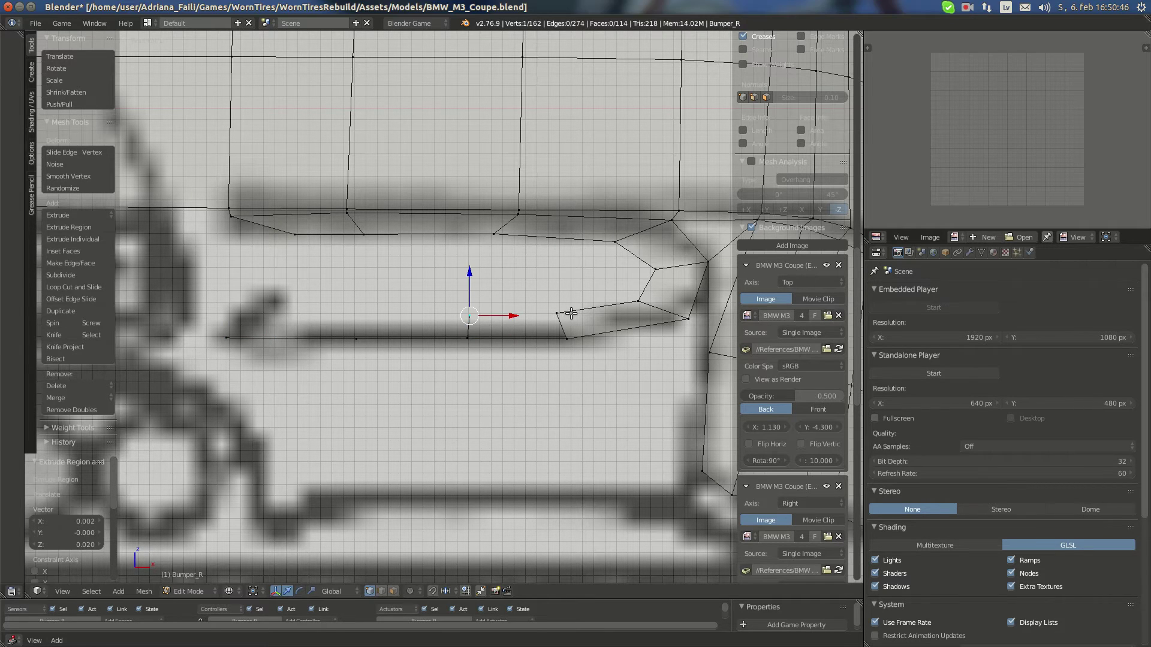
shift+right_click(569, 328)
shift+right_click(480, 333)
key(f)
Extrude the next lower-line vertex up by 0.005 X and 0.024 Z and fill the adjoining face
right_click(355, 335)
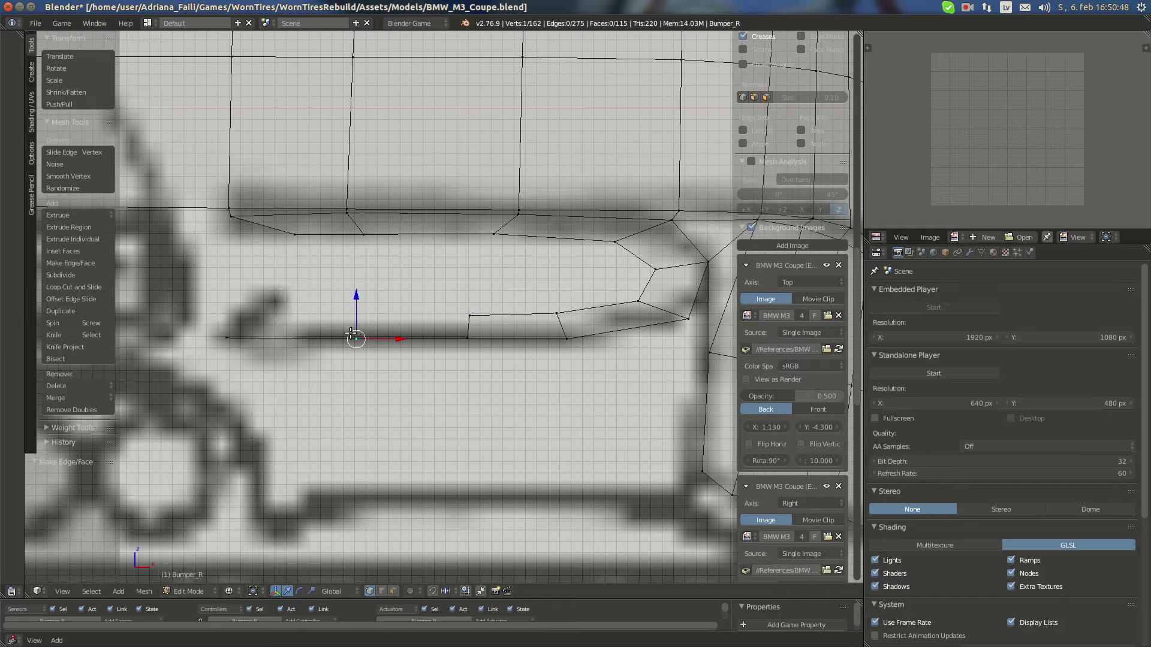
key(e)
click(361, 302)
shift+right_click(469, 316)
shift+right_click(467, 338)
shift+right_click(356, 339)
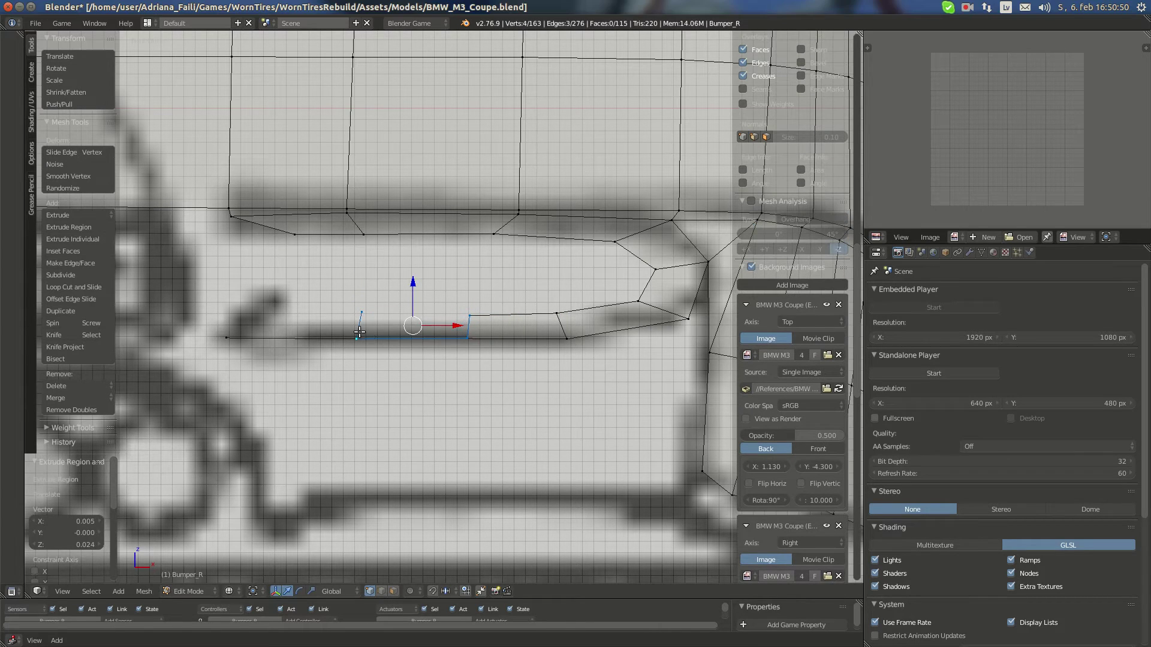
key(f)
Extrude the lower line's innermost vertex by 0.048 X and 0.034 Z and fill the last face of the lower strip
right_click(361, 315)
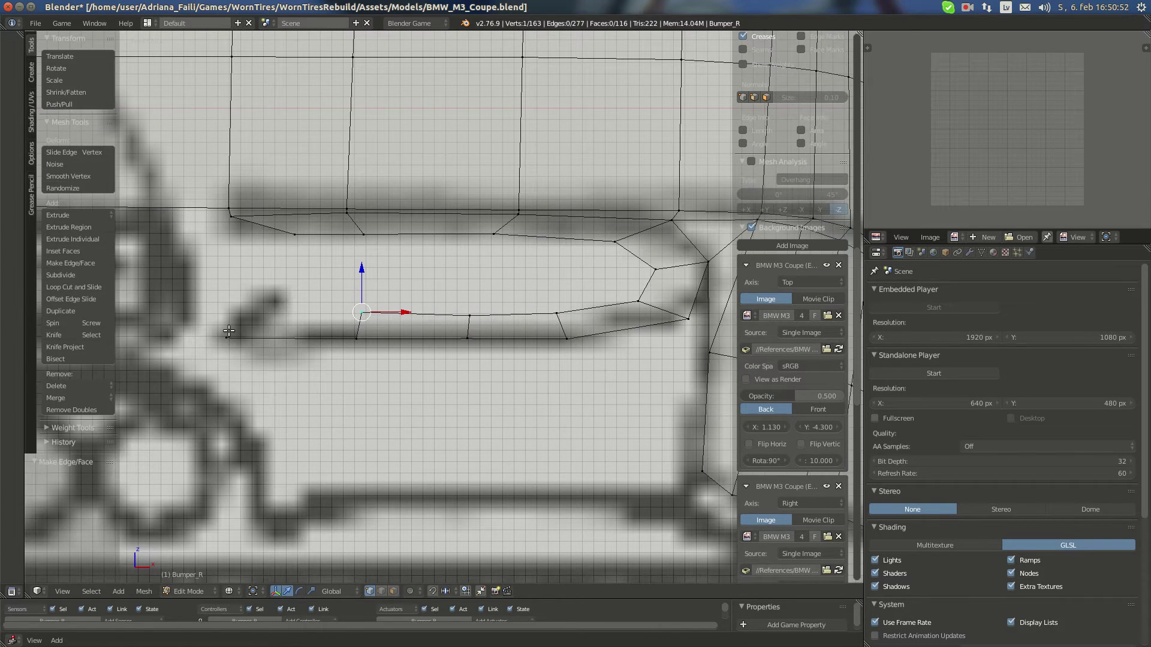
right_click(228, 335)
key(e)
click(283, 293)
shift+right_click(363, 313)
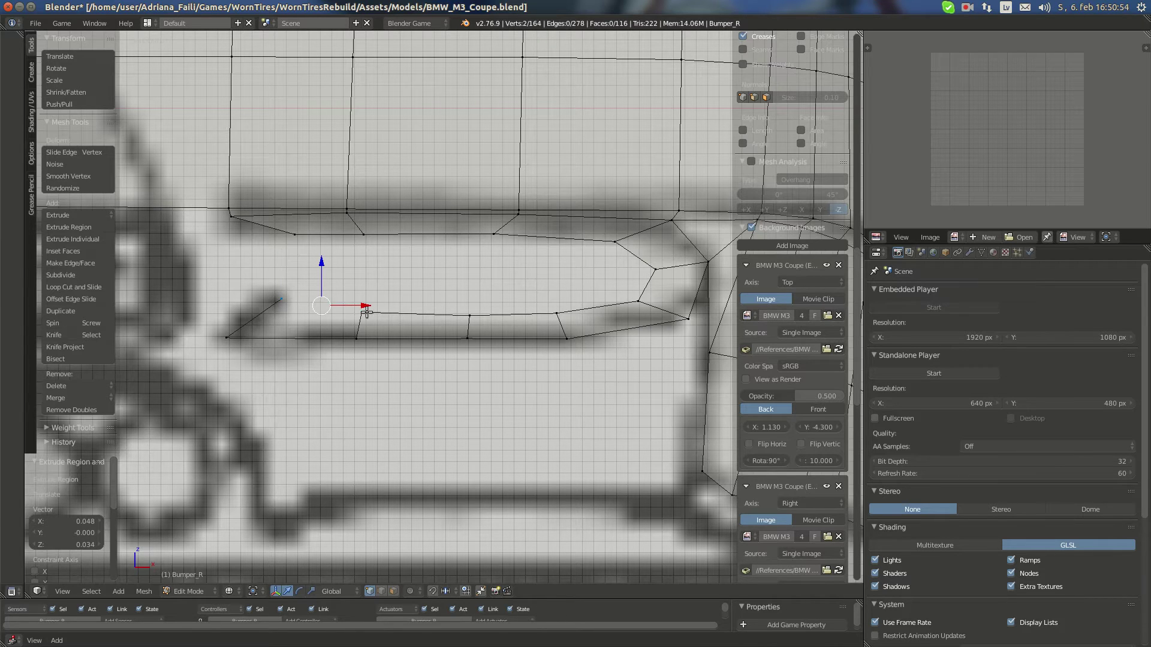
right_click(281, 297)
key(f)
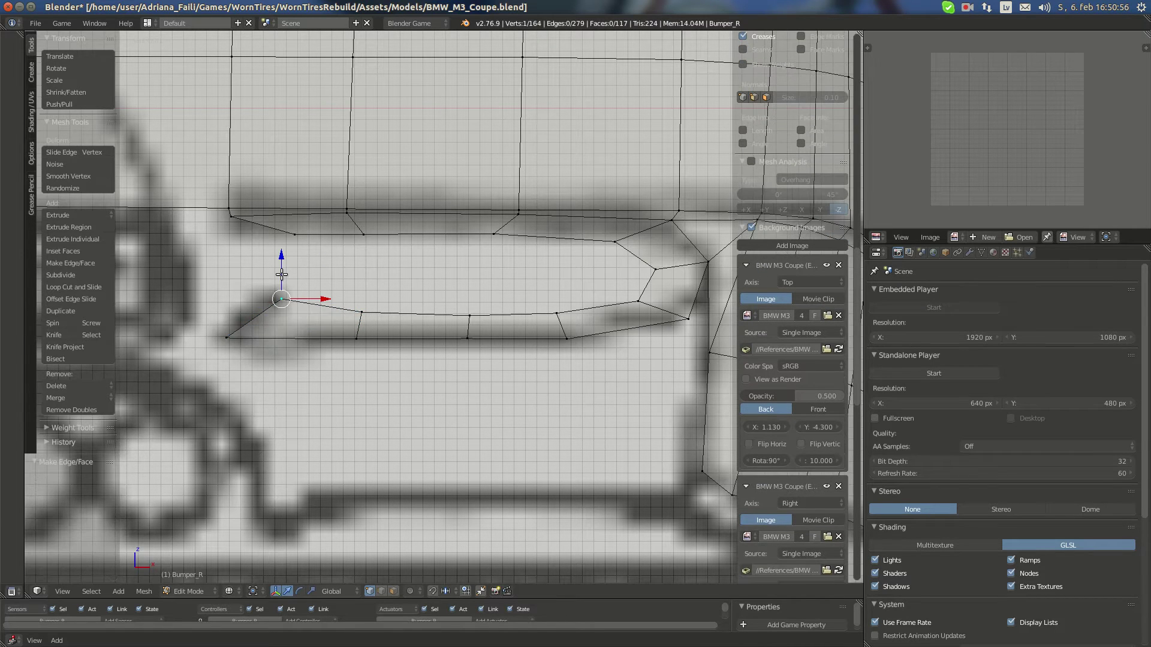
Raise the three middle vertices of the lower strip's upper edge slightly along Z
click(281, 274)
right_click(362, 313)
shift+right_click(470, 314)
shift+right_click(556, 313)
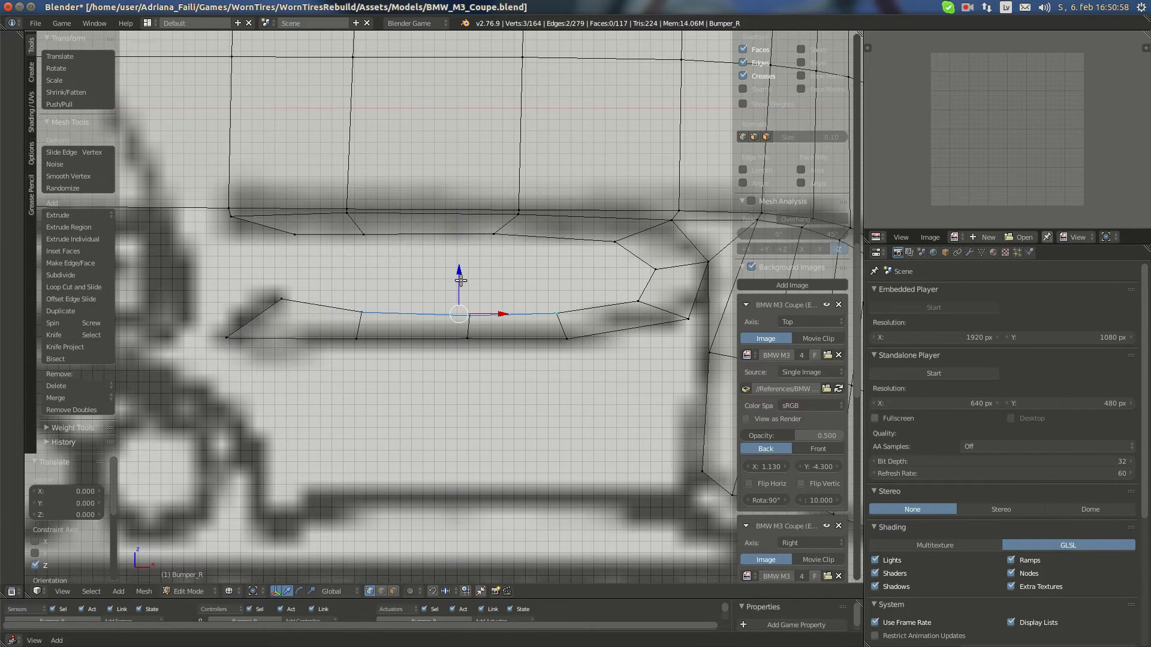
drag(460, 280, 460, 277)
Shift the recess's two outer-end inner vertices, the lower by -0.005 X and 0.003 Z, the upper by -0.007 X and 0.002 Z
right_click(639, 298)
key(g)
click(650, 287)
right_click(654, 268)
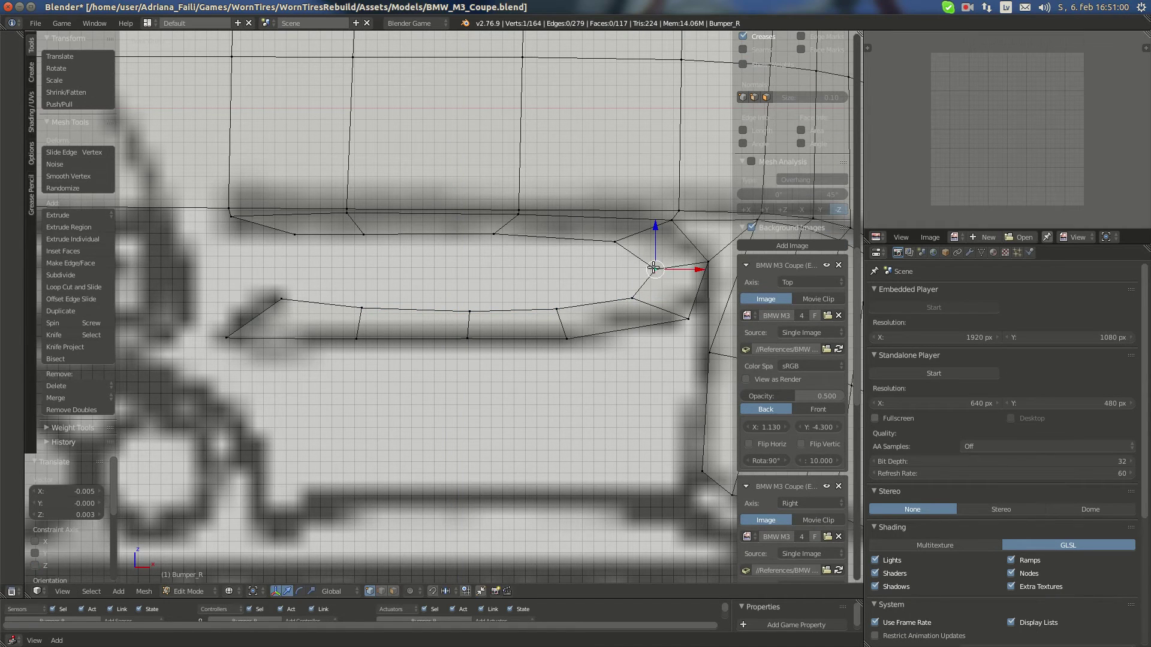
drag(653, 268, 646, 267)
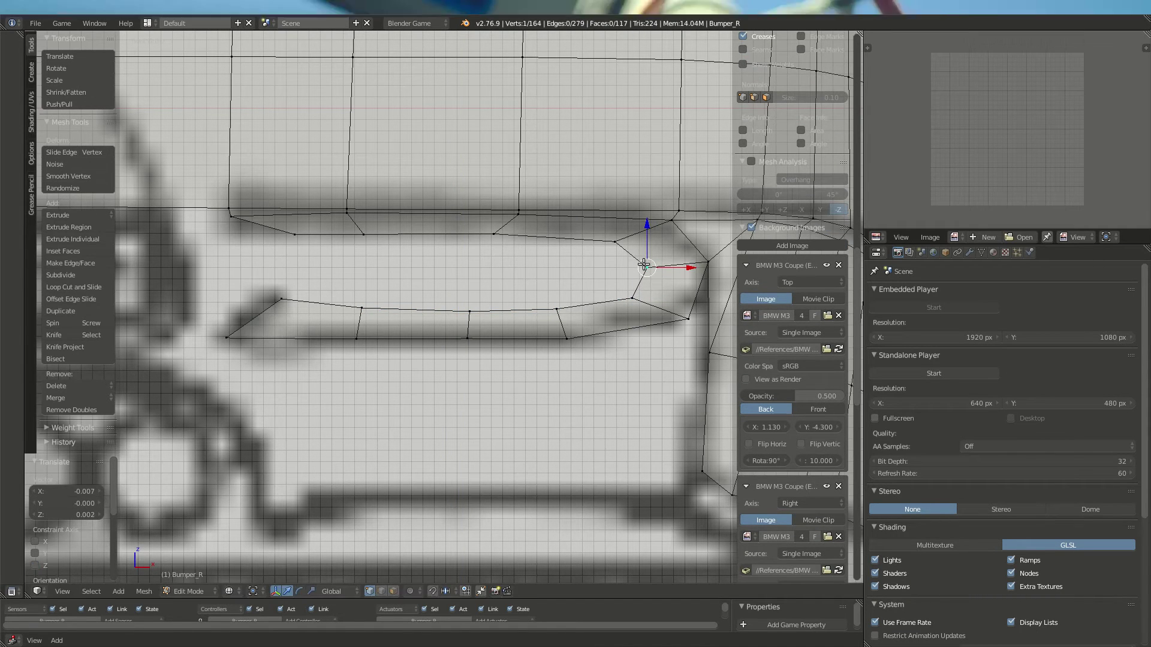
Move the upper strip's innermost vertex by -0.014 X and -0.005 Z and fill the face joining the inner ends of both strips
right_click(294, 235)
key(g)
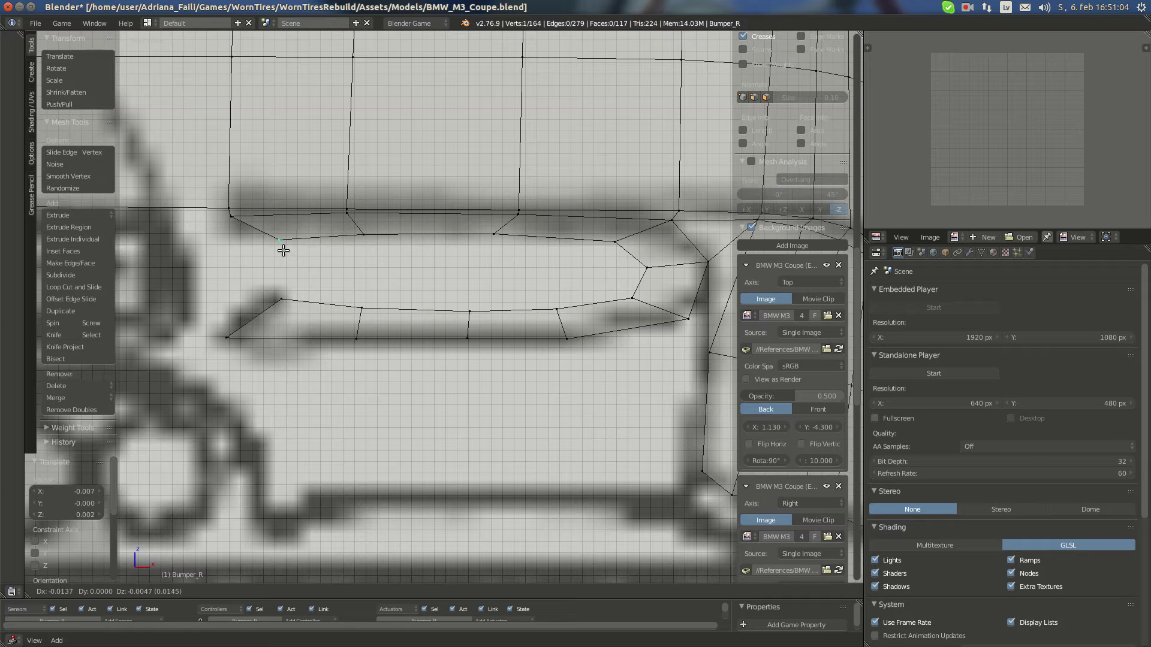
click(283, 251)
shift+right_click(278, 298)
shift+right_click(227, 338)
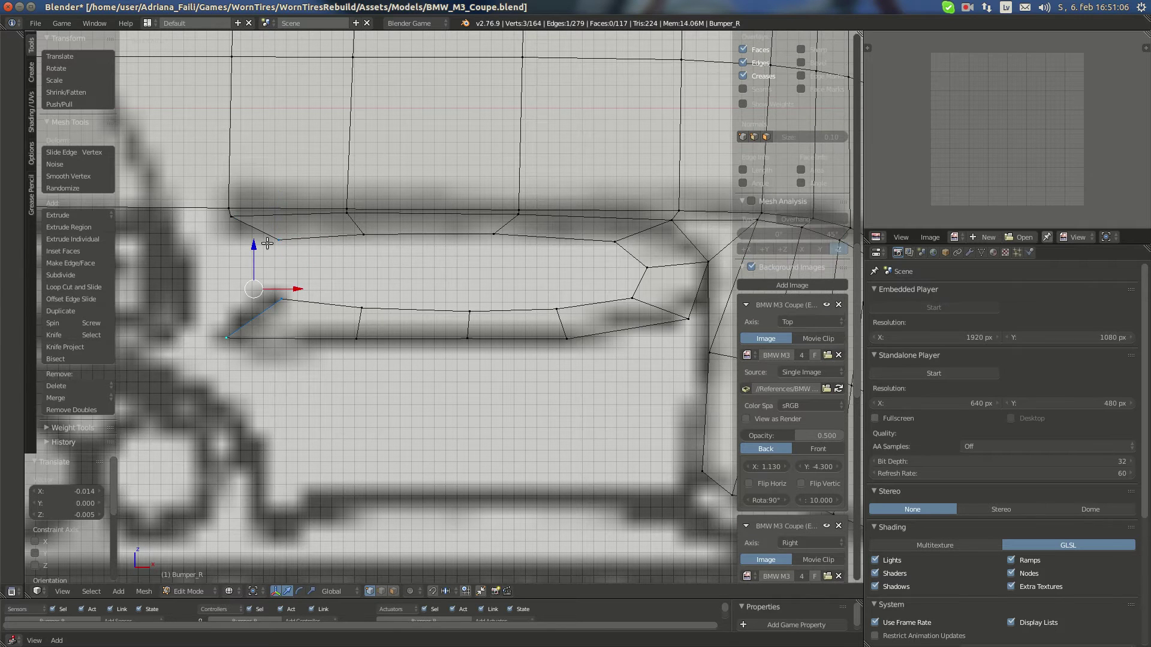
shift+right_click(231, 217)
key(g)
right_click(300, 281)
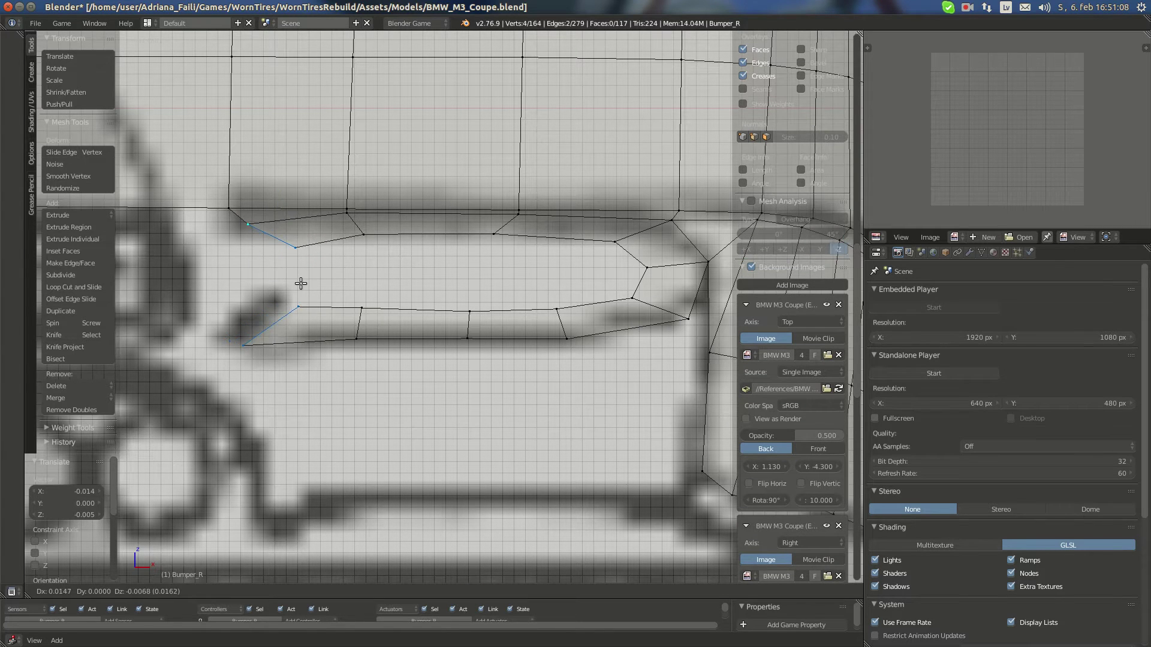
key(f)
Move the recess's inner vertical edge 0.006 along X and scale it by 1.026
right_click(279, 275)
shift+right_click(281, 278)
key(s)
key(x)
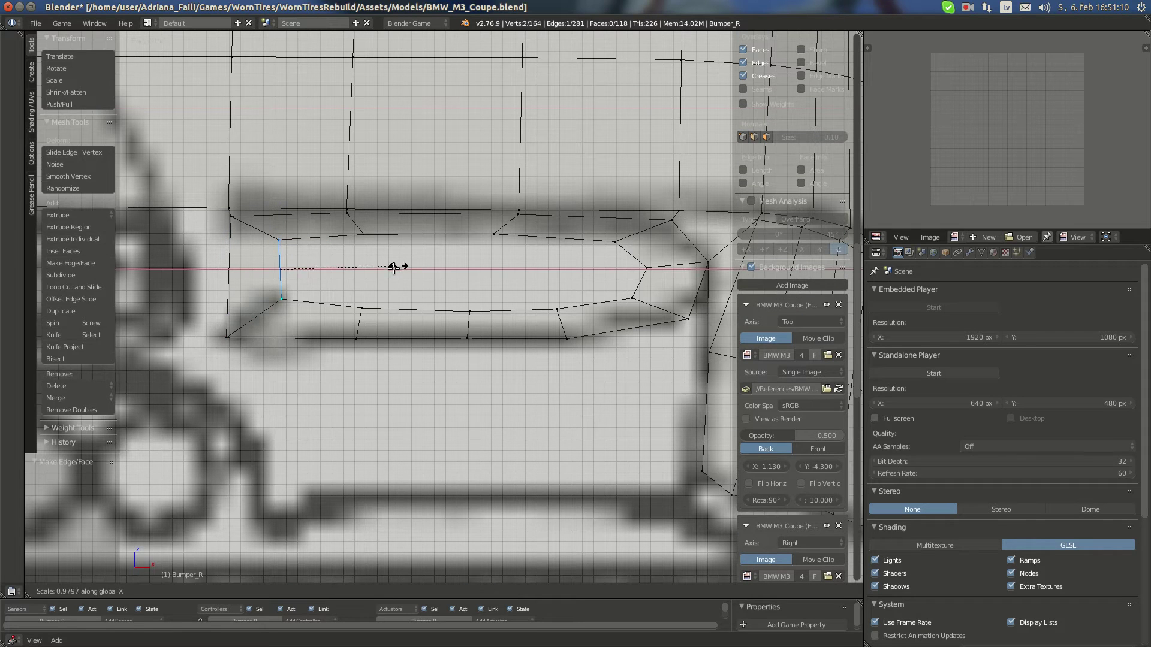
click(352, 287)
key(s)
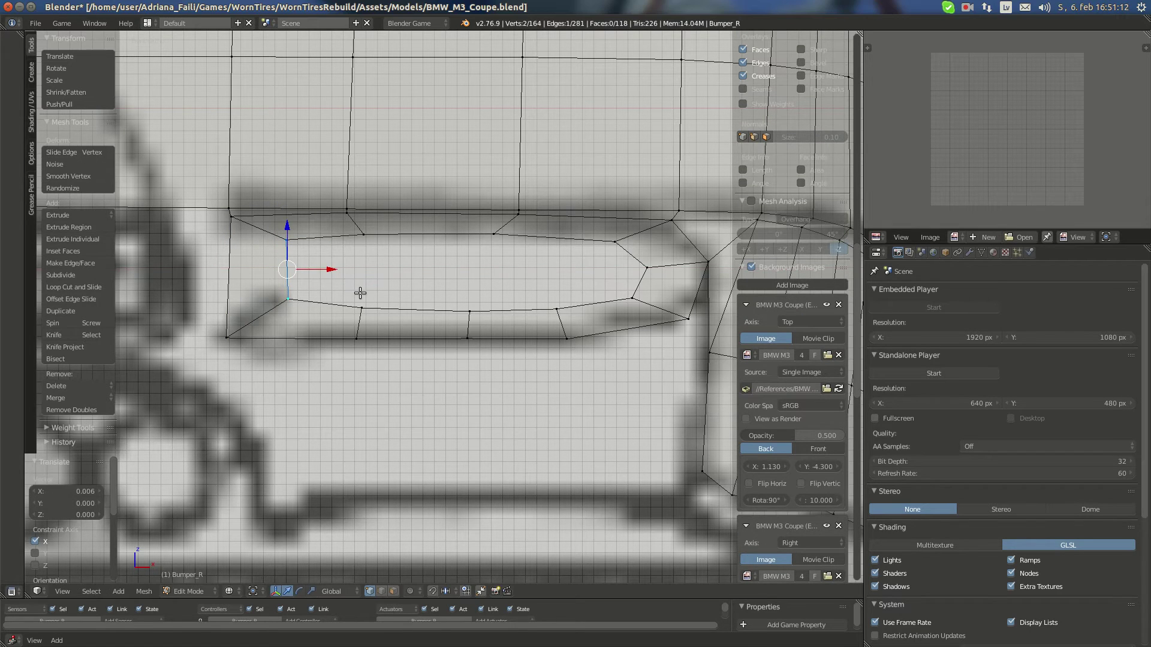
click(363, 300)
Lower the two middle vertices of the upper strip's lower edge by 0.0005263 along Z
right_click(362, 301)
shift+right_click(373, 239)
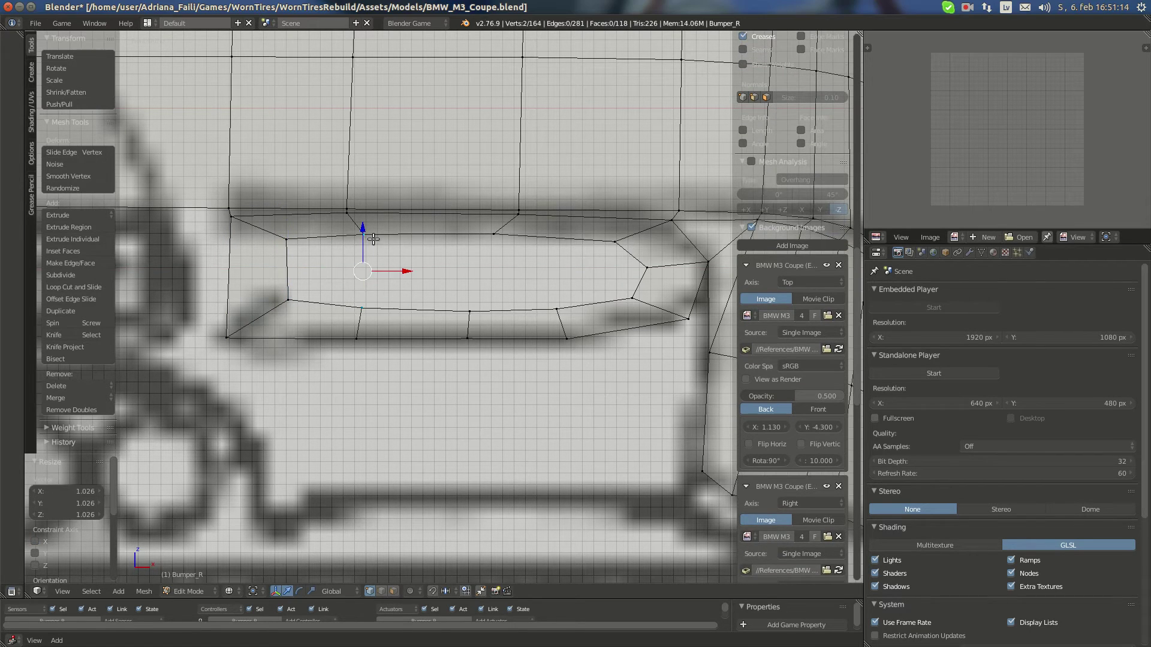
right_click(503, 234)
shift+right_click(375, 238)
click(427, 205)
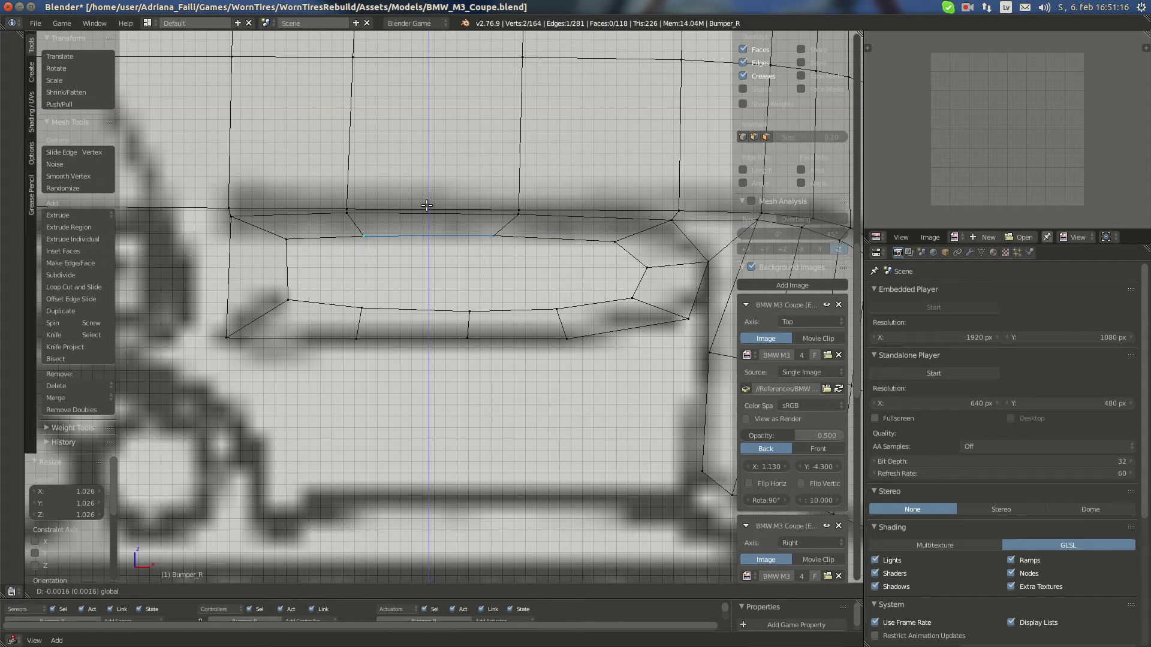
Fill the two innermost faces of the recess between the upper and lower strips
right_click(273, 252)
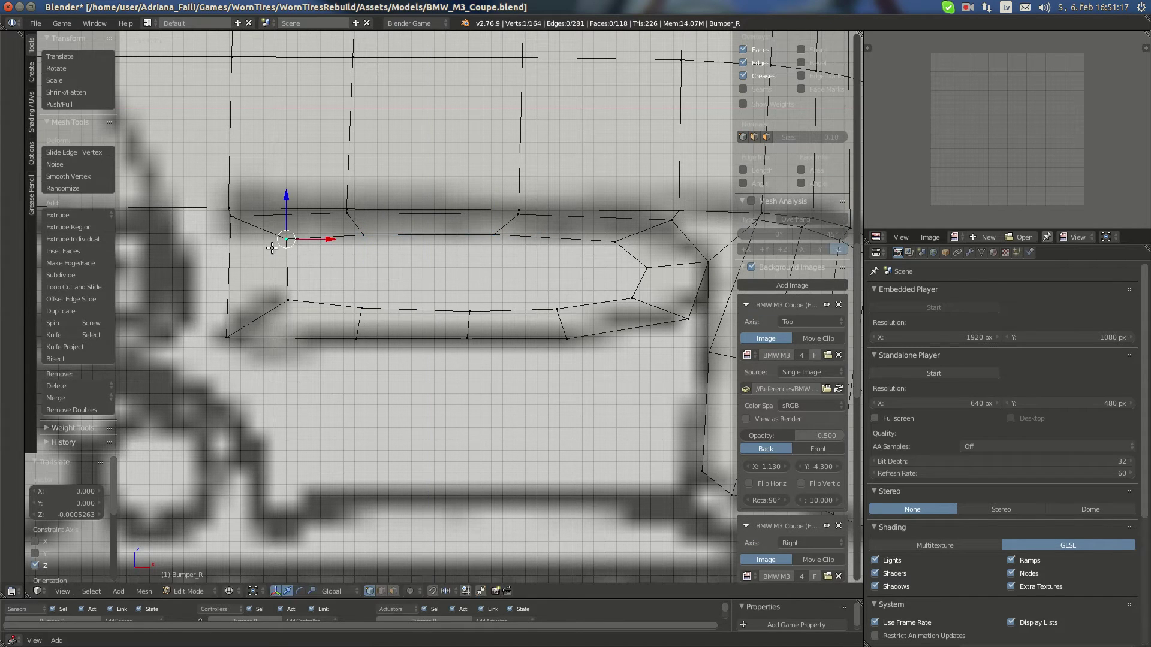
shift+right_click(287, 299)
shift+right_click(364, 312)
shift+right_click(355, 247)
key(f)
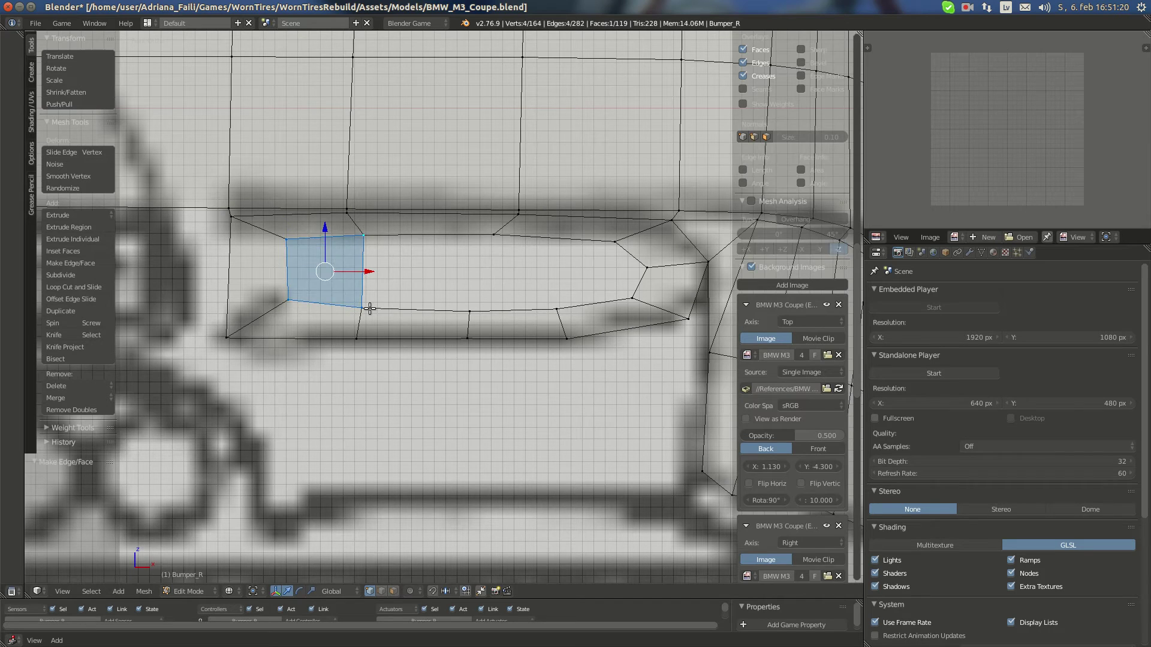
right_click(366, 309)
shift+right_click(470, 311)
shift+right_click(450, 231)
key(f)
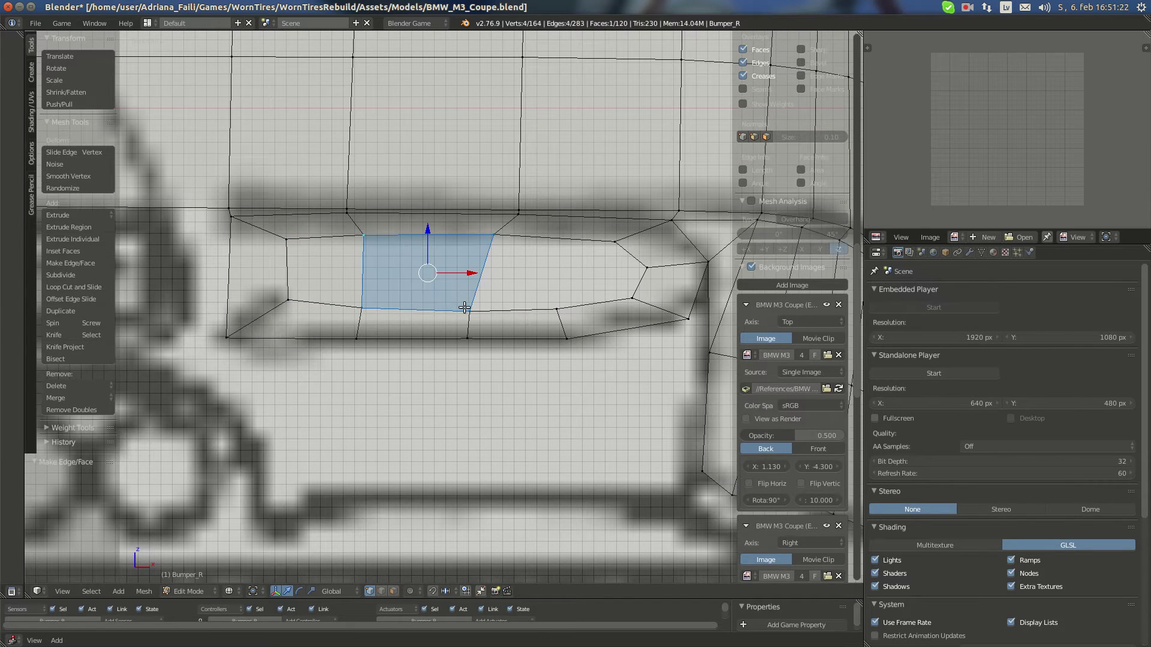
Fill the two remaining outer faces of the recess, closing it at the rounded corner end
right_click(477, 292)
shift+right_click(573, 294)
shift+right_click(610, 243)
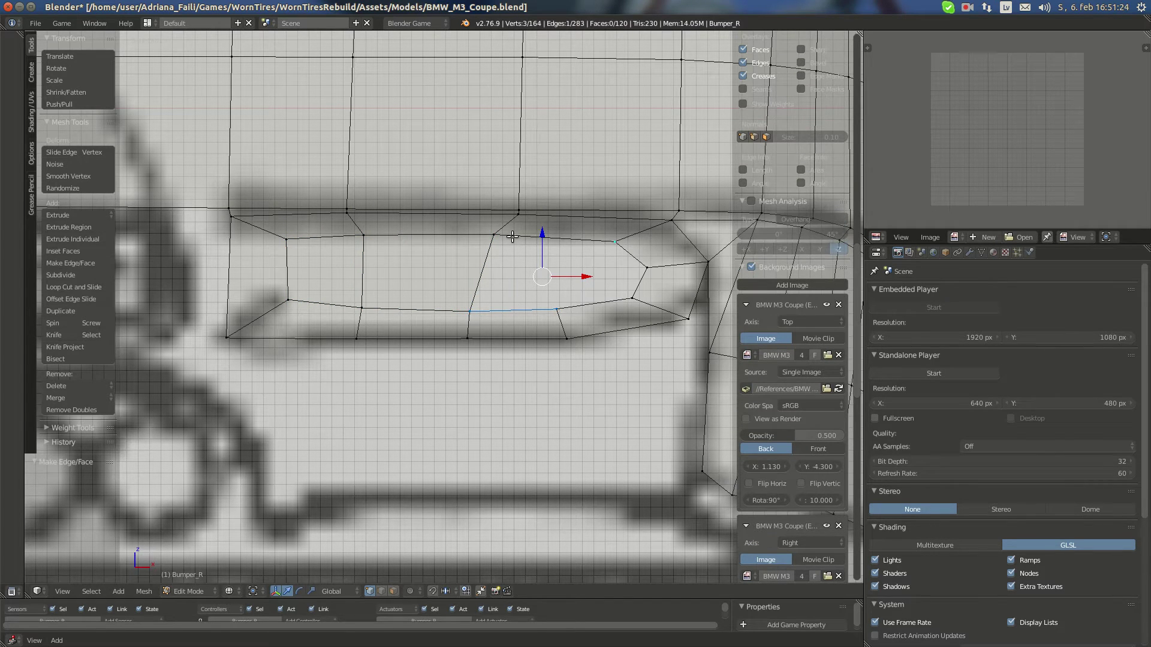
key(f)
right_click(617, 242)
shift+right_click(647, 267)
shift+right_click(632, 298)
shift+right_click(556, 307)
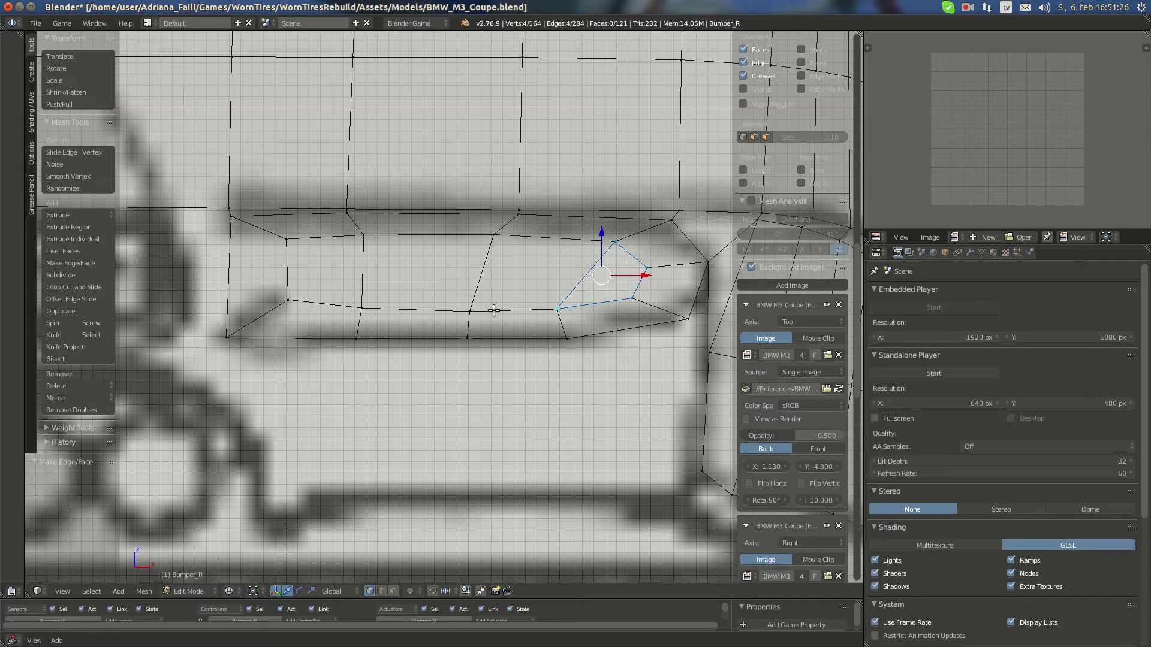
key(f)
In the right view, move the recess's lower outer corner vertex -0.008 along Y and check it from the rear
middle_drag(494, 310, 494, 310)
key(KP_1)
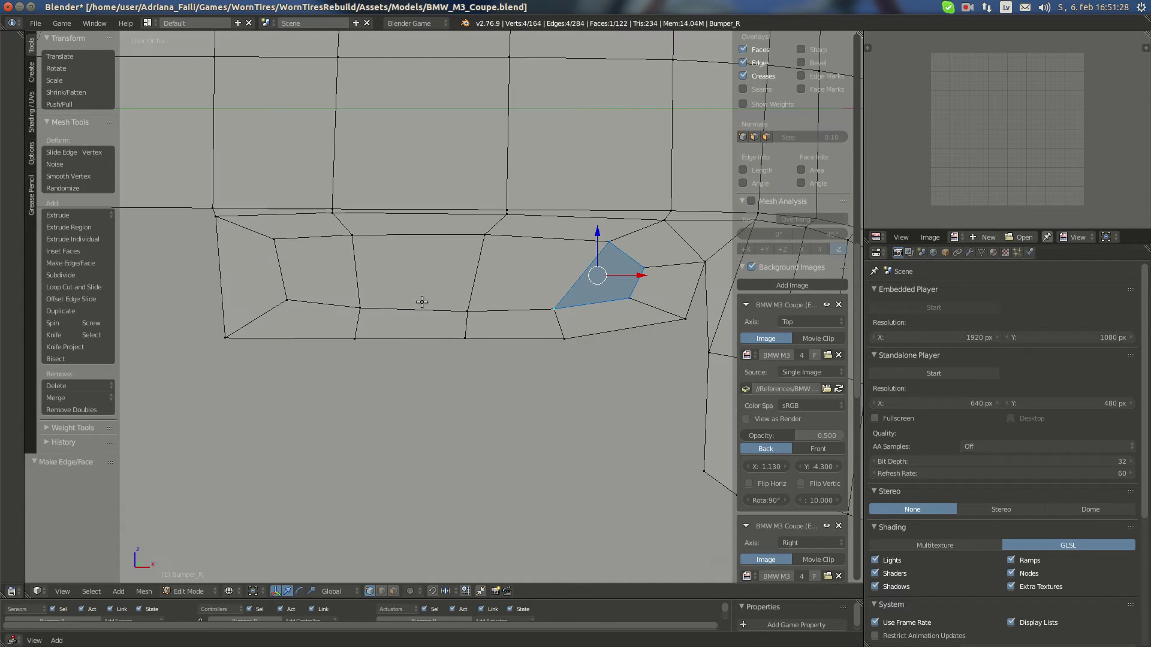
right_click(676, 316)
key(KP_3)
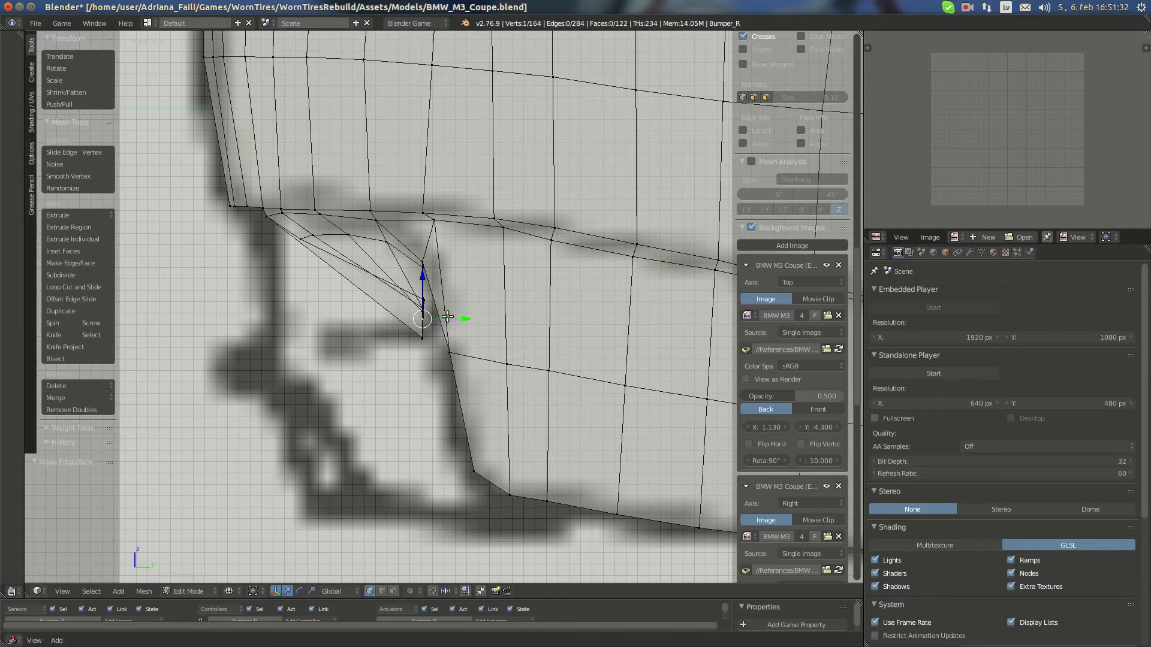
mouse_move(448, 316)
middle_down()
mouse_move(464, 320)
mouse_move(455, 326)
middle_up()
key(KP_3)
drag(454, 317, 449, 317)
middle_drag(450, 317, 644, 312)
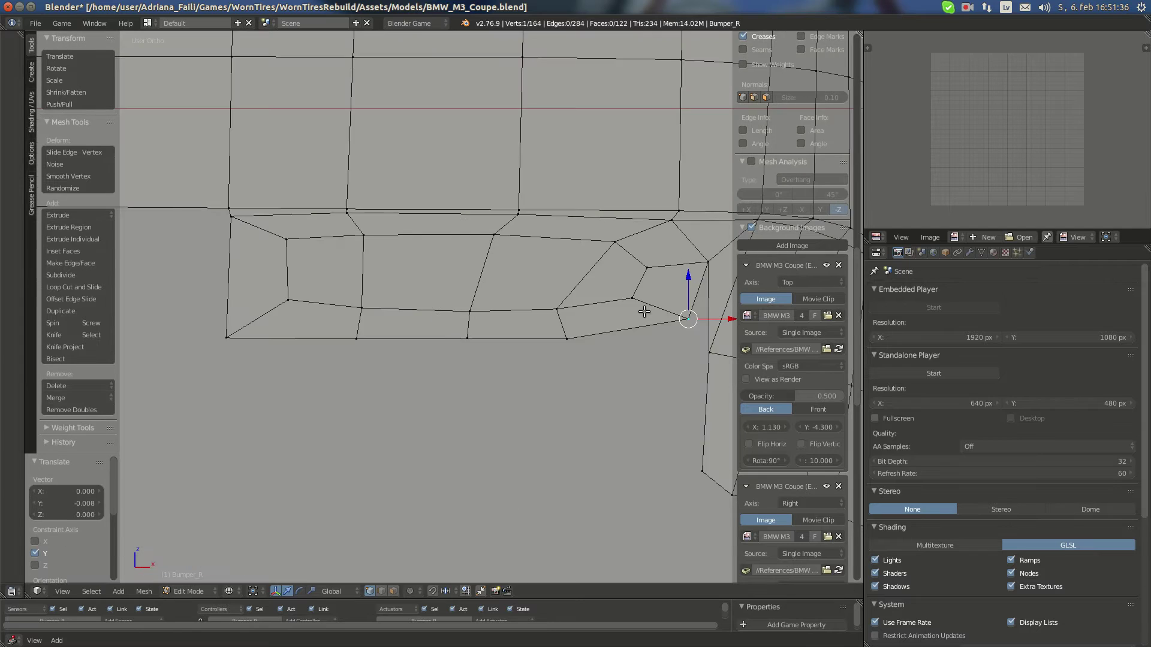
Move the recess's lower outer corner vertex 0.019 along Y and compare the shape with the rear photo in Chromium
key(KP_1)
right_click(709, 271)
key(KP_3)
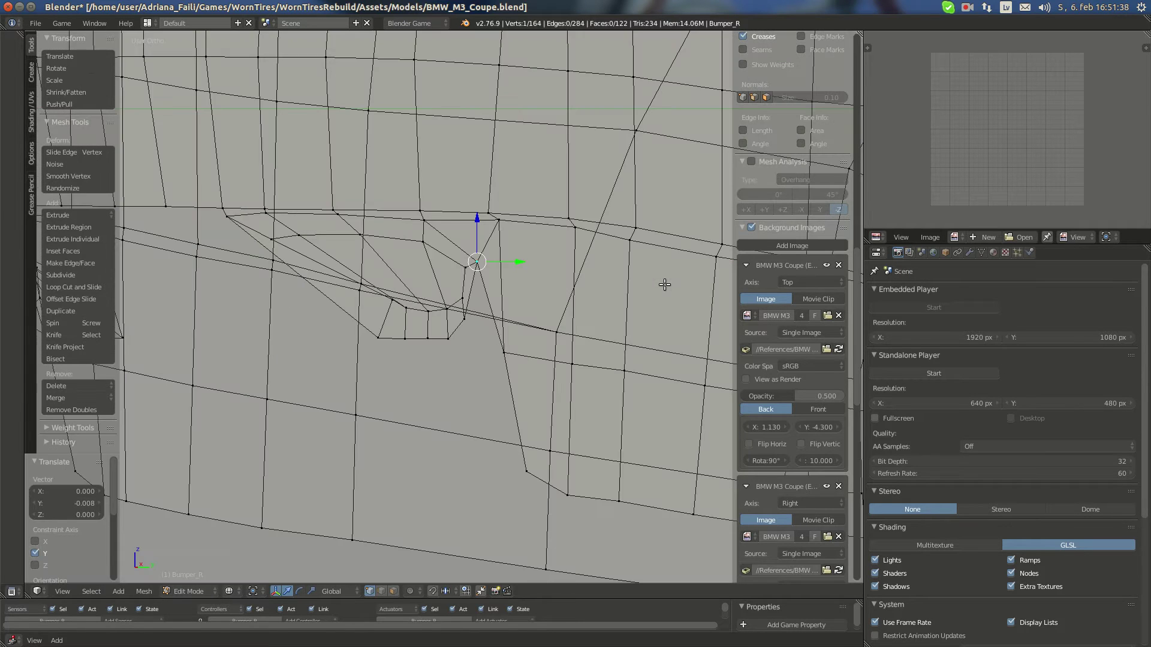
key(KP_1)
key(KP_3)
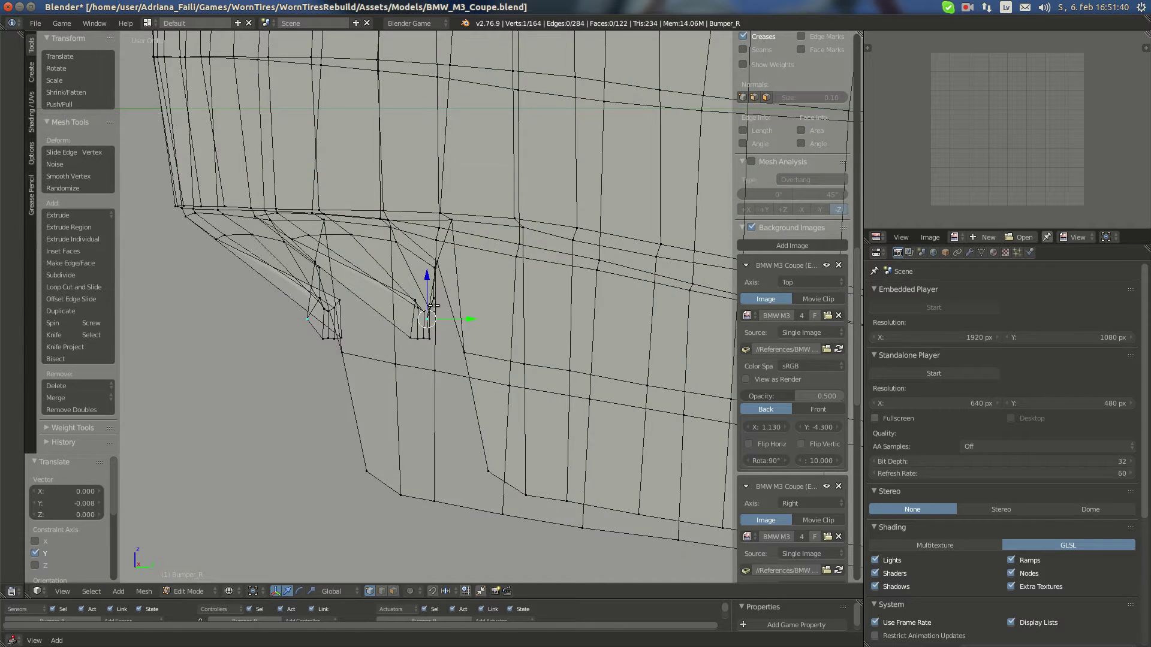
key(g)
key(y)
click(459, 319)
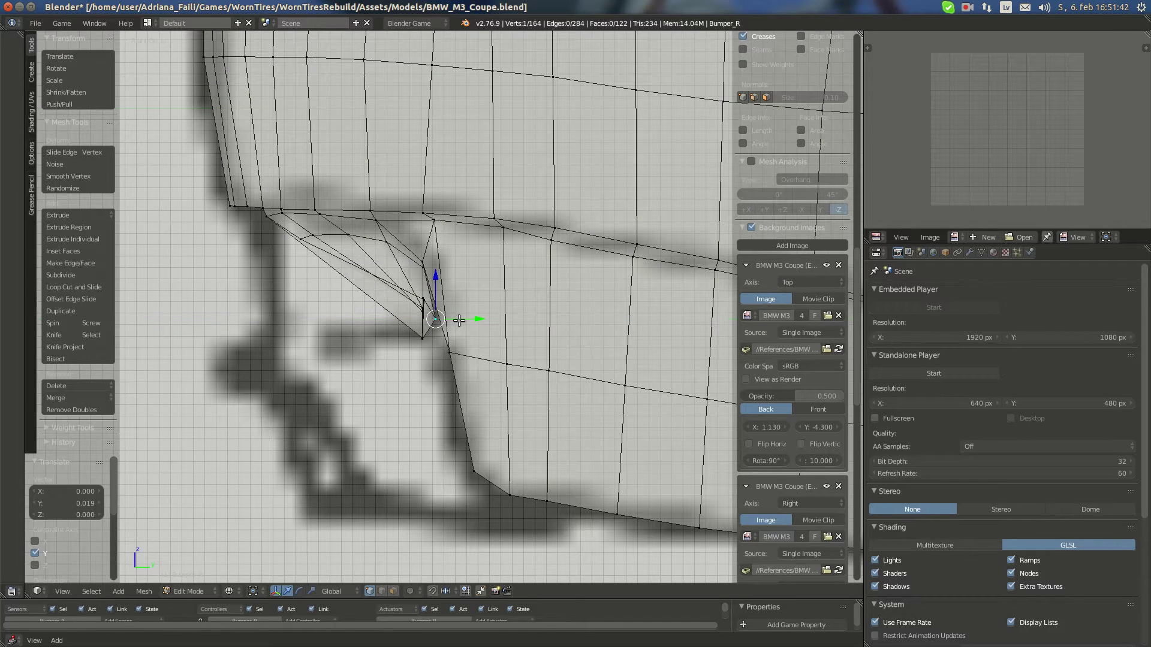
mouse_move(18, 80)
click(8, 99)
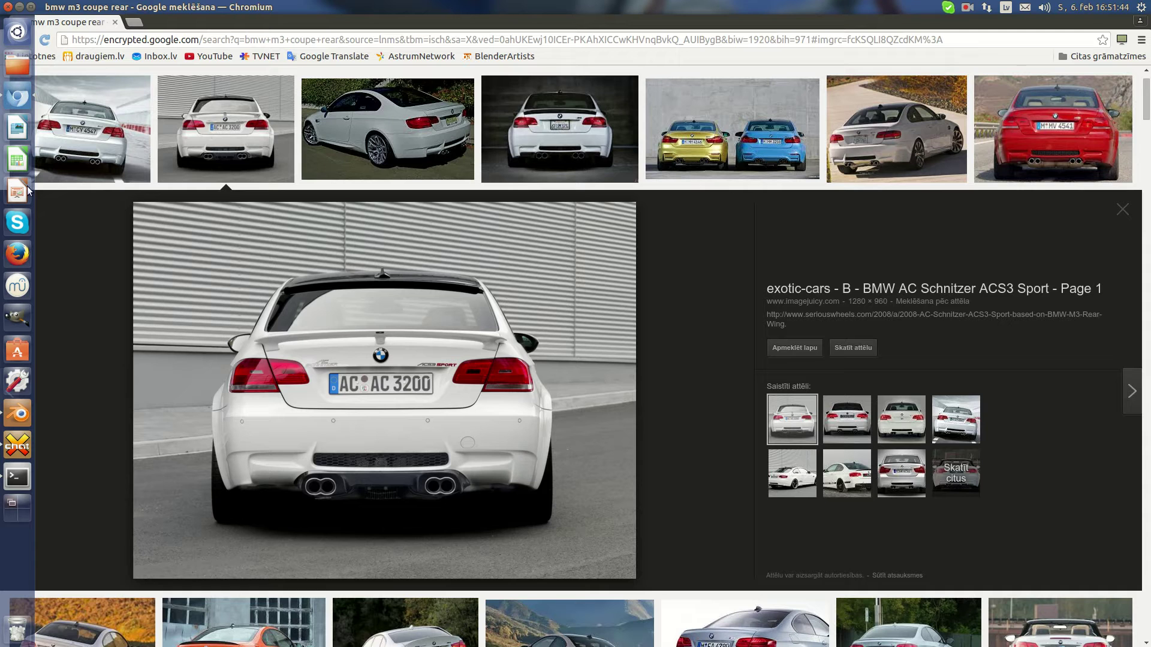
click(20, 415)
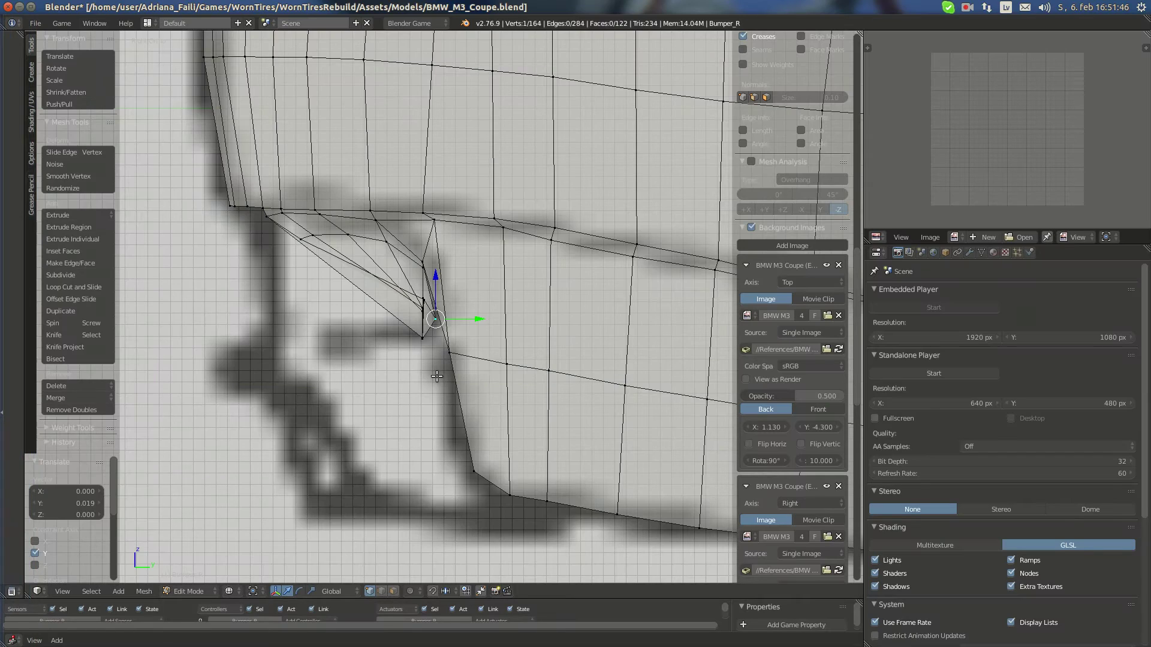
scroll(622, 338, up, 3)
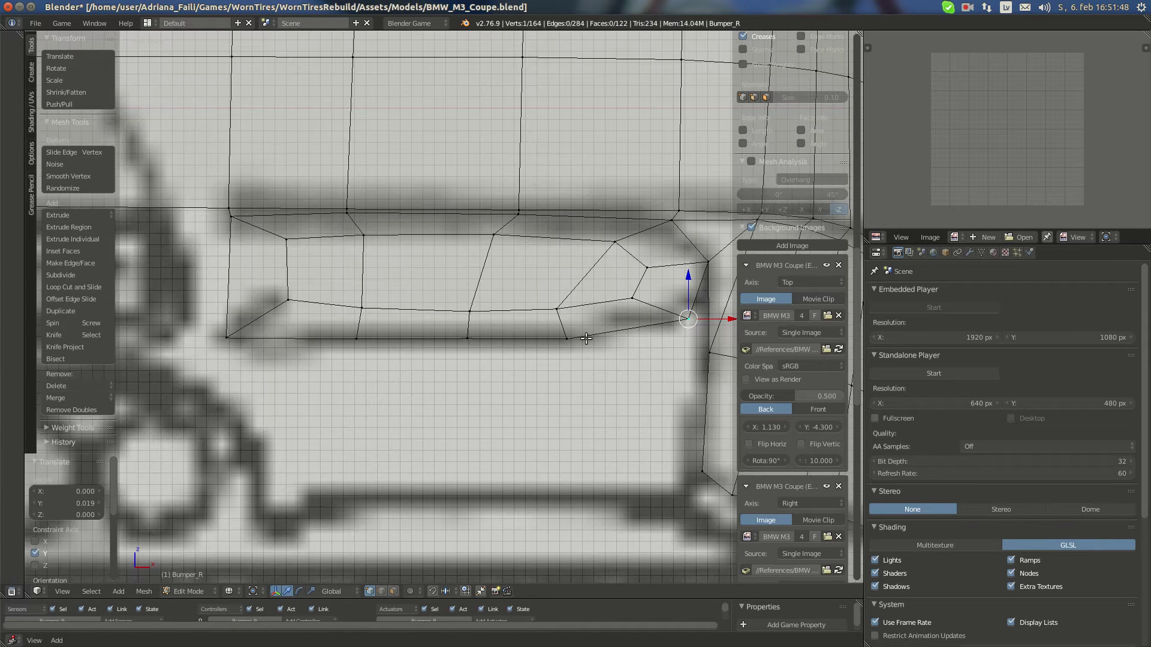
Shift the two outer vertices of the recess's bottom edge rearward along Y, the more inward of them by -0.029
key(KP_3)
drag(449, 339, 439, 336)
key(KP_1)
key(KP_1)
key(KP_3)
key(KP_3)
drag(447, 338, 417, 339)
Move the two innermost vertices of the recess's bottom edge along Y by -0.061 and -0.088
key(KP_1)
key(KP_3)
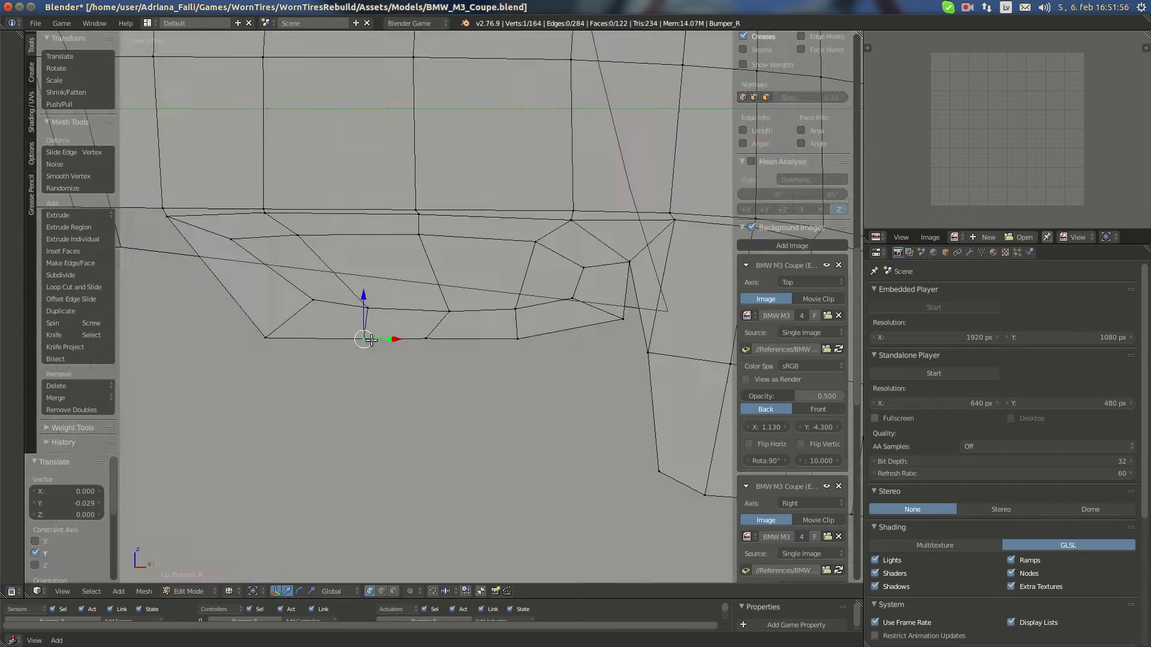
drag(444, 337, 375, 348)
key(KP_1)
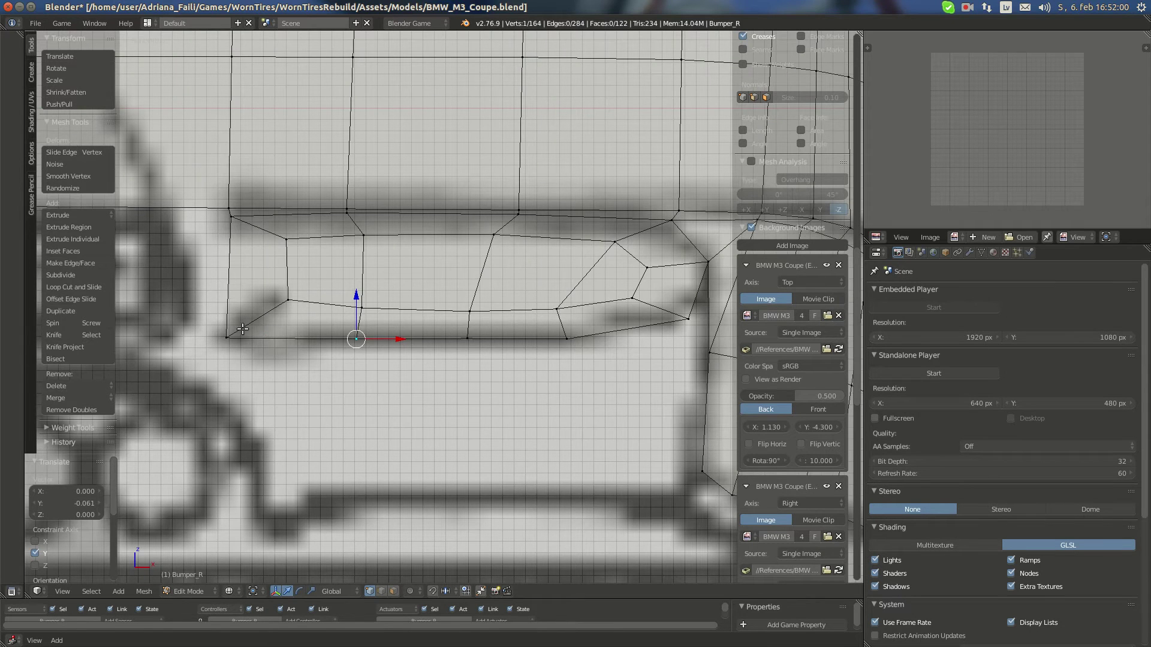
key(KP_3)
drag(443, 345, 358, 347)
key(KP_1)
Move the innermost vertex of the recess's inner lower row -0.076 along Y
right_click(293, 232)
key(KP_3)
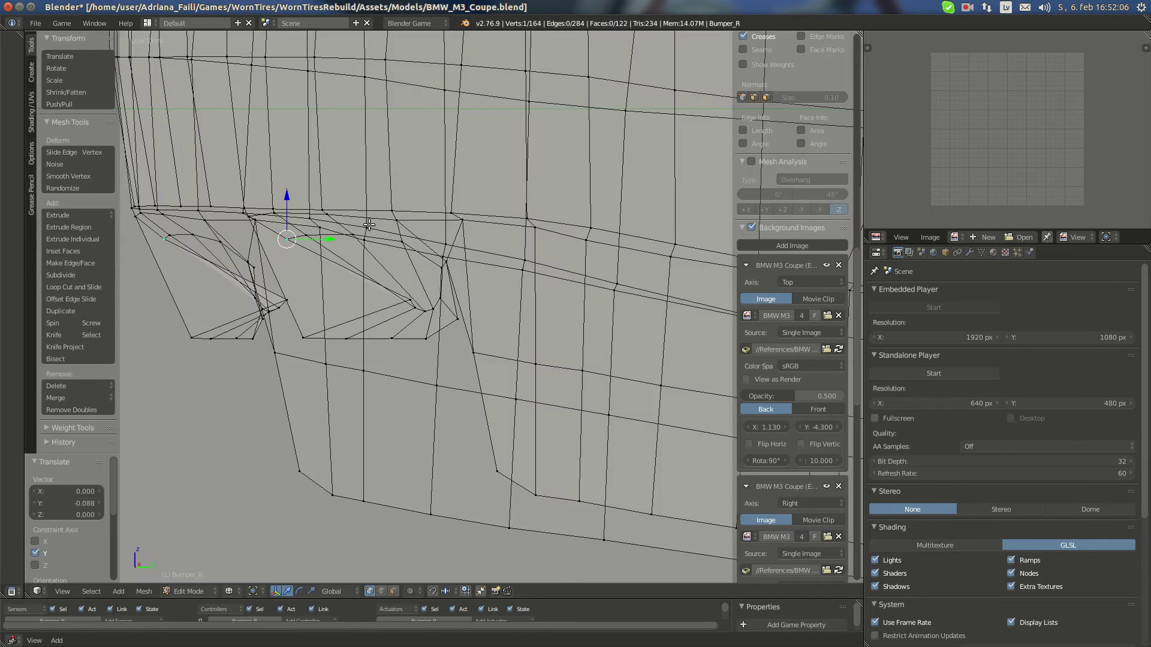
key(KP_1)
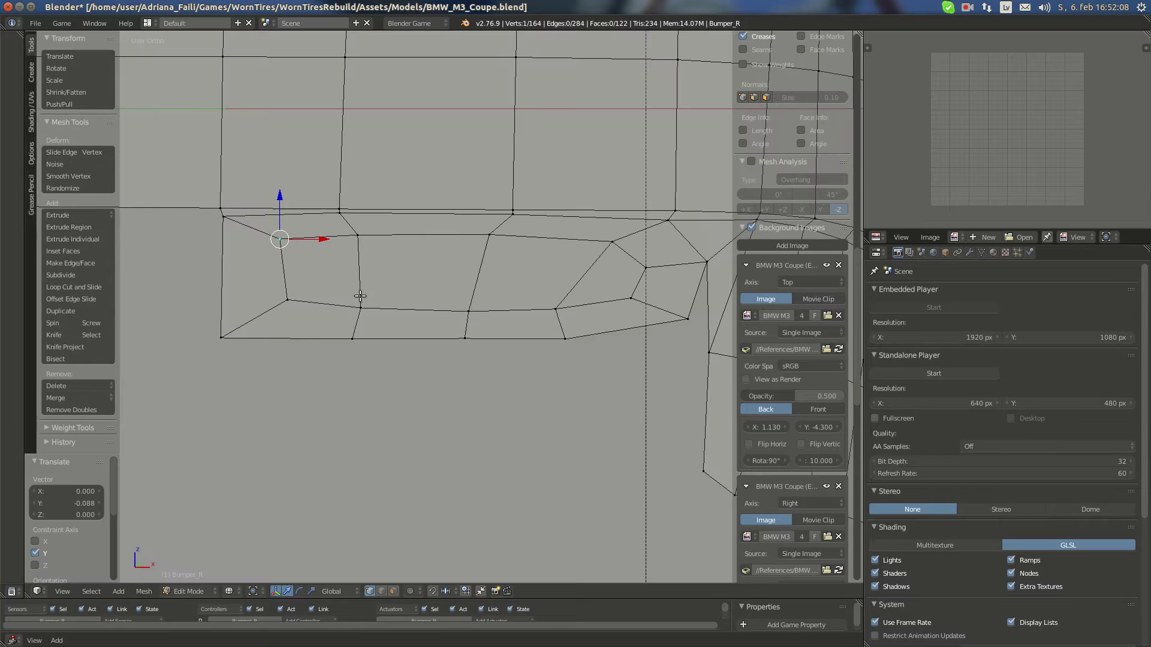
right_click(640, 295)
right_click(283, 293)
key(KP_3)
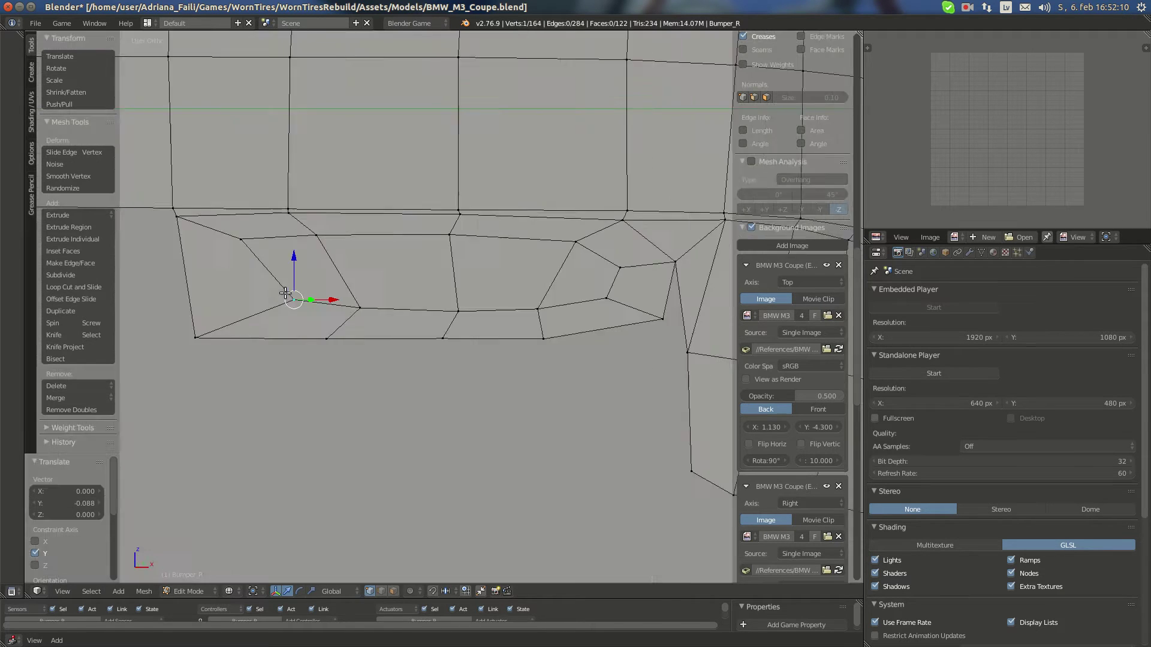
key(g)
key(y)
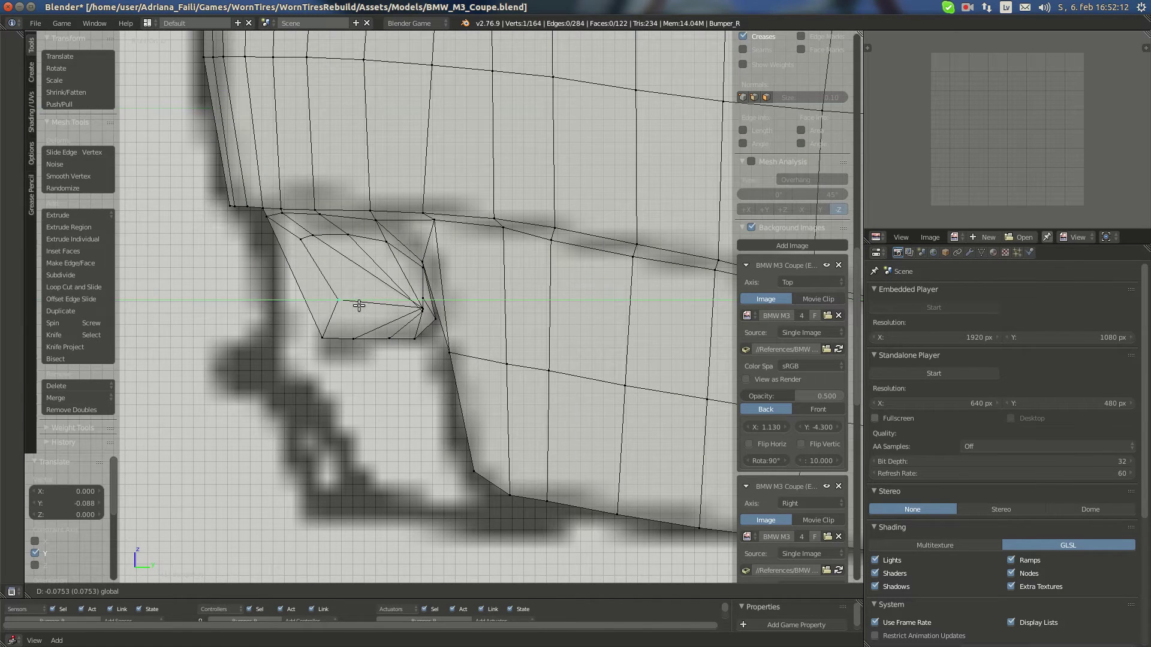
click(360, 300)
Move the innermost vertex of the recess's inner upper row 0.006 along Y
right_click(301, 235)
key(g)
key(y)
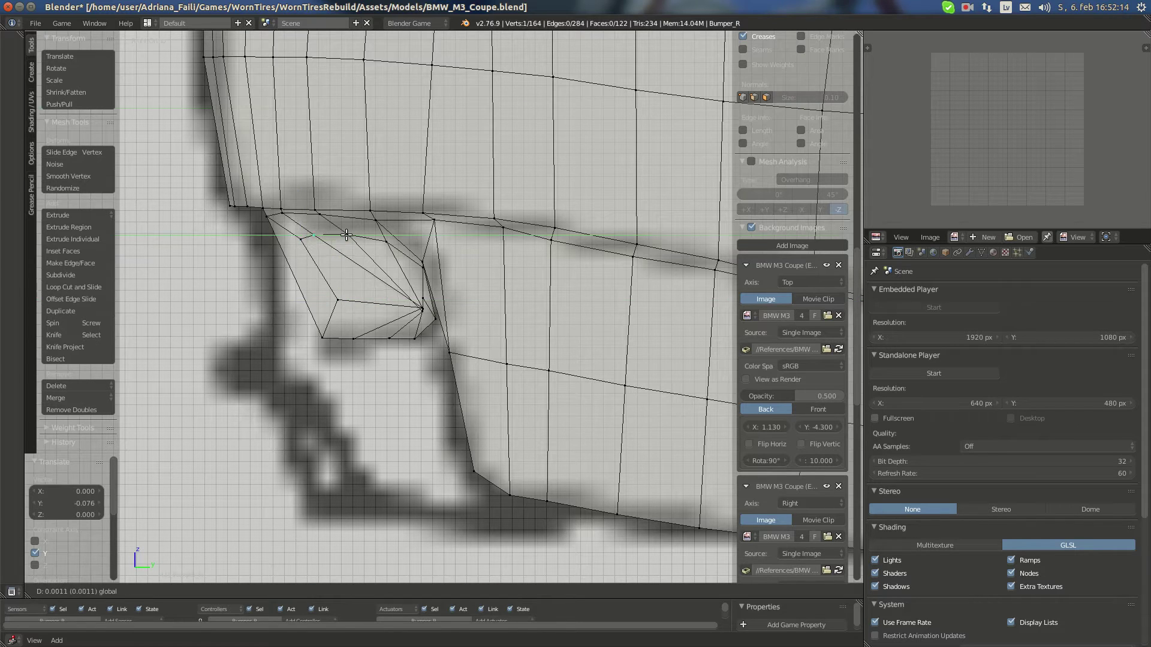
click(305, 237)
right_click(305, 239)
key(g)
key(y)
click(343, 239)
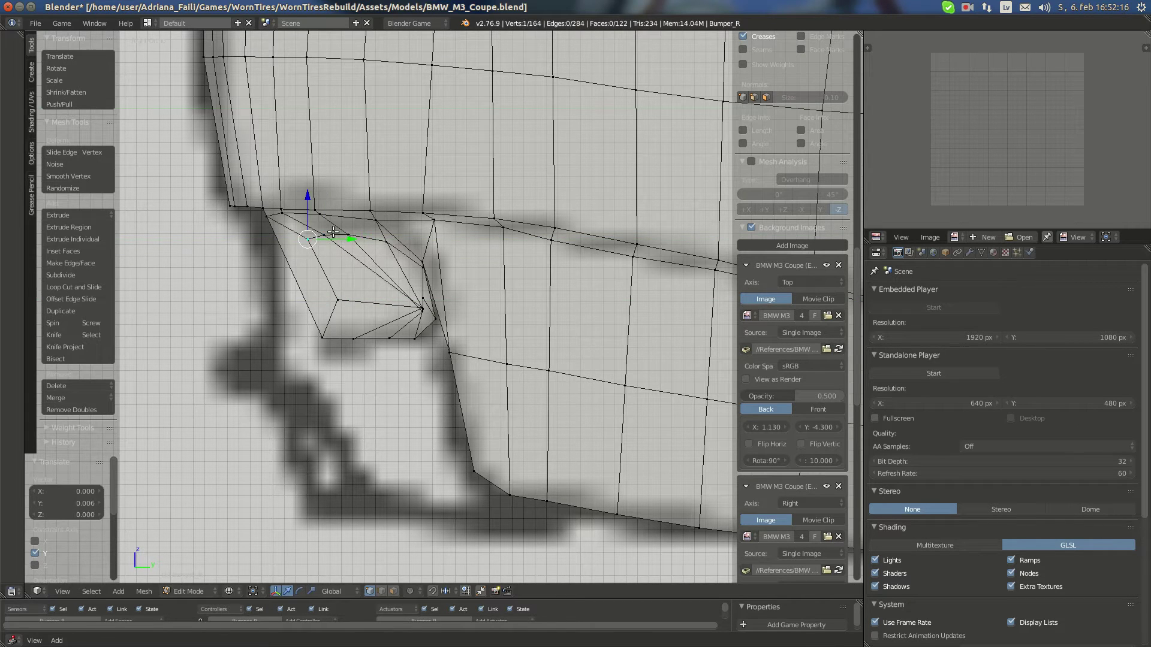
Shift the other three vertices of the inner upper row forward along Y, the third from the car's centre by 0.009
right_click(330, 236)
key(g)
key(y)
click(355, 234)
right_click(357, 234)
key(g)
key(y)
click(378, 236)
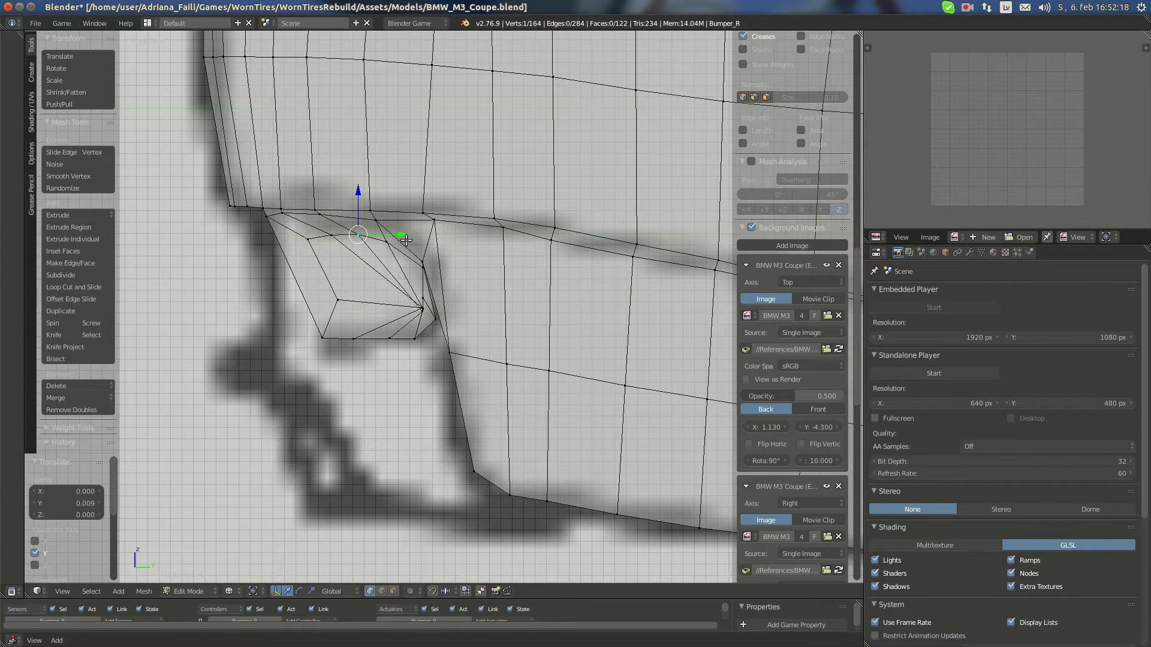
right_click(393, 242)
key(g)
key(y)
click(414, 239)
Refine the three innermost vertices of the inner upper row along Y, moving the innermost one by 0.008
right_click(363, 236)
drag(377, 235, 340, 237)
right_click(339, 238)
right_click(313, 242)
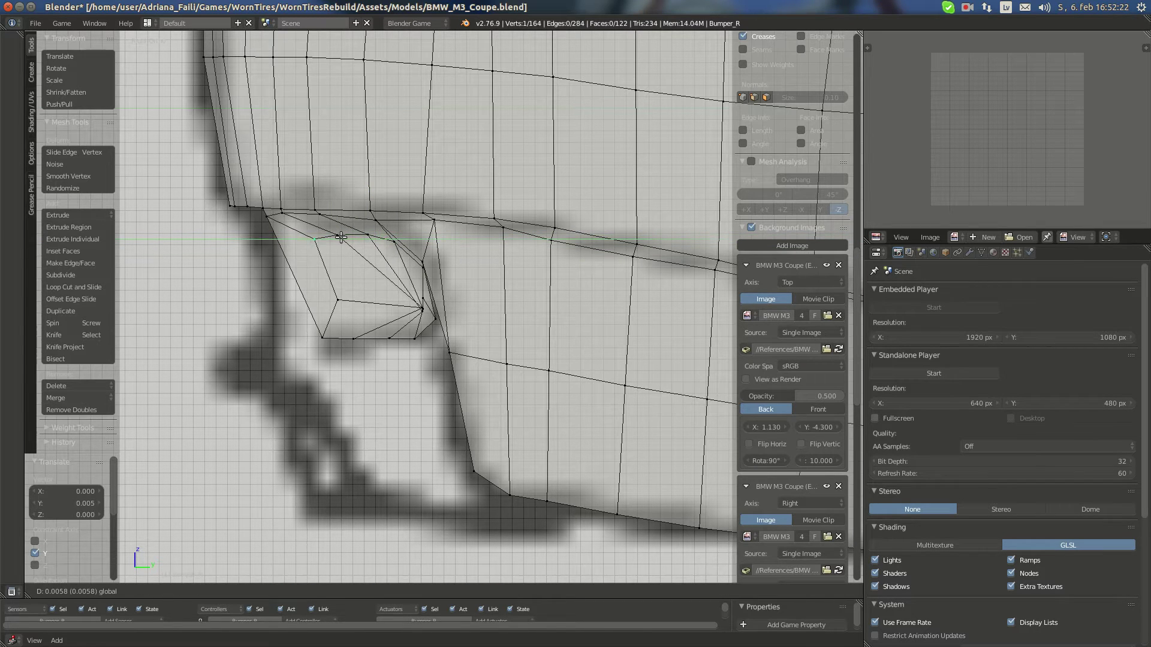
click(372, 287)
Move the second and third vertices of the inner lower row along Y by -0.054 and -0.030
right_click(410, 300)
key(KP_1)
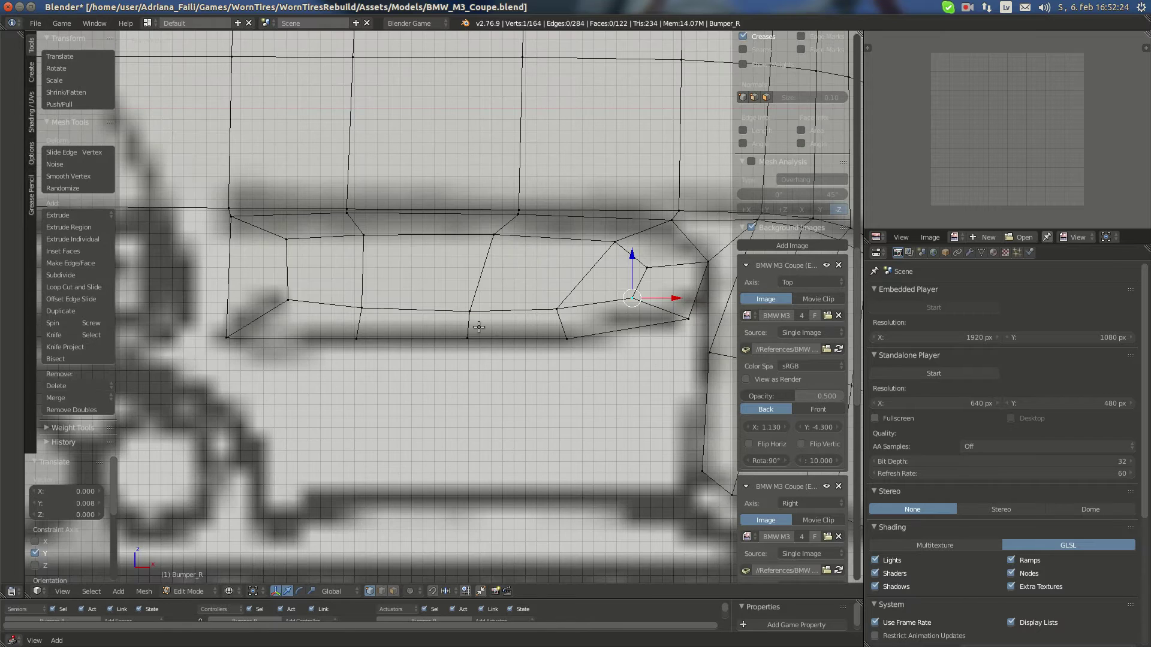
key(KP_3)
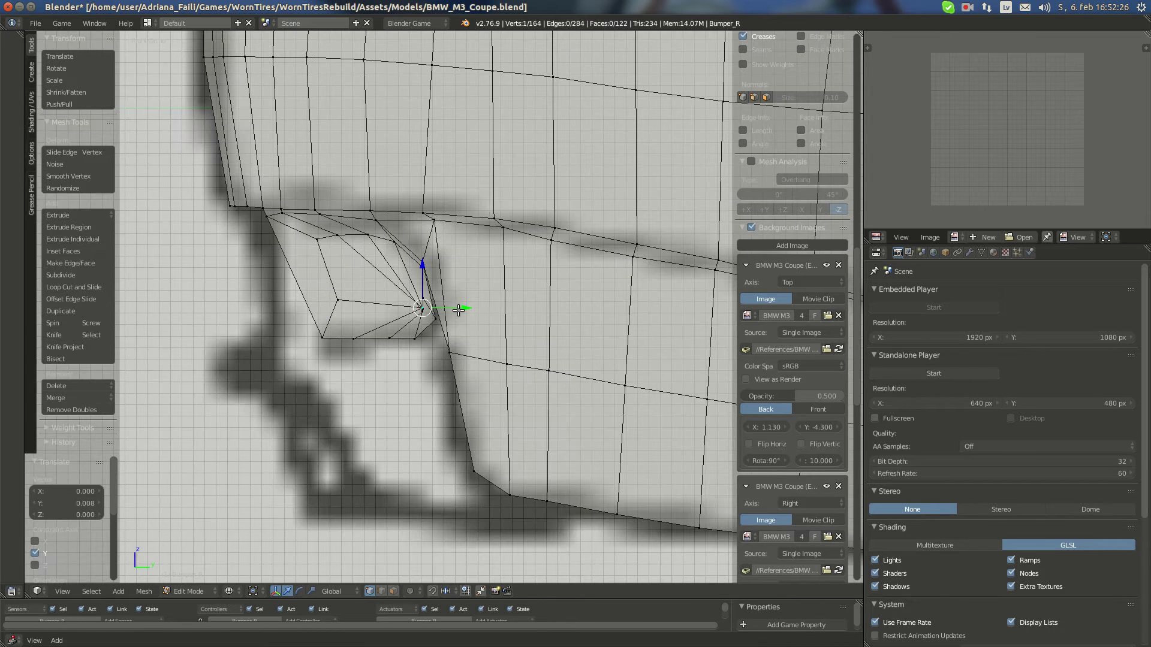
key(g)
key(y)
click(394, 301)
key(KP_1)
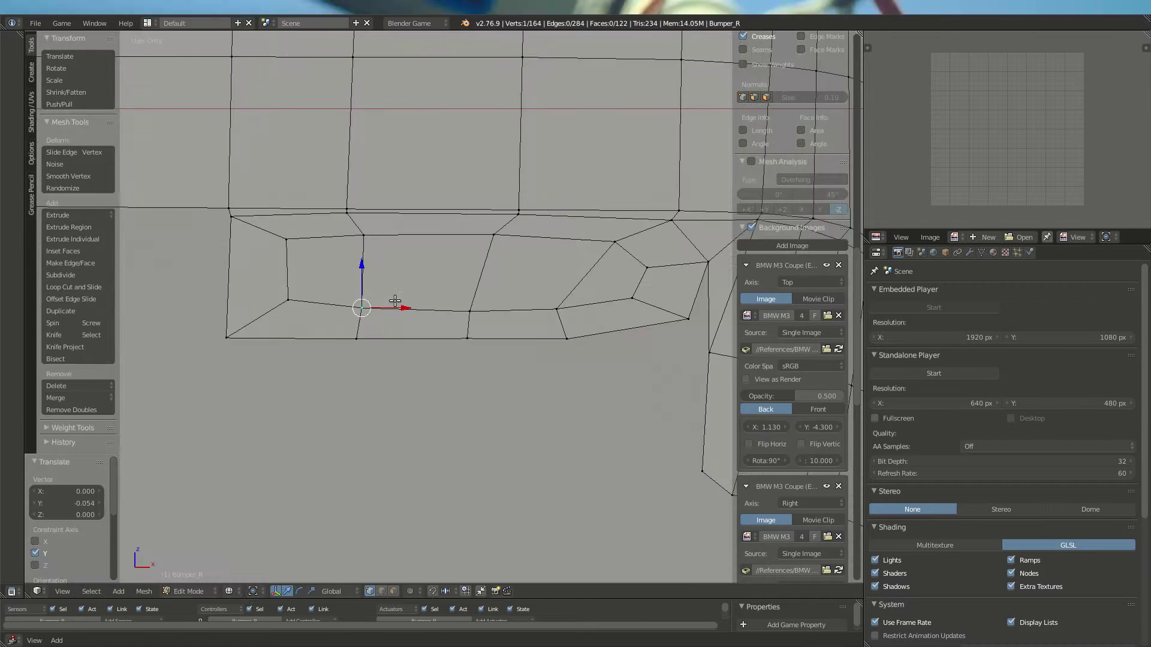
key(KP_3)
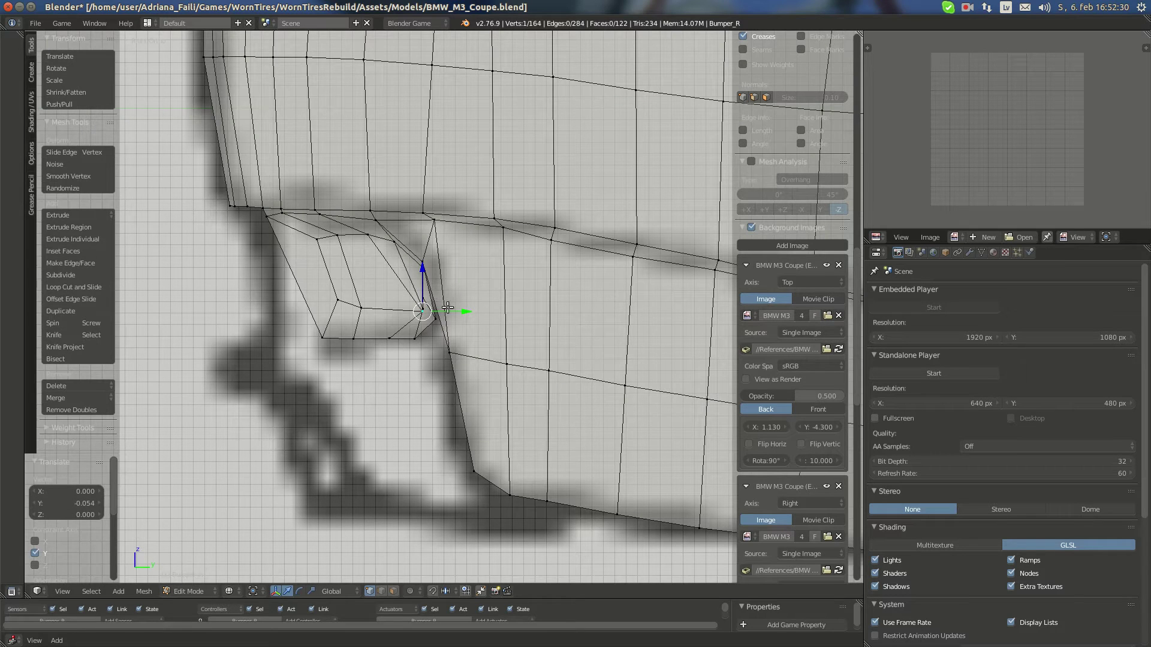
key(g)
key(y)
click(419, 307)
Move the fourth vertex of the inner lower row -0.011 along Y and the outermost one 0.003 along Y
key(KP_1)
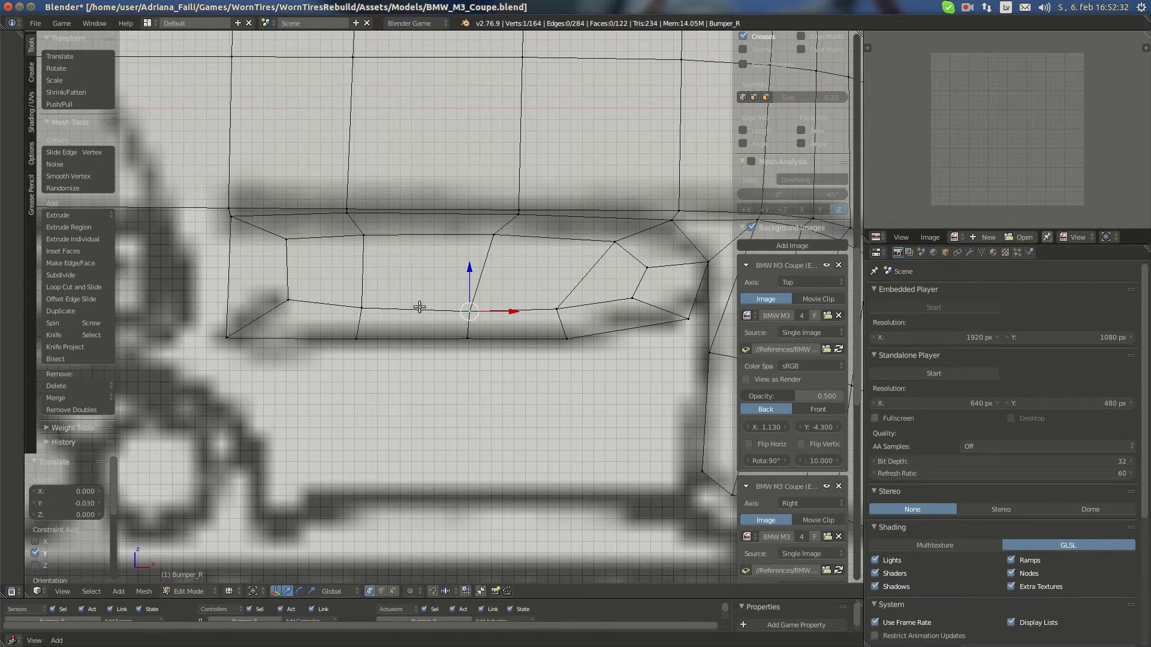
key(KP_3)
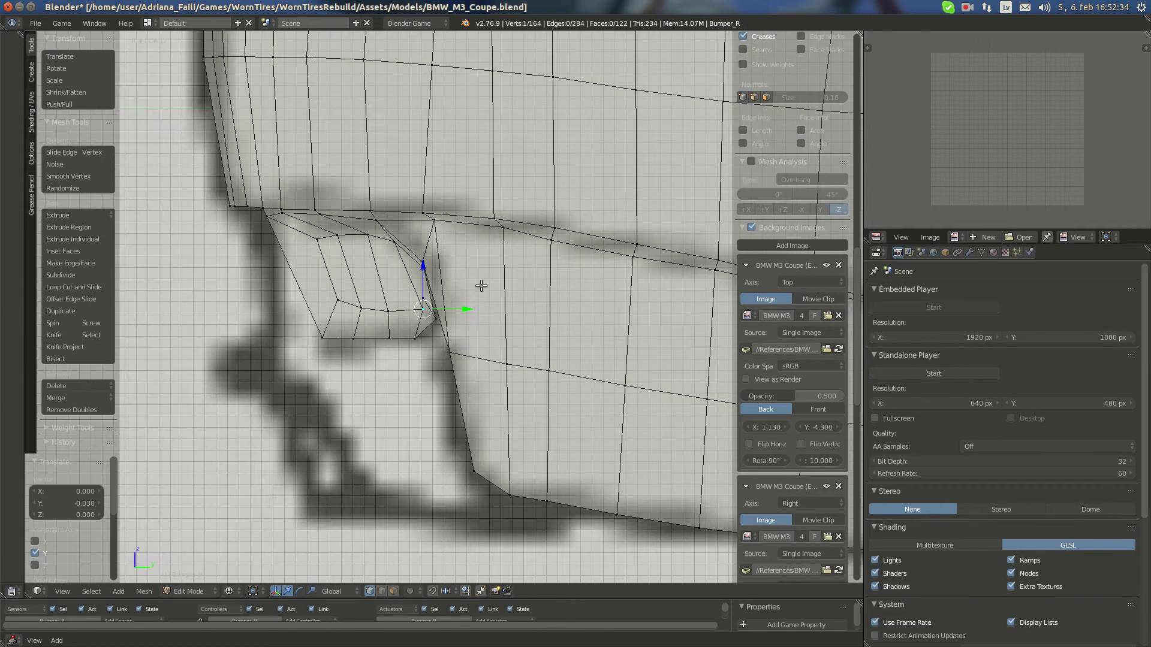
key(g)
key(y)
click(445, 300)
key(g)
key(y)
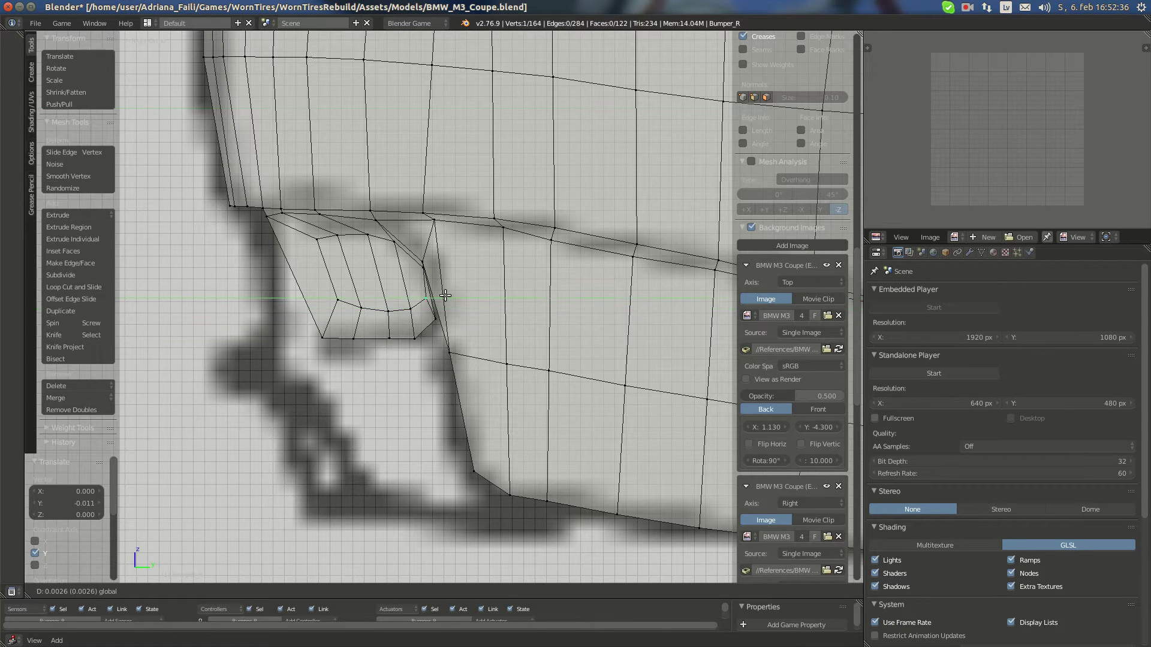
click(445, 296)
Lower the innermost vertex of the recess's inner lower row by 0.005 along Z
right_click(346, 297)
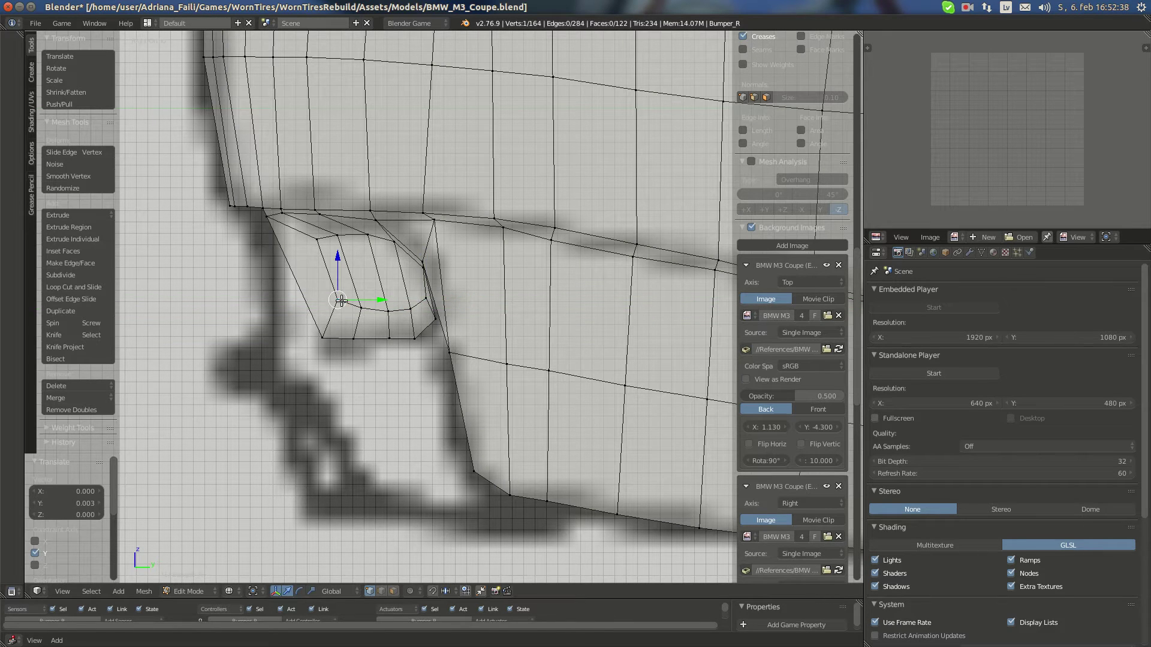
key(g)
key(z)
click(329, 249)
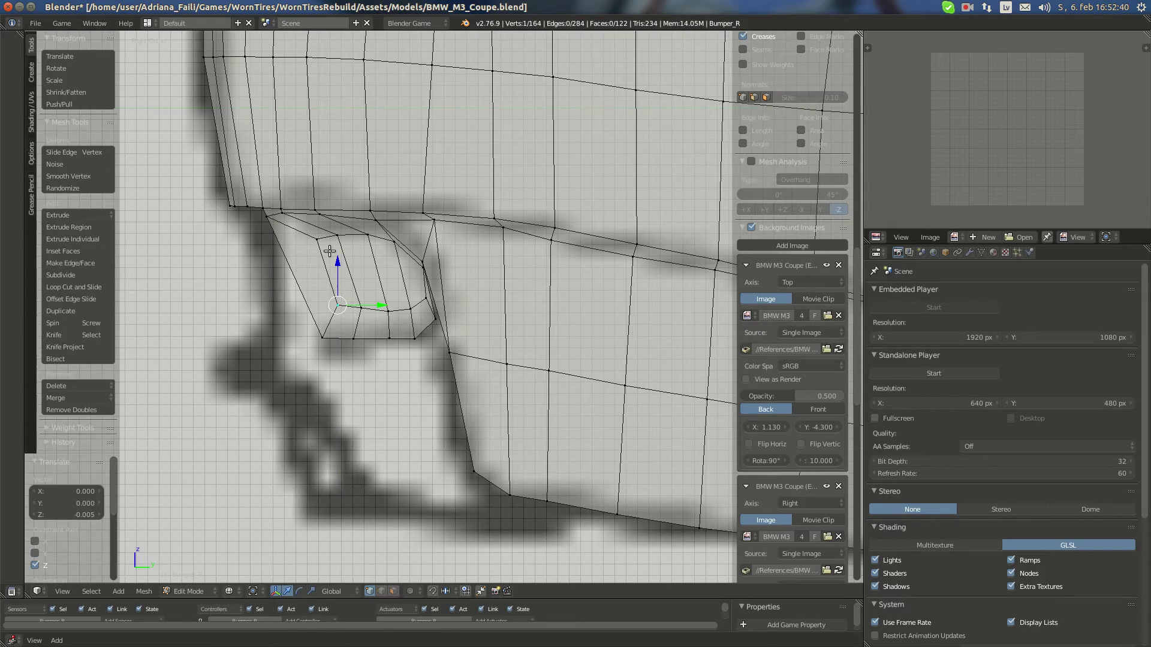
Examine the shaded bumper in perspective and compare its recess with the rear photo in Chromium
key(a)
key(Tab)
key(KP_5)
key(z)
middle_drag(329, 249, 325, 275)
click(12, 101)
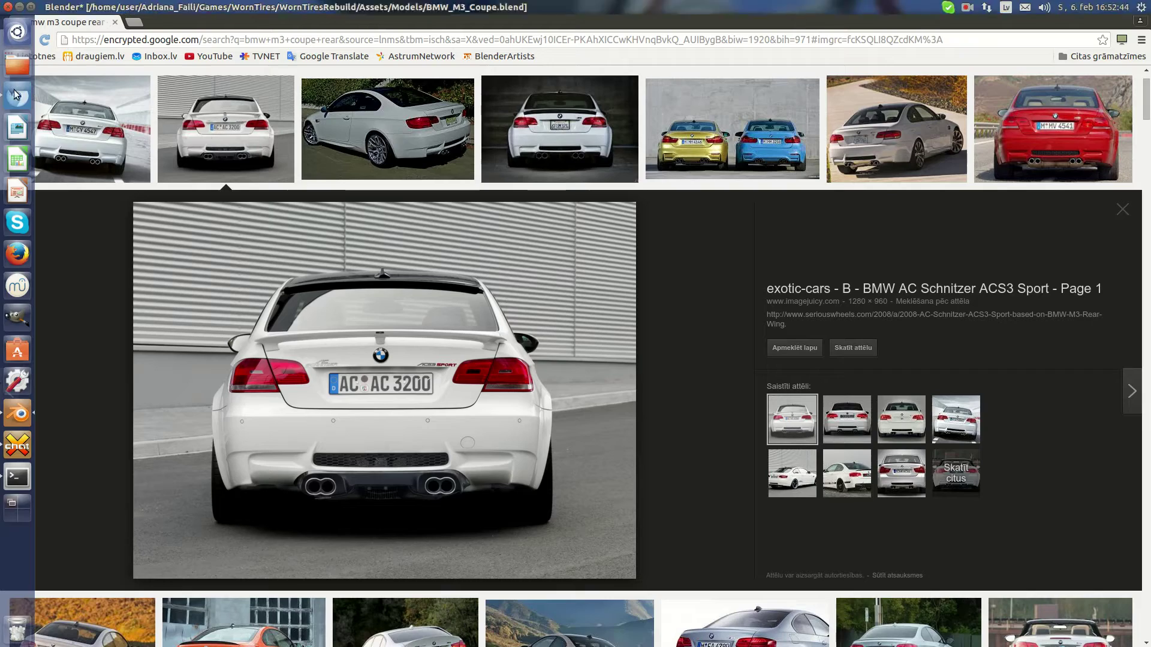
click(8, 410)
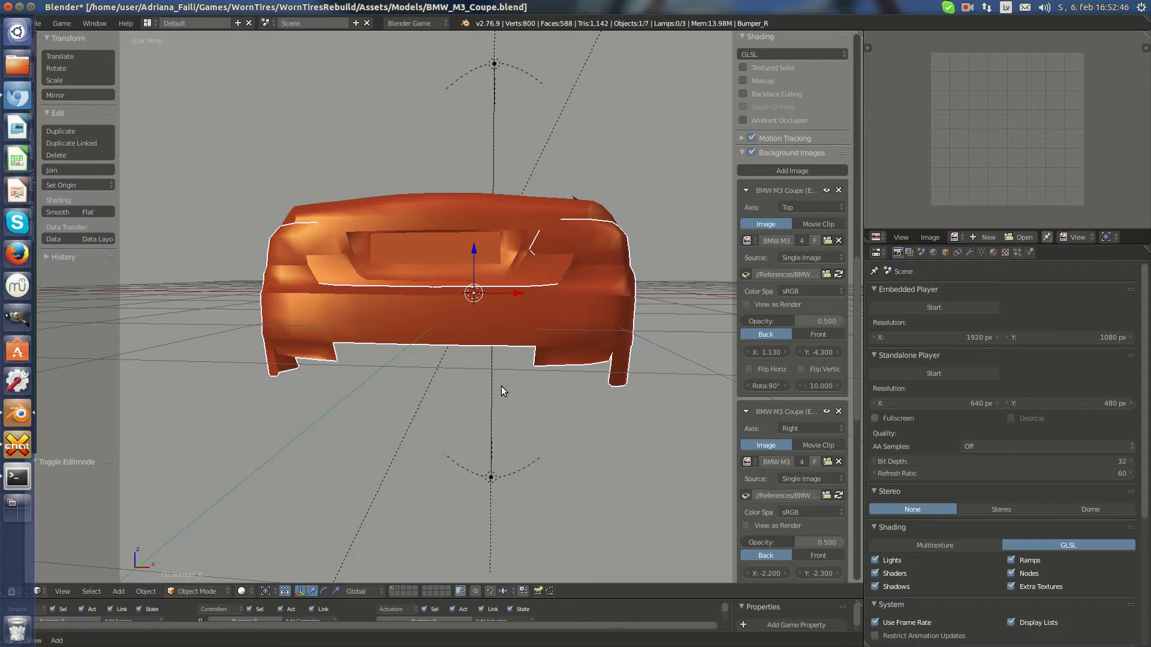
In the rear wireframe view, fill the triangular gap between the recess's outer end and the bumper's side section with a face
key(ctrl+KP_1)
key(KP_5)
key(z)
key(Tab)
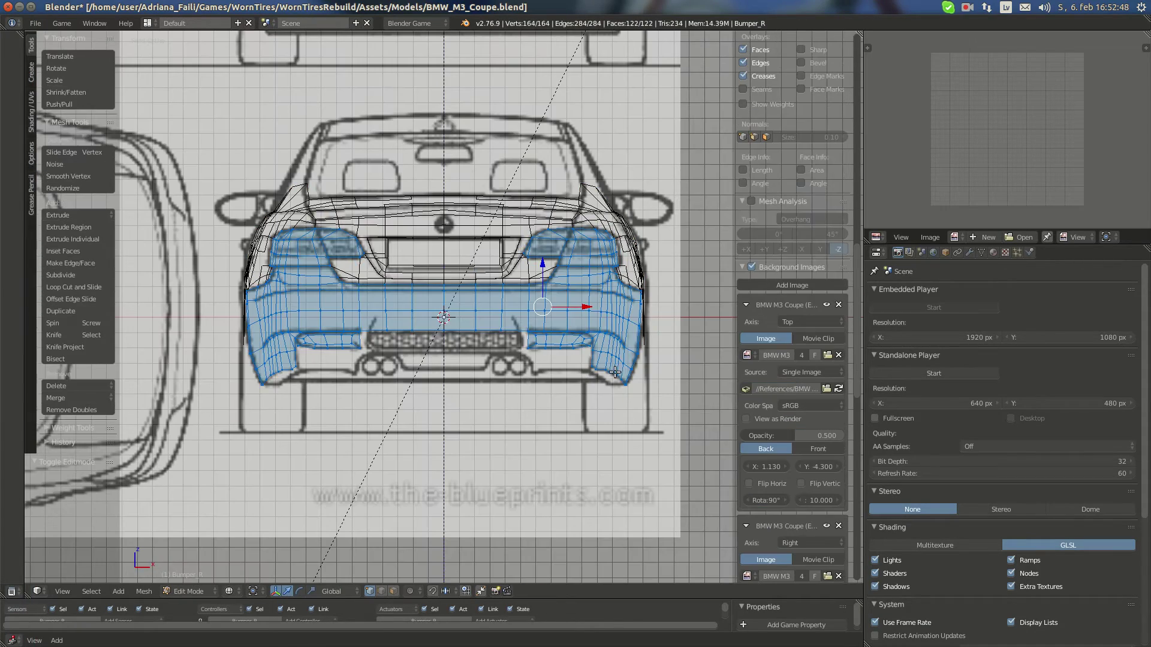
scroll(504, 384, up, 10)
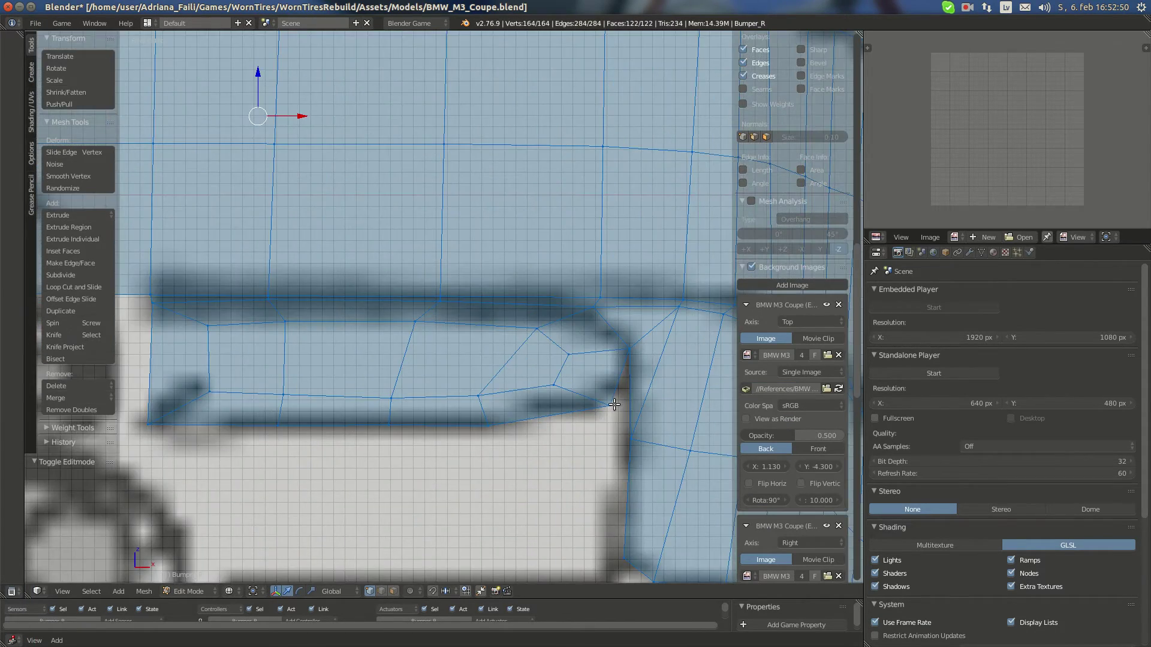
right_click(614, 405)
shift+right_click(631, 440)
shift+right_click(631, 352)
scroll(622, 416, down, 3)
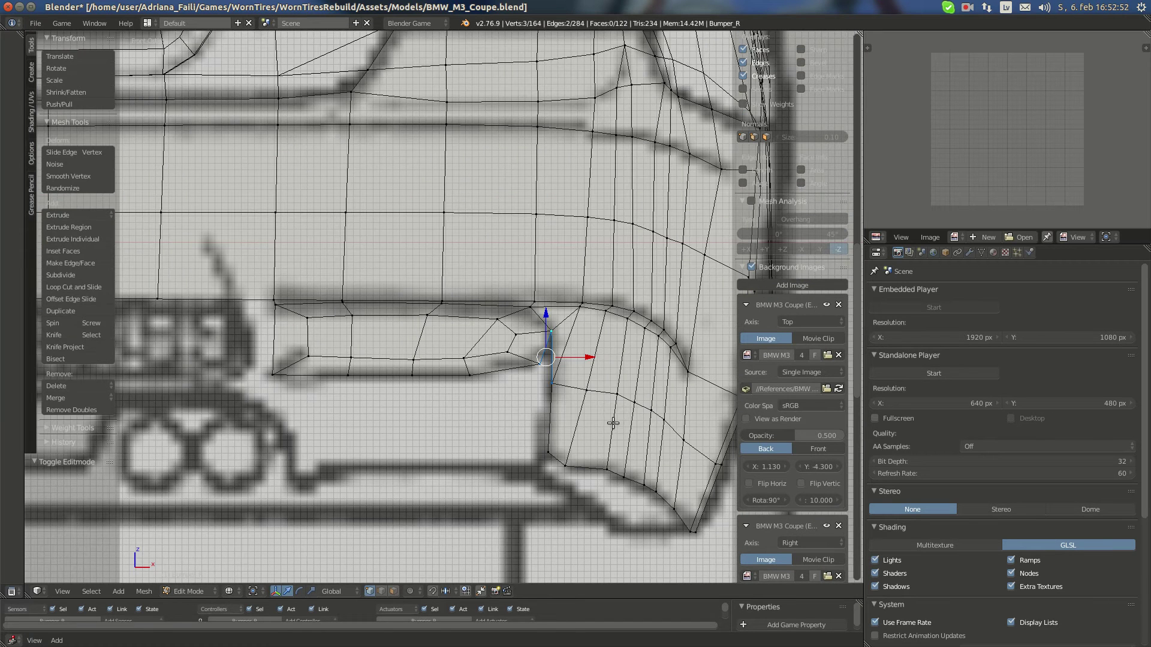
scroll(590, 434, up, 1)
key(f)
Check the rear photo in Chromium, and extrude the outer vertex of the recess's lower edge down -0.041 along Z and -0.002 along X
mouse_move(1, 161)
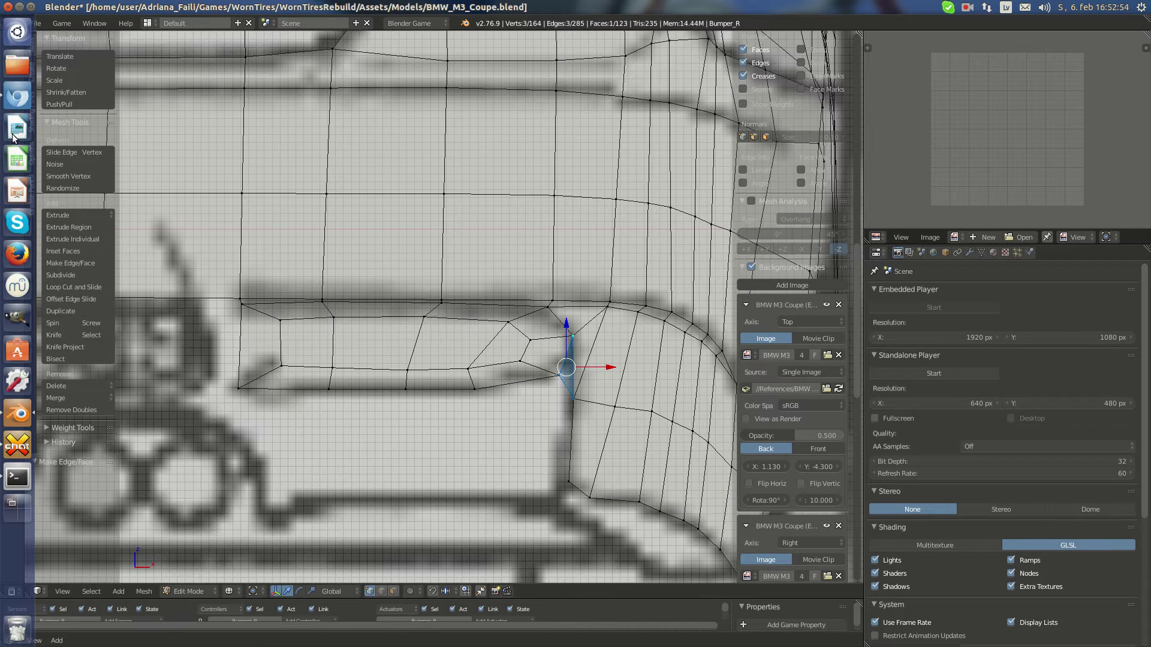
key(a)
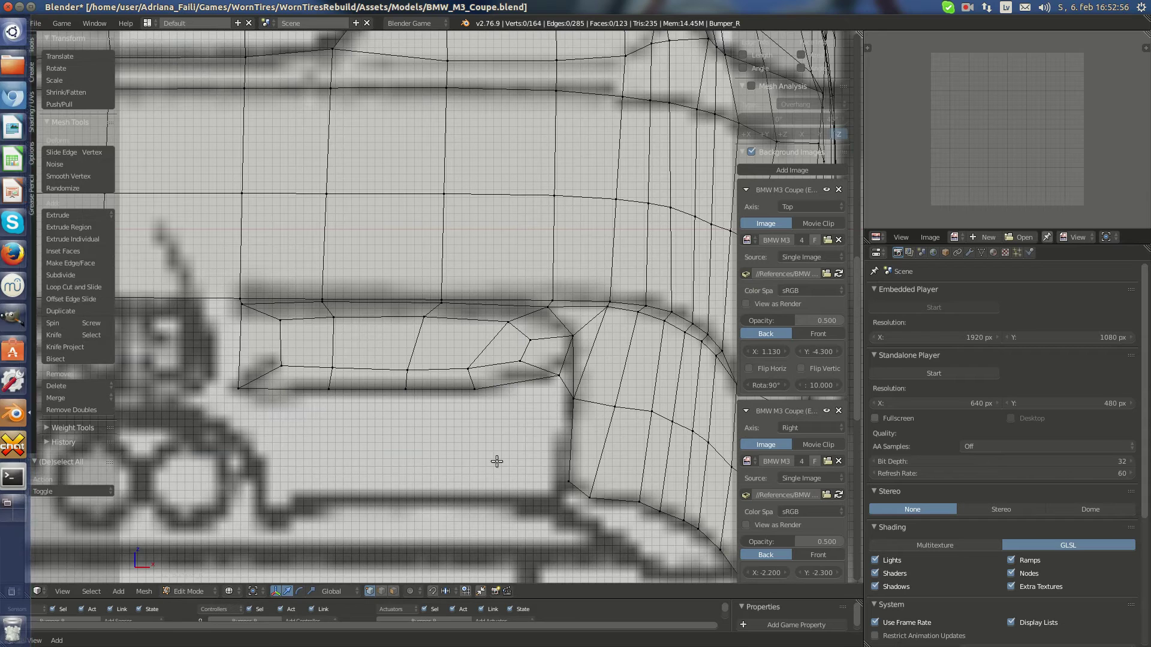
right_click(490, 393)
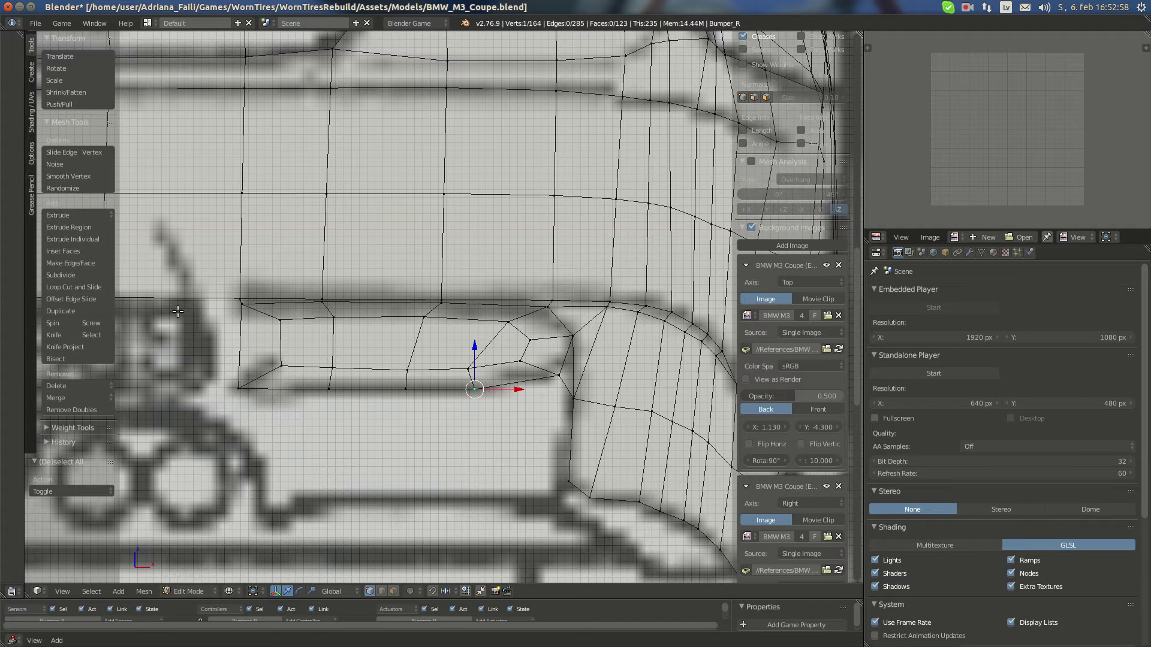
click(6, 109)
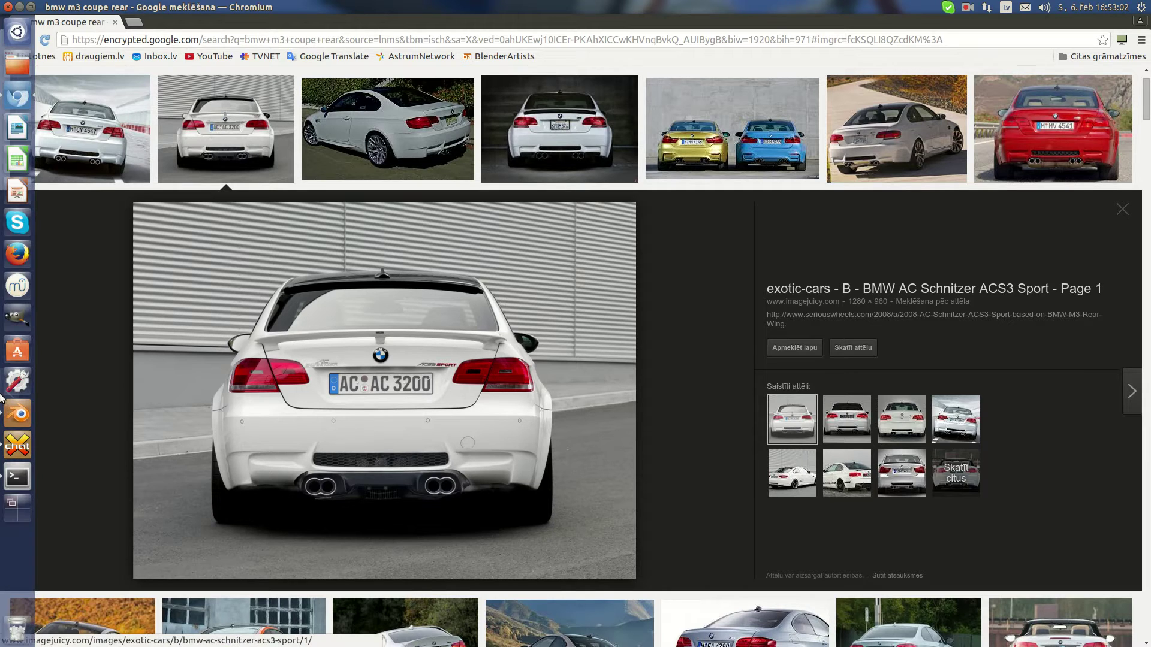
click(17, 414)
key(e)
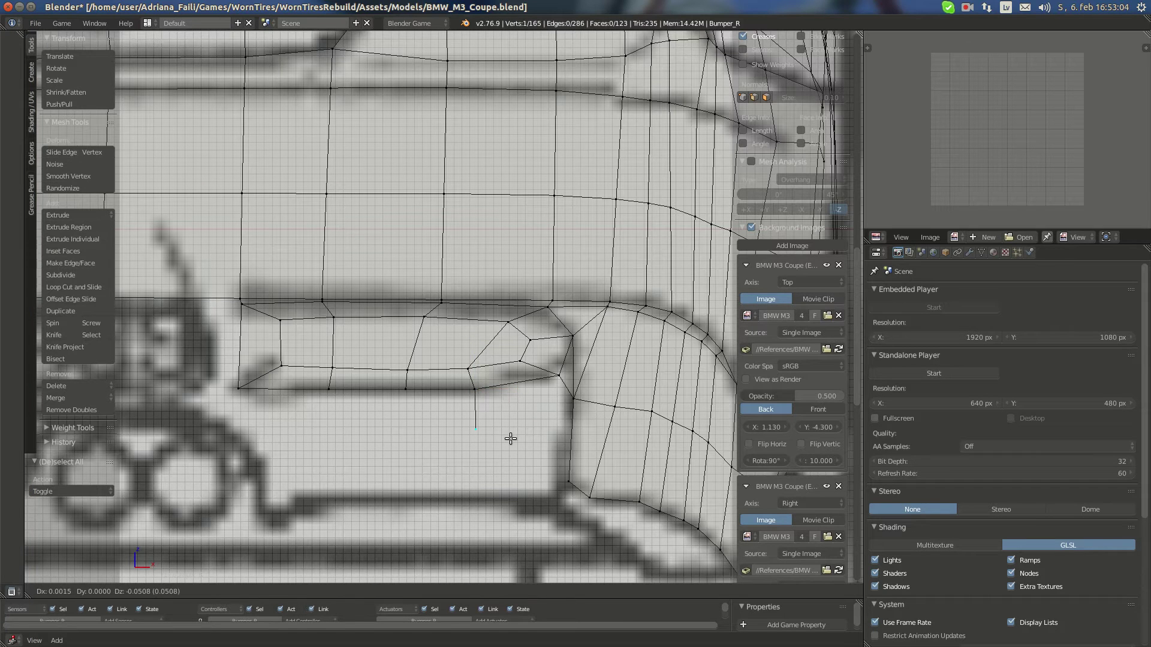
click(509, 431)
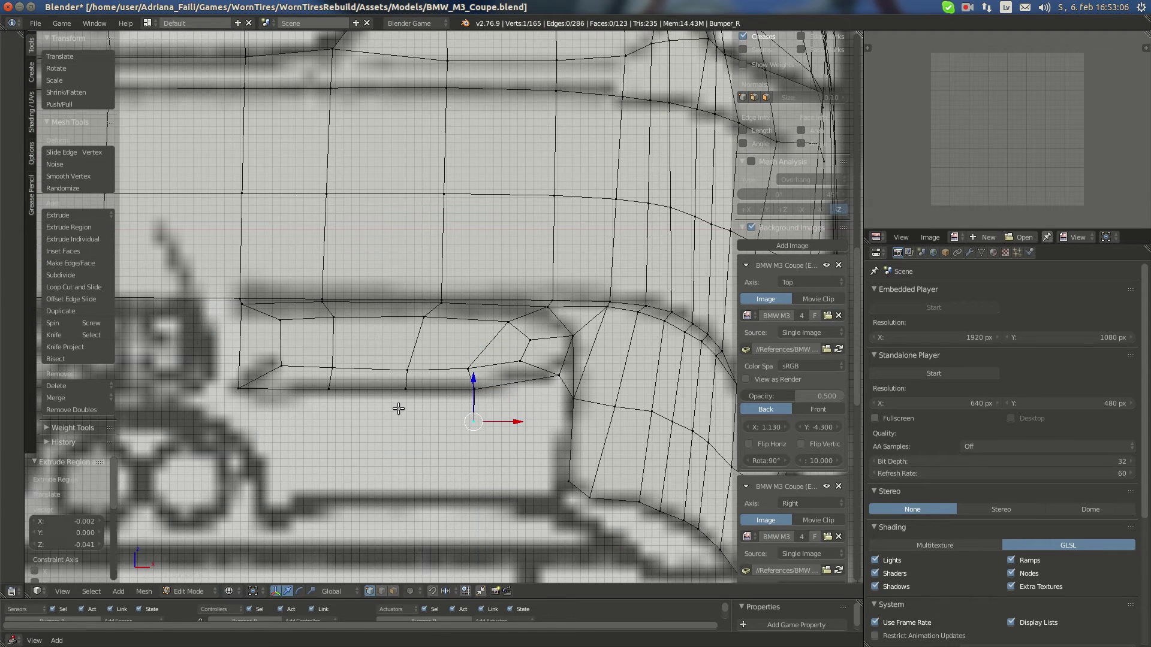
Extrude the two middle vertices of the recess's lower edge downward, the inner of them by -0.005 along X and -0.049 along Z
right_click(405, 388)
key(e)
click(398, 446)
right_click(328, 389)
key(e)
click(318, 445)
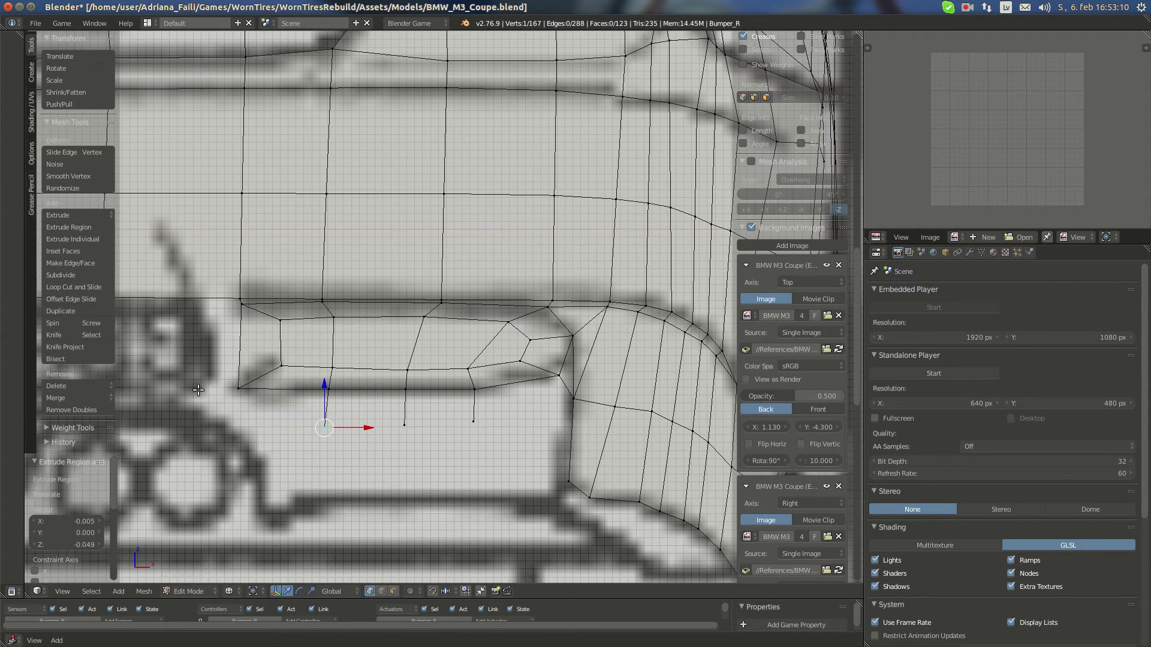
Consult the rear photo in Chromium and extrude the recess's lower inner corner vertex diagonally down and inward toward the exhaust outline
mouse_move(29, 119)
click(17, 97)
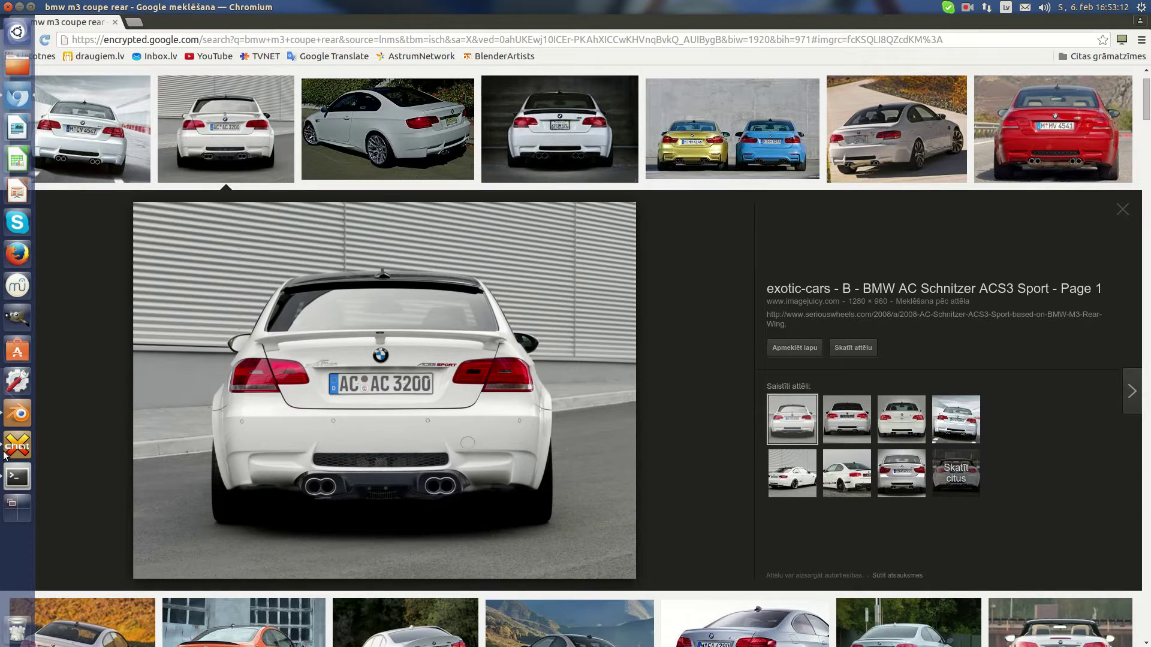
click(11, 416)
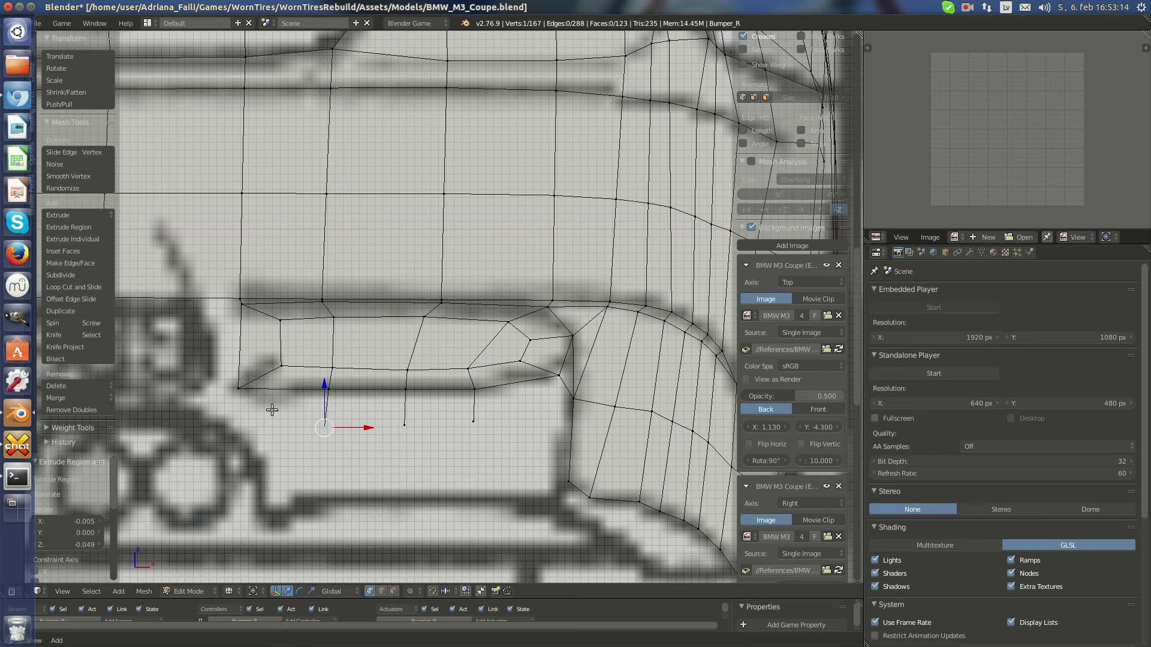
right_click(238, 388)
key(e)
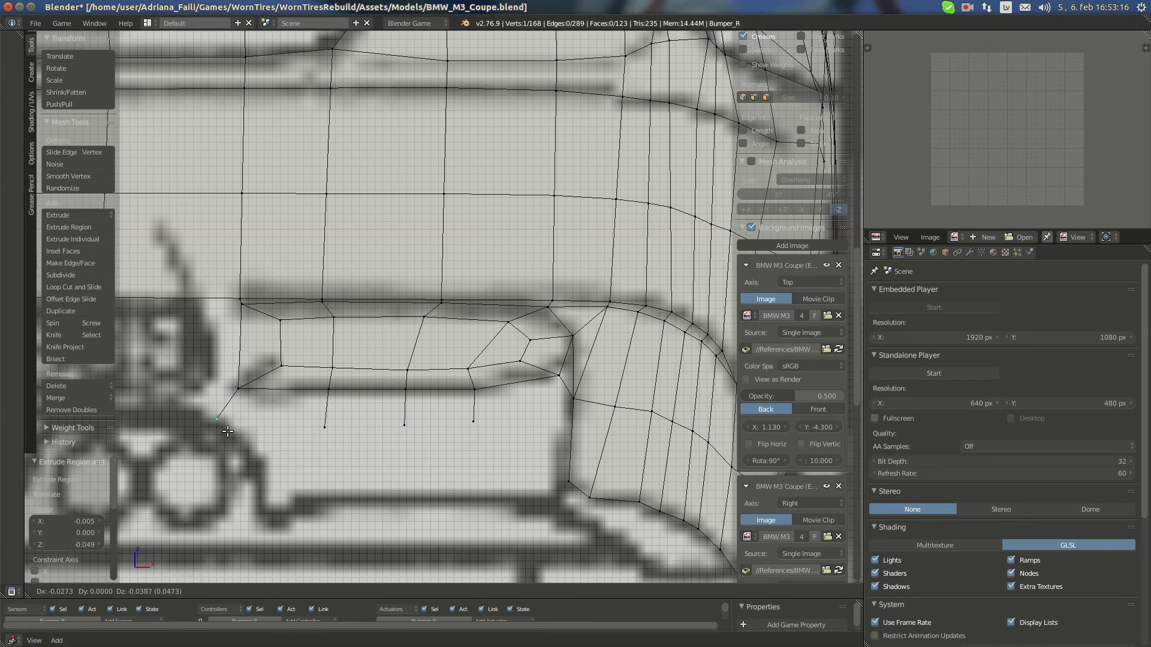
click(228, 431)
Fill the first two faces between the recess's lower edge and the extruded row, starting at the inner corner
shift+right_click(239, 389)
shift+right_click(329, 390)
shift+right_click(325, 428)
key(f)
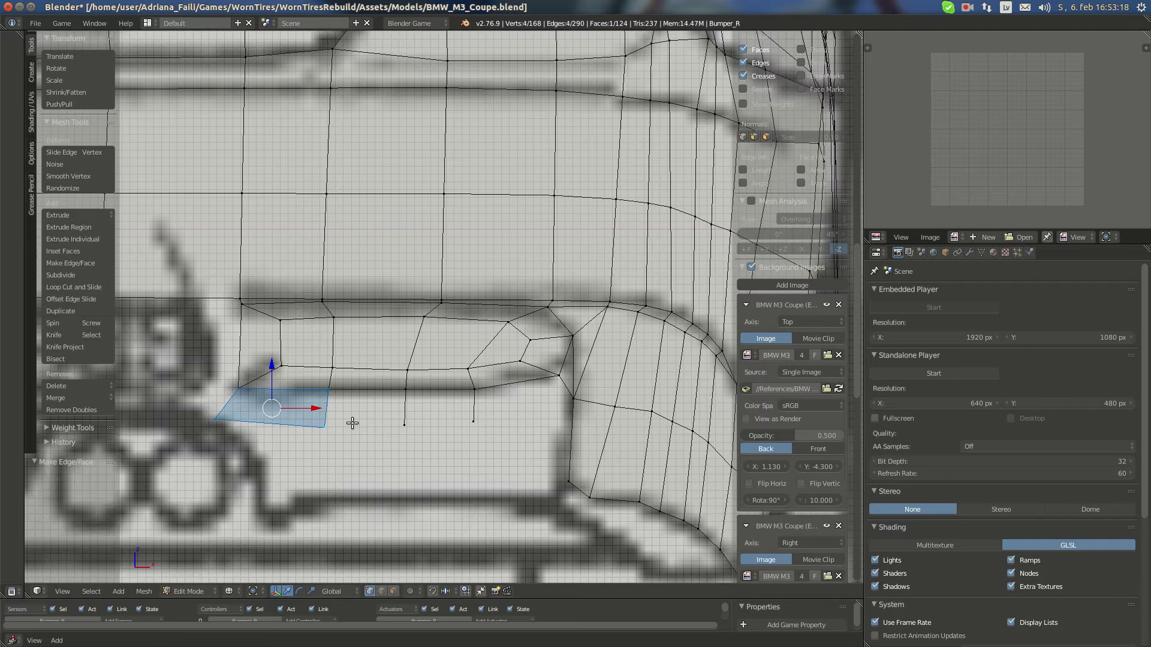
right_click(352, 423)
key(f)
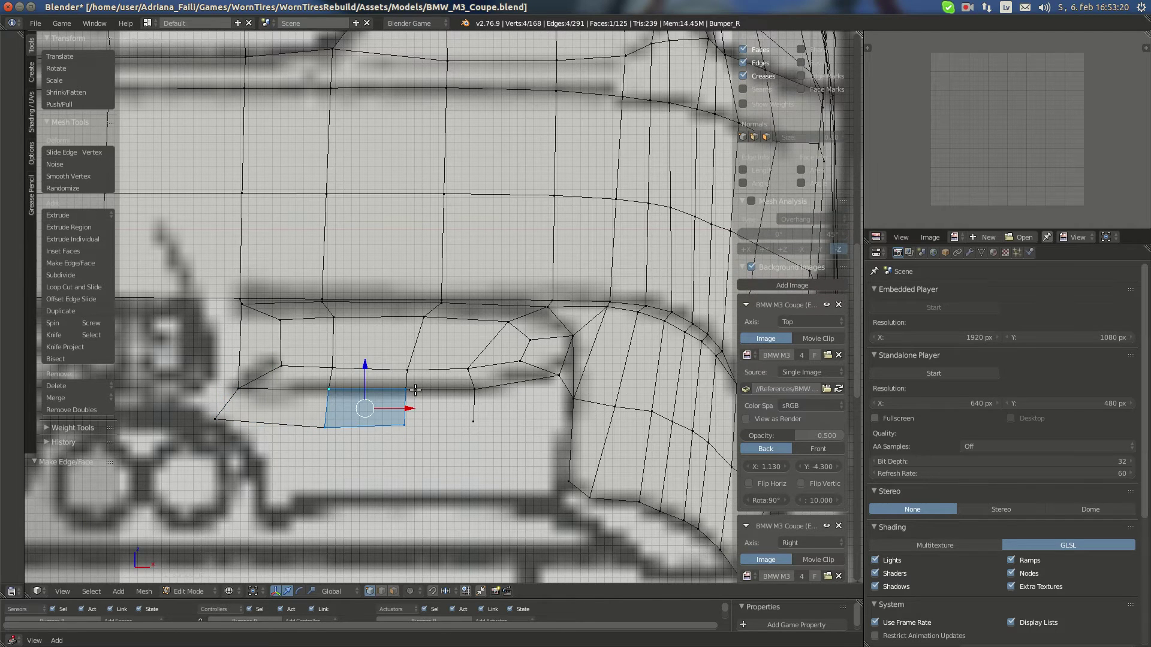
Fill the third face below the recess and the outer face joining the new strip to the bumper's side section
right_click(474, 388)
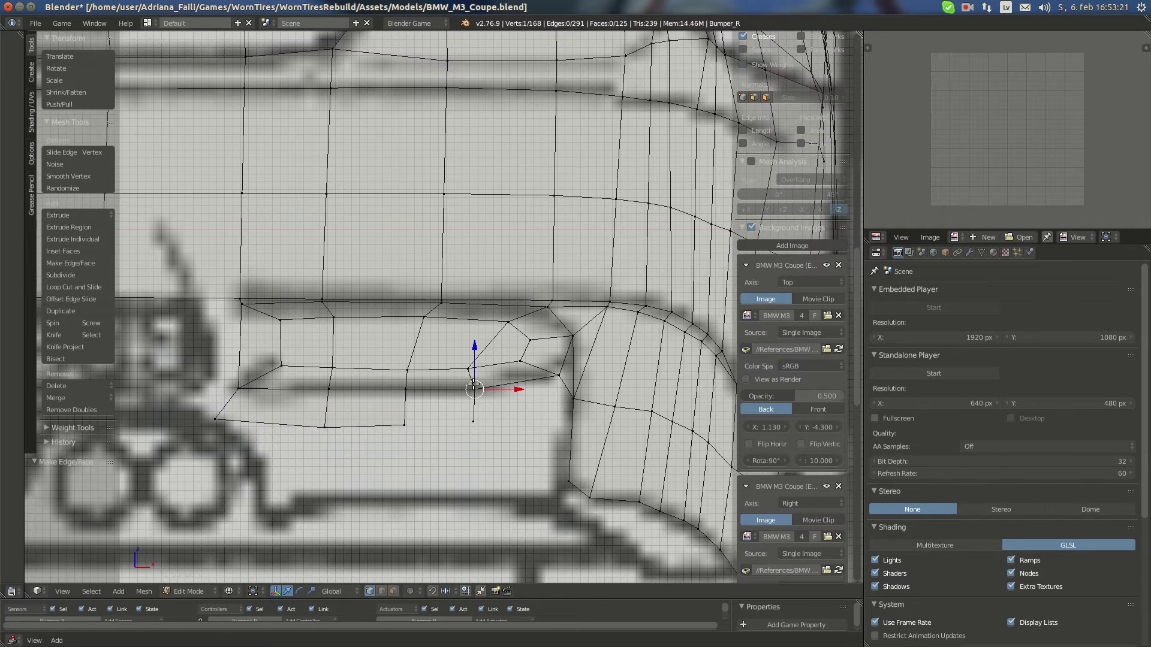
shift+right_click(473, 422)
key(f)
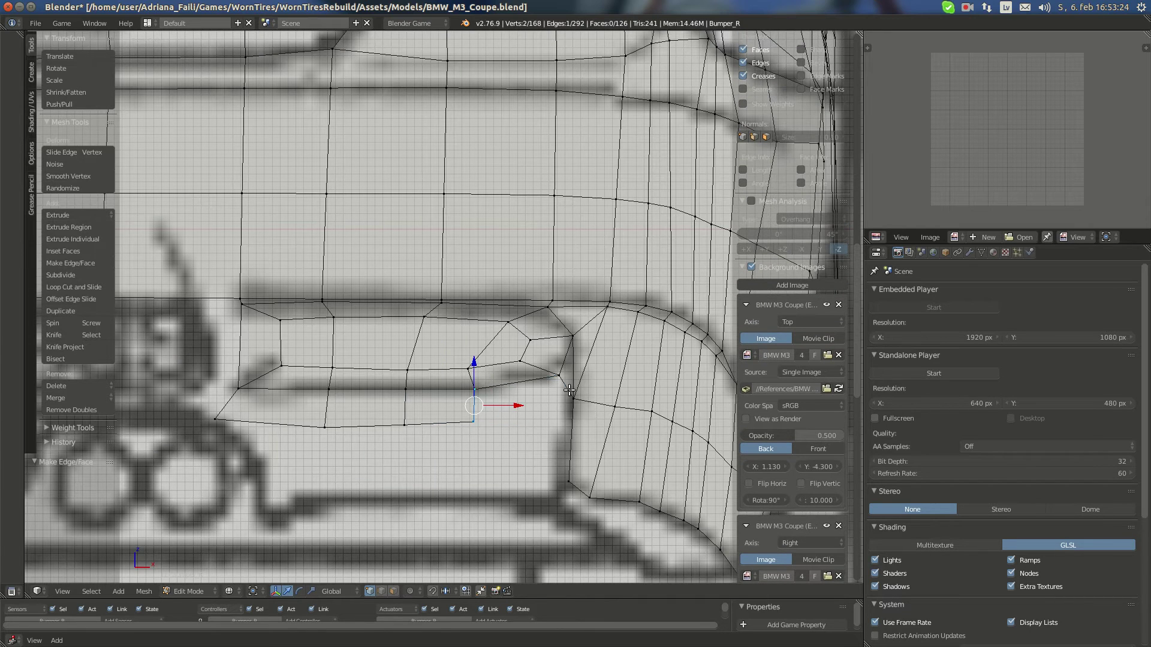
shift+right_click(562, 380)
shift+right_click(574, 399)
key(f)
key(a)
In the side view, shift the two innermost vertices of the new lower row along Y and lower the innermost one by 0.006 along Z
key(KP_3)
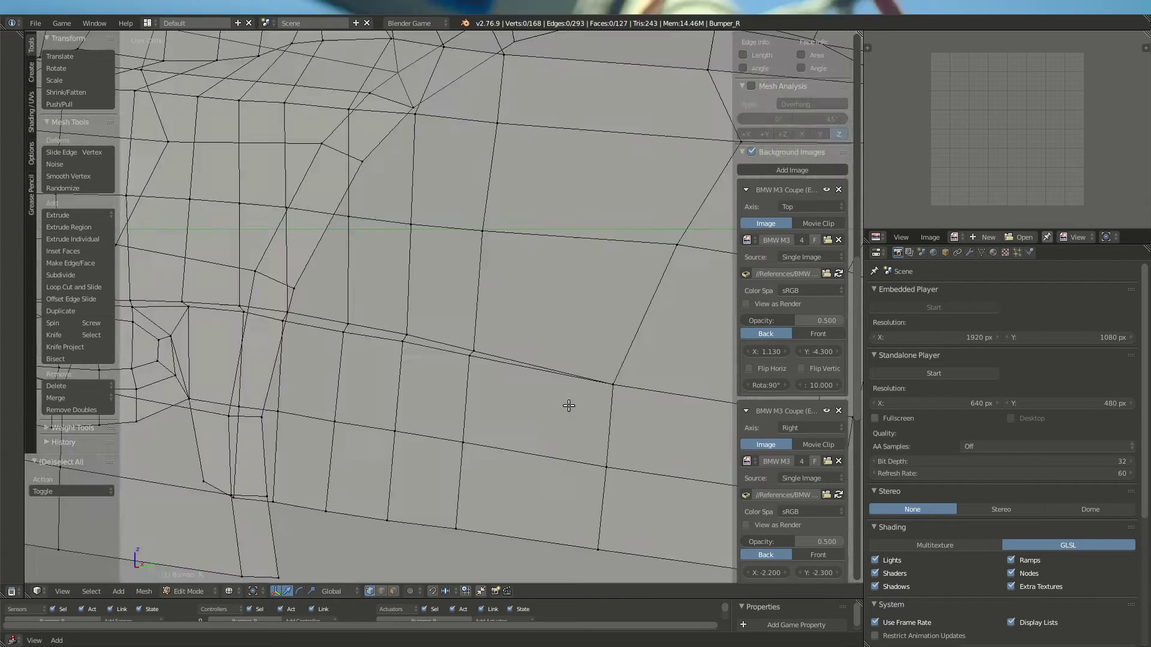
scroll(228, 411, up, 5)
right_click(246, 394)
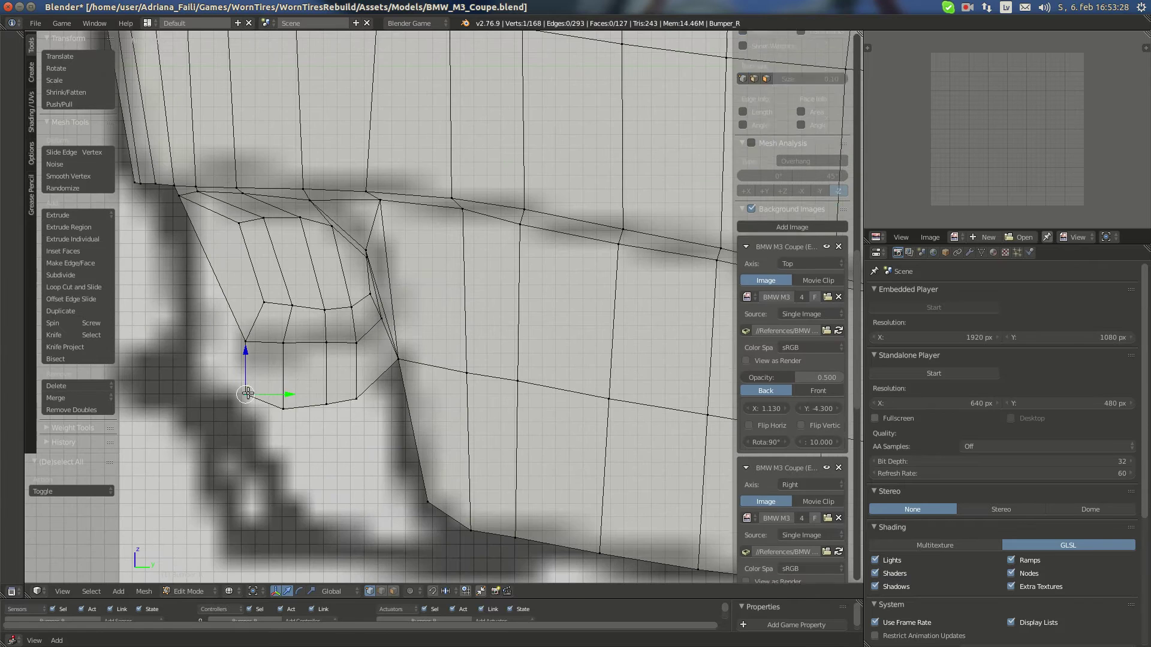
drag(273, 395, 315, 408)
right_click(282, 407)
right_click(235, 396)
drag(235, 376, 235, 386)
right_click(338, 399)
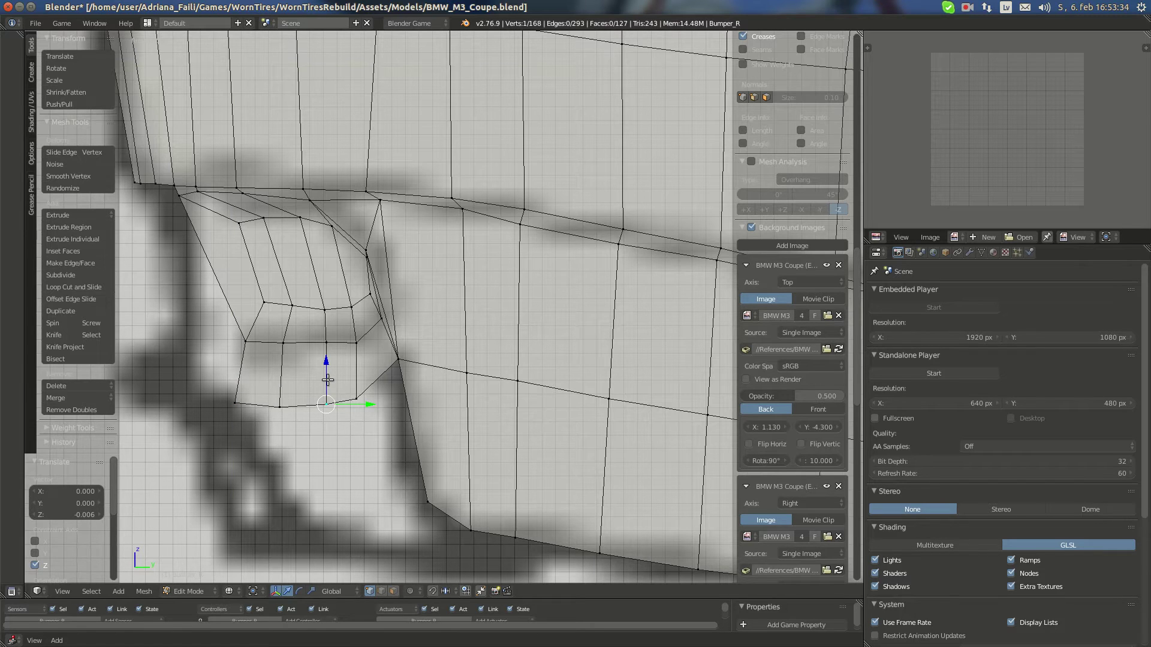
In the rear view, knife-cut the side section's lower inner corner and connect the cut to the outermost vertex of the new lower row
key(KP_1)
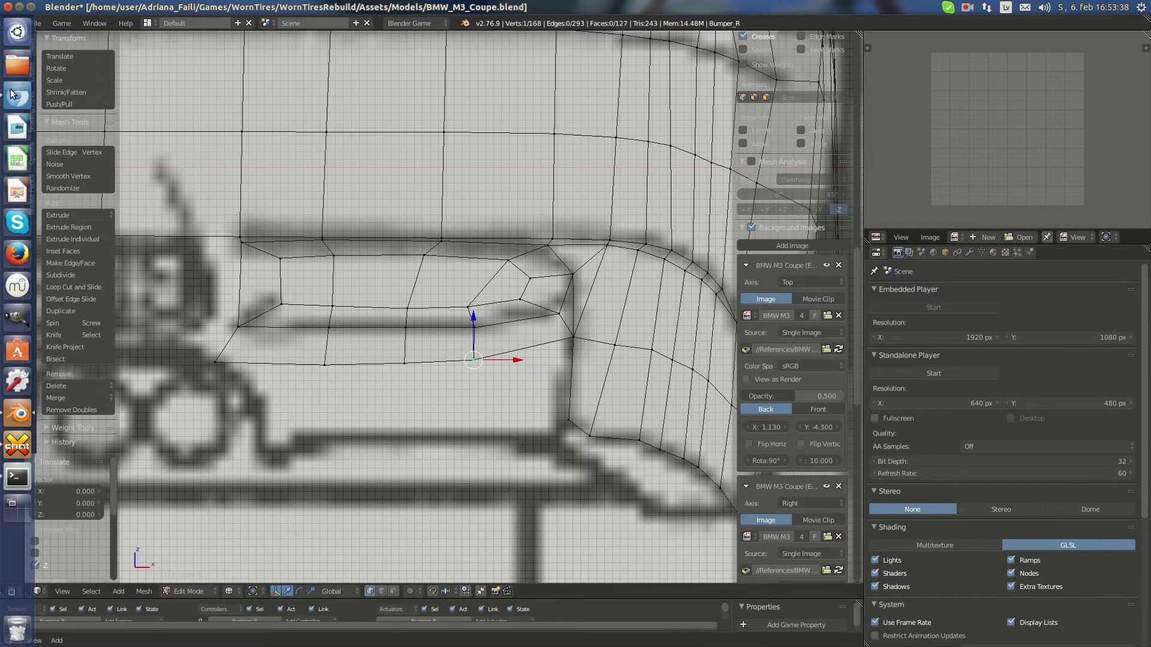
click(17, 98)
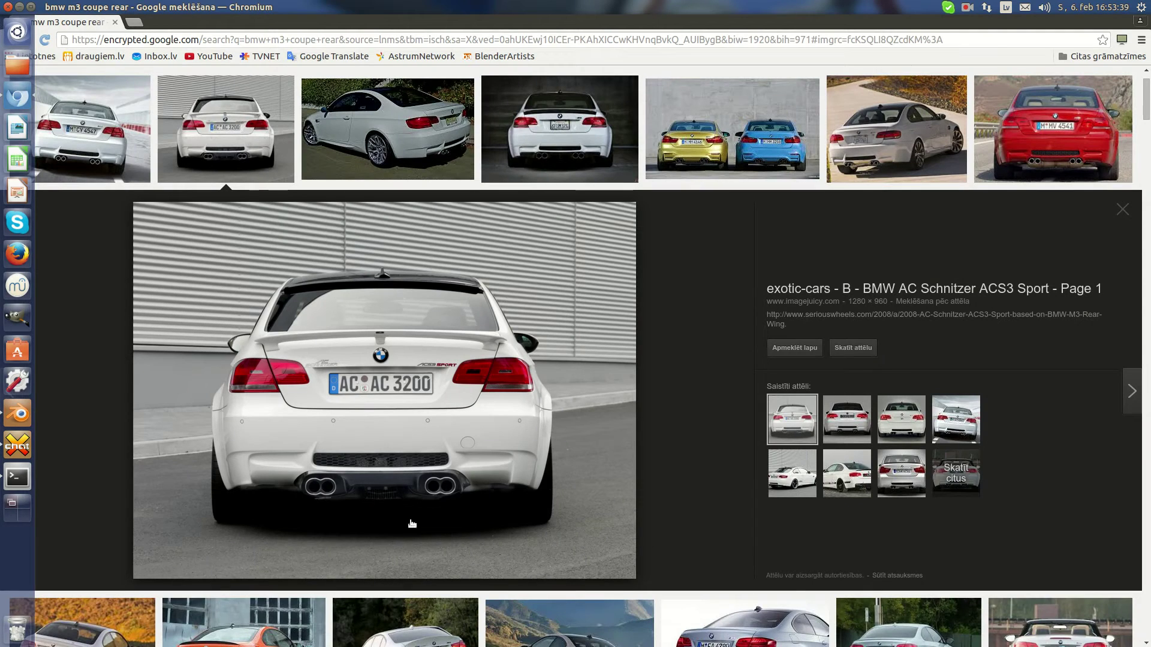
click(18, 413)
shift+middle_drag(632, 412, 557, 424)
key(a)
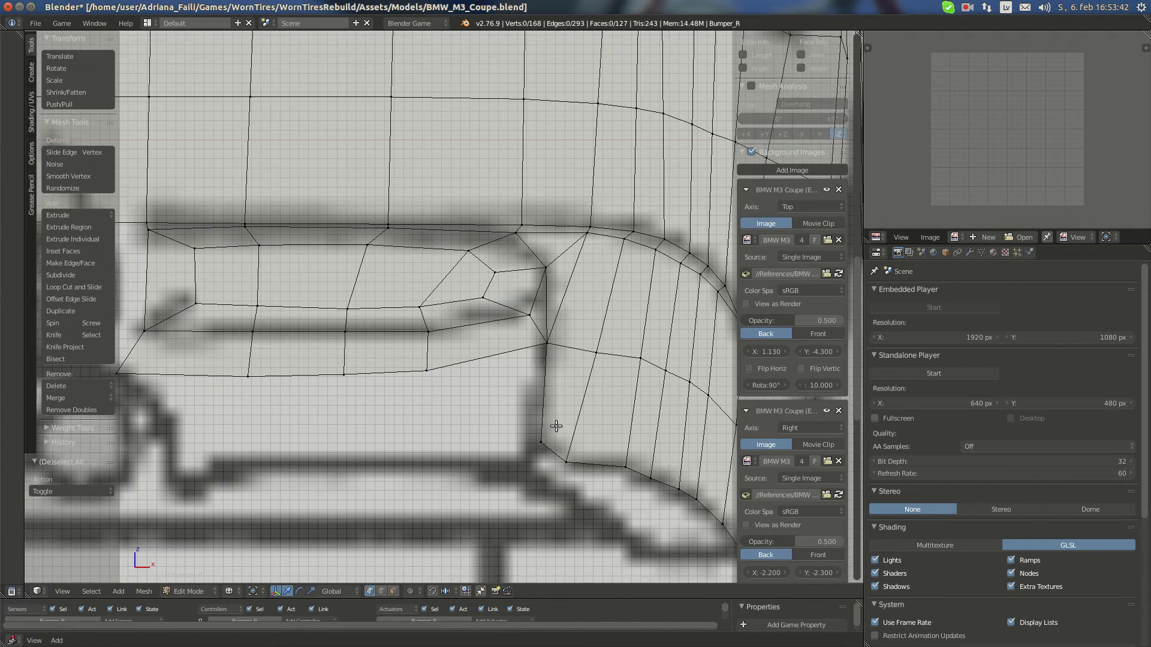
key(k)
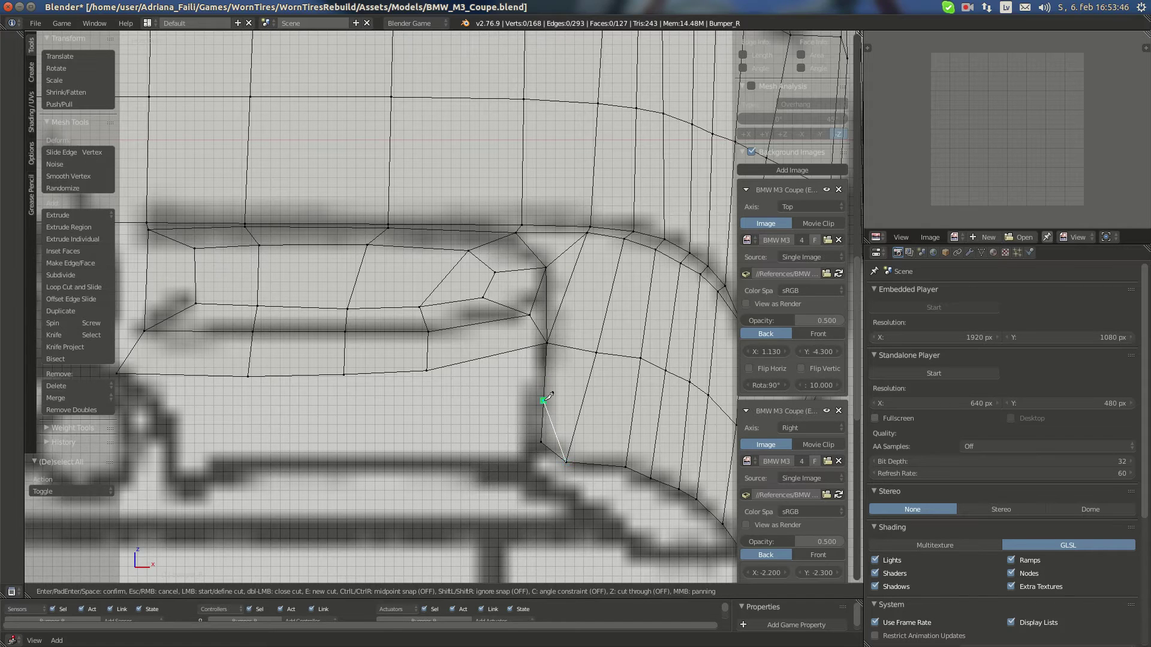
click(427, 371)
key(Return)
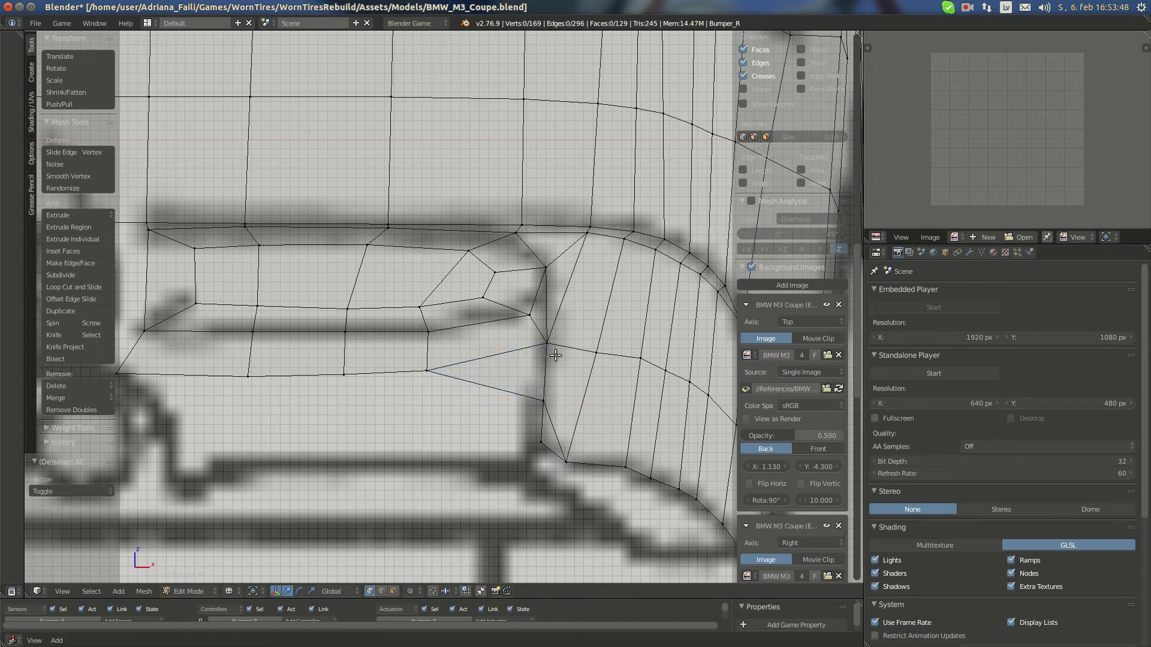
Examine the shaded bumper in perspective and compare the surface below the recess with the rear photo in Chromium
key(a)
key(Tab)
key(KP_5)
key(KP_Decimal)
key(z)
middle_drag(528, 352, 483, 336)
key(KP_1)
key(KP_5)
key(z)
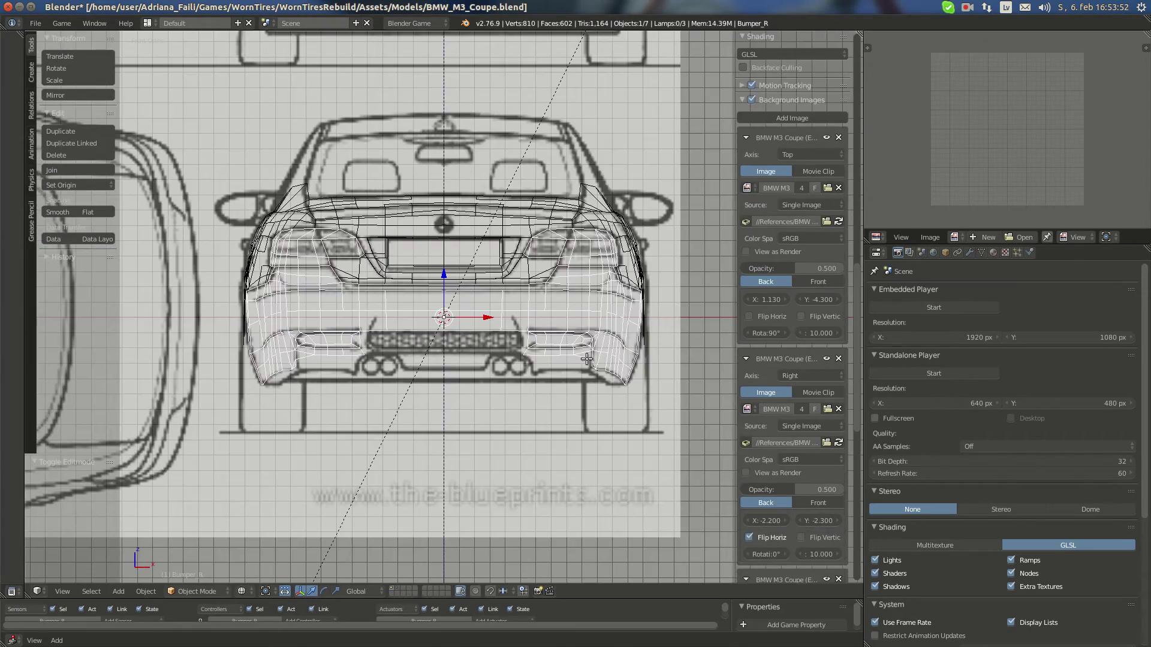
scroll(586, 359, up, 5)
click(17, 98)
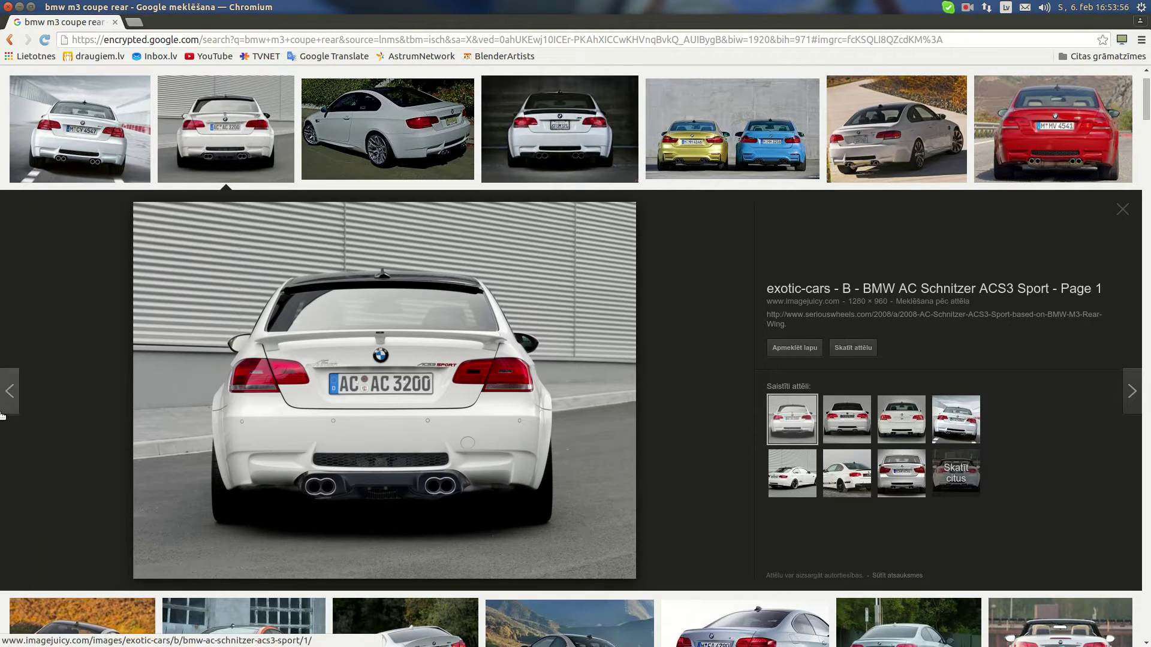
click(16, 411)
Select the four vertices along the lower edge of the new strip below the recess and check the rear photo in Chromium
shift+middle_drag(717, 469, 542, 383)
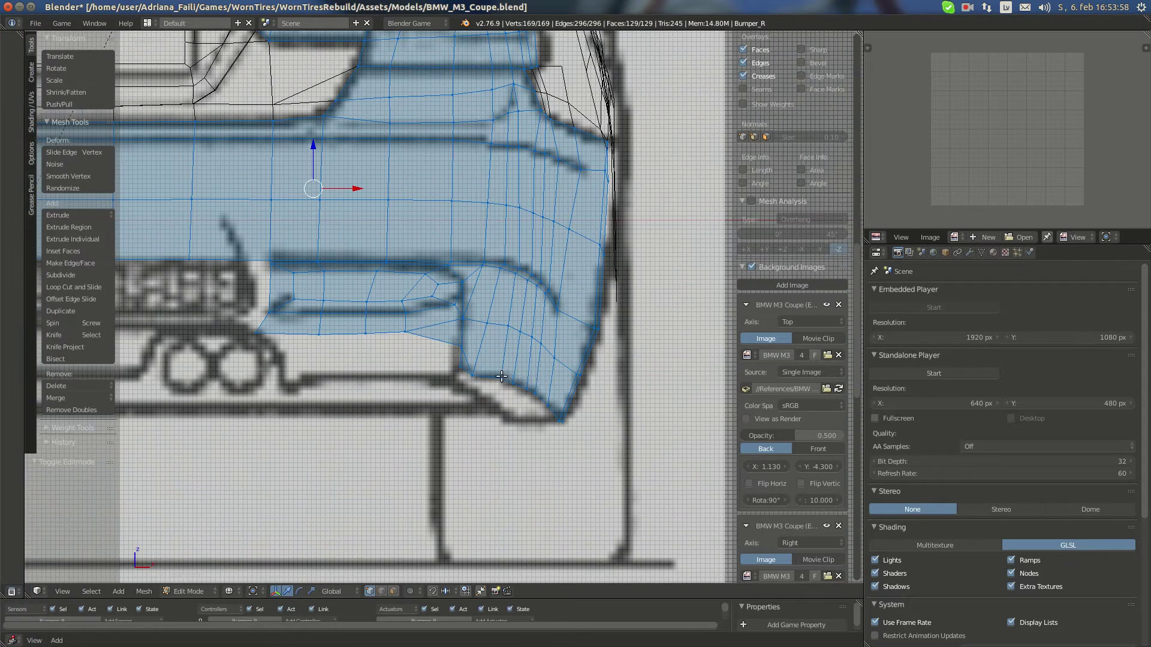
scroll(502, 376, up, 2)
right_click(473, 403)
scroll(474, 390, up, 1)
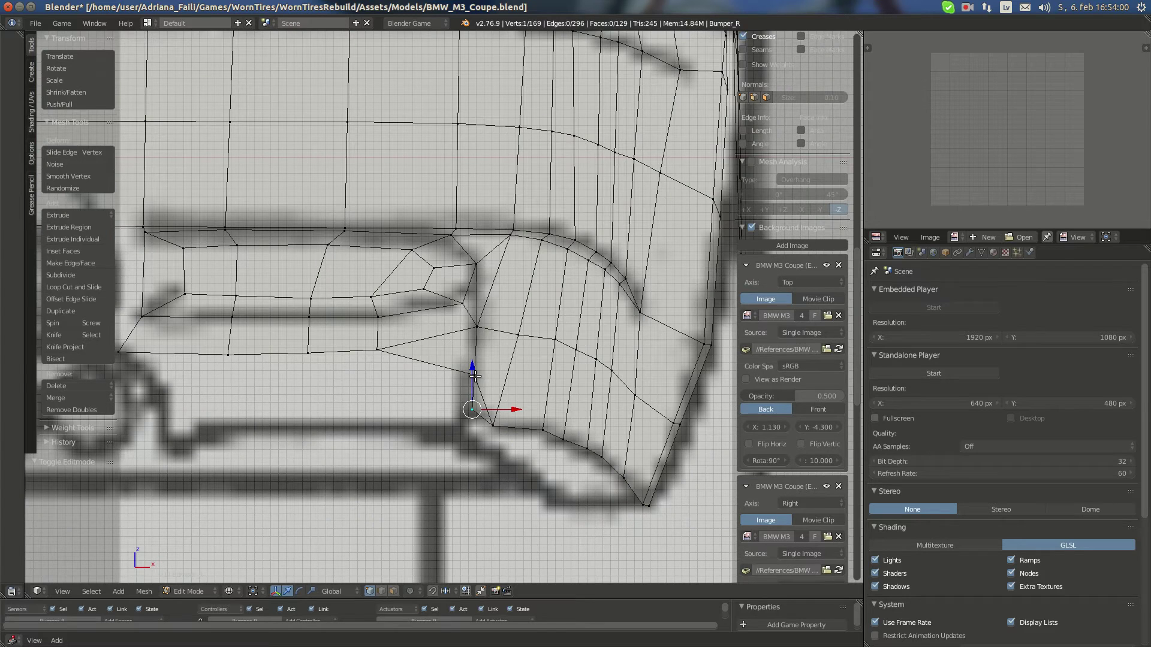
right_click(377, 350)
shift+right_click(308, 353)
shift+middle_drag(189, 366, 302, 354)
shift+right_click(341, 343)
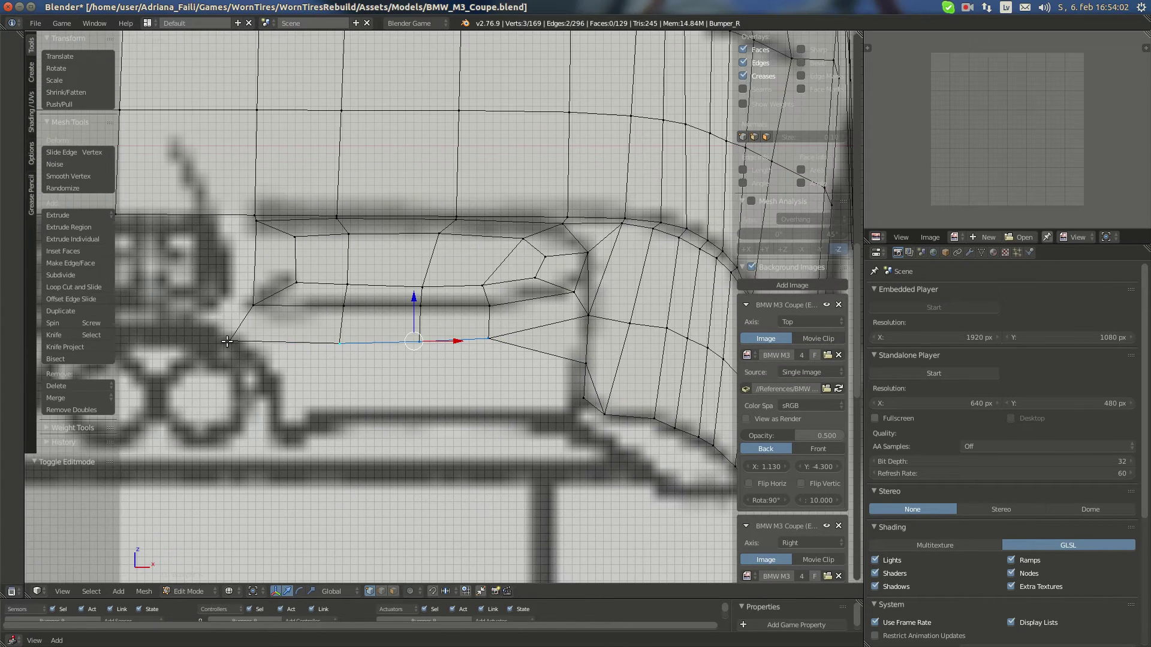
shift+right_click(230, 341)
click(10, 98)
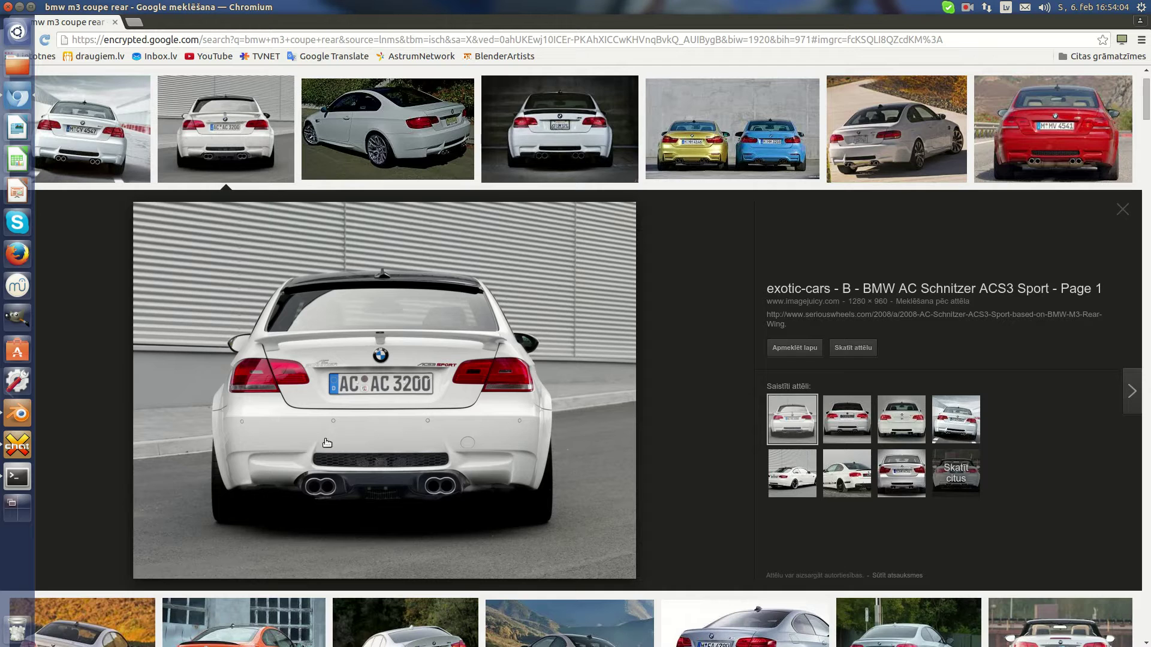
Switch to Blender and extrude the rear bumper's lower edge row about 0.049 down and 0.058 outward along X
click(23, 422)
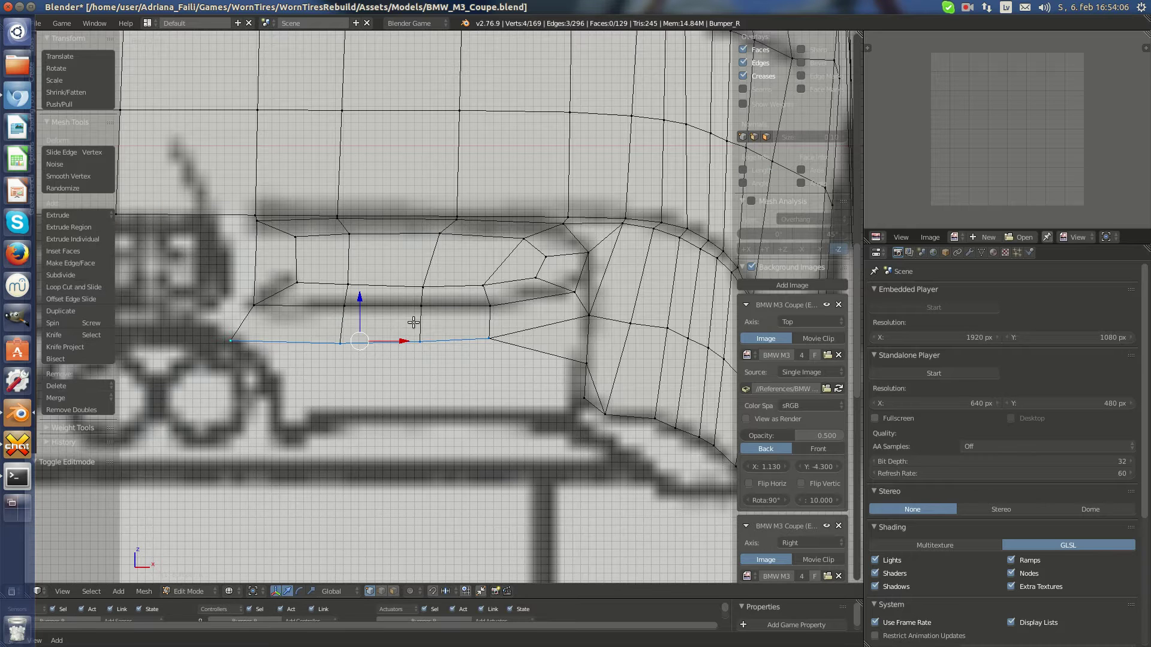
key(e)
click(368, 403)
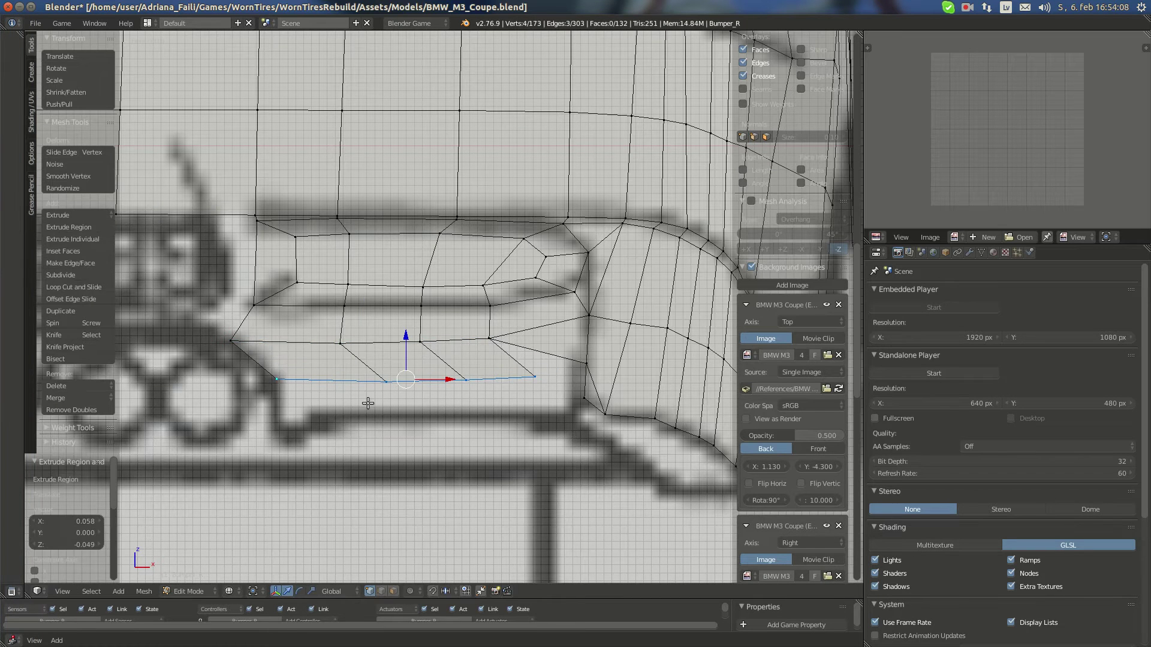
Shift the three outer vertices of the extruded row inward toward the exhaust, moving the outer two by about 0.02 along X
right_click(535, 376)
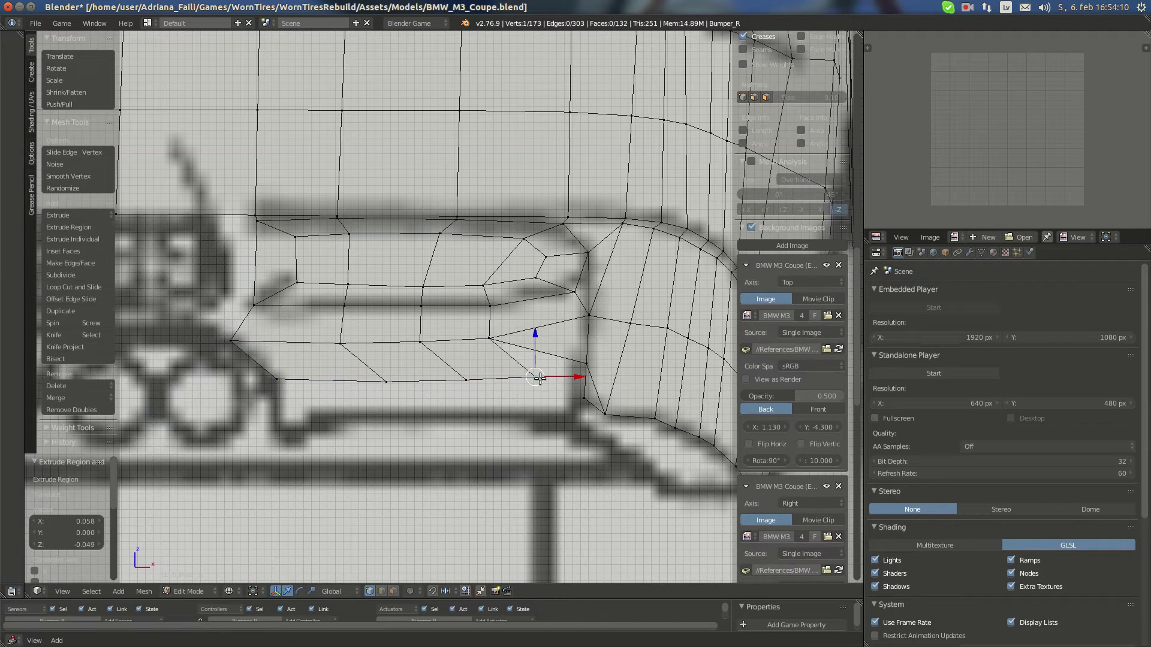
key(g)
right_click(416, 394)
right_click(386, 389)
key(g)
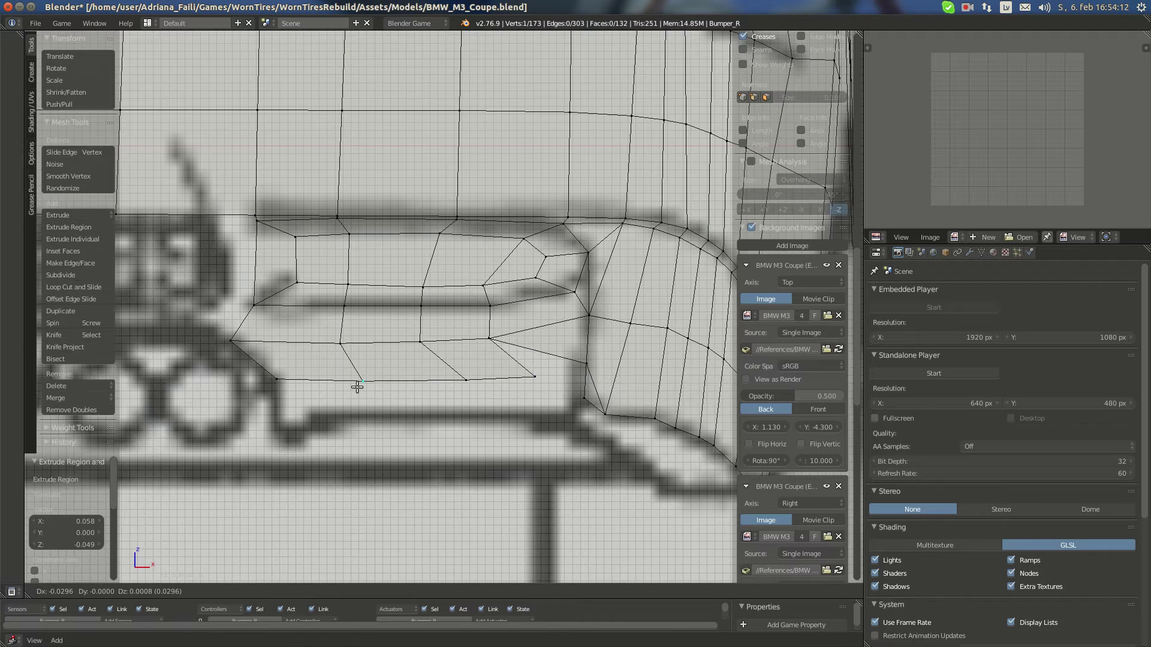
click(365, 389)
right_click(466, 380)
key(g)
click(451, 384)
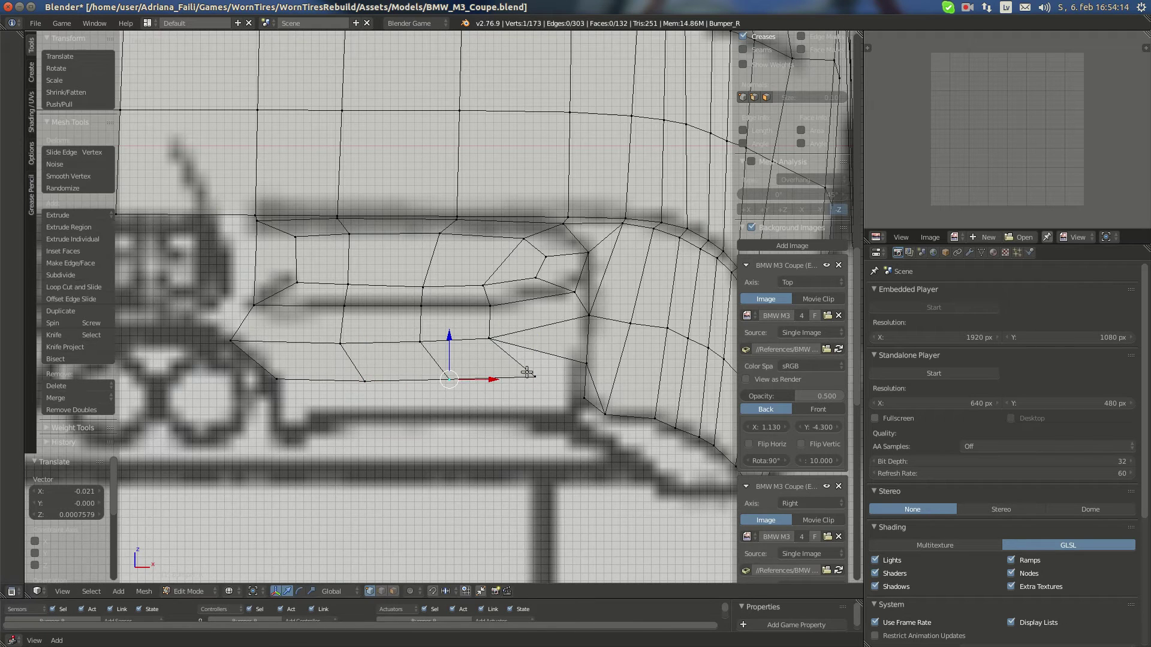
right_click(535, 376)
key(g)
click(512, 382)
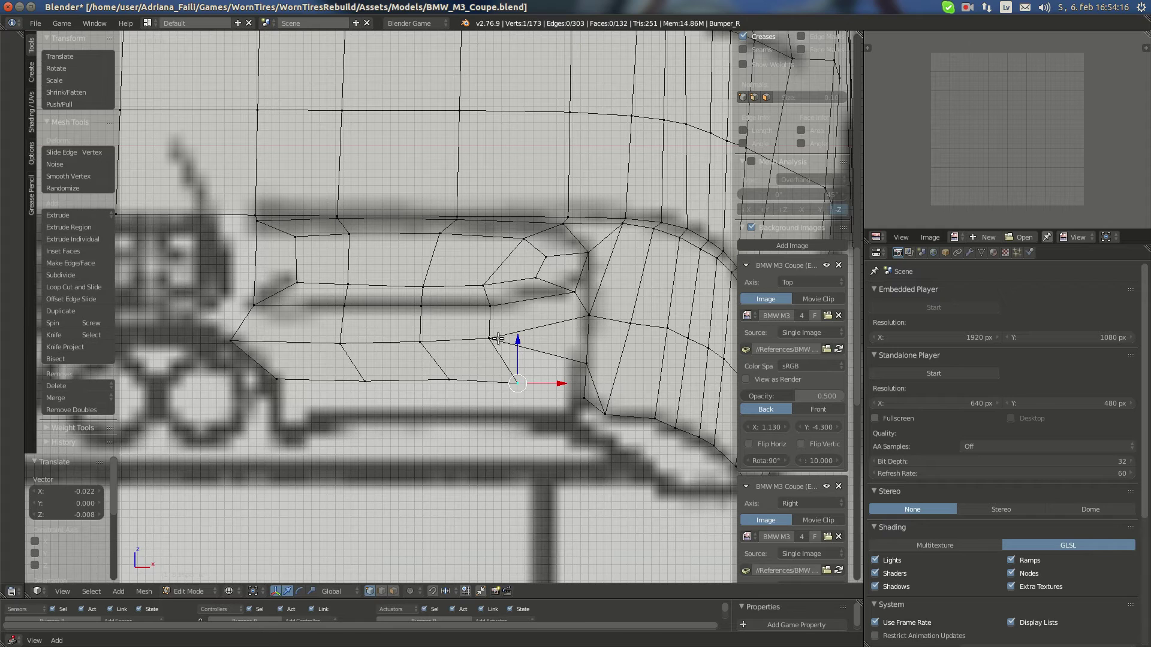
Fill the gap between the outer end of the new row and the bumper's vertical corner edge with a face
shift+right_click(499, 338)
shift+right_click(581, 366)
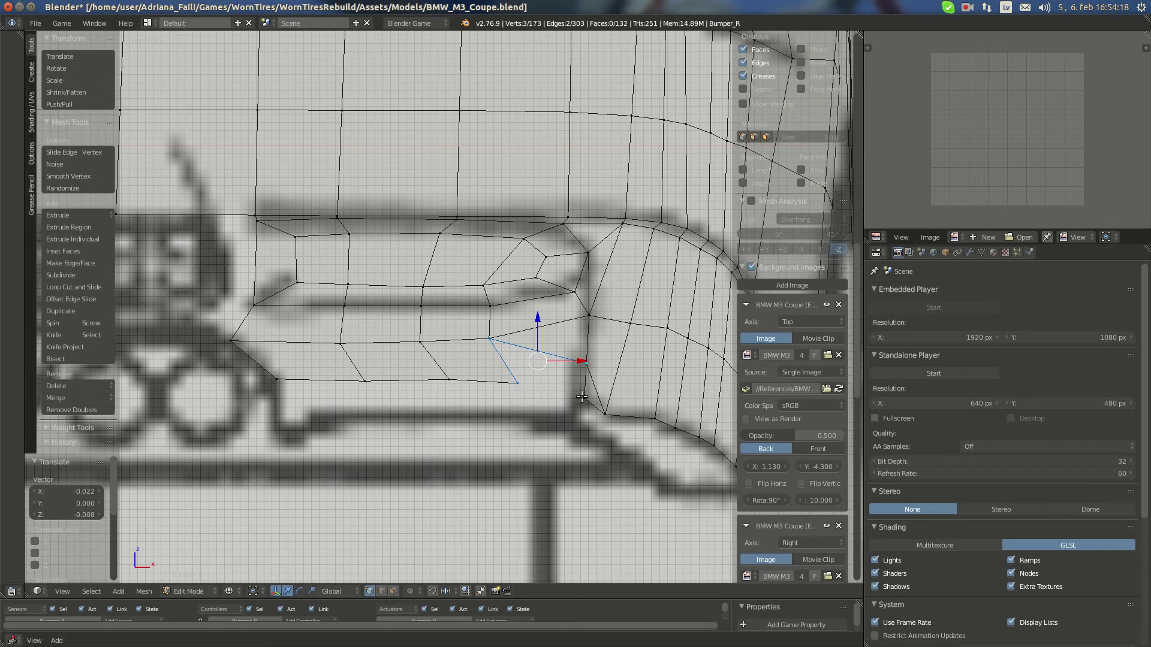
key(f)
key(a)
In side view, move the two outer vertices of the new row along Y by about 0.027 and 0.025
right_click(277, 379)
middle_drag(276, 379, 524, 375)
key(KP_3)
scroll(315, 371, up, 2)
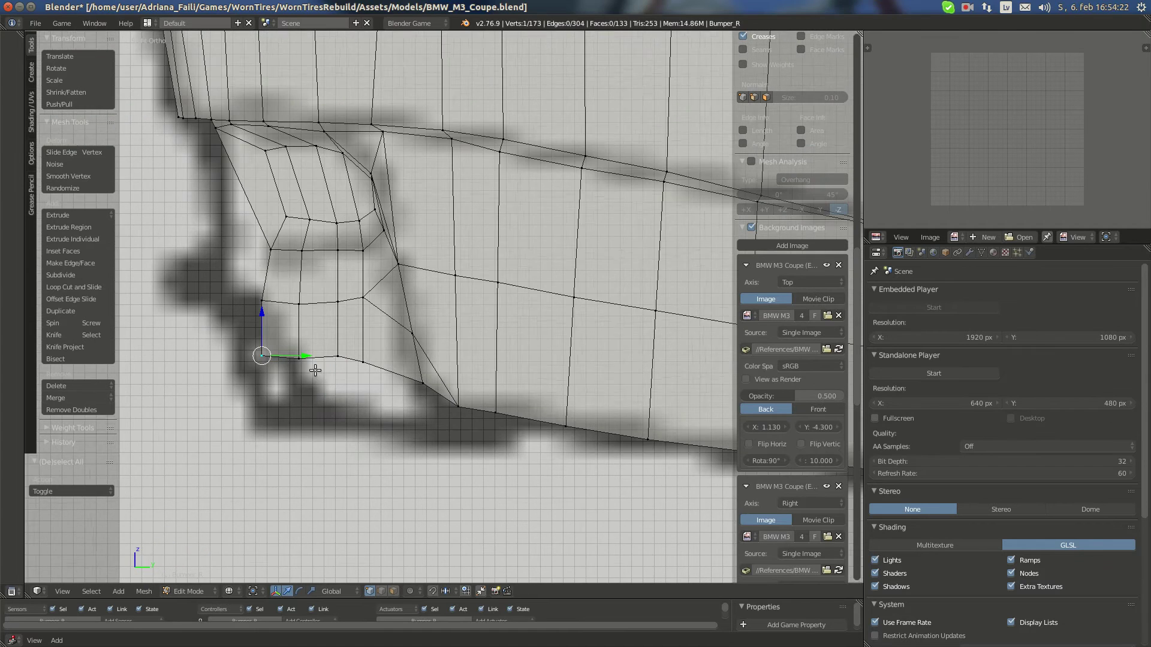
right_click(362, 362)
key(g)
key(y)
click(391, 367)
right_click(337, 356)
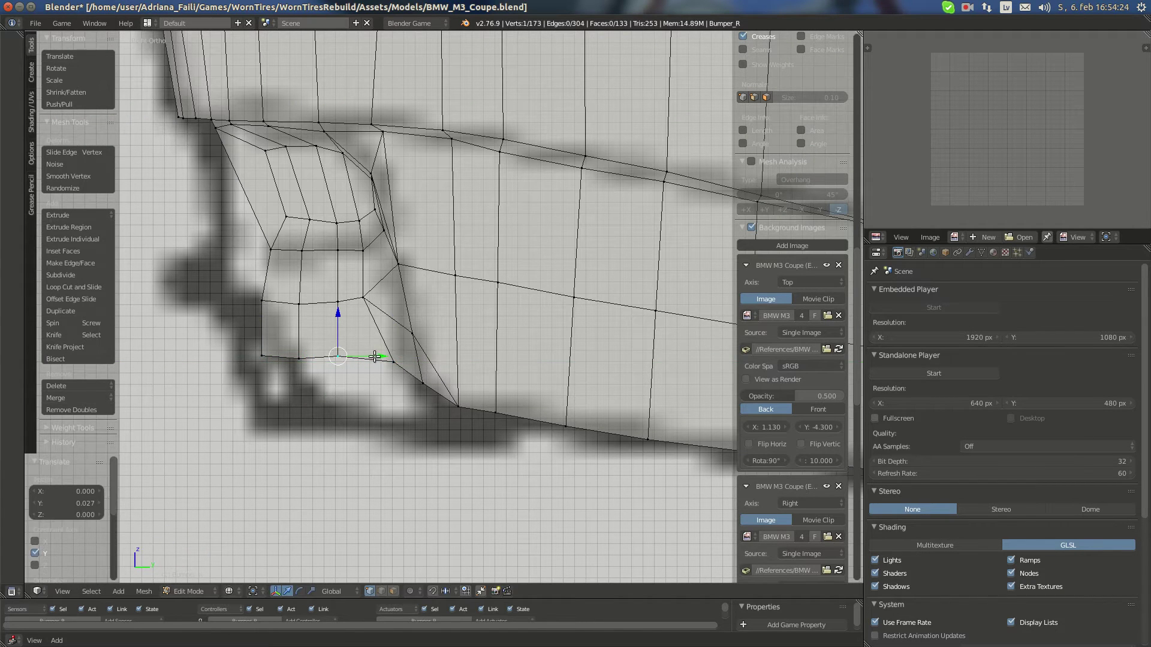
key(g)
key(y)
click(403, 356)
Move the remaining two inner vertices of the row along Y by about 0.037 and 0.029
right_click(329, 358)
key(g)
key(y)
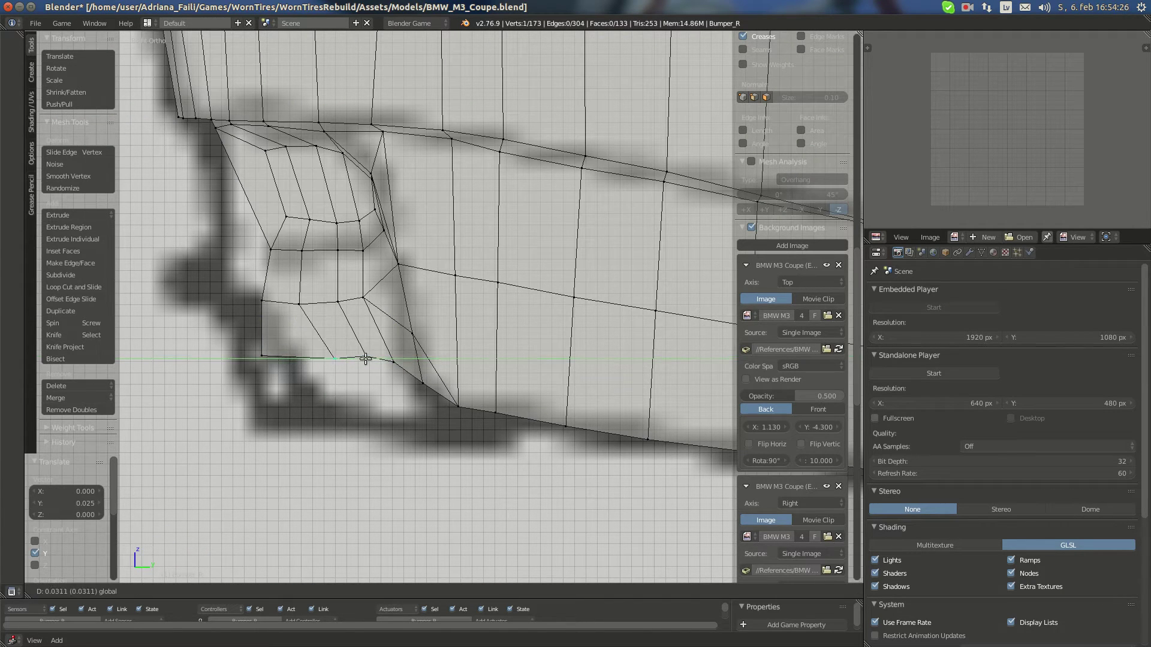
click(348, 356)
right_click(262, 355)
key(g)
key(y)
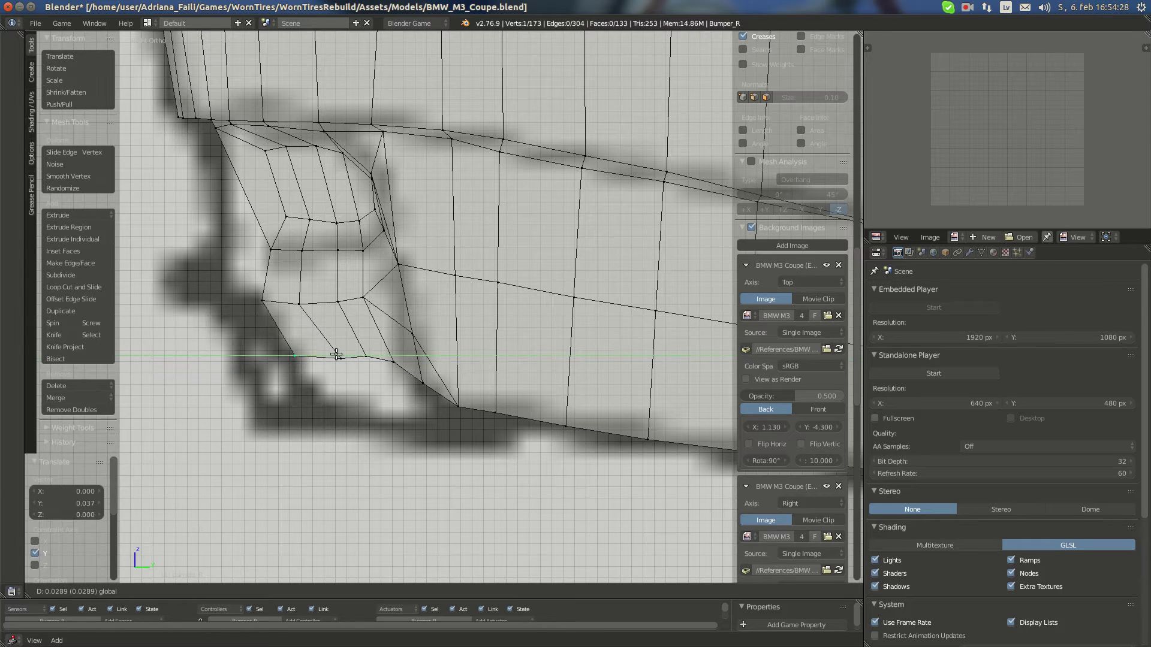
click(337, 354)
Fine-tune the row's two middle vertices along Y, shifting the one nearer the exhaust by about -0.008
key(g)
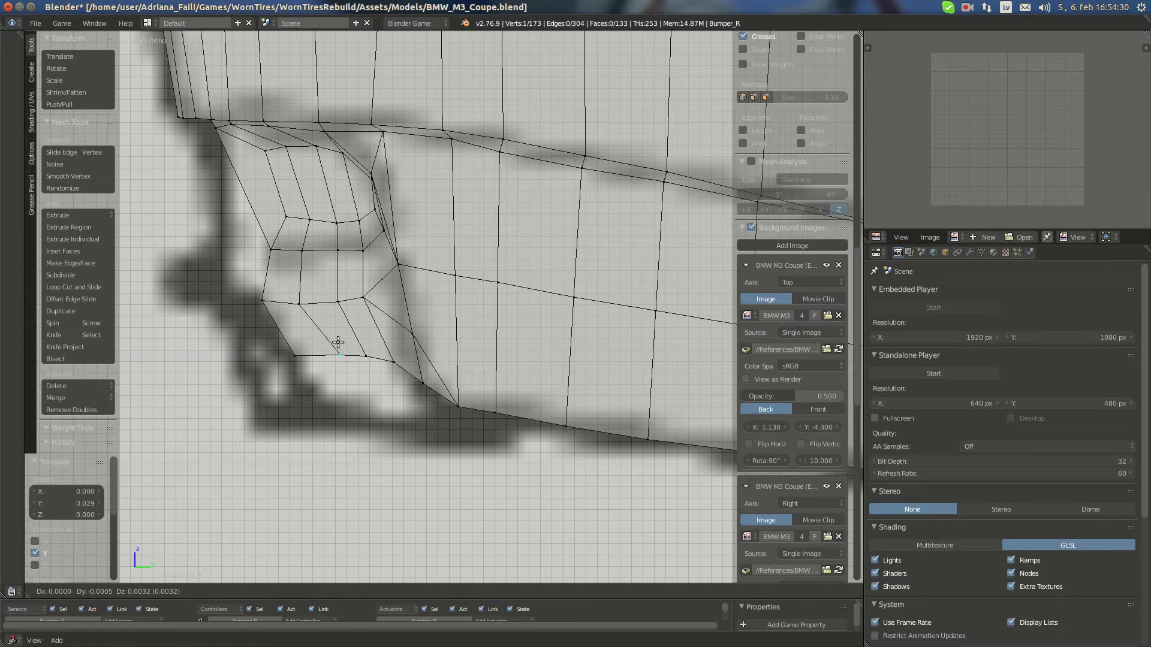
key(y)
click(367, 355)
right_click(367, 354)
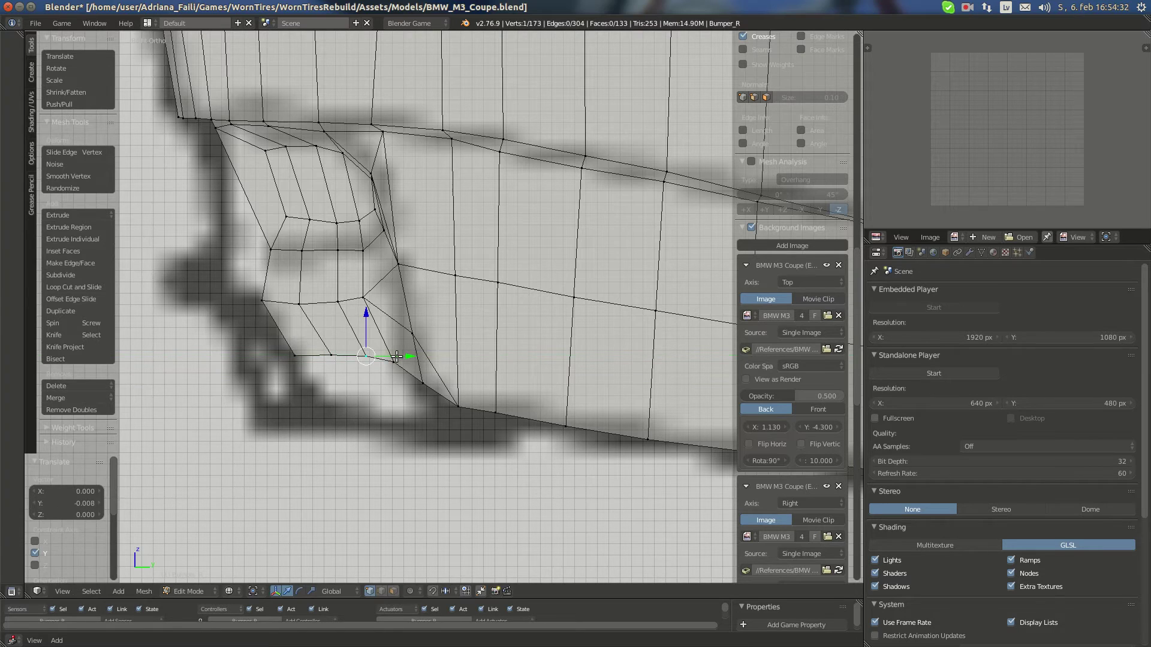
key(g)
key(y)
click(391, 357)
right_click(395, 362)
Check the rear photo in Chromium, return to Blender and extrude the bumper's bottom edge row about 0.047 down
key(KP_1)
scroll(262, 351, down, 1)
right_click(288, 346)
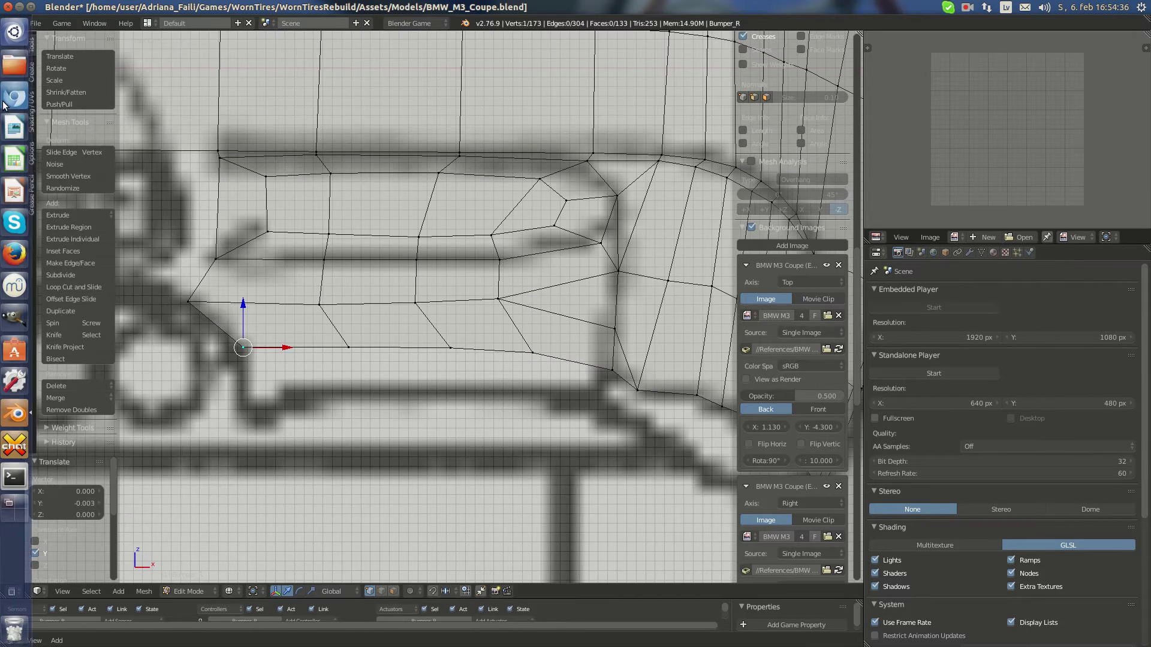
click(13, 91)
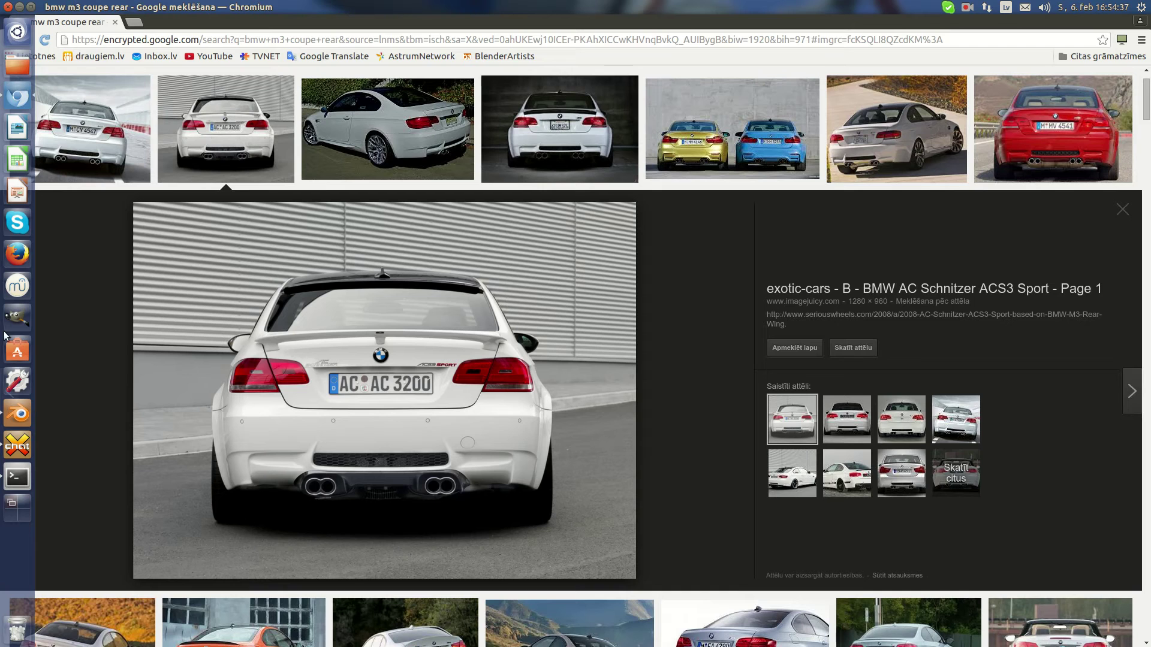
click(16, 414)
ctrl+right_click(532, 353)
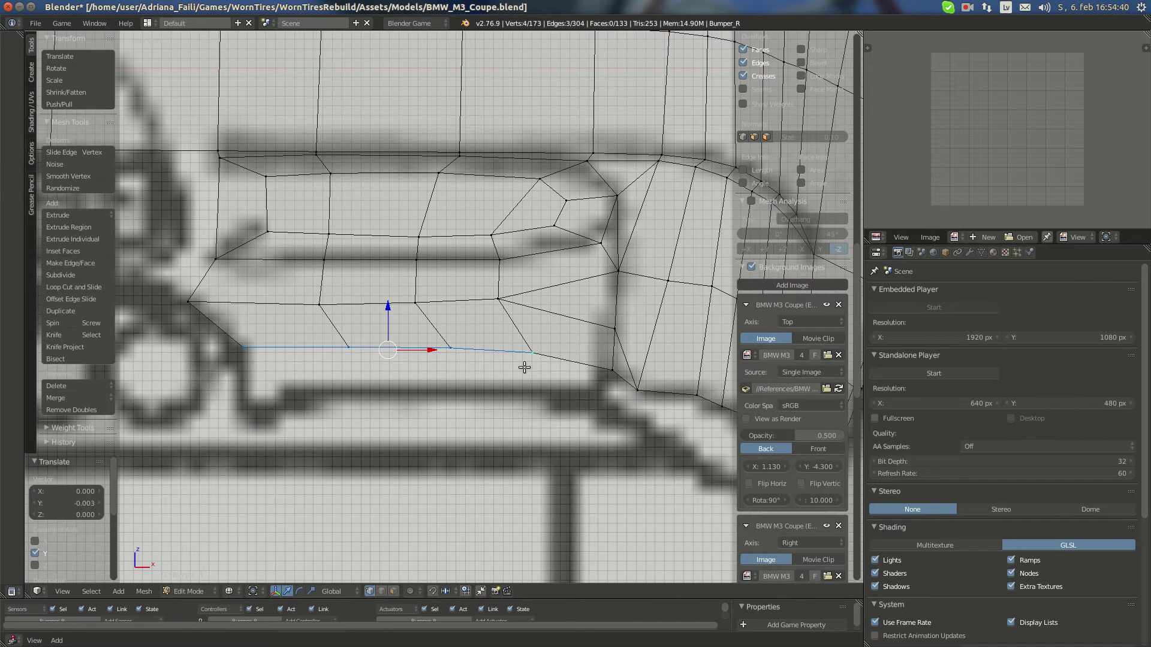
key(e)
click(528, 412)
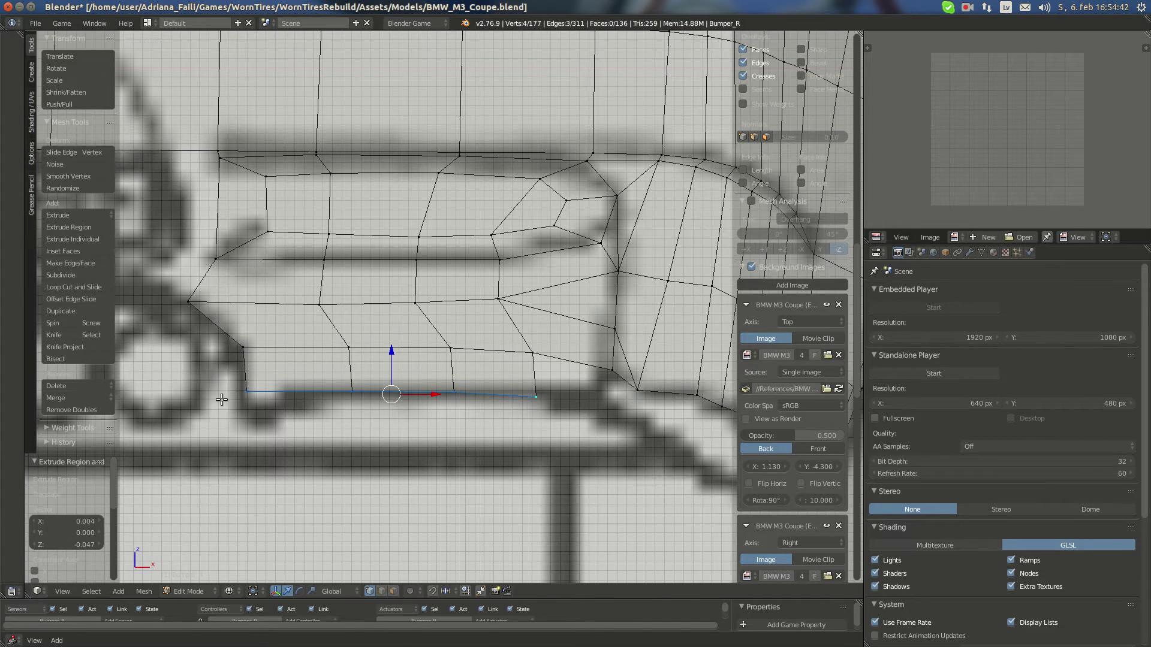
Align the new bottom row's vertices with the blueprint outline, lowering the exhaust-side corner by about 0.019 and adjusting the others
right_click(230, 400)
key(g)
click(283, 414)
right_click(385, 391)
key(g)
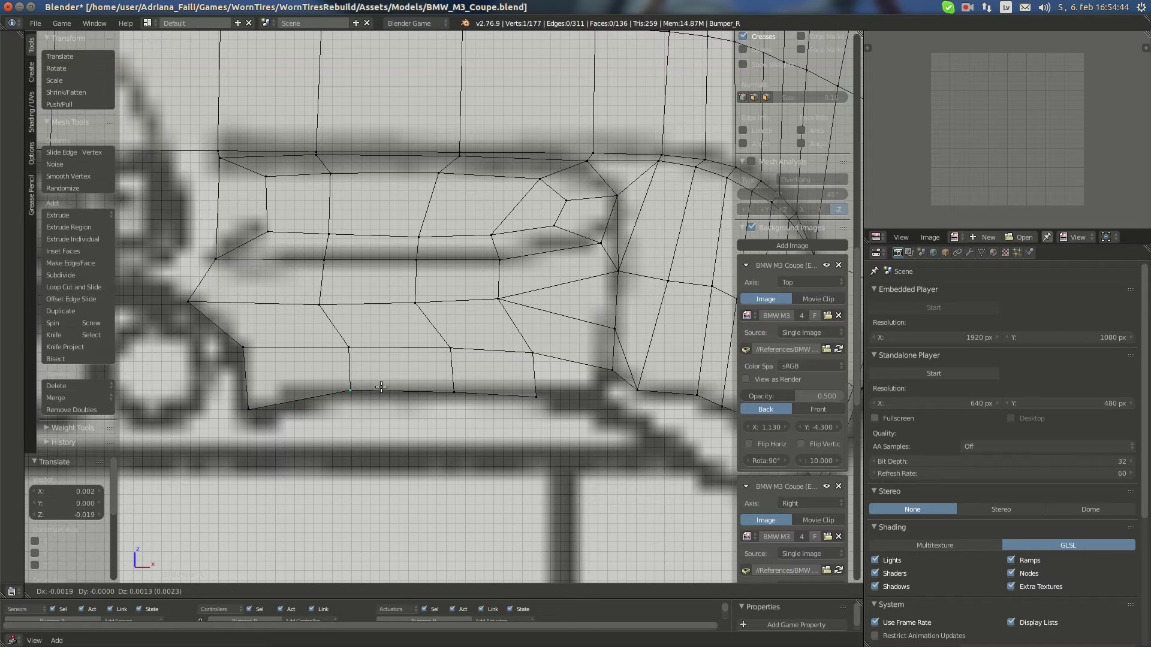
click(383, 389)
right_click(492, 393)
key(g)
click(492, 389)
right_click(536, 396)
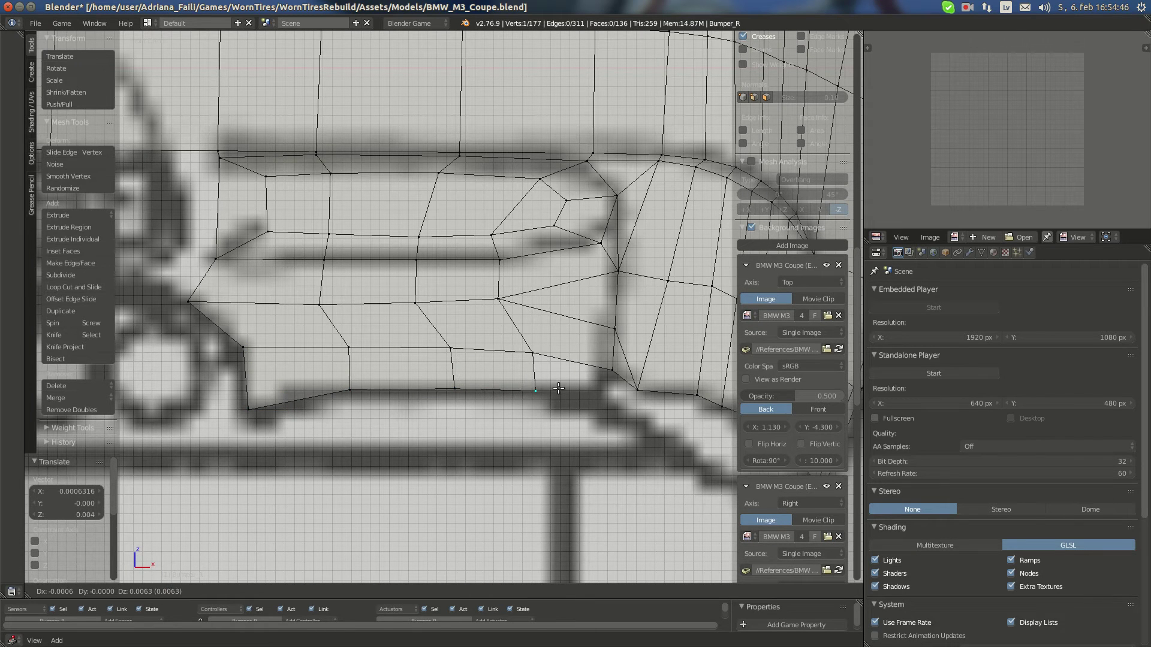
Check the rear photo in Chromium, return to Blender and fill the gap between the bottom row's outer end and the bumper corner
click(19, 98)
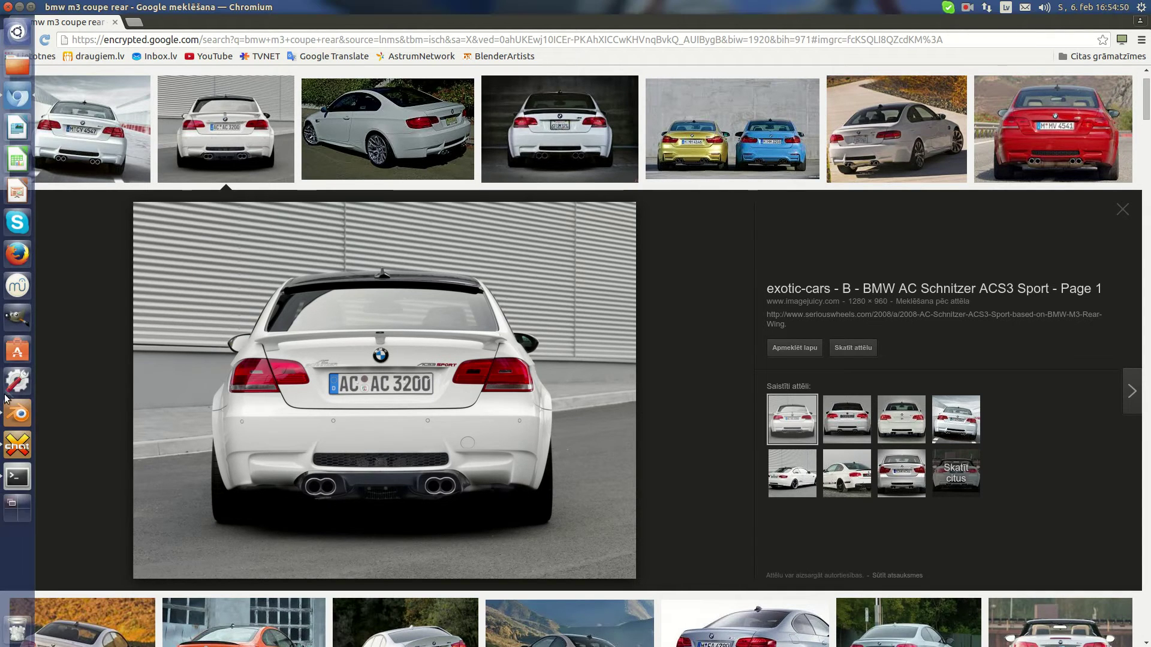
click(18, 413)
shift+right_click(533, 353)
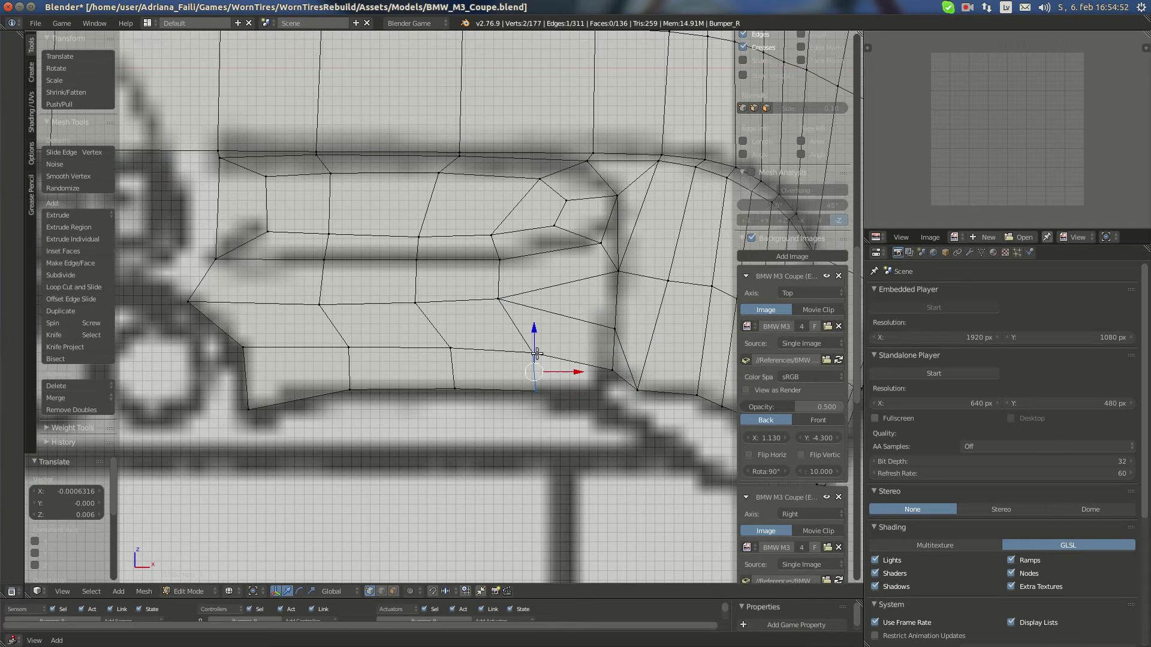
shift+right_click(607, 372)
shift+right_click(644, 386)
key(f)
In side view, reposition the new bottom row's vertices along Y, moving the exhaust-side corner by about 0.044
key(KP_3)
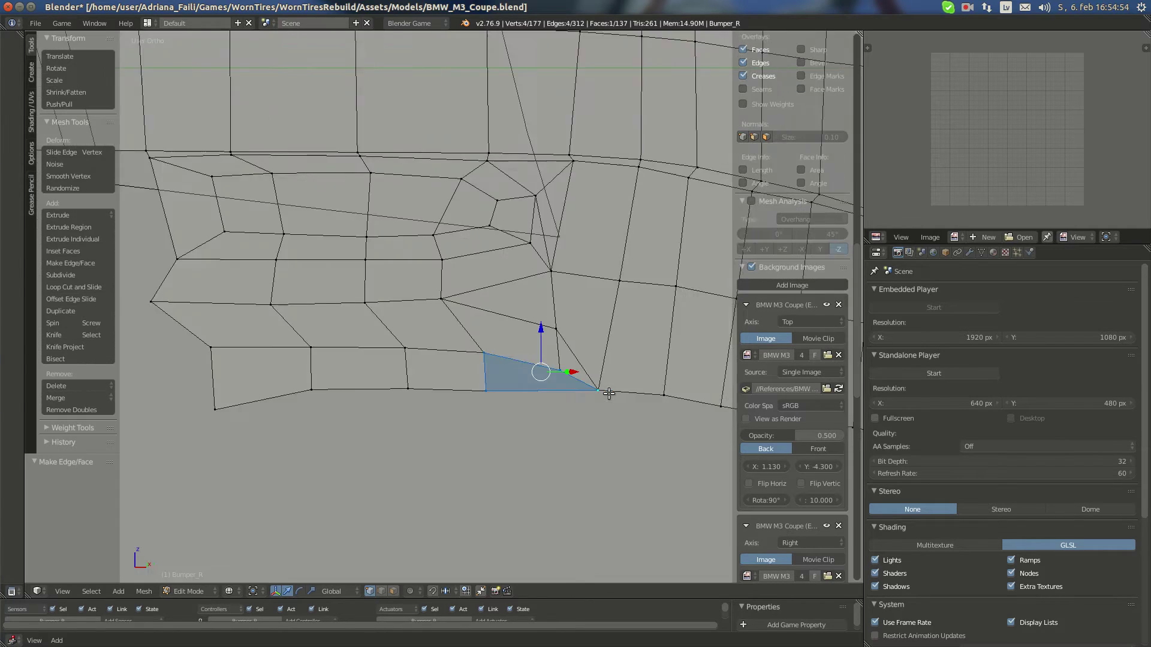
key(KP_1)
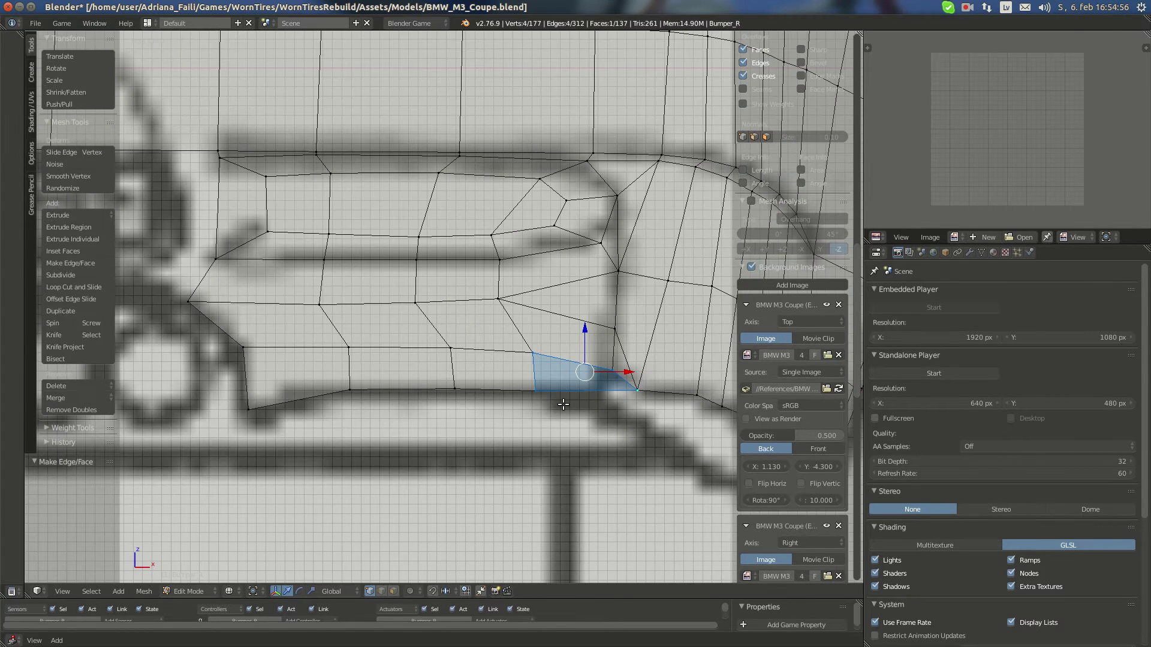
key(KP_3)
key(a)
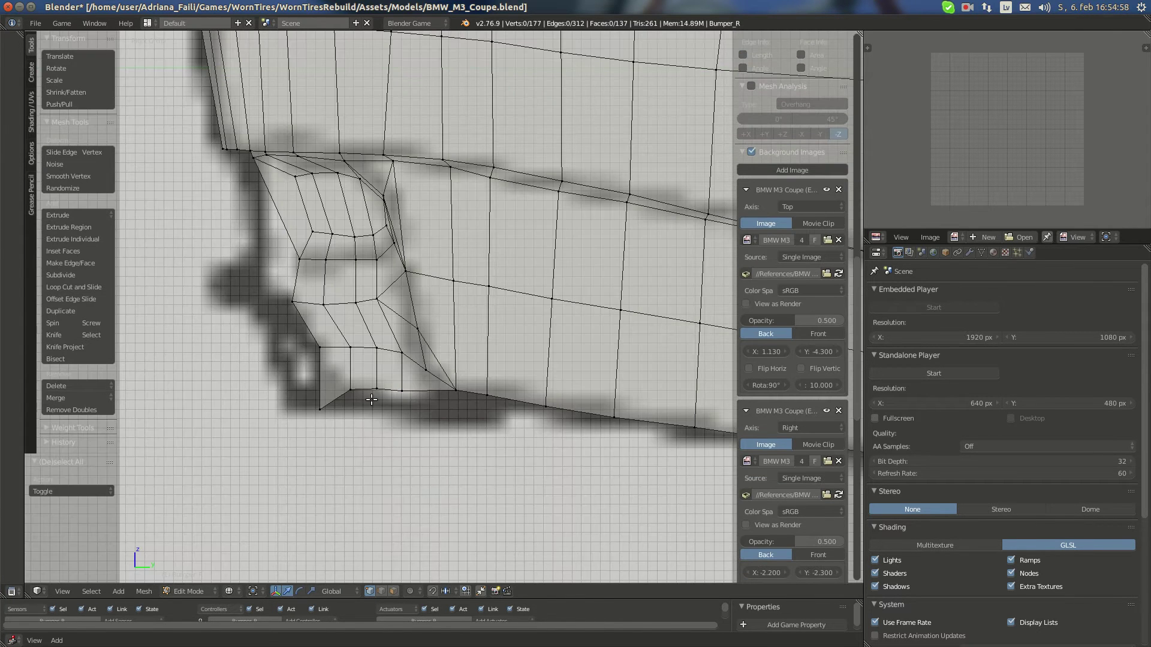
right_click(401, 393)
drag(442, 392, 401, 410)
right_click(378, 390)
right_click(354, 391)
right_click(321, 406)
Examine the bumper's lower corner topology against the rear blueprint for where edges need cutting
scroll(401, 409, up, 6)
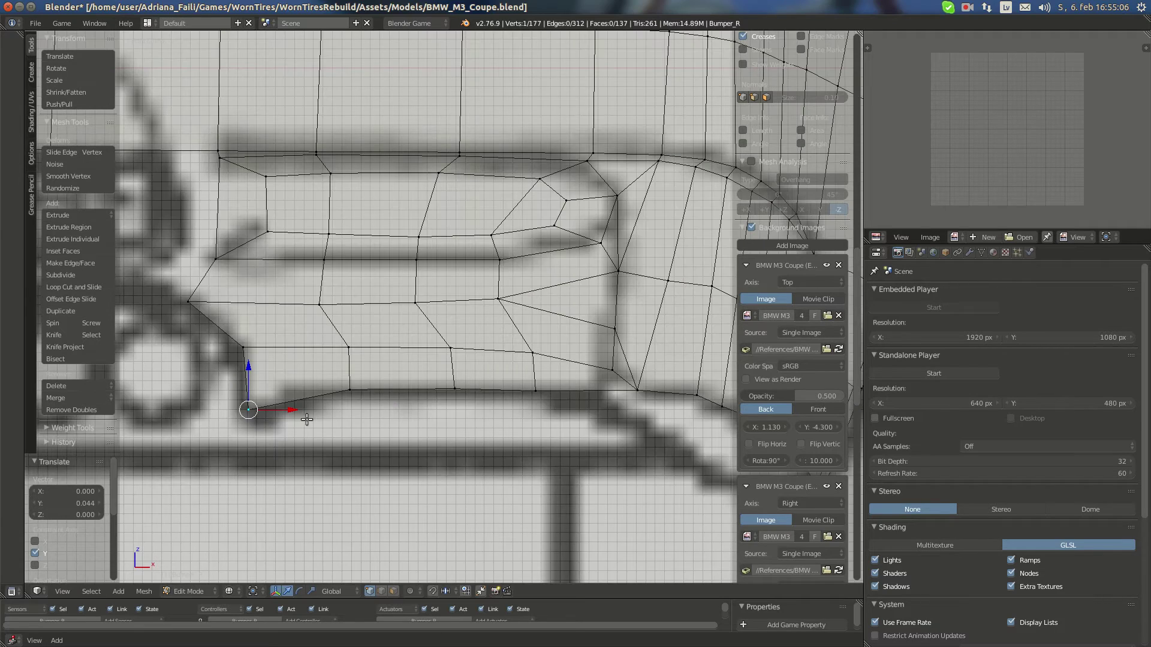
scroll(404, 393, down, 6)
scroll(553, 388, up, 5)
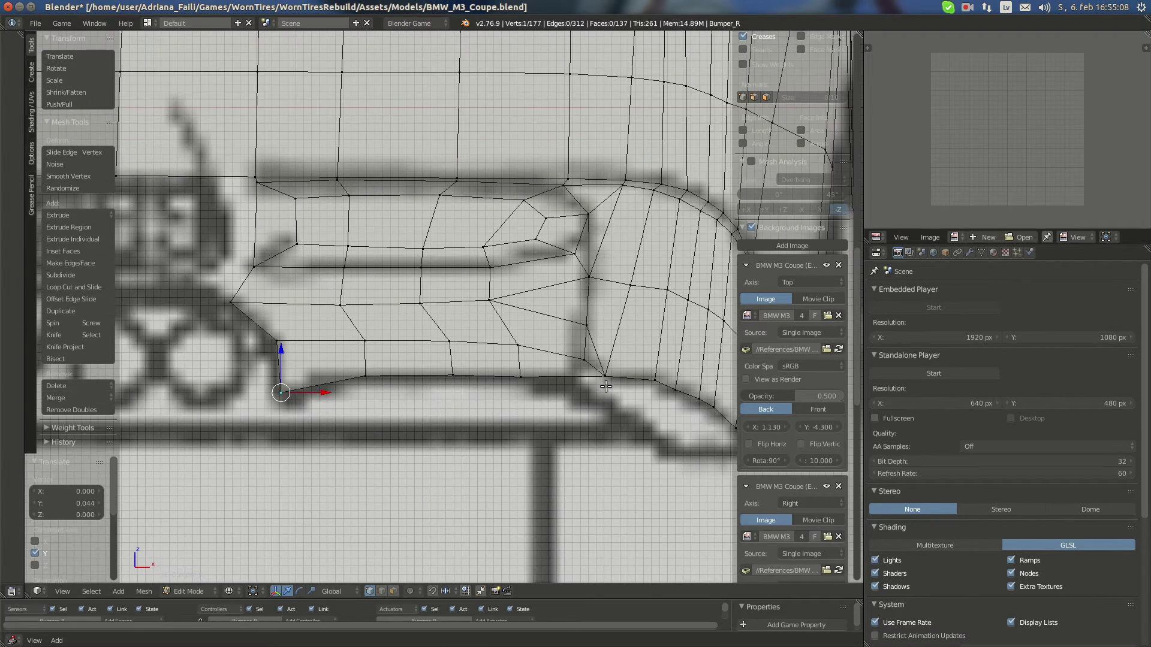
scroll(605, 387, down, 1)
scroll(480, 366, up, 4)
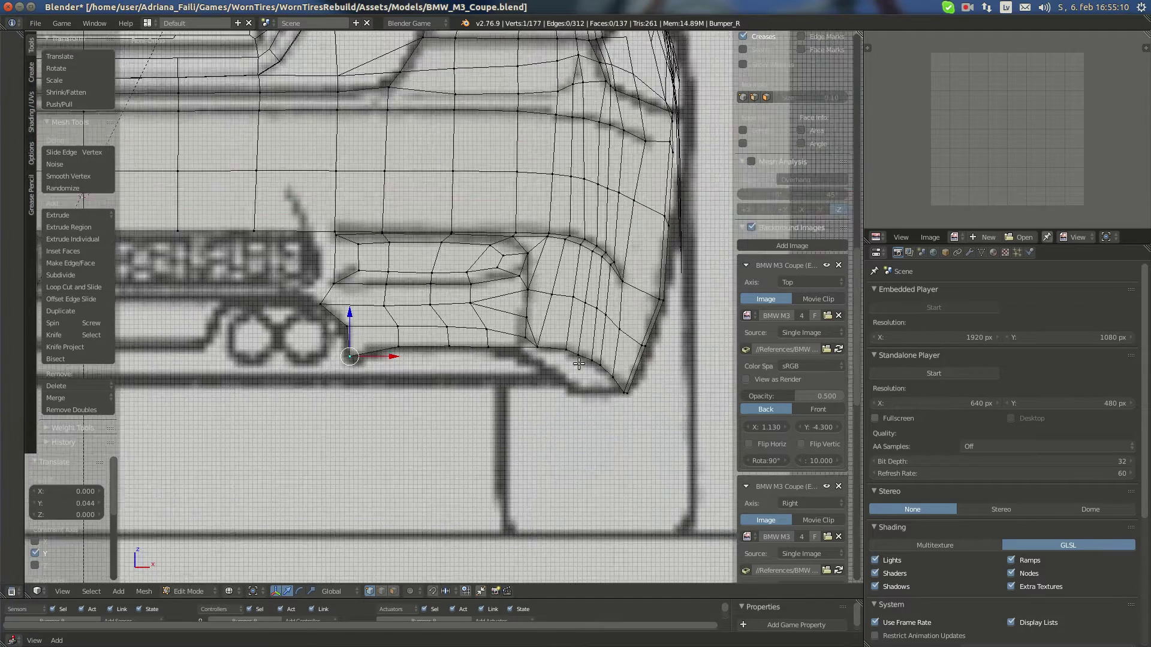
scroll(542, 379, up, 2)
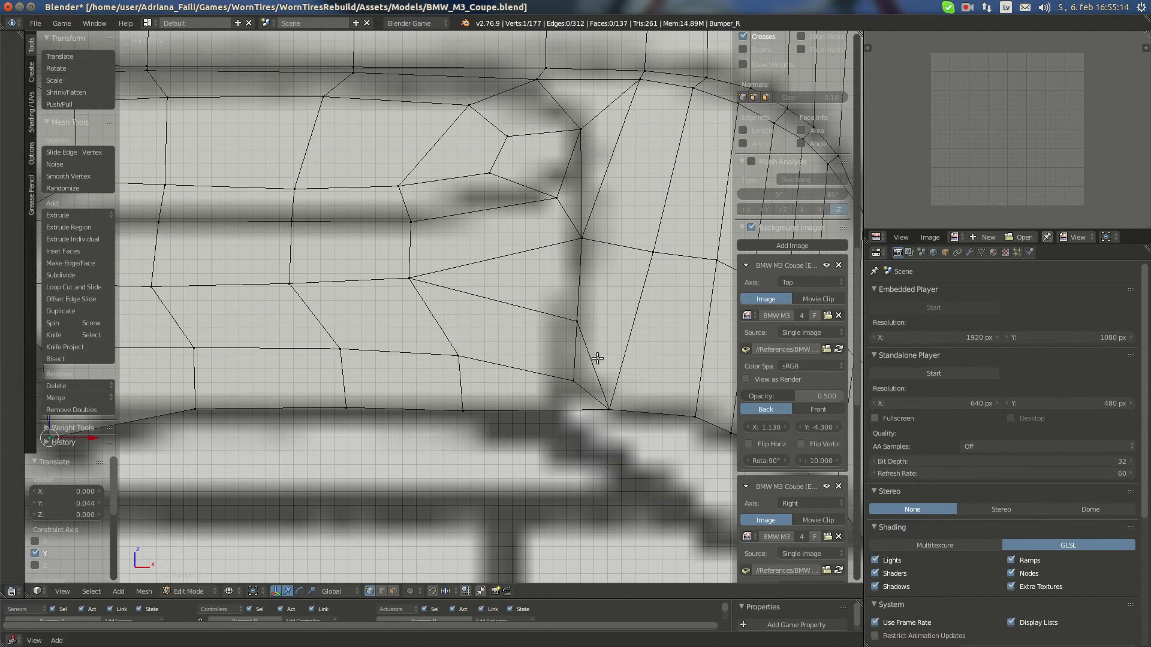
scroll(561, 330, down, 2)
mouse_move(553, 322)
middle_down()
mouse_move(627, 331)
mouse_move(572, 322)
middle_up()
key(KP_1)
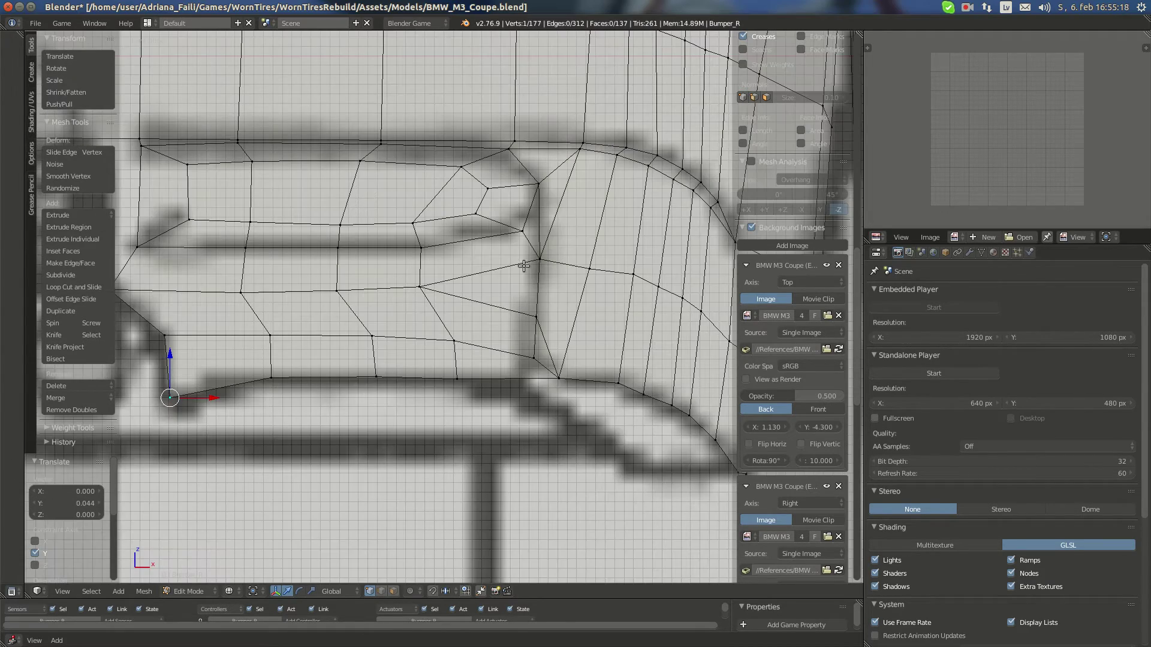
key(k)
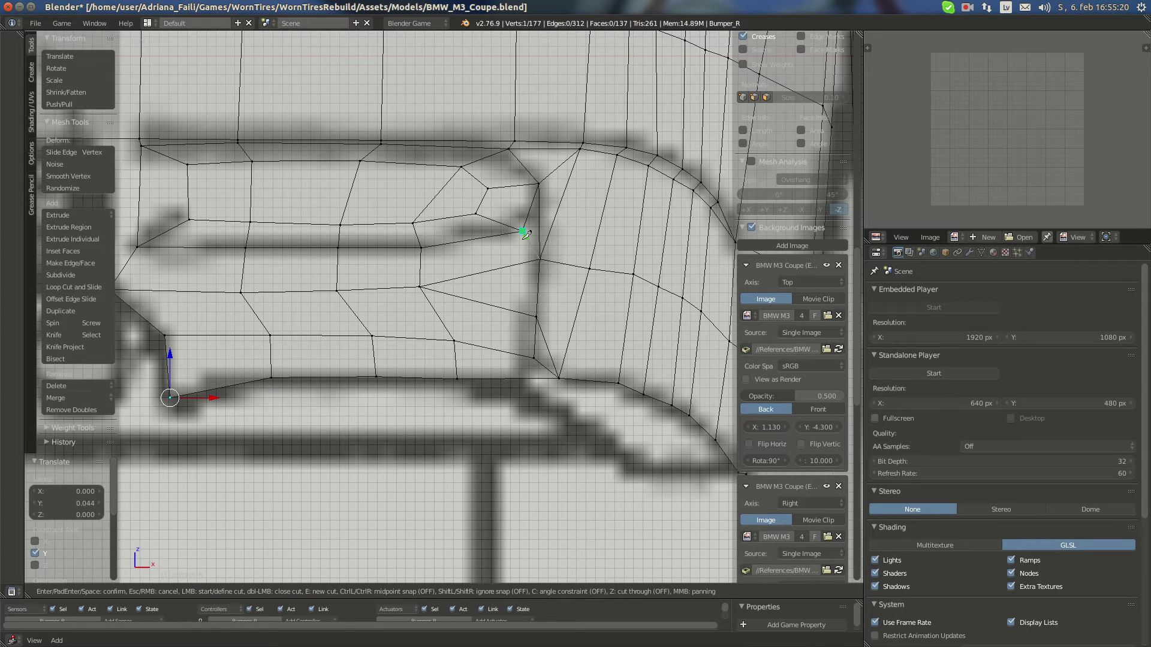
key(Escape)
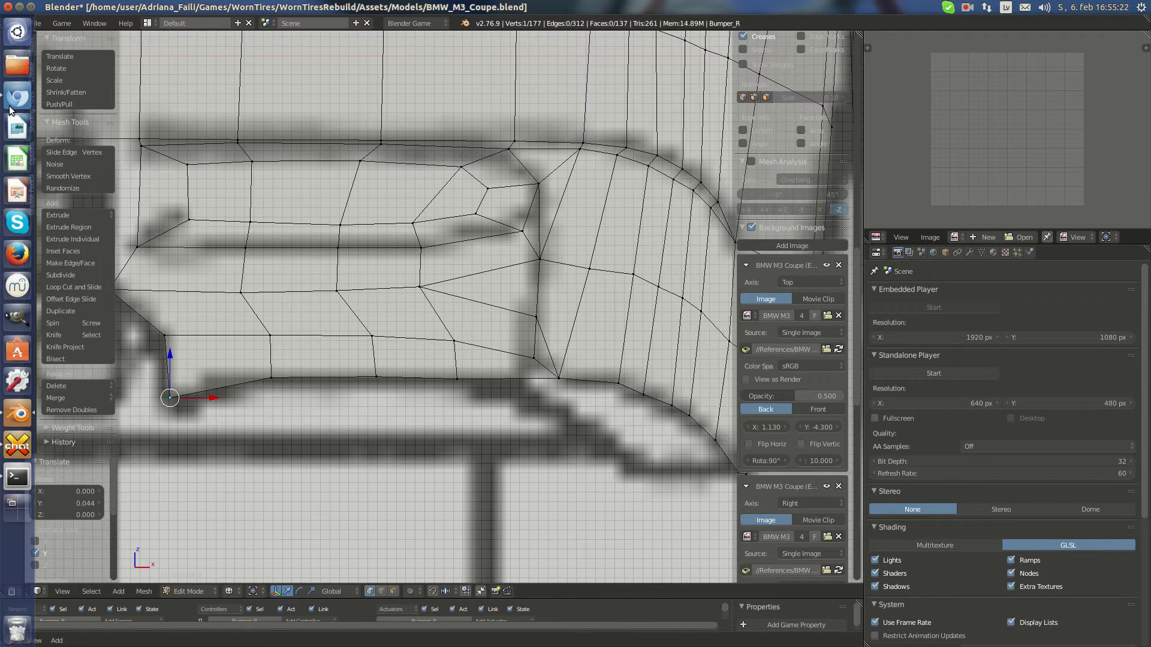
Switch to Chromium and study the lower bumper in the angled 2012 BMW M3 Coupe photo and the BMW Lifestyle World rear photo
click(17, 98)
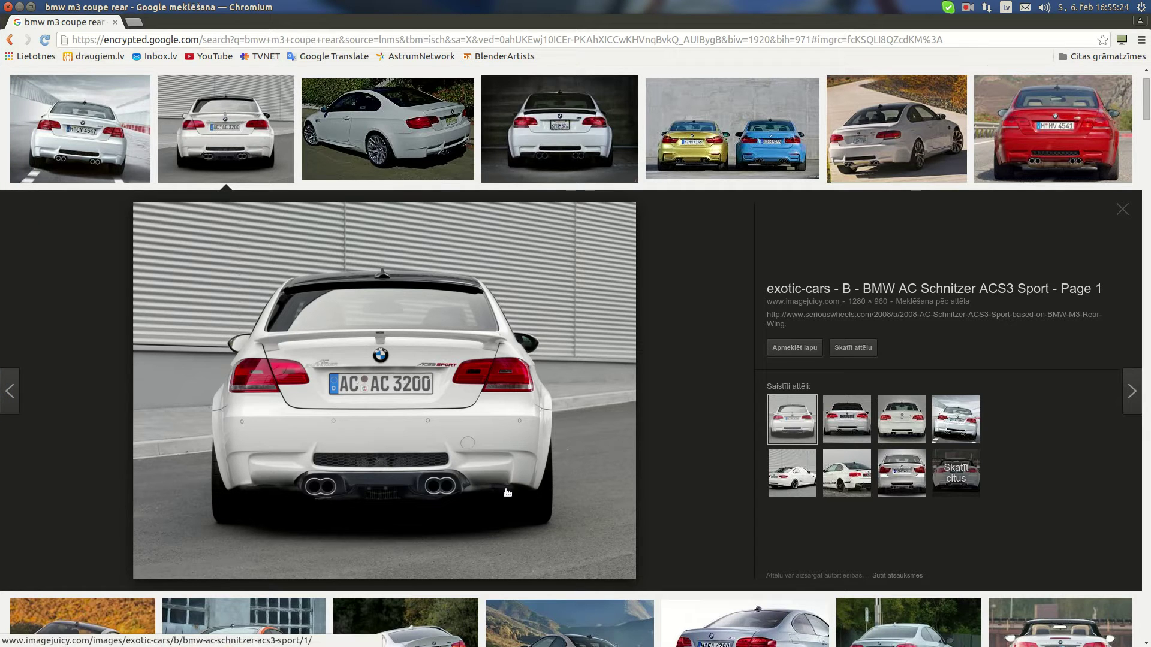
click(407, 126)
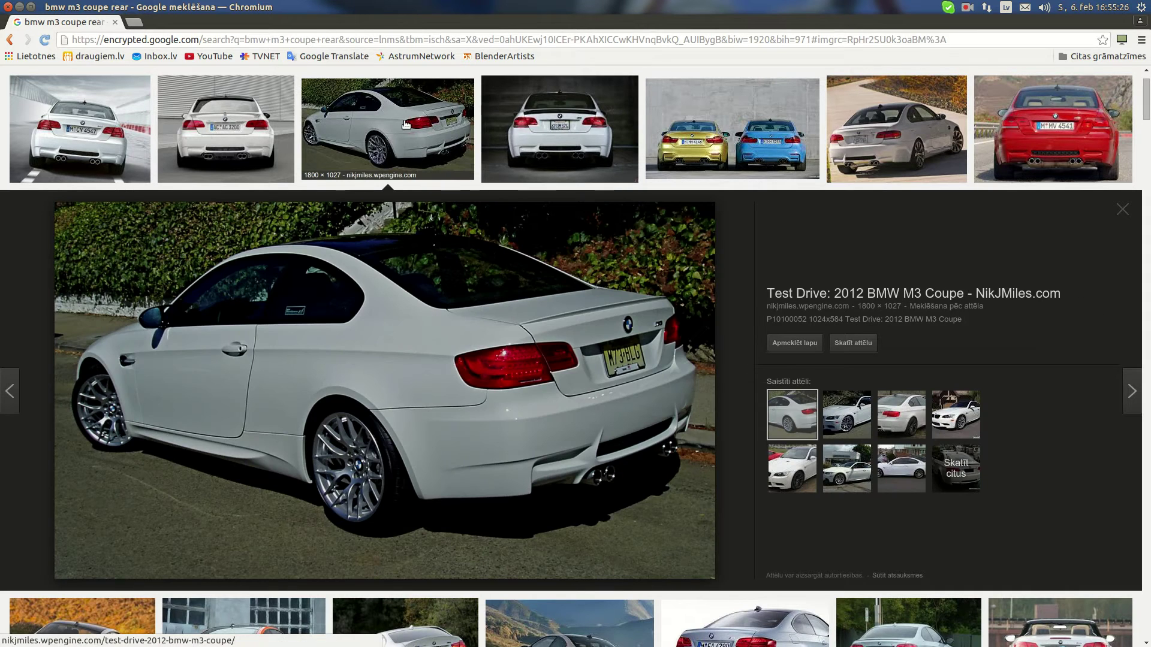
click(84, 126)
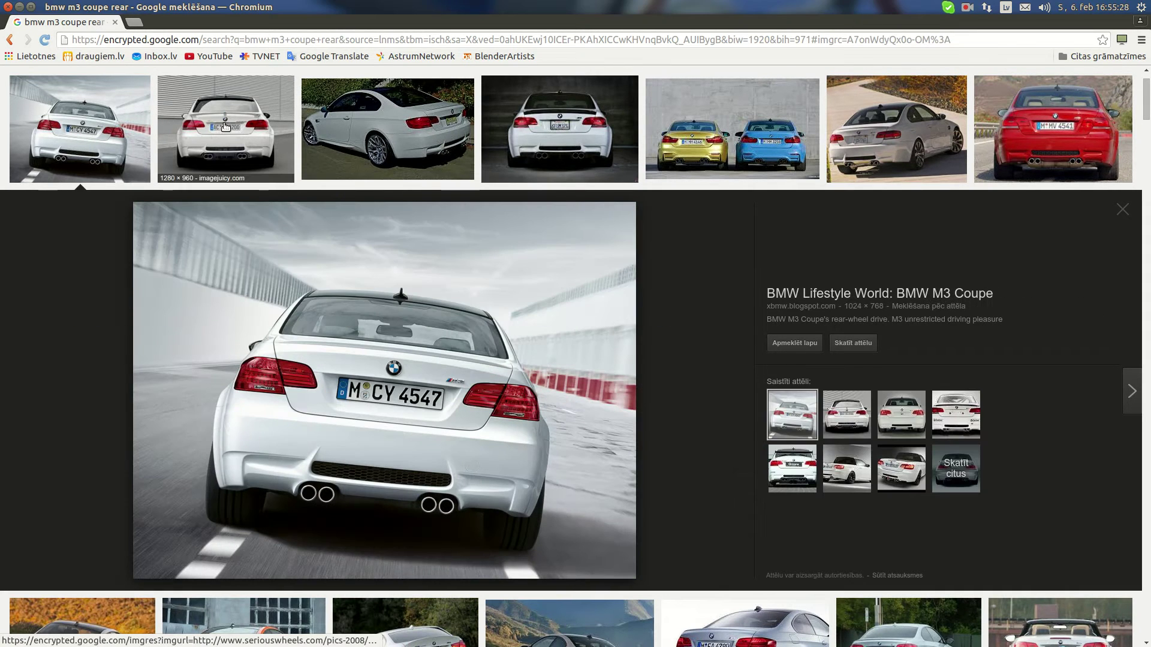
mouse_move(9, 420)
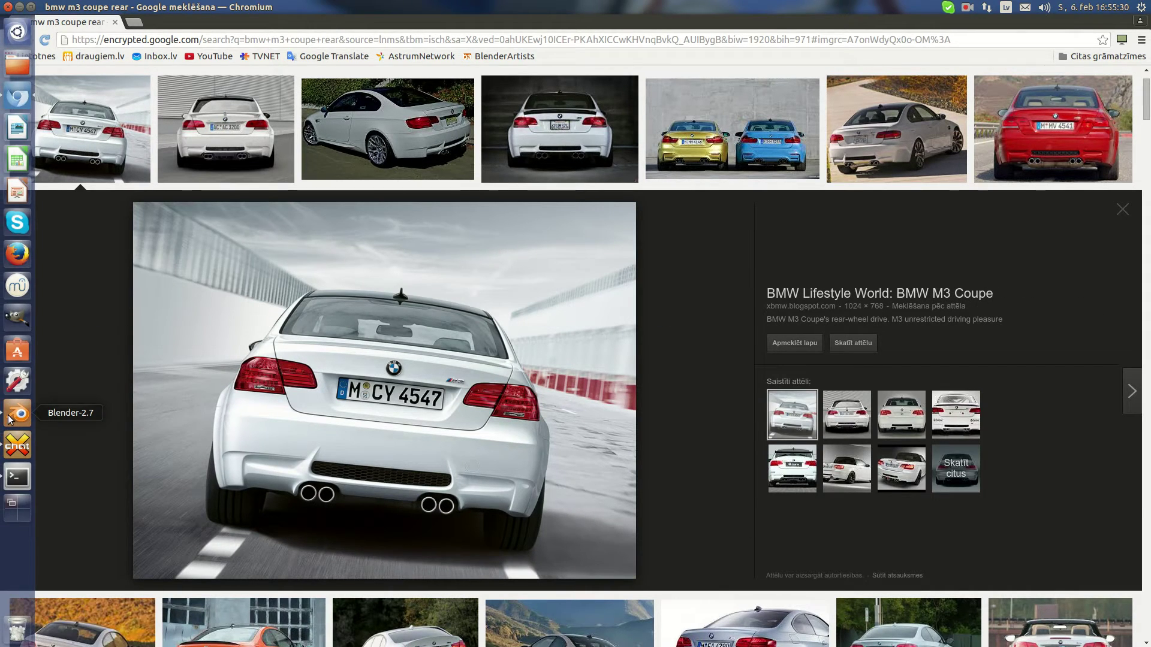
Switch to Blender, knife-cut from the recess's outer lower corner down to the bumper's bottom edge, and move the cut's bottom vertex onto the rear blueprint's outline
click(17, 414)
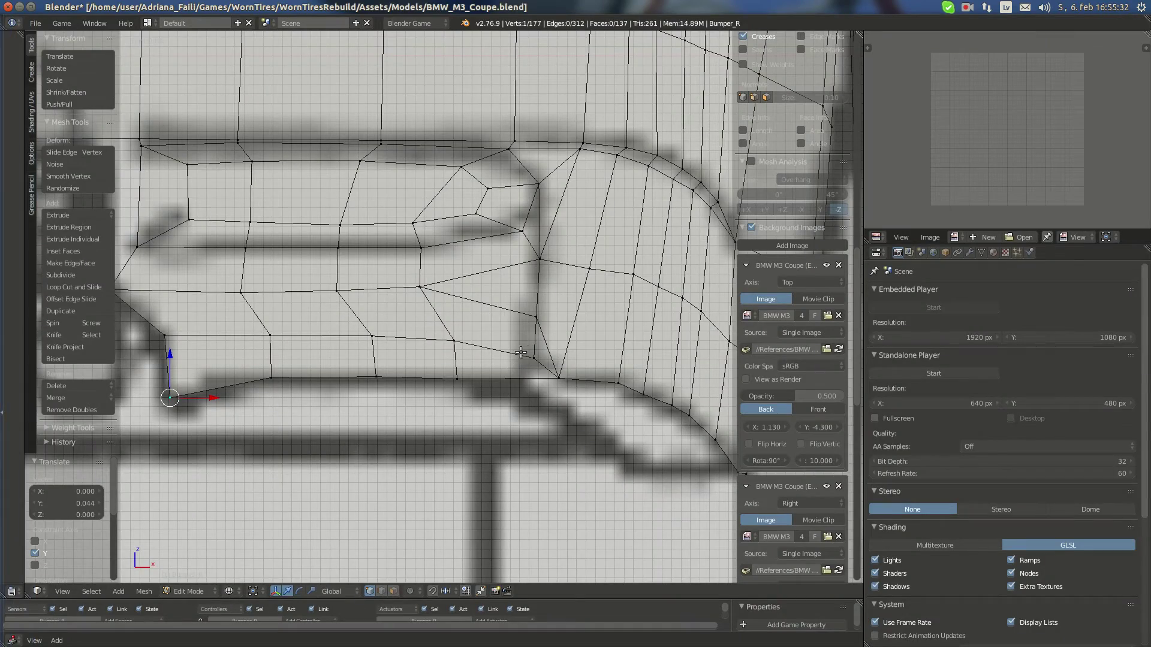
middle_drag(519, 285, 570, 314)
key(KP_5)
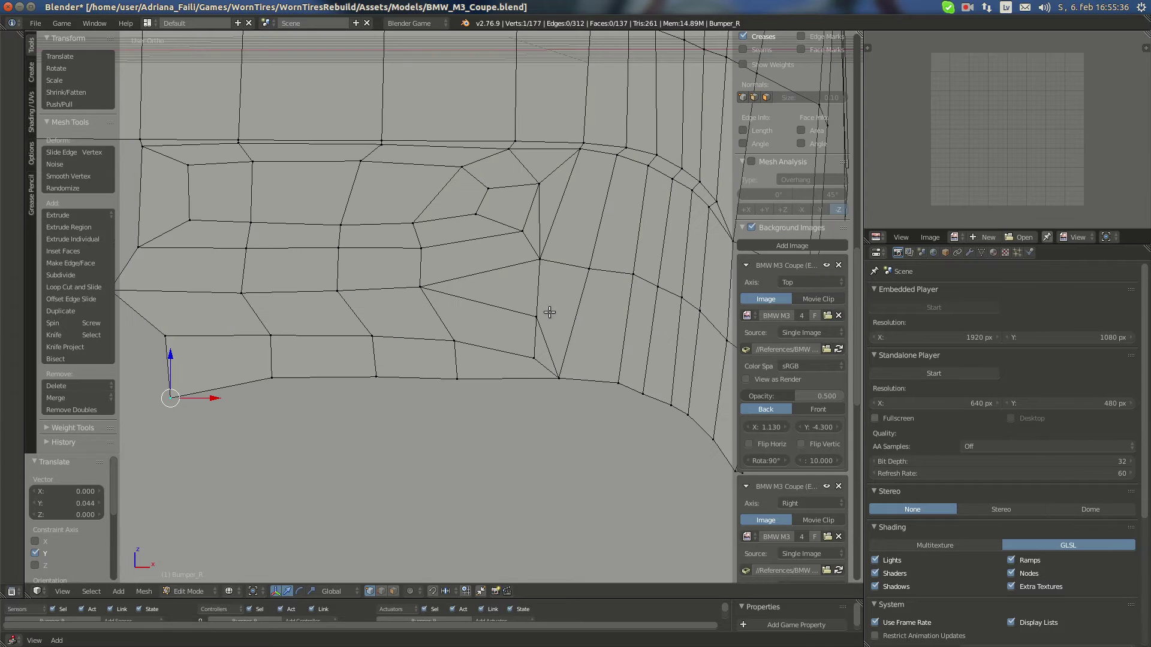
key(KP_7)
key(k)
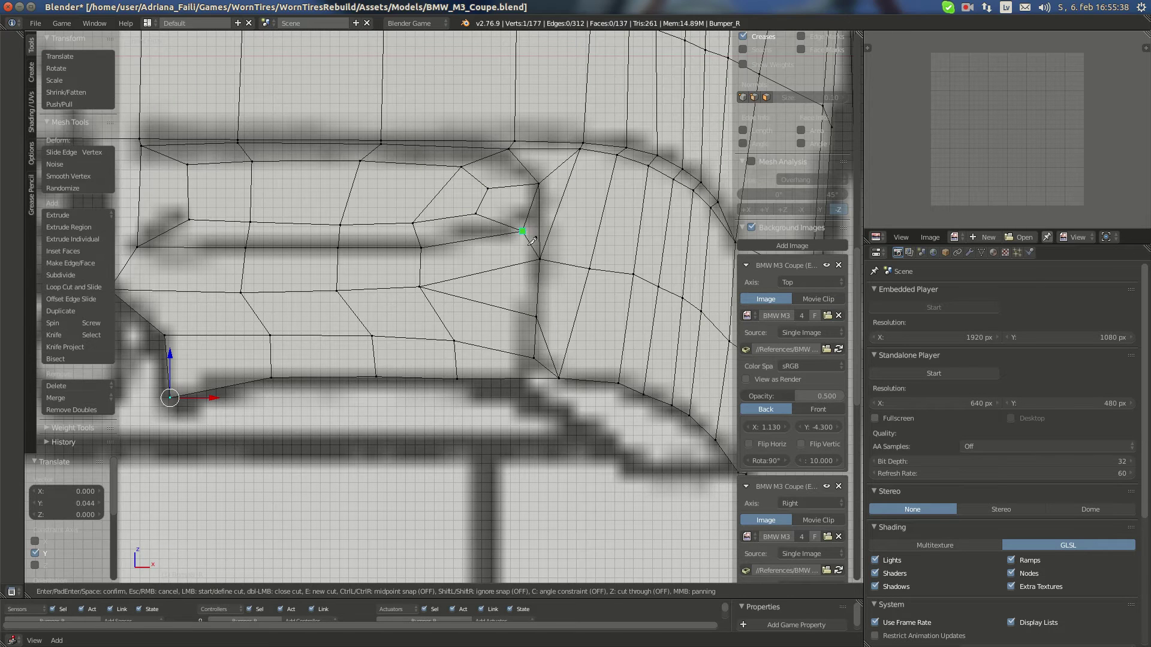
click(532, 240)
key(Return)
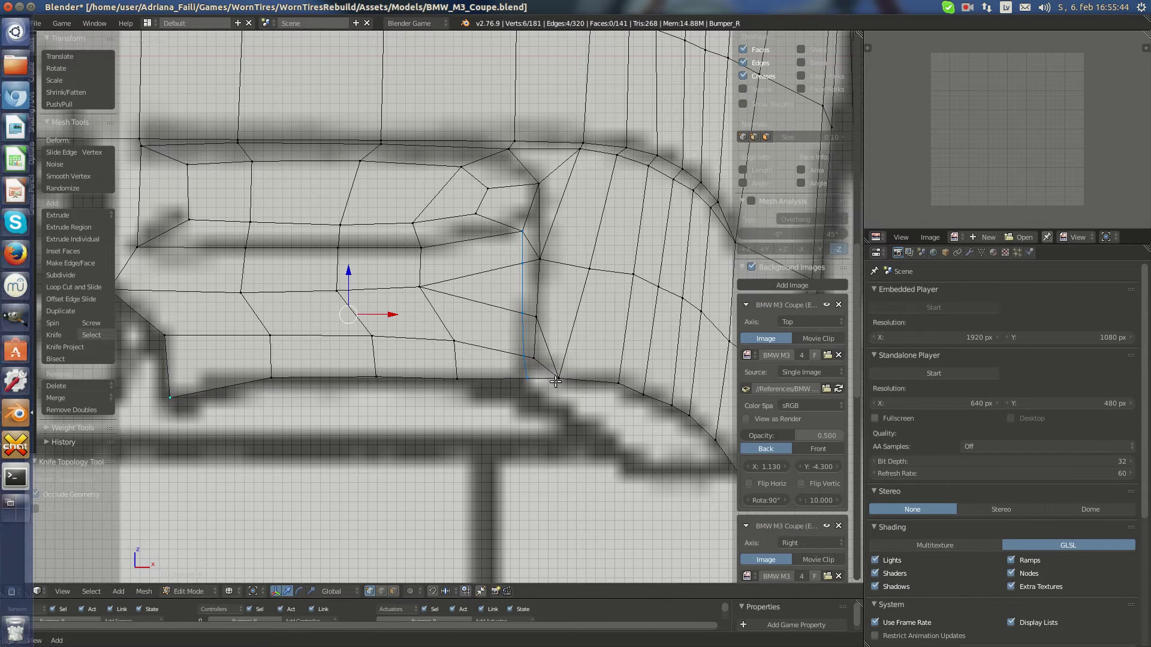
key(g)
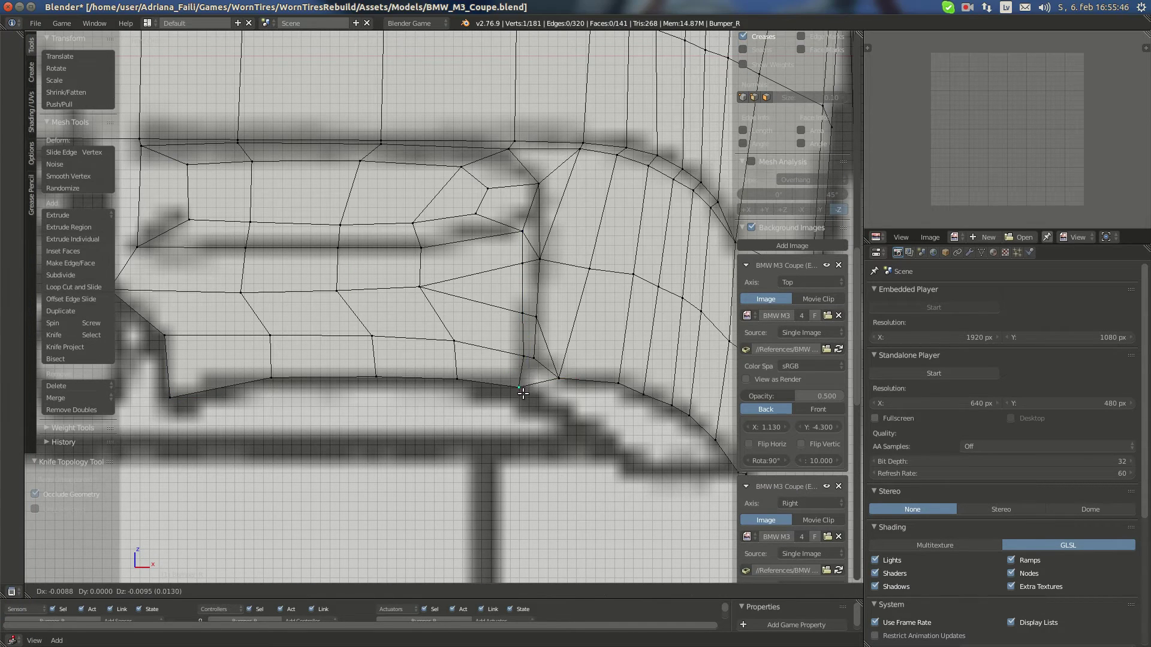
click(525, 359)
In side view, shift the three cut vertices above the bottom edge along Y, the lowest by about 0.005 and the middle one by 0.004
key(KP_3)
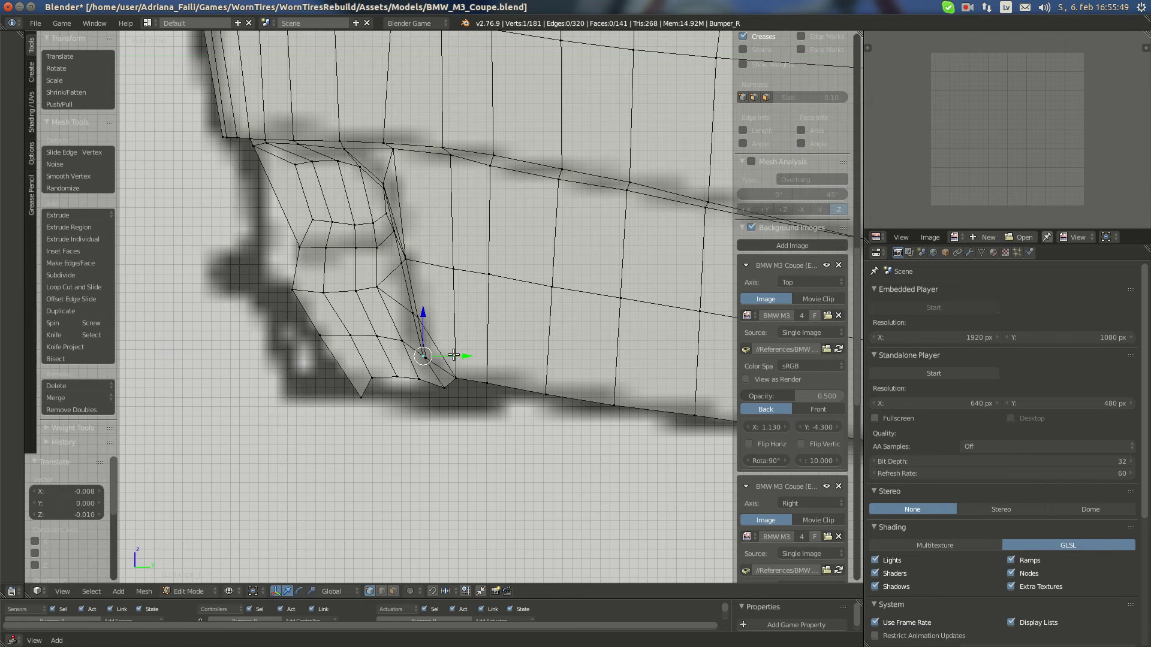
drag(454, 355, 458, 354)
right_click(411, 311)
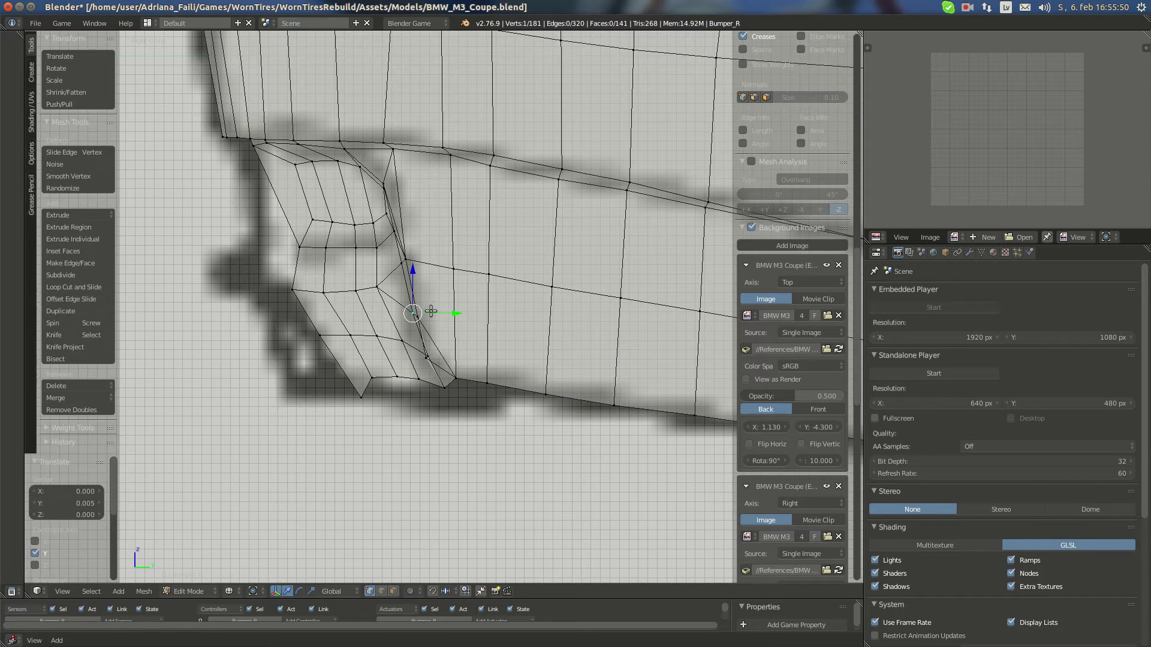
drag(431, 311, 436, 311)
right_click(403, 265)
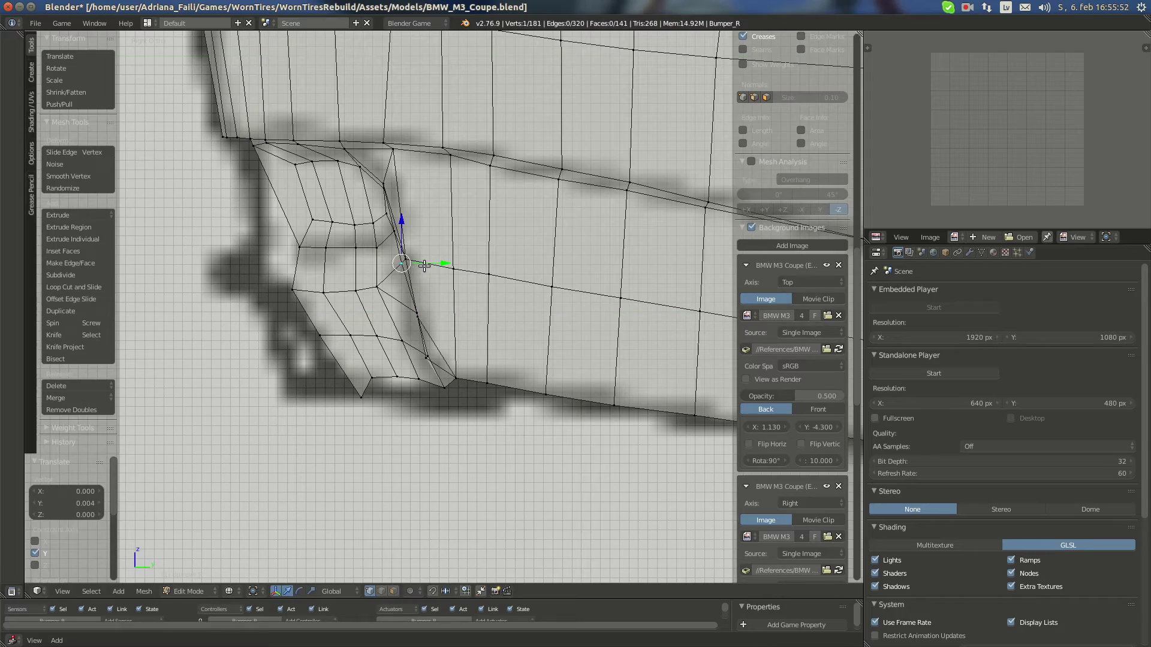
drag(425, 264, 429, 265)
Inspect the bumper's shaded shape in Object Mode, and return to the lower grille area in rear-view wireframe editing
key(a)
key(a)
key(Tab)
middle_drag(430, 265, 505, 304)
key(z)
scroll(413, 284, down, 3)
key(ctrl+KP_1)
key(z)
key(Tab)
scroll(558, 373, up, 5)
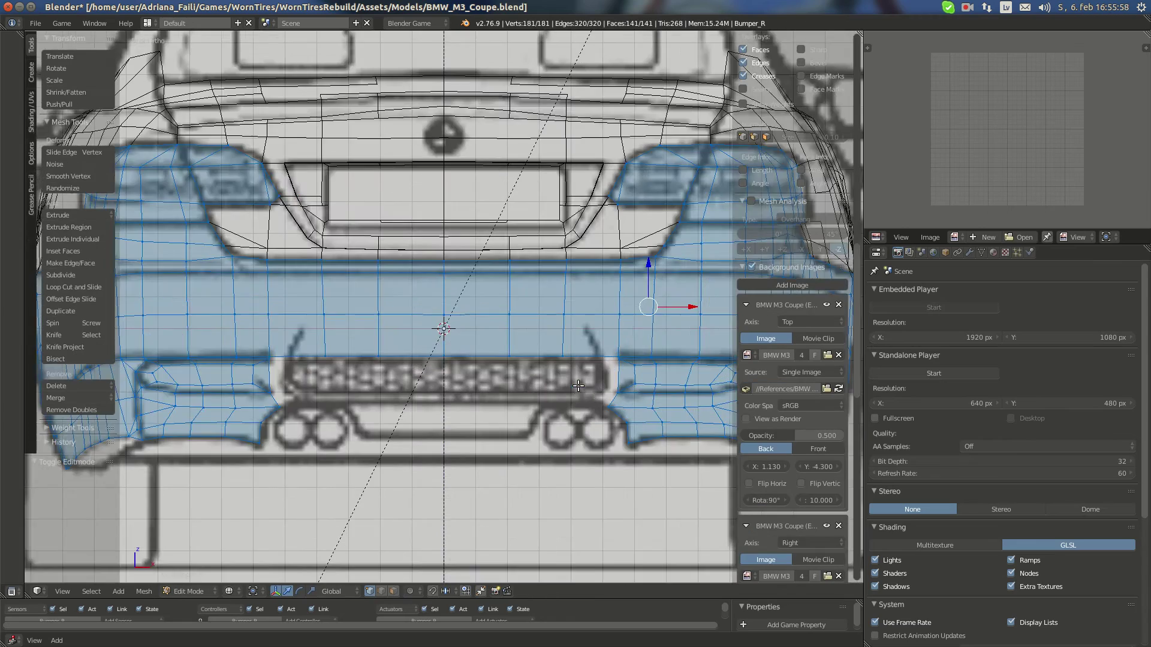
scroll(559, 373, up, 1)
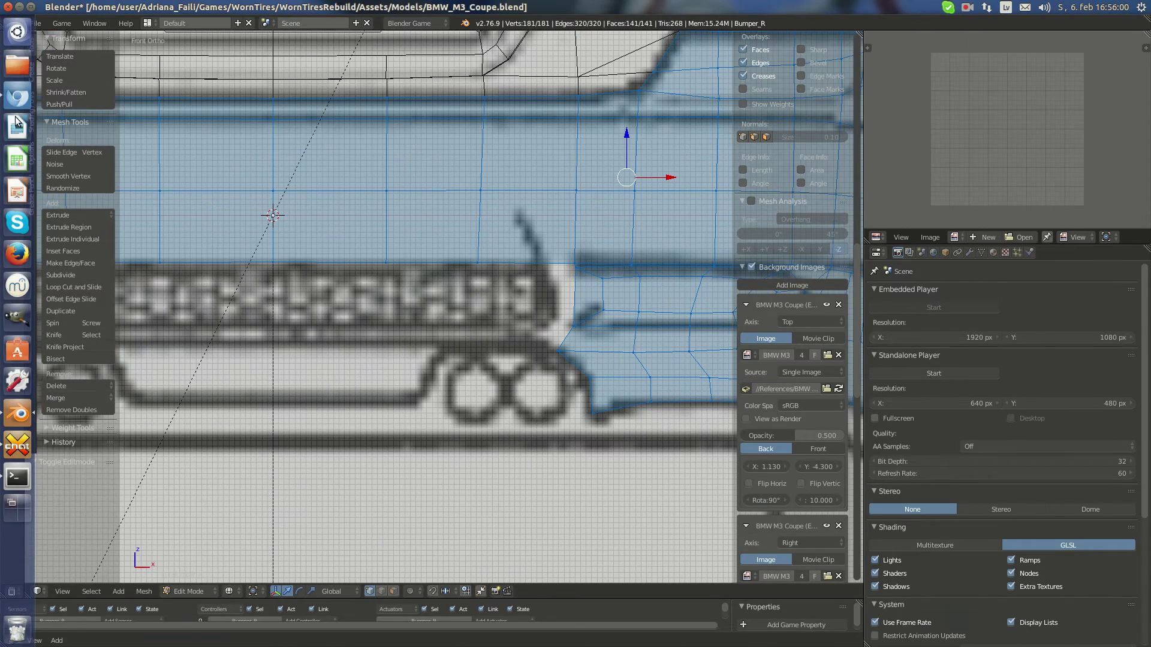
Compare the grille and exhaust surround in Chromium's BMW Lifestyle World rear photo with the mesh and rear blueprint in Blender
click(13, 97)
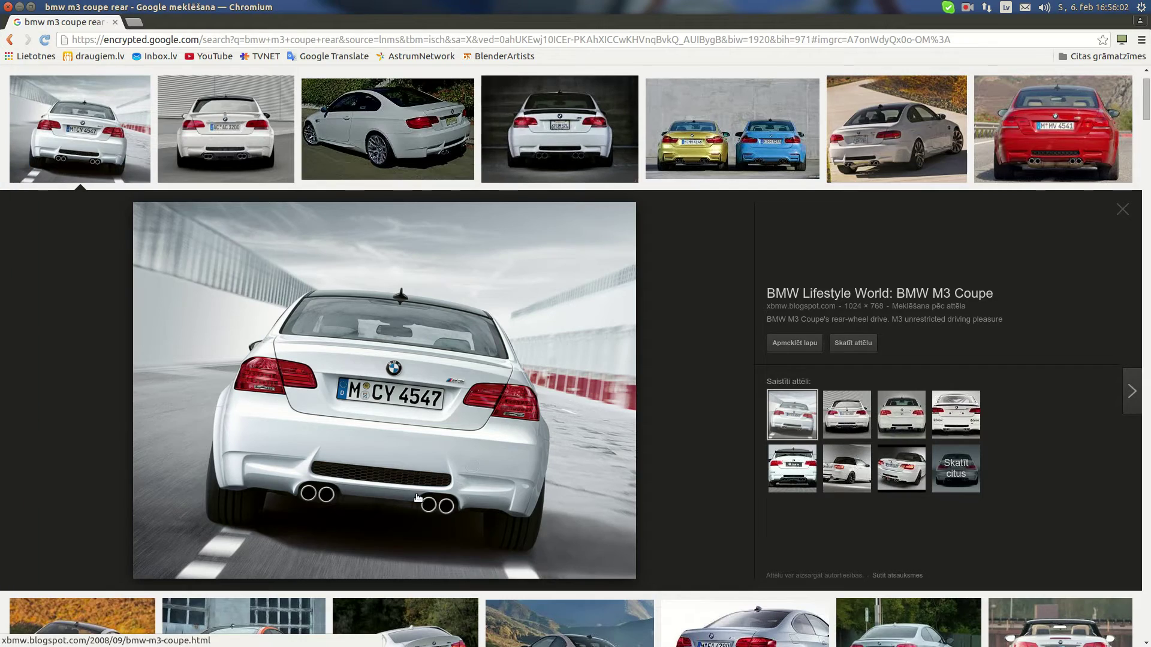
click(12, 413)
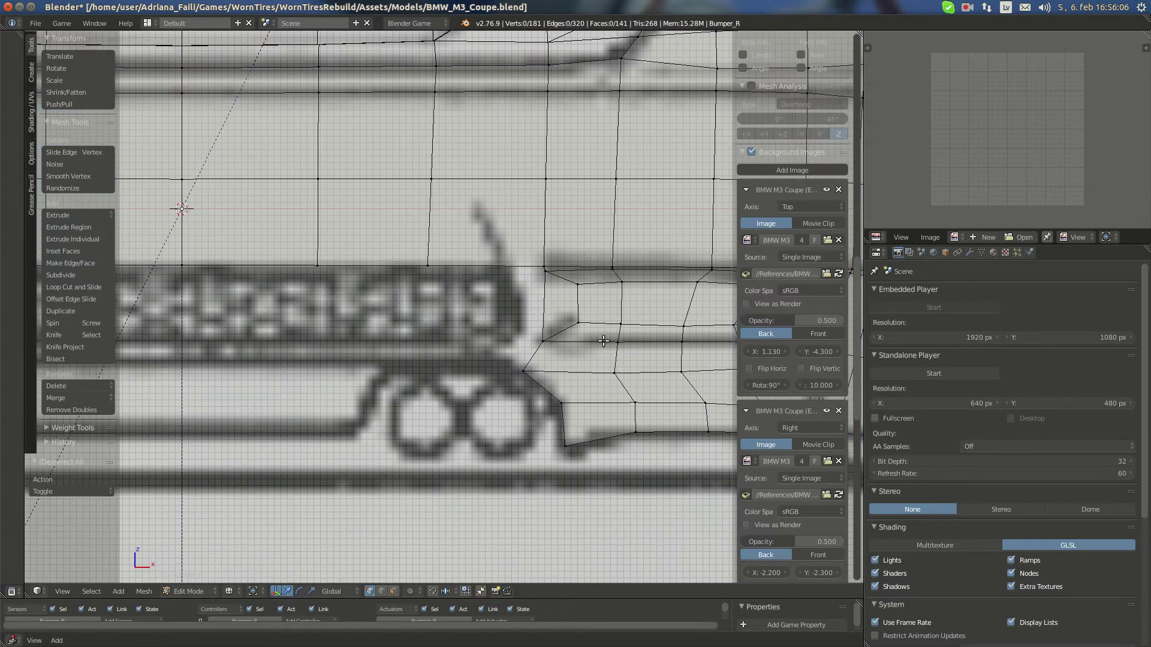
click(7, 96)
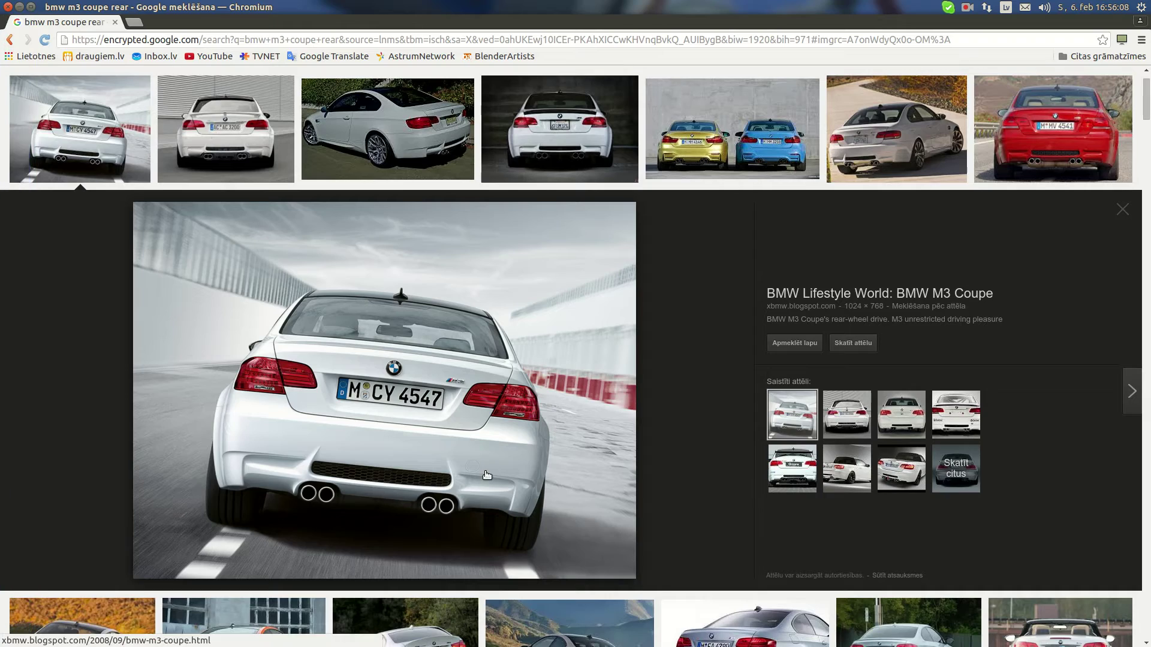
click(13, 412)
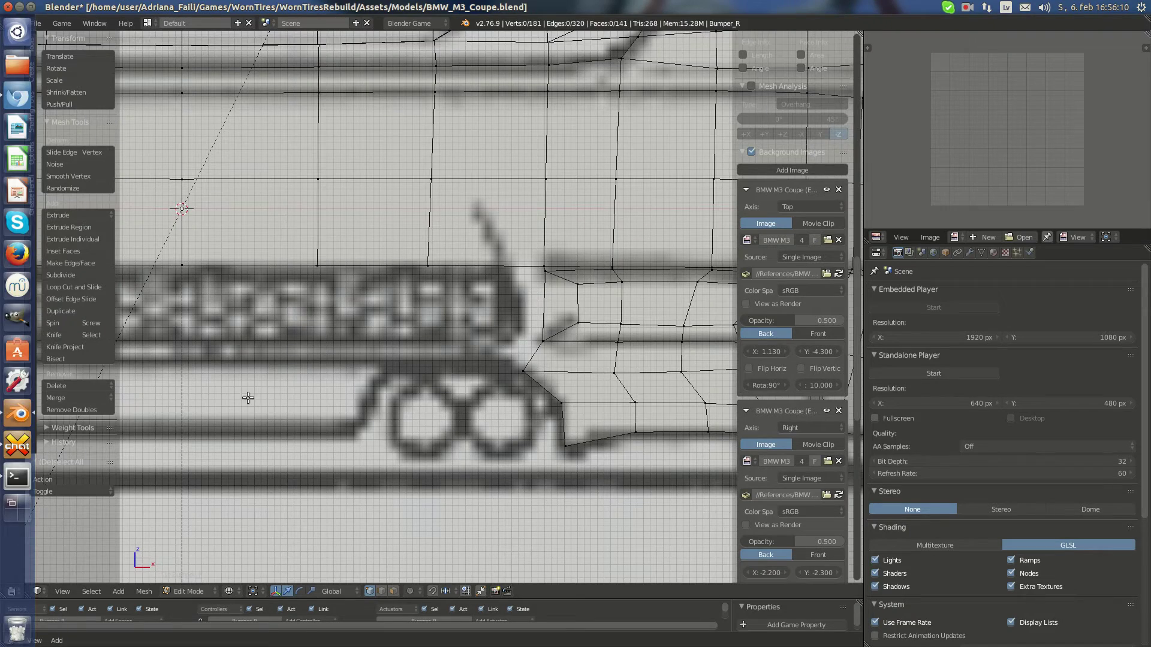
shift+middle_drag(626, 378, 560, 369)
scroll(560, 369, up, 1)
mouse_move(32, 146)
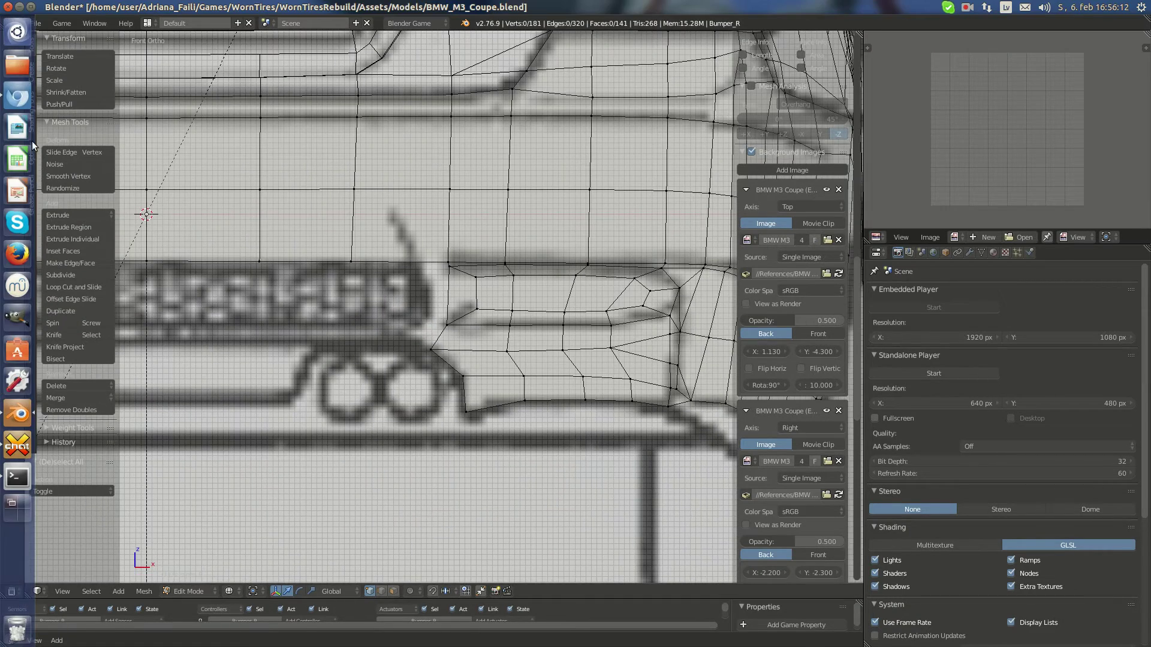
click(5, 96)
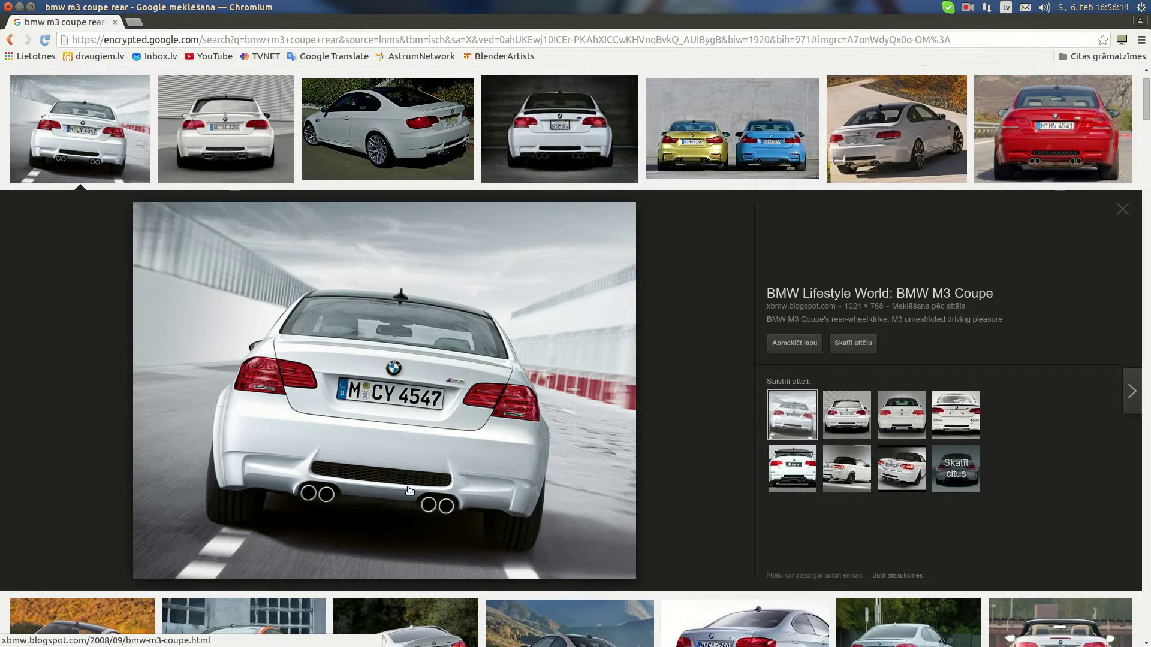
click(17, 414)
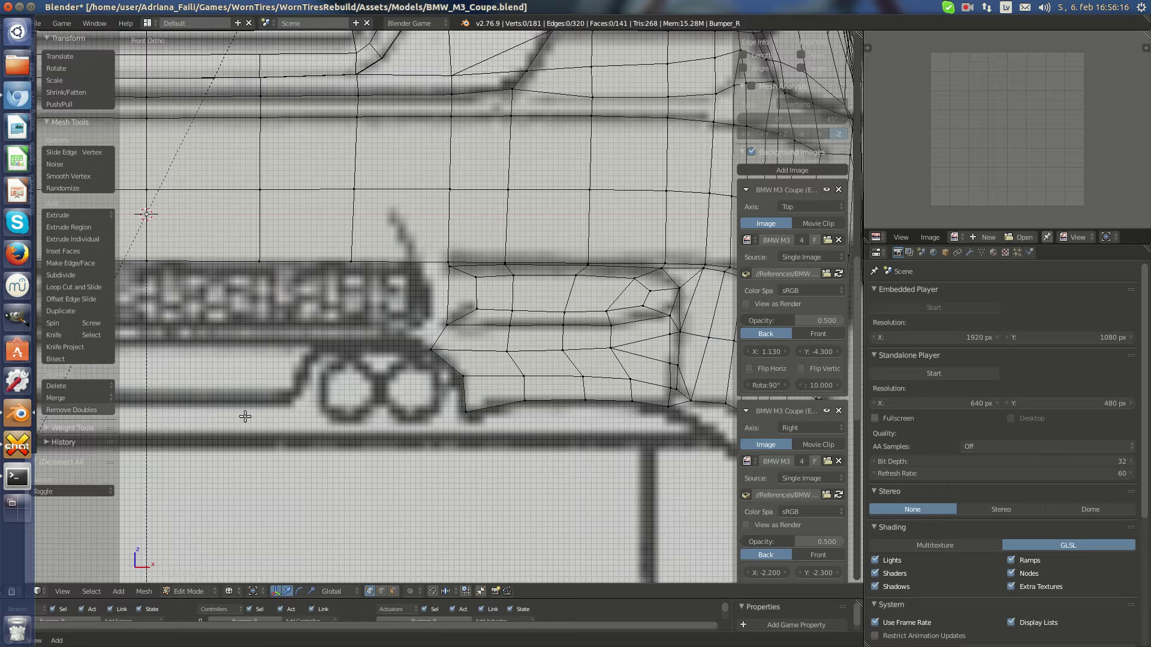
Extrude the short edge beside the exhaust toward the grille, and move its two new vertices onto the blueprint's strip below the grille
scroll(449, 324, up, 4)
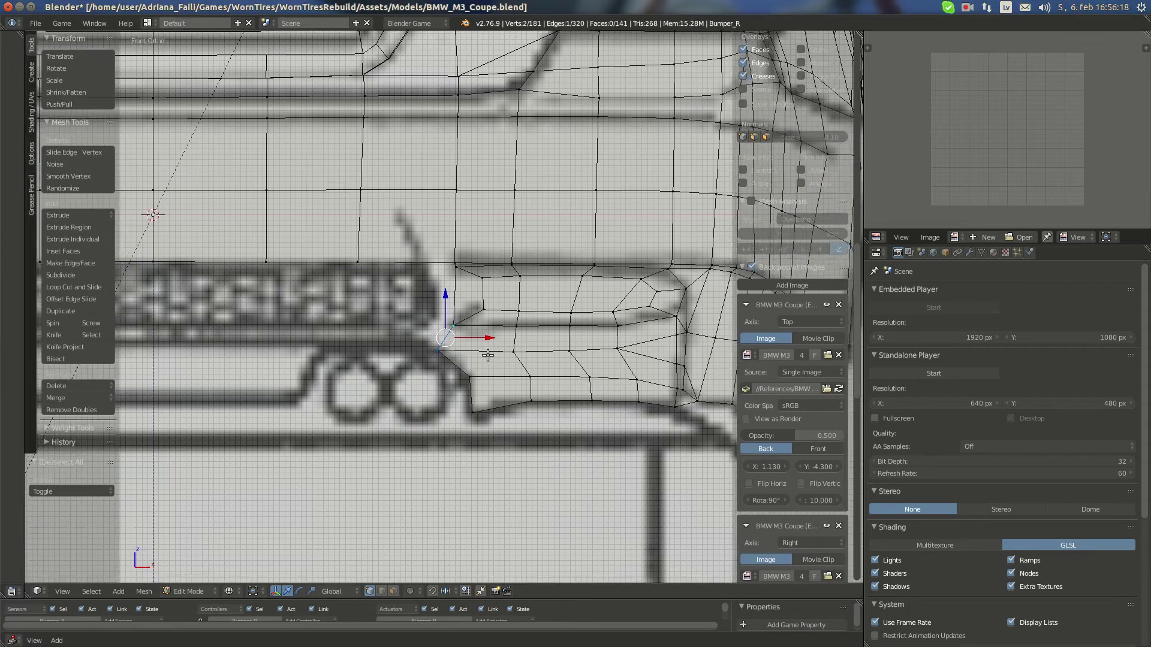
key(e)
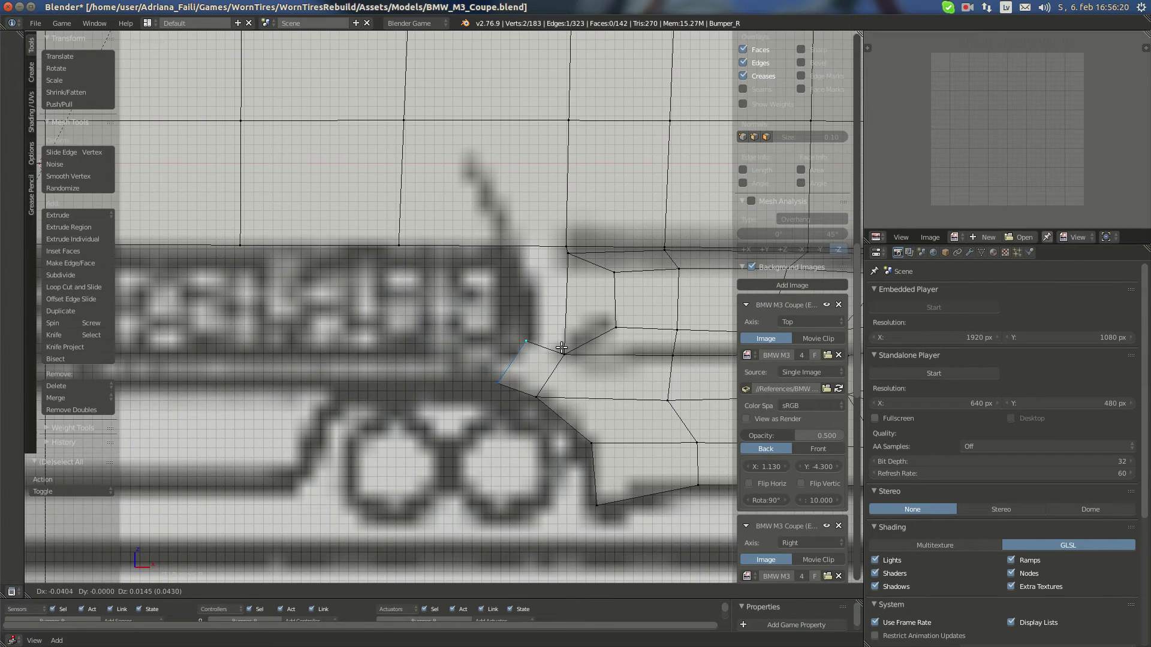
click(562, 346)
right_click(532, 341)
key(g)
click(519, 353)
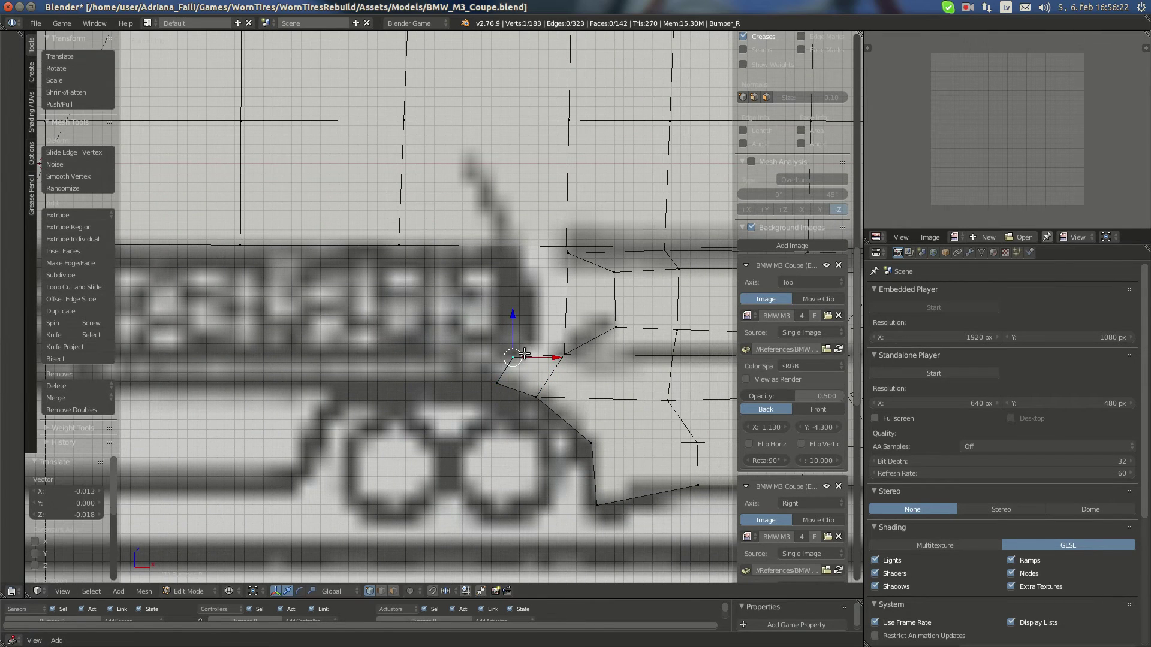
right_click(497, 382)
key(g)
click(517, 378)
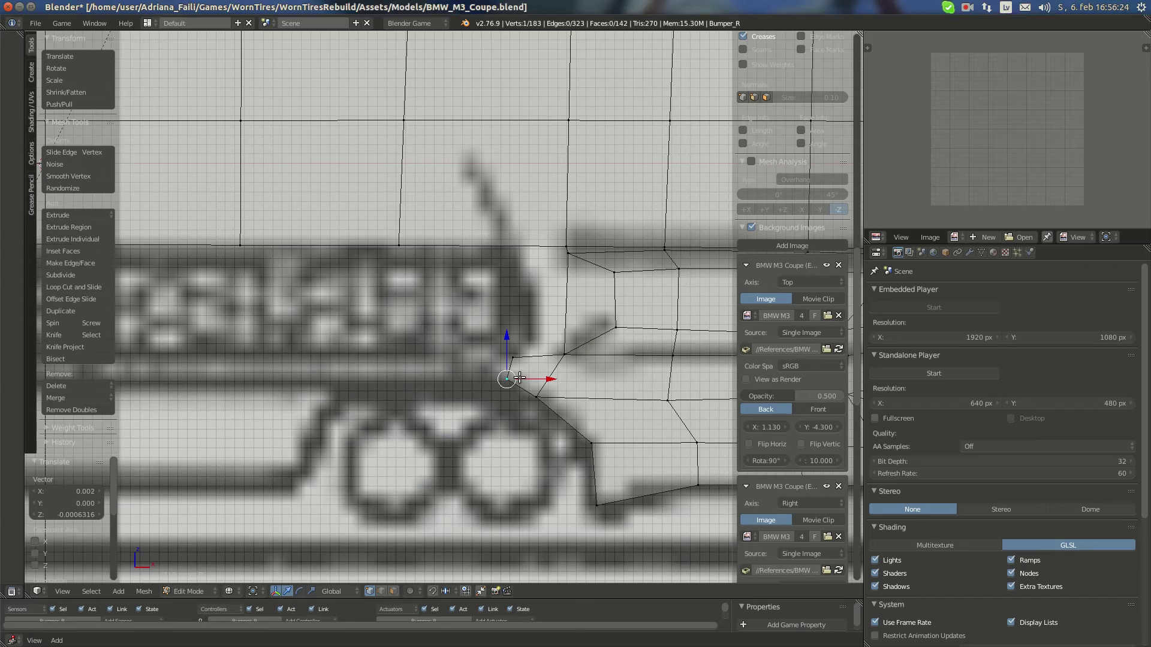
Check the rear photo in Chromium, return to Blender and shift the extruded edge about -0.004 along Y in side view, fine-tuning each vertex separately
click(20, 93)
click(22, 413)
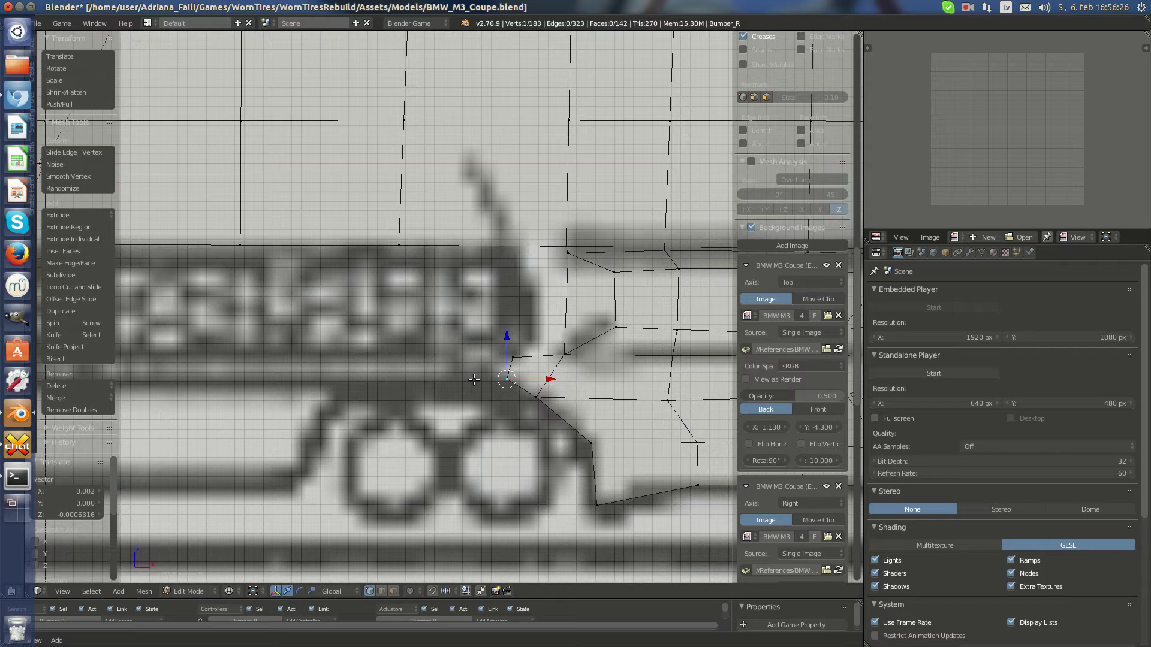
scroll(507, 383, up, 3)
shift+middle_drag(214, 356, 397, 356)
key(KP_1)
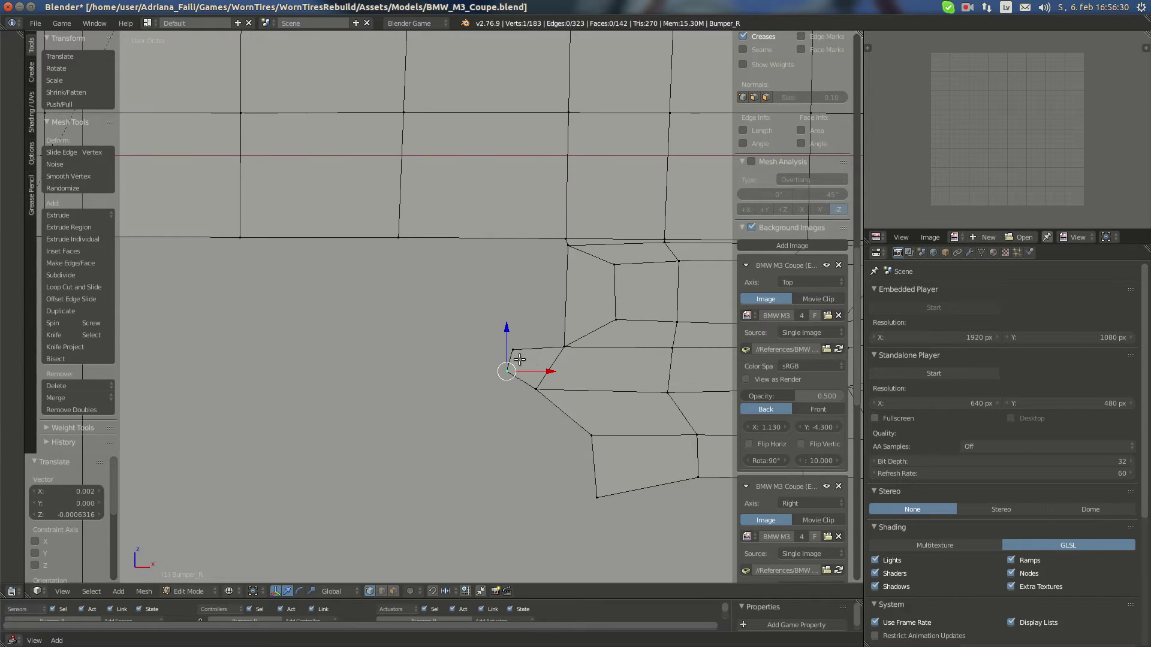
shift+right_click(514, 353)
key(KP_3)
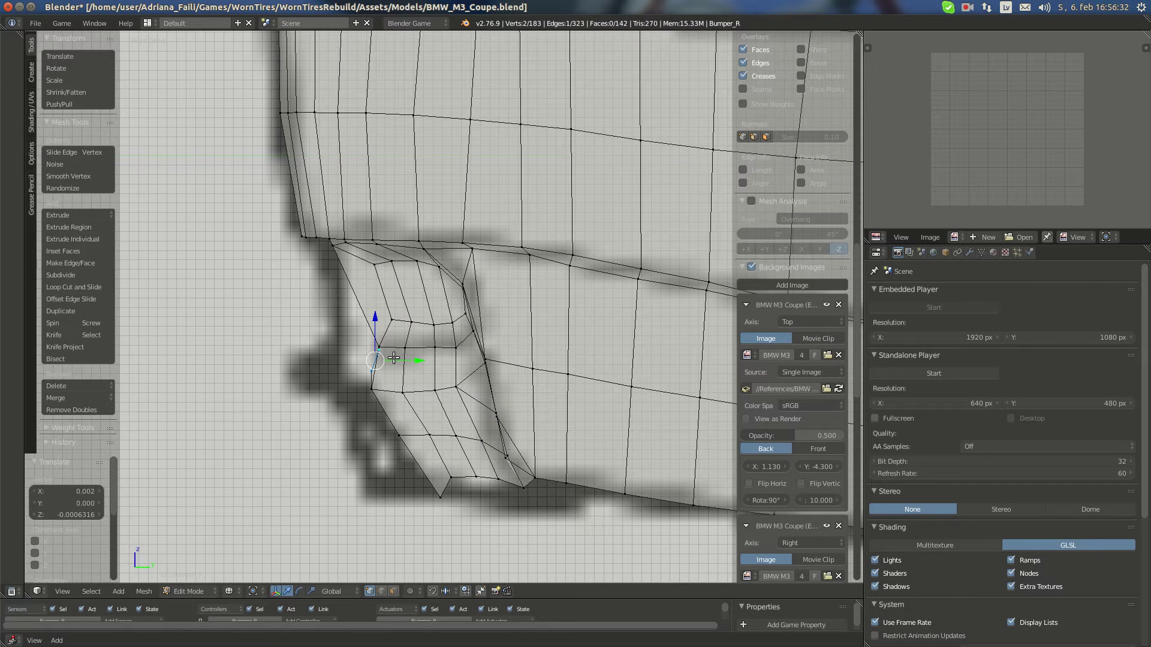
drag(393, 358, 390, 358)
click(372, 351)
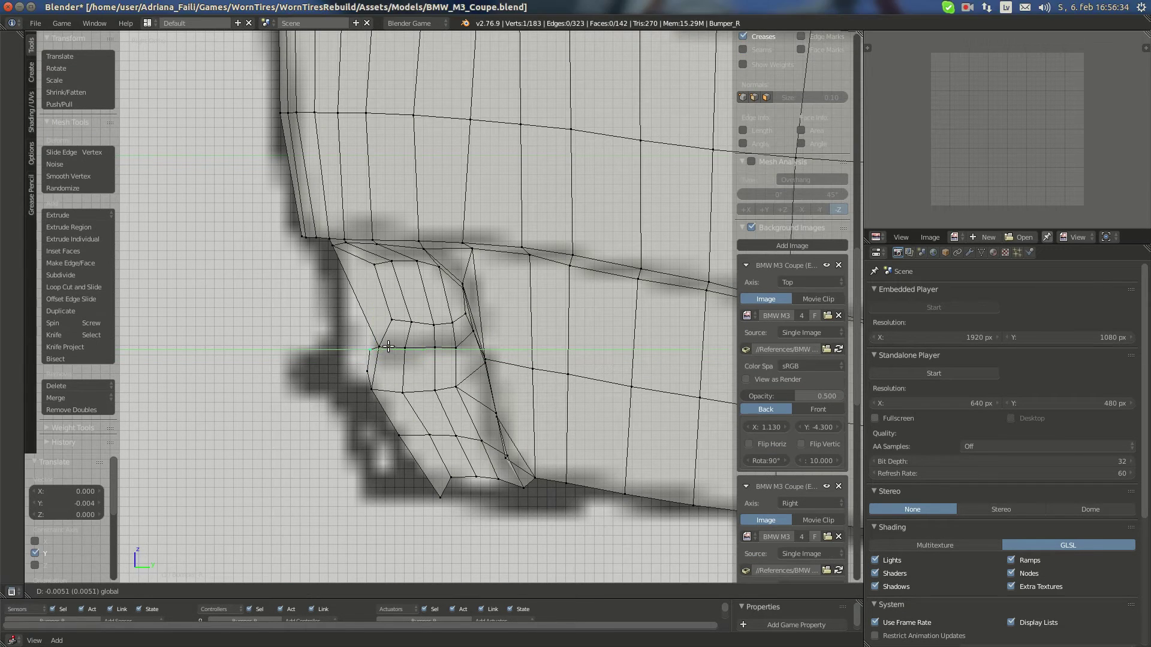
right_click(387, 371)
drag(388, 371, 391, 371)
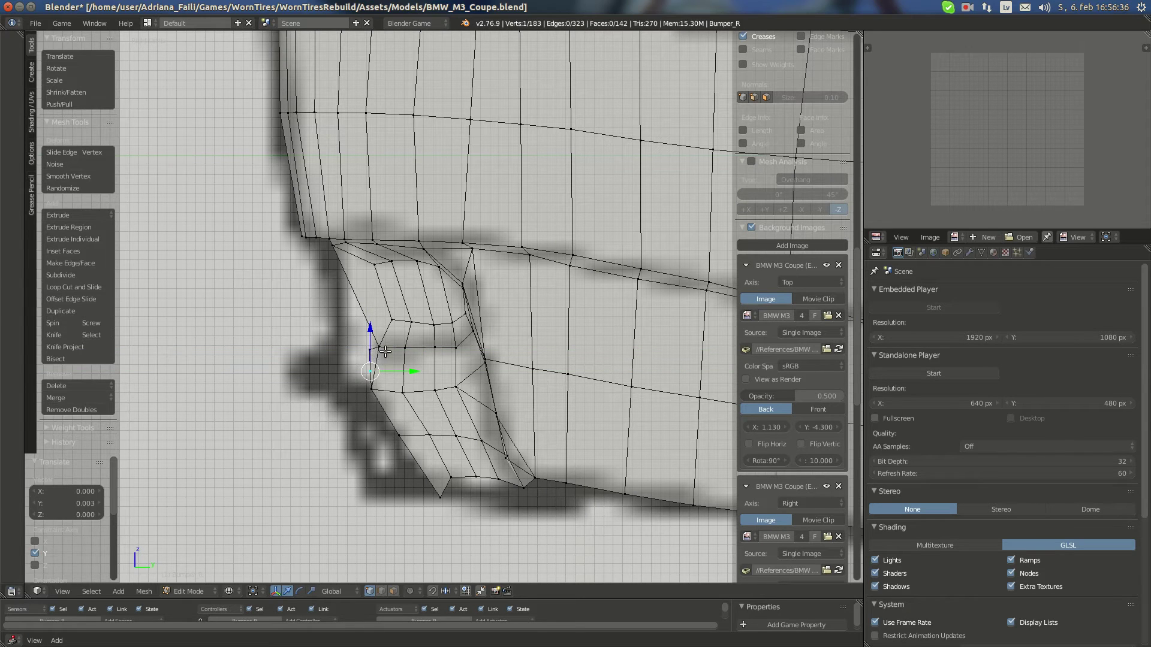
Recheck the photo in Chromium, return to Blender and extrude the edge about -0.141 along X to form the strip below the grille
scroll(385, 352, down, 2)
click(17, 97)
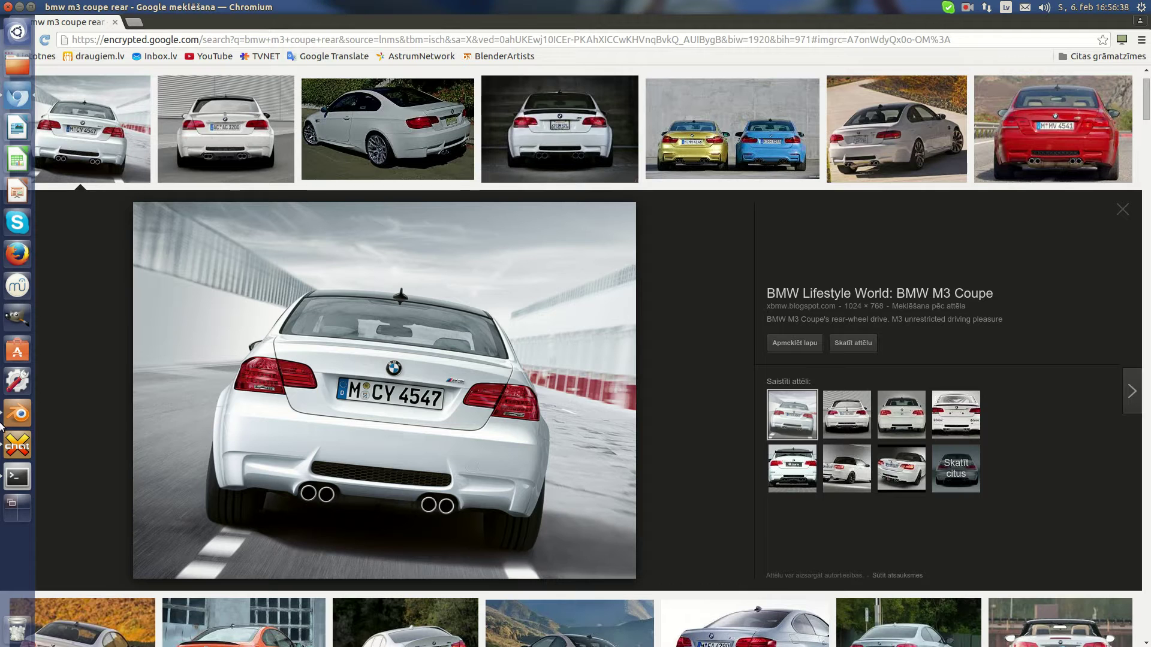
click(18, 414)
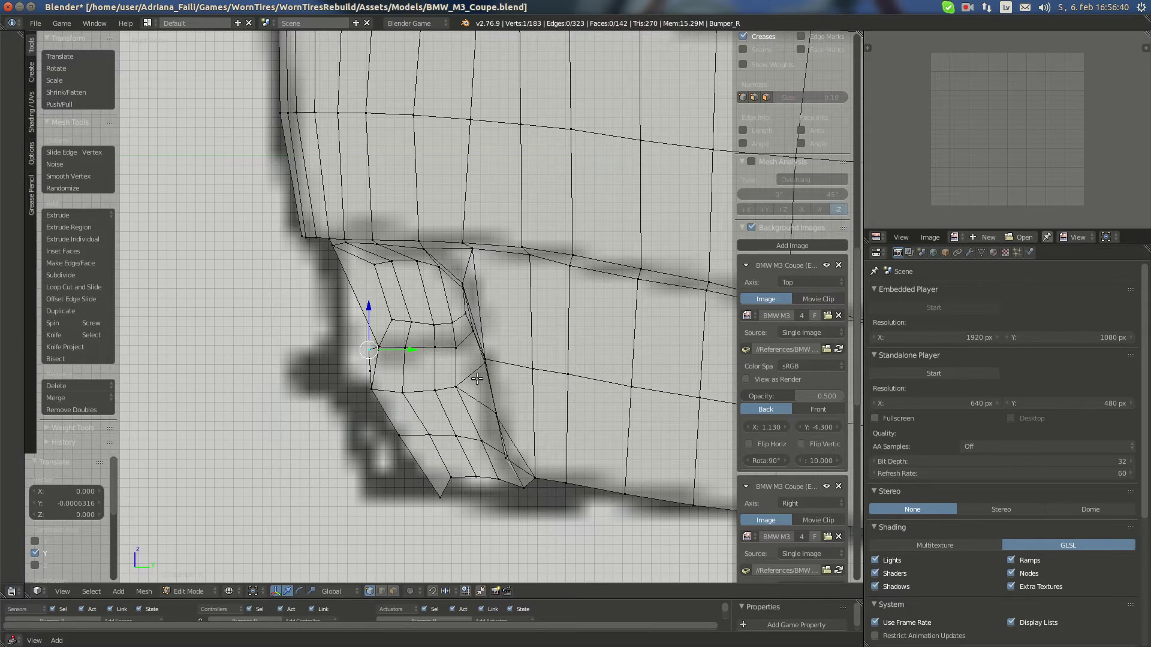
scroll(477, 379, up, 3)
shift+right_click(501, 379)
key(KP_1)
shift+middle_drag(500, 387, 633, 393)
key(e)
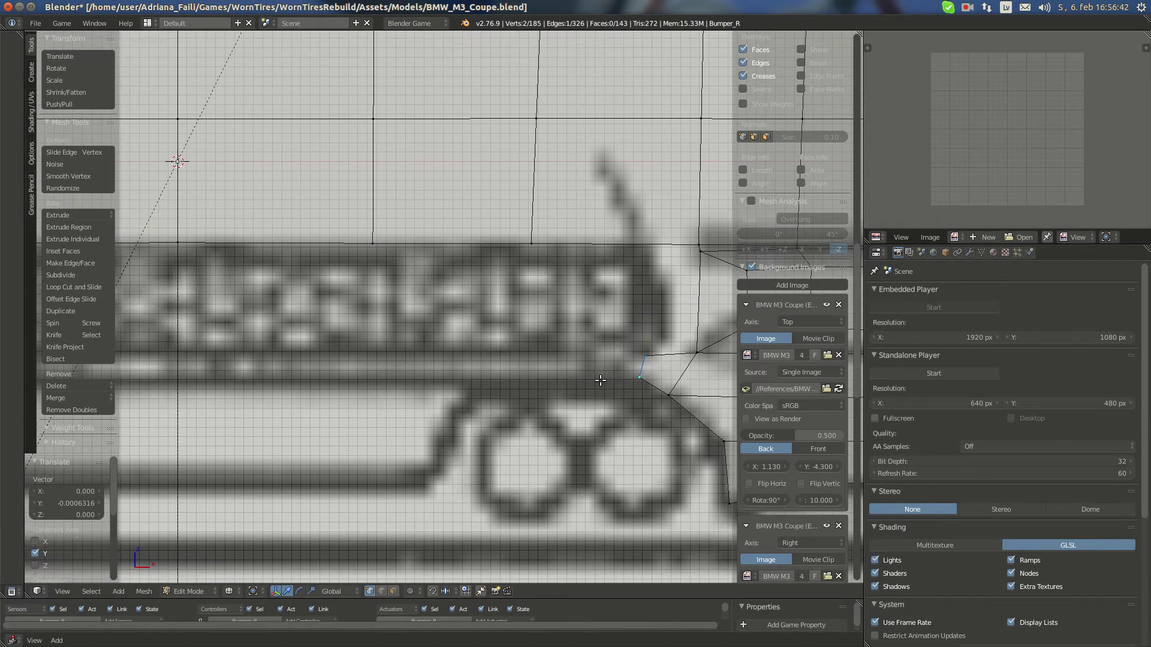
click(495, 378)
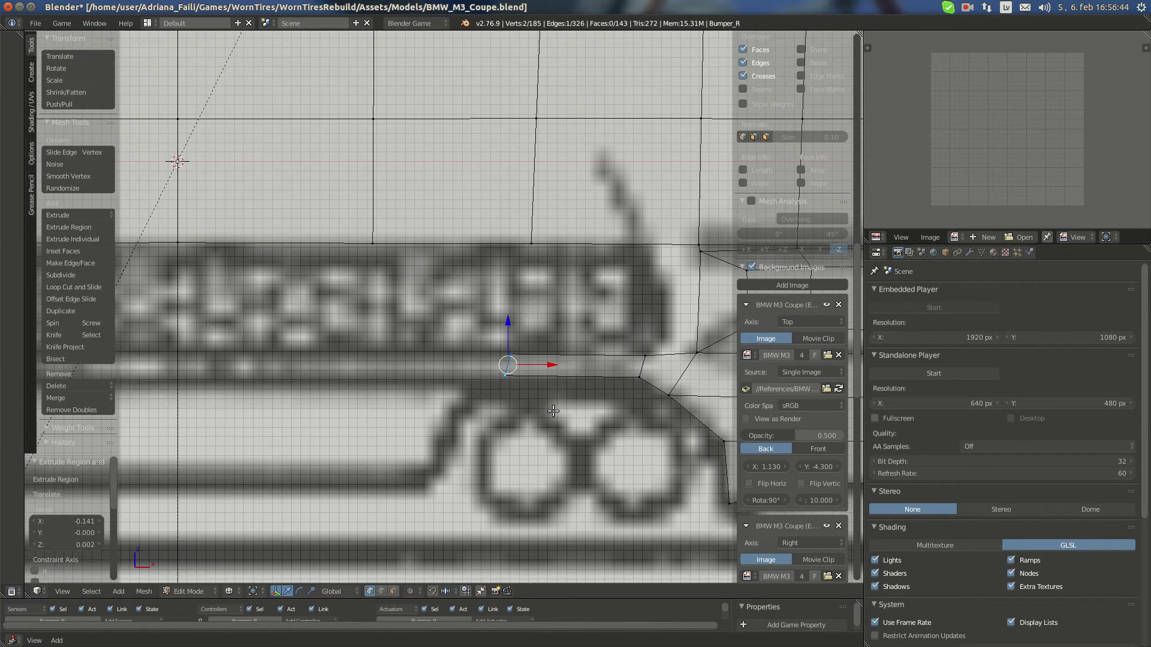
Rotate the strip's new end edge about -13.65°, and in side view offset it about -0.005 along Y, rotate it to fit and lower it 0.001
key(r)
click(607, 426)
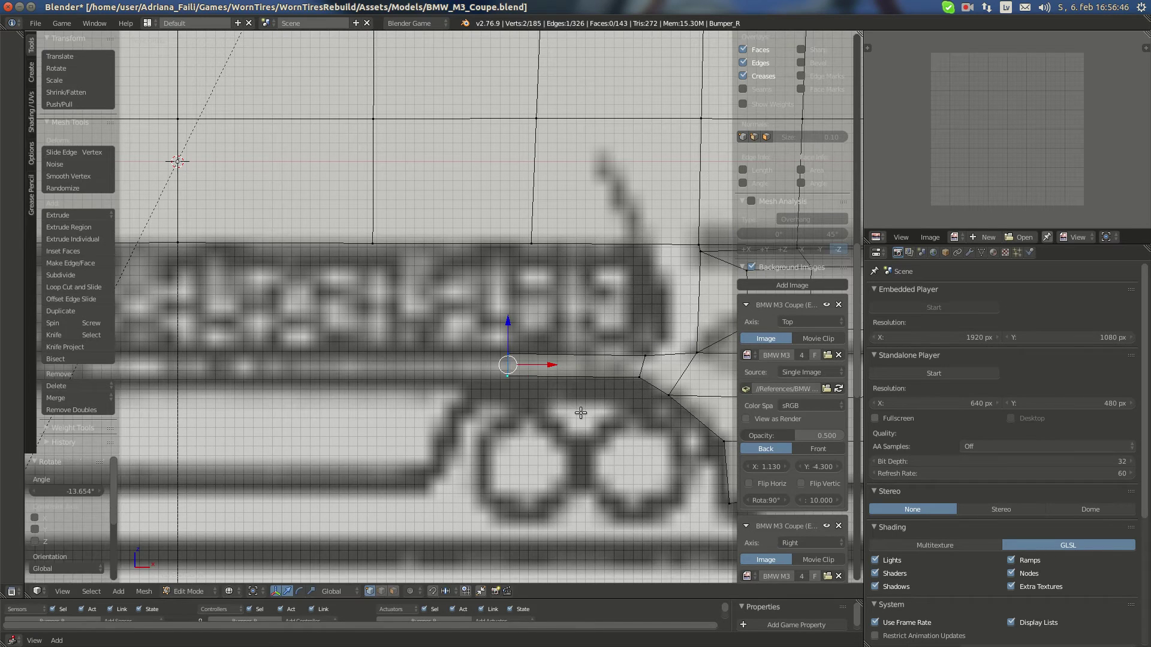
click(508, 365)
key(KP_3)
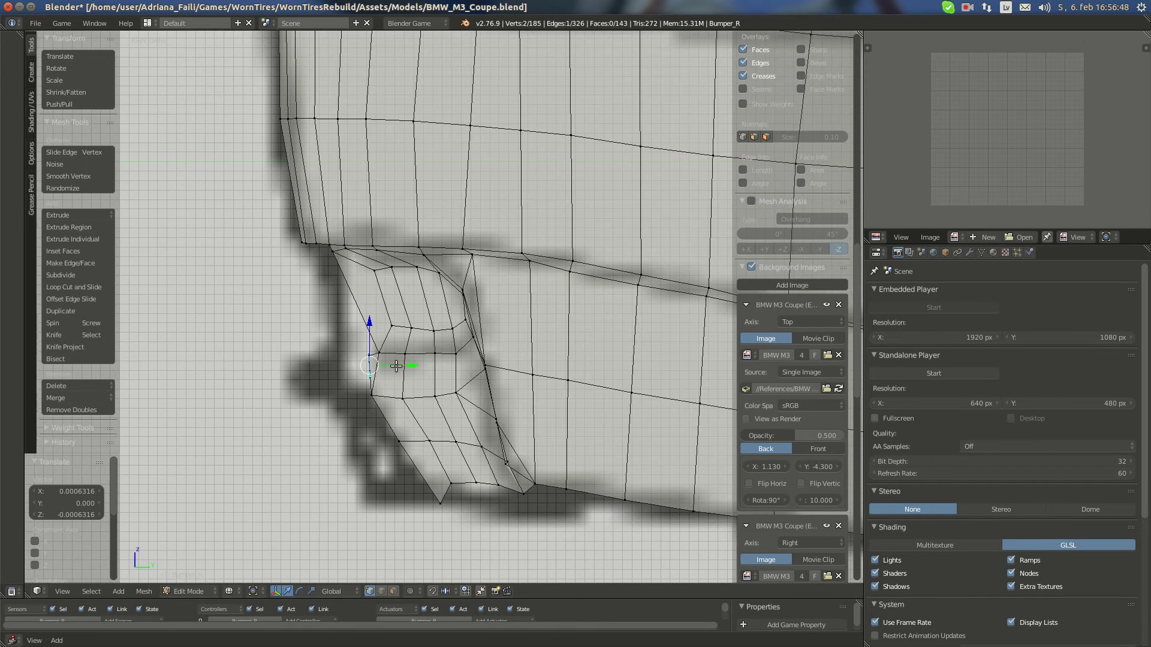
drag(396, 366, 391, 366)
key(Escape)
key(r)
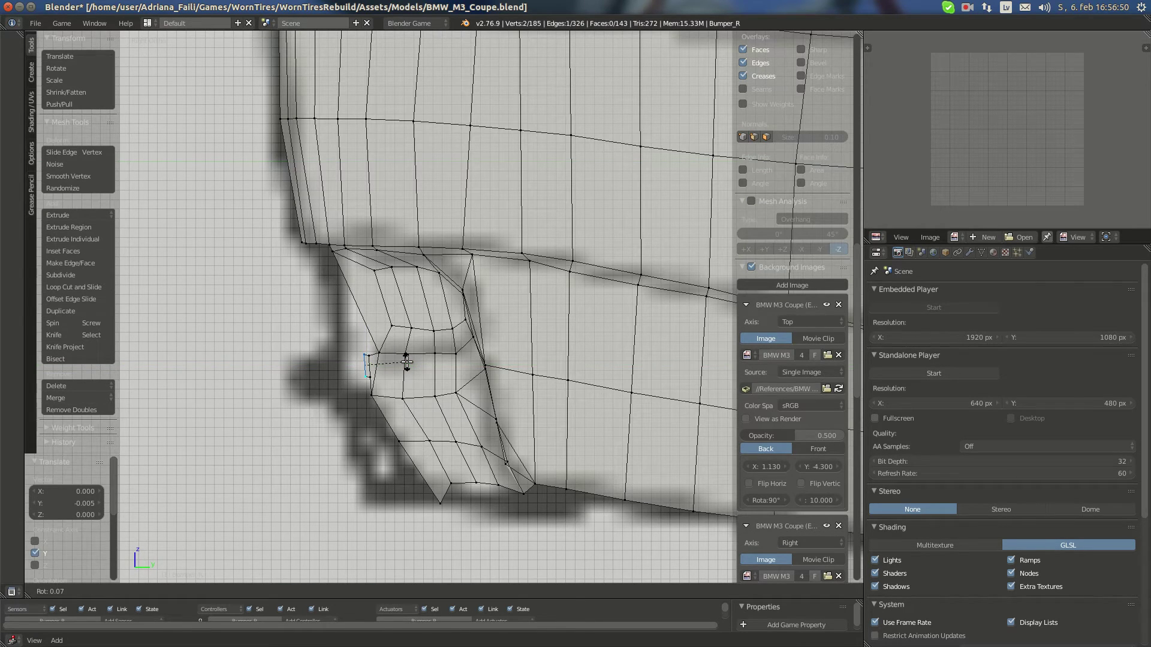
click(407, 363)
drag(367, 341, 372, 359)
Extrude the strip's end edge about -0.158 along X in front view, raising it about 0.003, and realign it in side view
key(KP_1)
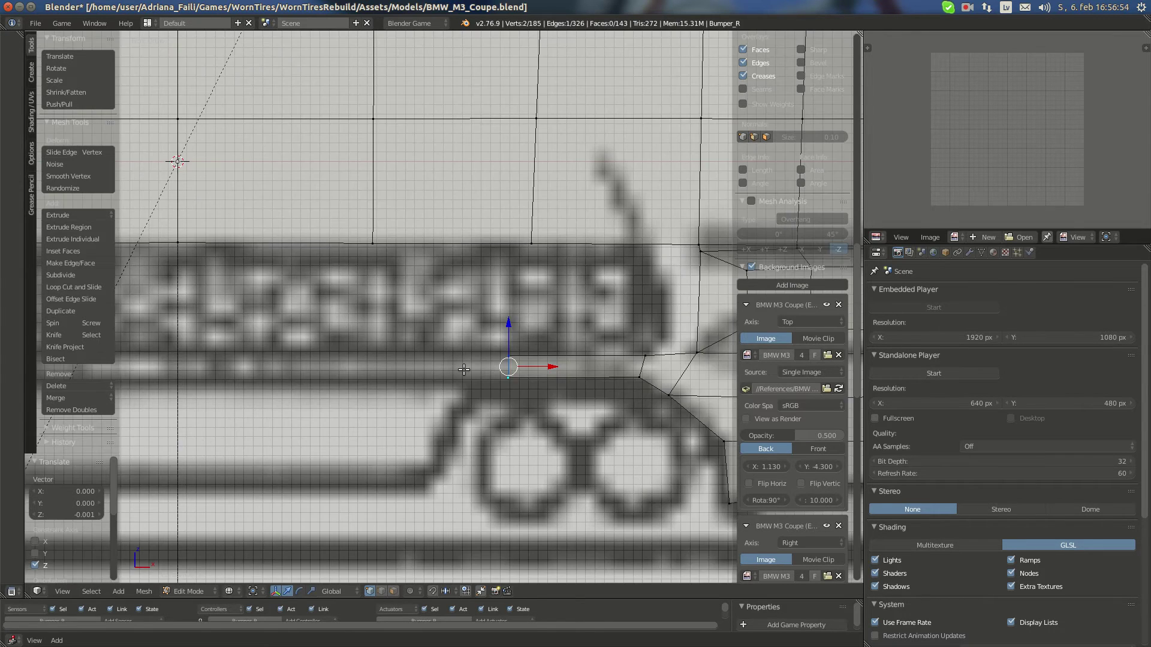
shift+middle_drag(454, 367, 594, 363)
key(e)
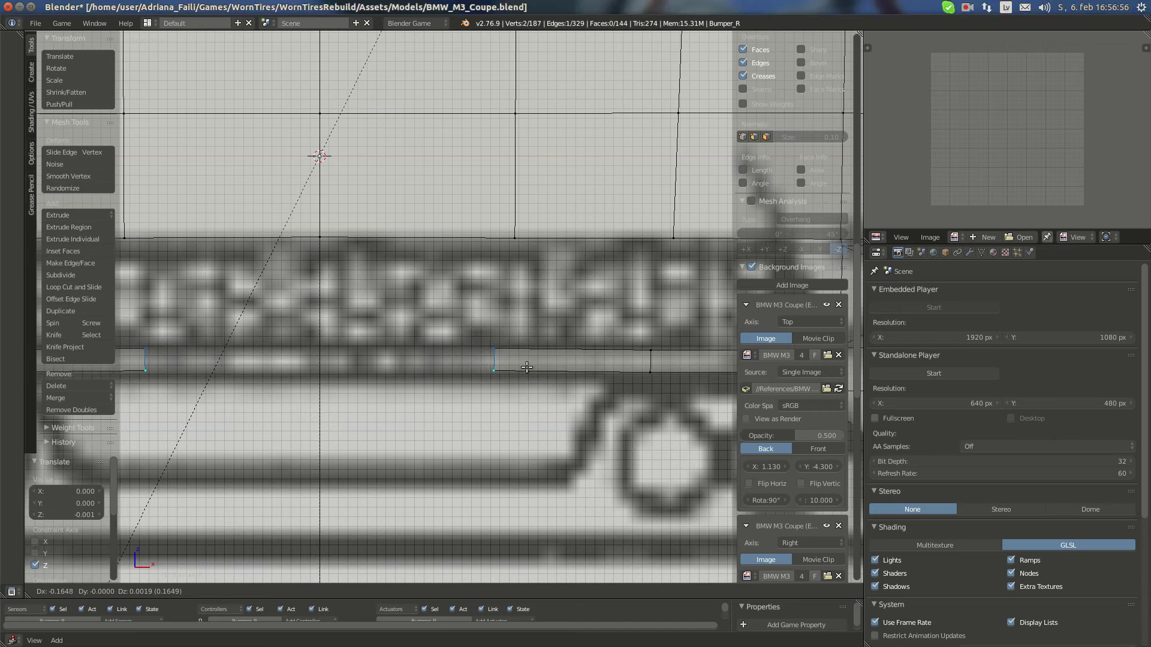
click(533, 367)
key(KP_3)
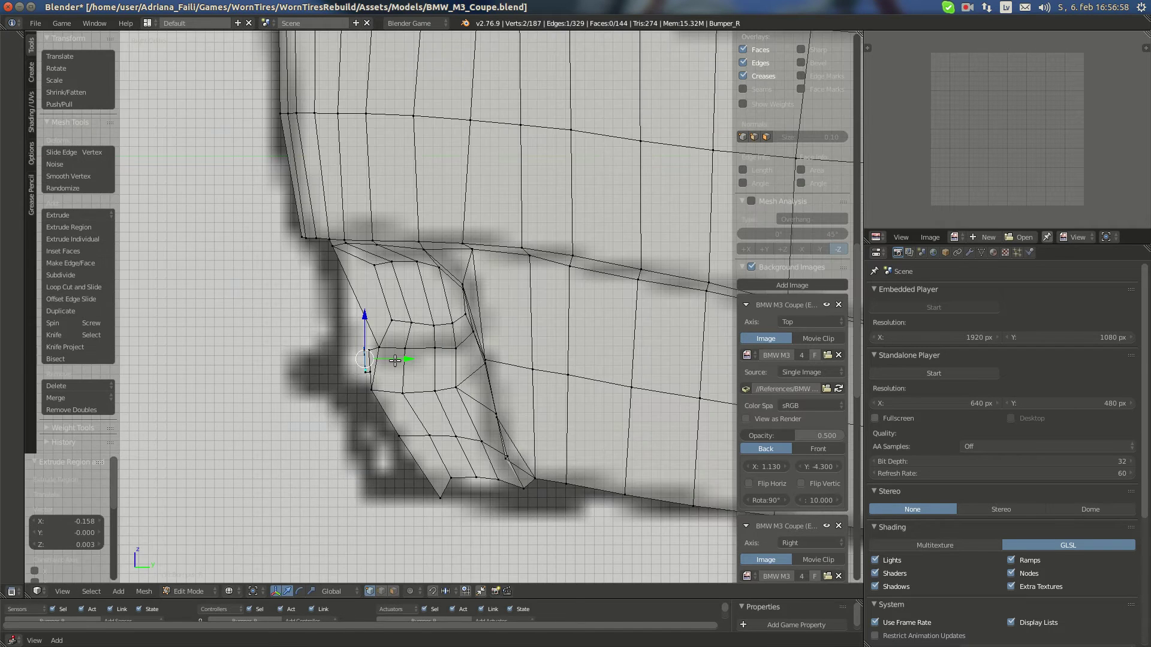
drag(395, 360, 360, 331)
Extrude the strip's end edge along X to the mirror centre line, and in side view offset it -0.003 along Y and 0.002 along Z
key(KP_1)
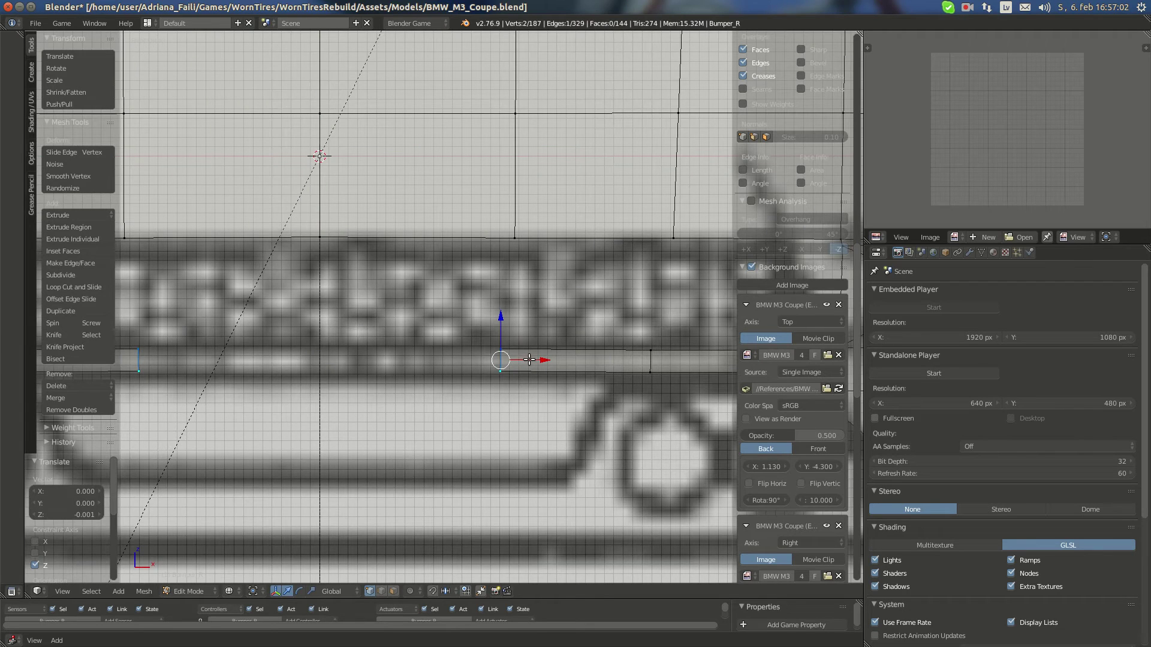
key(e)
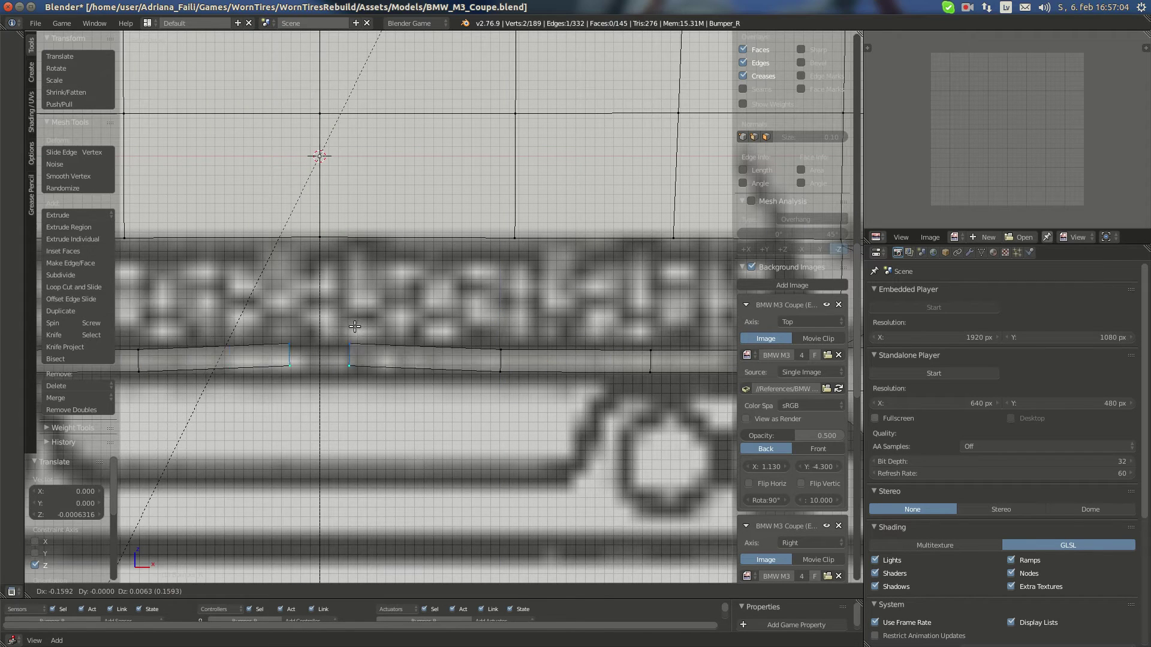
click(335, 332)
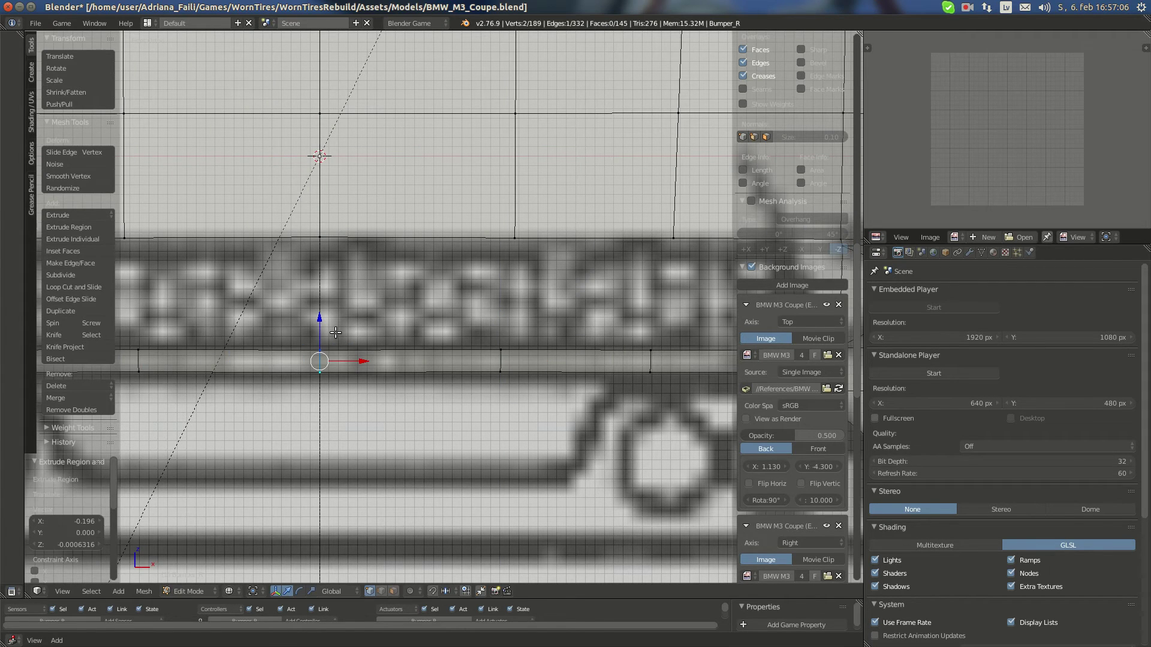
key(KP_3)
drag(384, 361, 378, 359)
click(356, 335)
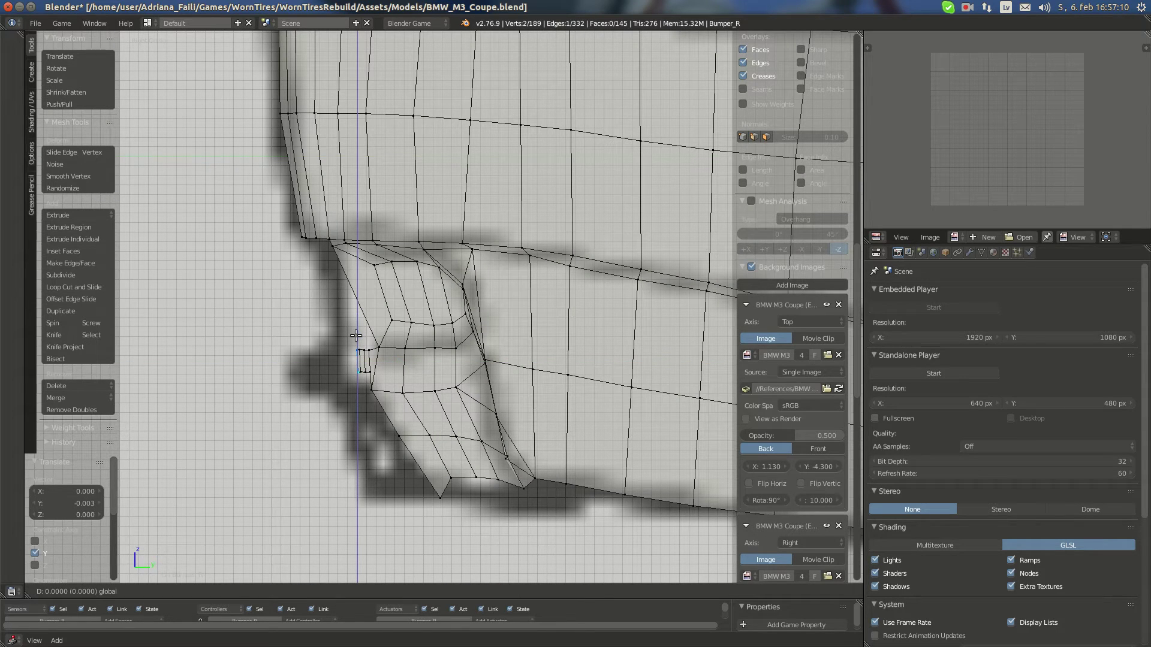
drag(350, 335, 349, 334)
key(KP_1)
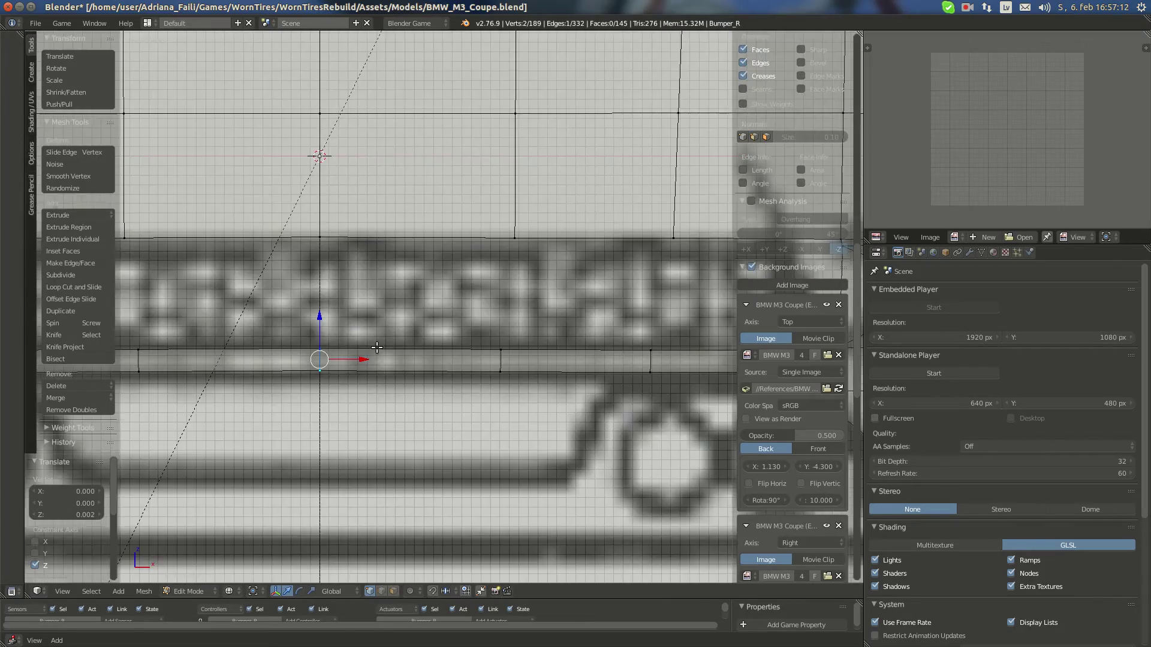
Compare the strip with the front and side blueprints, check the rear photo in Chromium and return to Blender
scroll(390, 348, down, 8)
middle_drag(419, 347, 366, 343)
key(KP_1)
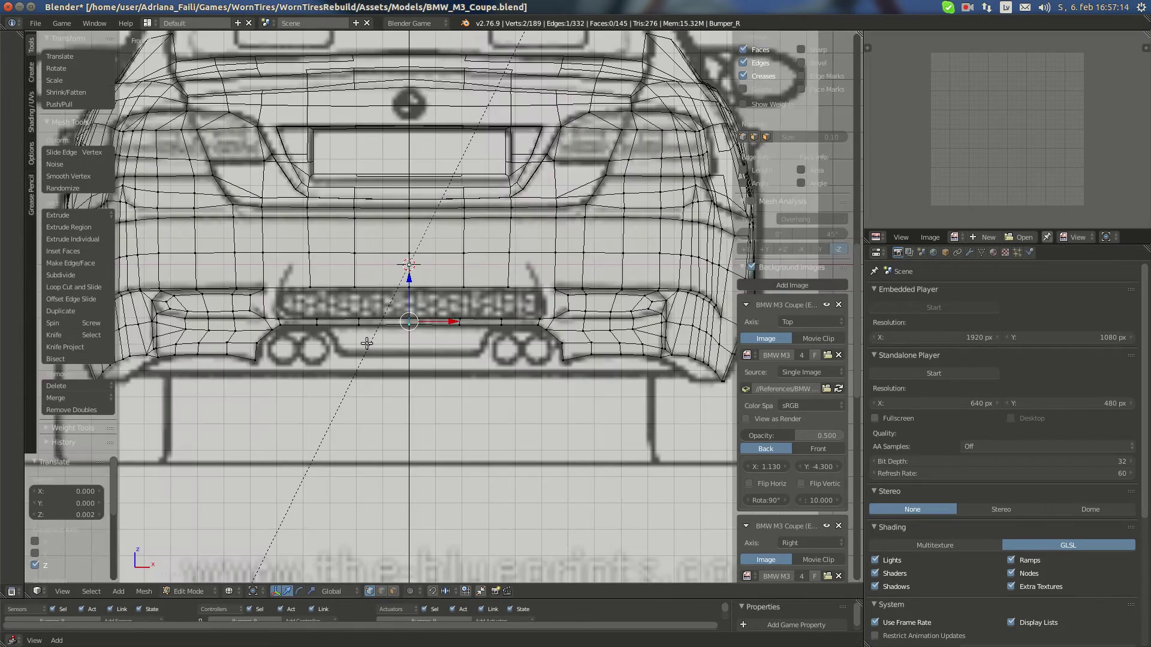
key(KP_3)
scroll(400, 351, up, 5)
mouse_move(1, 322)
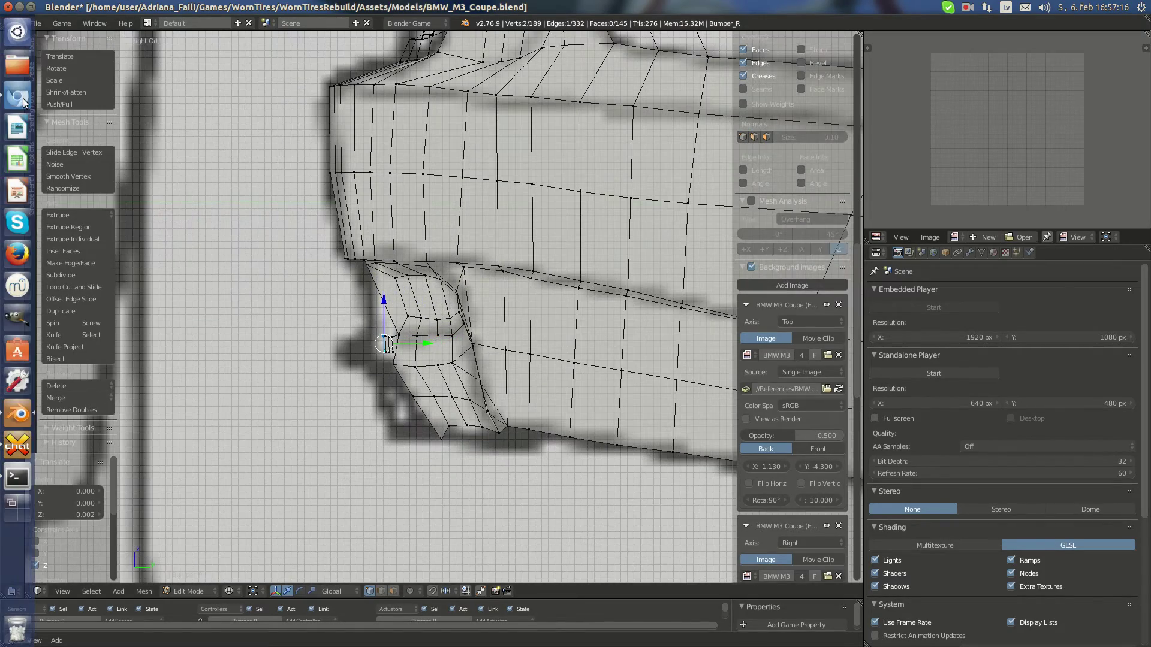
click(23, 98)
click(15, 450)
scroll(351, 360, up, 4)
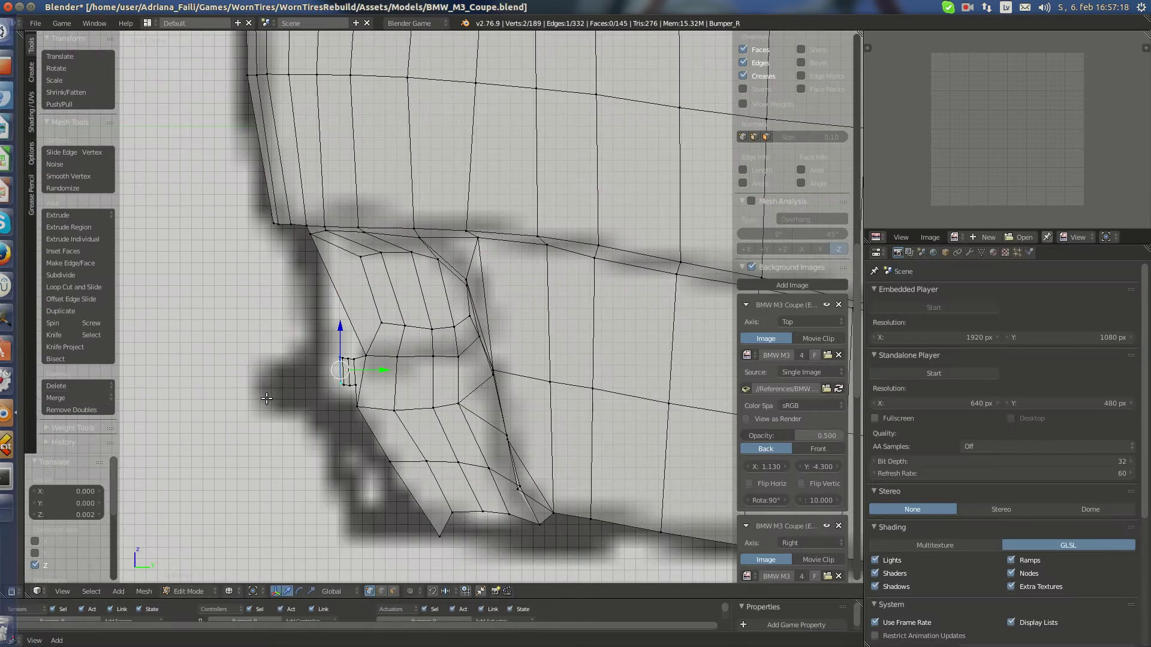
Select the strip's faces below the grille and move them backward along Y onto the protruding shape in the side blueprint
key(ctrl+l)
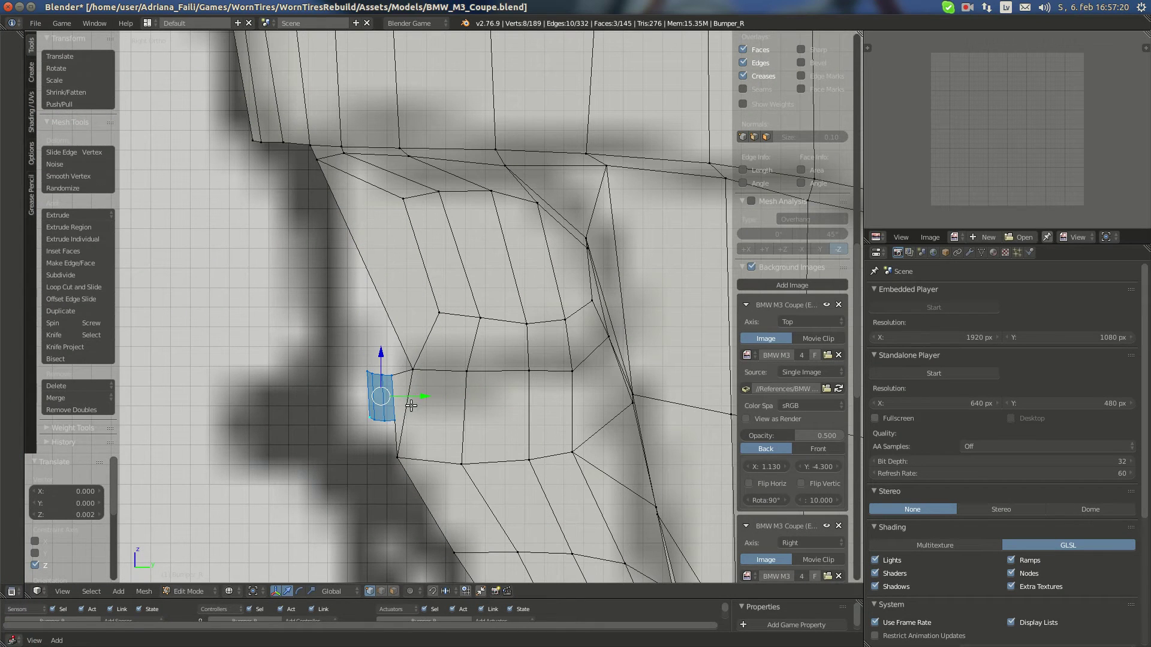
key(g)
key(y)
click(315, 408)
drag(295, 359, 298, 363)
key(ctrl+z)
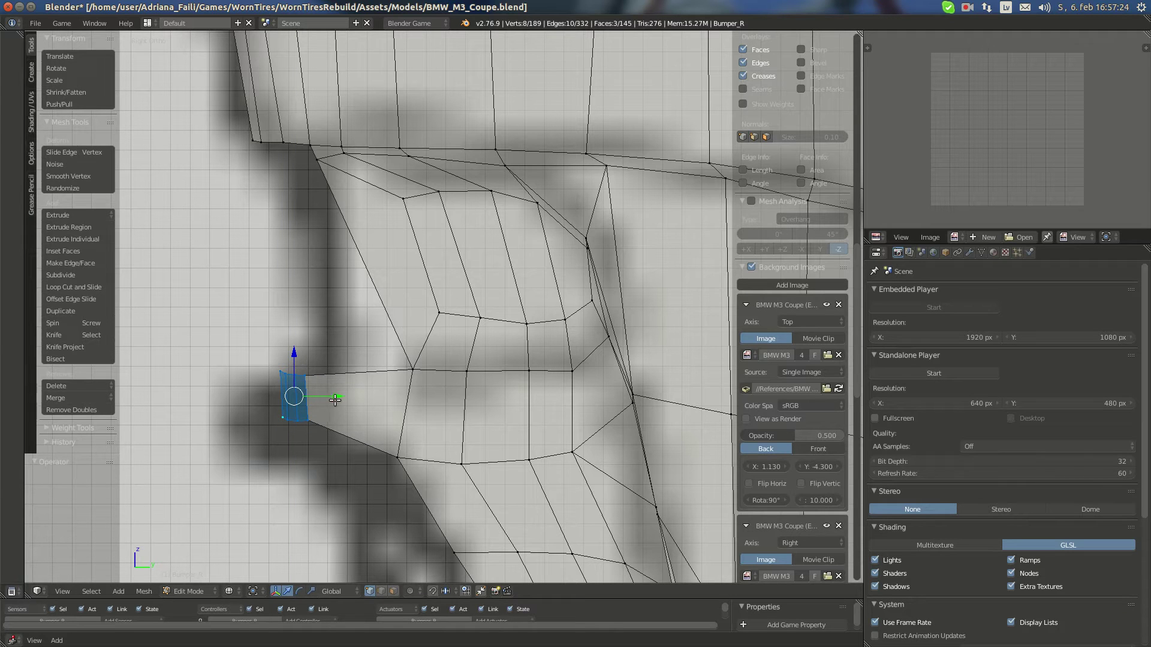
key(shift+s)
click(330, 399)
key(g)
key(y)
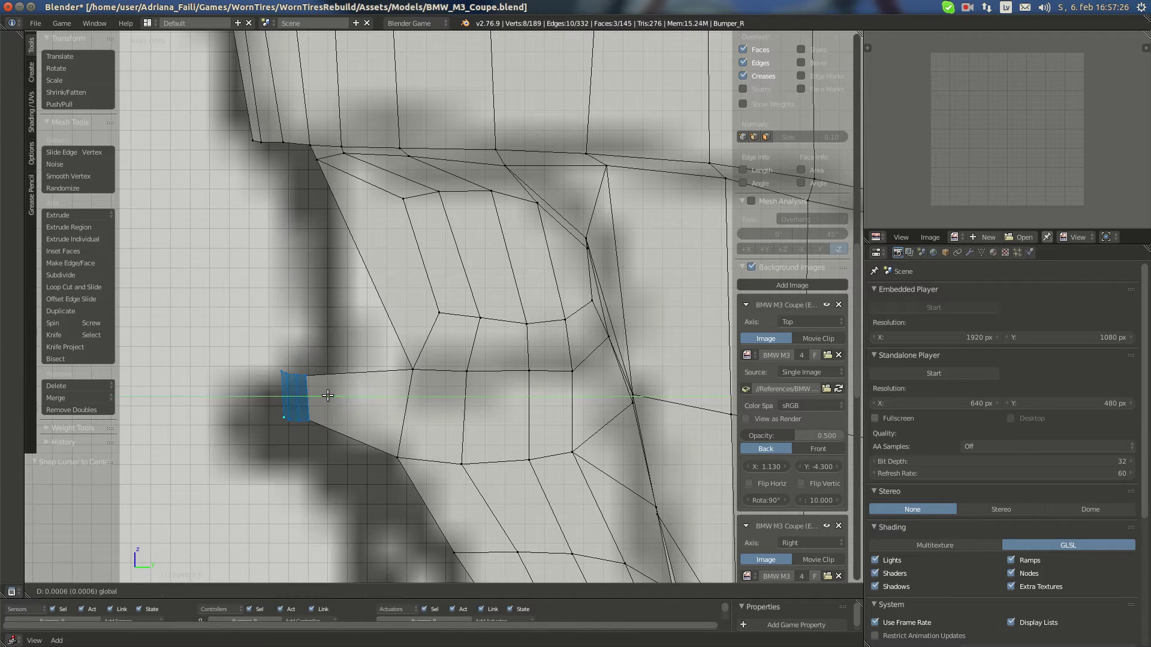
click(331, 396)
Space the strip's edges evenly along Y, shifting the edge nearest the exhaust corner about 0.011, and scale that edge 1.015 along Z
key(a)
key(b)
drag(296, 364, 392, 408)
key(a)
key(b)
key(shift+s)
click(371, 401)
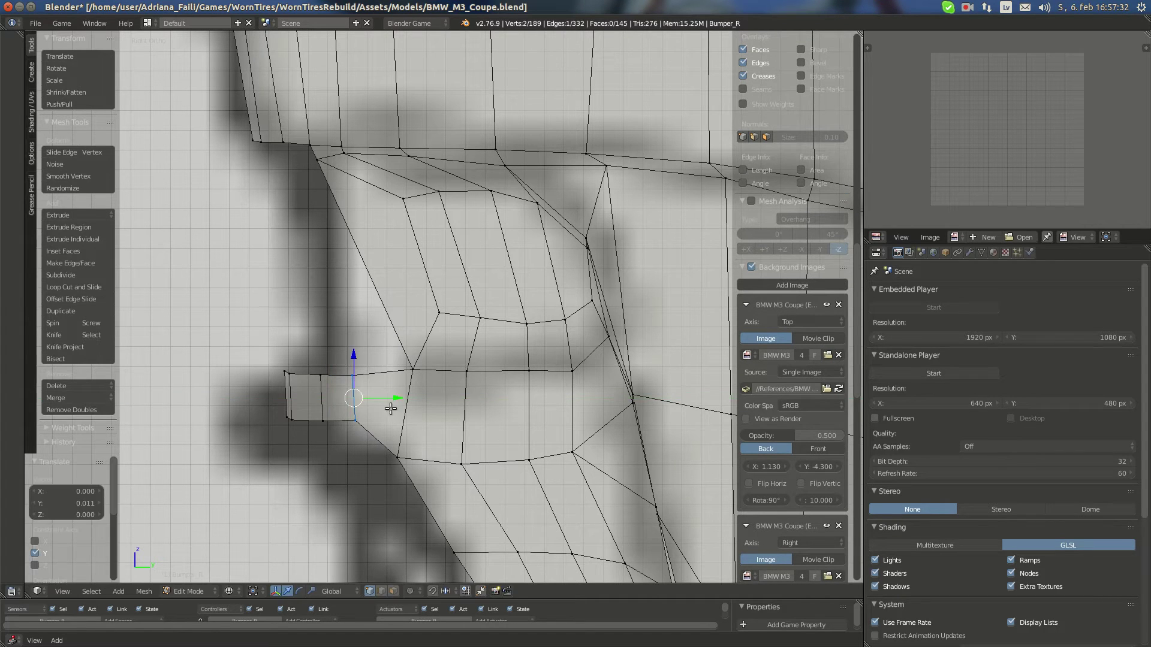
key(s)
key(z)
click(404, 423)
Select the two vertices where the strip meets the lower bumper and move them about -0.001 along Y
right_click(417, 383)
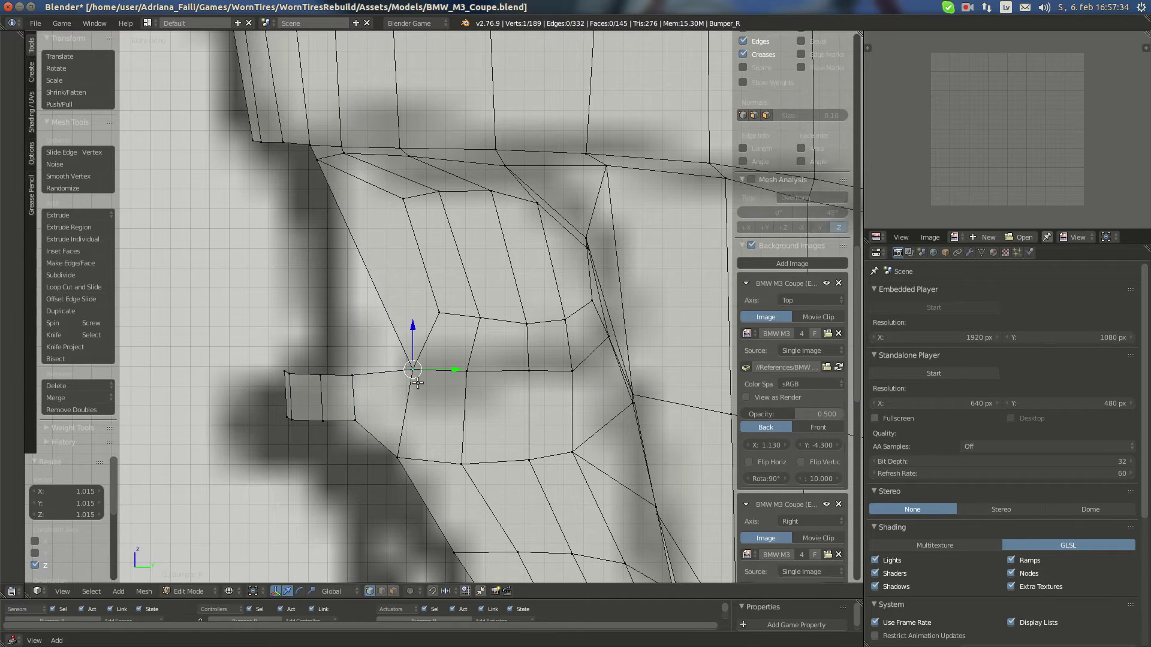
shift+right_click(397, 458)
key(g)
key(y)
click(439, 411)
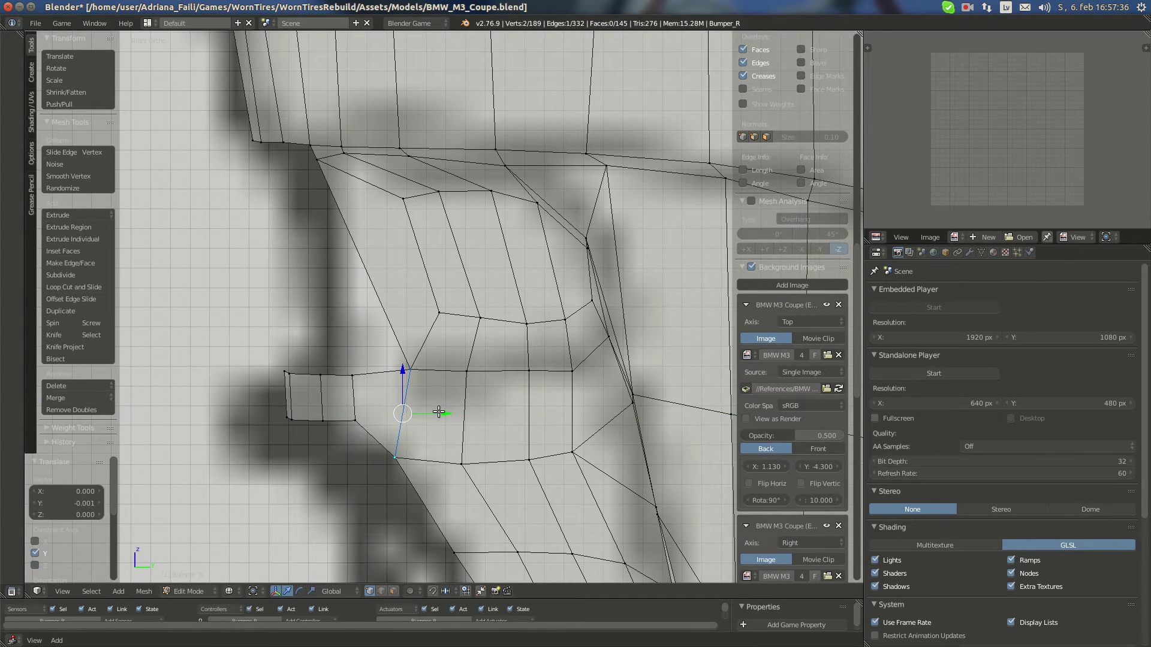
Examine the area between grille and exhaust in front view, comparing it with the rear photo in Chromium, and return to Blender
key(KP_1)
scroll(511, 387, down, 3)
key(a)
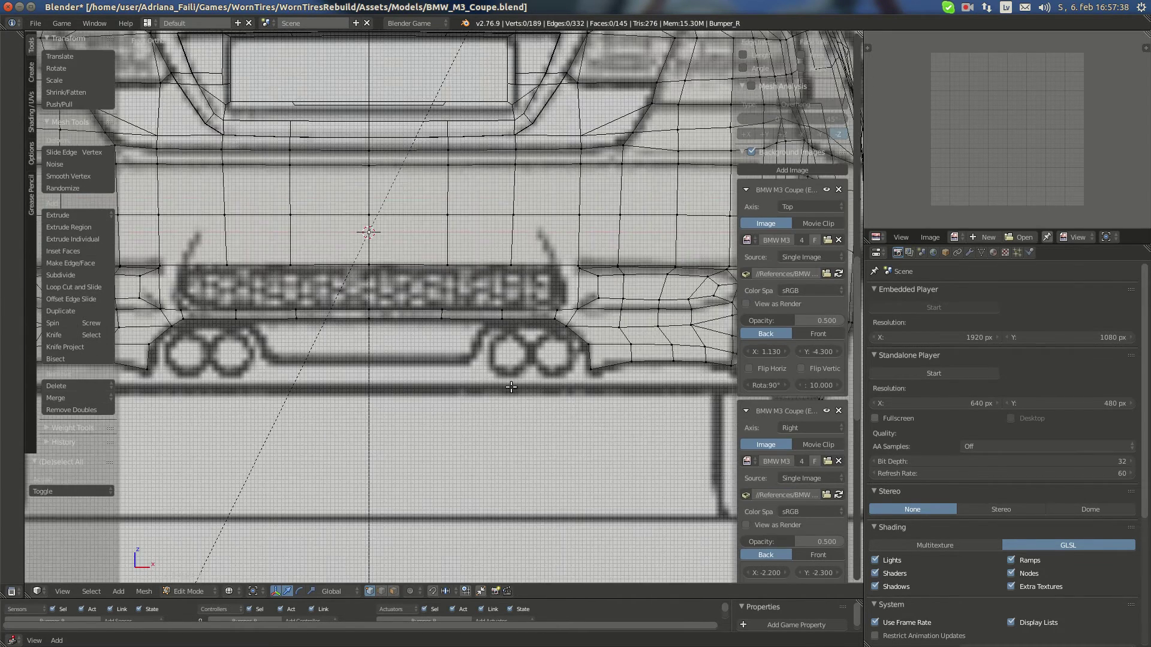
click(13, 98)
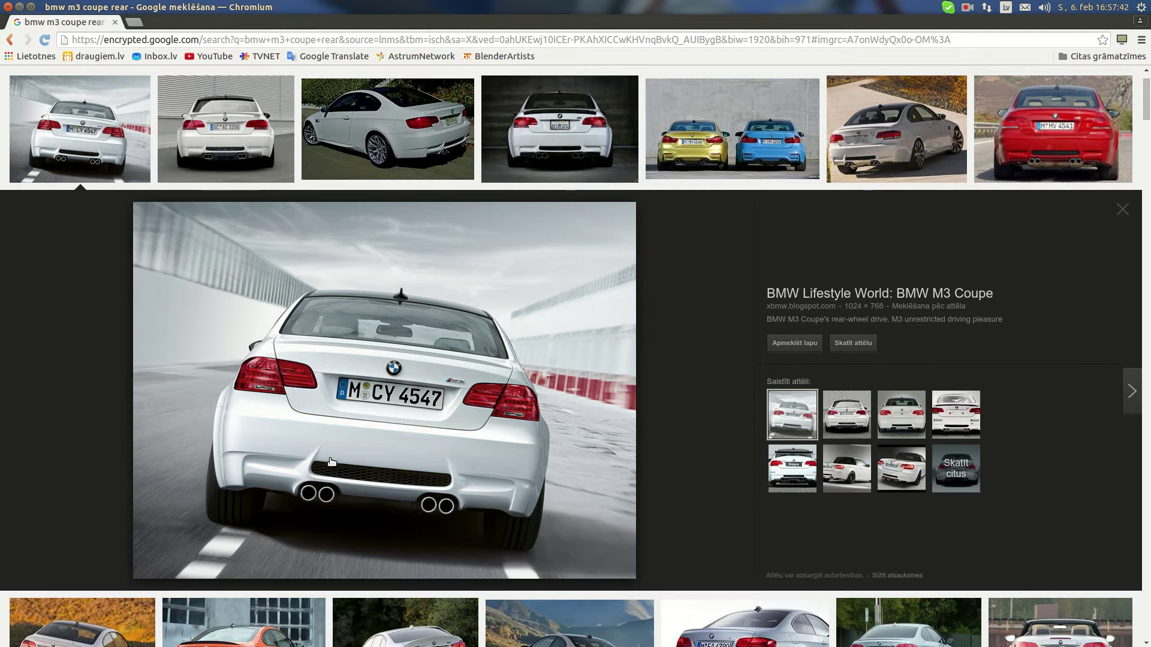
mouse_move(2, 361)
click(17, 414)
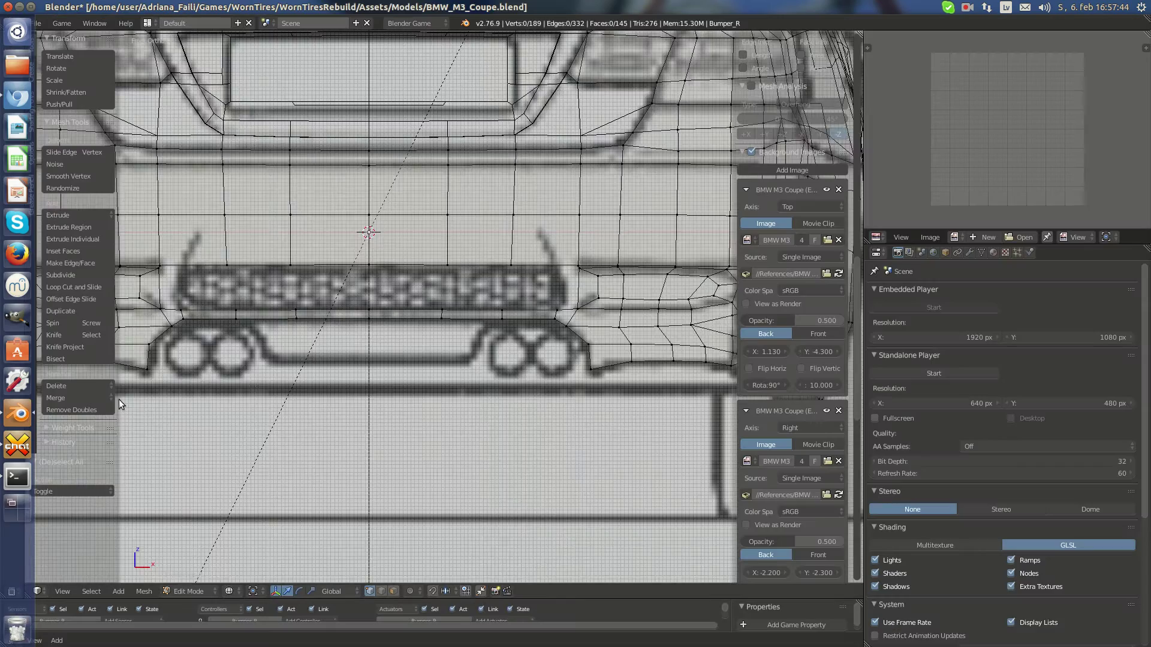
scroll(671, 337, up, 5)
shift+middle_drag(671, 343, 597, 342)
mouse_move(16, 134)
click(15, 99)
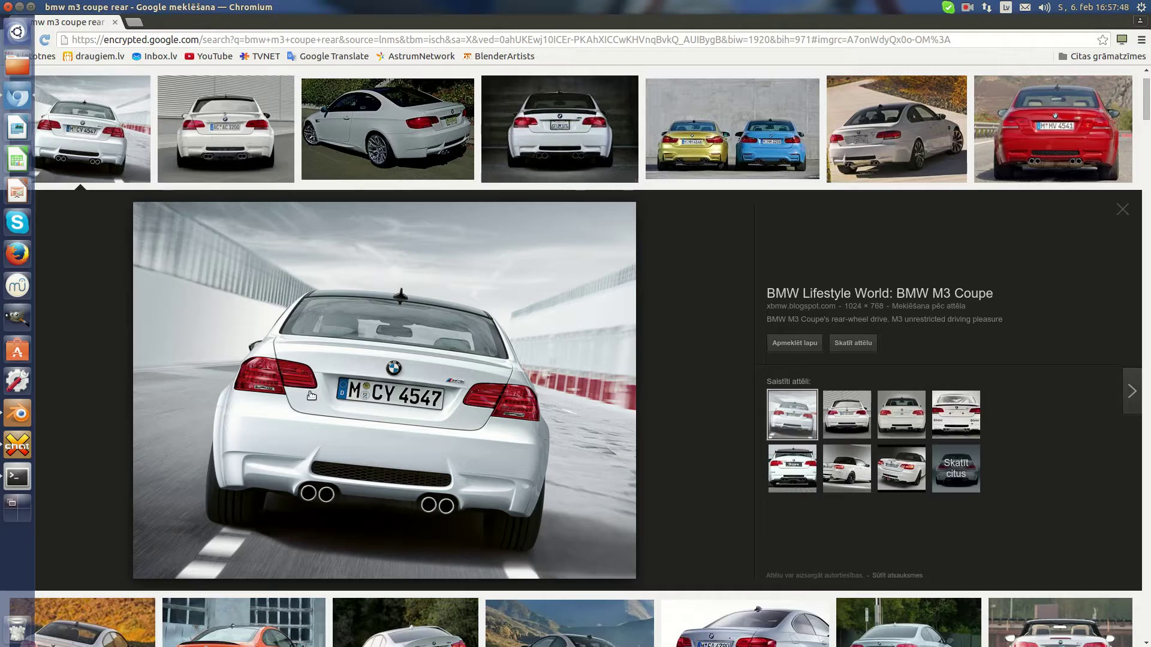
click(28, 412)
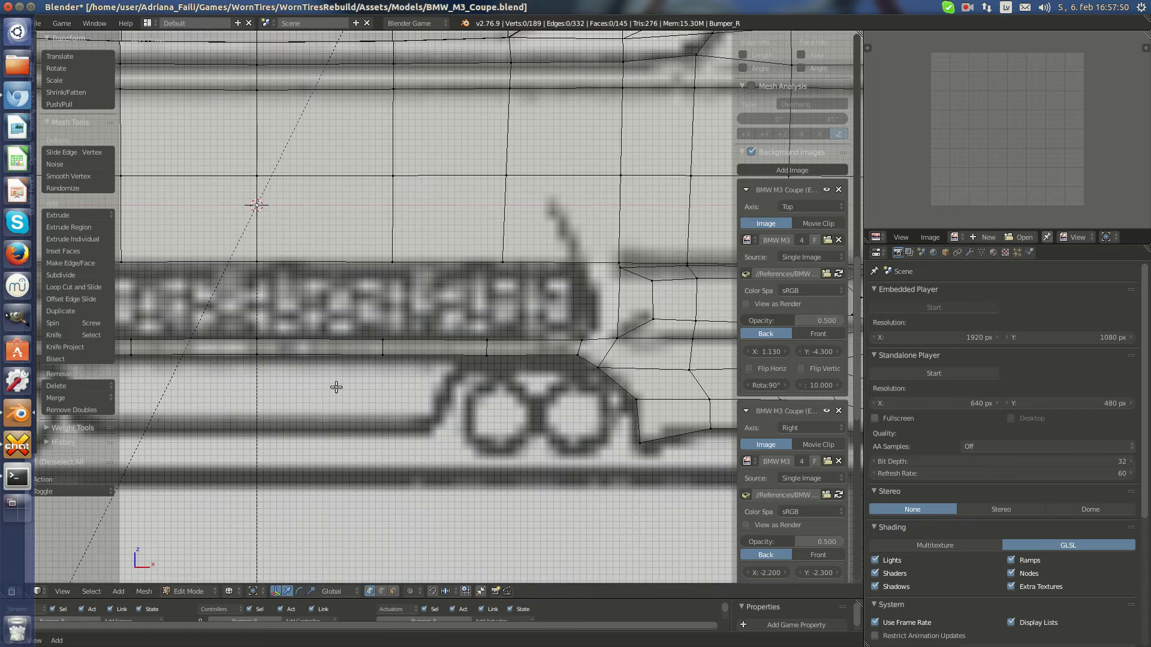
shift+middle_drag(520, 402, 368, 404)
scroll(368, 404, up, 2)
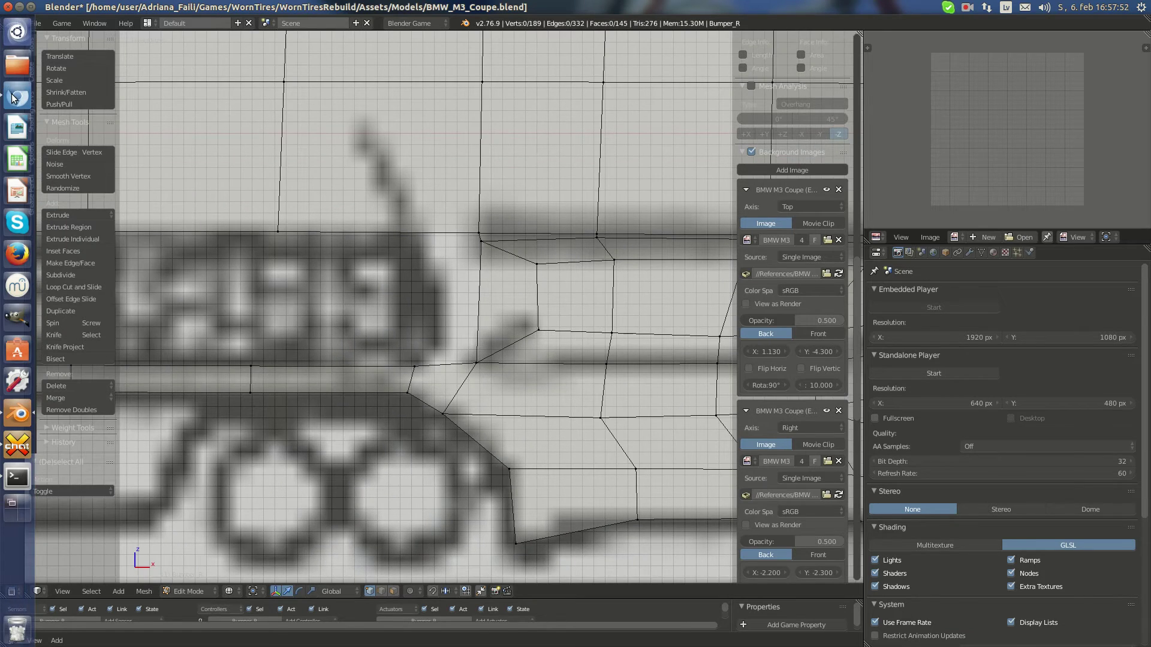
click(15, 99)
mouse_move(12, 417)
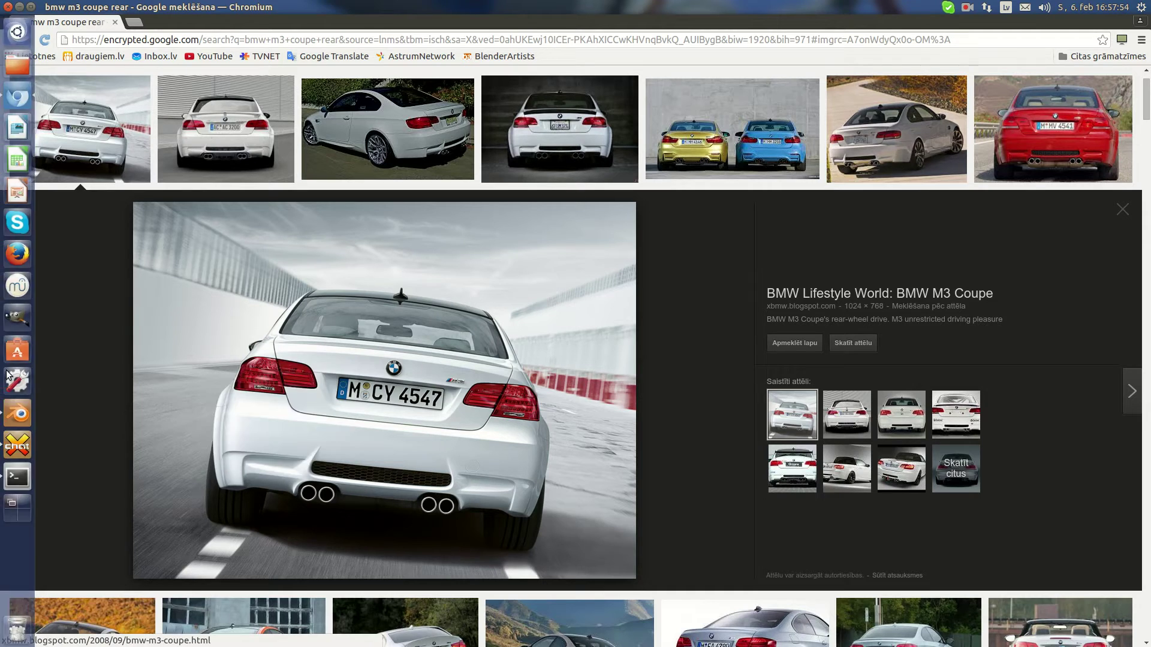
click(17, 414)
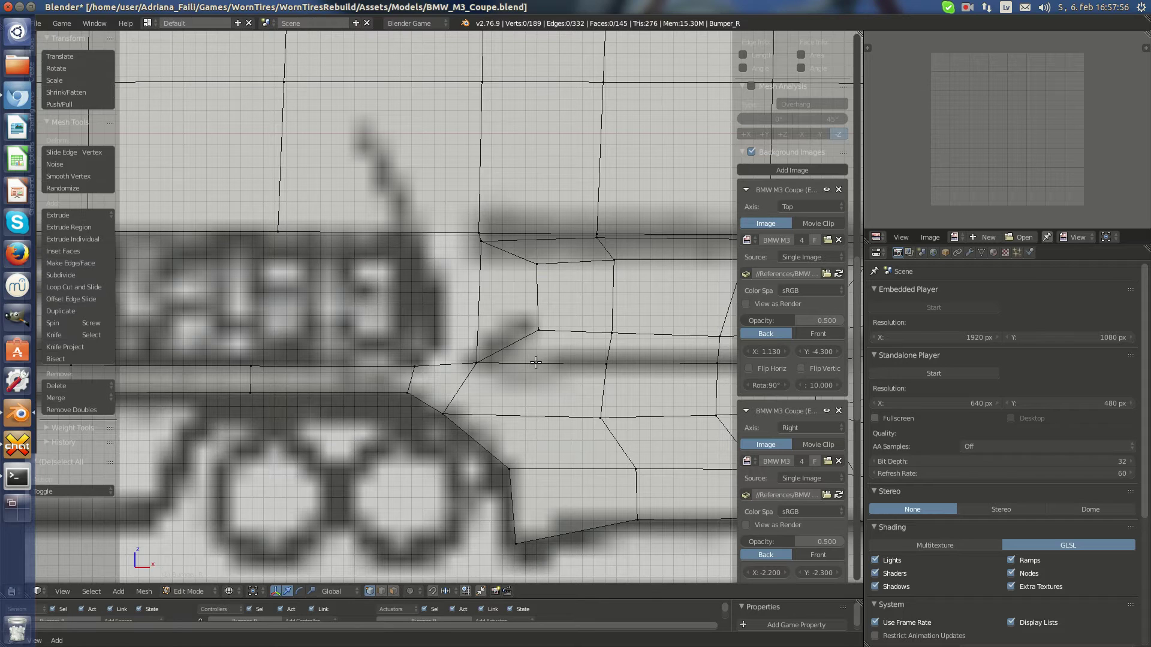
key(k)
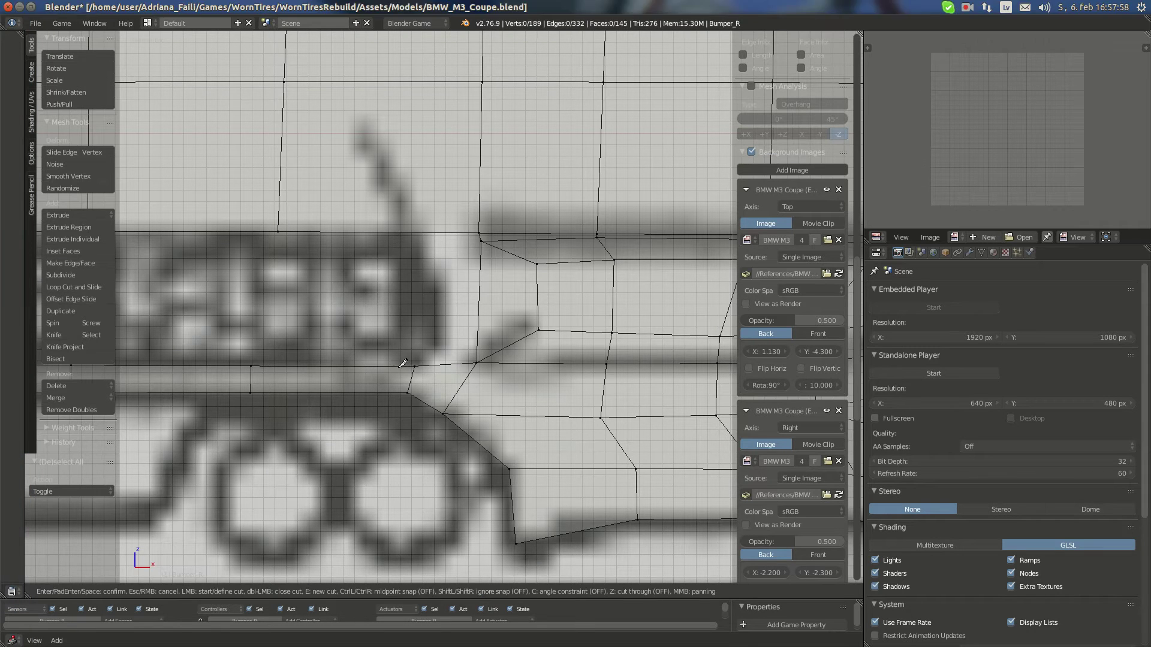
click(416, 363)
key(Return)
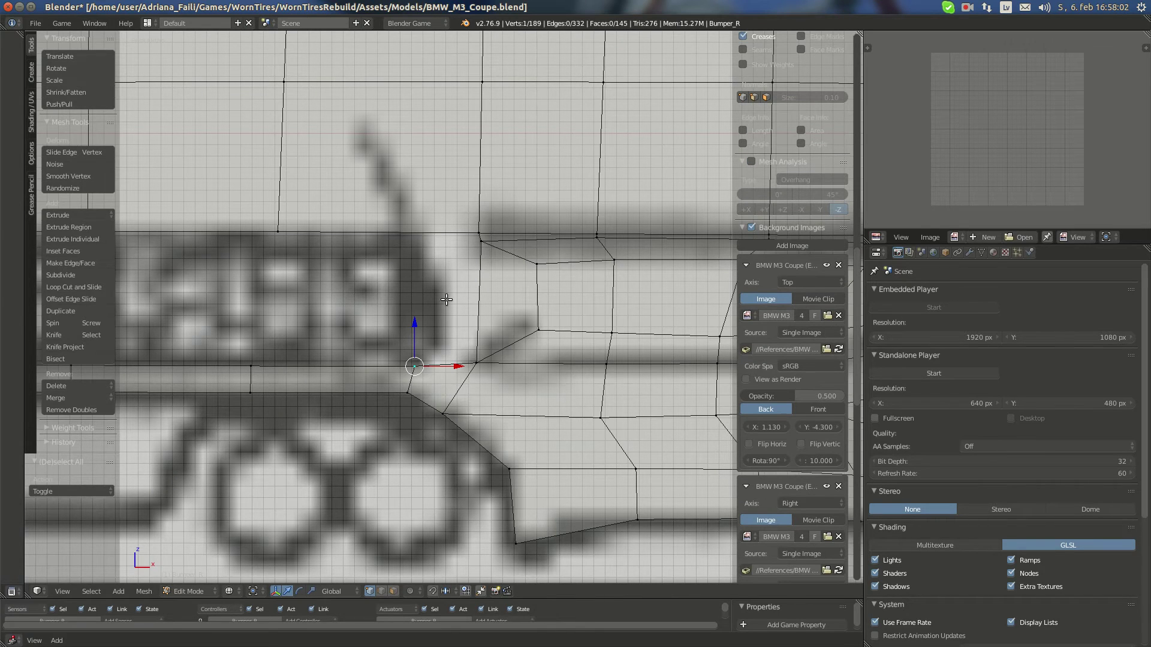
key(e)
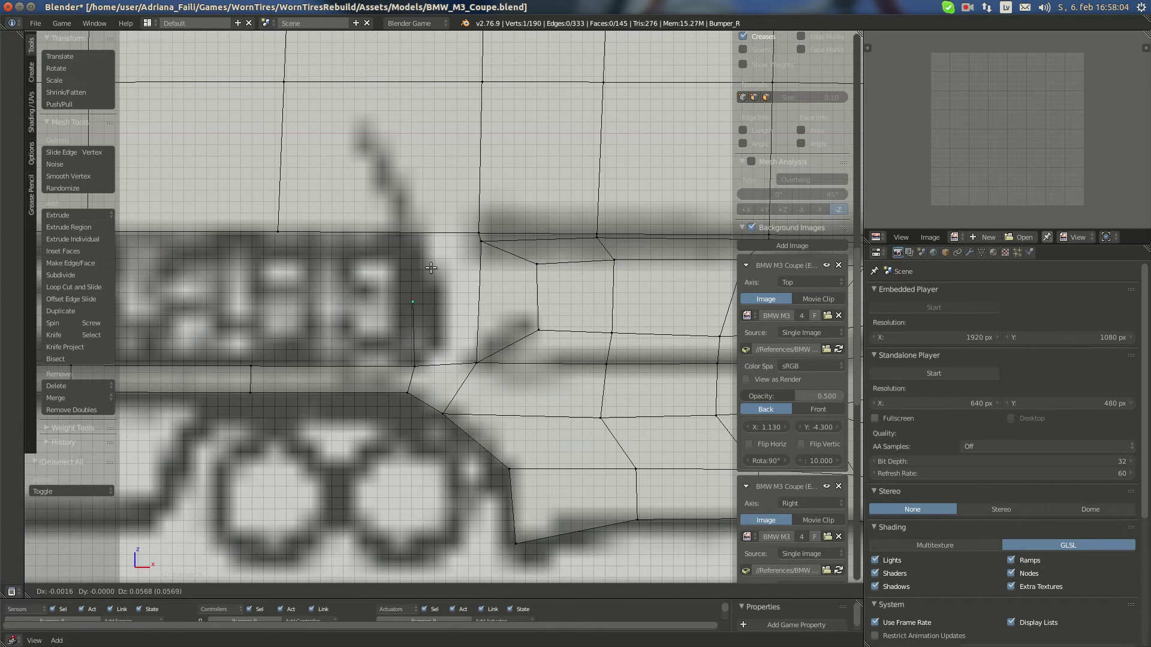
right_click(432, 272)
key(ctrl+z)
shift+scroll(389, 305, up, 3)
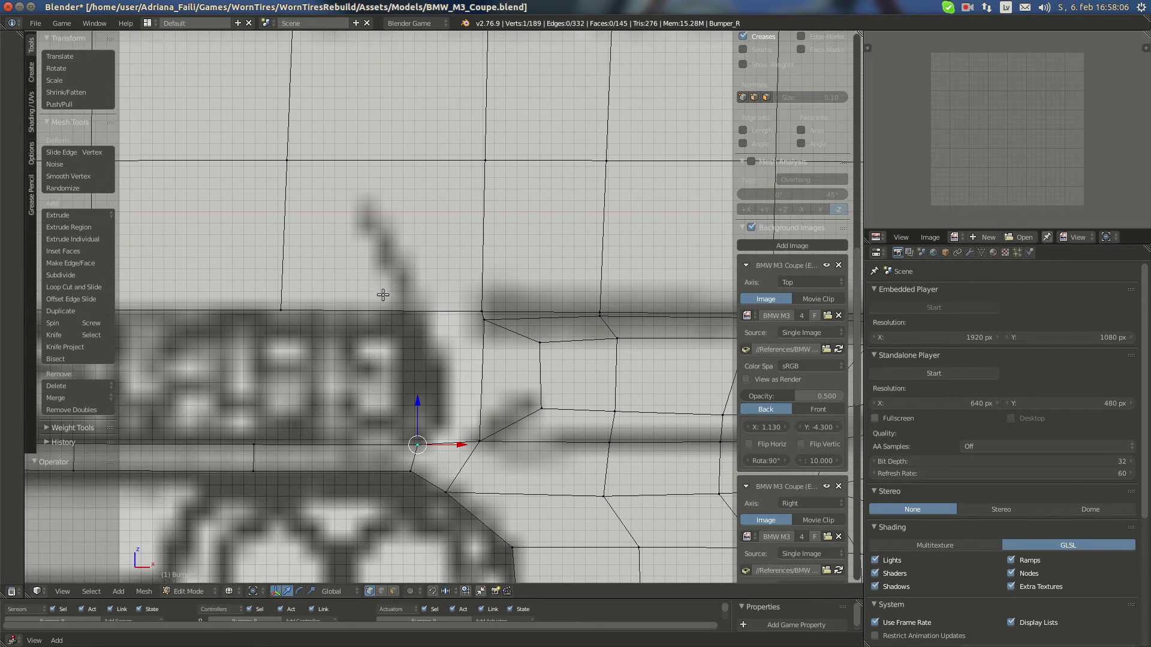
Knife-cut from the bumper vertex above the grille through the blueprint crease's tip down to the grille's upper edge
key(k)
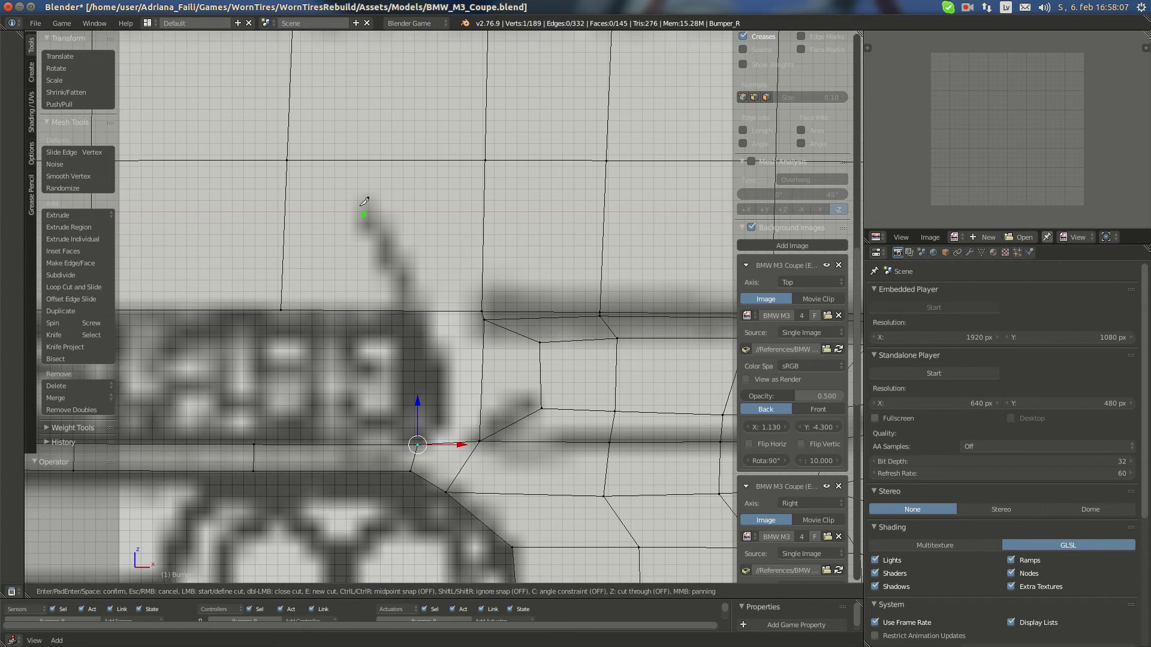
click(288, 161)
click(366, 207)
click(415, 309)
key(Return)
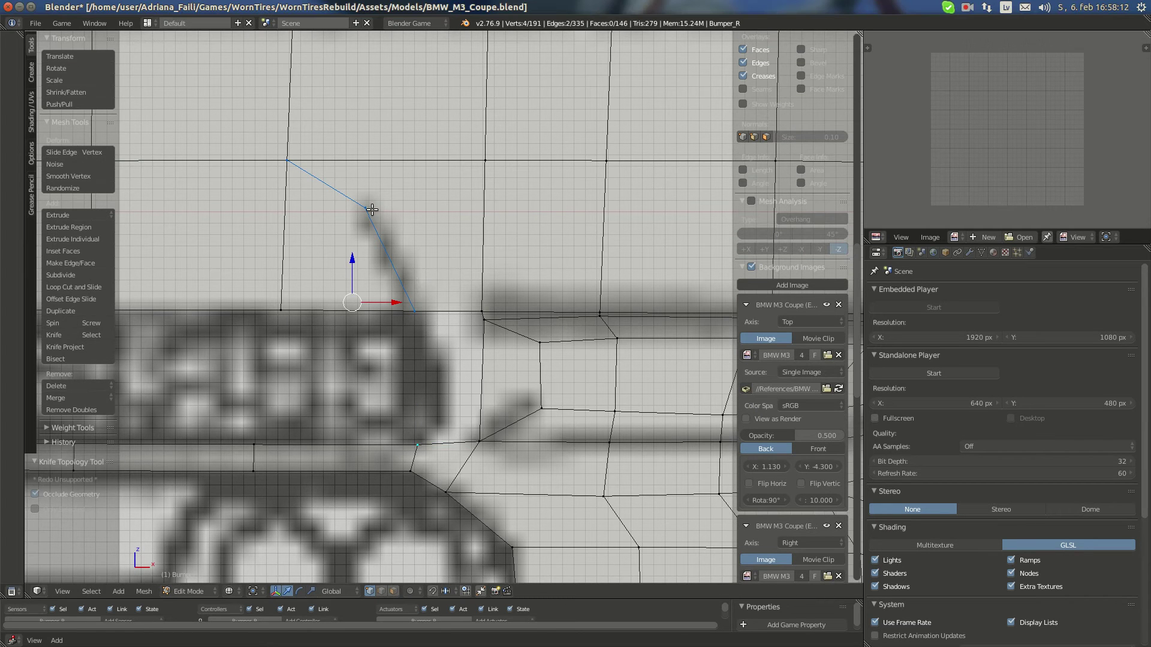
Knife-cut a second edge from the crease's tip to the grille's upper edge, just outboard of the first cut
key(a)
key(k)
click(366, 208)
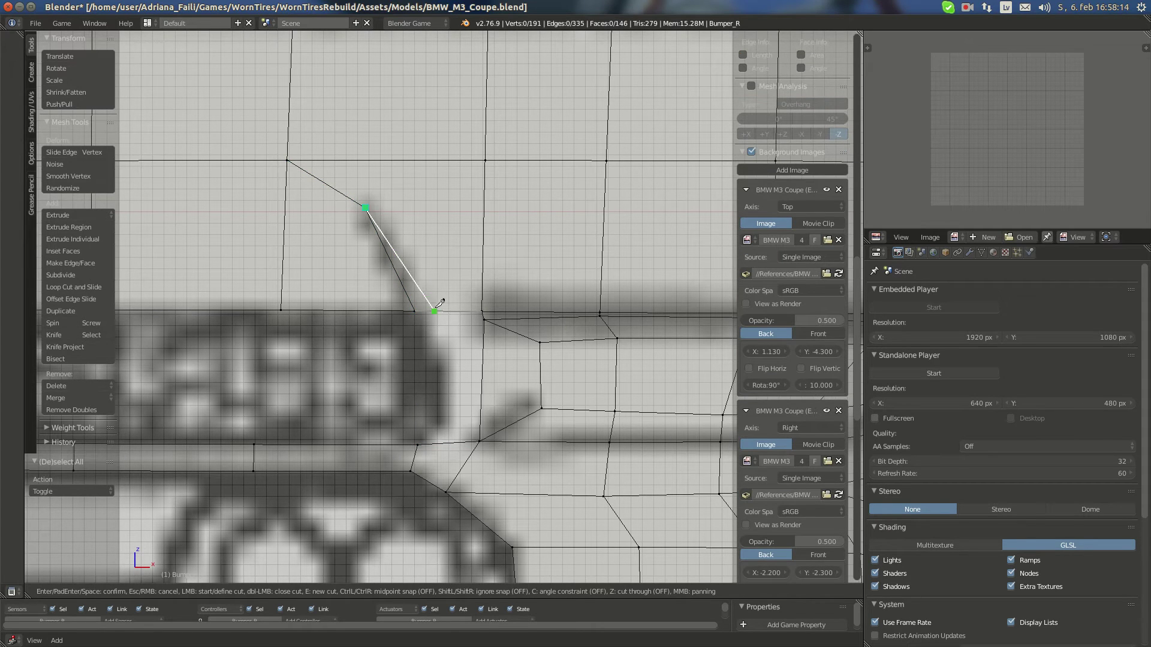
click(447, 306)
key(Return)
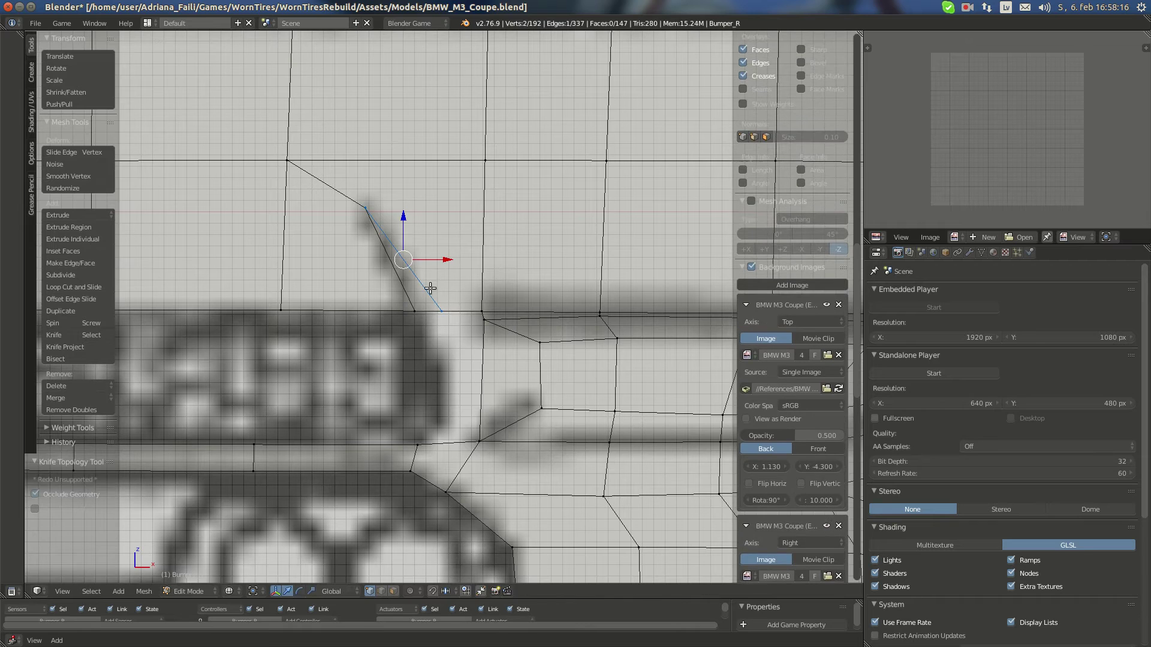
Knife-cut from the crease's tip to the outboard bumper vertex on the row above
key(a)
key(k)
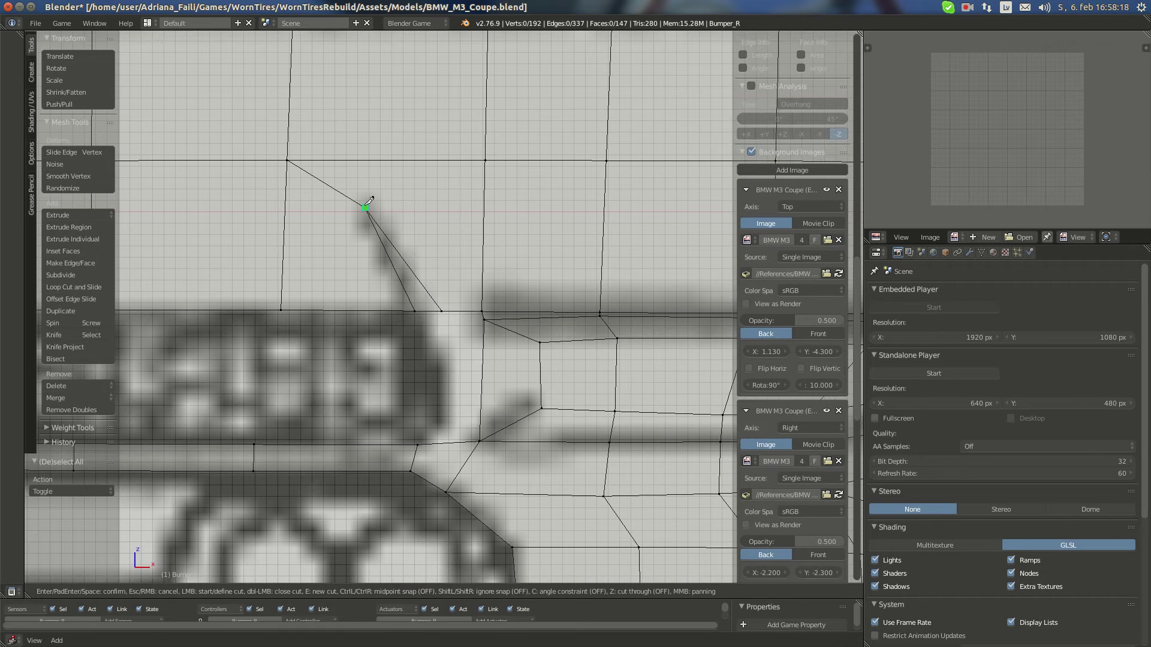
click(367, 207)
click(487, 157)
key(Return)
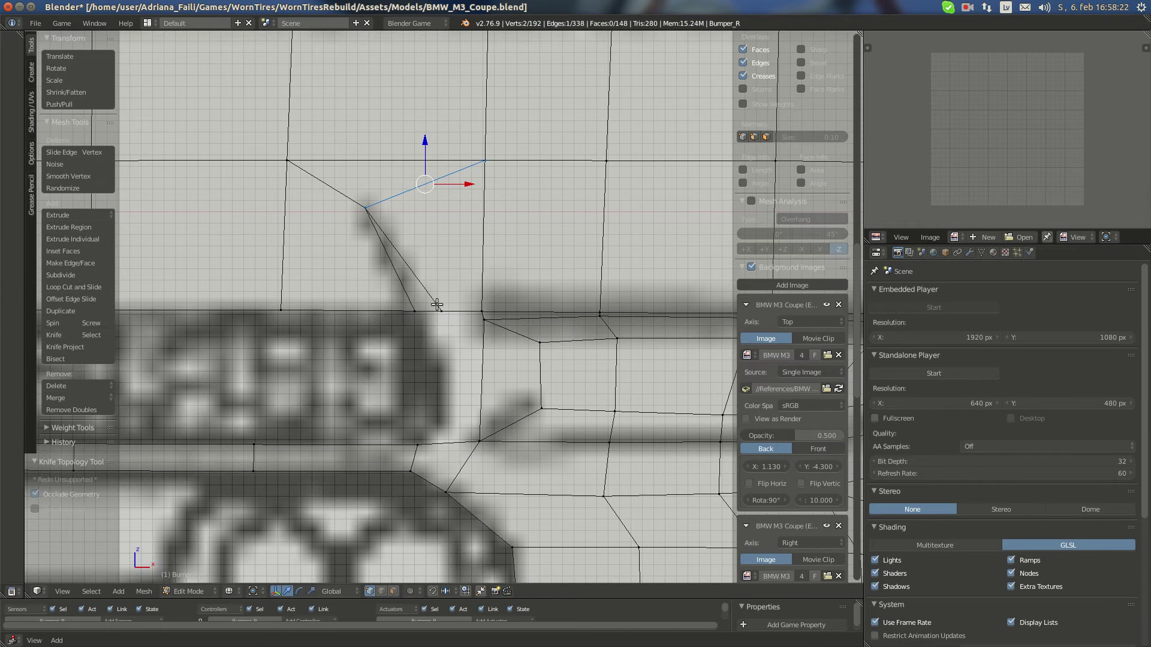
Move the two cut vertices on the grille's upper edge outboard along X, the inner one by 0.002
right_click(444, 308)
mouse_move(459, 310)
mouse_down()
mouse_move(478, 310)
mouse_move(443, 311)
mouse_up()
right_click(438, 311)
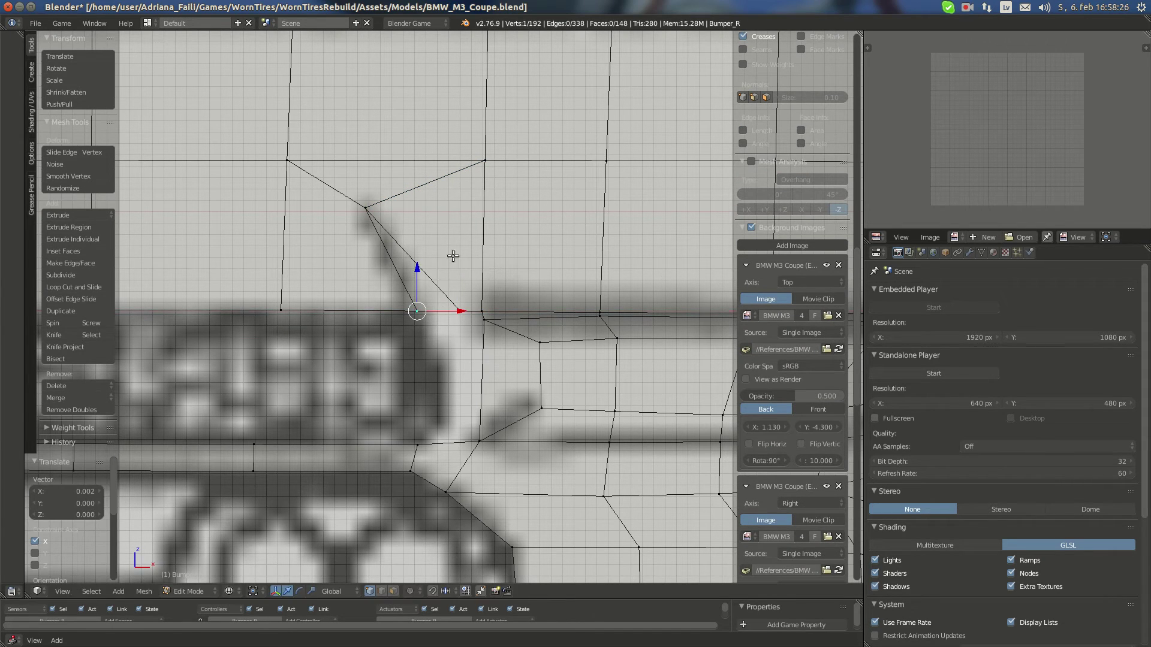
Try to join the inner cut vertex on the grille's upper edge to the lower strip's top corner with an edge
right_click(417, 443)
shift+right_click(421, 314)
key(f)
key(a)
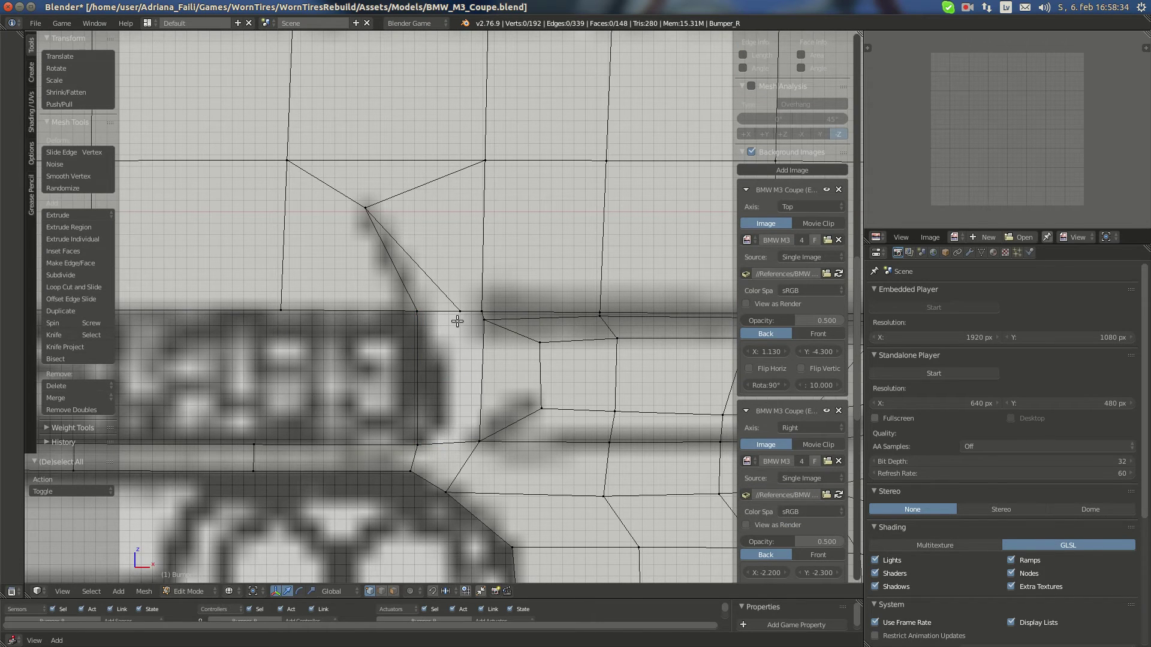
key(ctrl+z)
key(ctrl+z)
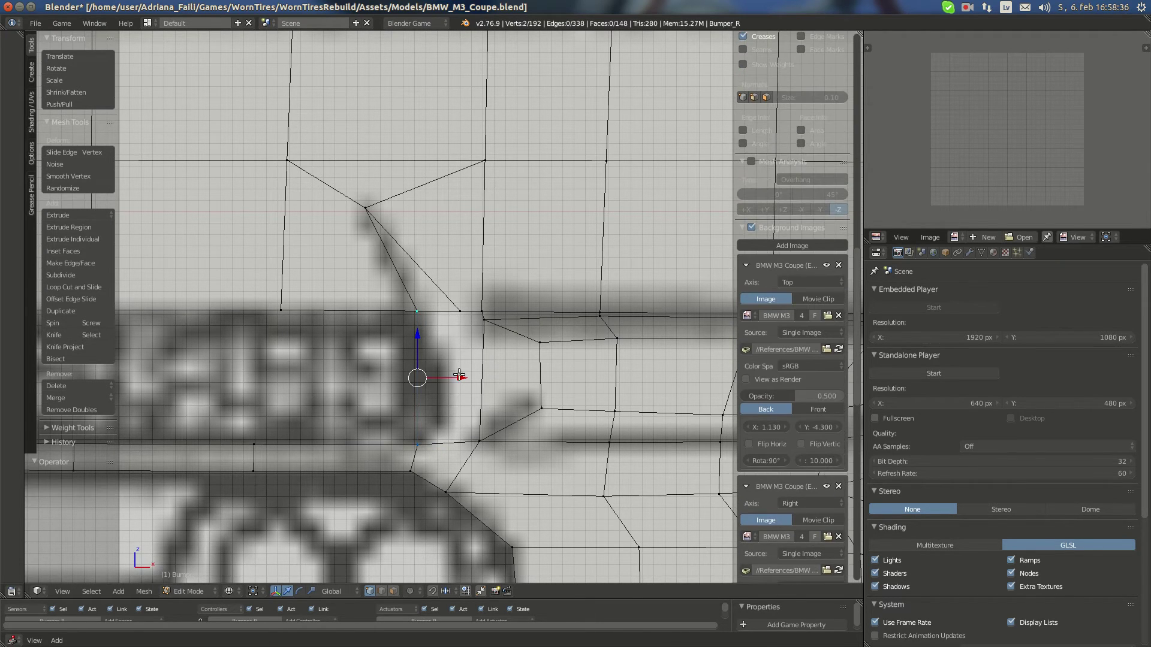
Fill the small triangle between the outboard cut vertex and the two bumper vertices beside the grille's upper corner
shift+right_click(486, 322)
key(f)
key(a)
Extrude the lower strip's top corner vertex up to the grille's outer bulge, by 0.027 in X and 0.061 in Z
right_click(418, 446)
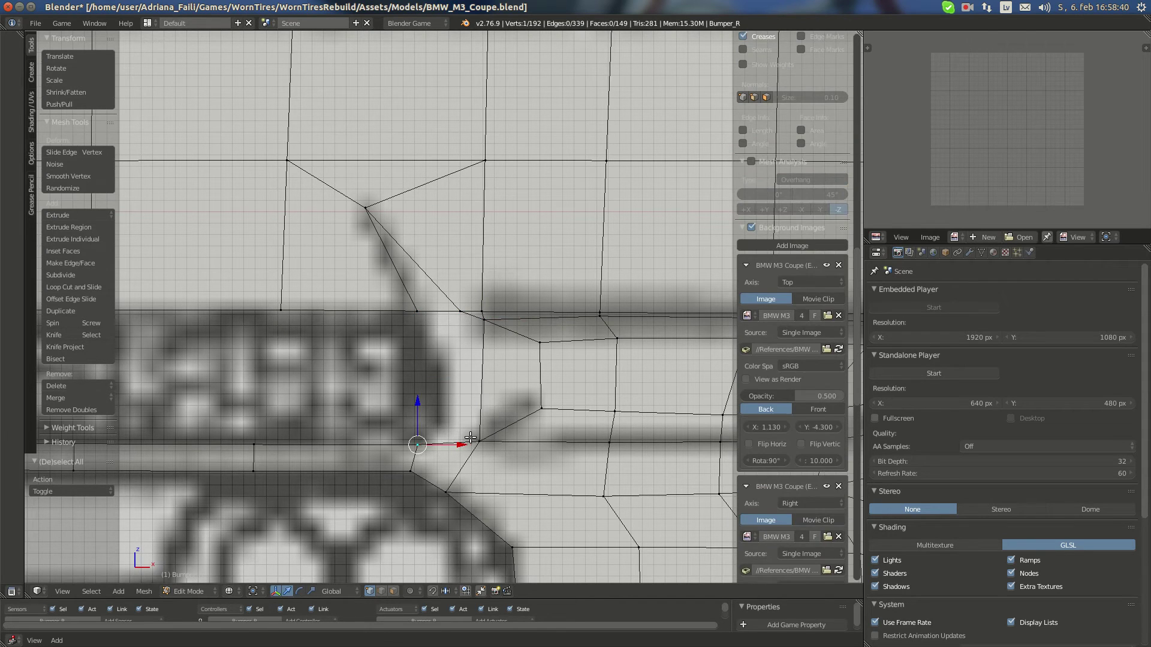
shift+right_click(477, 443)
right_click(425, 433)
key(e)
click(458, 359)
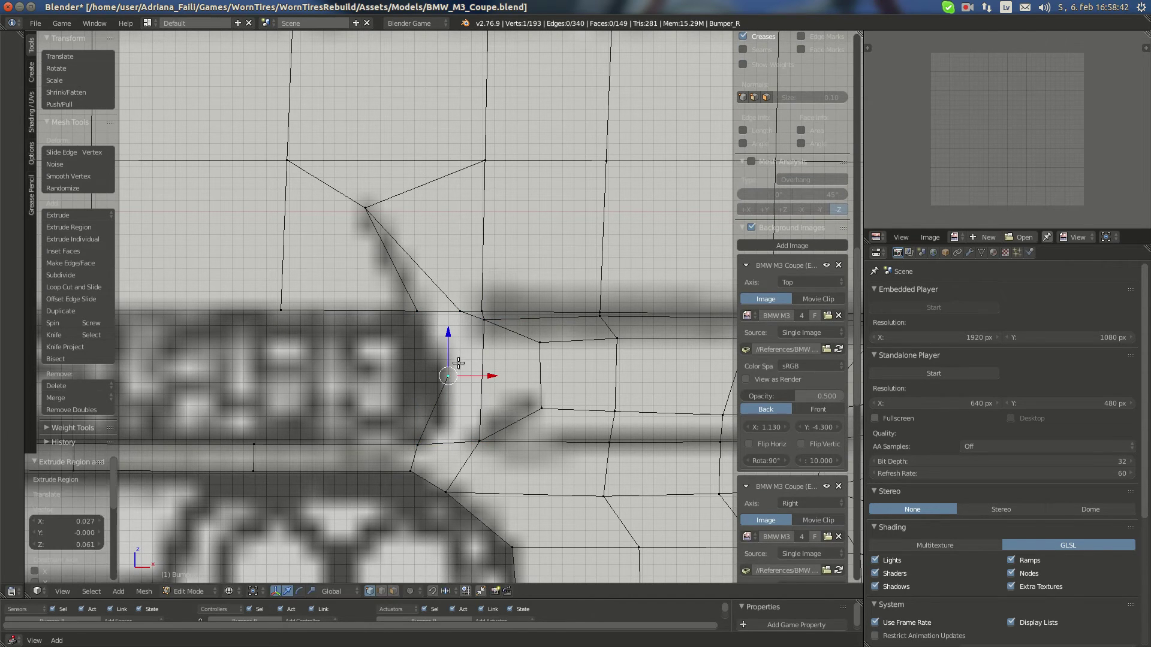
key(e)
right_click(440, 330)
key(ctrl+z)
Fill a face between the extruded grille side vertex, the two upper cut vertices and the adjacent bumper vertex
shift+right_click(413, 308)
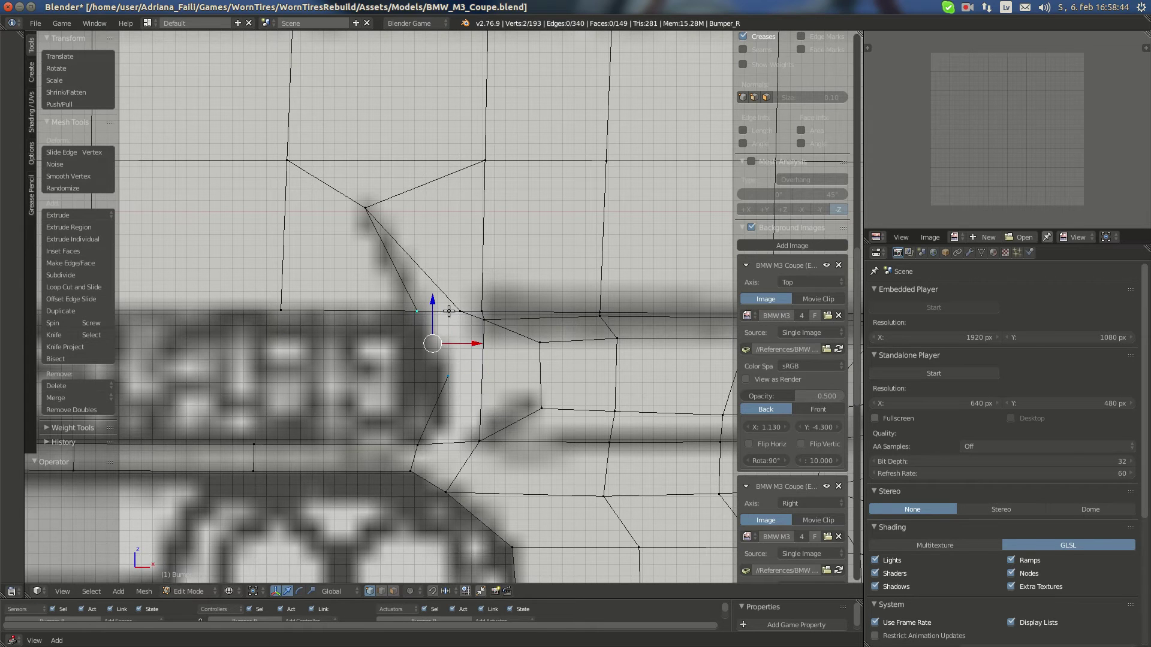
shift+right_click(449, 311)
shift+right_click(485, 323)
key(f)
key(a)
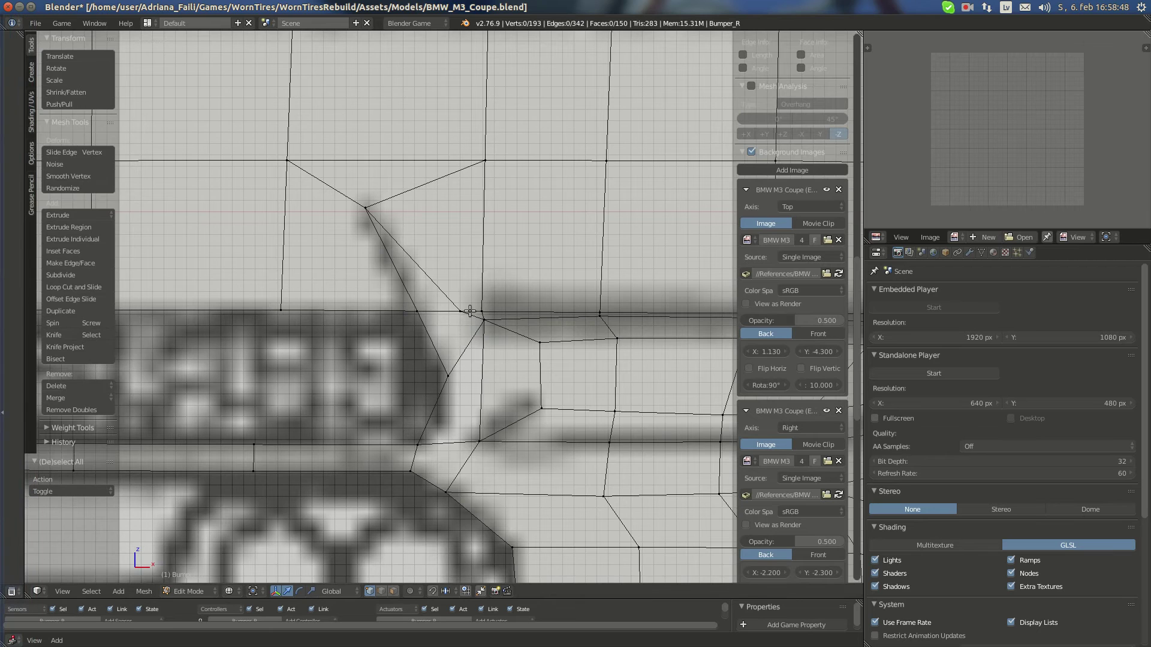
Nudge the bumper vertex beside the grille's upper corner by -0.002 in Z
right_click(481, 319)
key(g)
click(482, 326)
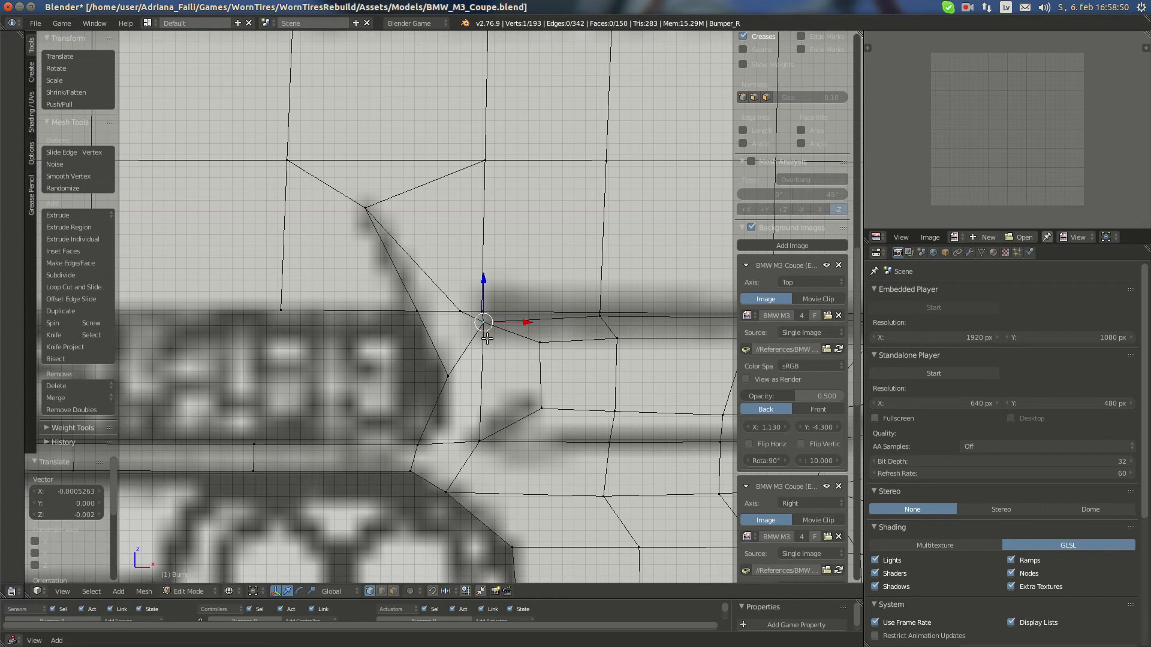
key(a)
Fill the remaining gap beside the grille, from the lower strip's top corner up to the bumper vertex at the upper corner
right_click(418, 444)
ctrl+right_click(484, 322)
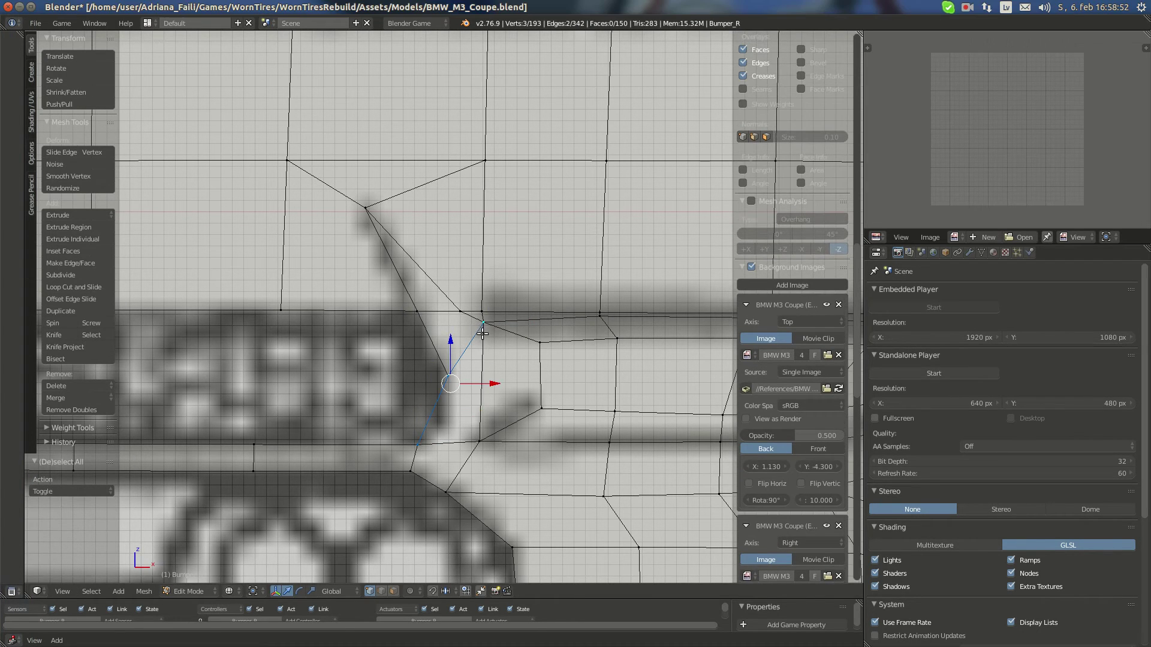
key(f)
key(a)
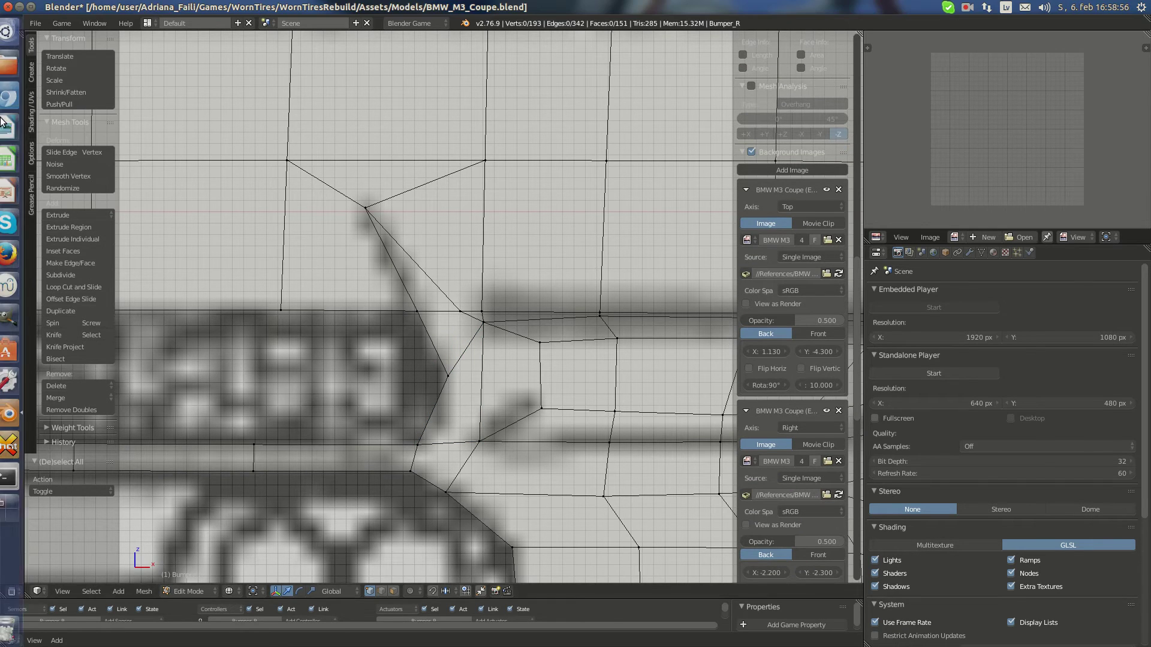
Check the crease against the rear photo in Chromium and, in Blender's side view, shift the crease's tip about -0.0005 along Y
click(15, 316)
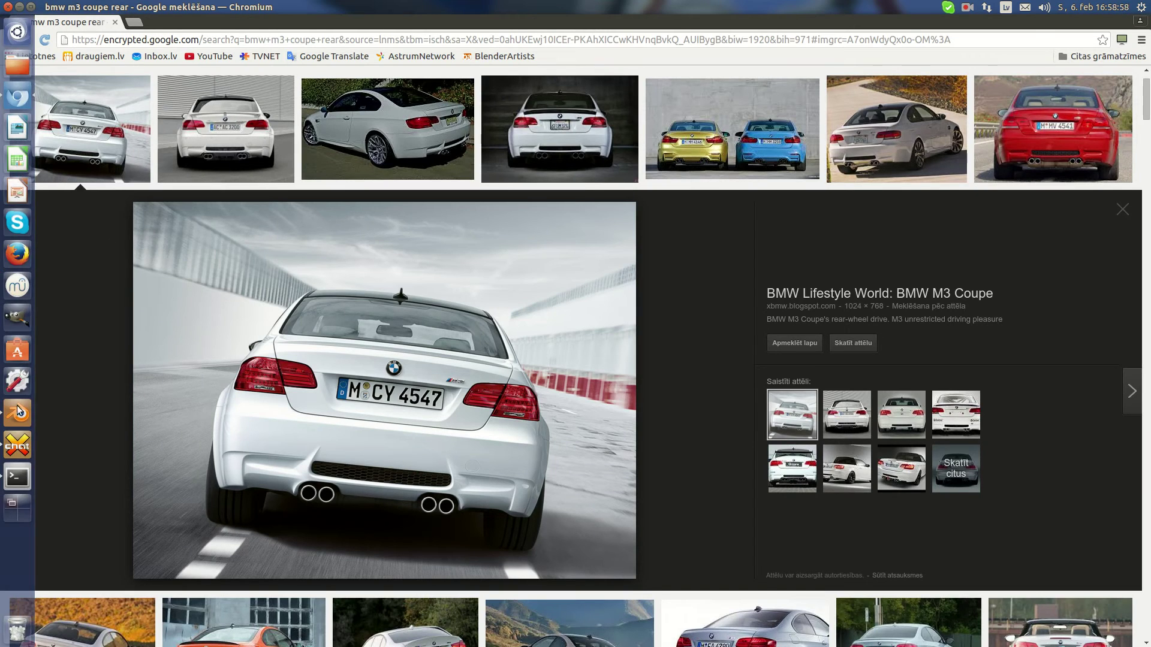
click(16, 416)
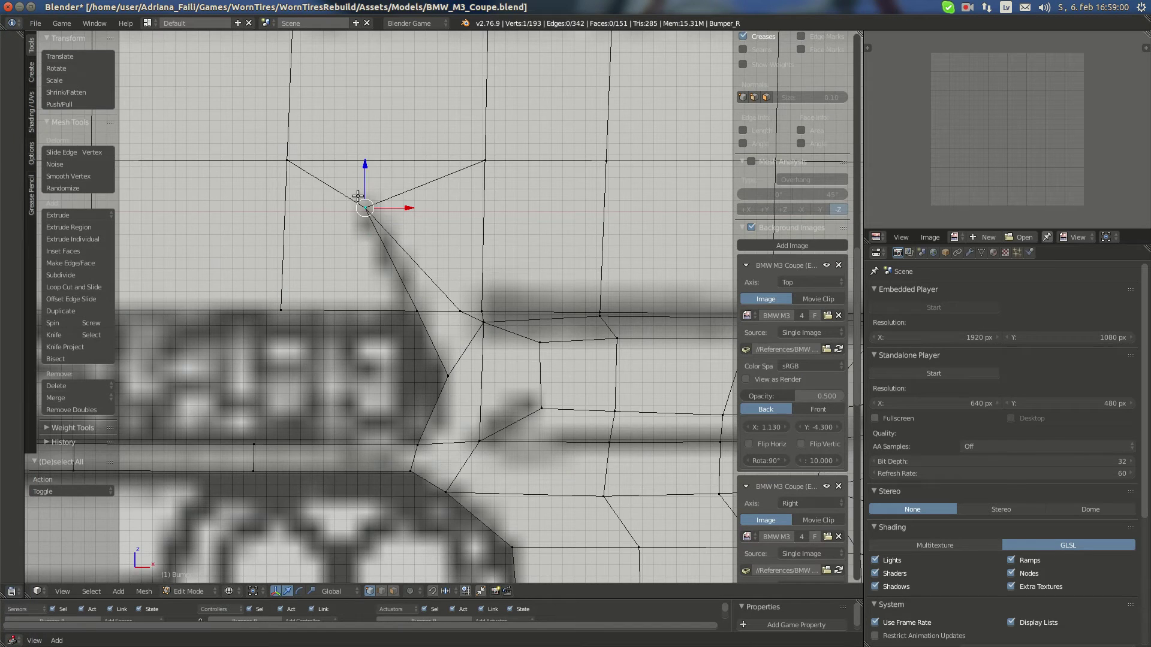
key(KP_3)
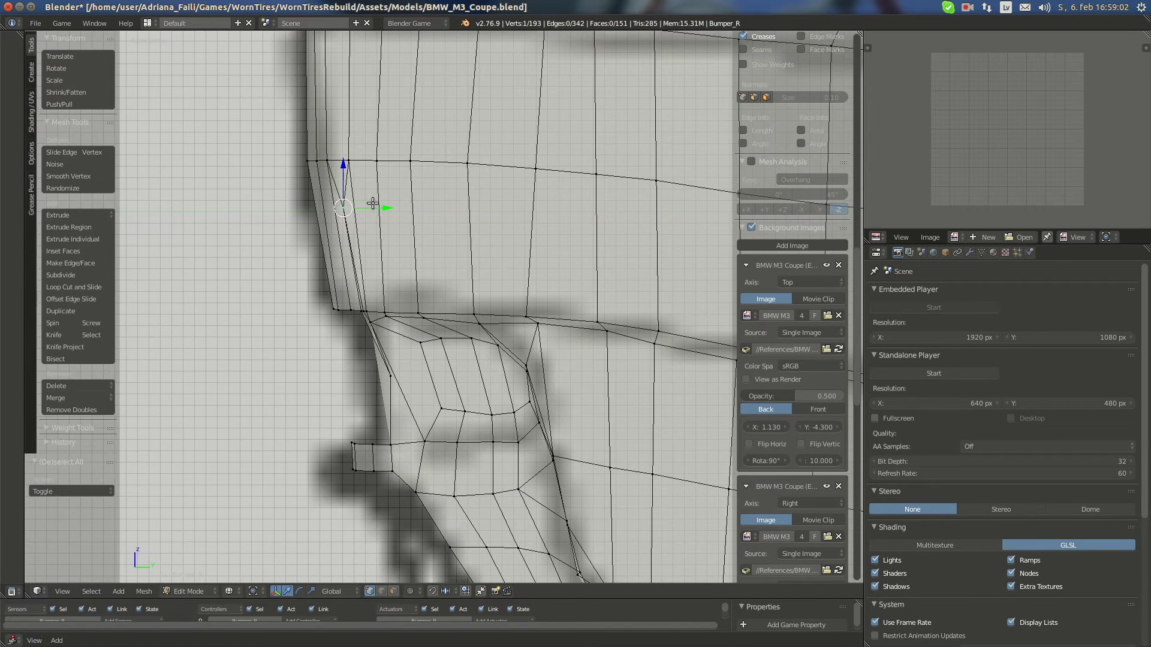
drag(373, 206, 374, 205)
key(KP_1)
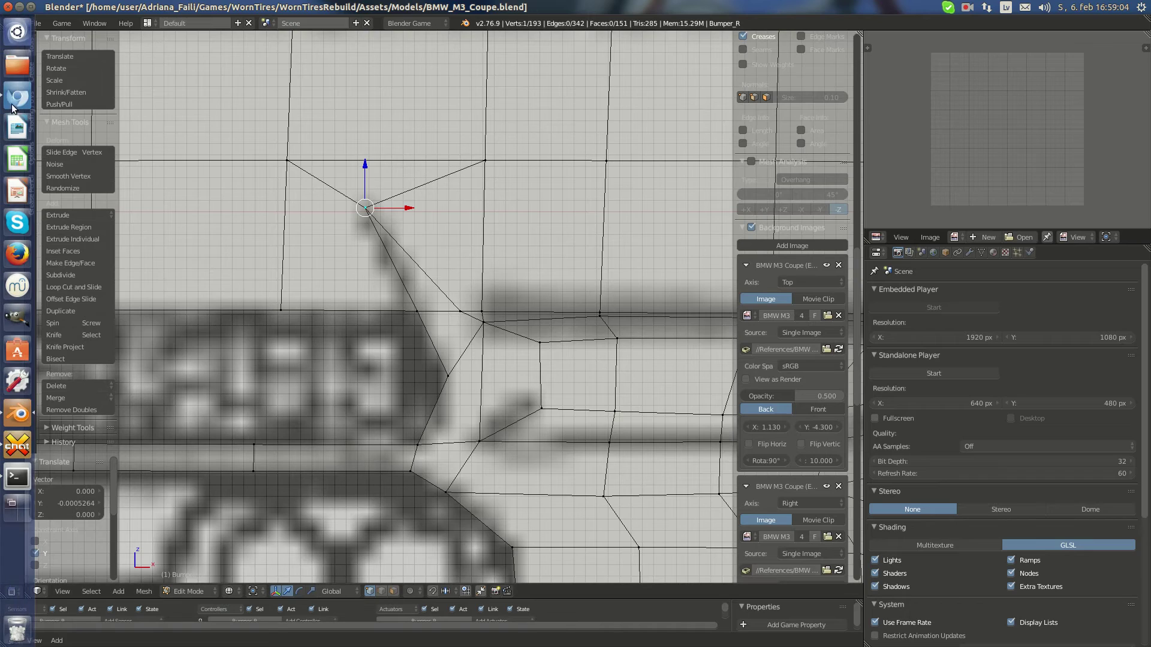
click(14, 99)
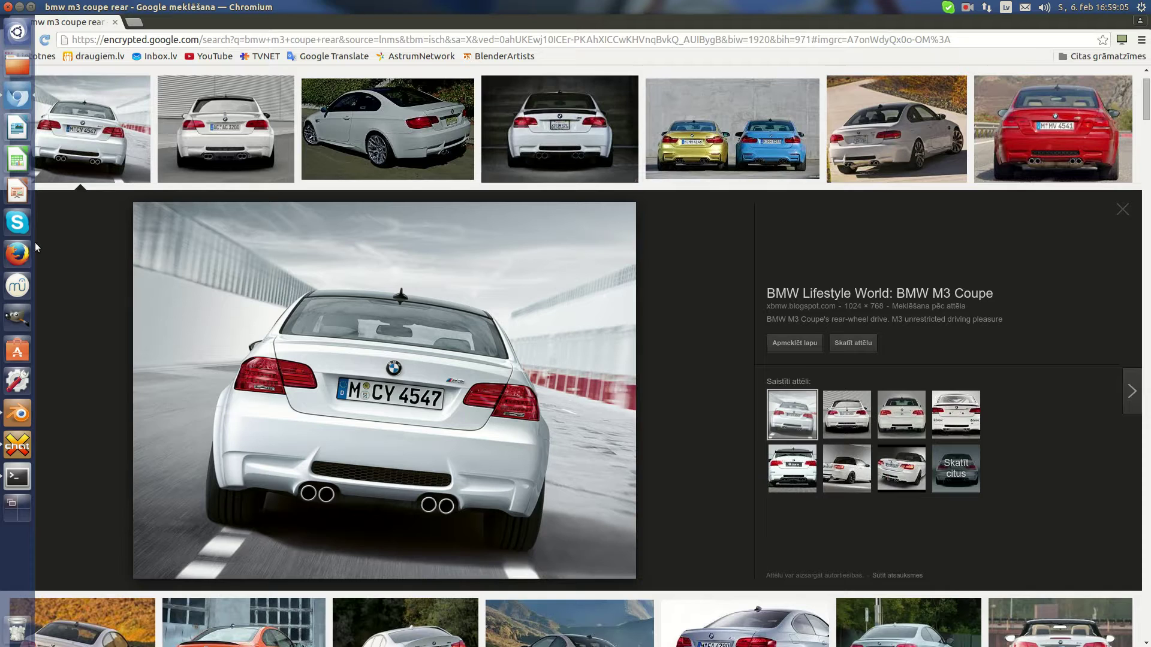
click(18, 414)
In side view, shift the grille's inner upper cut vertex -0.006 and the grille's side vertex -0.014 along Y
key(KP_3)
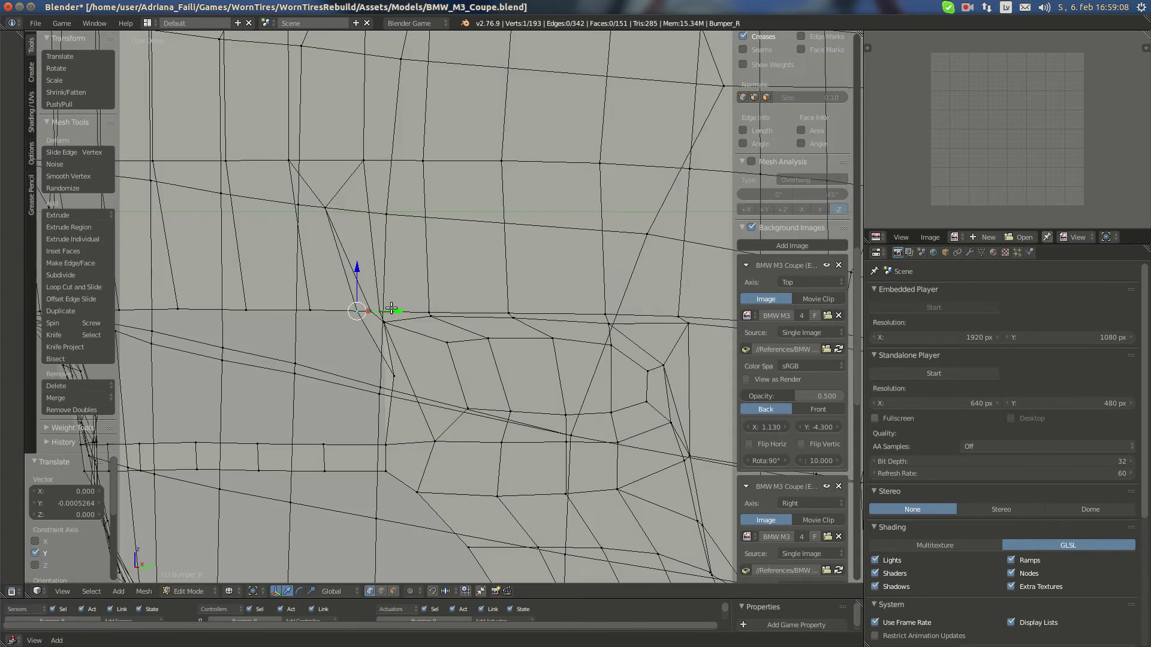
drag(384, 311, 382, 309)
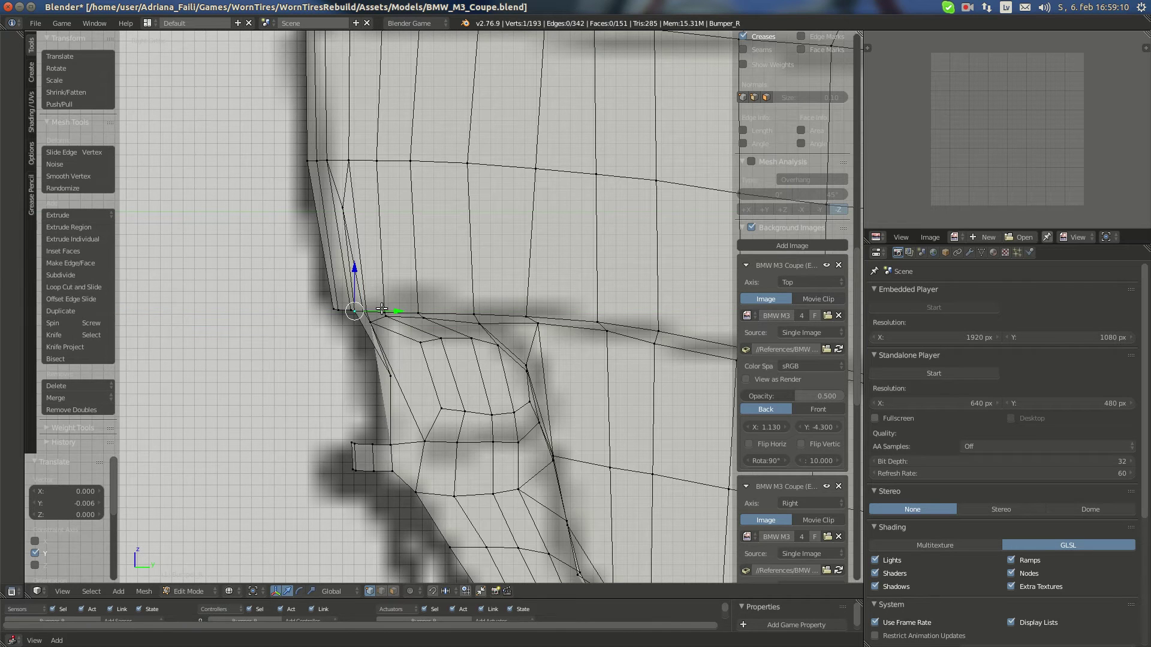
key(KP_1)
key(KP_3)
drag(418, 372, 403, 378)
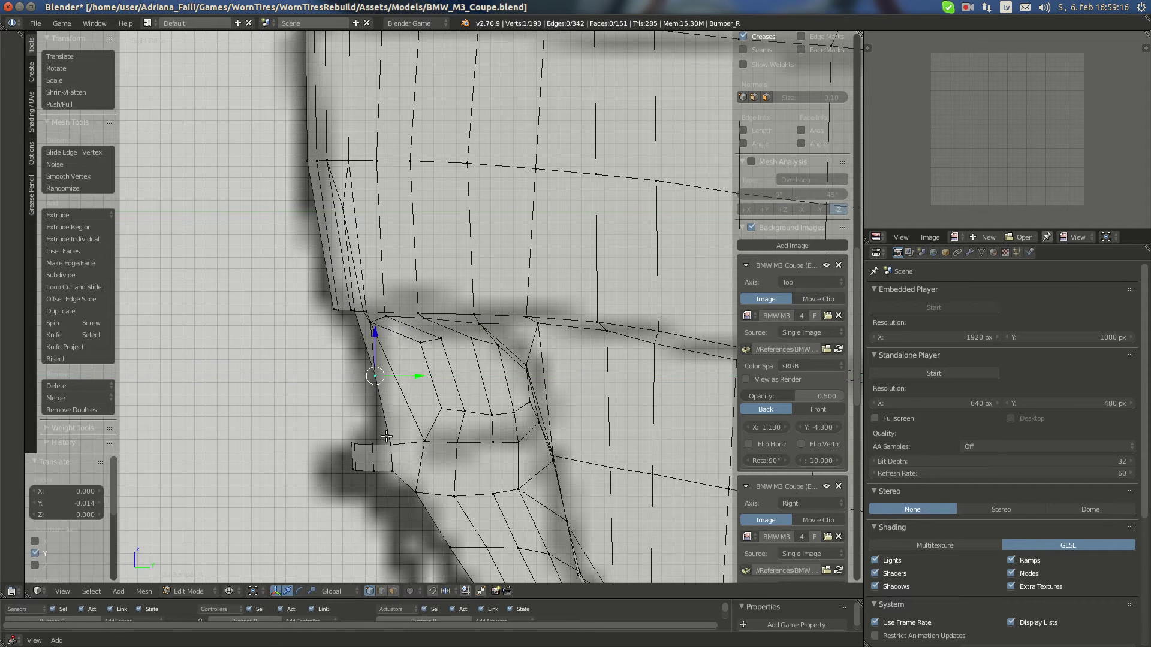
right_click(387, 439)
key(KP_1)
Inspect the bumper's shape as a solid in perspective around the rear corner, and return to wireframe mesh editing in front view
key(a)
key(a)
key(Tab)
key(KP_5)
key(KP_Decimal)
key(z)
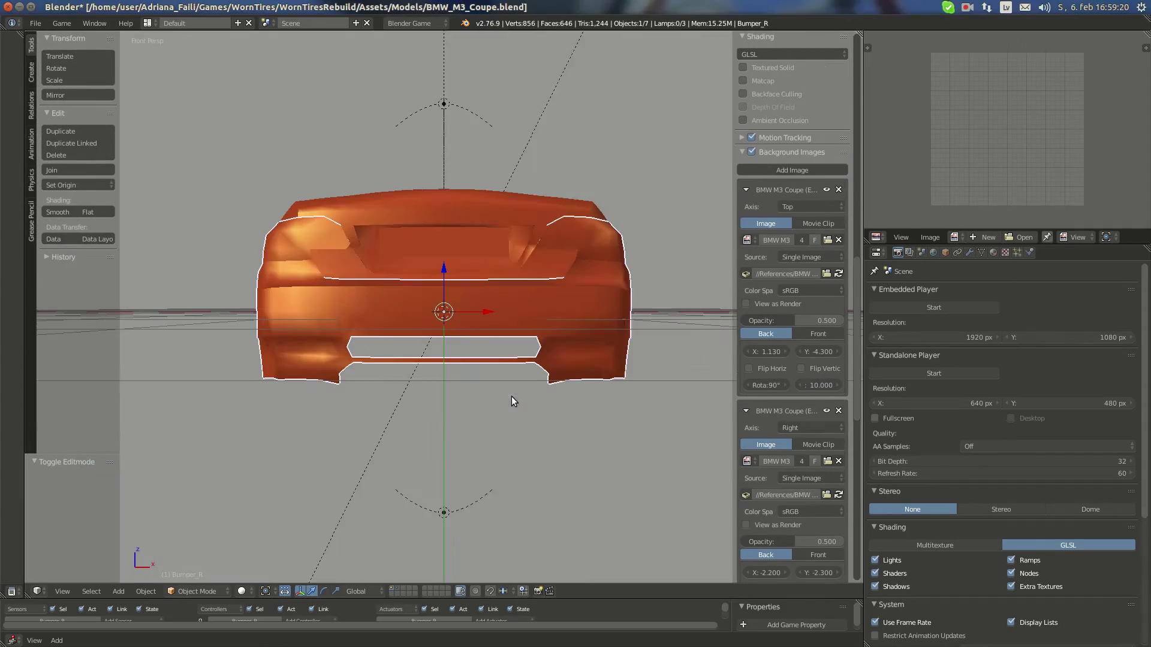
middle_drag(512, 397, 407, 376)
scroll(407, 376, up, 4)
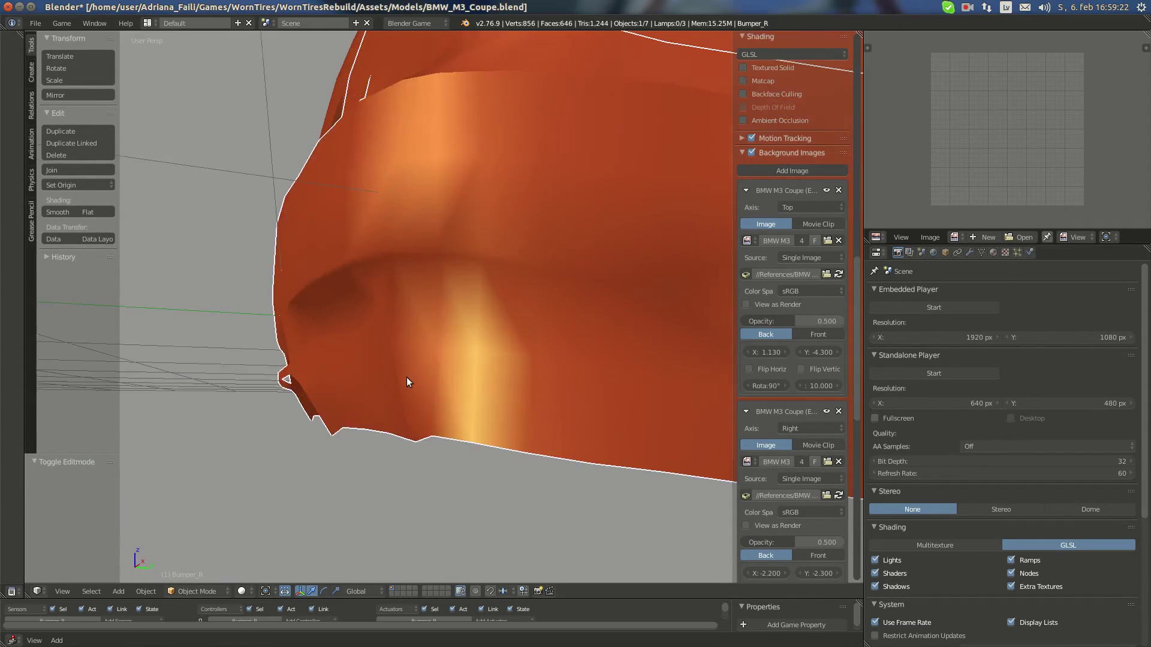
scroll(406, 376, down, 3)
key(KP_1)
key(KP_5)
key(z)
key(Tab)
Move the bumper vertex beside the grille's upper corner by -0.006 in X and -0.003 in Z
scroll(567, 375, up, 3)
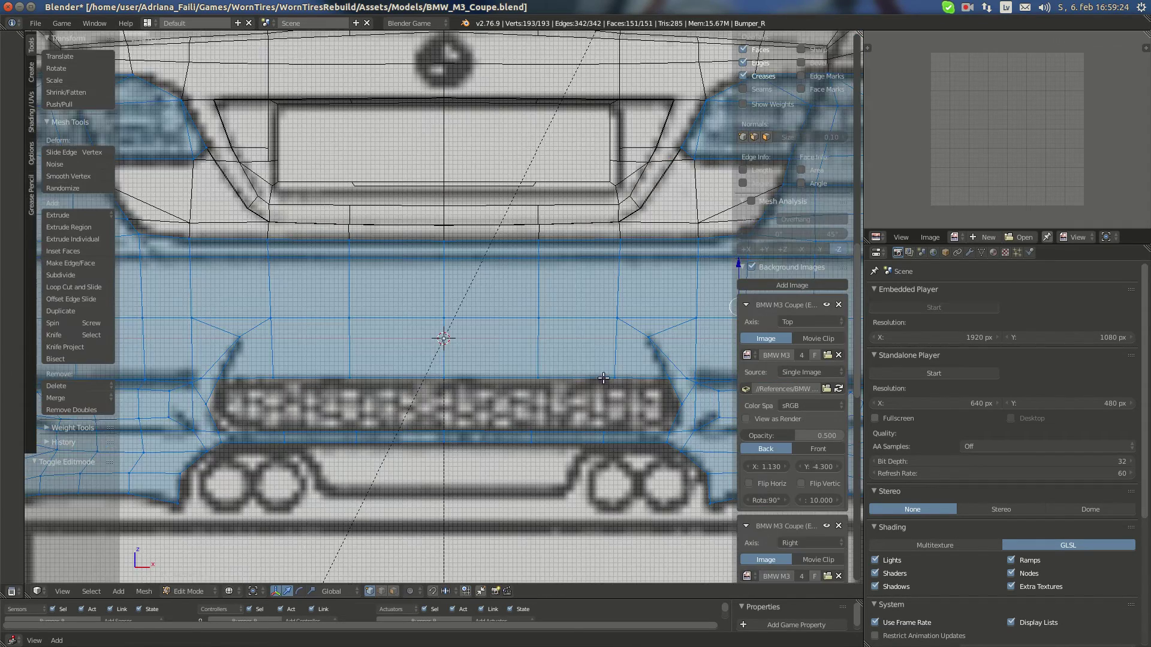
scroll(603, 378, up, 5)
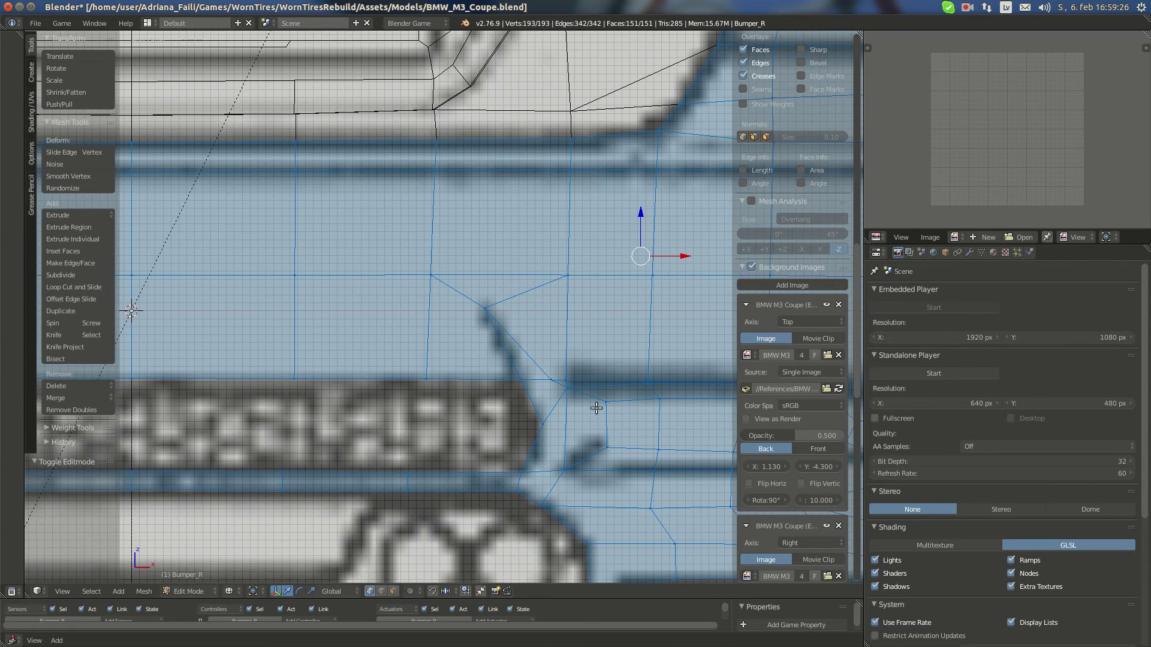
right_click(597, 408)
key(g)
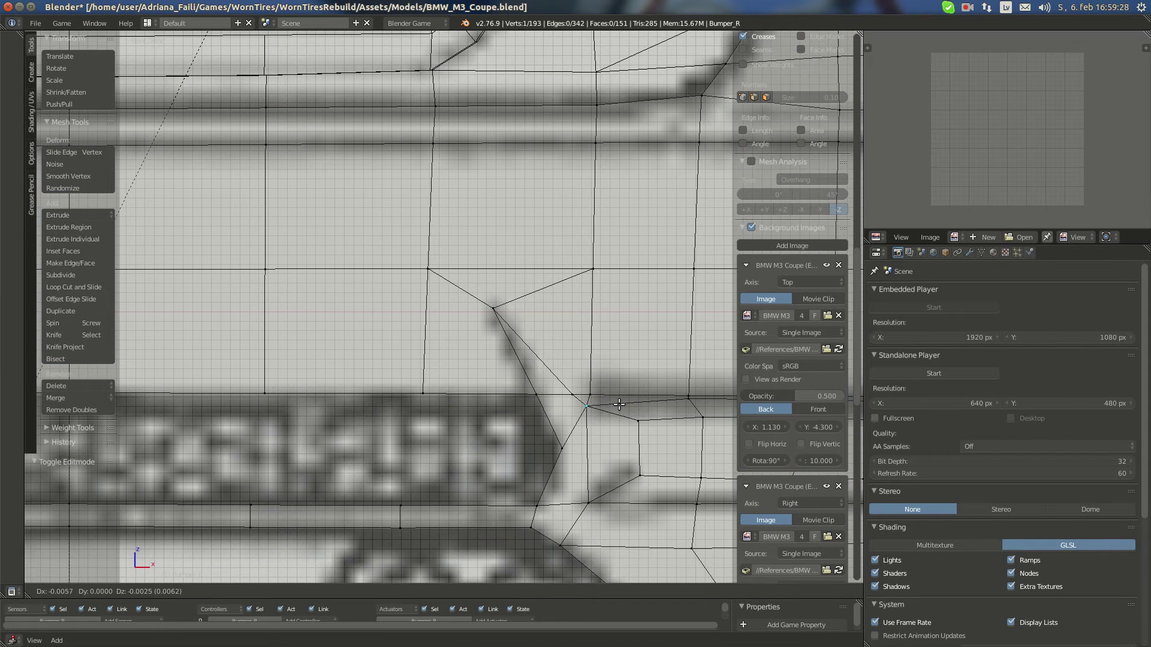
click(618, 405)
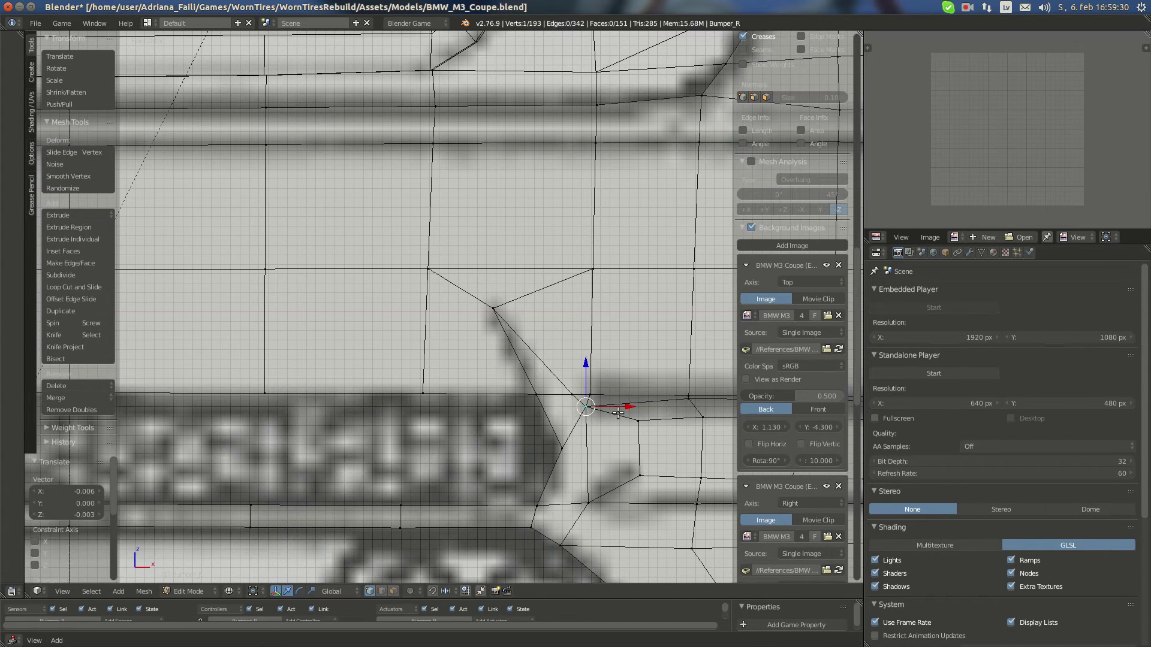
shift+middle_drag(628, 429, 546, 372)
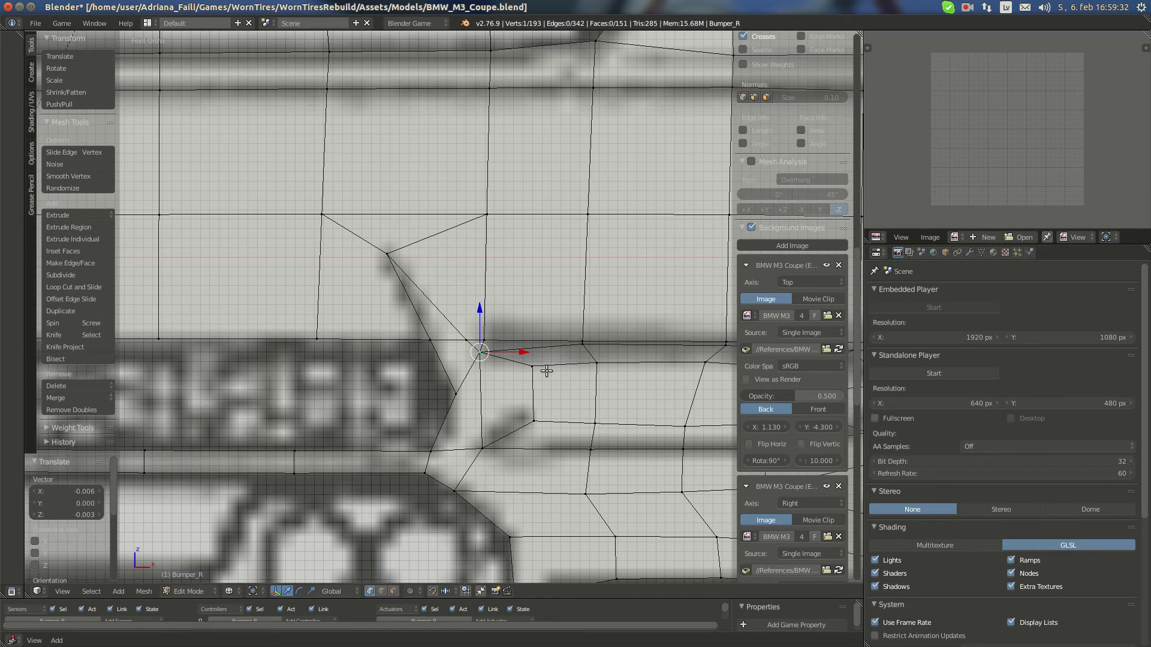
shift+middle_drag(447, 423, 495, 359)
key(a)
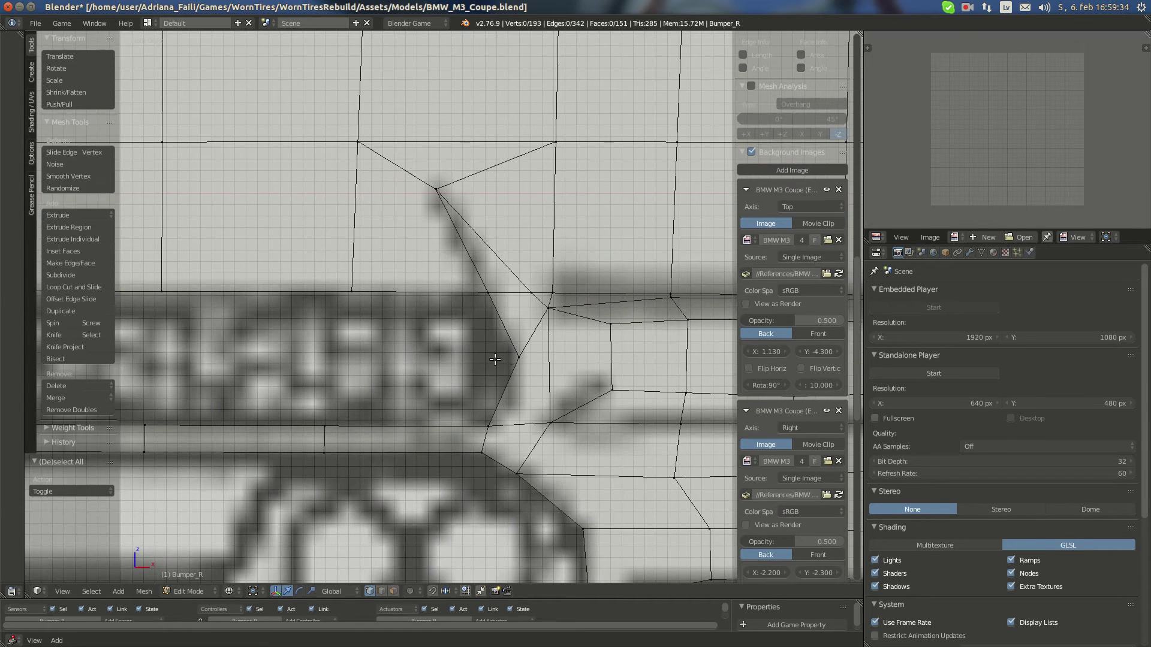
Extrude the vertices around the grille opening's outline and scale the new outline inward to 0.960
scroll(374, 295, down, 2)
shift+middle_drag(317, 337, 506, 343)
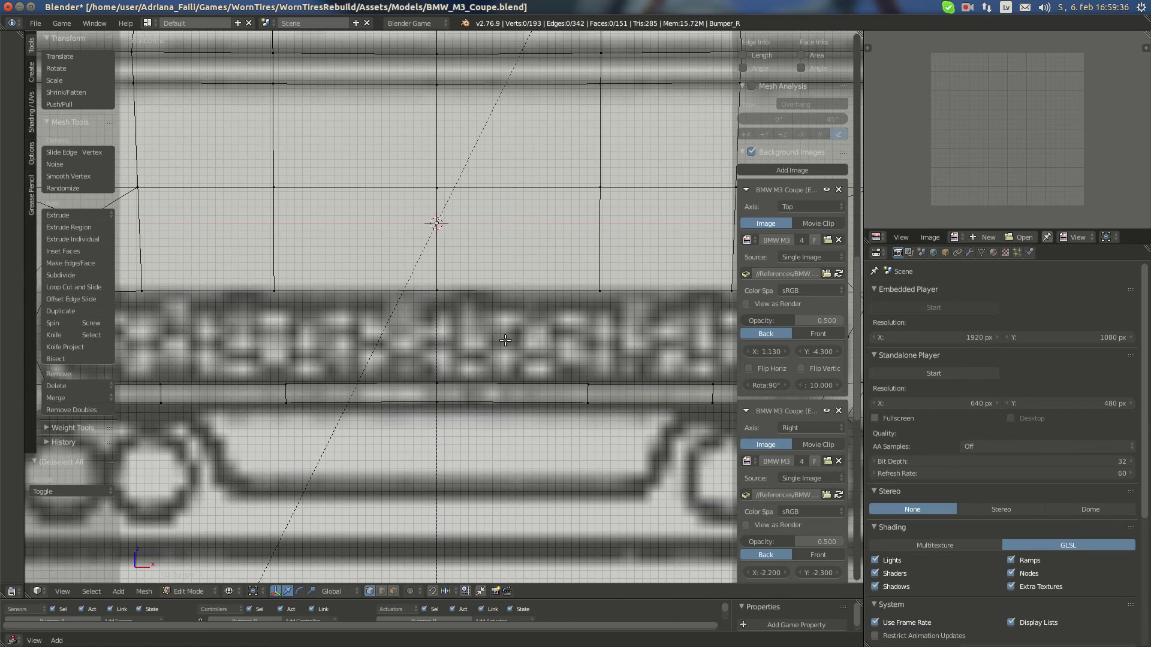
scroll(462, 363, down, 2)
right_click(443, 355)
shift+right_click(448, 294)
shift+right_click(544, 295)
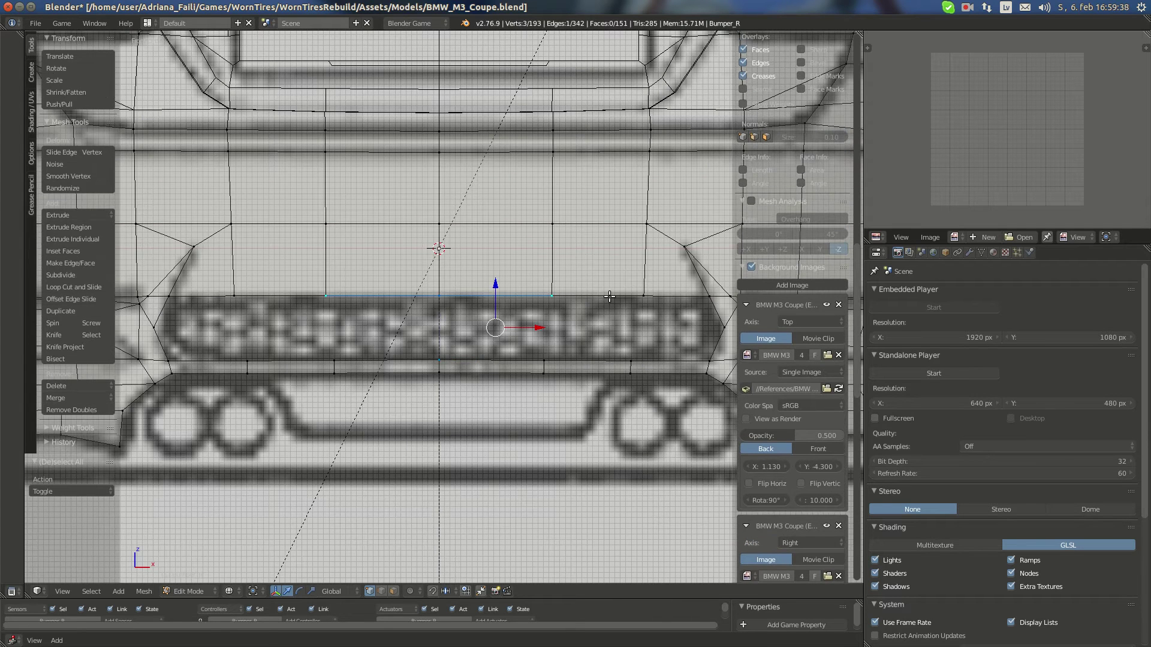
shift+right_click(647, 299)
shift+right_click(693, 299)
shift+right_click(721, 320)
shift+right_click(704, 356)
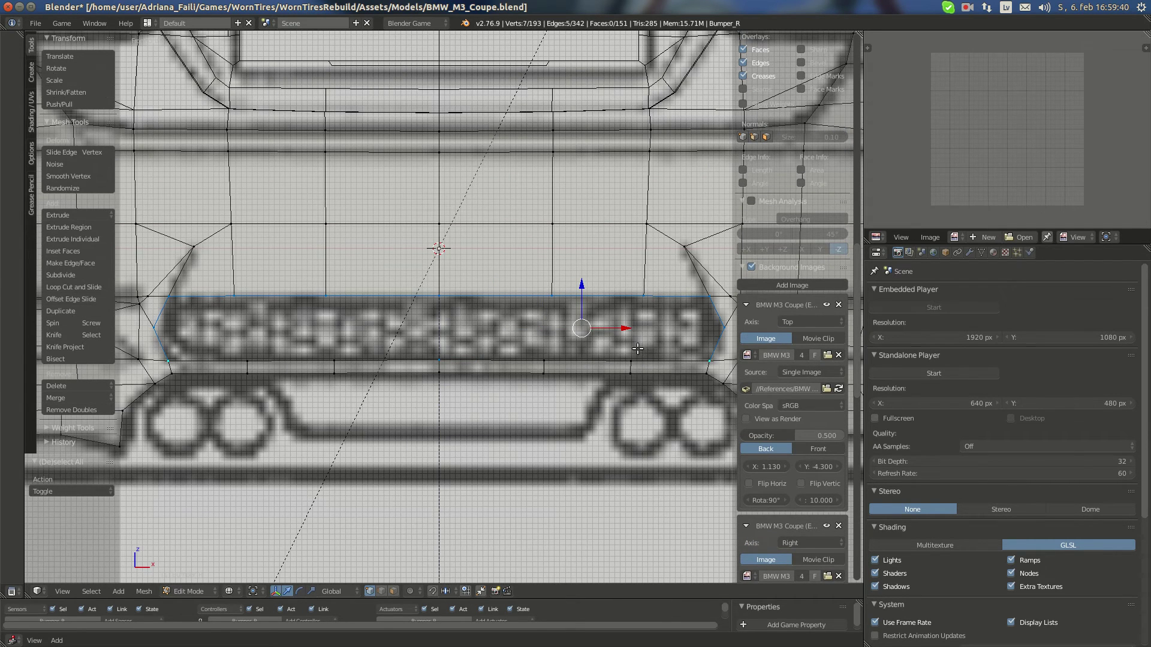
shift+right_click(635, 352)
shift+right_click(550, 352)
shift+middle_drag(568, 360, 483, 338)
key(e)
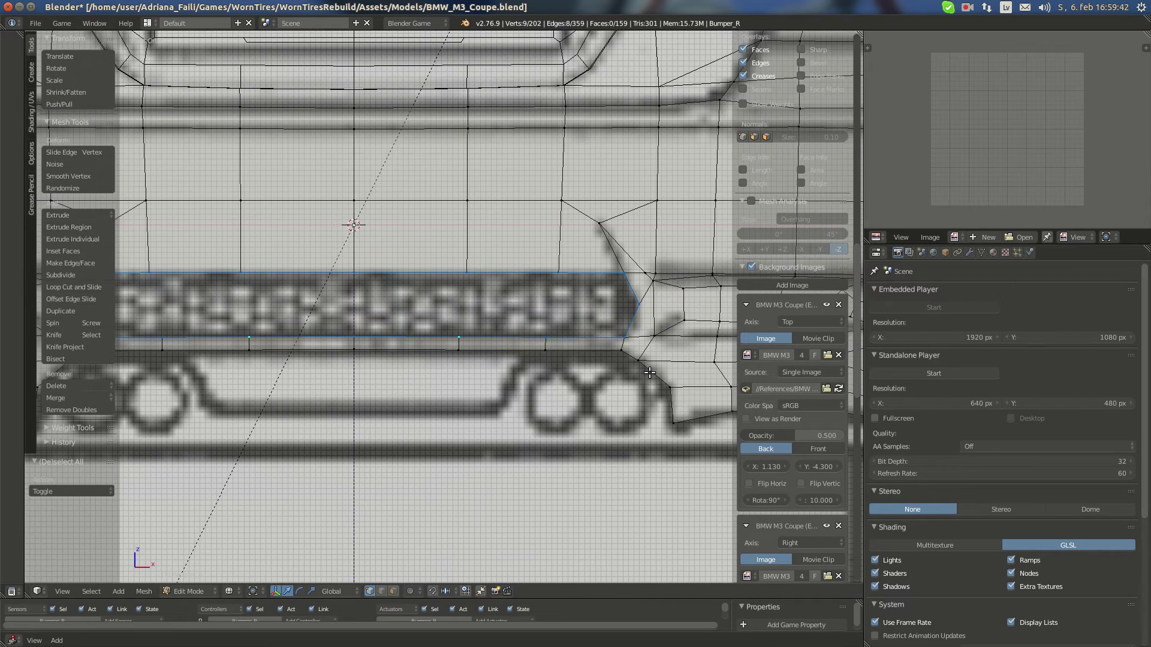
key(s)
click(644, 370)
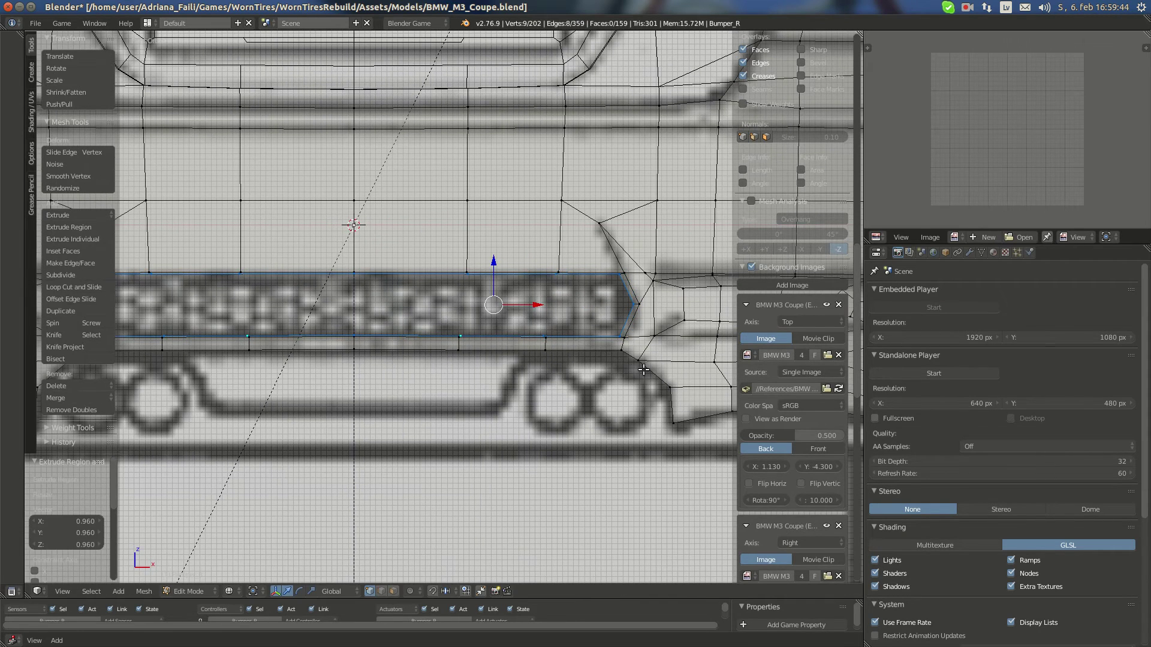
Scale the extruded grille outline along Z to 0.969
scroll(660, 360, up, 3)
key(s)
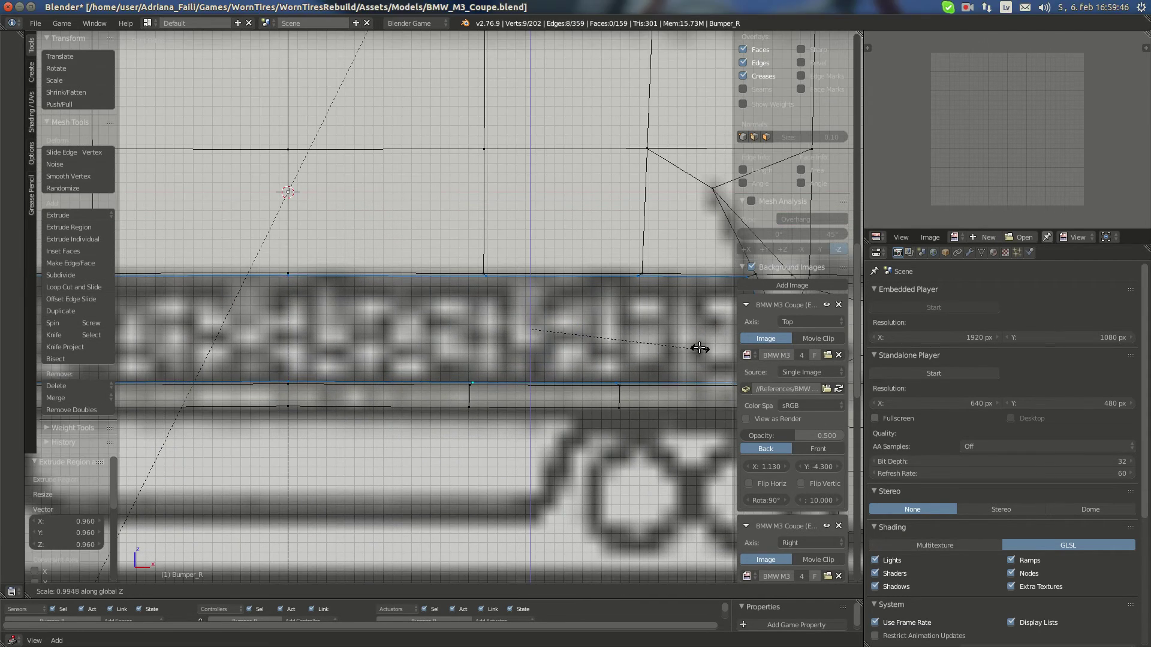
click(694, 342)
Move the lower outer corner vertex of the grille opening's inner rim by 0.004 in Y
shift+middle_drag(484, 376, 453, 365)
right_click(421, 362)
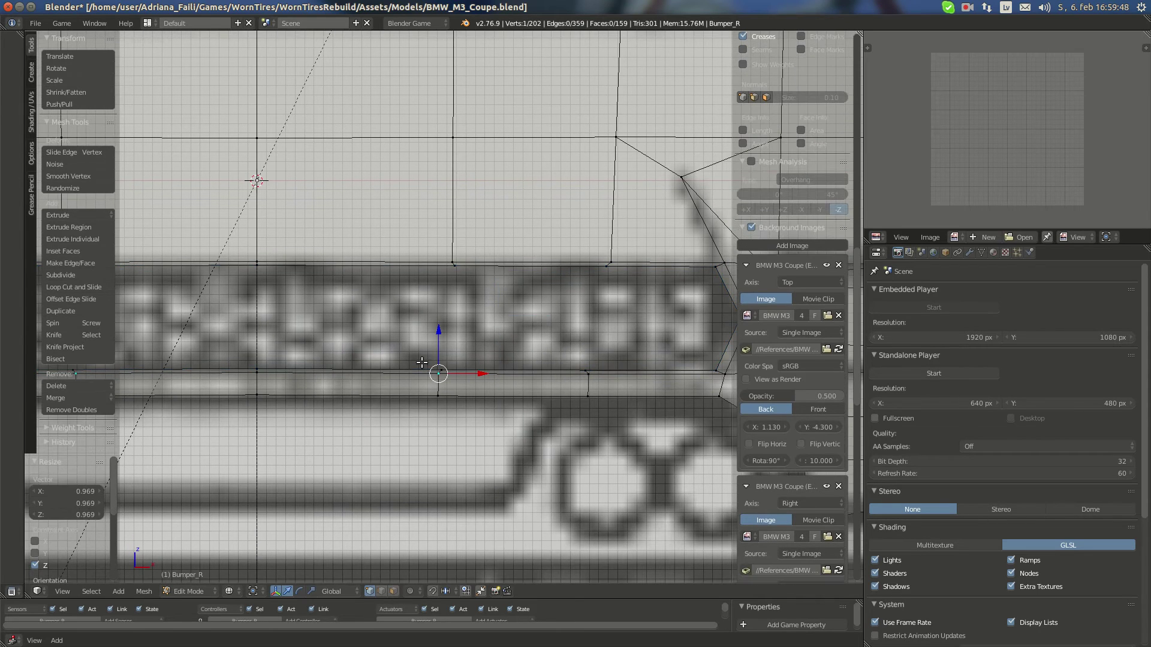
right_click(271, 356)
key(KP_3)
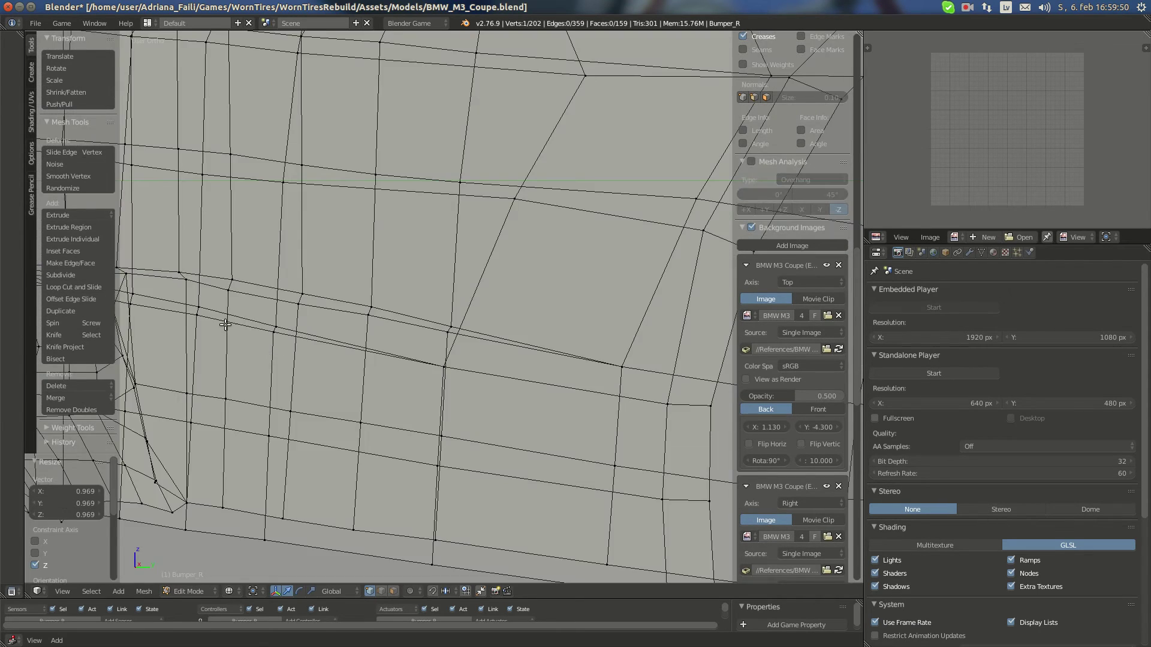
scroll(226, 324, down, 2)
shift+middle_drag(226, 308, 453, 300)
scroll(374, 396, up, 5)
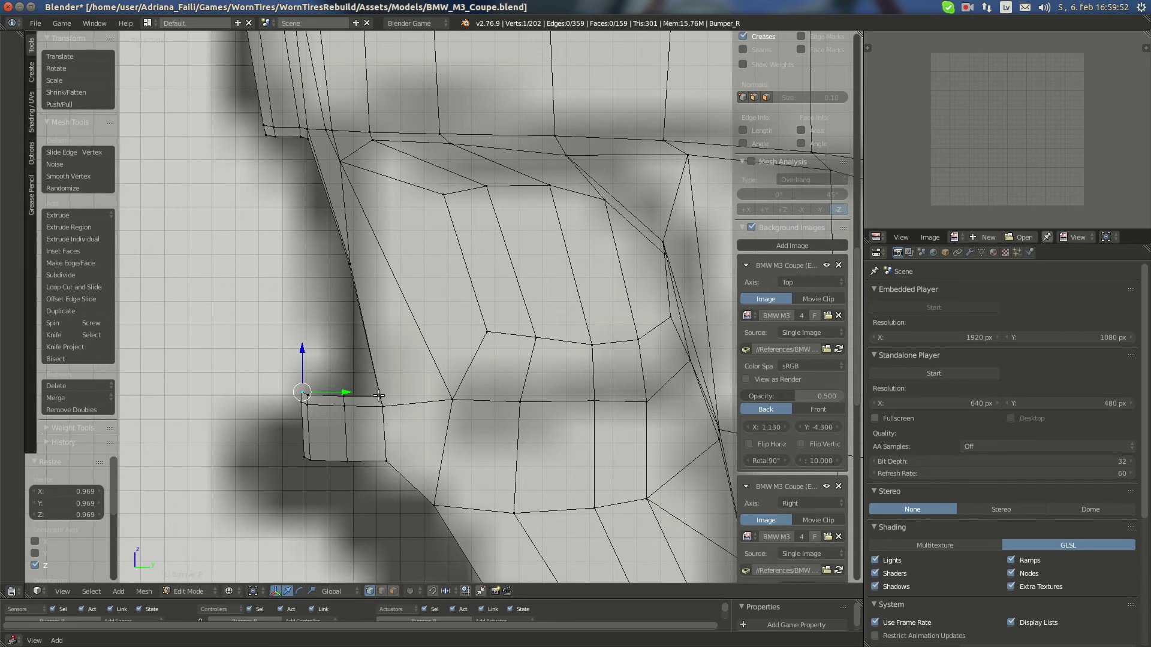
right_click(379, 396)
middle_drag(404, 400, 538, 405)
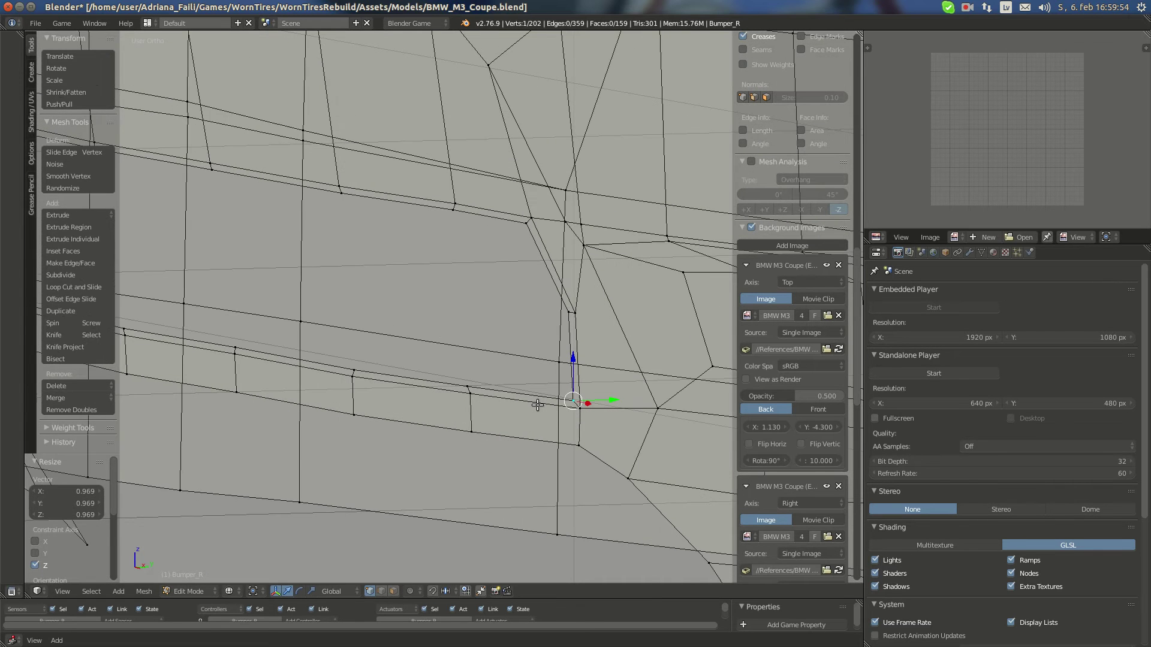
key(KP_3)
drag(436, 366, 443, 367)
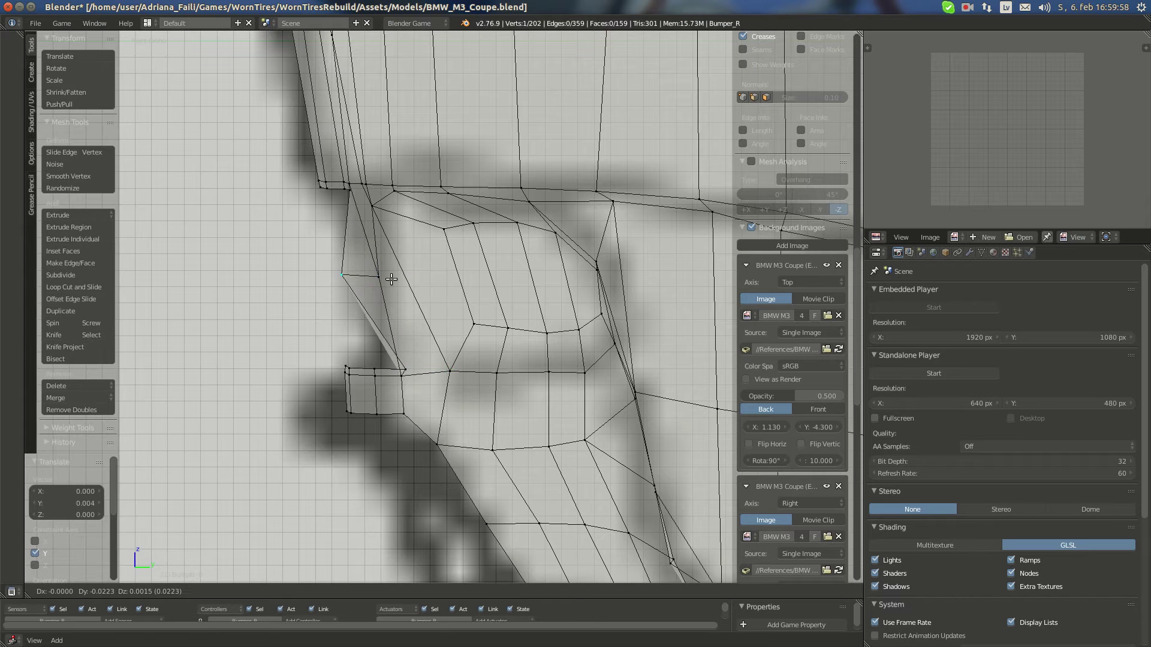
Move the outermost side vertex of the grille opening's inner rim by 0.005 in Y
right_click(379, 276)
key(KP_1)
scroll(576, 300, down, 3)
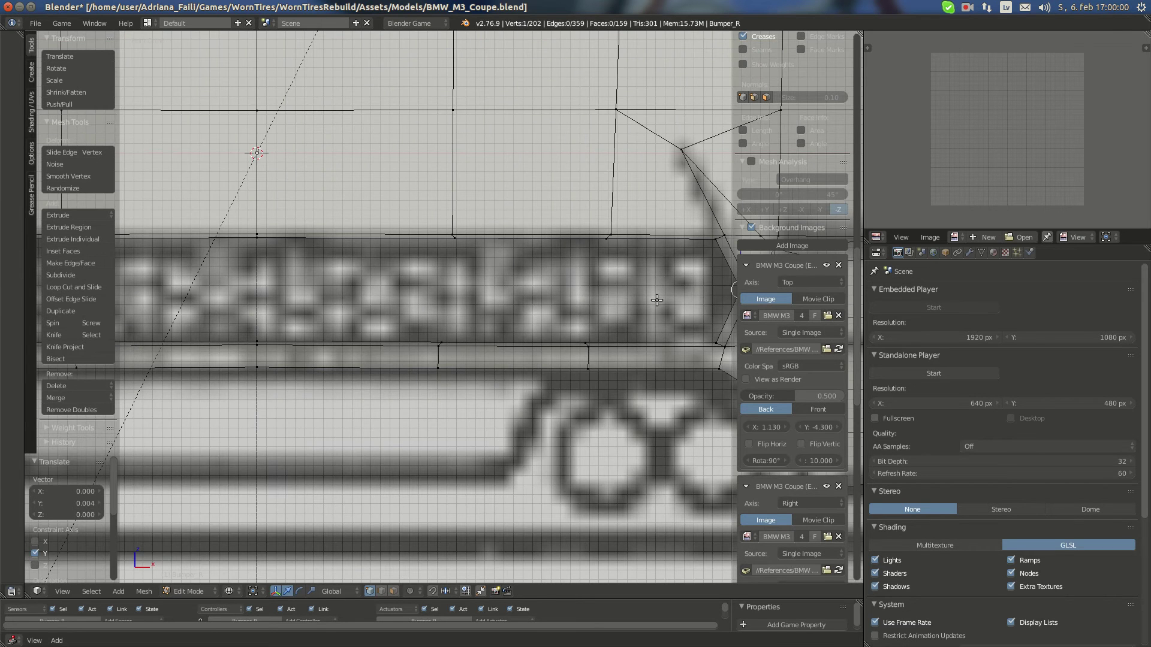
key(KP_3)
drag(441, 289, 446, 290)
scroll(393, 270, up, 3)
shift+middle_drag(366, 262, 421, 318)
scroll(421, 318, up, 3)
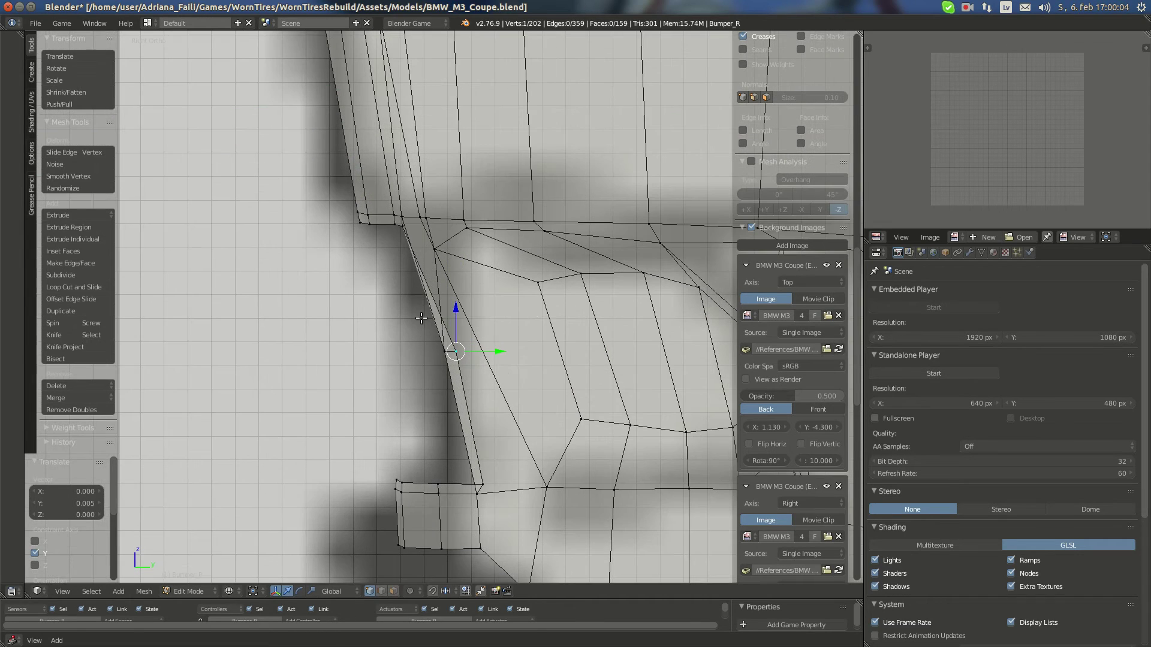
Move the upper outer corner vertex of the grille opening's inner rim by 0.004 in Y
key(KP_1)
key(KP_5)
key(KP_5)
scroll(501, 303, down, 4)
shift+middle_drag(651, 259, 541, 262)
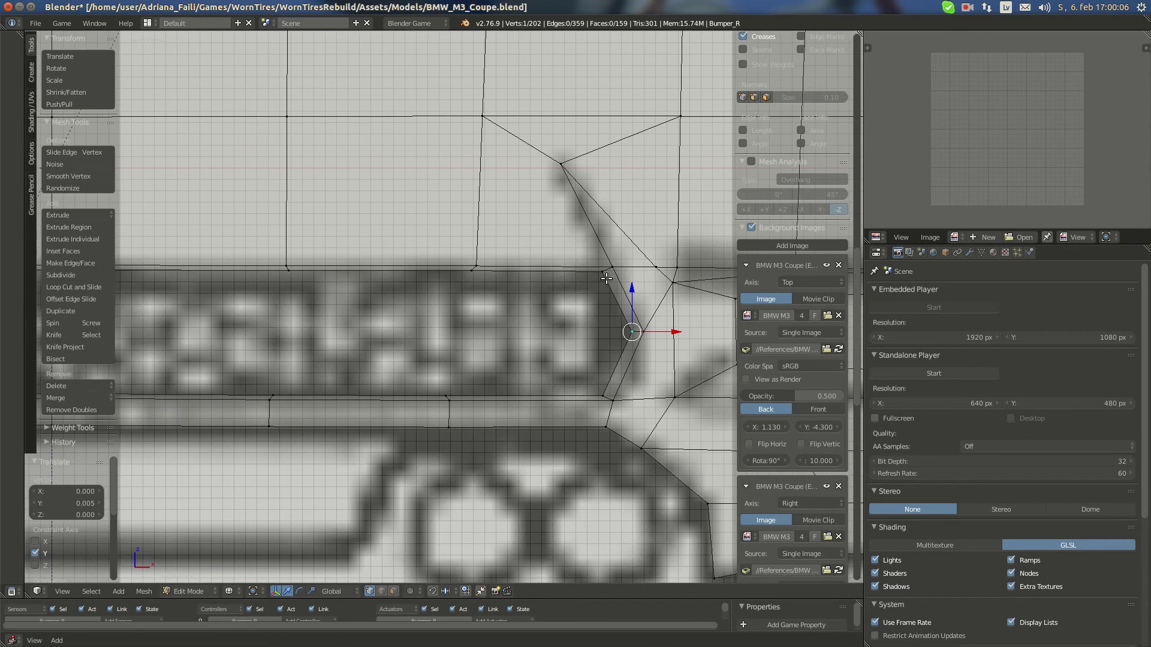
right_click(606, 279)
key(KP_3)
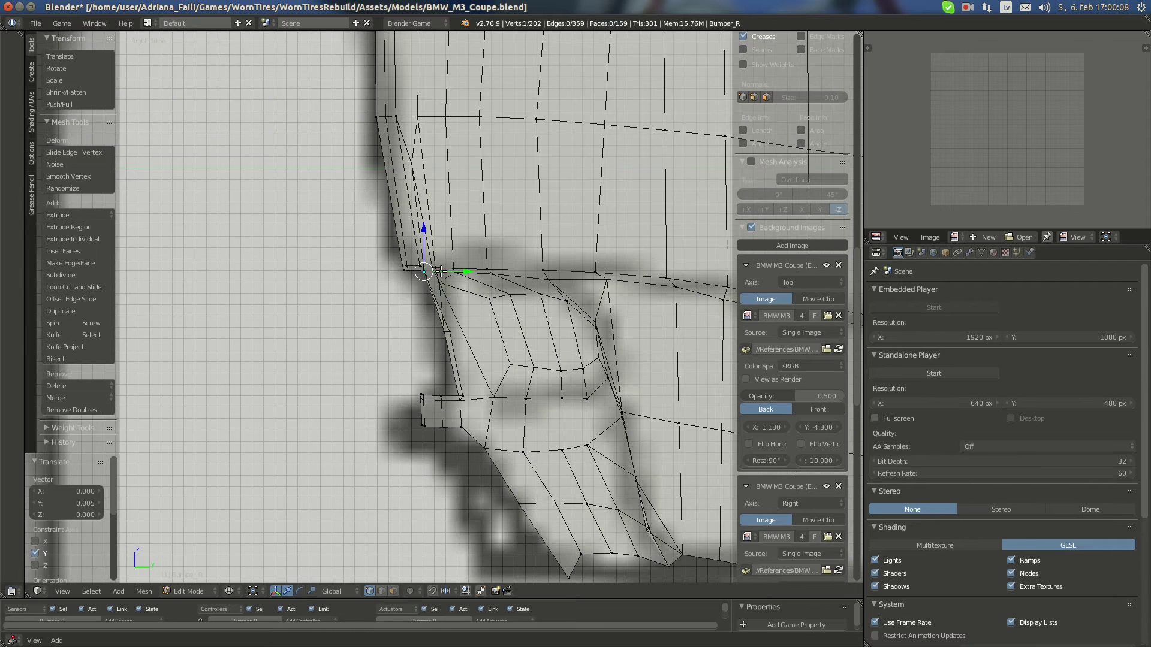
drag(440, 272, 446, 272)
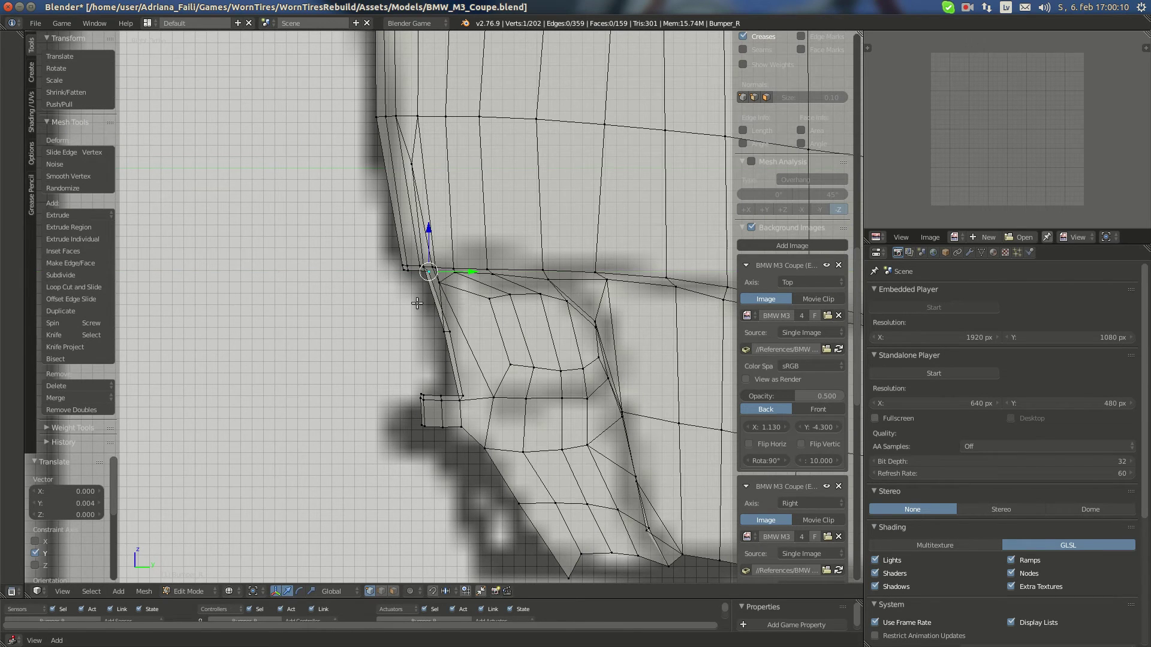
Set the inner rim's upper vertices deeper along Y in side view, finishing with a 0.008 move
scroll(417, 303, up, 2)
scroll(380, 223, up, 1)
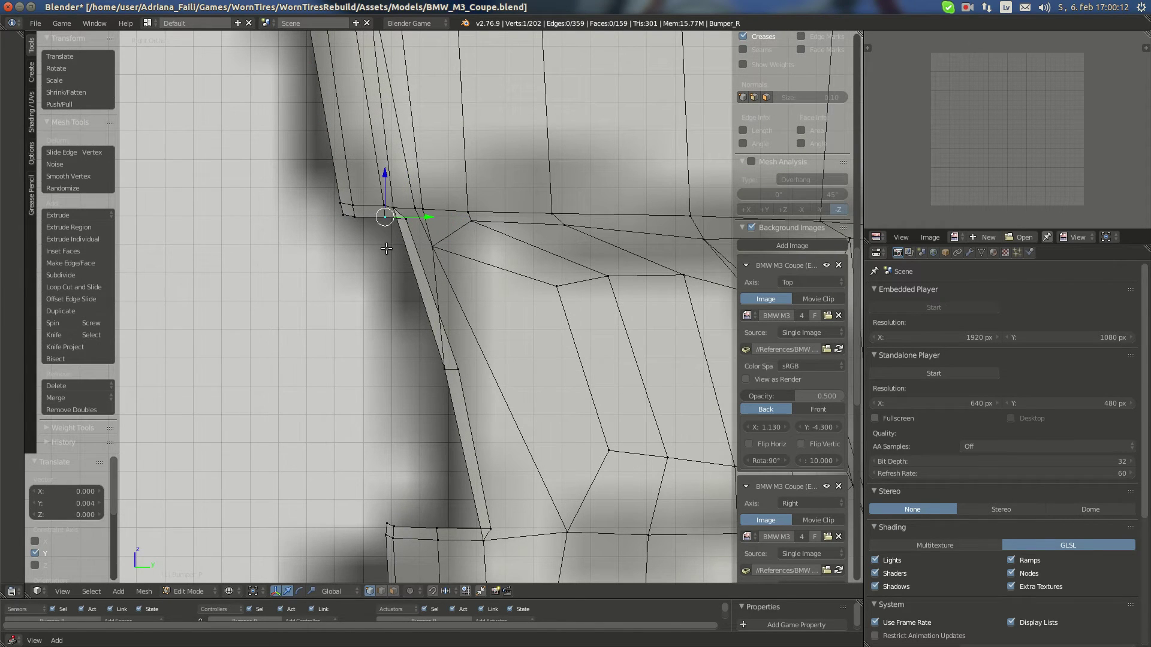
mouse_move(410, 215)
mouse_down()
mouse_move(421, 215)
mouse_move(380, 216)
mouse_move(397, 215)
mouse_up()
key(g)
key(y)
click(383, 214)
right_click(344, 215)
right_click(412, 220)
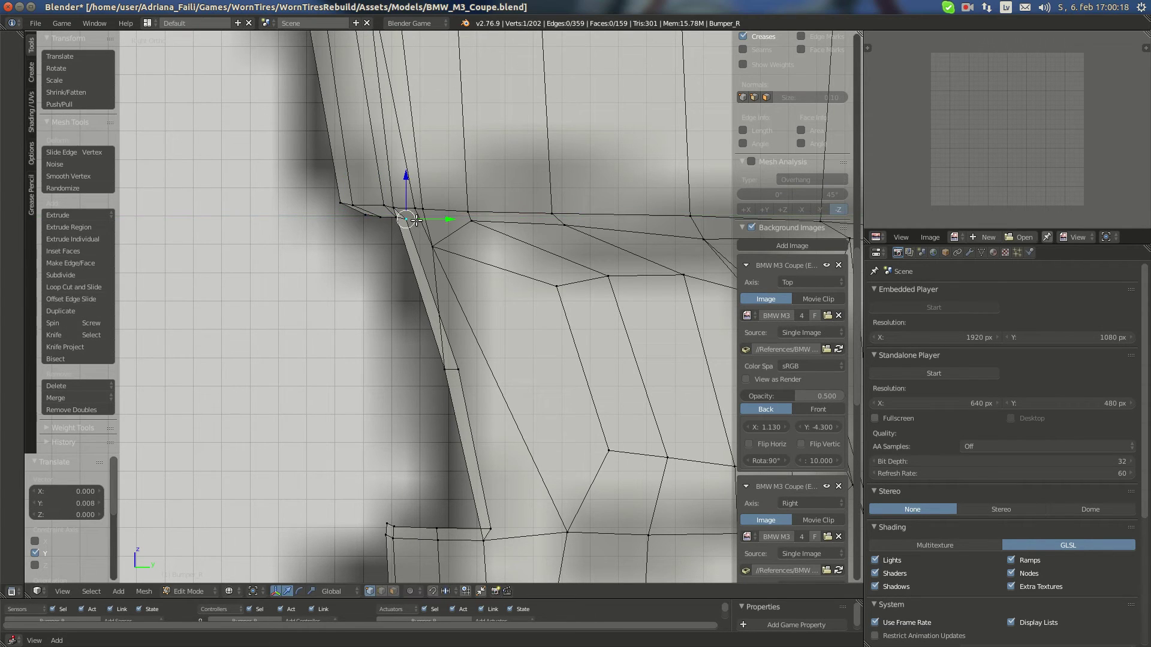
Fine-tune the depth of the inner rim's upper corner and centre vertices with moves of 0.003 in Y
key(g)
key(y)
click(401, 215)
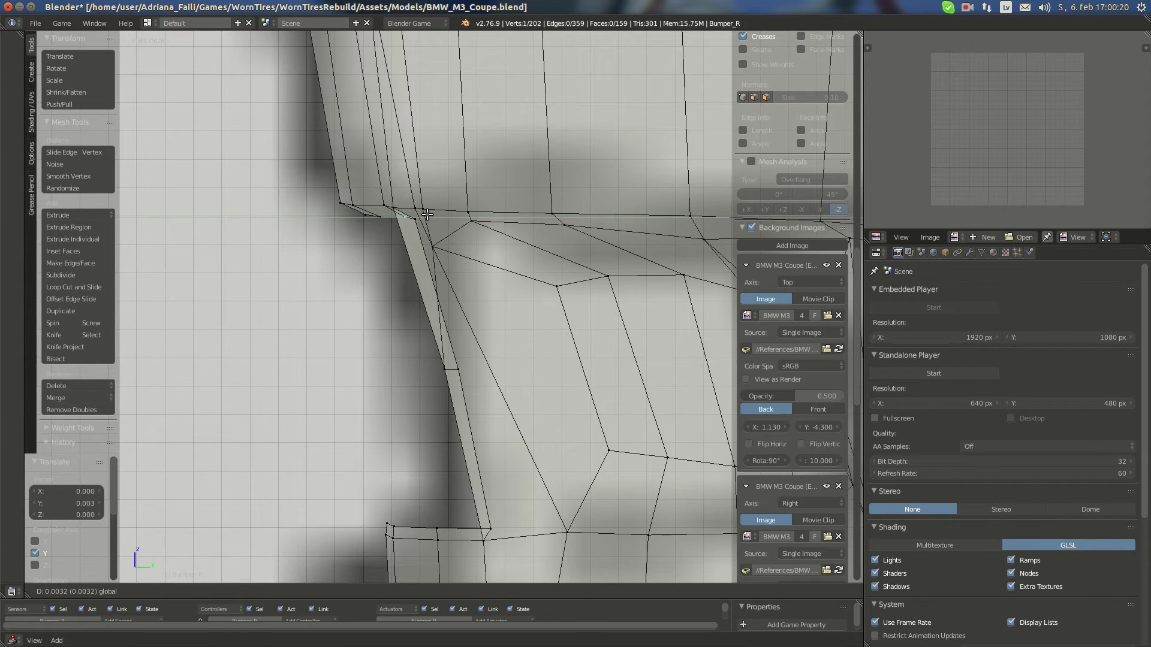
key(g)
key(y)
click(366, 216)
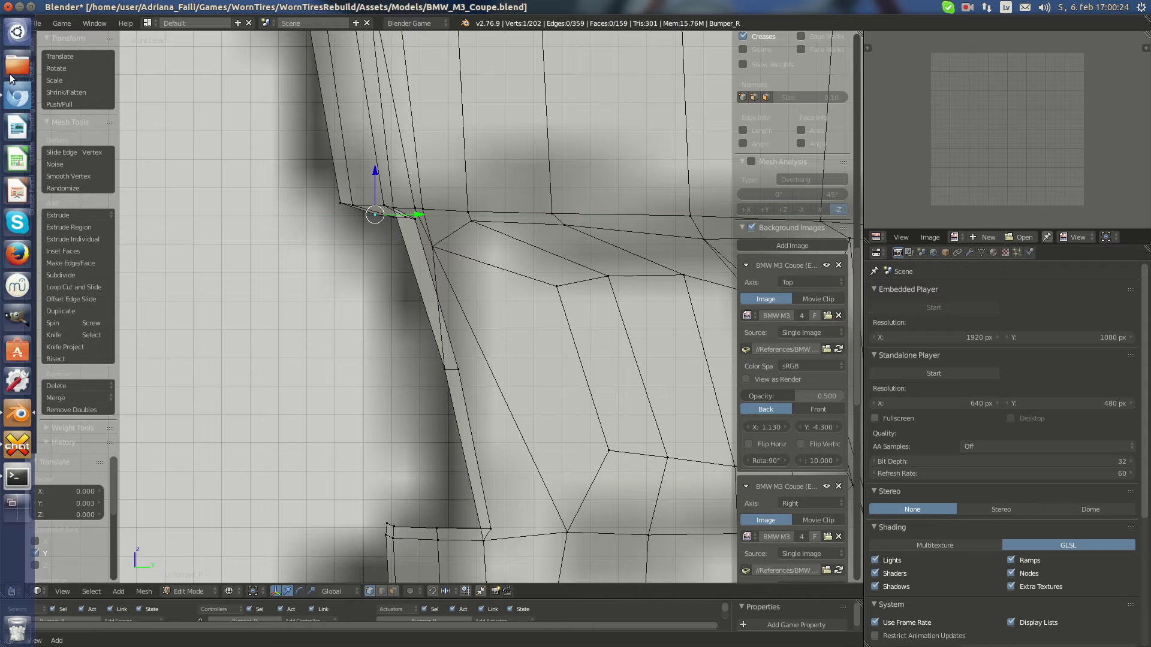
Check the rear photo in Chromium, return to Blender, and push the inner rim's lower vertices deeper along Y, the centre one by 0.014
click(17, 97)
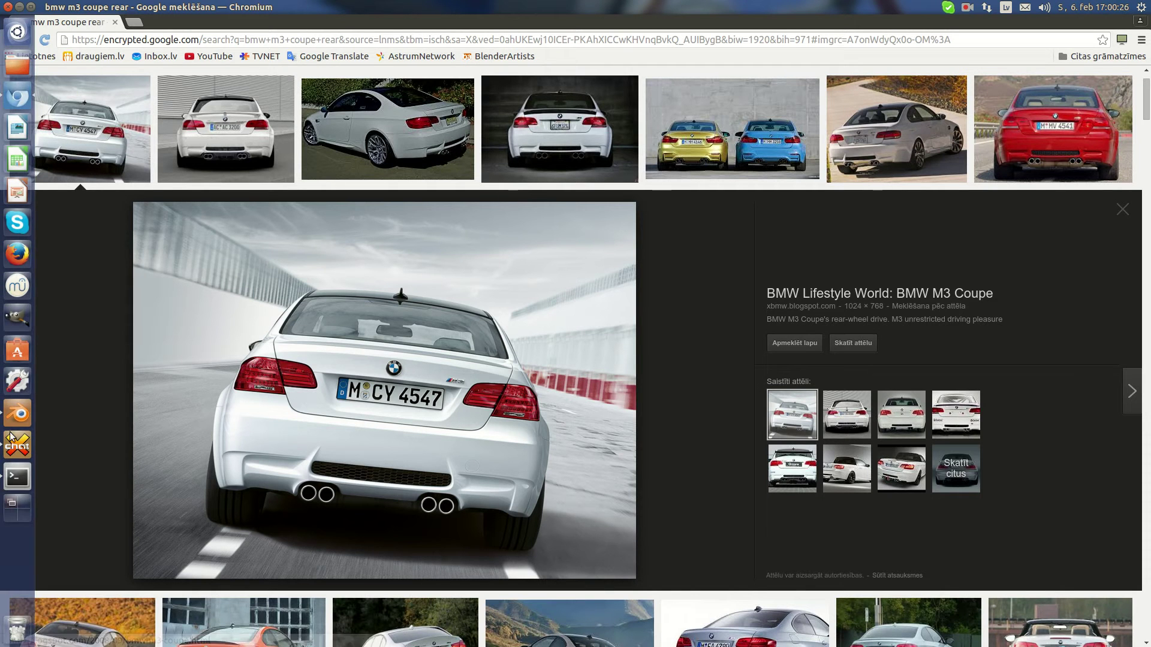
click(6, 411)
shift+middle_drag(491, 541, 445, 418)
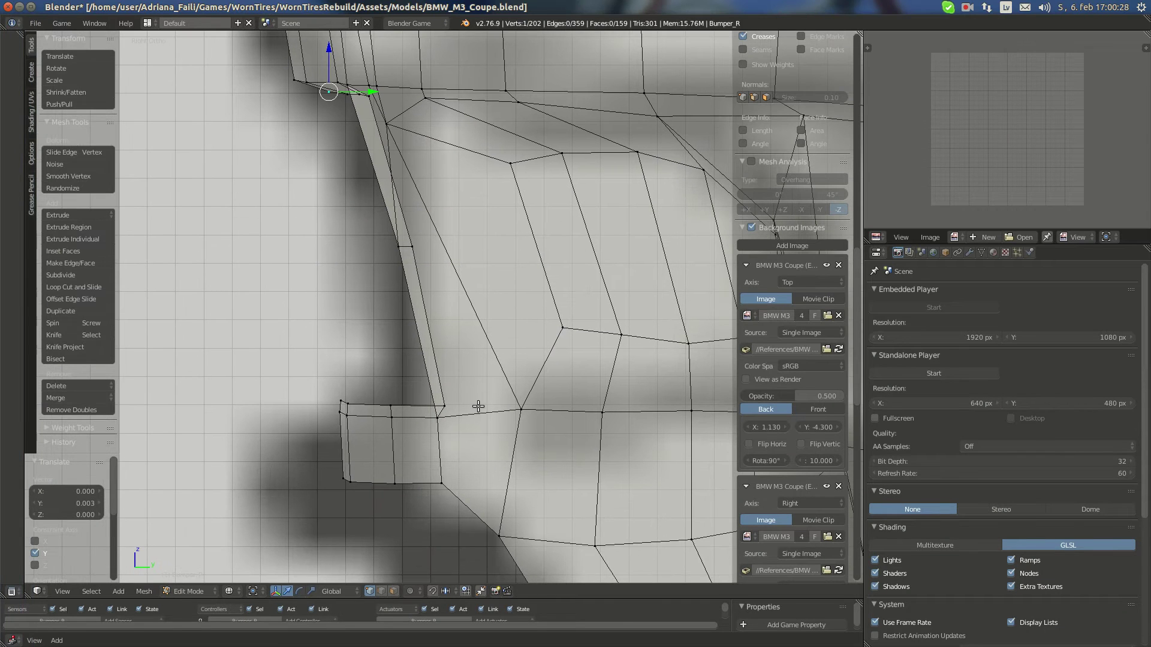
right_click(446, 406)
drag(479, 407, 507, 404)
right_click(393, 405)
drag(415, 404, 446, 404)
right_click(362, 403)
drag(374, 403, 419, 401)
right_click(351, 401)
Readjust the depth of the inner rim's lower corner and middle vertices along Y in side view
right_click(506, 420)
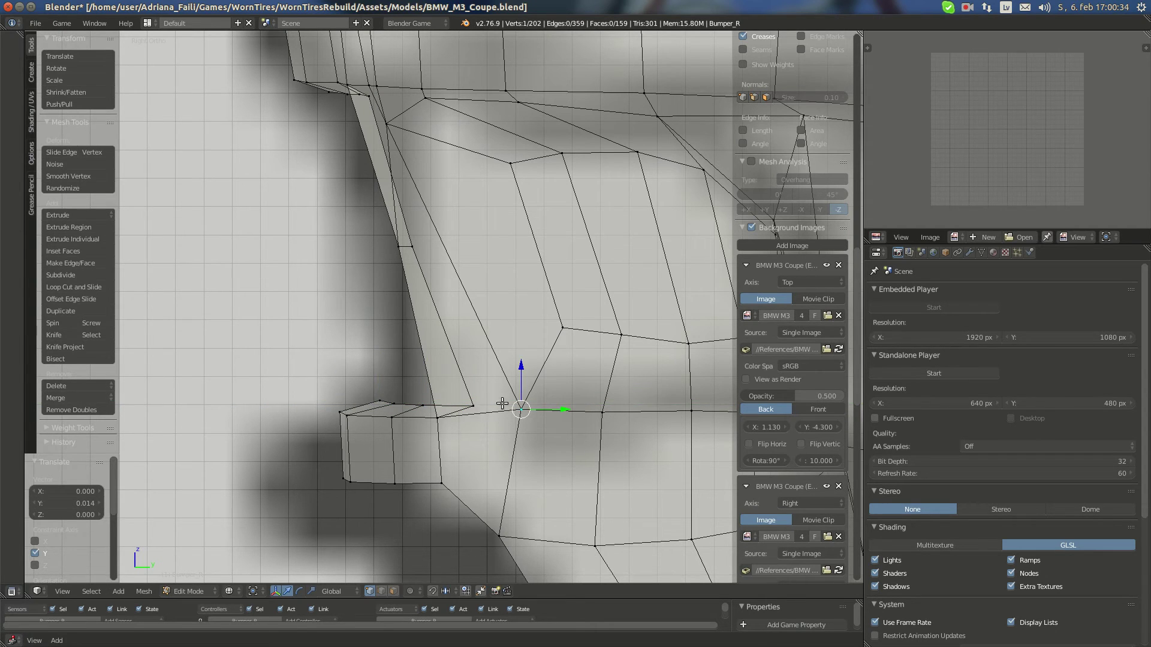
drag(502, 403, 484, 404)
drag(368, 399, 416, 407)
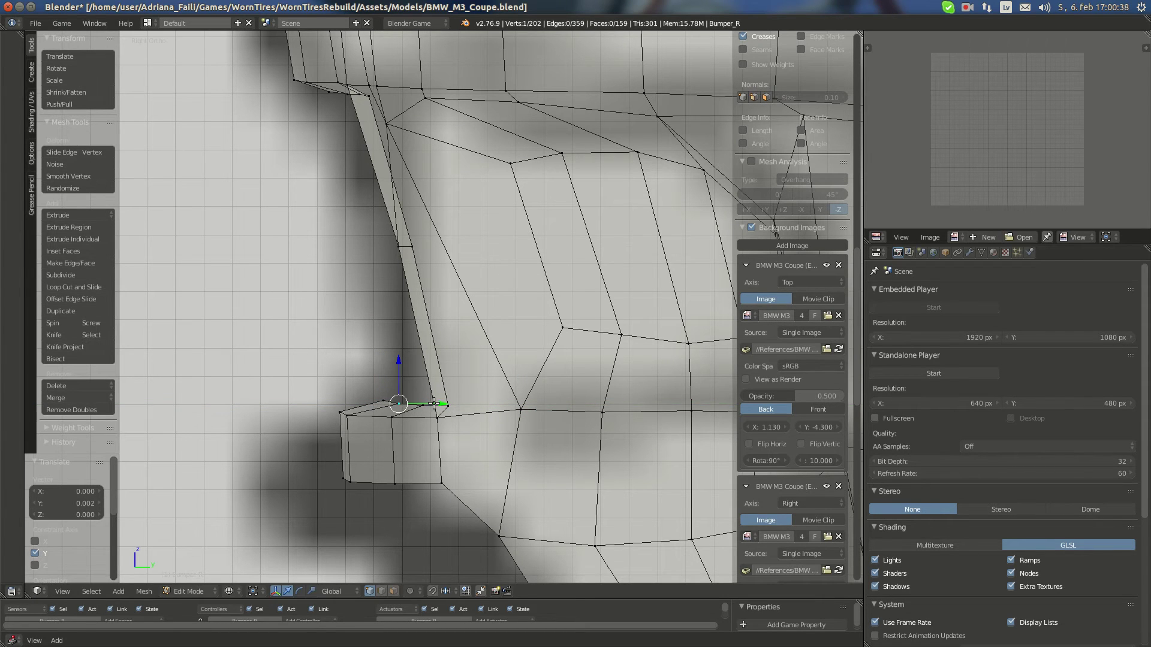
right_drag(427, 405, 430, 405)
Recheck the rear photo in Chromium and, back in Blender, extrude the three lip vertices below the grille by -0.045 in X and -0.039 in Z
key(KP_1)
scroll(467, 336, down, 4)
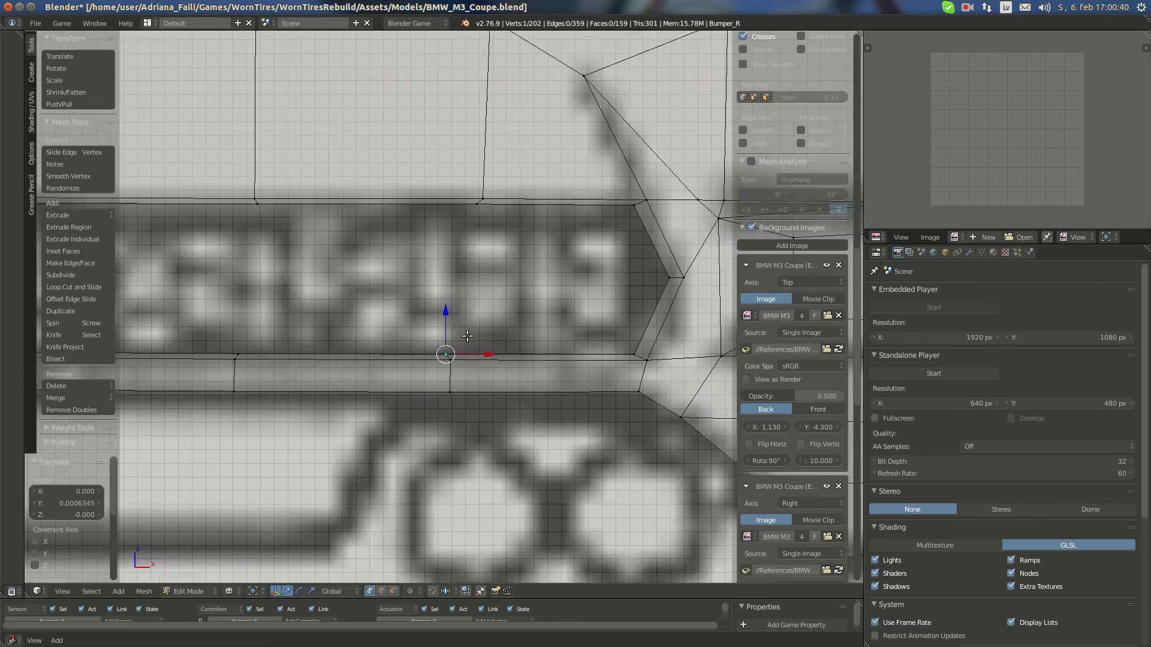
scroll(468, 336, down, 6)
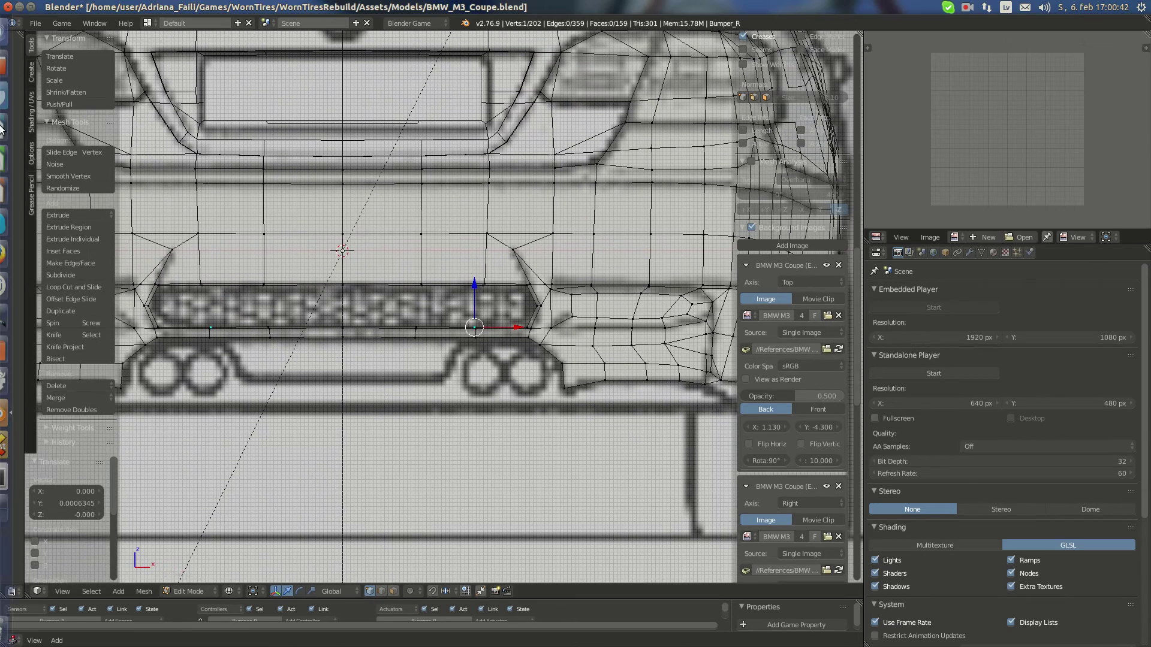
click(16, 98)
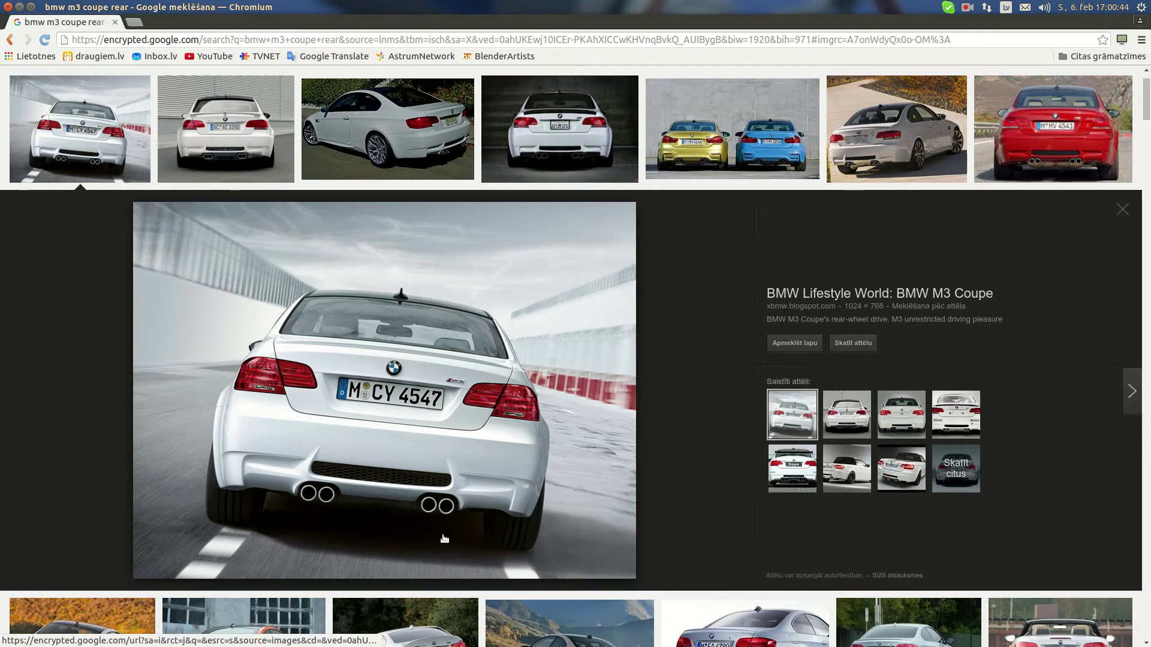
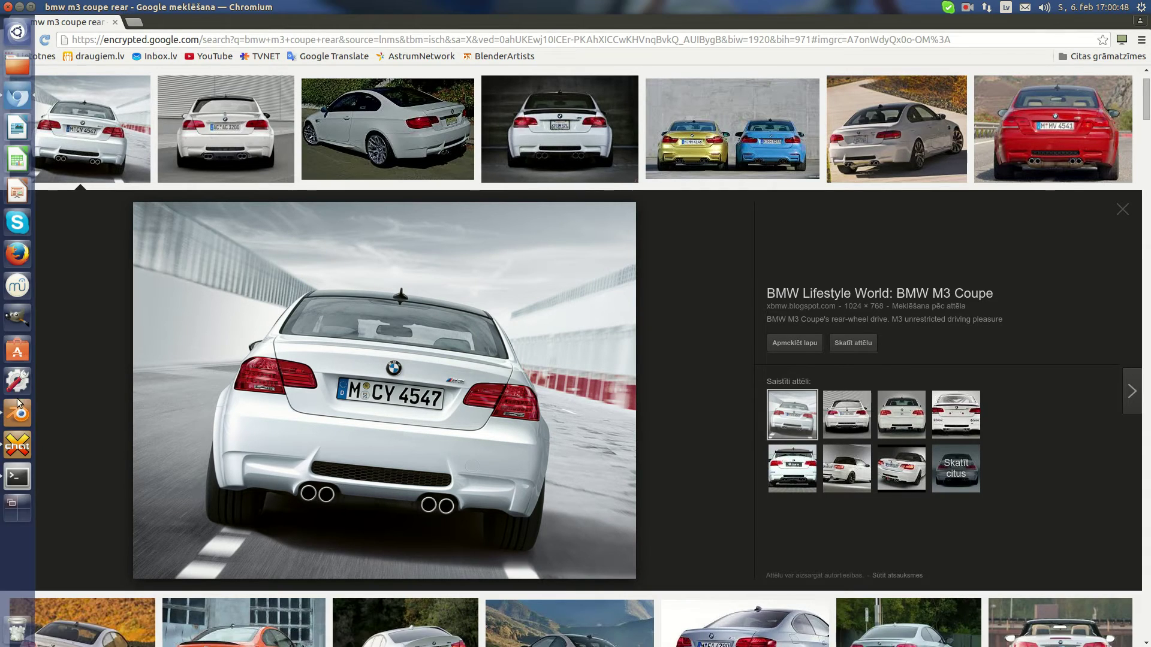
click(23, 408)
shift+middle_drag(400, 362, 466, 342)
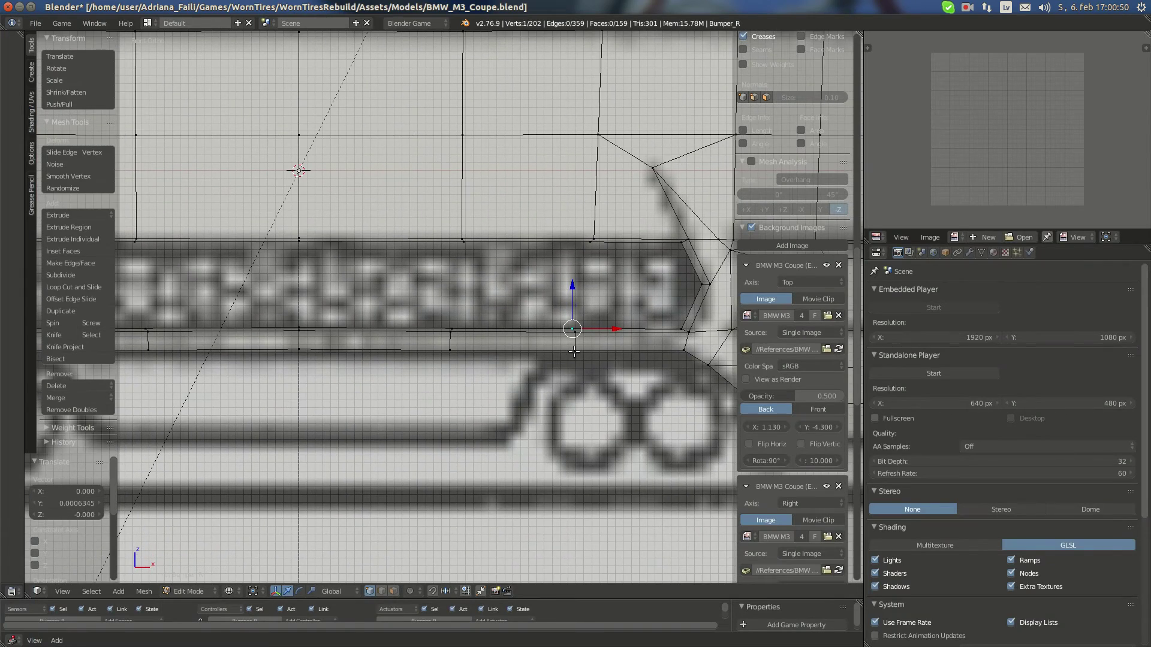
right_click(574, 351)
shift+right_click(451, 352)
shift+right_click(298, 349)
key(e)
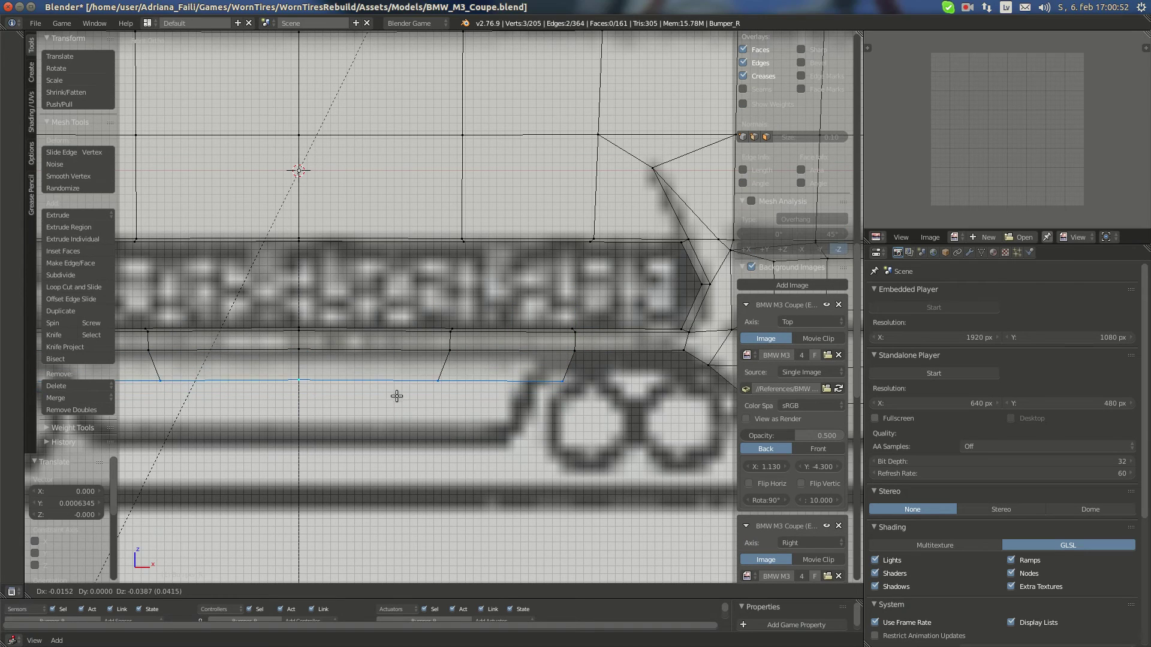
click(364, 404)
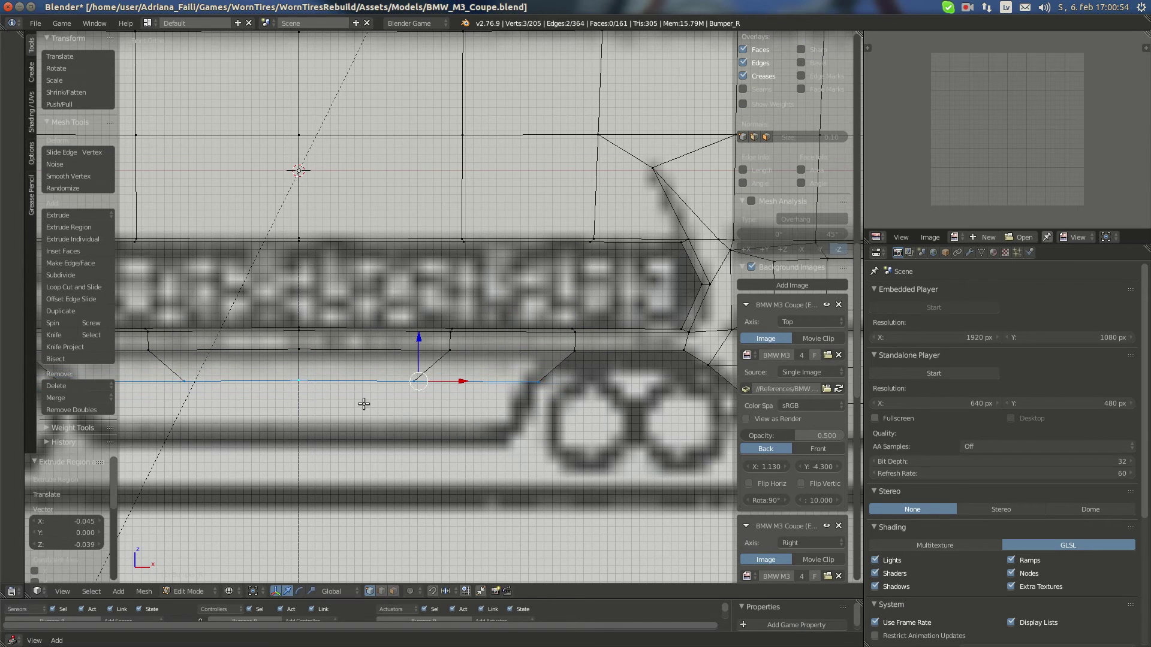
Move the centre vertex of the extruded edge below the grille by -0.002 in Z
shift+middle_drag(364, 404, 538, 367)
right_click(472, 347)
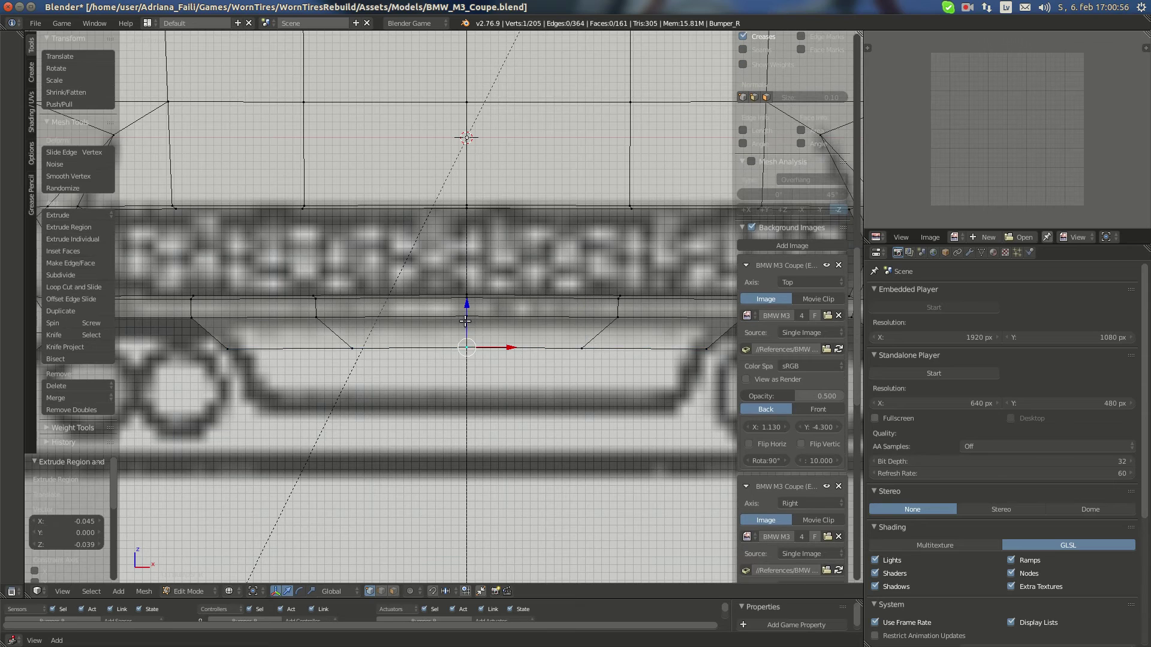
drag(465, 322, 465, 334)
Adjust the depth of the extruded edge's vertices along Y in side view, finishing with a -0.006 move
key(KP_3)
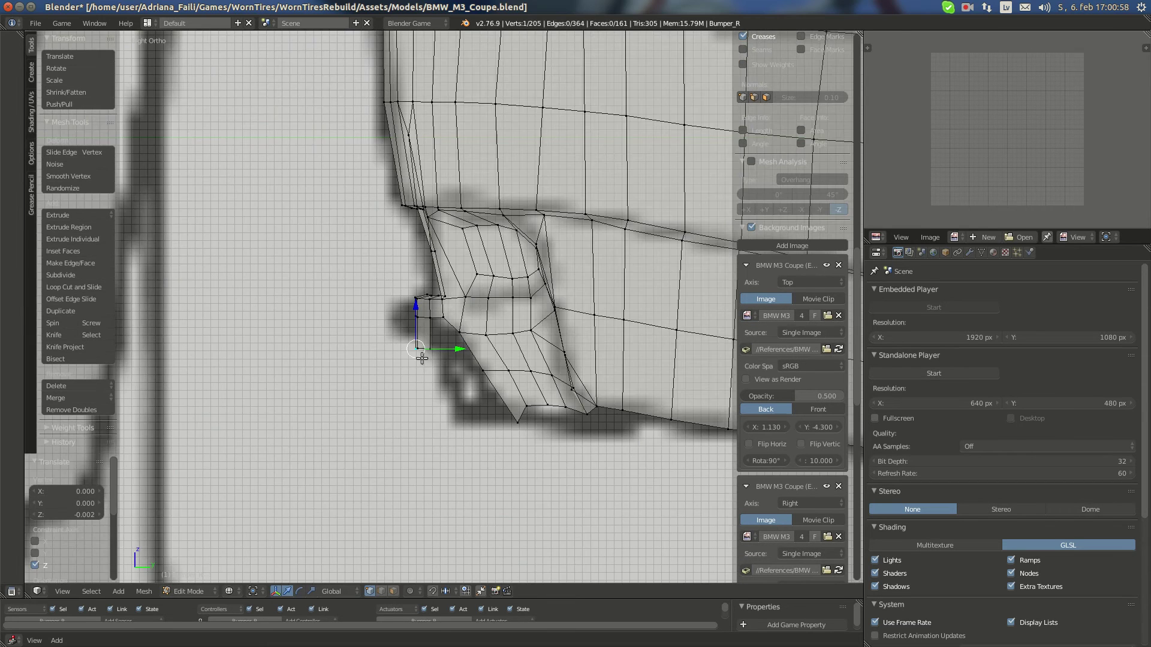
scroll(424, 360, up, 4)
right_click(452, 392)
mouse_move(452, 393)
mouse_down()
mouse_move(522, 390)
mouse_move(422, 394)
mouse_move(455, 392)
mouse_up()
right_click(393, 394)
right_click(389, 394)
Extrude the three vertices of the new lower edge by -0.038 in X and -0.072 in Z
key(KP_1)
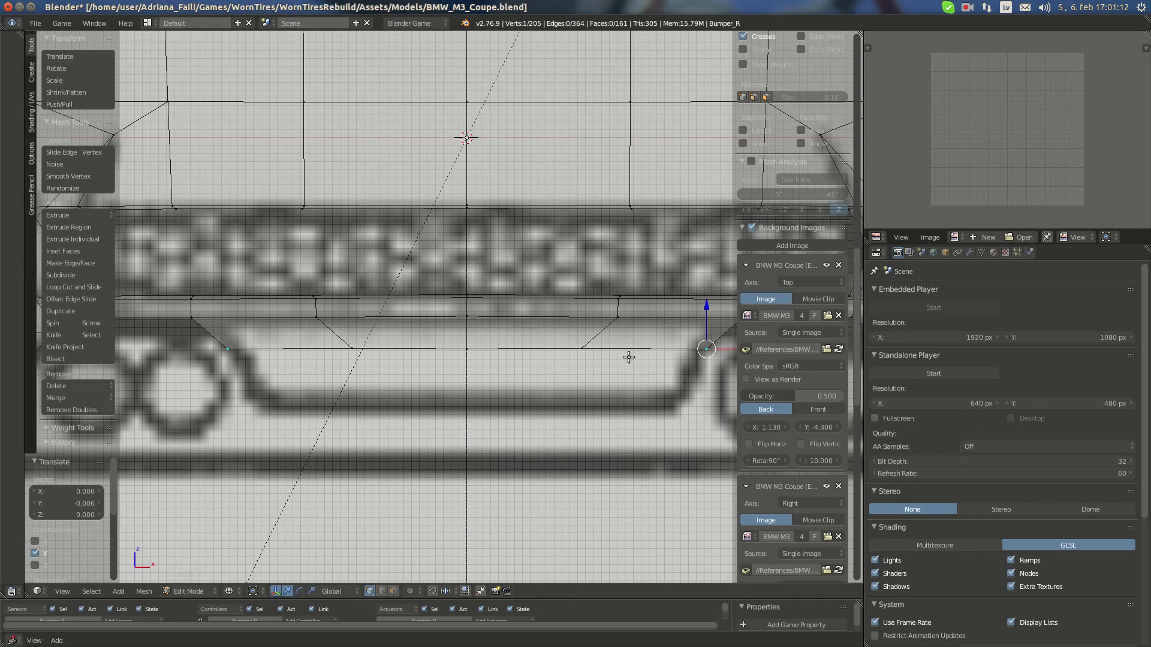
shift+right_click(586, 348)
shift+right_click(466, 348)
key(r)
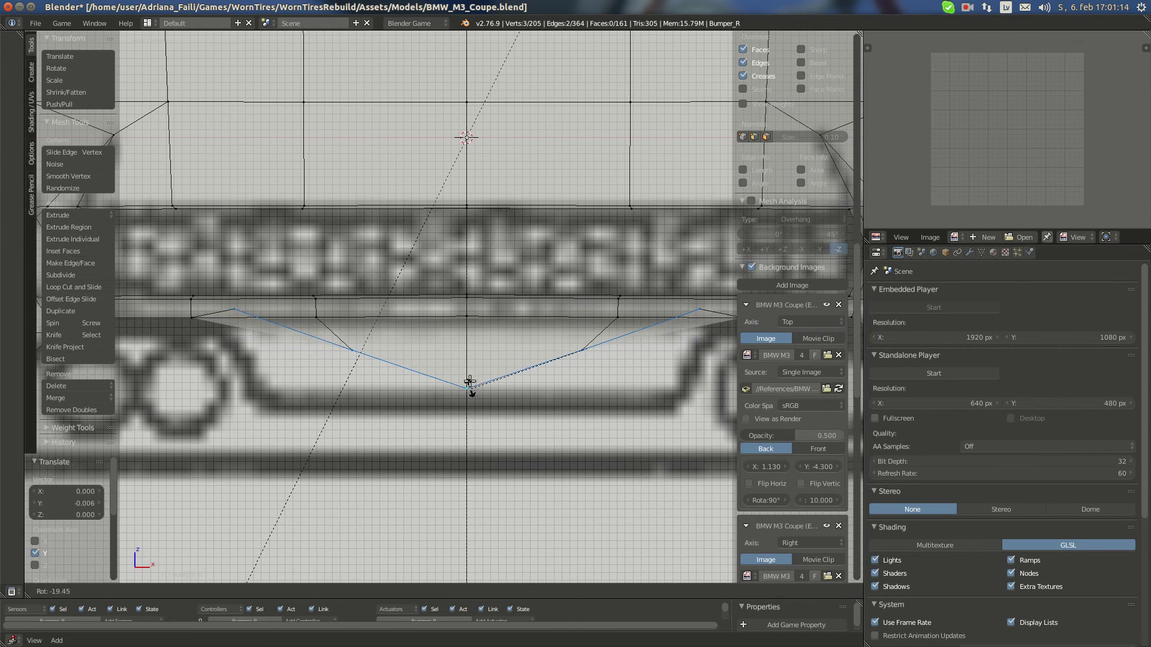
key(Escape)
key(e)
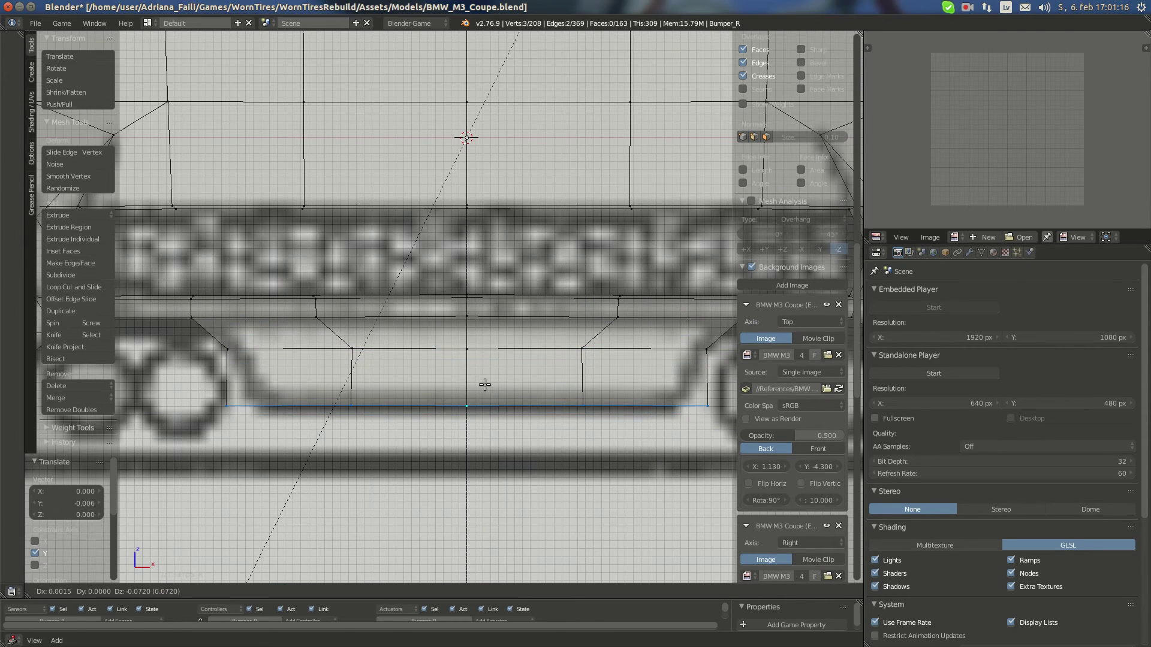
click(461, 384)
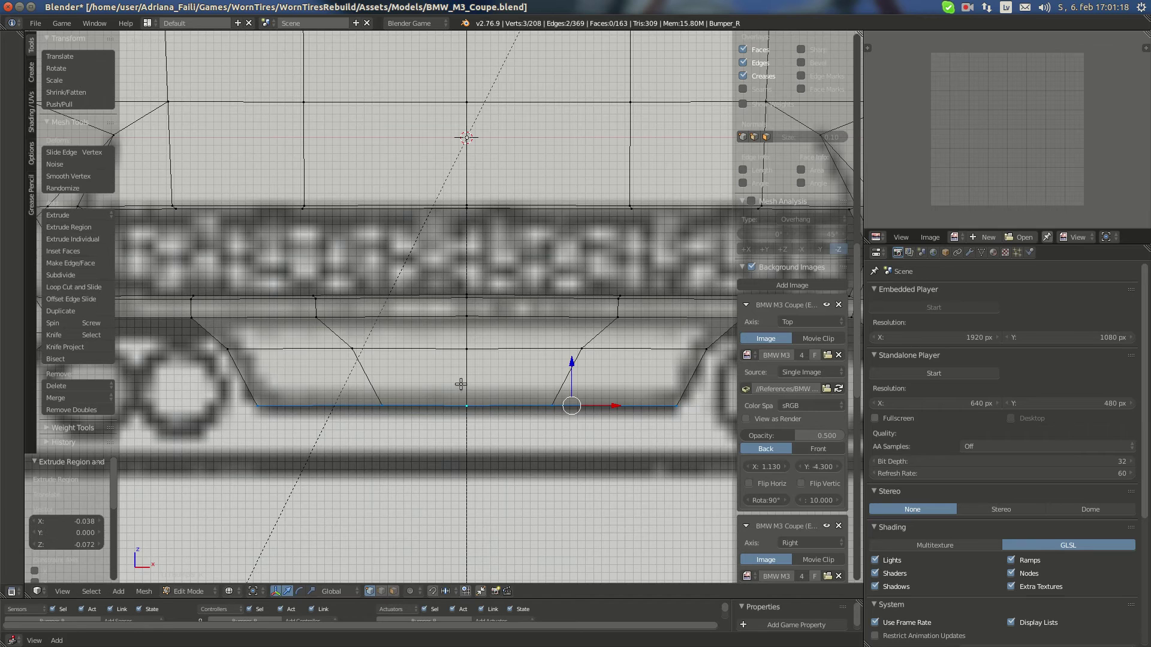
Move the intermediate vertex on the upper row of the extruded panel by 0.023 in X and -0.002 in Z
right_click(594, 360)
key(g)
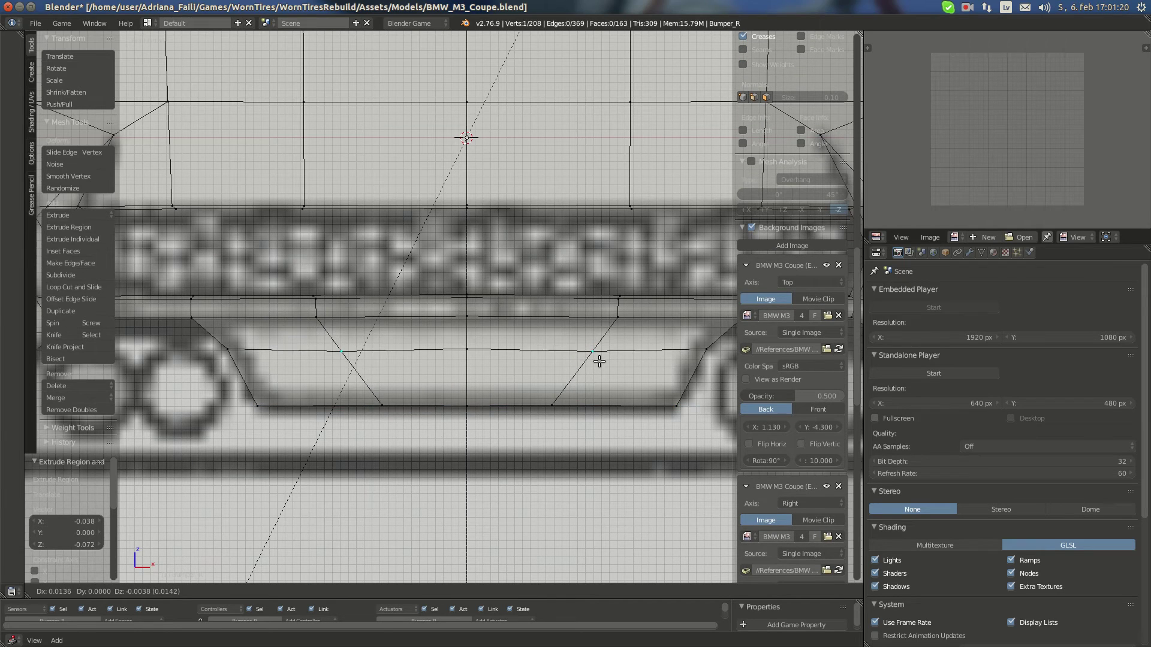
click(605, 359)
Adjust the bottom edge vertices' depth in side view and raise the outer corner vertex by 0.002 in Z
right_click(574, 408)
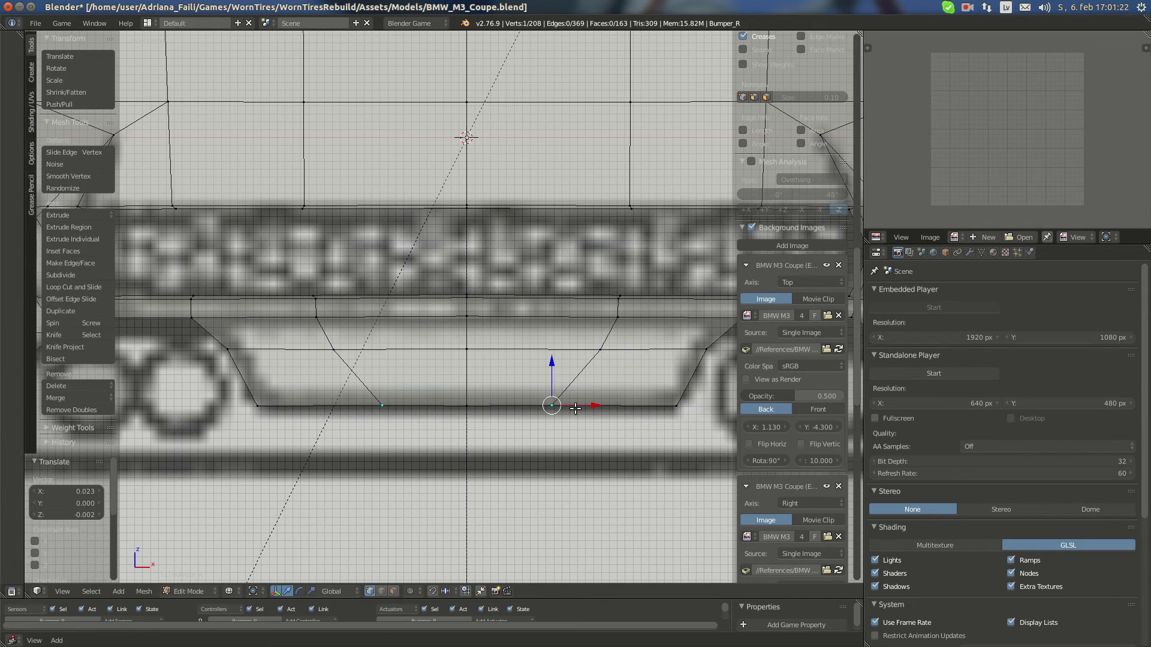
key(KP_3)
scroll(474, 450, up, 4)
right_click(444, 509)
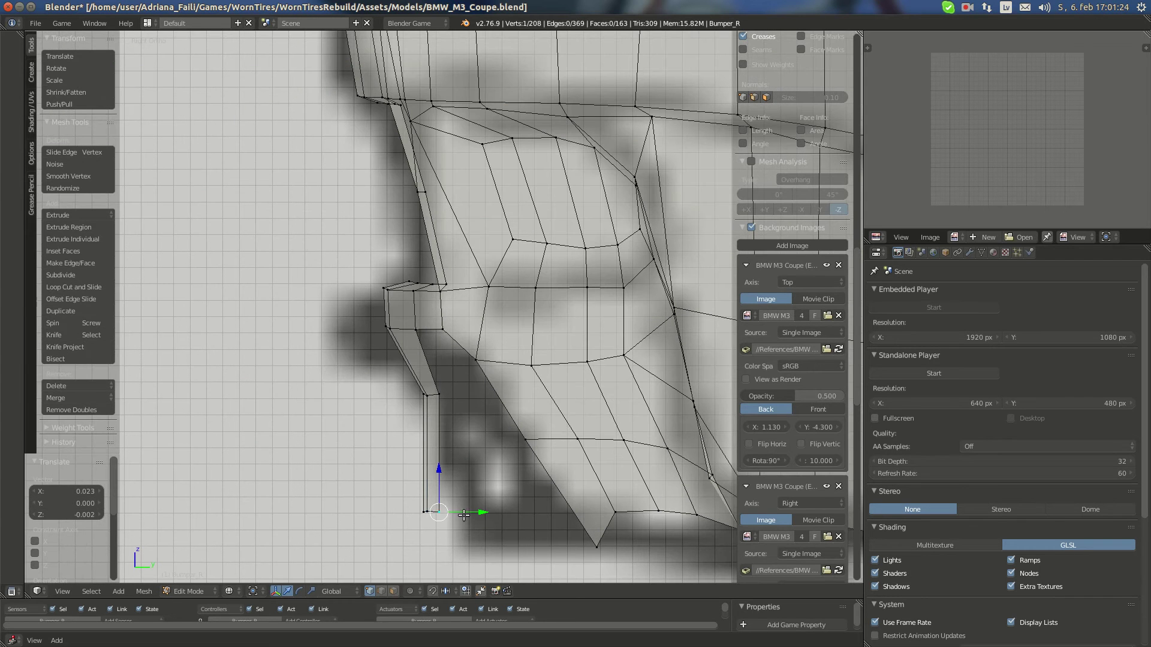
drag(473, 513, 492, 470)
right_click(436, 514)
scroll(490, 461, down, 2)
key(KP_1)
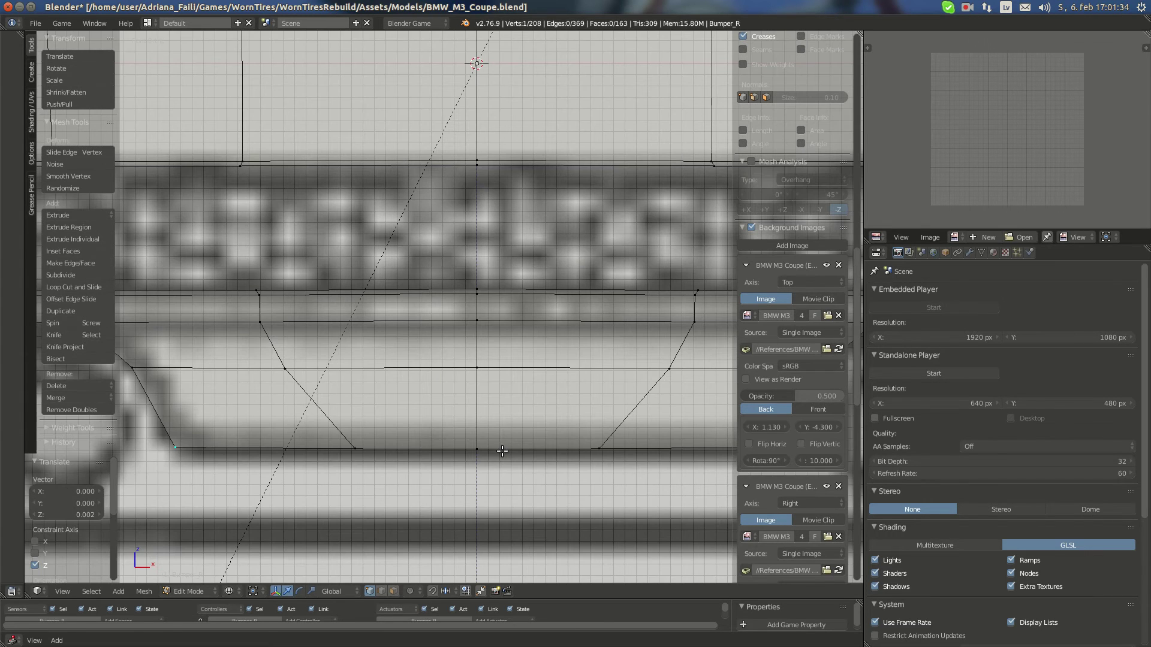
Move the panel's lower corner vertex by -0.004 in X and the intermediate vertex above it by 0.002 in X
scroll(504, 430, down, 2)
ctrl+scroll(572, 408, up, 5)
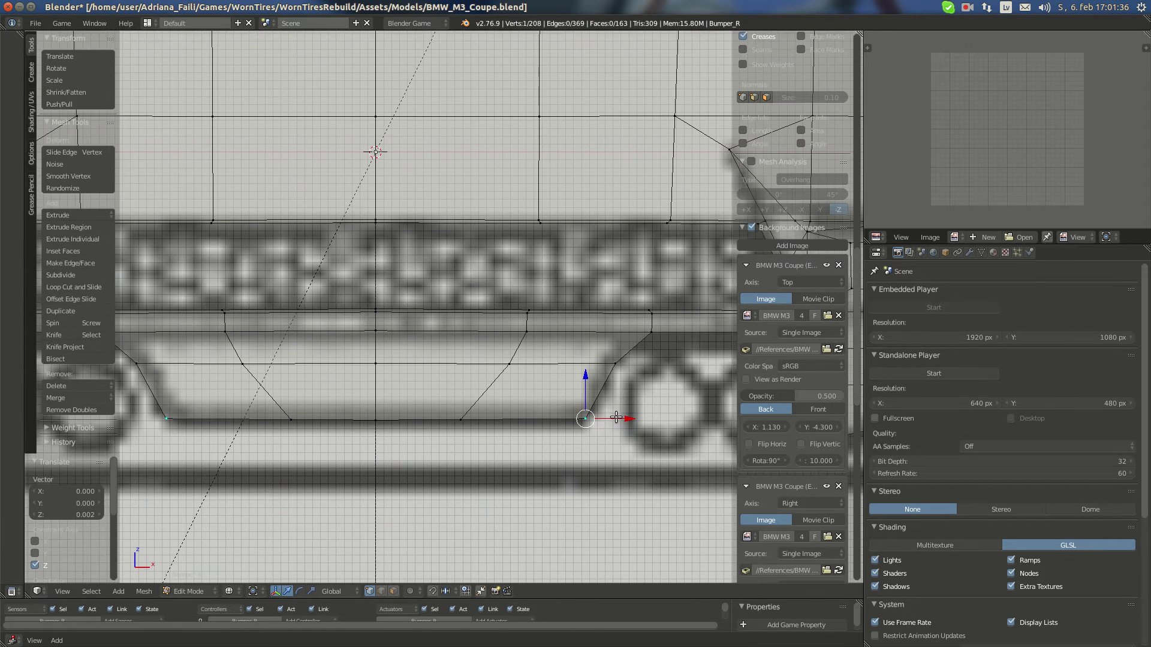
drag(613, 417, 612, 417)
scroll(564, 392, down, 1)
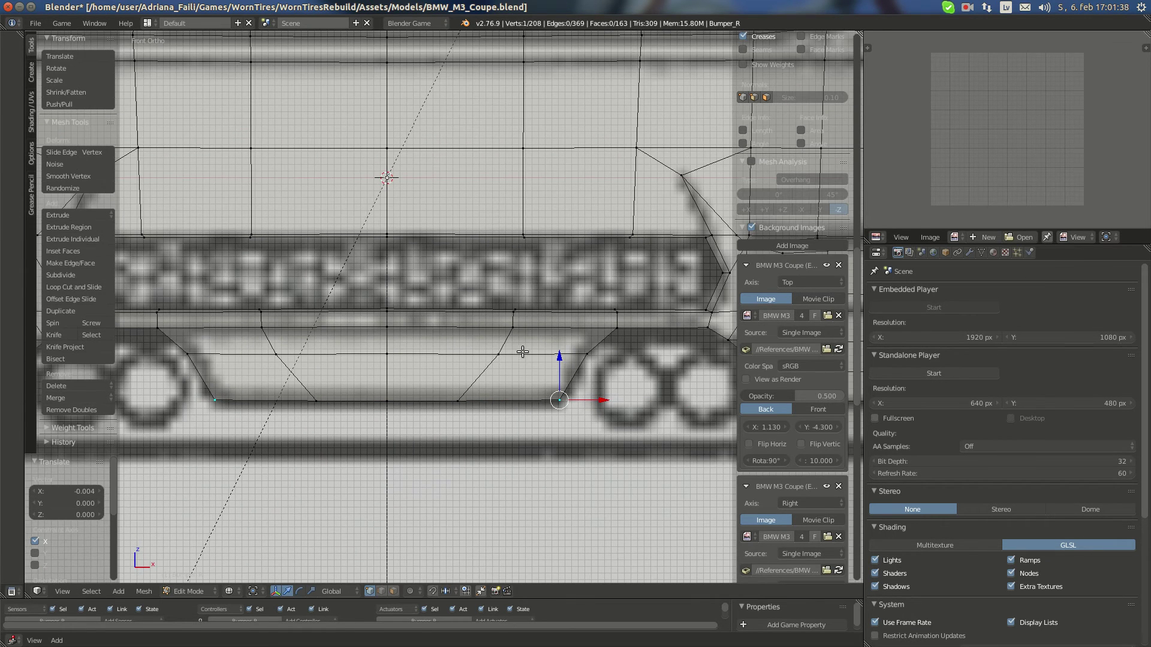
right_drag(523, 352, 520, 351)
key(x)
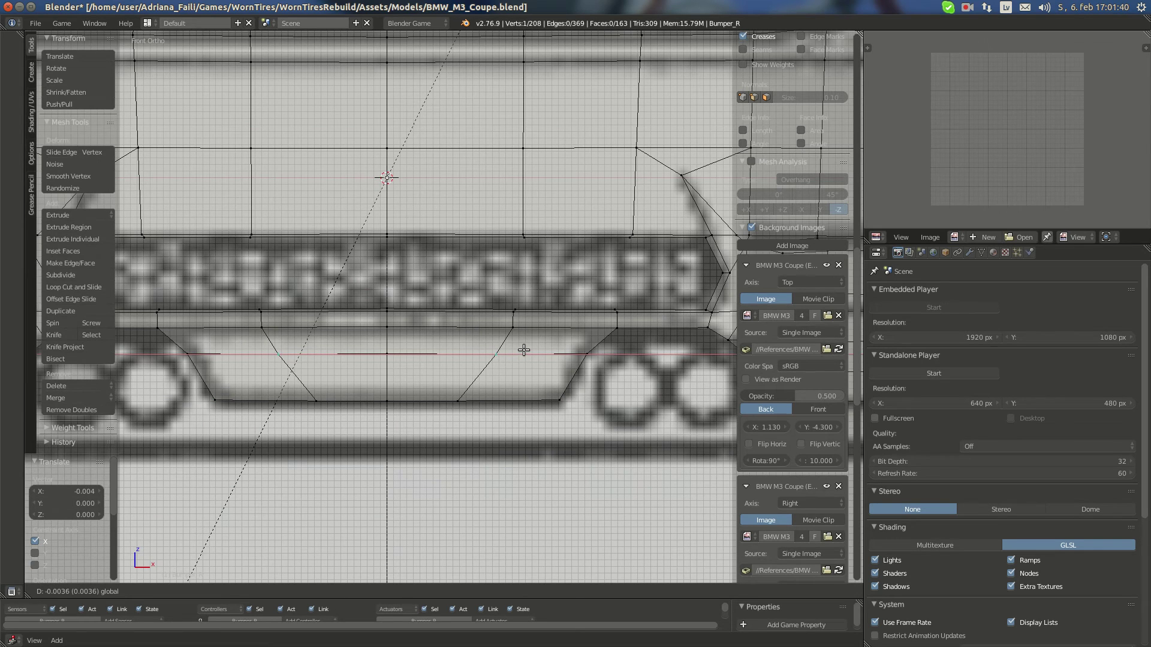
click(524, 349)
Compare the rear bumper mesh with the BMW M3 Coupe rear reference photo in the browser, returning to Blender
click(8, 102)
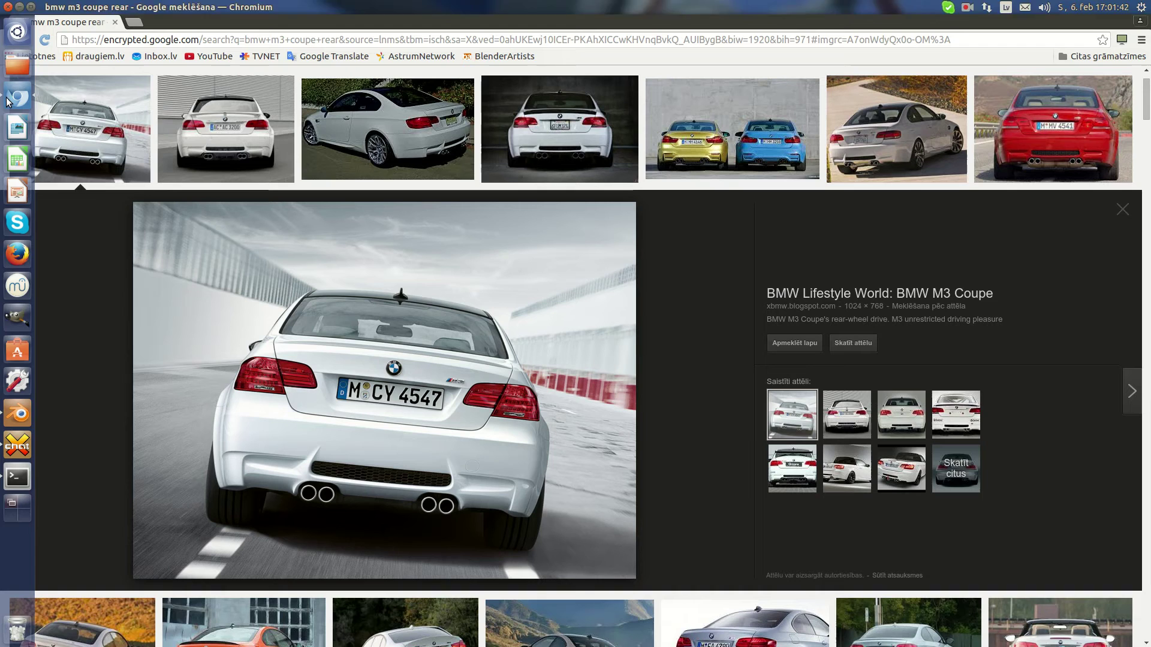
click(14, 414)
scroll(511, 295, down, 4)
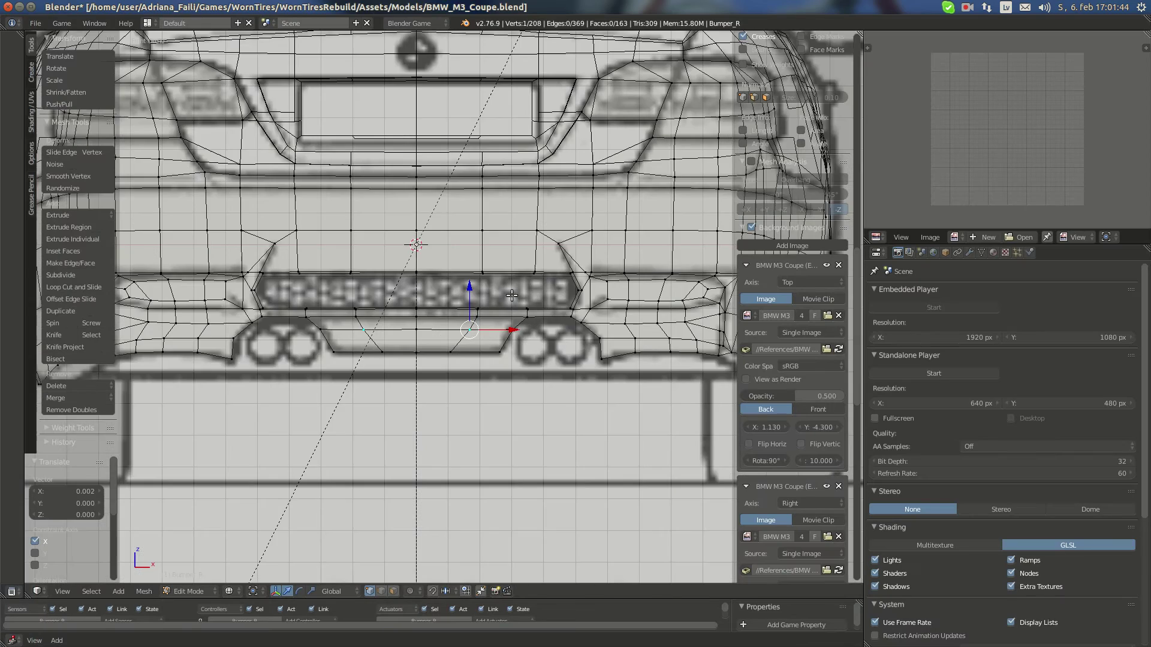
scroll(511, 302, down, 3)
mouse_move(24, 123)
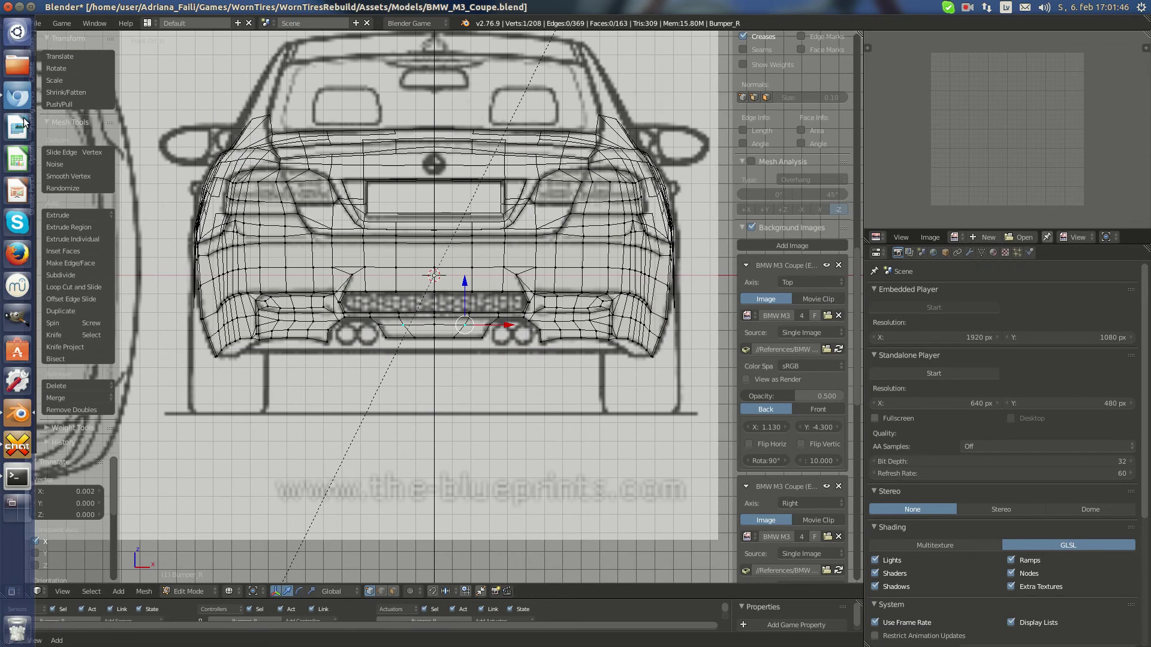
click(19, 97)
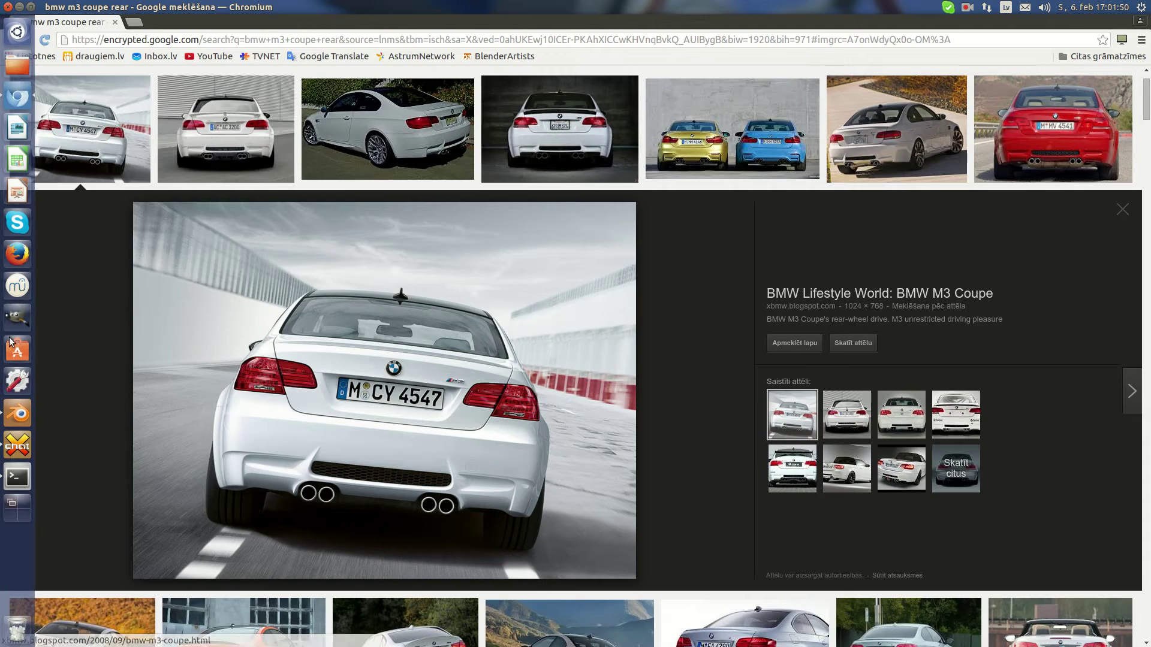
click(17, 414)
Extrude the vertex at the outer end of the bumper's lower edge by 0.057 in X and -0.032 in Z
scroll(692, 339, up, 5)
scroll(692, 339, up, 3)
shift+middle_drag(690, 339, 487, 339)
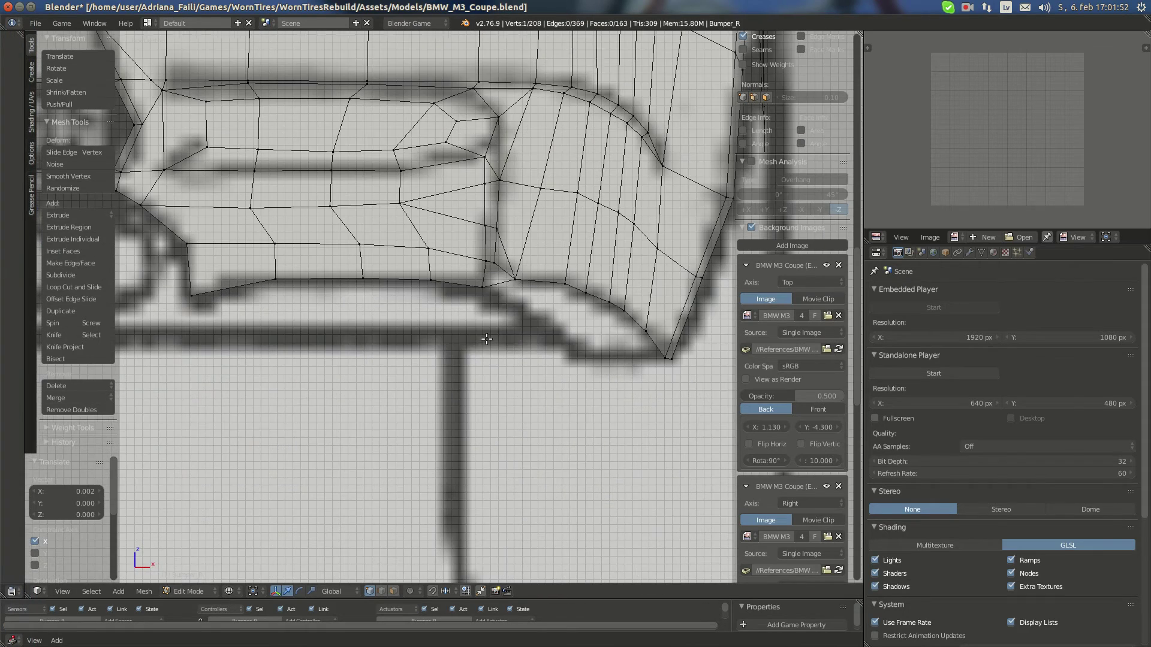
right_click(502, 307)
key(e)
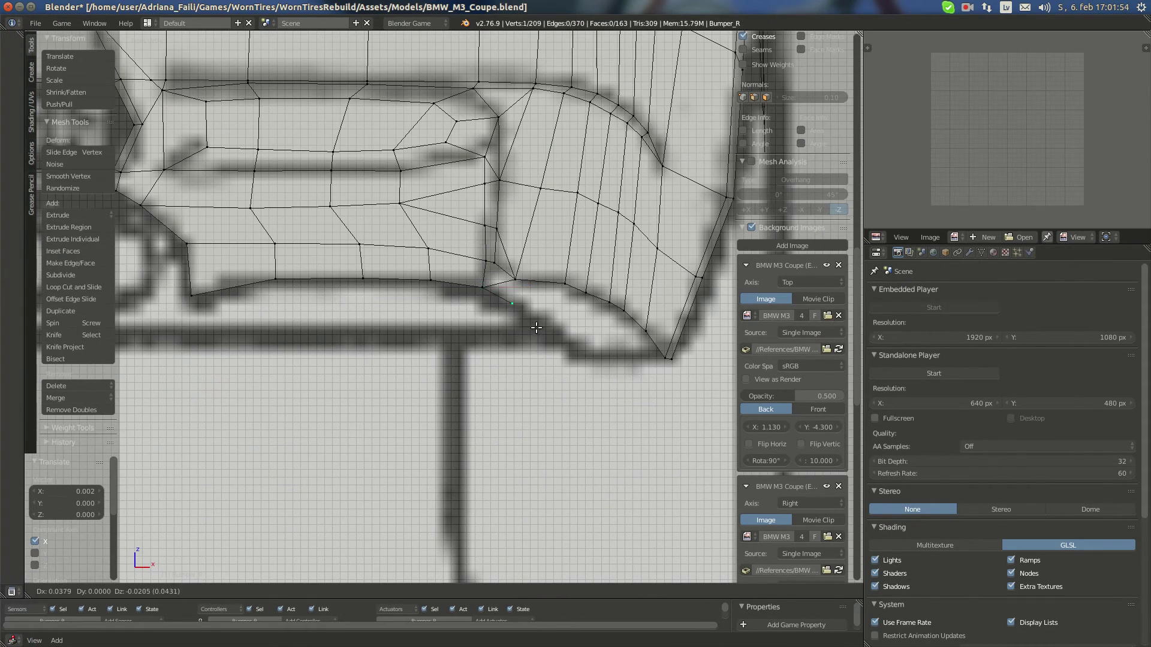
click(543, 332)
Move the extruded vertex by 0.162 along Y in side view
key(KP_3)
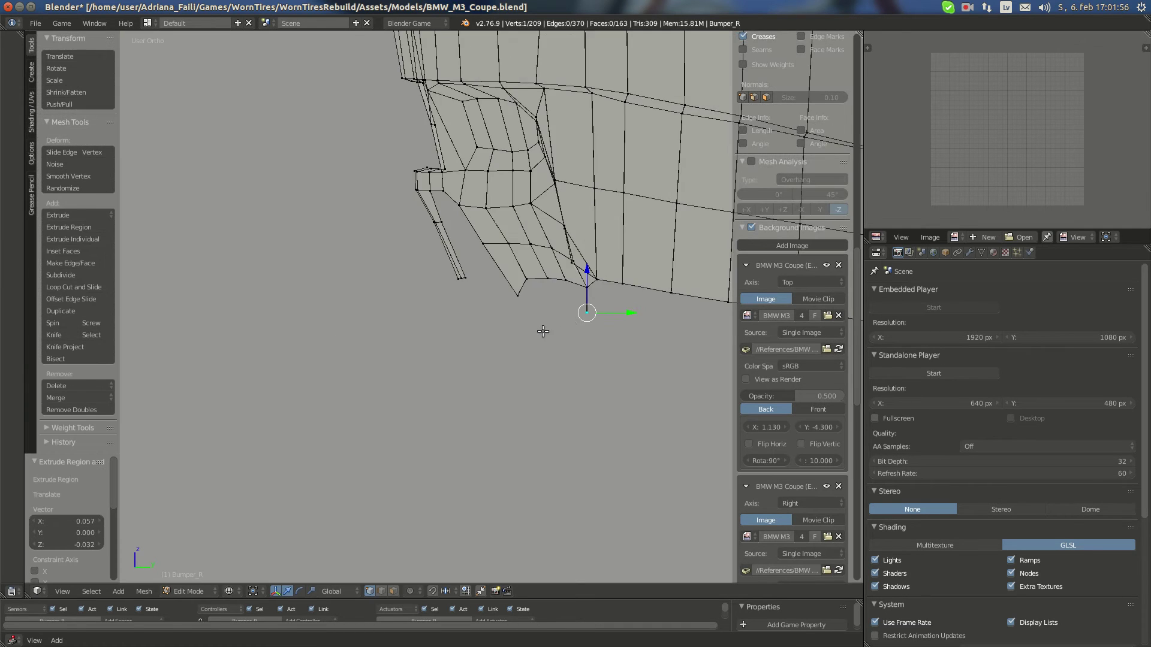
shift+middle_drag(597, 311, 447, 324)
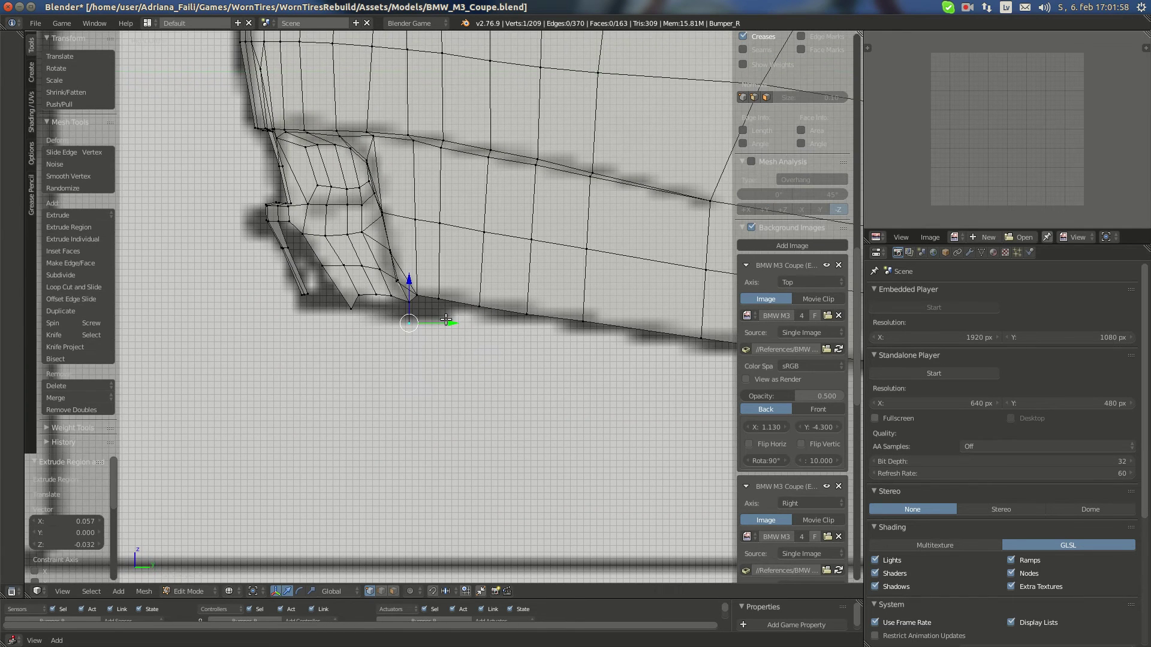
key(g)
key(y)
click(549, 304)
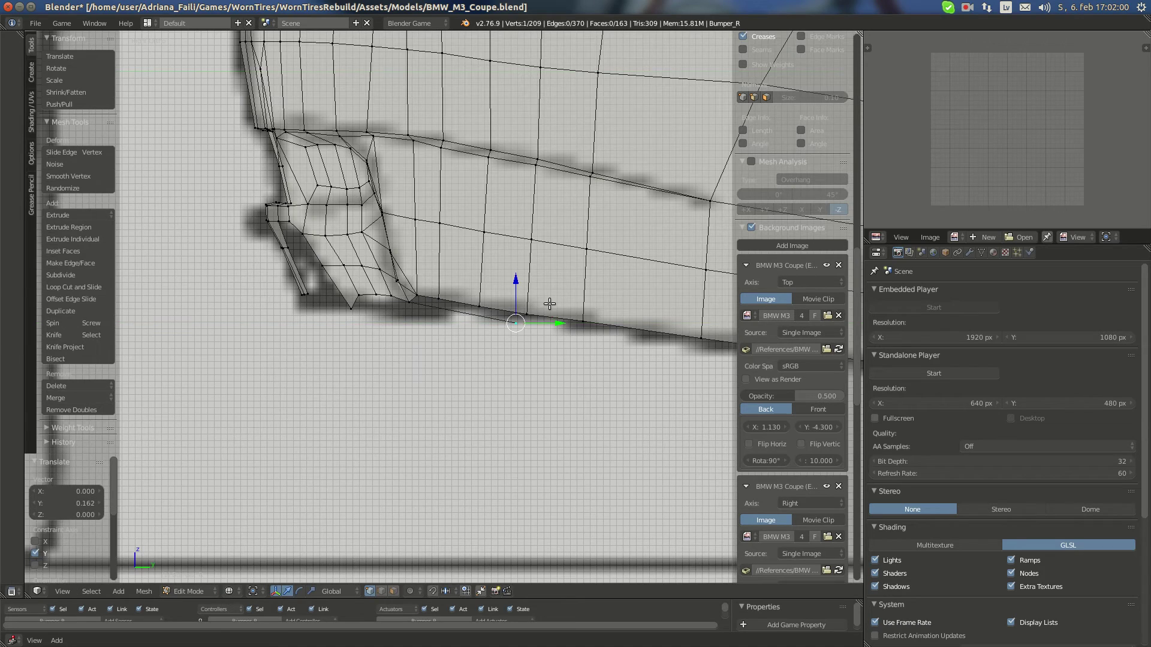
Fill a face between the extruded vertex and the three adjacent vertices of the bumper's lower edge
key(KP_1)
shift+right_click(508, 295)
shift+right_click(483, 301)
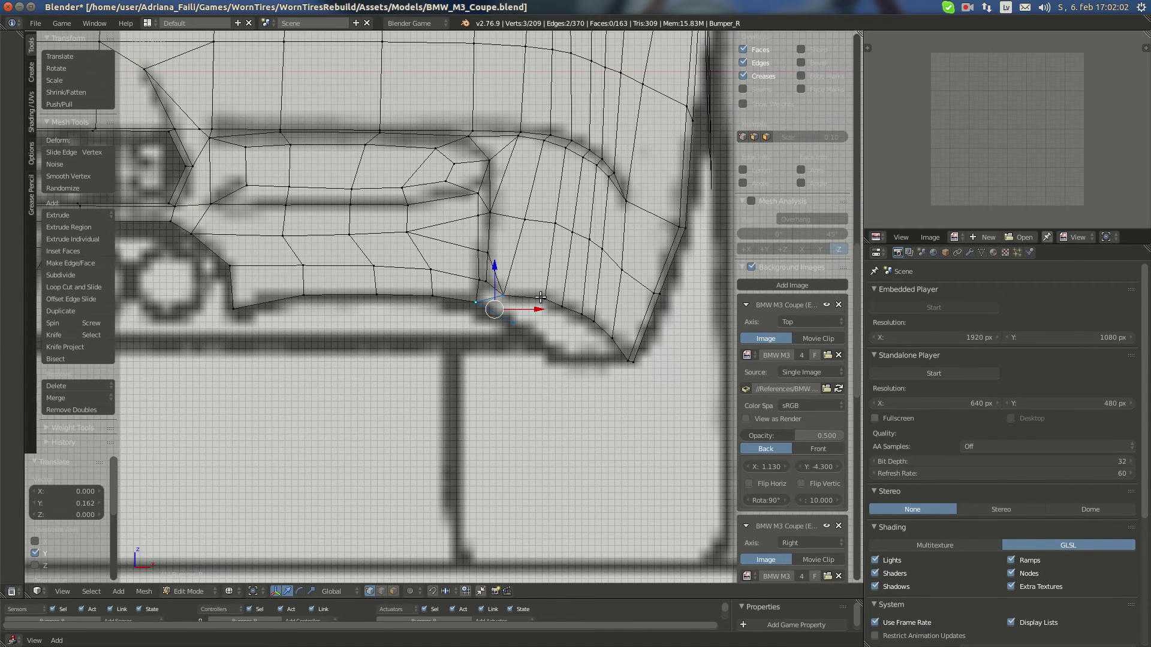
shift+right_click(543, 296)
key(f)
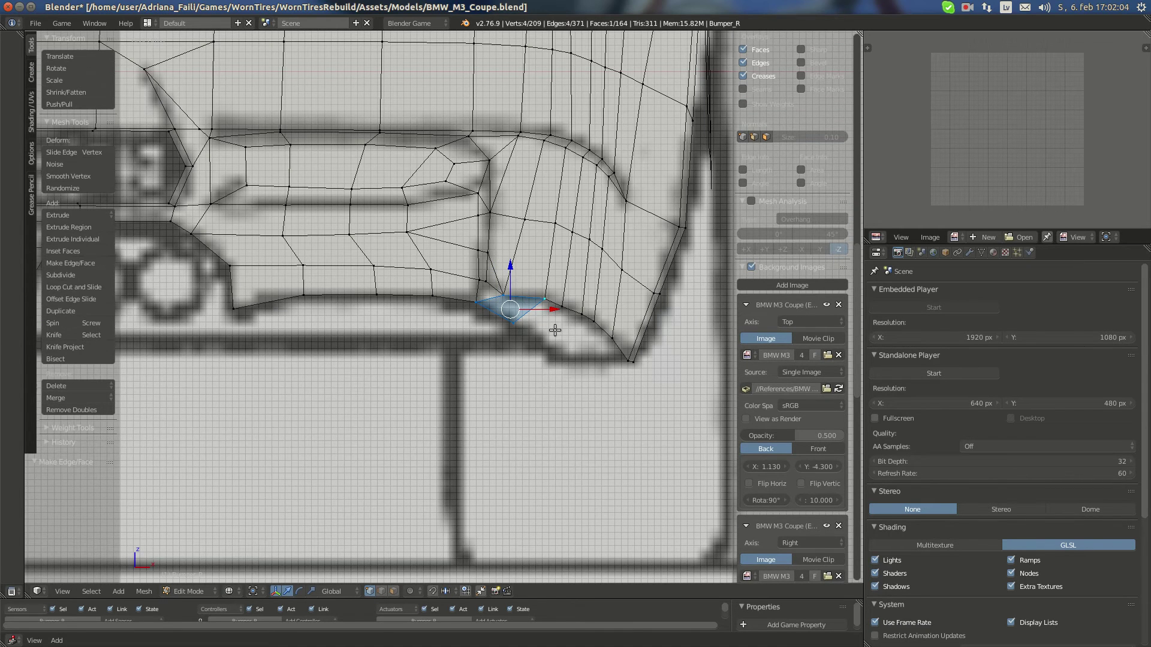
Extrude the new lip vertex by 0.023 in X and -0.016 in Z, and move it 0.153 along Y
right_click(524, 325)
key(e)
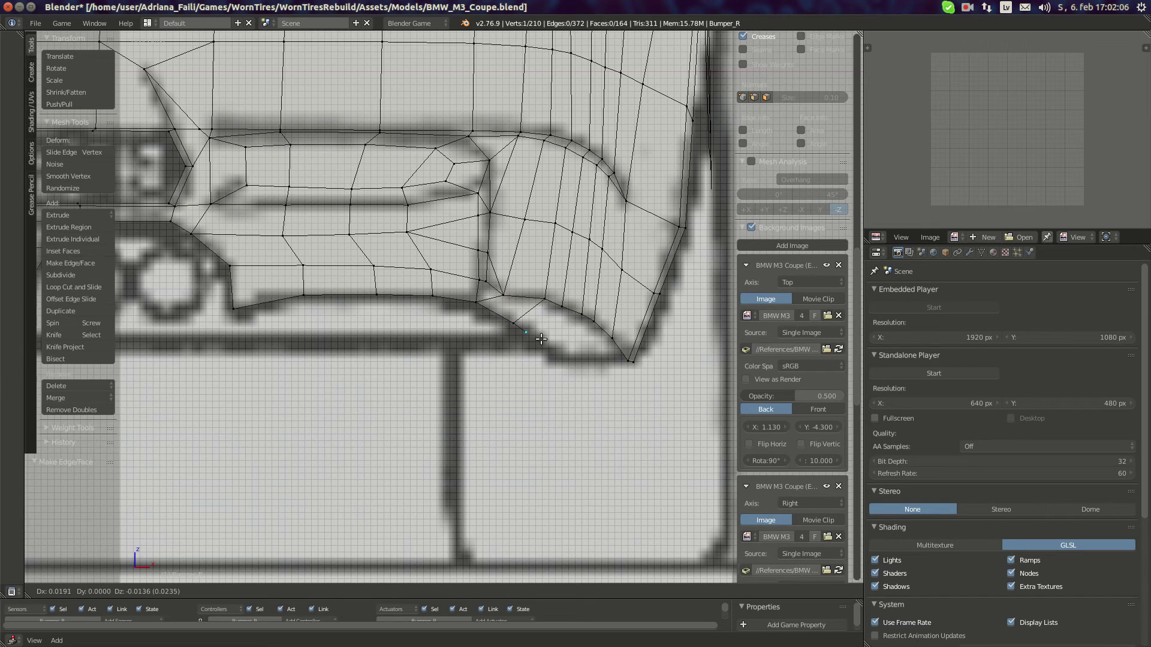
click(542, 339)
key(KP_3)
key(g)
key(y)
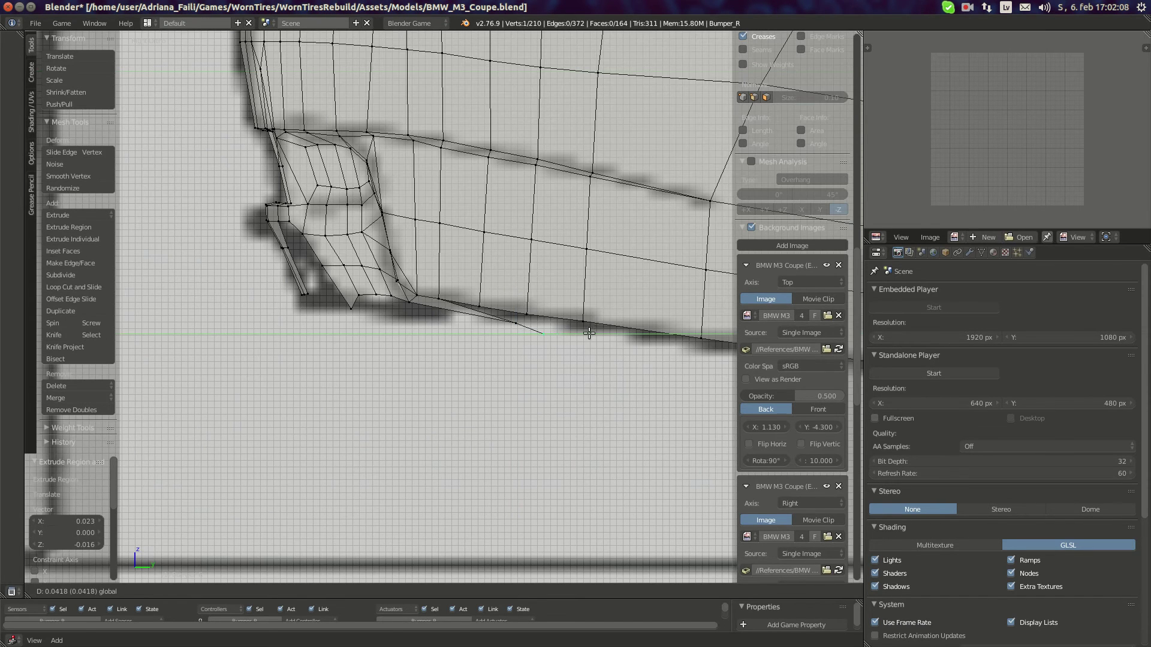
click(609, 334)
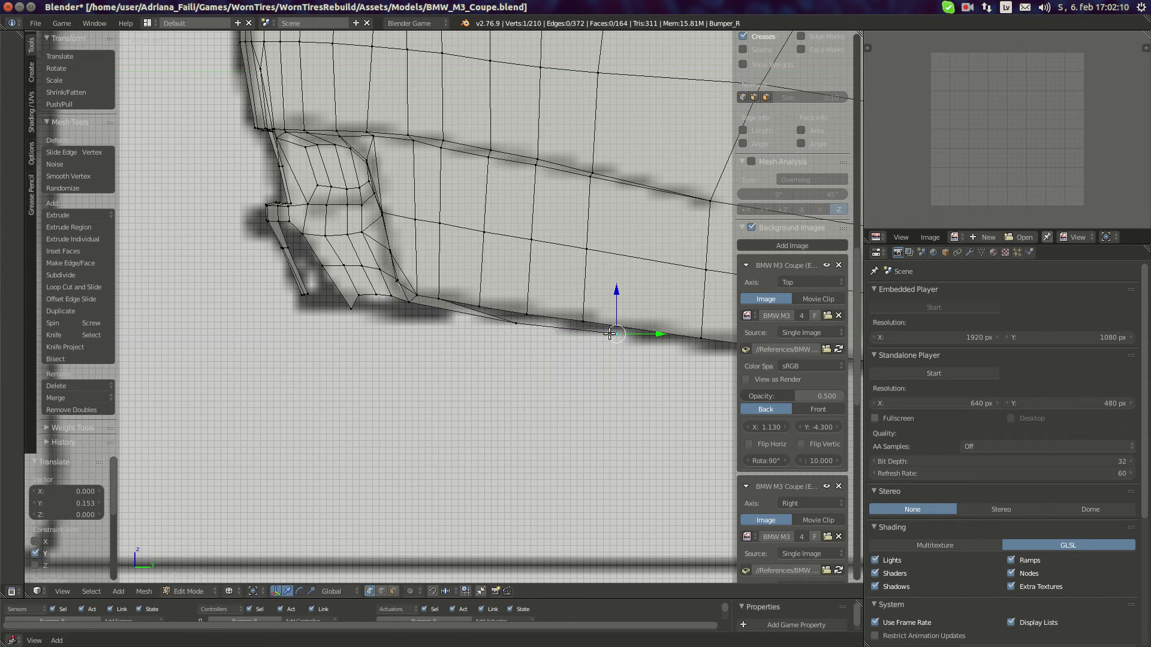
Adjust the two lip vertices' depth in side view, moving the first by 0.009 and the second by 0.005 in Y
right_click(522, 322)
key(g)
key(y)
click(530, 323)
right_click(630, 332)
key(g)
key(y)
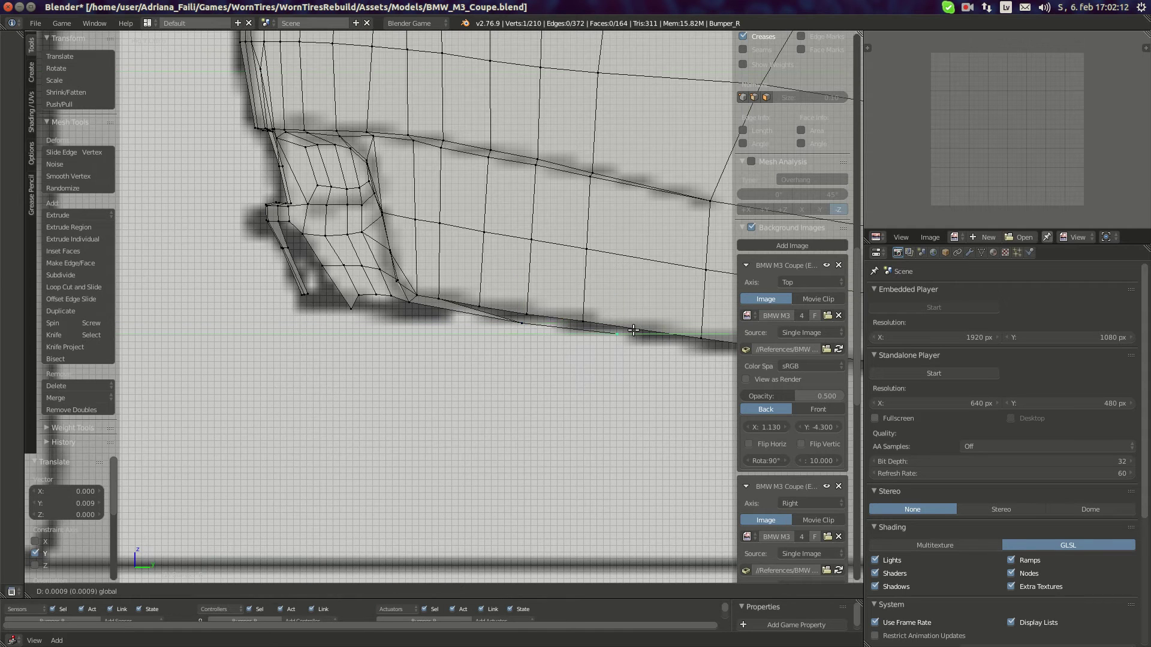
click(620, 338)
Fill the next lip face and extrude its outer lower vertex by 0.015 in X and -0.013 in Z
key(KP_1)
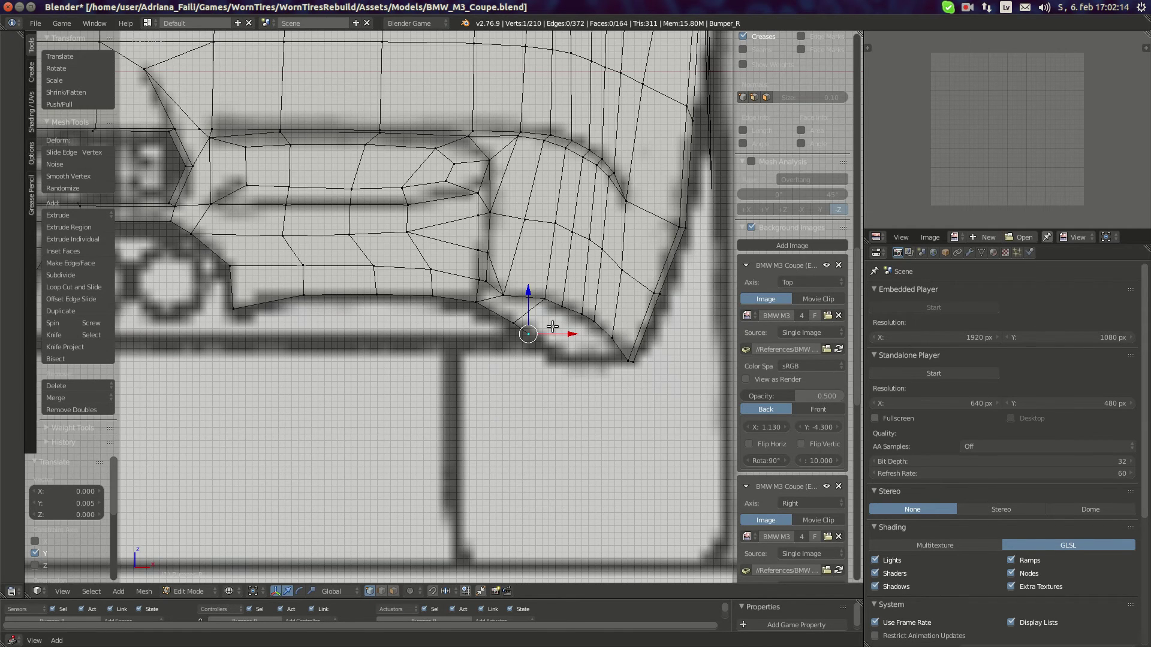
key(f)
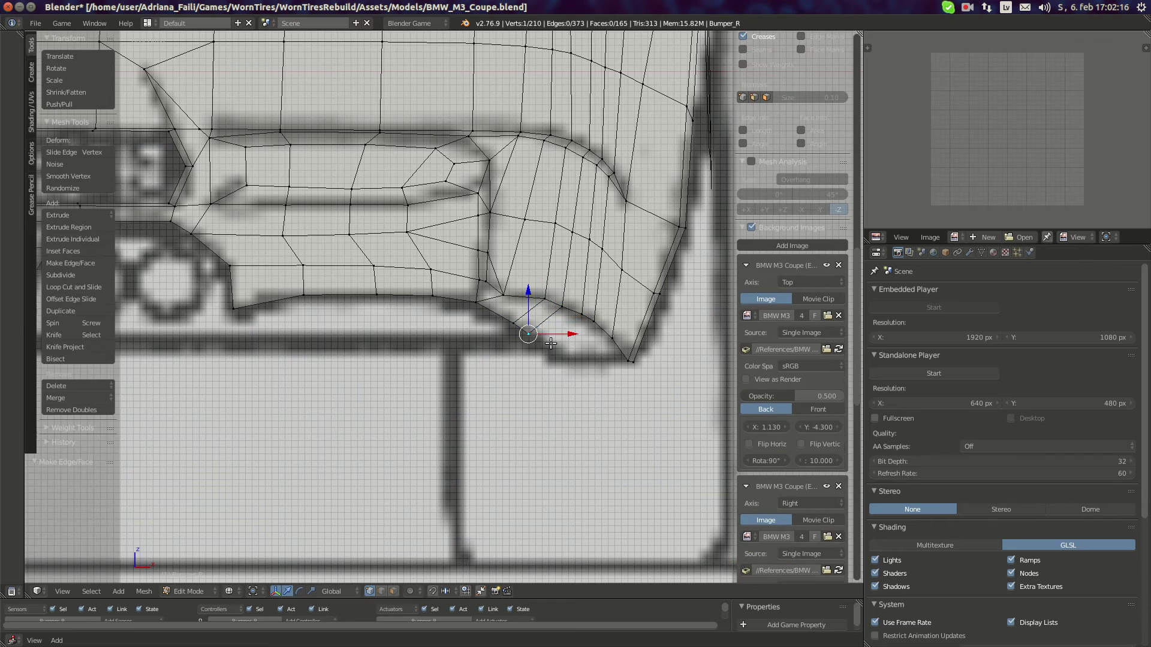
key(e)
click(559, 351)
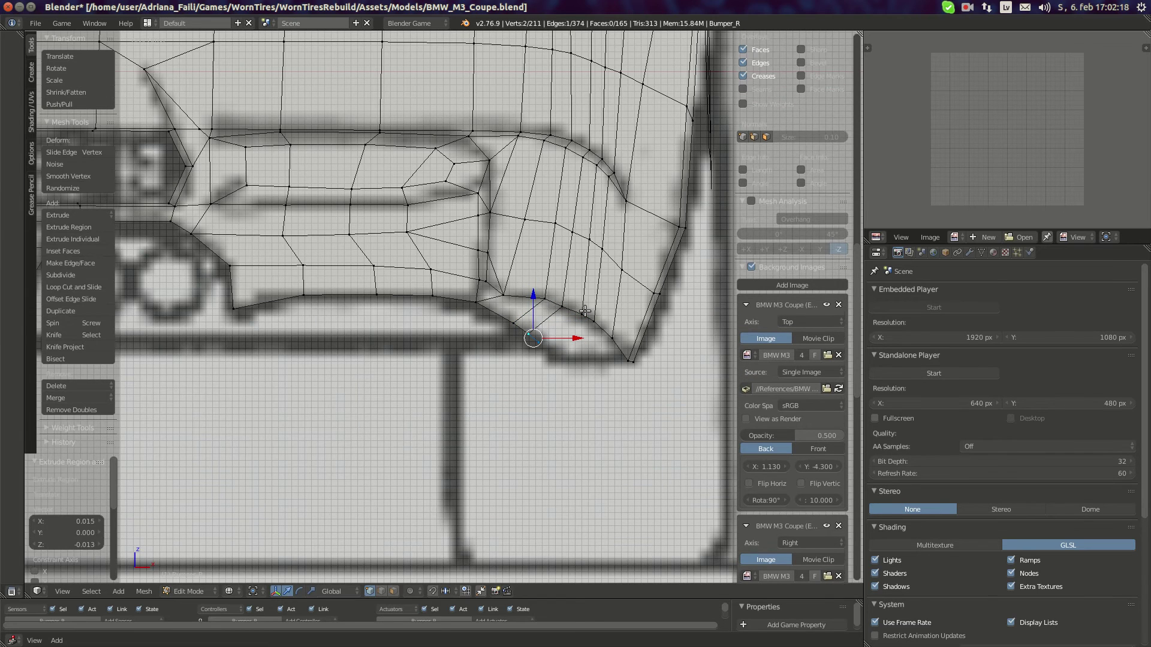
Fill the third lip face between the extruded edge and the two next vertices on the bumper's lower curve
shift+right_click(584, 311)
shift+right_click(563, 308)
key(f)
Reposition the three new lip vertices in rear view to follow the blueprint outline, starting with the outermost by 0.002 in X and 0.004 in Z
right_click(542, 342)
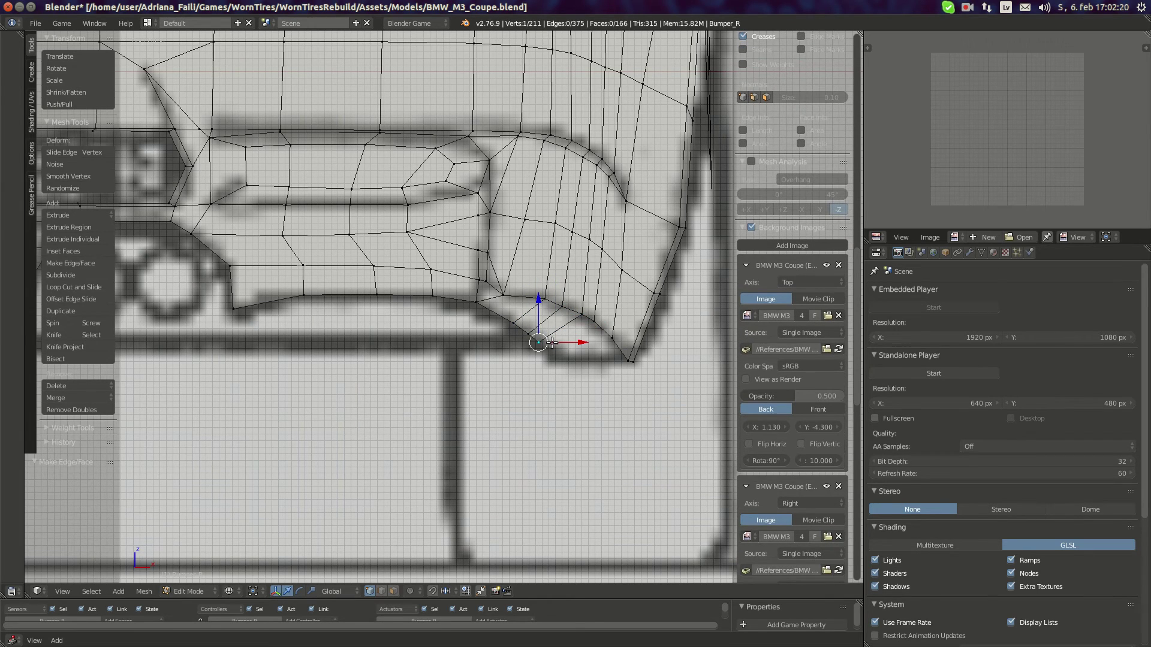
key(g)
click(557, 340)
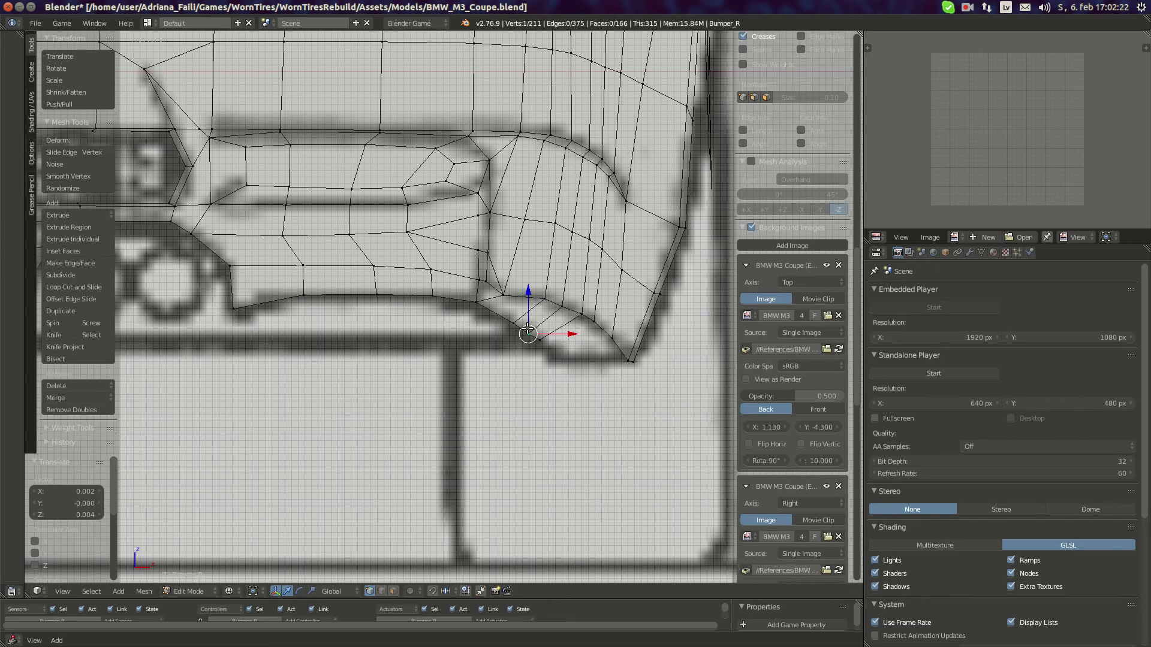
key(g)
click(523, 327)
key(g)
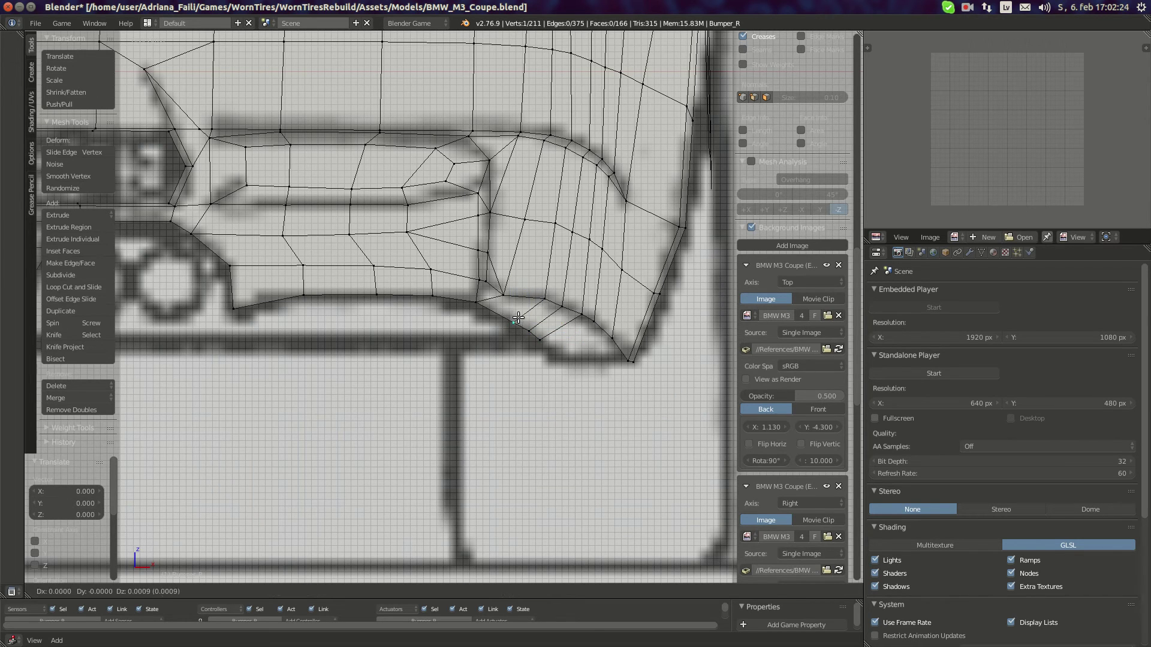
click(517, 318)
key(g)
click(517, 313)
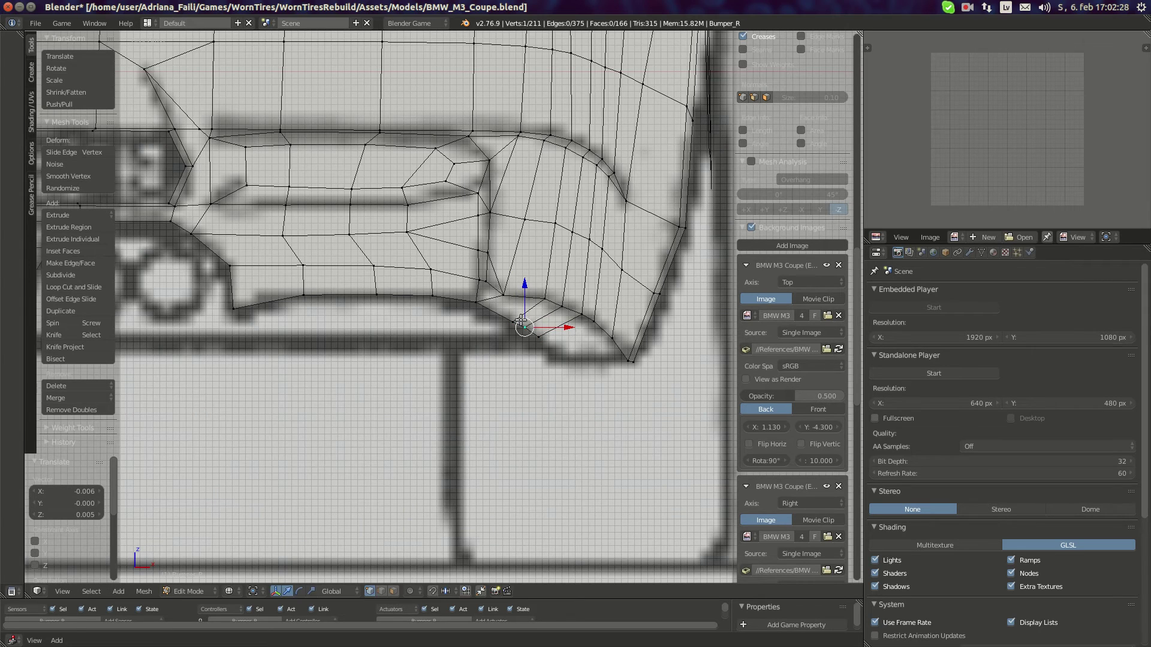
key(g)
click(511, 313)
Fine-tune the spacing of the lip's lower vertices in rear view, finishing with a -0.003 move in X
right_click(524, 323)
key(g)
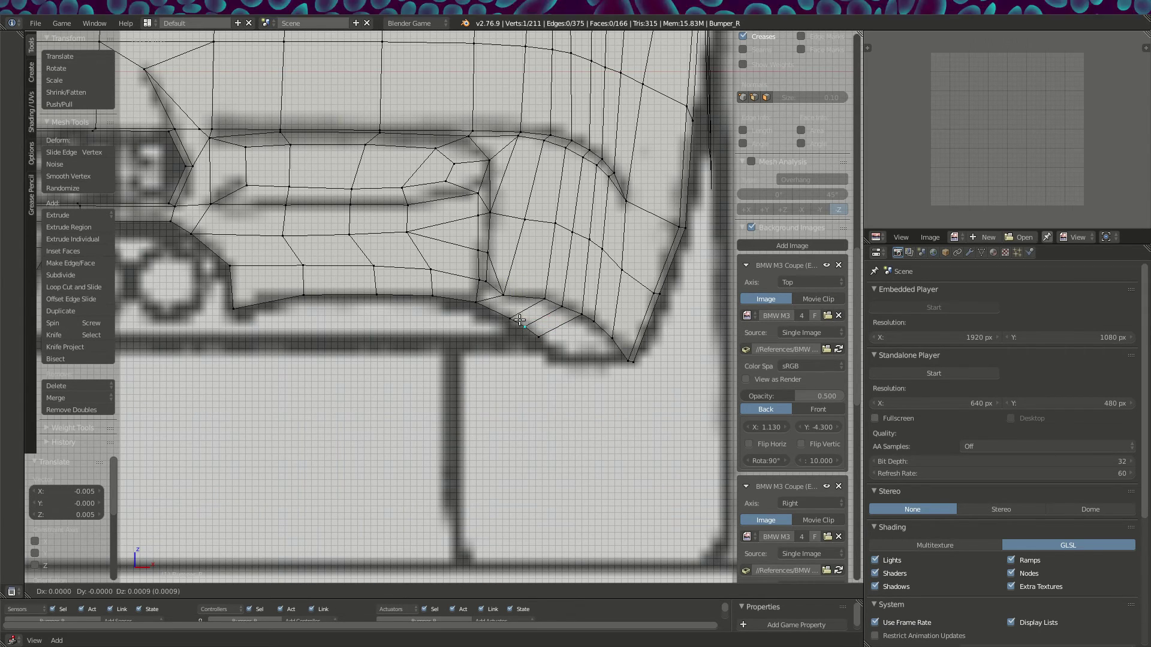
click(519, 320)
right_click(537, 331)
key(g)
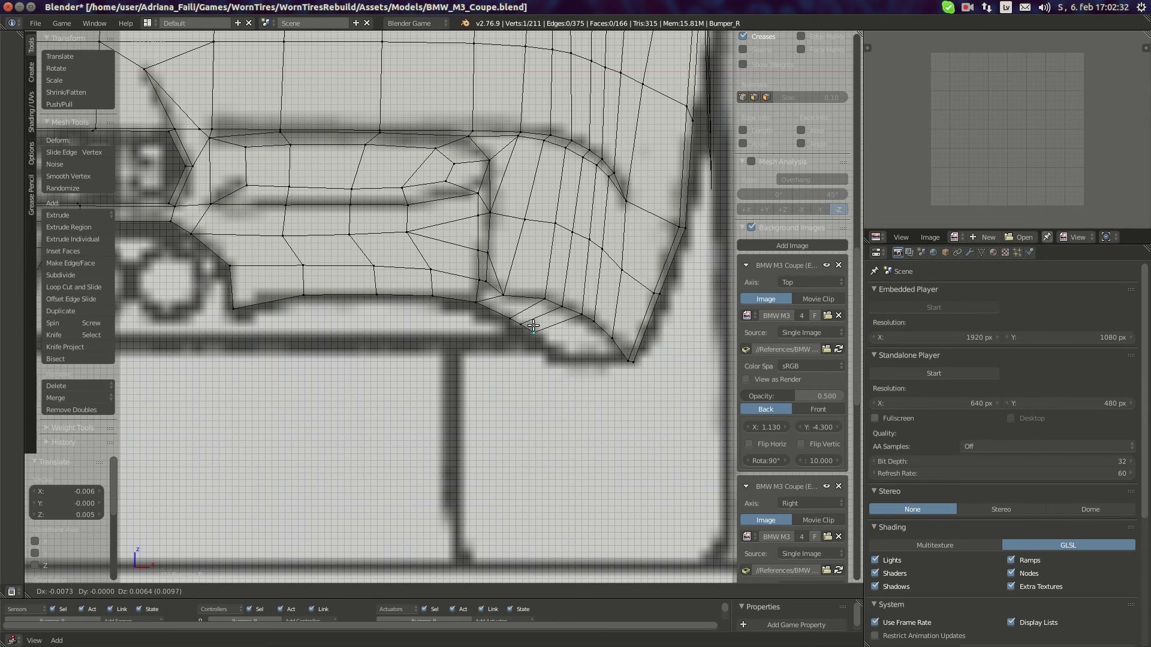
click(522, 324)
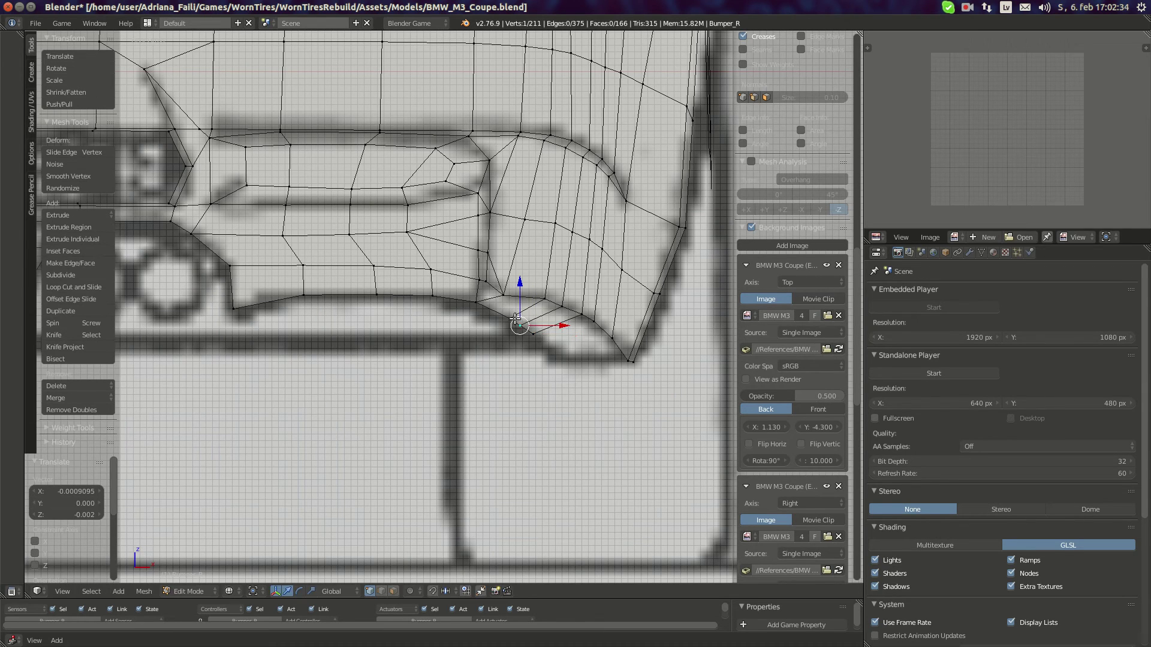
key(g)
click(536, 328)
key(g)
click(542, 345)
Shift the first lip vertex by -0.030 along Y in side view and move the second one back along Y
key(KP_3)
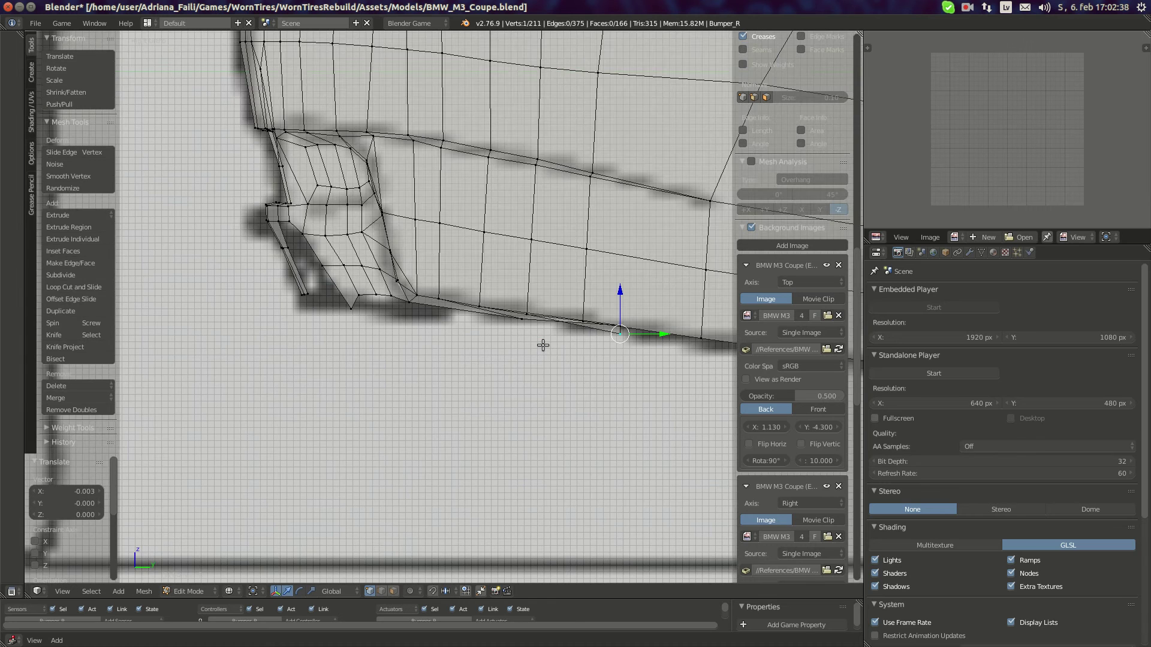
scroll(542, 339, up, 2)
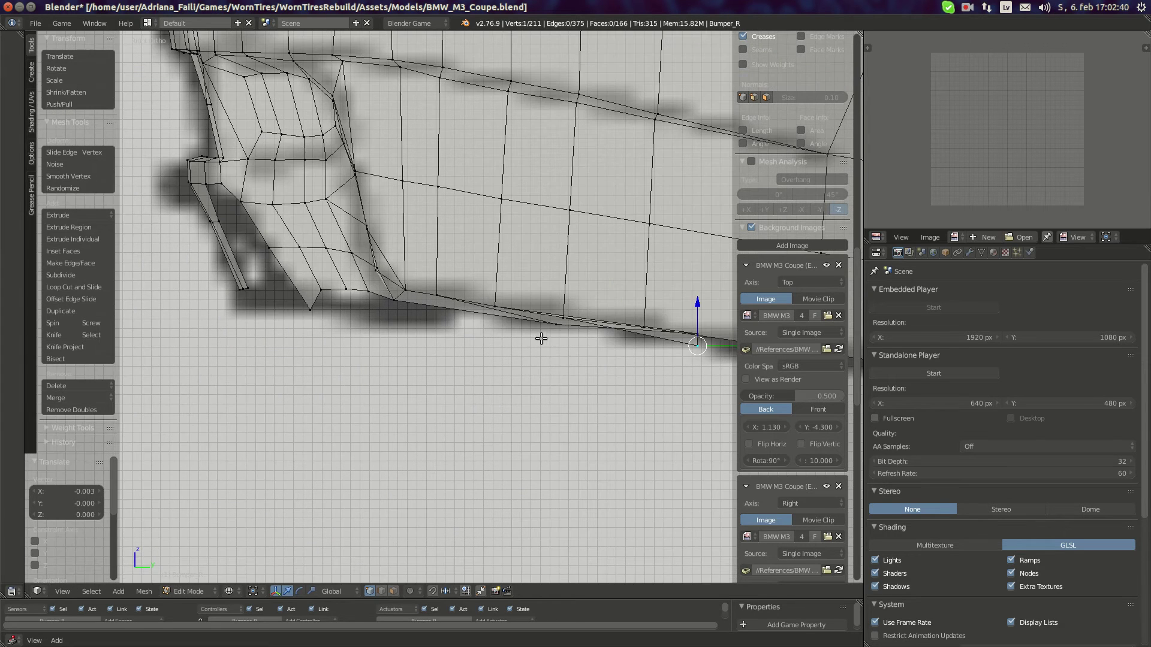
right_click(584, 335)
drag(589, 325, 560, 326)
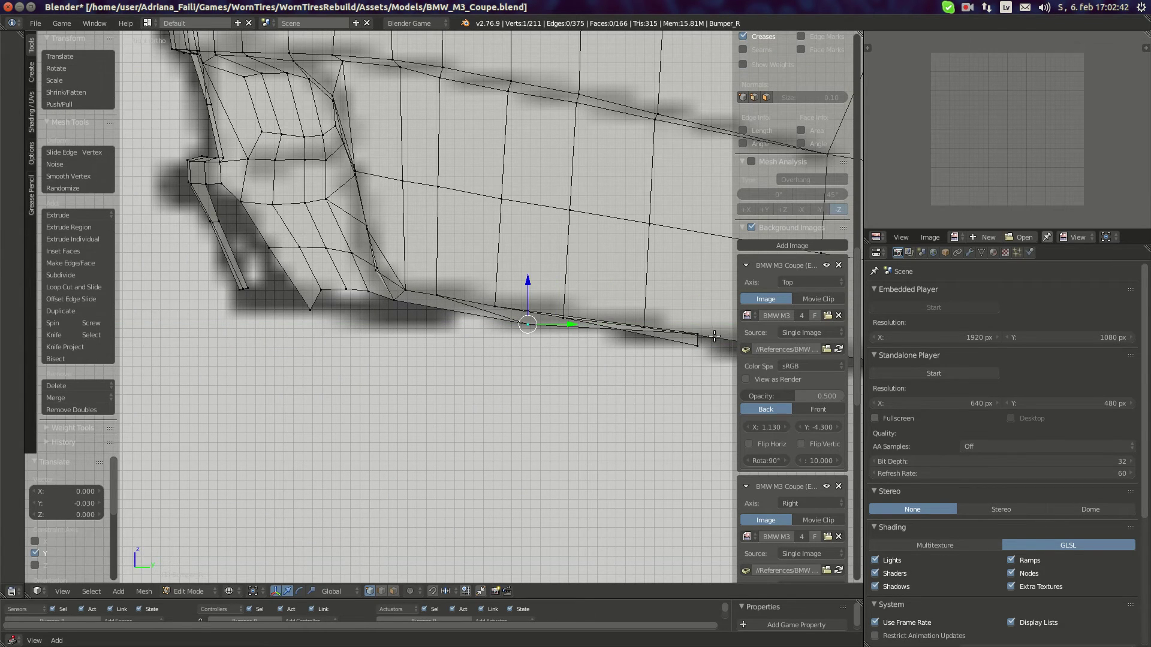
key(g)
key(y)
drag(661, 334, 654, 334)
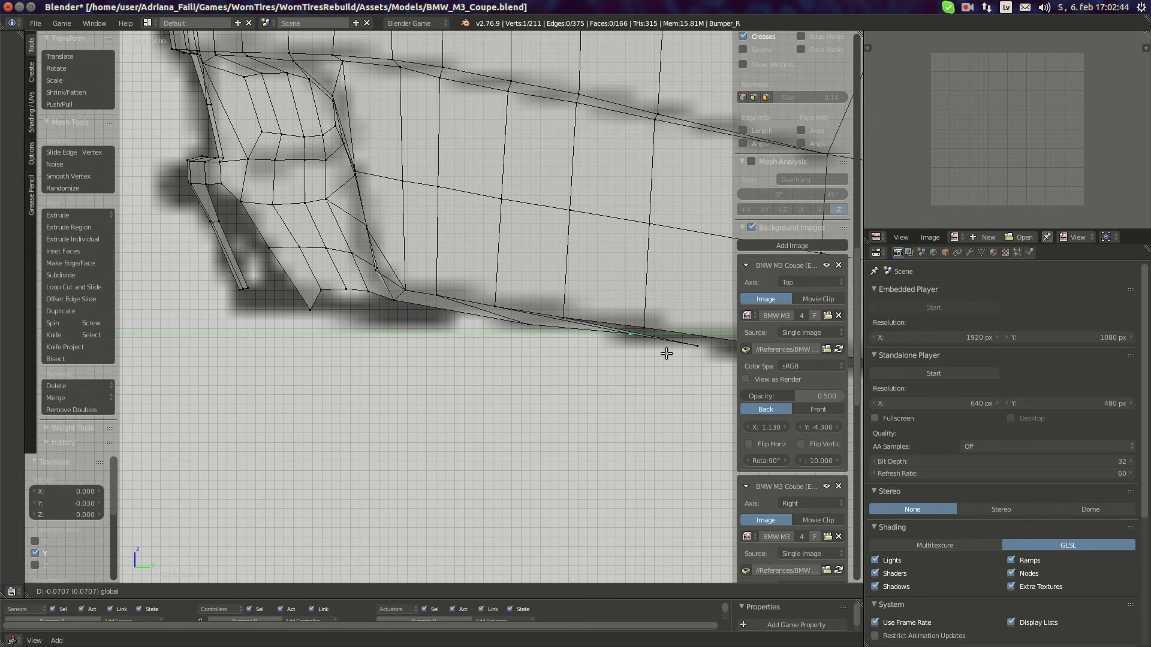
Move the outermost lip vertex by 0.036 along Y
scroll(667, 355, down, 1)
shift+middle_drag(667, 362, 551, 355)
right_click(542, 336)
drag(566, 332, 594, 332)
Extrude the outermost lip vertex by 0.011 in X and -0.013 in Z in rear view
key(KP_1)
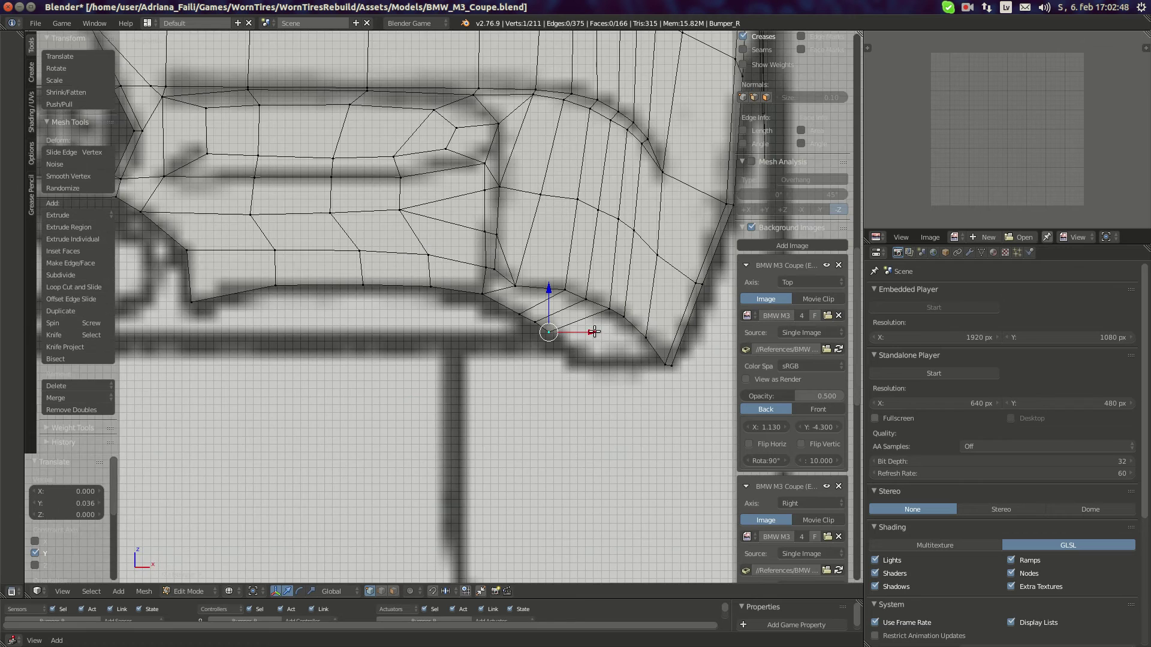
shift+middle_drag(588, 333, 533, 320)
key(a)
right_click(498, 318)
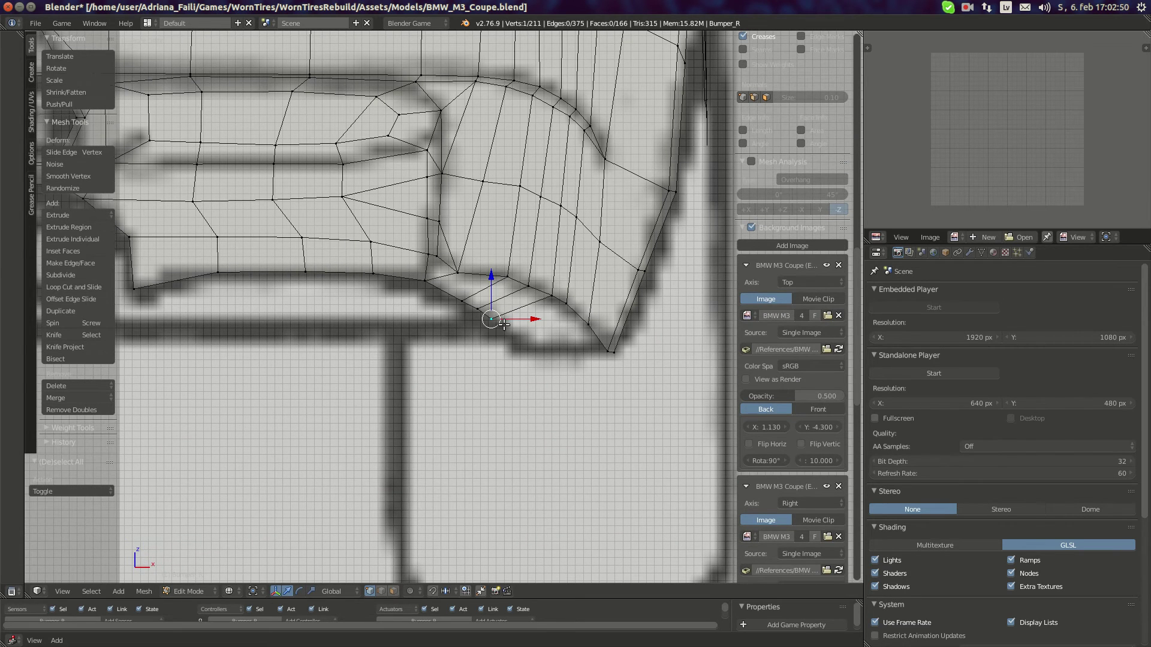
key(e)
click(556, 306)
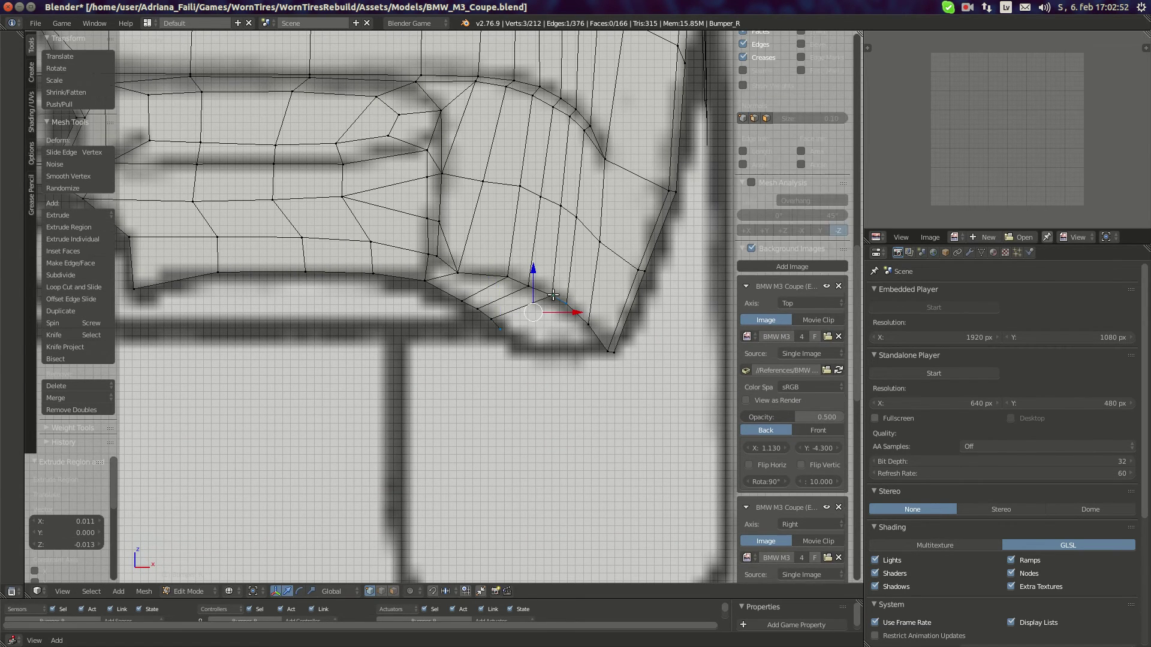
Fill the lip face beside the newly extruded vertex and move the outermost lip vertex 0.101 along Y in side view
shift+right_click(487, 318)
key(f)
right_click(505, 328)
key(KP_3)
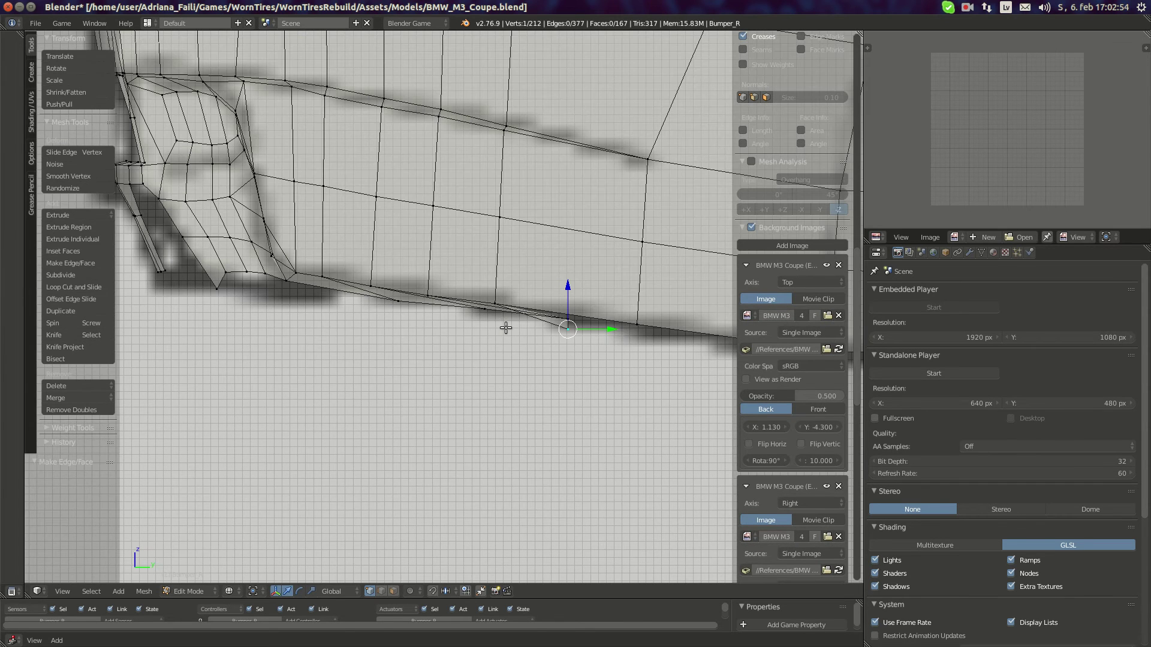
drag(600, 327, 660, 330)
drag(679, 330, 679, 330)
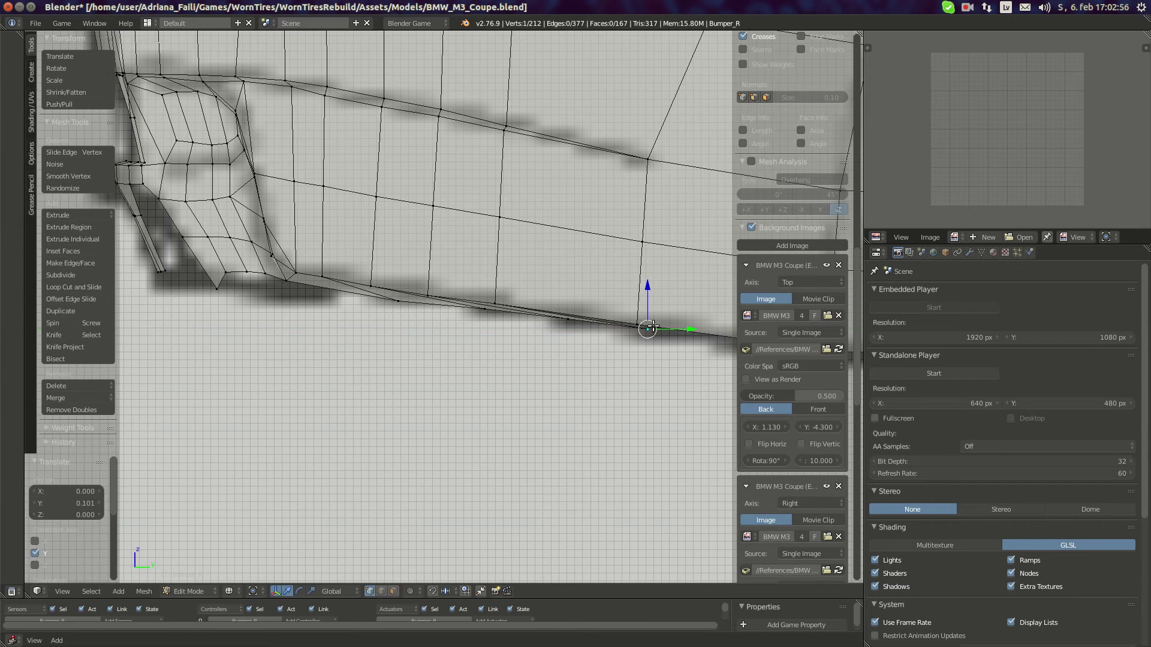
Extrude the outermost lip vertex by 0.008 in X and -0.006 in Z in rear view, nudge it slightly and fill the adjoining face
key(KP_1)
shift+middle_drag(545, 347, 426, 323)
key(e)
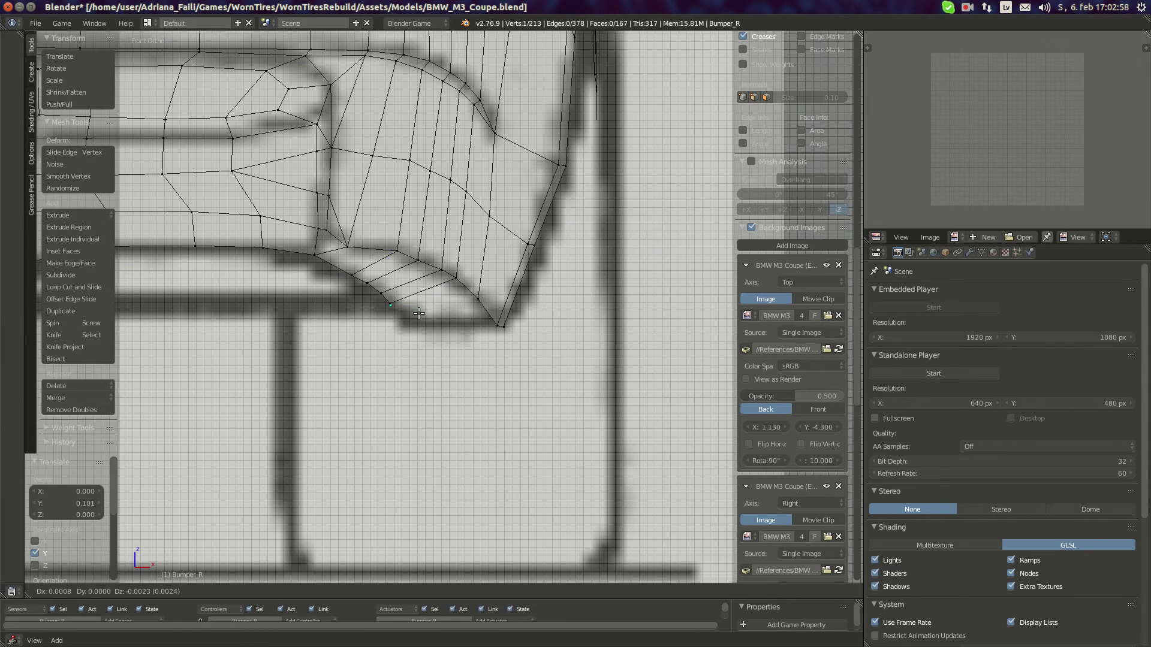
click(423, 315)
key(g)
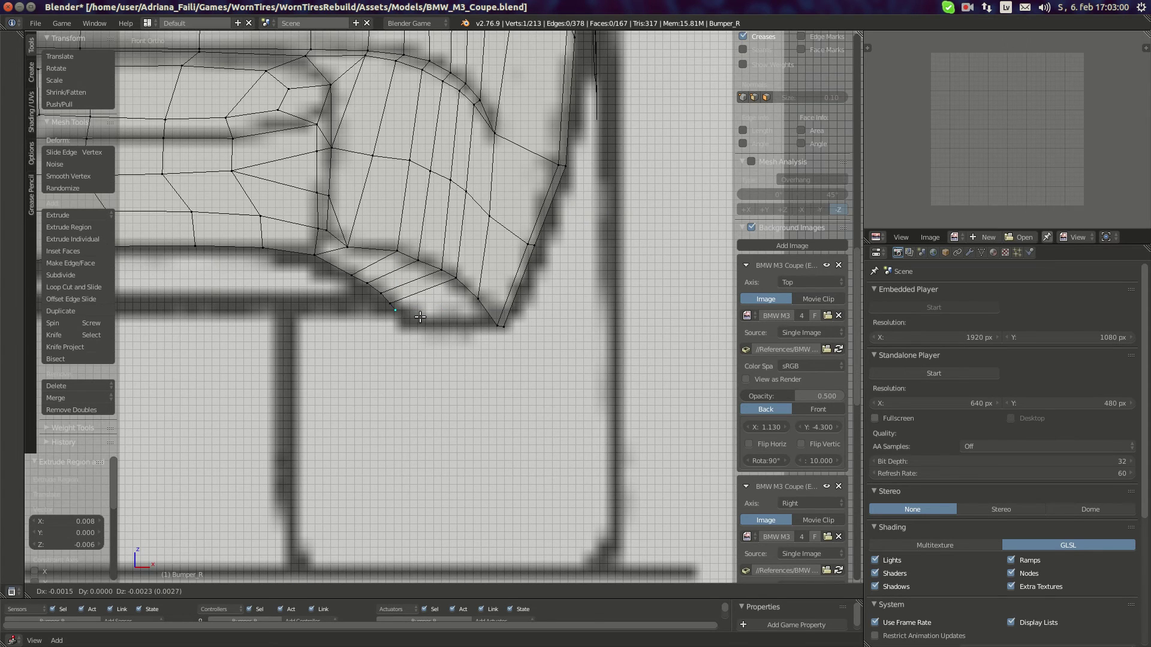
click(420, 317)
key(f)
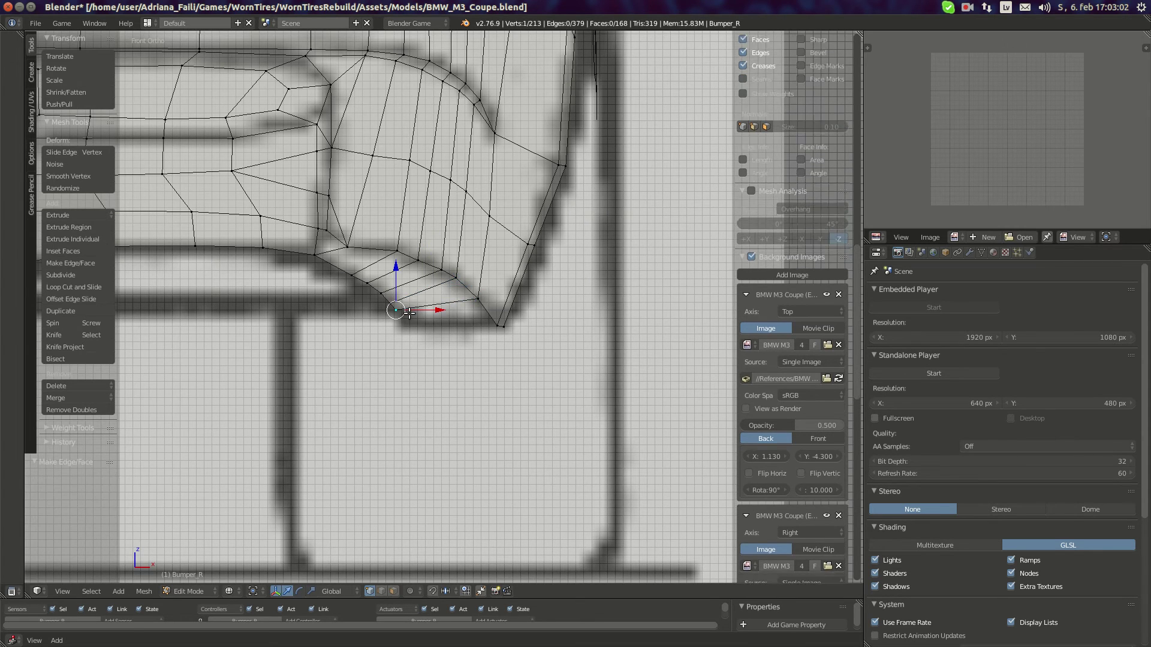
Shift the newest lip vertex 0.075 along Y in side view to follow the bumper's lower edge
key(KP_3)
scroll(432, 301, up, 4)
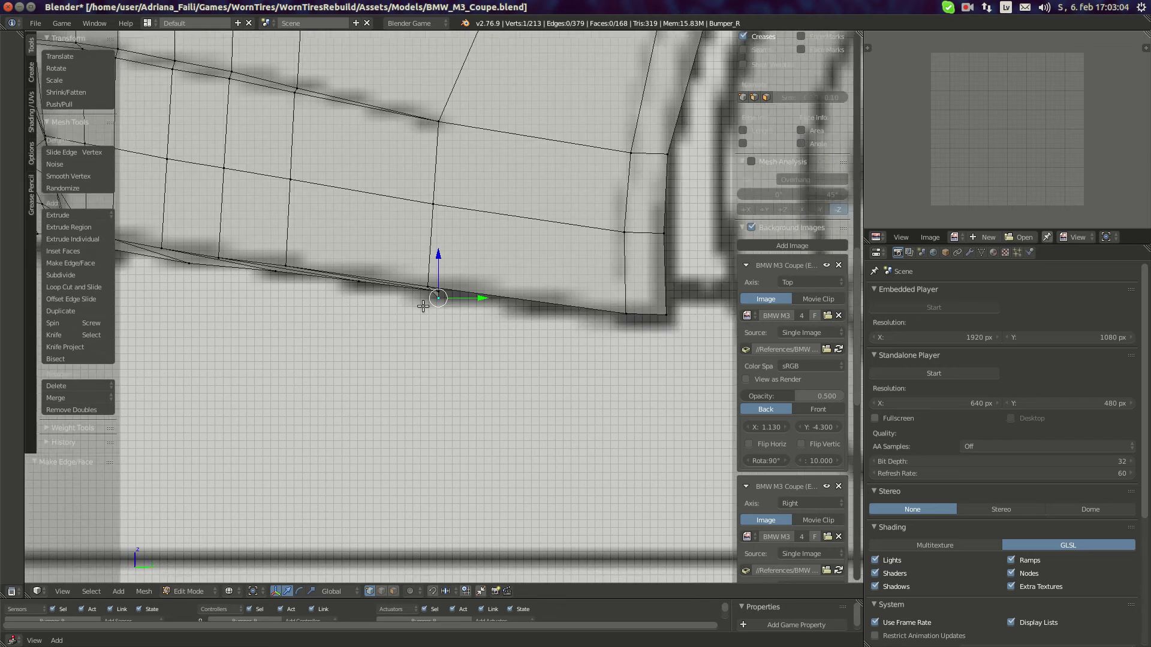
key(g)
key(y)
click(556, 287)
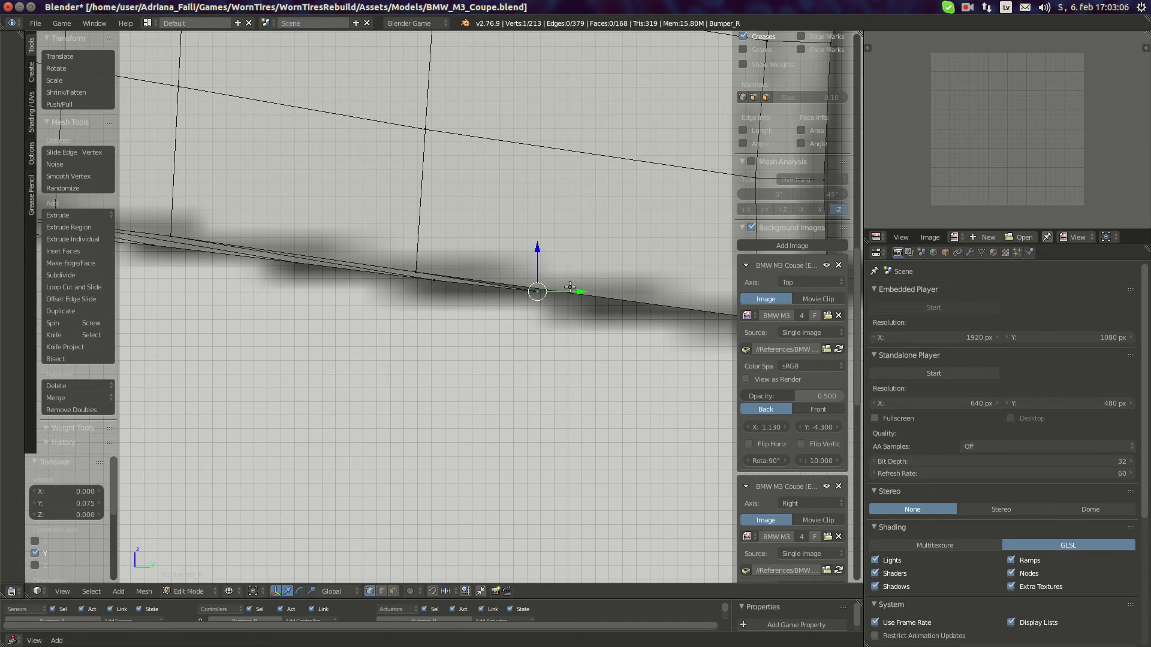
Extrude the outermost lip vertex by 0.006 in X and -0.022 in Z, and fill the quad between it and the bumper's outer corner
key(KP_1)
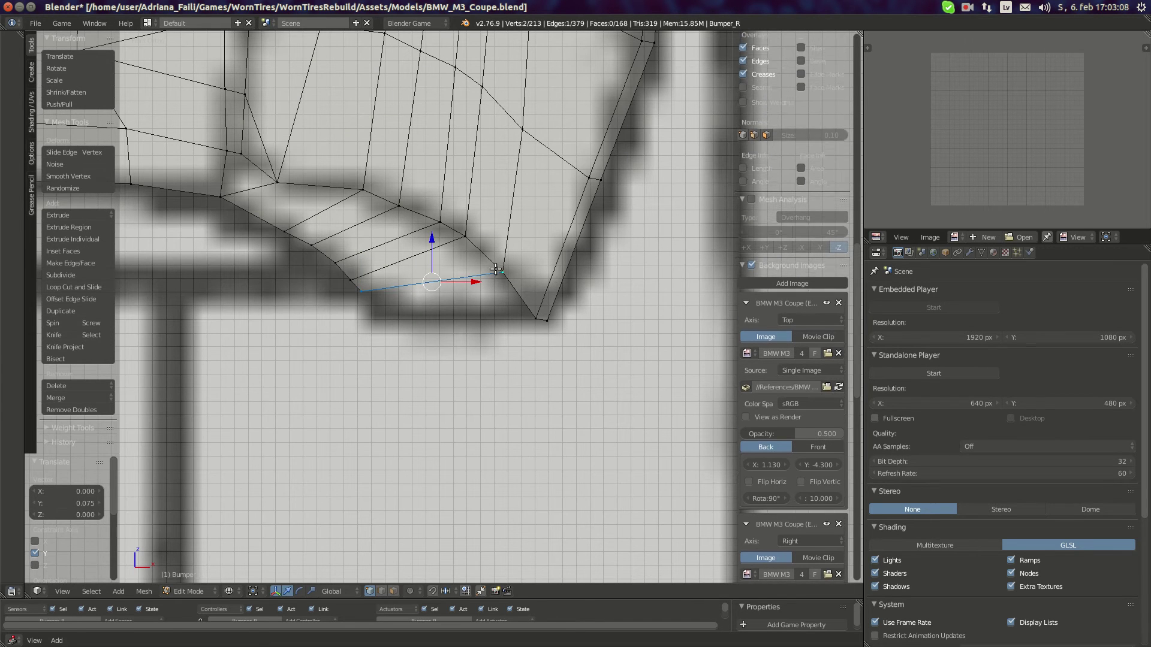
key(e)
click(372, 322)
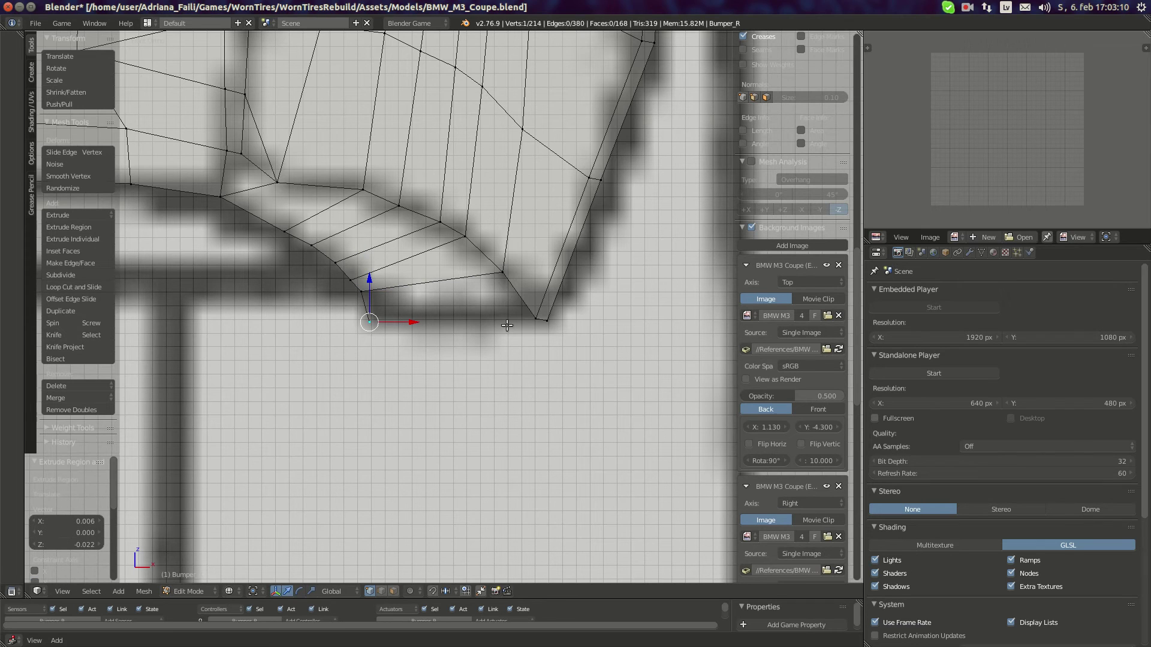
shift+right_click(534, 317)
shift+right_click(502, 274)
key(f)
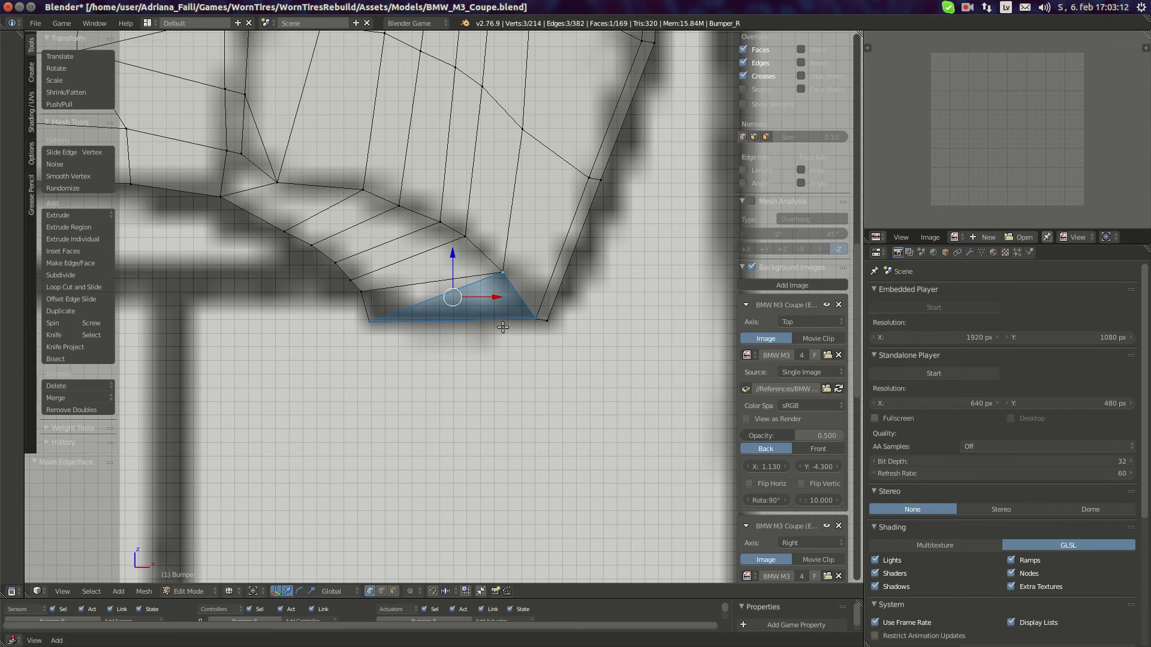
key(ctrl+z)
key(f)
right_click(377, 318)
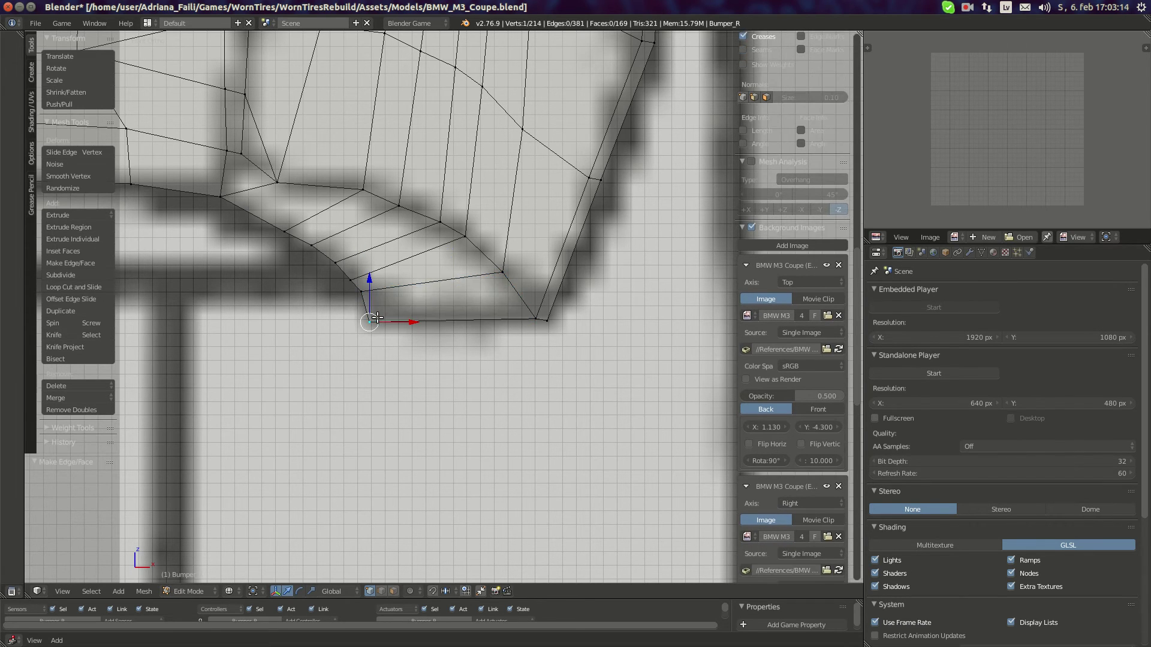
Shift the lip's lower corner vertex by 0.171 along Y in side view and pull it back by -0.009
key(KP_3)
scroll(378, 318, up, 8)
scroll(550, 345, down, 3)
key(g)
key(y)
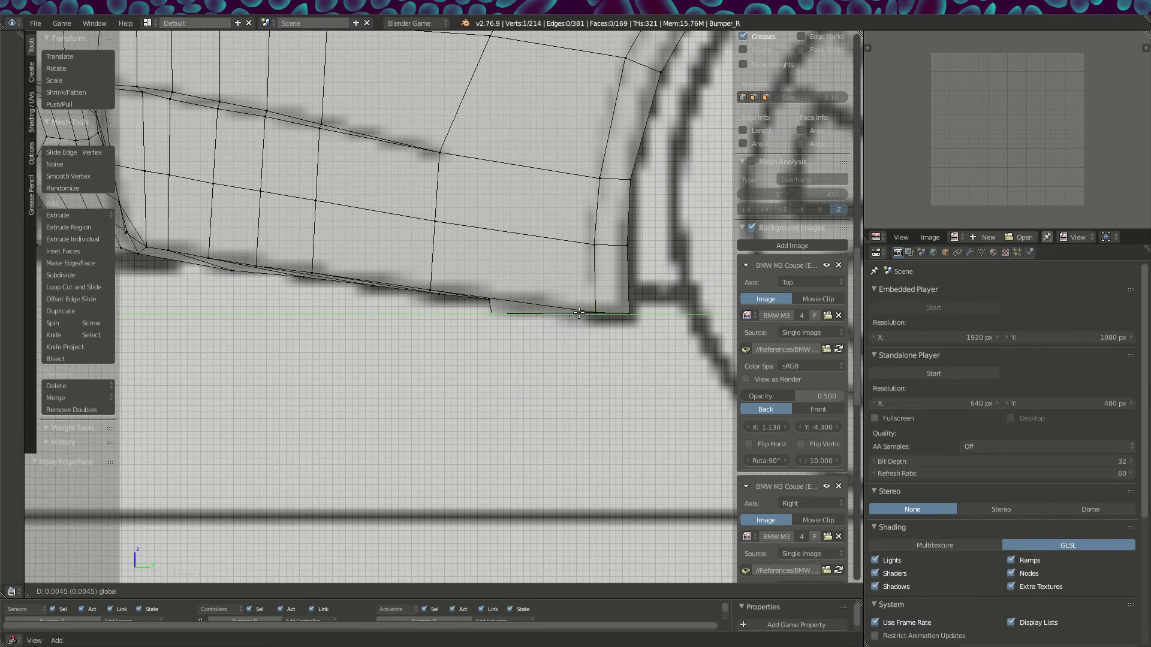
click(635, 314)
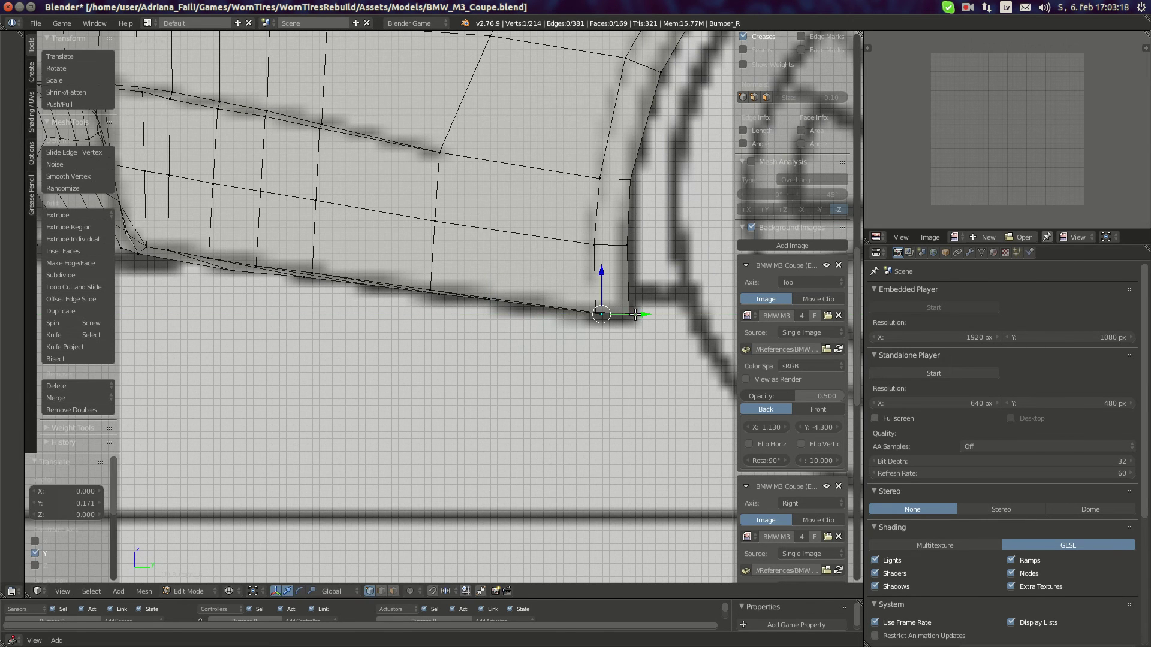
key(g)
key(y)
click(622, 314)
scroll(599, 294, down, 3)
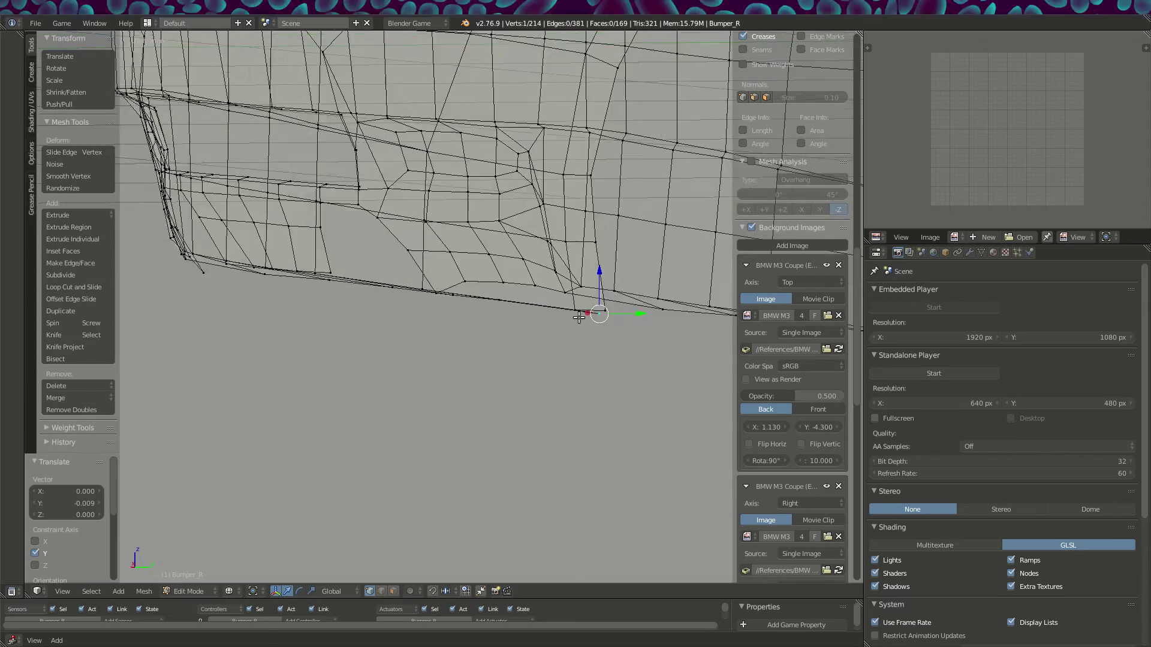
middle_drag(599, 293, 525, 268)
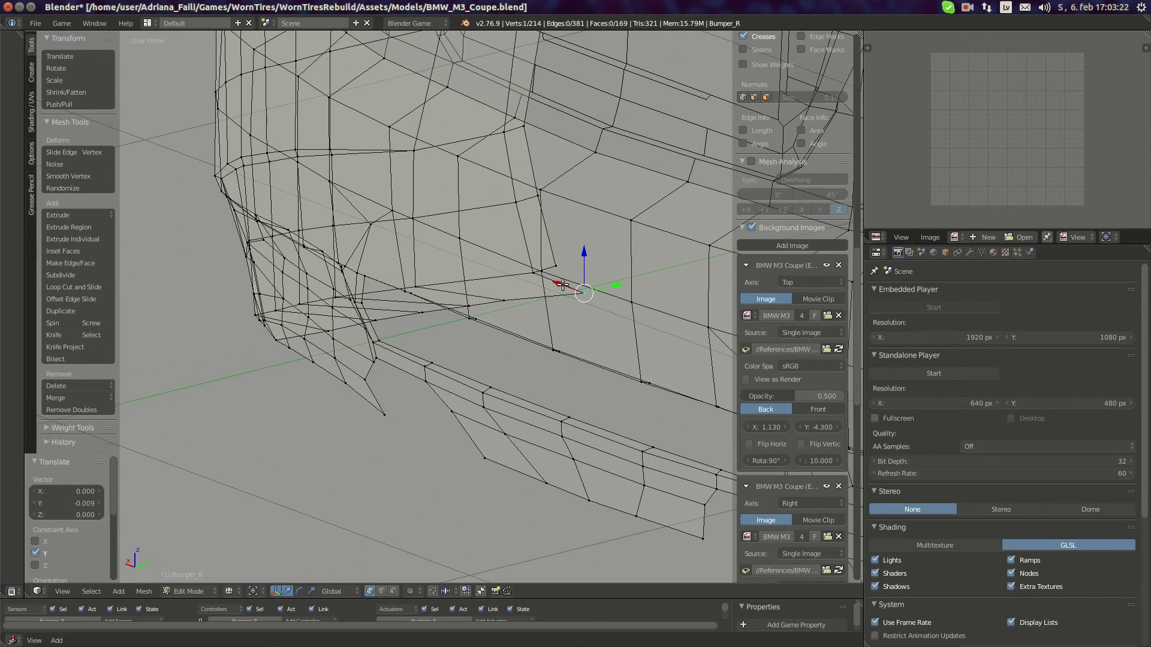
Extrude the lip's lower corner vertex by 0.005 in X and -0.005 in Z in rear view
key(KP_1)
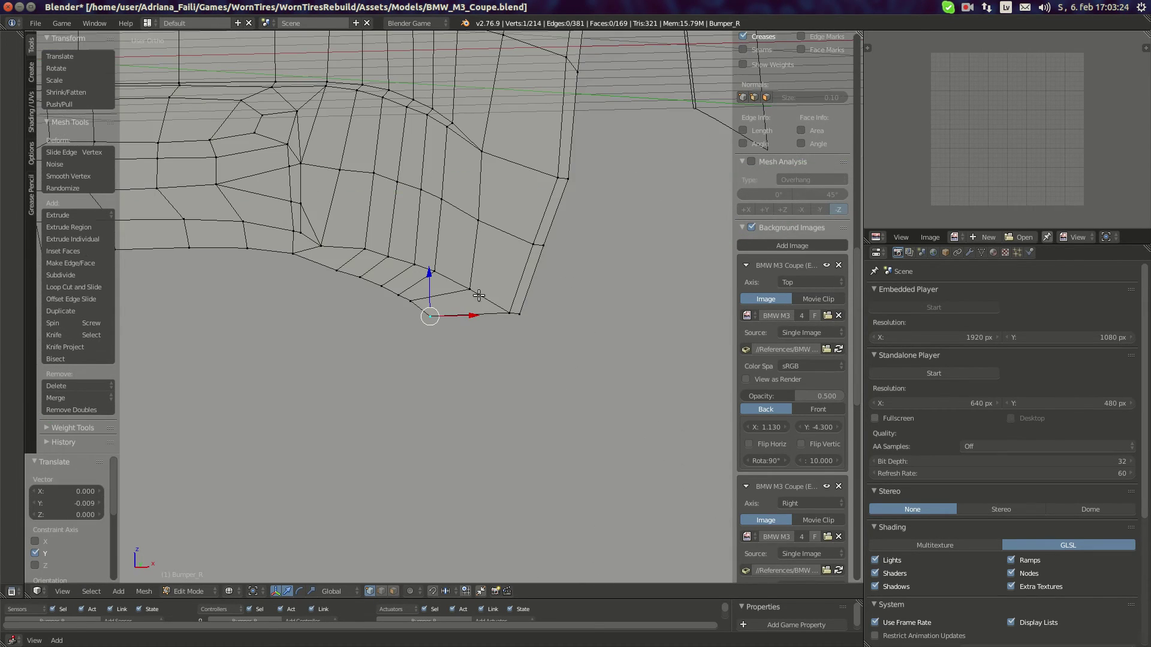
key(KP_1)
key(e)
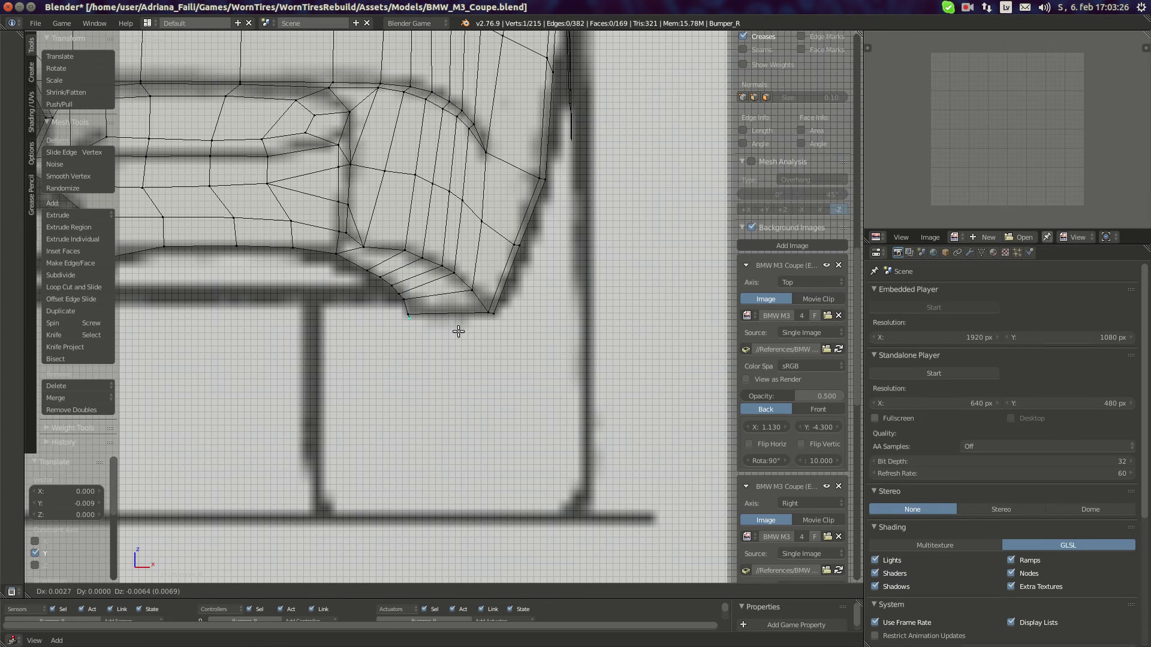
click(460, 331)
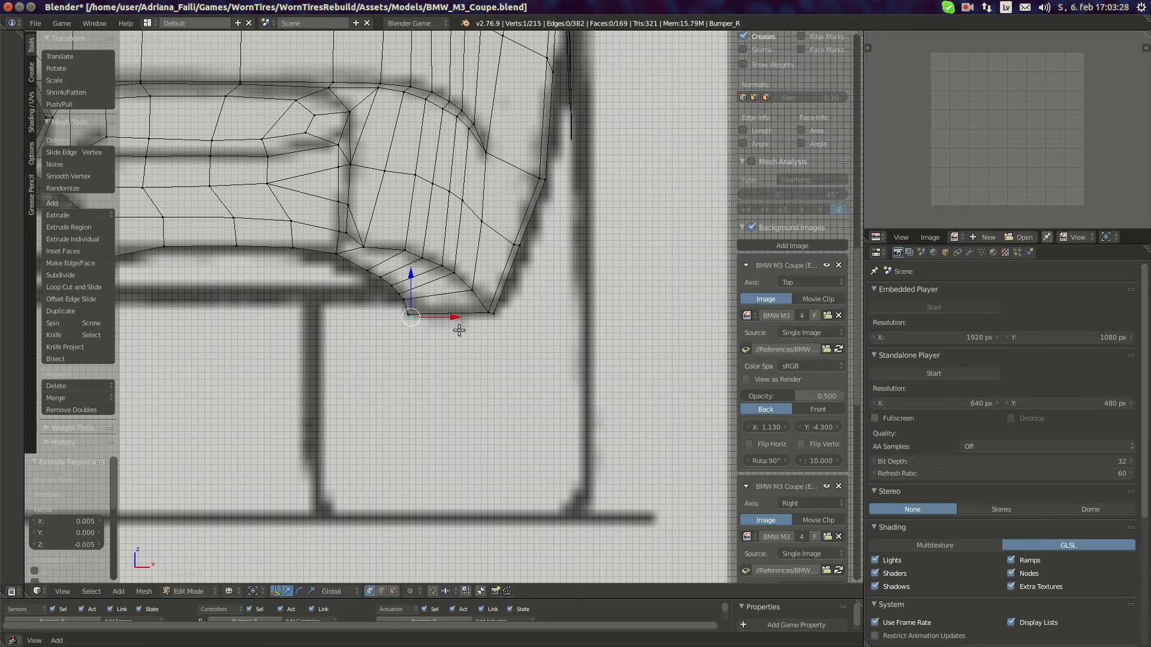
Align the extruded corner vertex with the bumper's wheel-side end in side view and fill the last lip face
key(KP_3)
drag(646, 317, 627, 287)
key(shift+s)
click(631, 293)
key(a)
key(a)
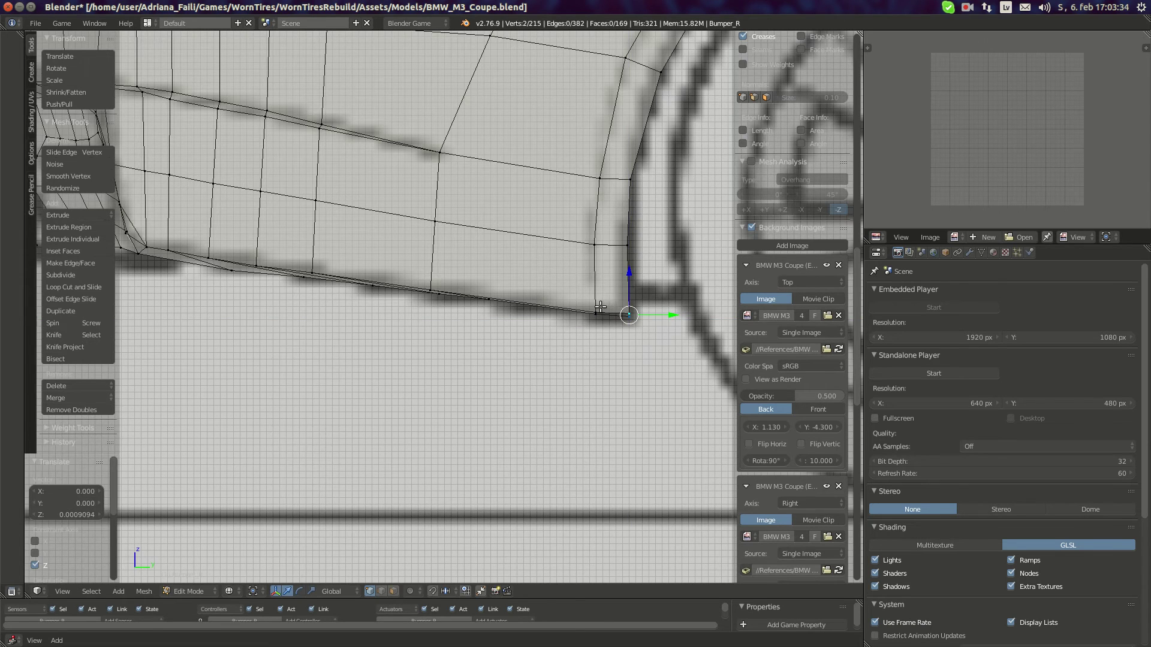
scroll(614, 329, down, 6)
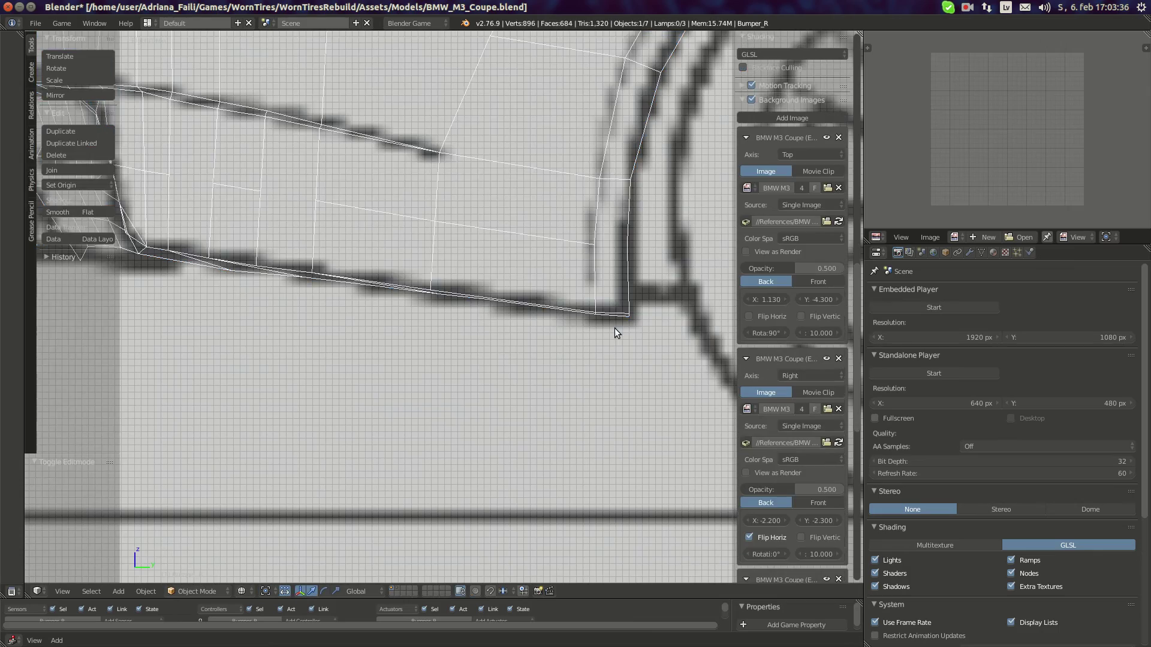
Examine the shaded bumper in Object Mode and return to editing its mesh around the grille opening in rear view
key(Tab)
middle_drag(614, 329, 474, 352)
scroll(478, 371, up, 3)
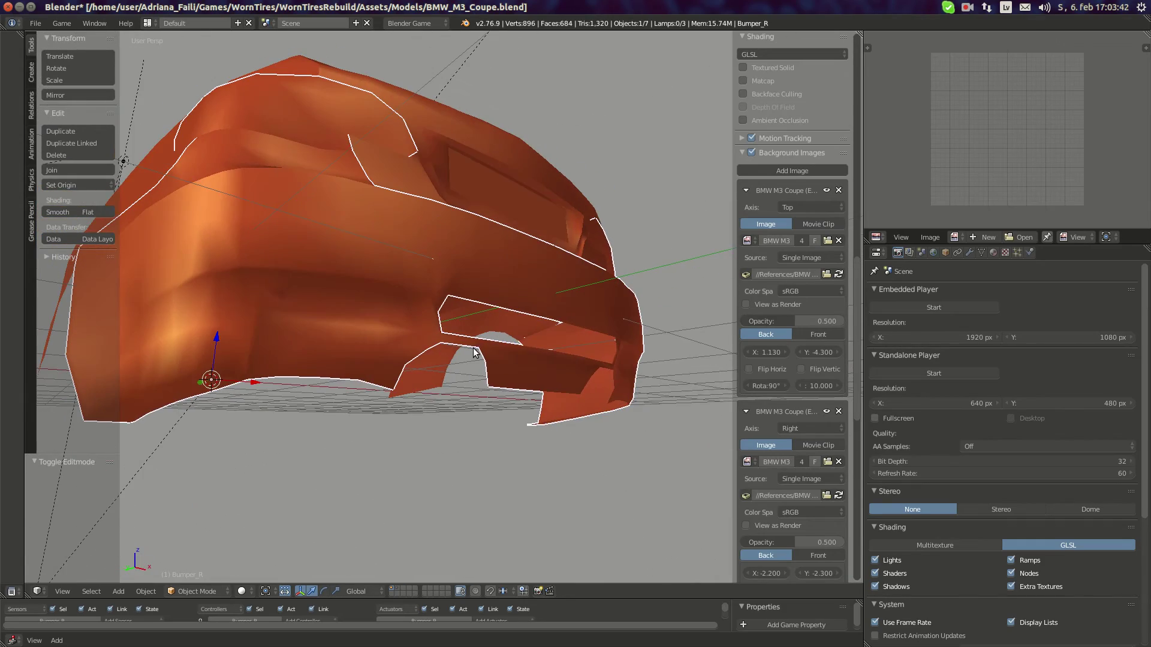
key(ctrl+KP_1)
key(Tab)
scroll(339, 429, up, 5)
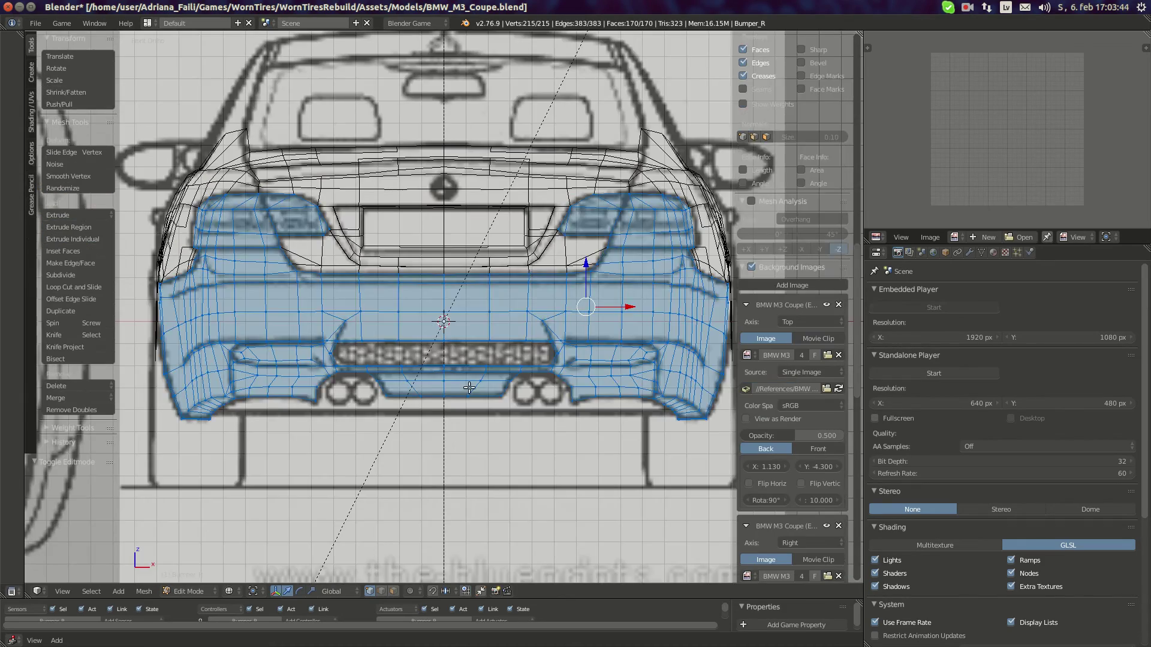
scroll(338, 429, up, 3)
scroll(205, 311, up, 4)
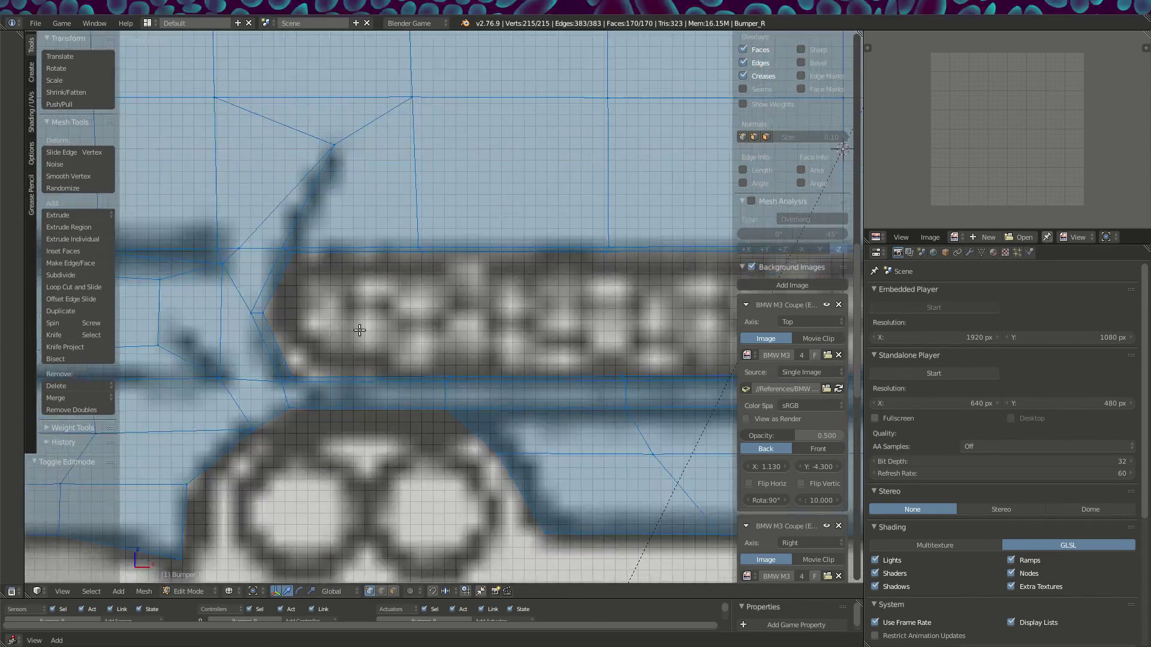
Extrude the middle vertex of the grille opening's side three times toward the centre line, halfway up the opening
right_click(205, 311)
scroll(445, 329, down, 3)
shift+middle_drag(464, 324, 272, 306)
shift+middle_drag(695, 316, 431, 315)
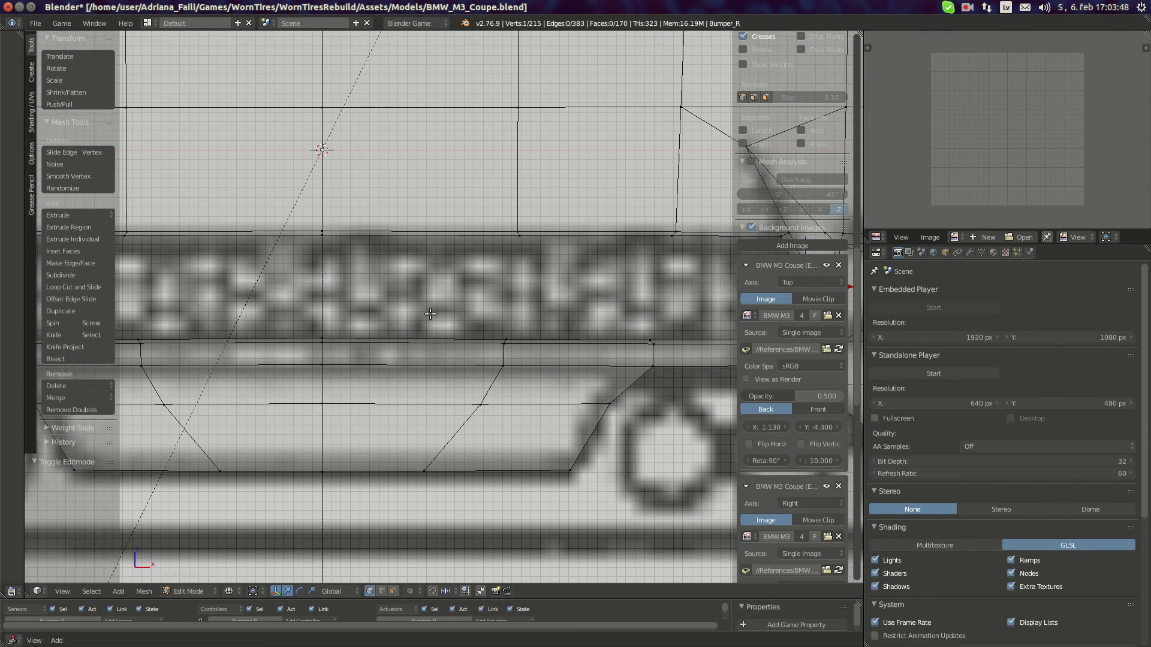
scroll(656, 306, down, 2)
right_click(657, 306)
ctrl+scroll(656, 307, down, 1)
key(e)
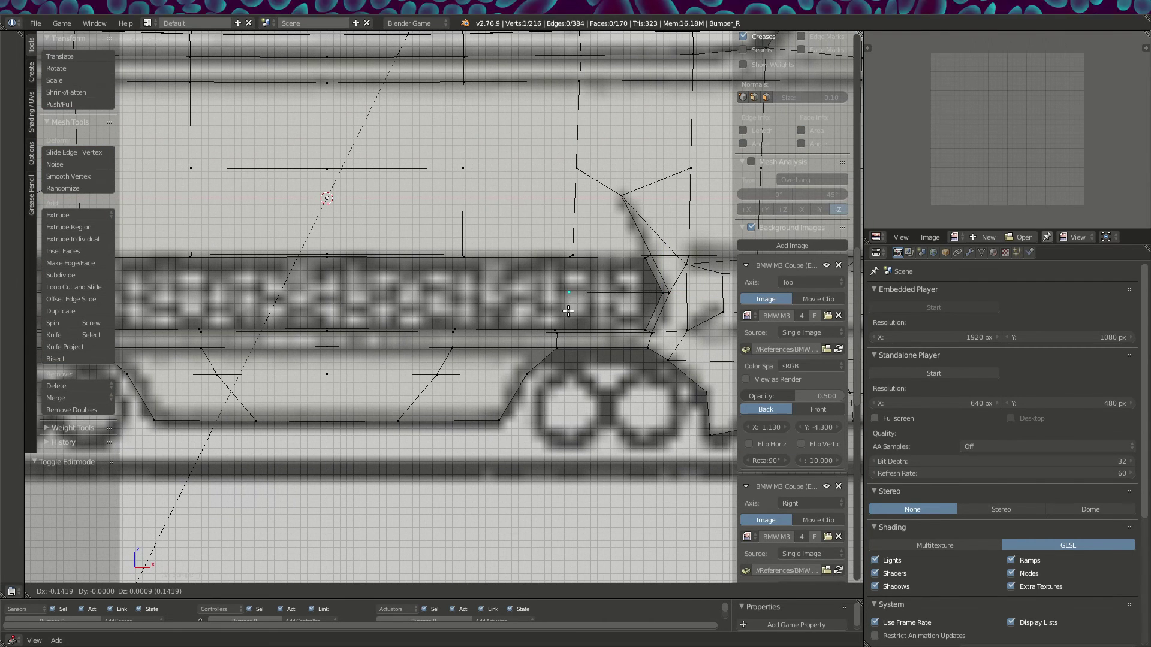
click(564, 308)
key(e)
click(463, 319)
key(e)
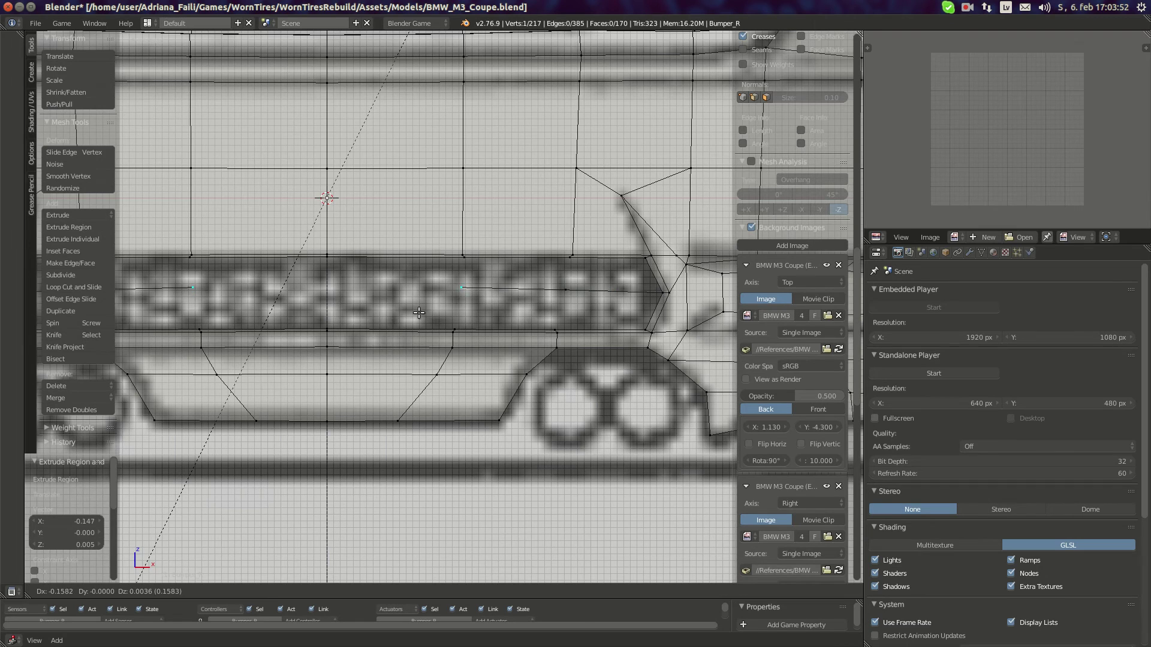
click(267, 317)
Flatten the three new grille vertices with a Z scale of 0 and lower them by 0.007
shift+right_click(461, 288)
shift+right_click(566, 290)
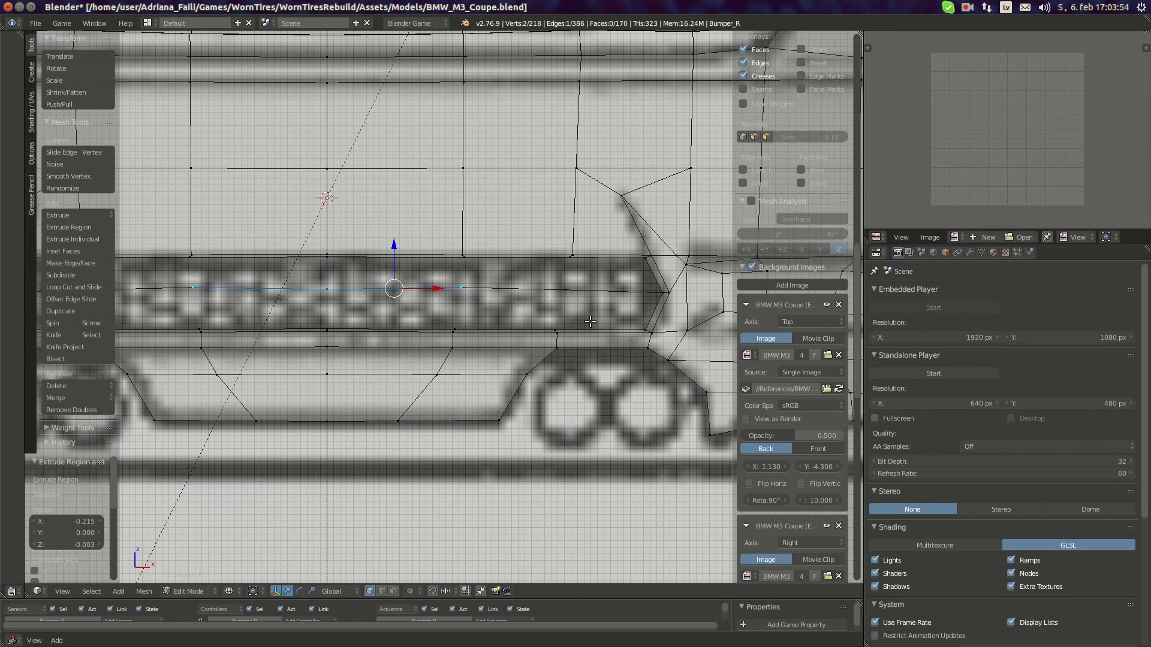
key(s)
key(z)
key(0)
key(Return)
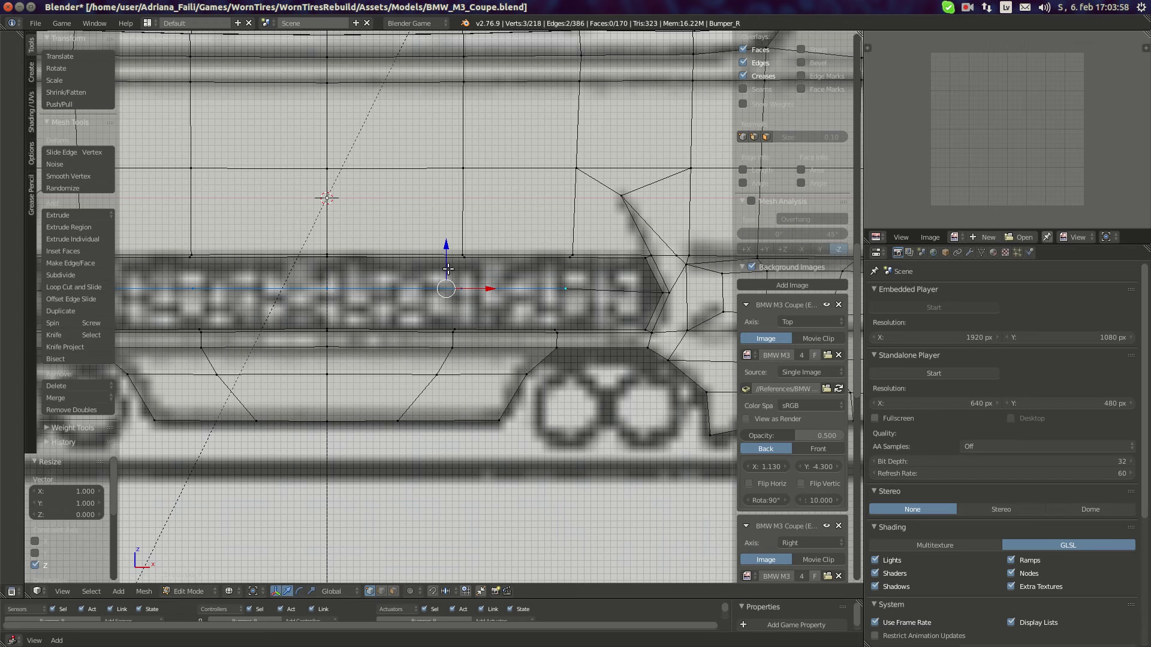
shift+drag(446, 265, 442, 308)
Move the three grille vertices by -0.001 along Y in side view
key(KP_3)
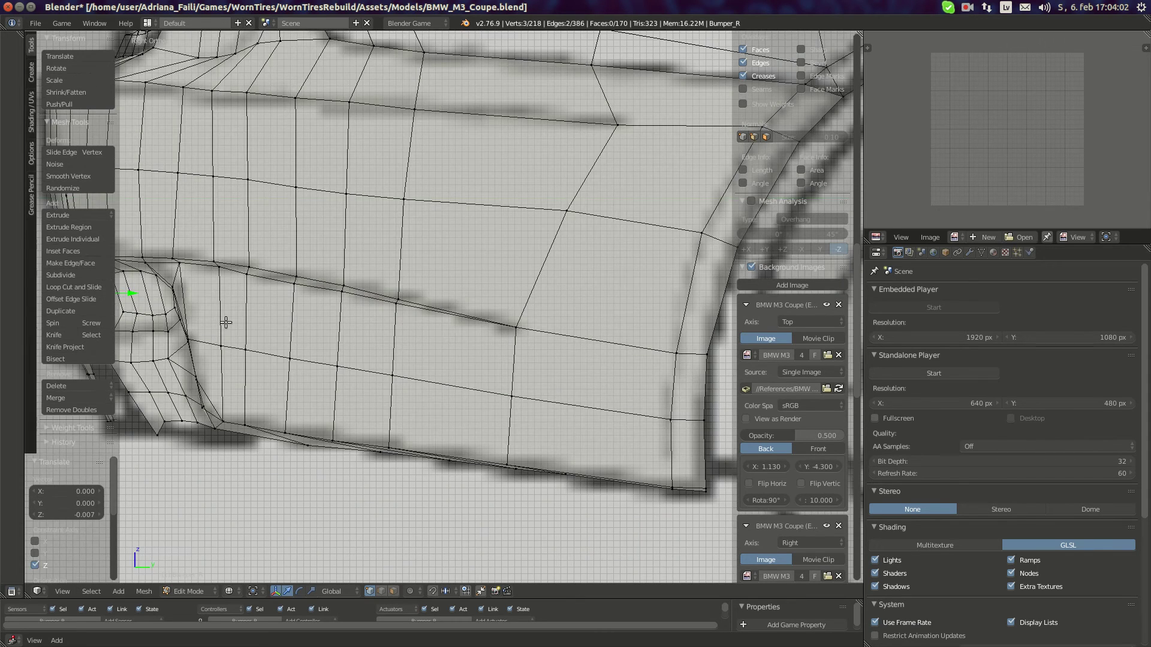
scroll(226, 323, up, 1)
shift+drag(226, 323, 466, 299)
shift+middle_drag(466, 300, 599, 322)
scroll(358, 306, up, 4)
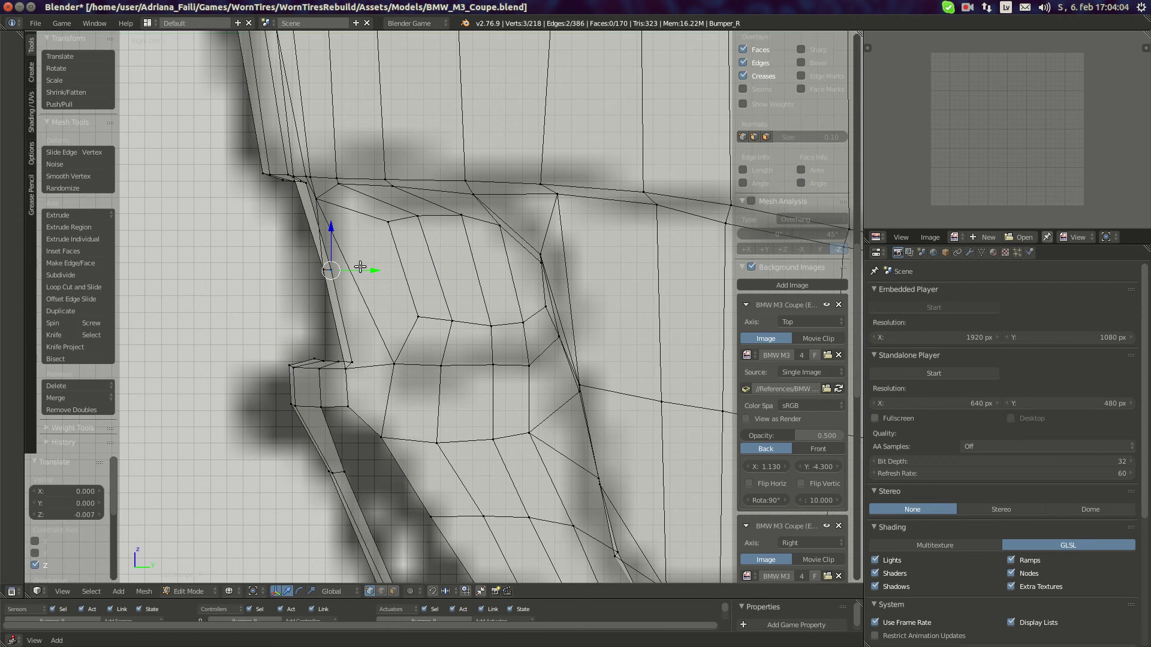
mouse_move(359, 266)
mouse_down()
mouse_move(327, 271)
mouse_move(369, 270)
mouse_move(358, 274)
mouse_up()
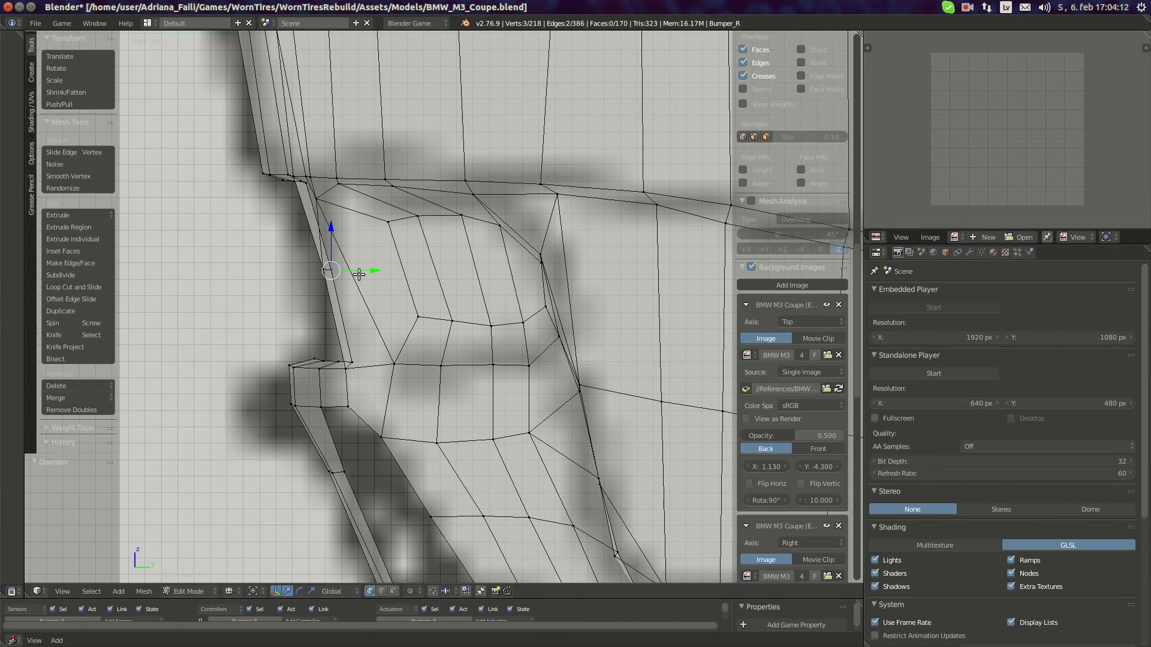
key(g)
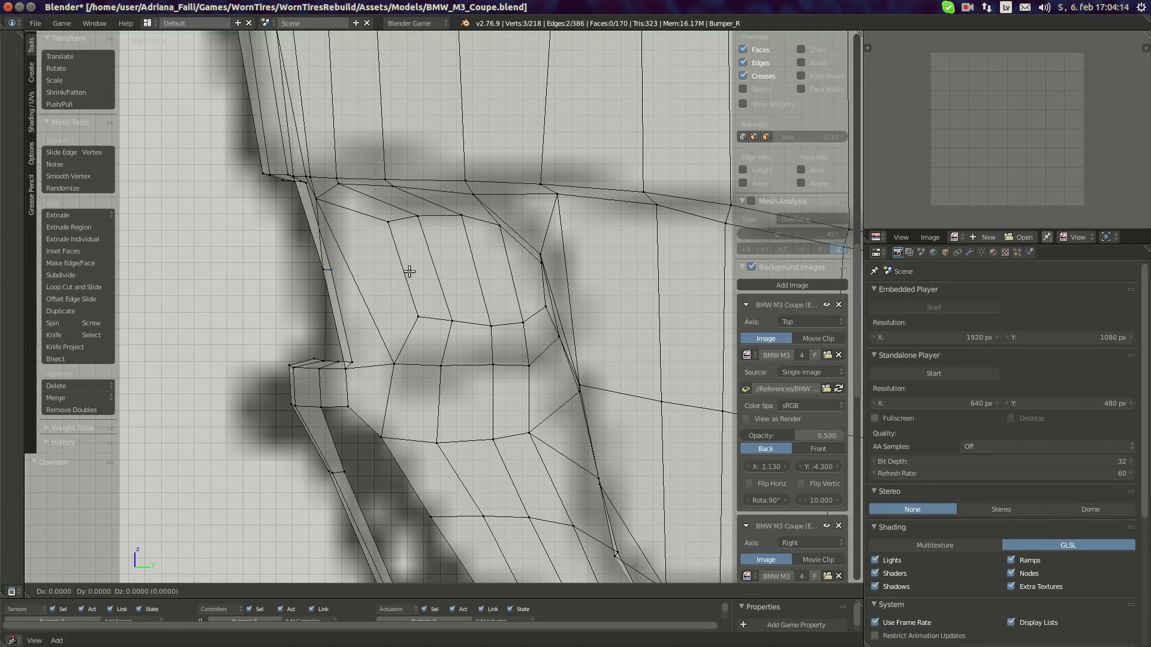
key(y)
click(389, 269)
Move the two off-centre vertices of the grille opening's middle row slightly along Y in side view and deselect everything
key(KP_1)
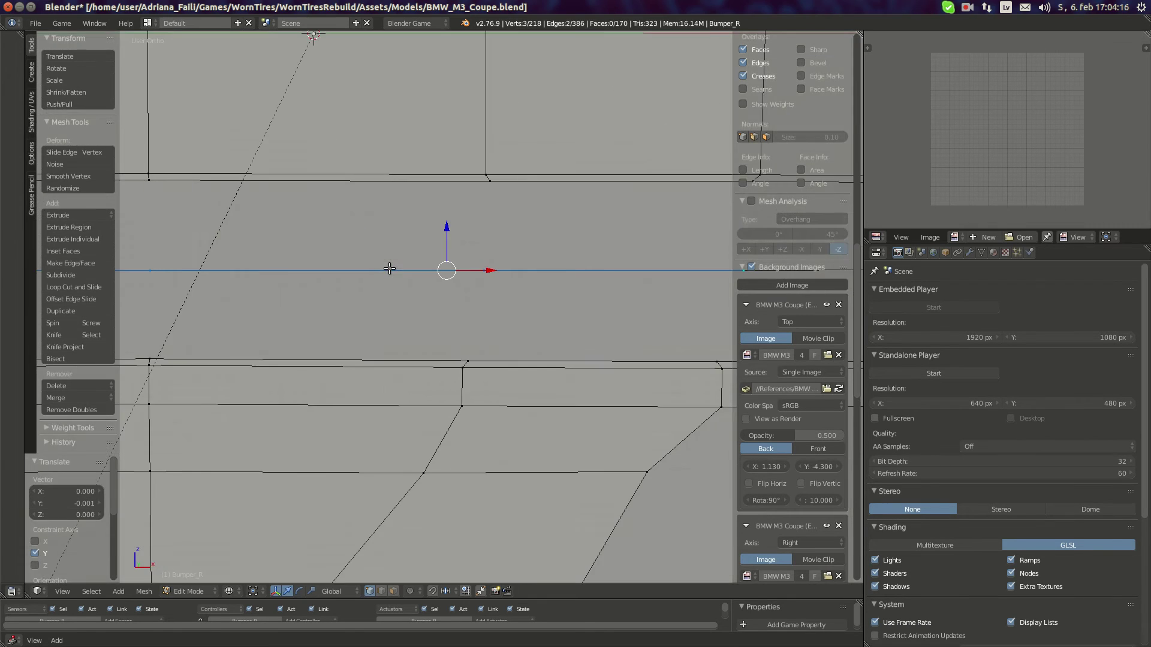
scroll(390, 269, down, 3)
right_click(439, 286)
shift+right_click(582, 279)
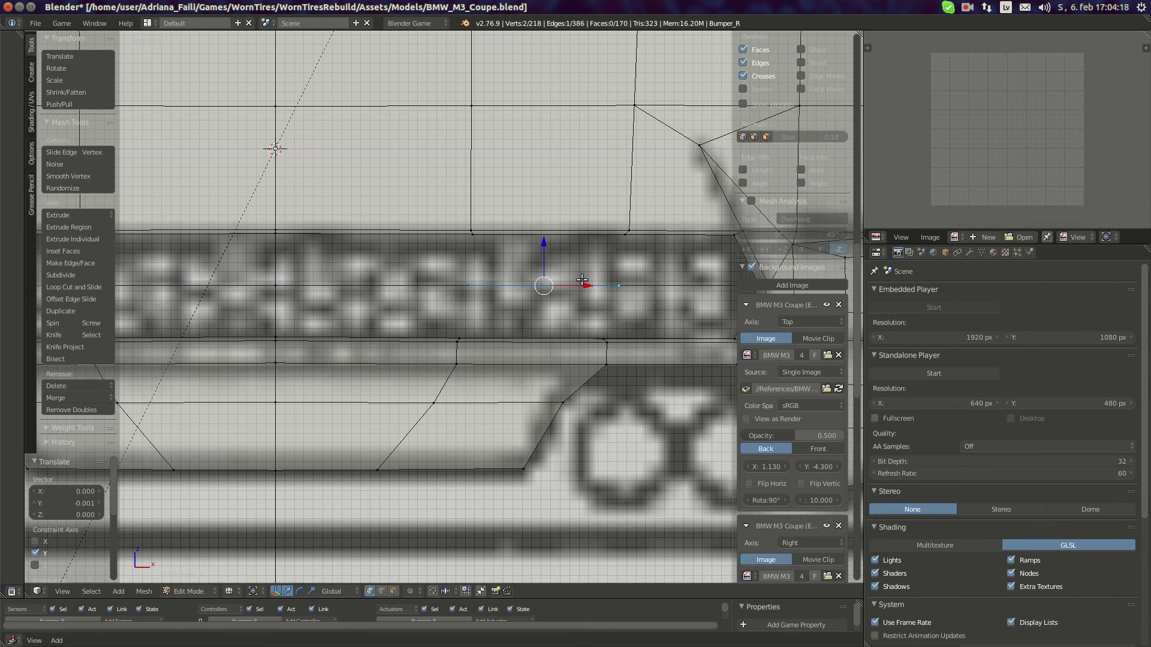
key(KP_3)
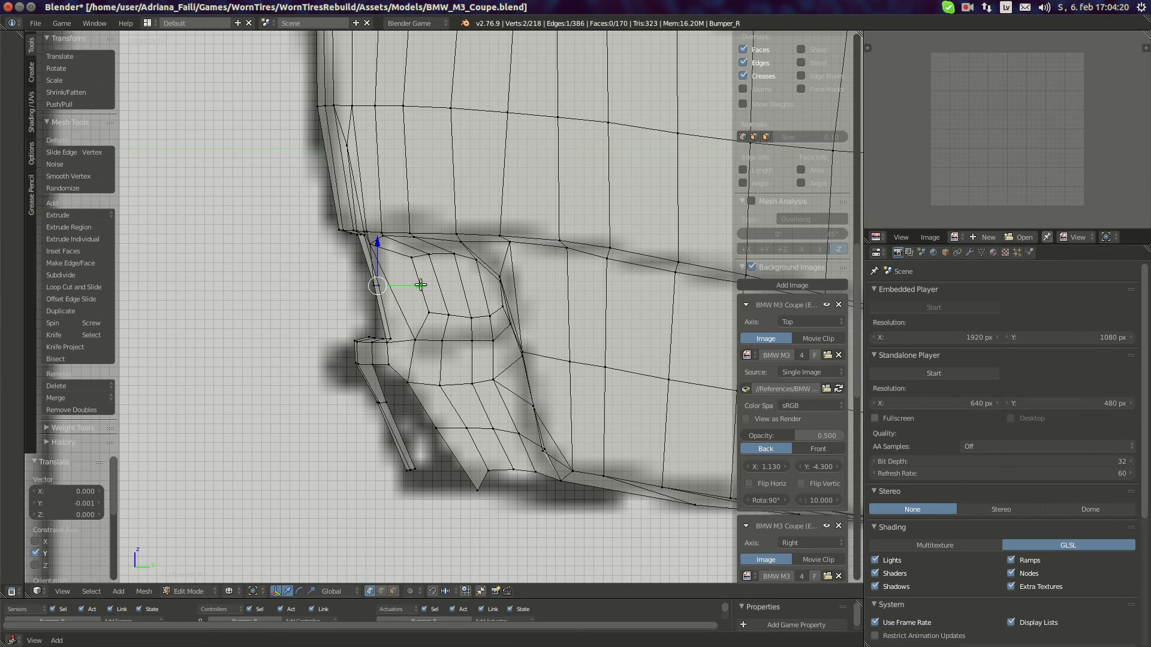
drag(421, 285, 432, 284)
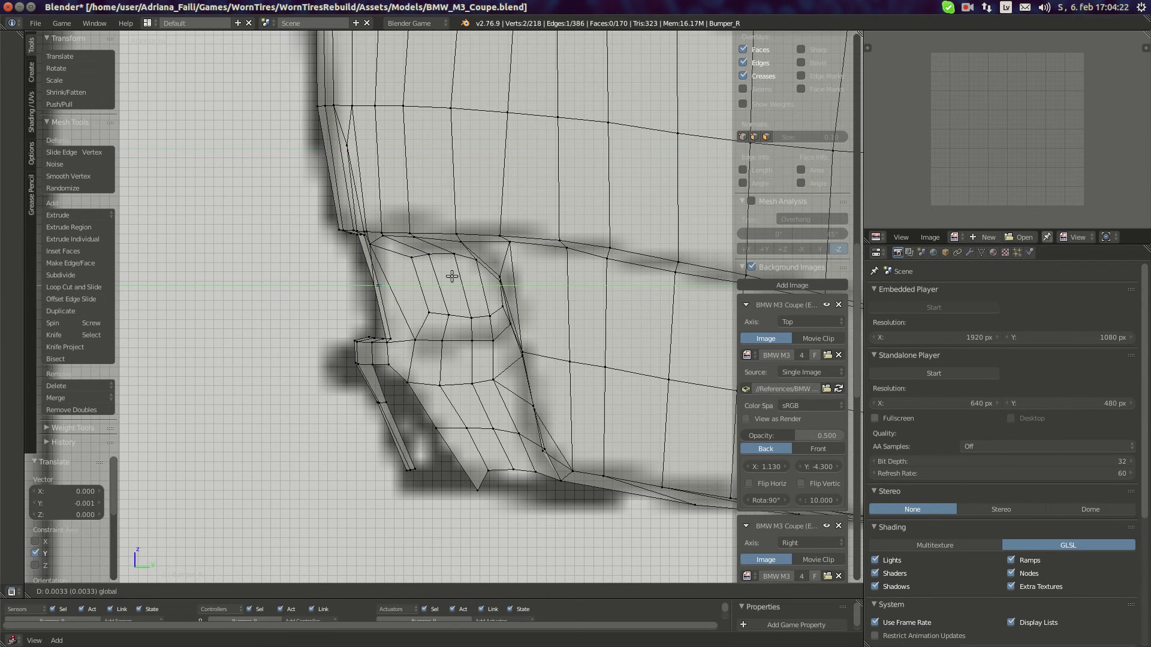
click(428, 277)
key(a)
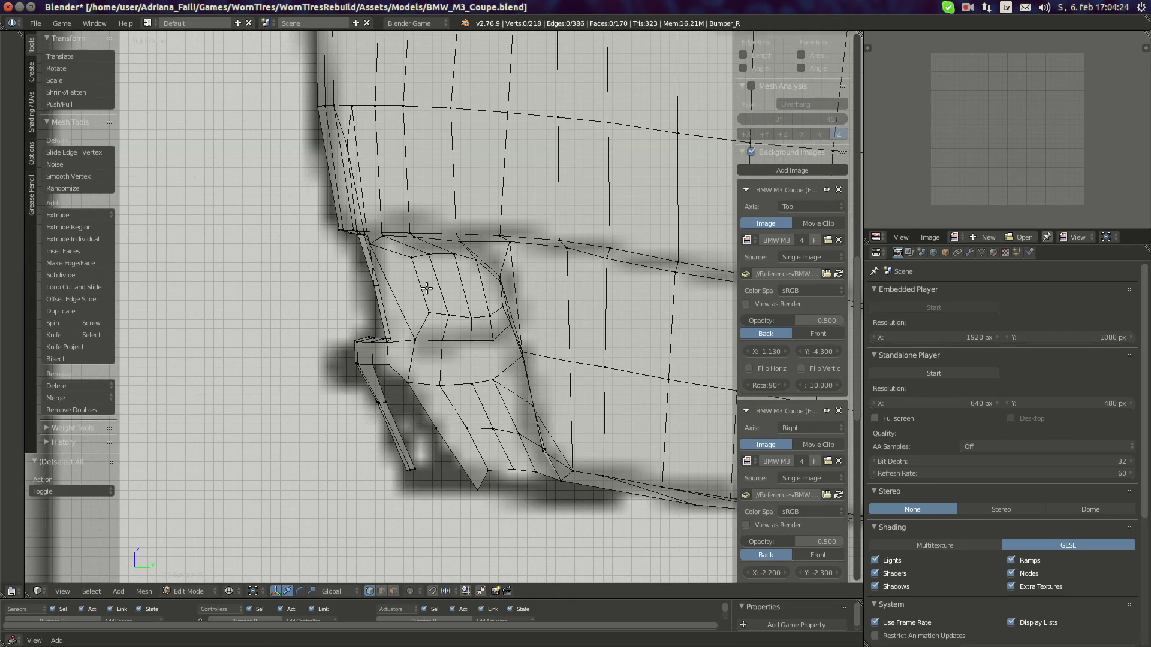
Nudge the outermost of the three new mid-row grille vertices by 0.0000913 along Y in side view
key(KP_1)
middle_drag(466, 273, 333, 292)
key(ctrl+z)
right_click(359, 274)
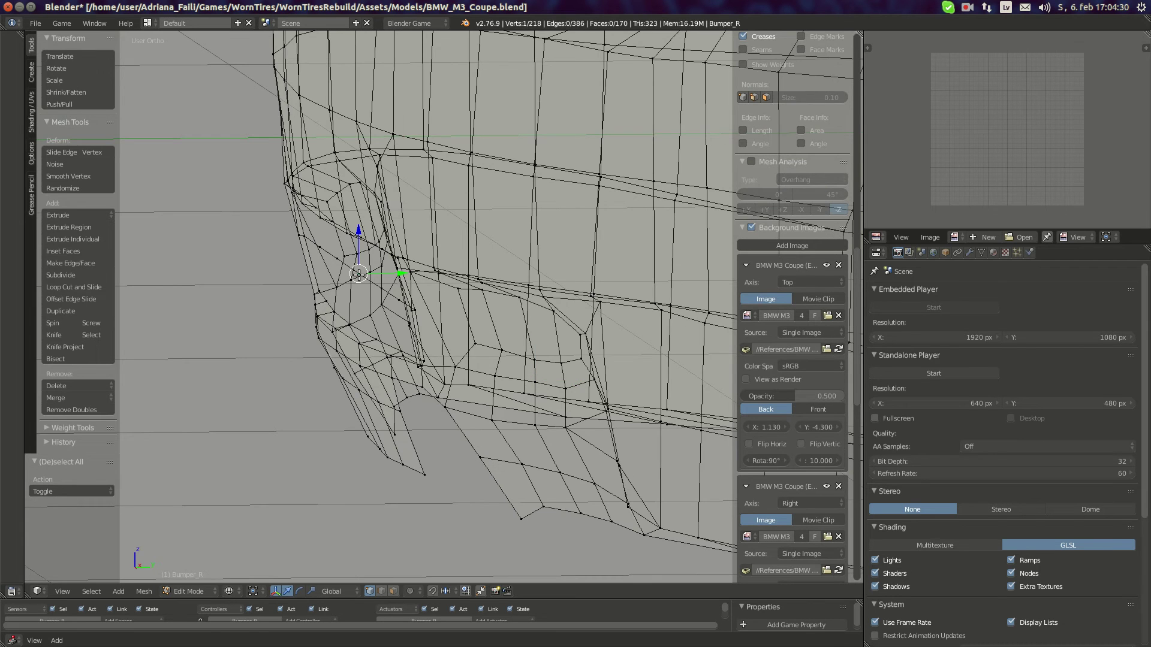
key(KP_3)
scroll(387, 316, up, 3)
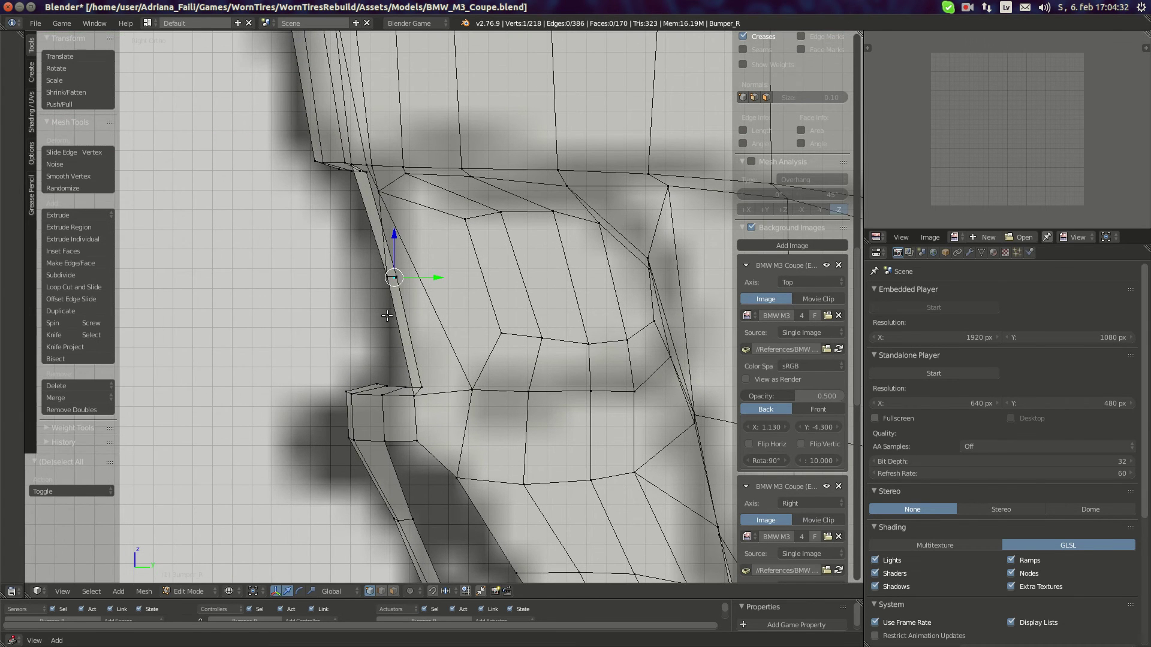
key(KP_1)
scroll(496, 309, up, 3)
right_click(590, 295)
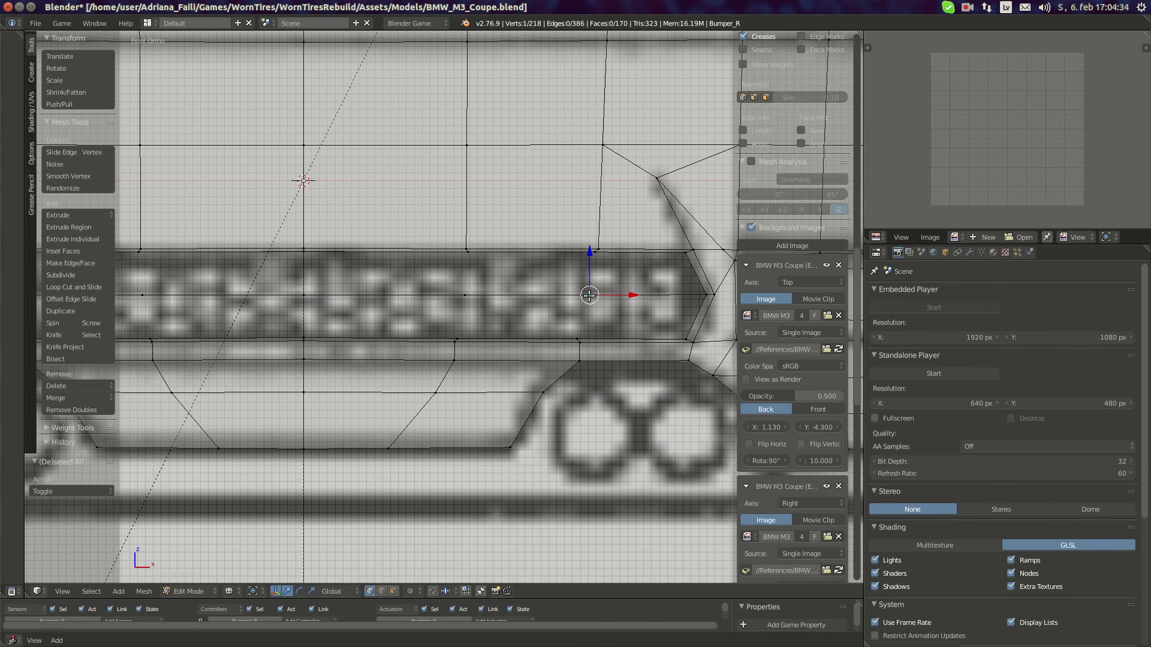
key(KP_3)
scroll(388, 313, up, 3)
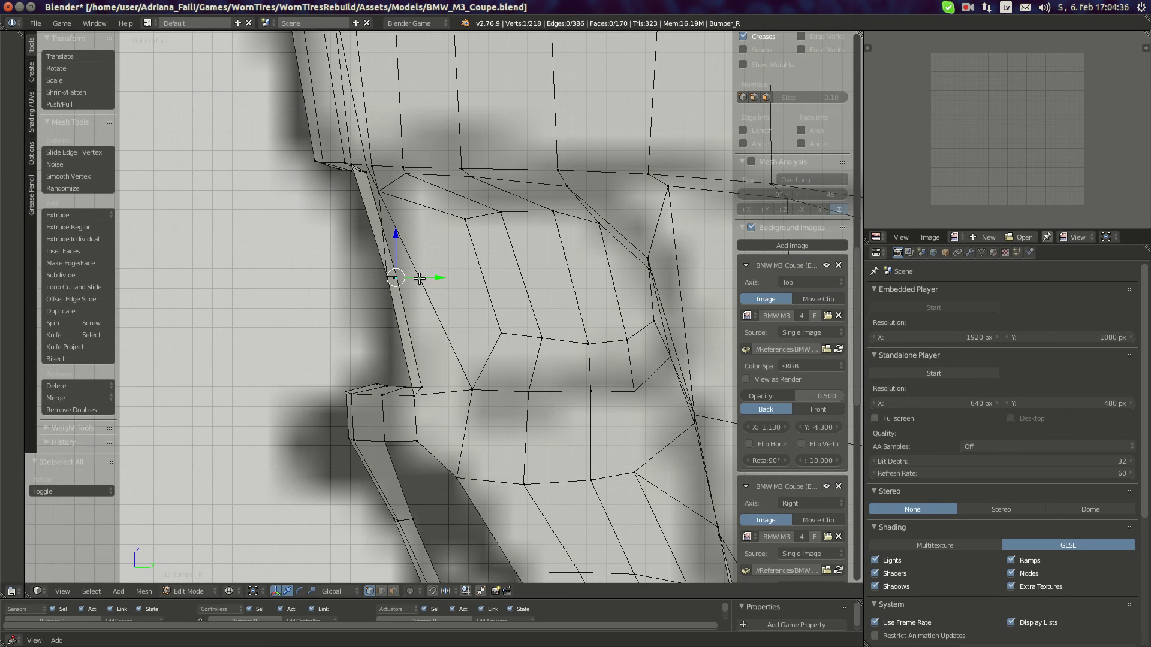
drag(420, 278, 421, 278)
Move the mid-row grille vertex between the centre line and the outermost new vertex by -0.003 along Y
key(KP_1)
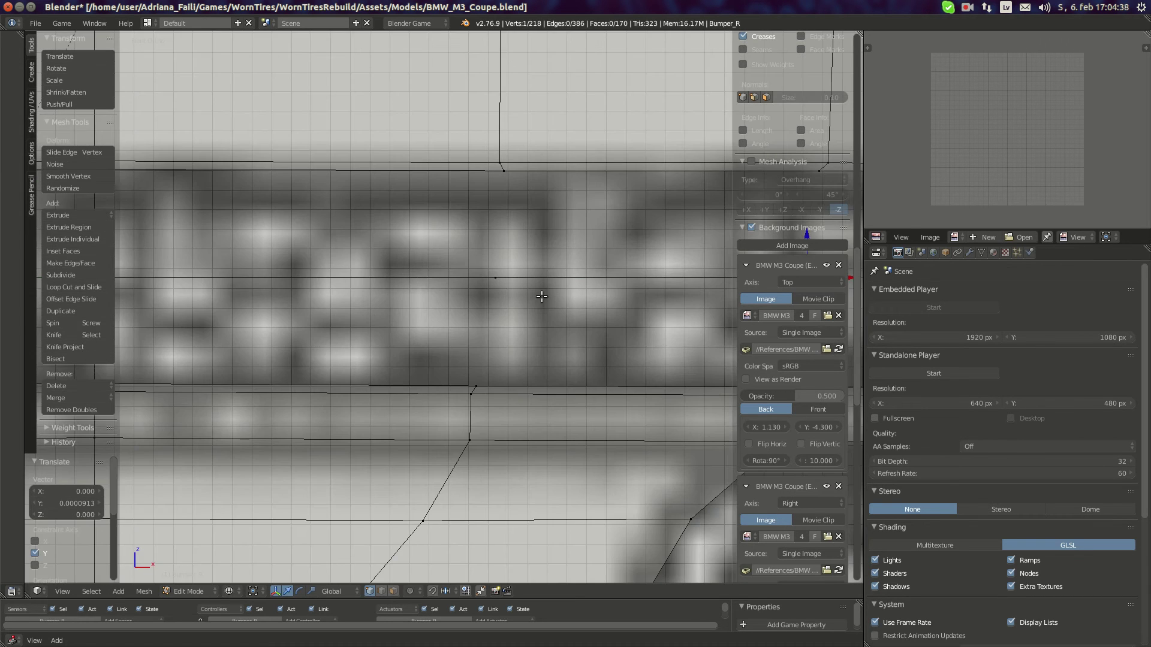
scroll(552, 294, down, 3)
right_click(467, 280)
key(KP_3)
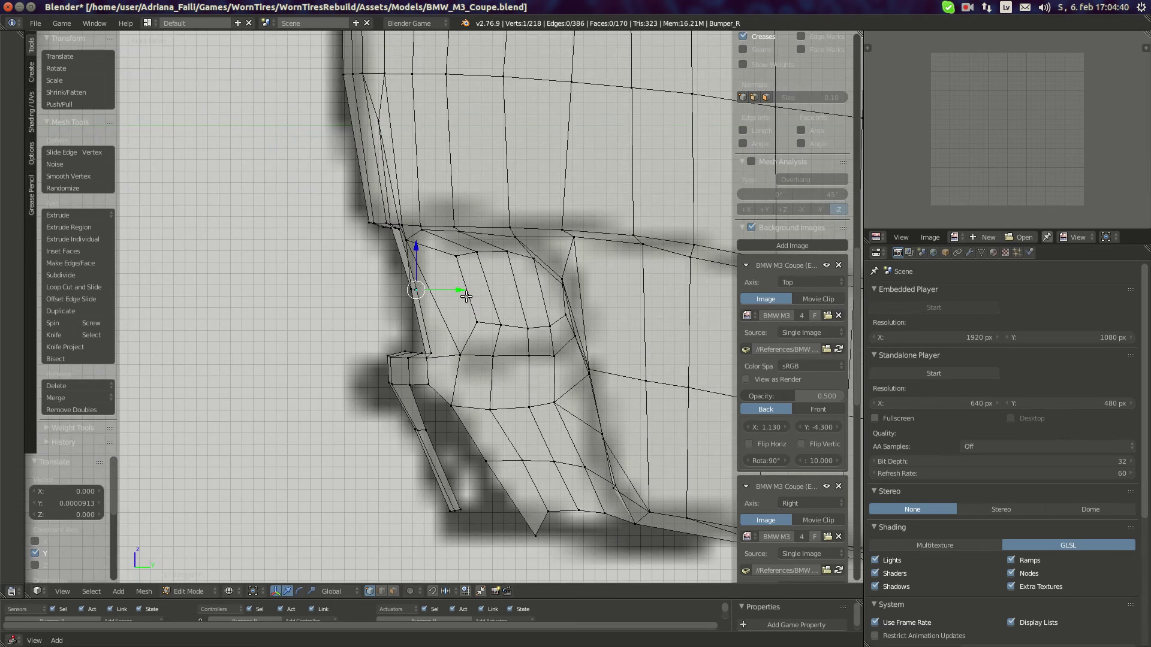
scroll(411, 276, up, 3)
key(g)
key(y)
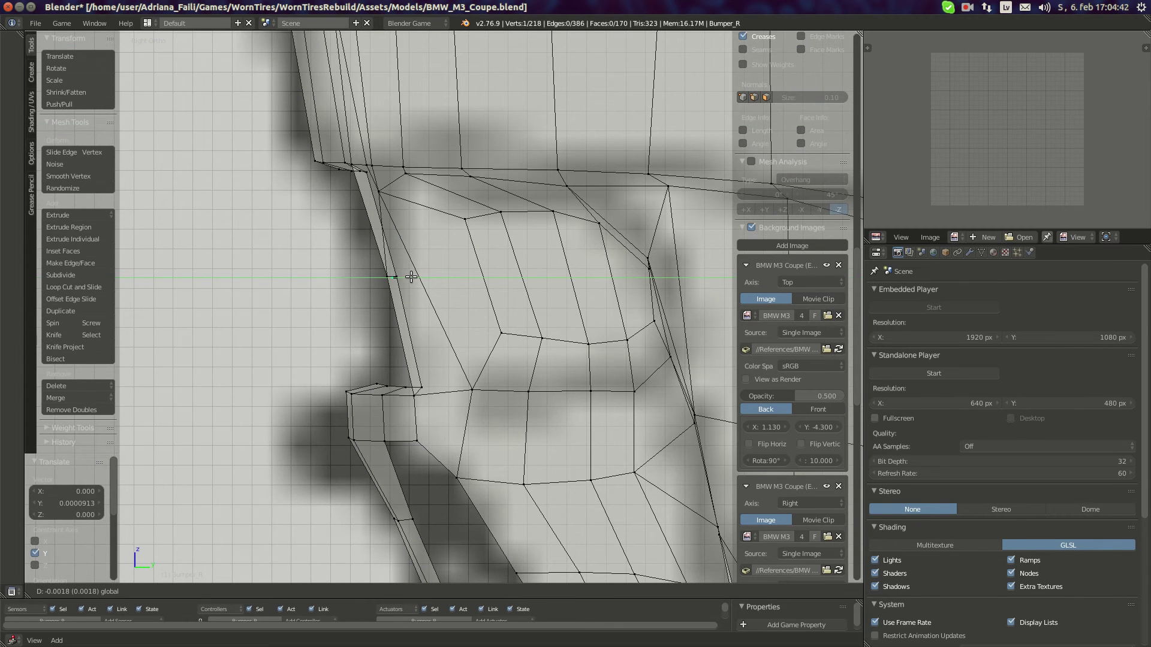
click(410, 276)
Move the centre-line vertex of the grille's middle row by -0.006 along Y and back by 0.002
key(KP_1)
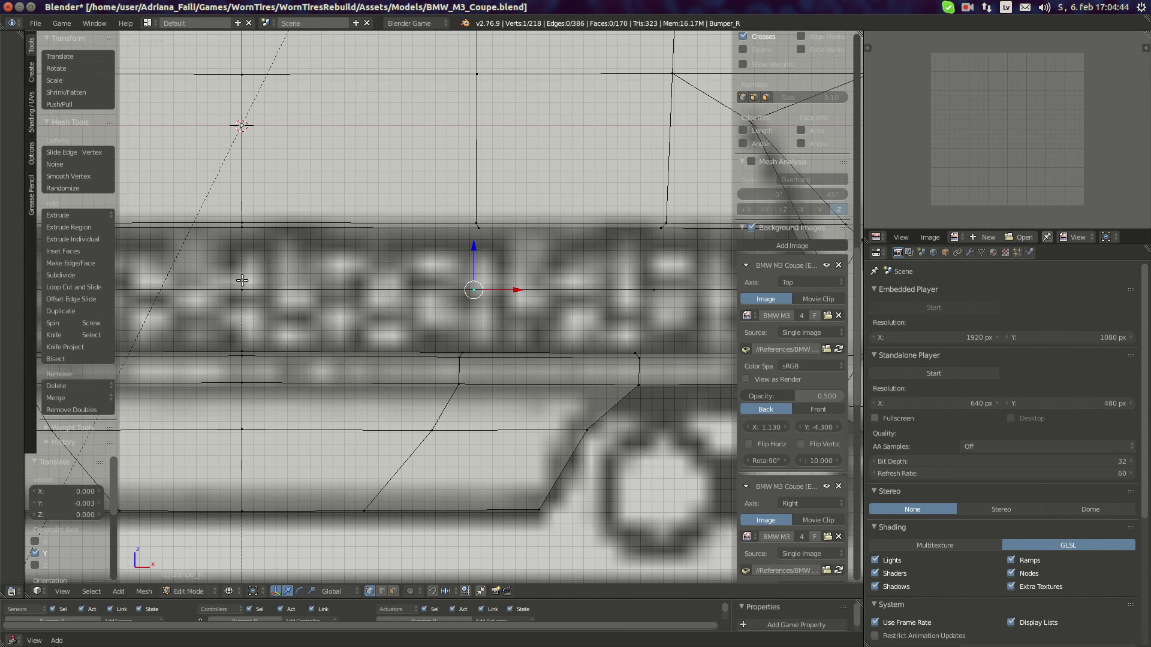
key(KP_3)
scroll(413, 275, up, 3)
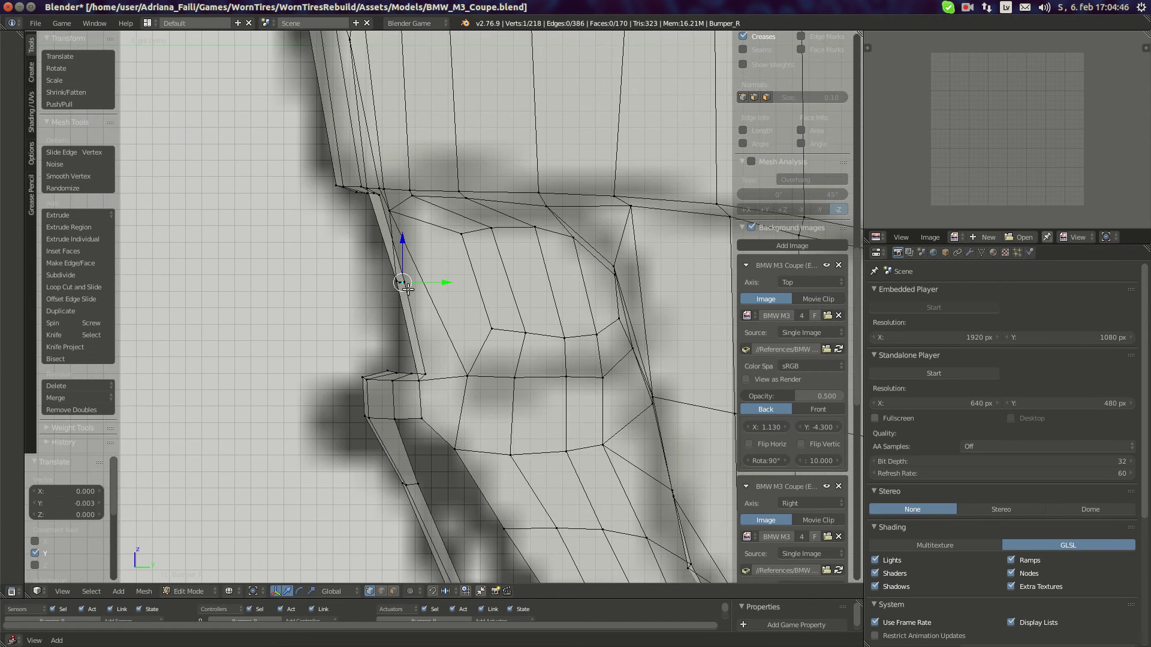
key(g)
key(y)
click(414, 274)
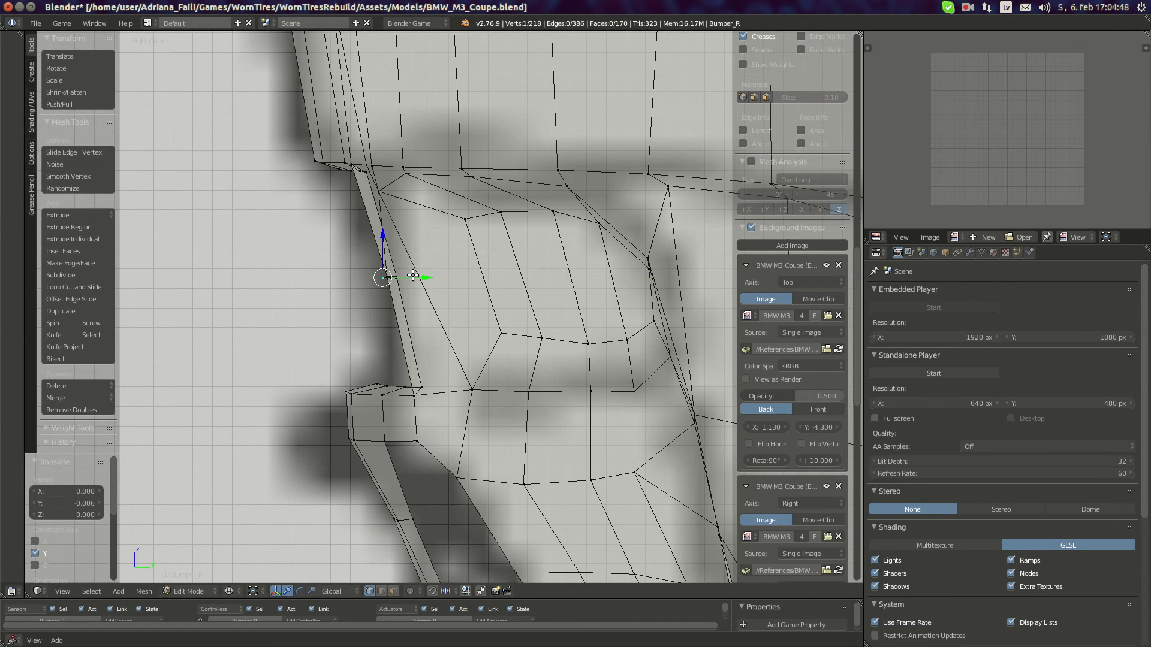
key(KP_1)
key(KP_3)
key(g)
key(y)
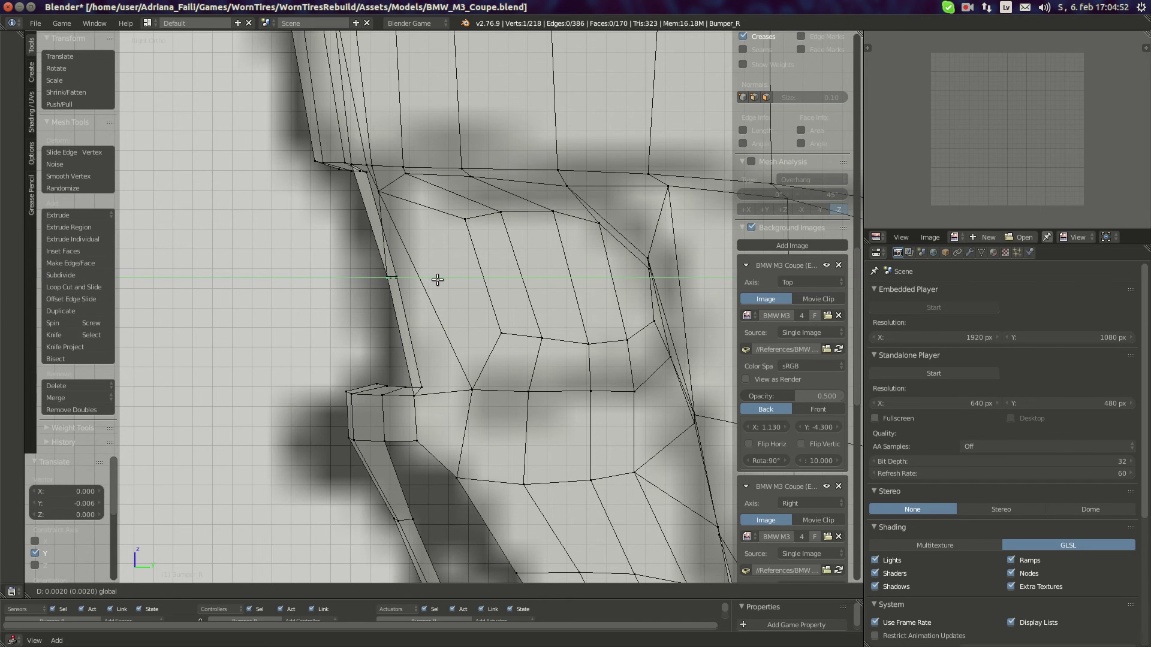
click(438, 280)
Fill the lower and upper faces of the grille section next to the centre line in rear view
key(KP_1)
scroll(335, 297, down, 3)
scroll(334, 298, down, 1)
shift+middle_drag(341, 296, 380, 298)
shift+right_click(324, 336)
shift+middle_drag(323, 336, 330, 334)
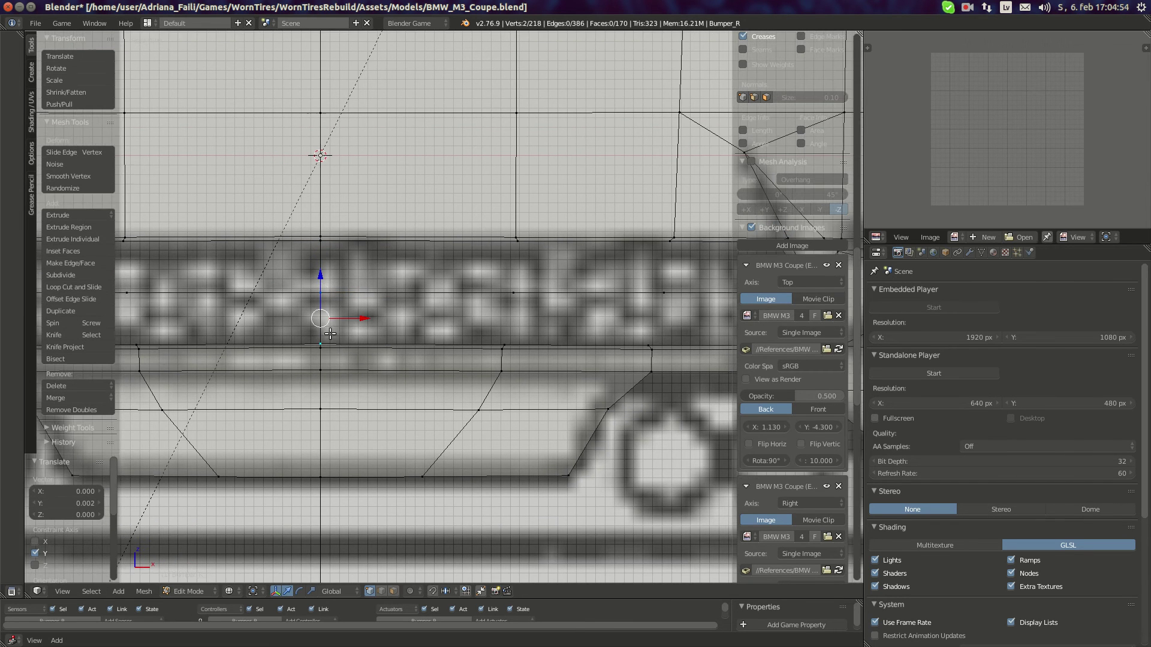
shift+right_click(504, 345)
shift+right_click(513, 293)
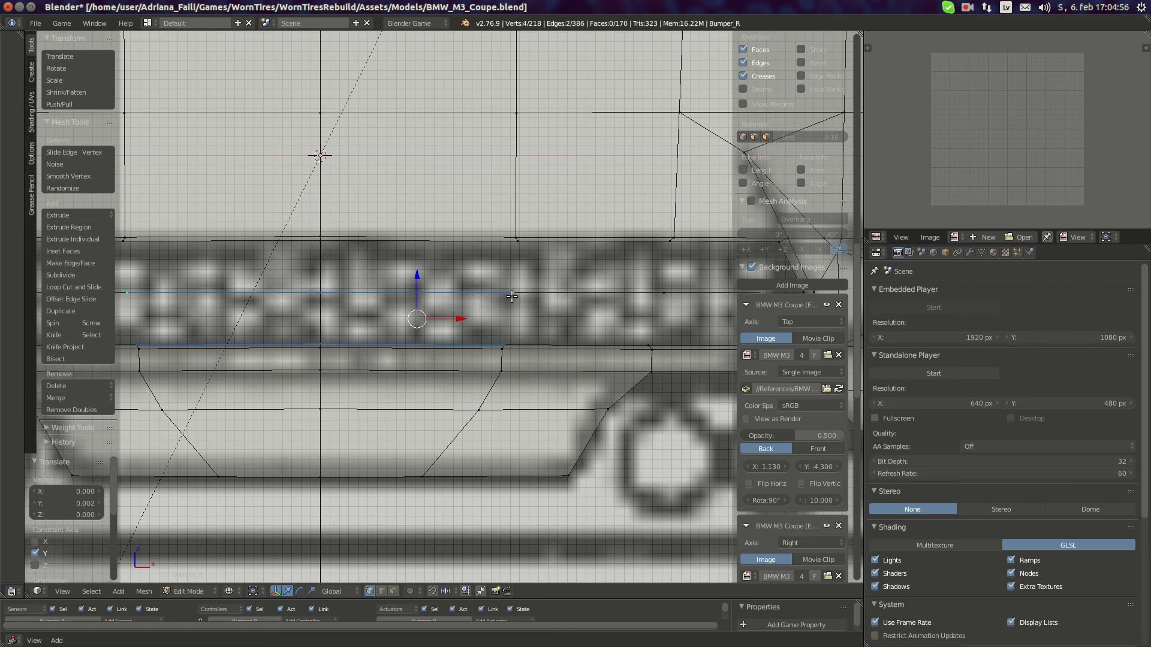
key(f)
right_click(512, 294)
shift+right_click(517, 238)
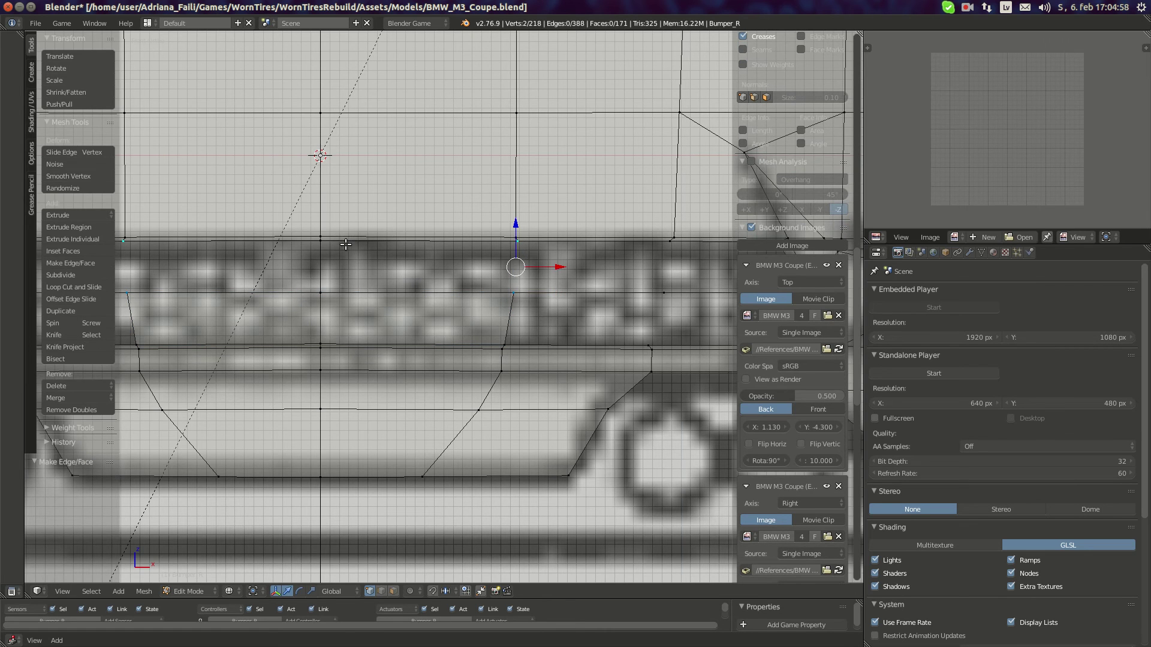
key(f)
Fill the upper and lower faces of the next grille section outward from the centre section
shift+middle_drag(522, 270, 326, 252)
key(a)
right_click(323, 264)
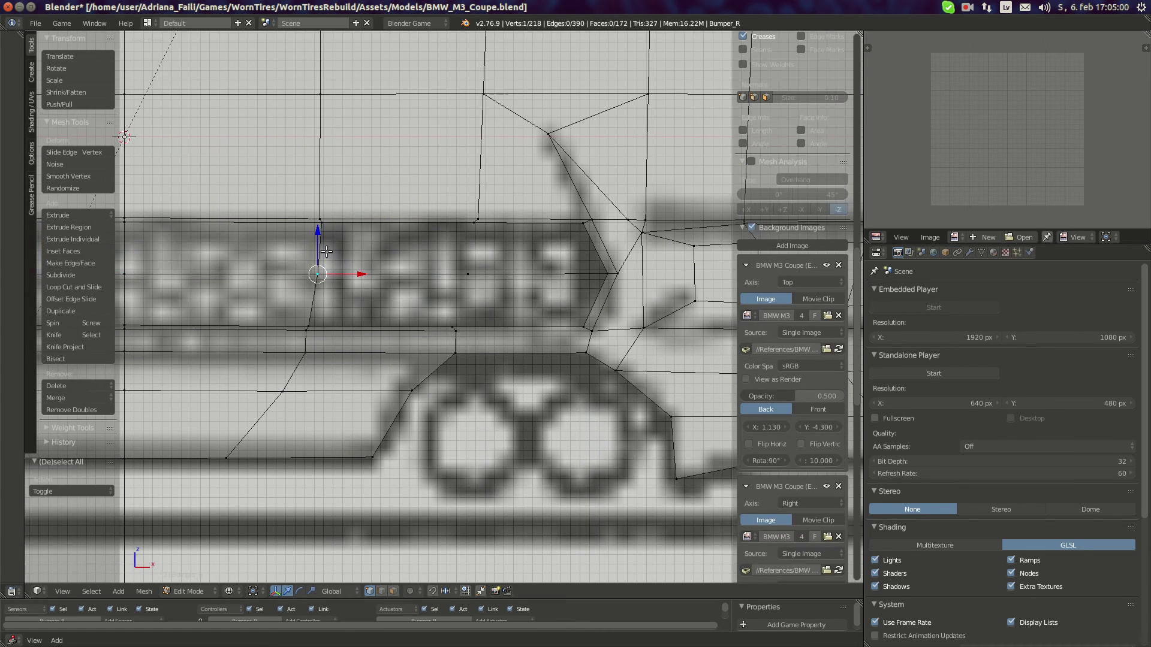
shift+right_click(477, 220)
key(f)
right_click(469, 274)
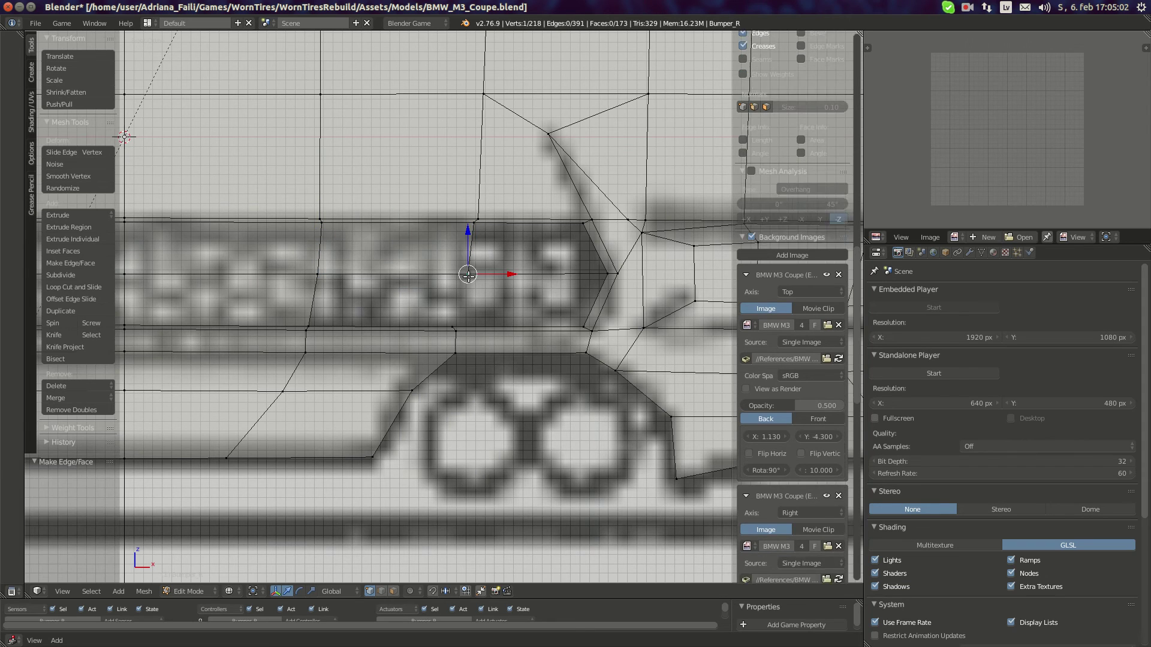
shift+right_click(460, 325)
shift+right_click(311, 324)
shift+right_click(321, 263)
key(f)
Fill the upper and lower faces of the outermost grille section, closing the opening's pointed end, and deselect everything
right_click(482, 265)
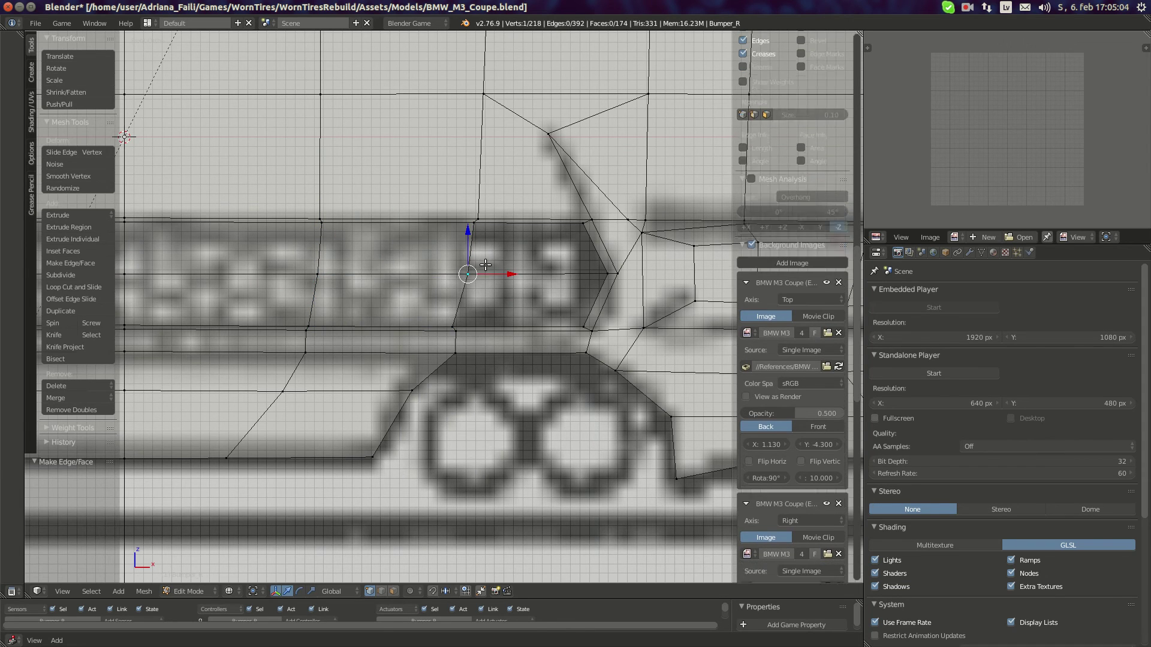
shift+right_click(476, 221)
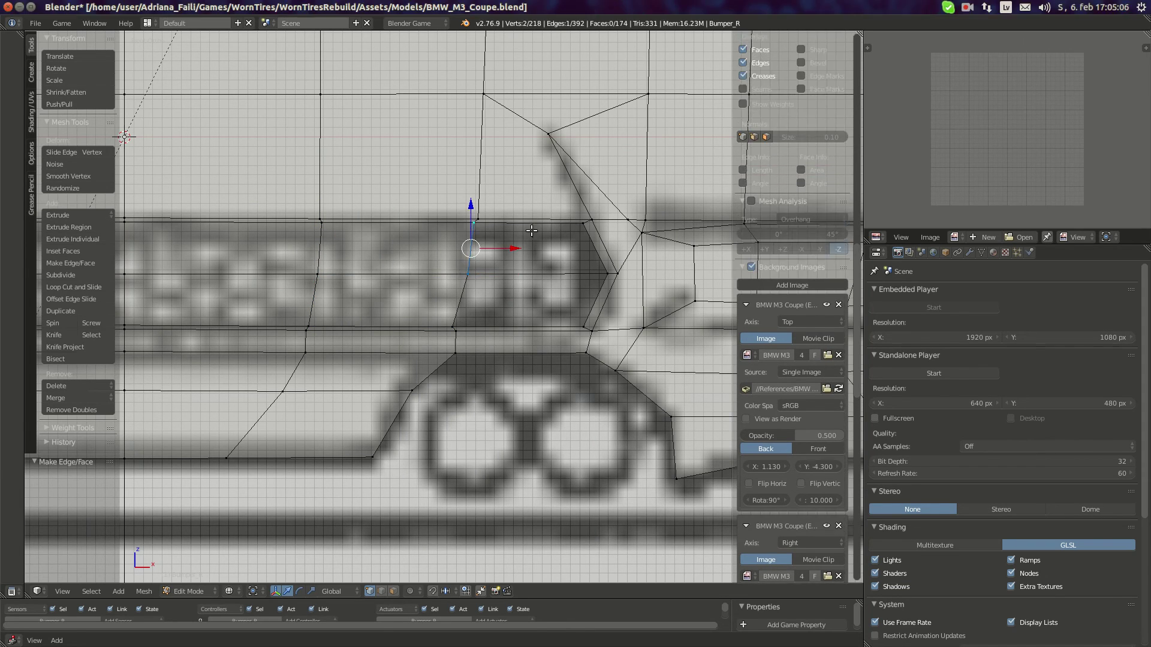
shift+right_click(582, 224)
key(f)
right_click(607, 273)
shift+right_click(585, 327)
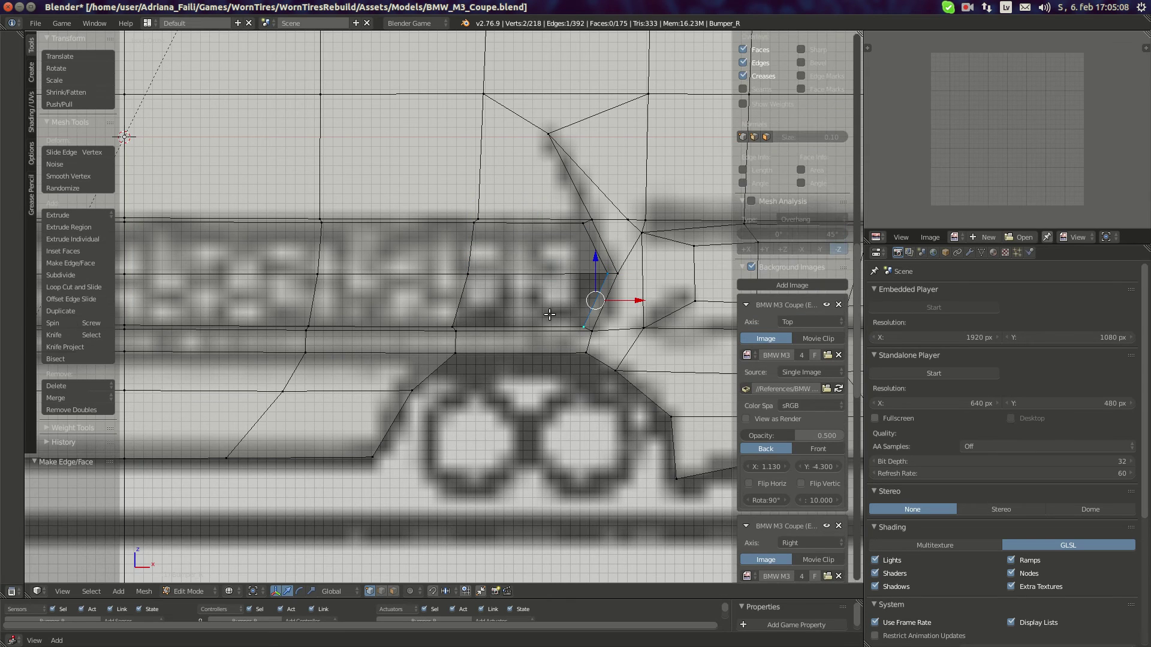
shift+right_click(456, 318)
key(f)
key(a)
Examine the closed grille area on the shaded bumper in Object Mode, in perspective and in orthographic rear view
key(Tab)
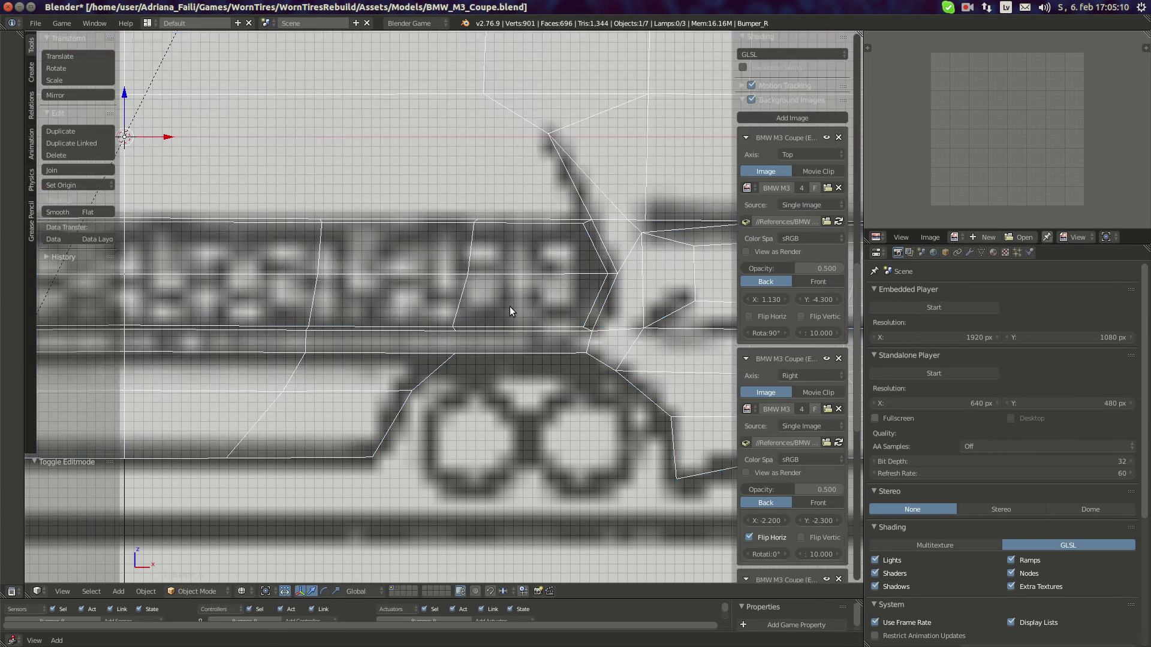
key(KP_5)
key(Home)
key(z)
mouse_move(469, 314)
middle_down()
mouse_move(444, 334)
mouse_move(530, 290)
mouse_move(474, 305)
middle_up()
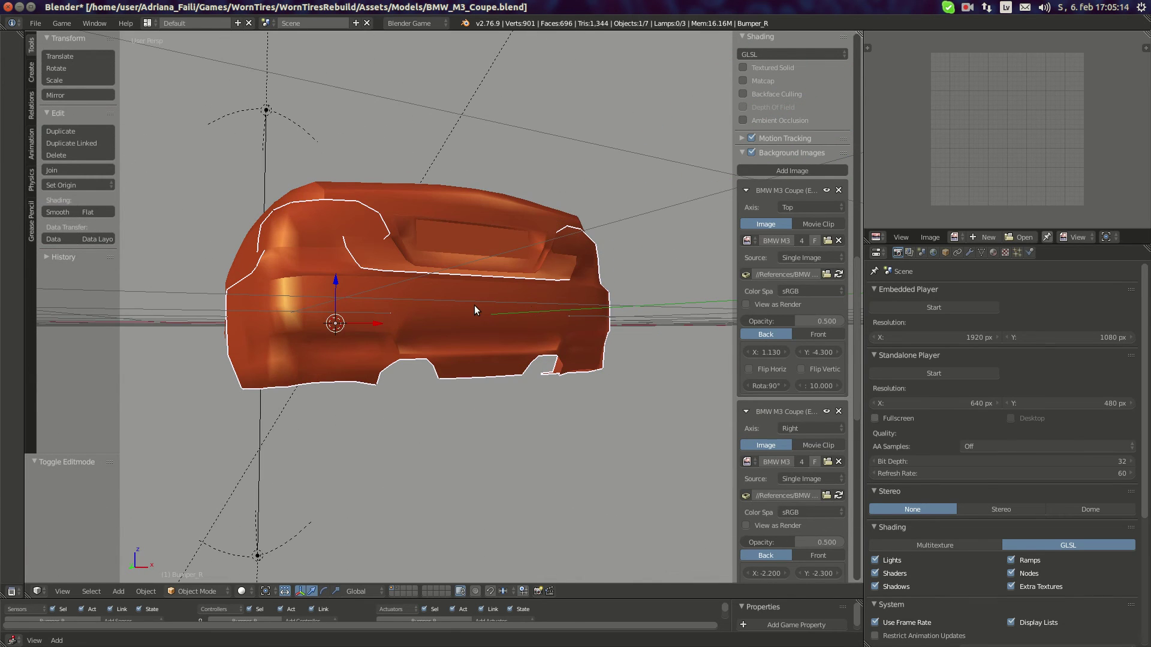
key(KP_1)
key(KP_5)
scroll(434, 362, up, 5)
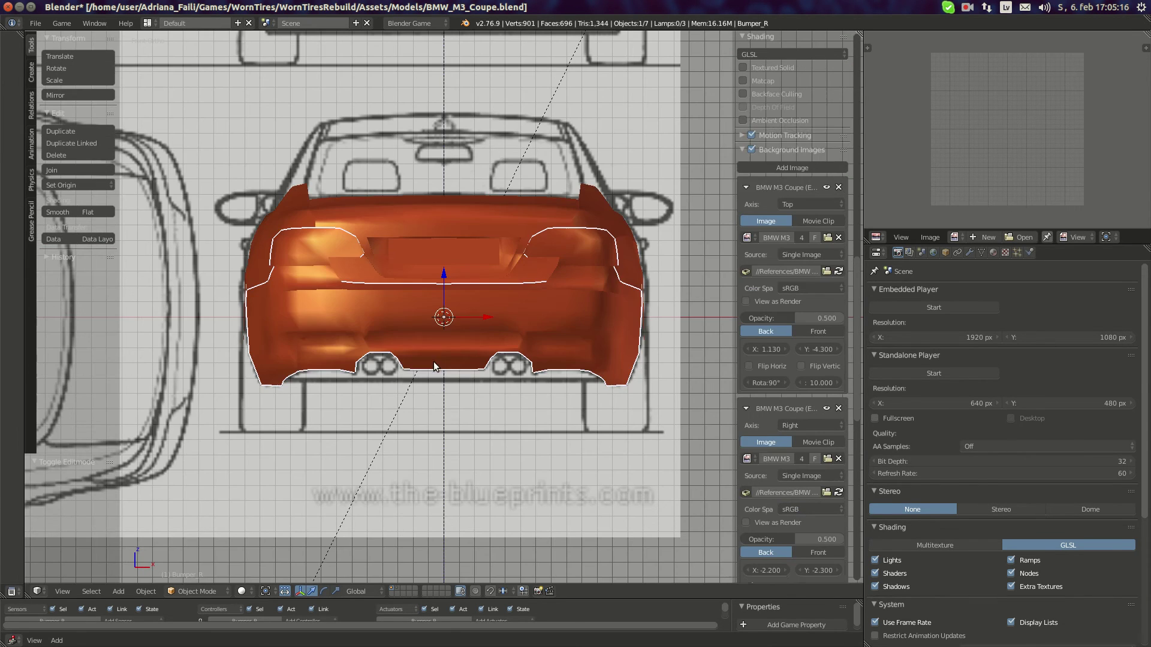
Return to editing the bumper in wireframe with edge selection, and check the BMW M3 Coupe rear photo in Chromium before returning to Blender
key(Tab)
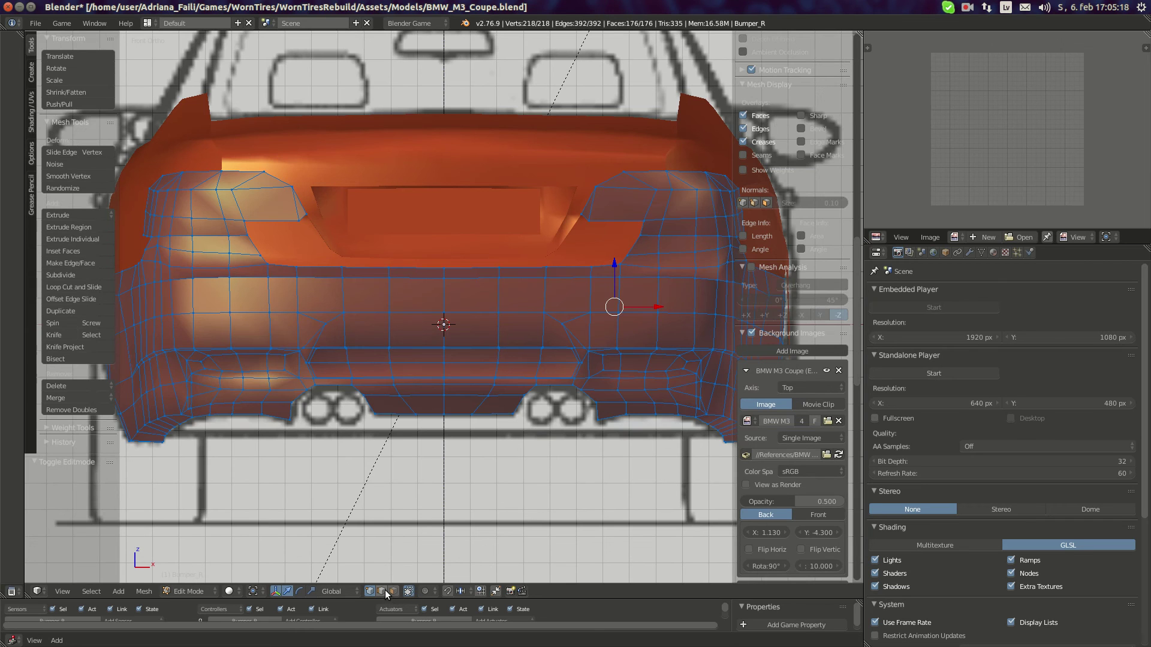
click(384, 591)
key(z)
shift+middle_drag(336, 263, 489, 232)
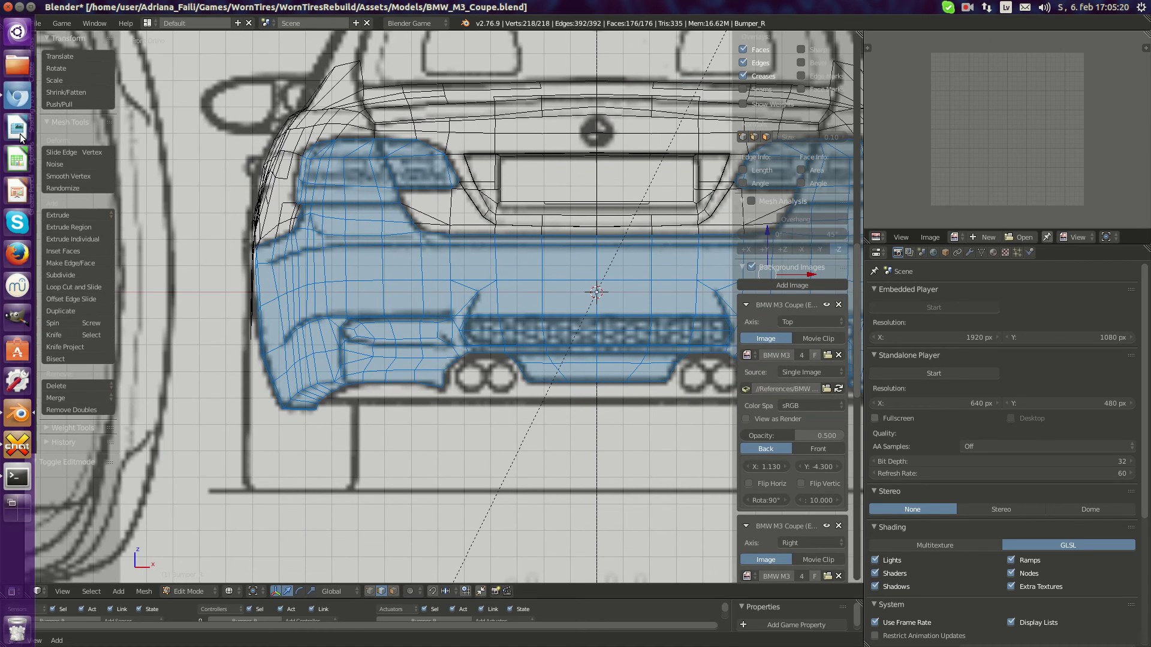
click(22, 97)
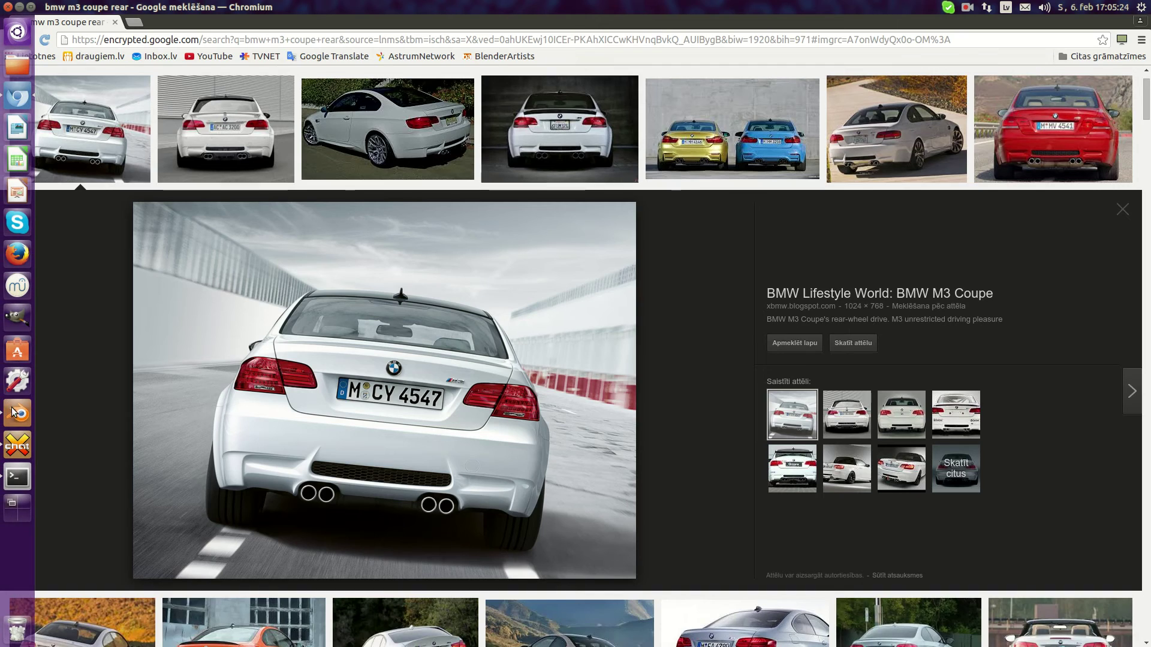
click(12, 412)
Split the bumper mesh along the crease edges above the outer recess, following the curve down to its outer end
shift+middle_drag(603, 302, 263, 317)
scroll(502, 327, up, 3)
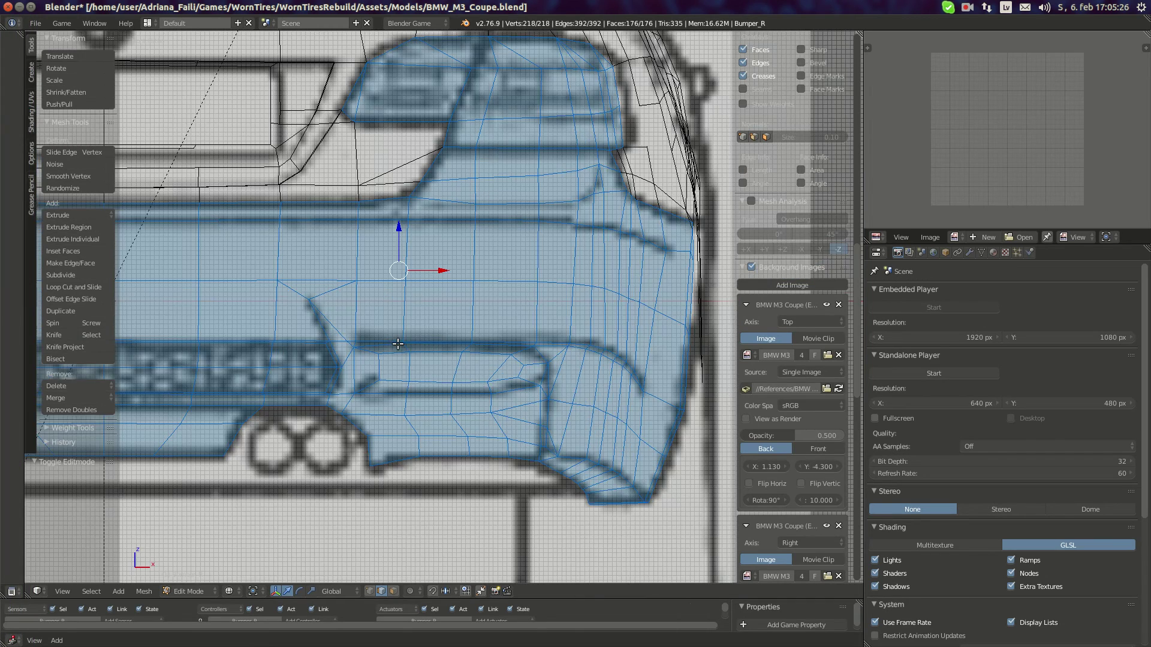
scroll(398, 344, up, 3)
right_click(358, 353)
ctrl+right_click(514, 349)
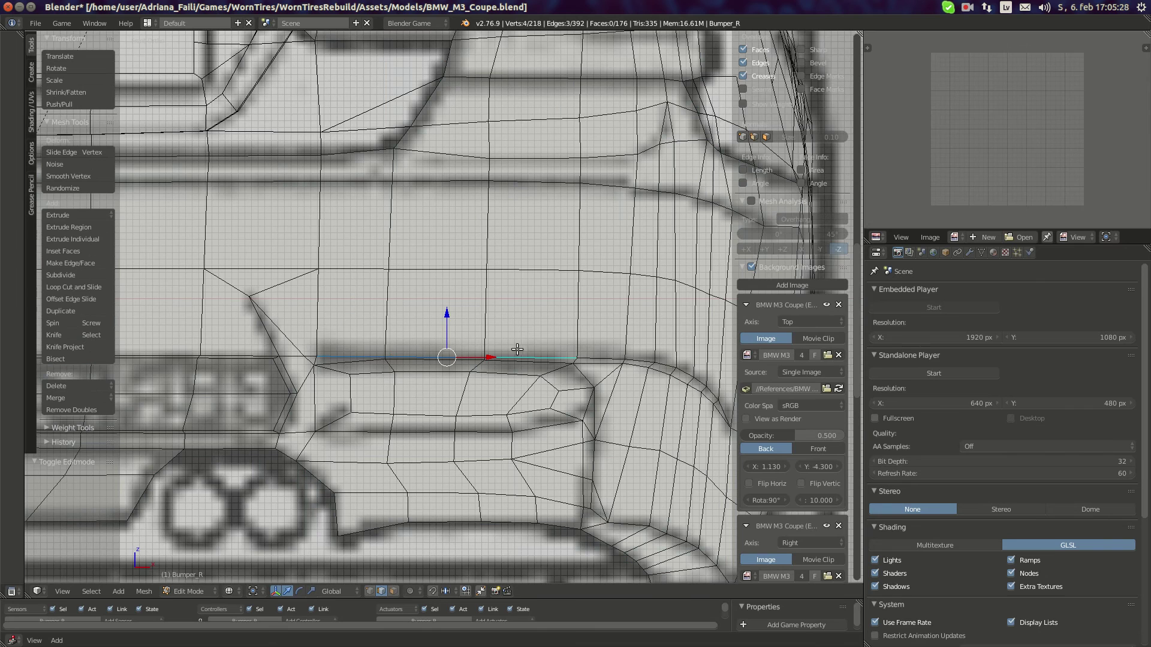
shift+middle_drag(597, 366, 461, 338)
ctrl+right_click(514, 346)
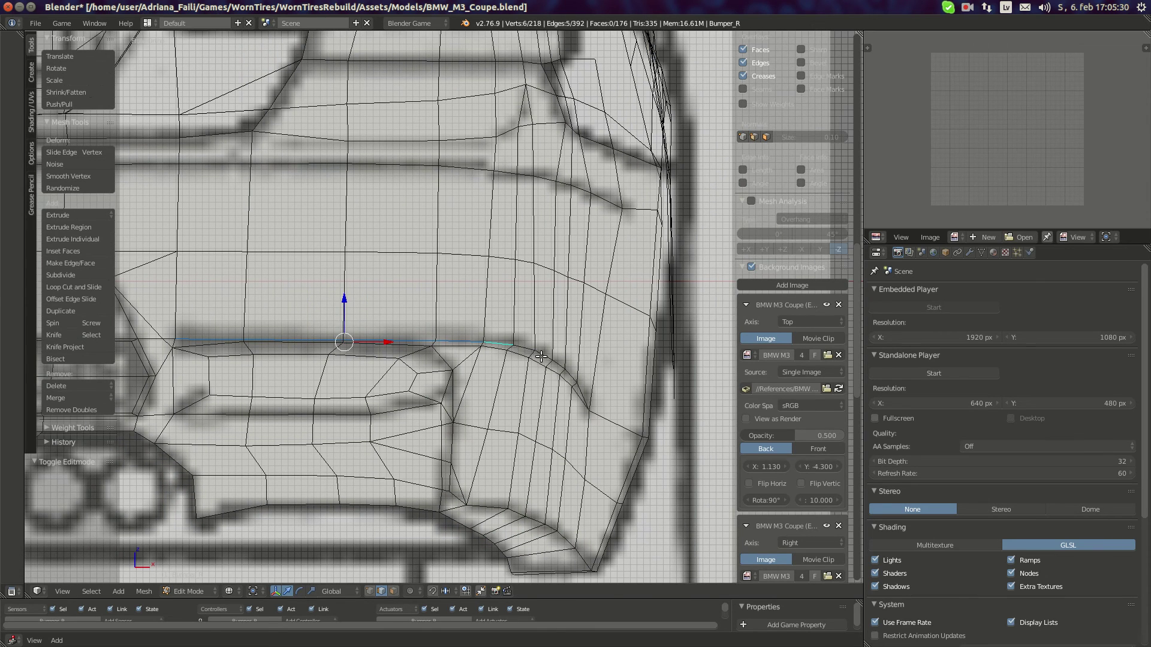
ctrl+right_click(566, 367)
ctrl+right_click(562, 366)
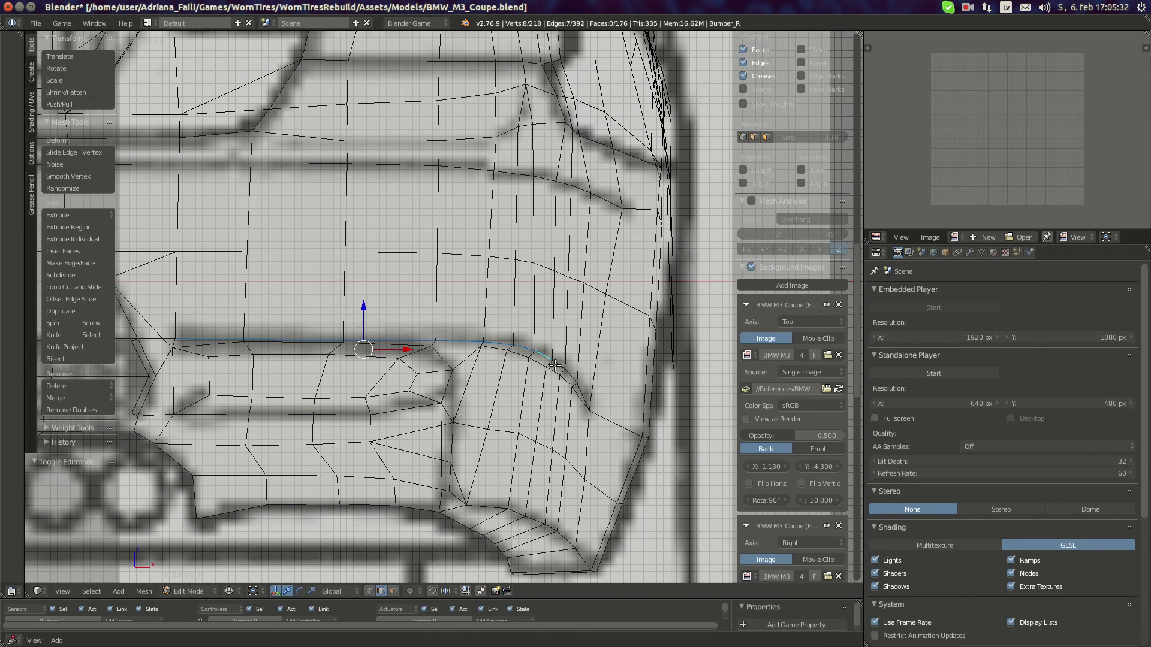
ctrl+right_click(565, 373)
ctrl+right_click(580, 386)
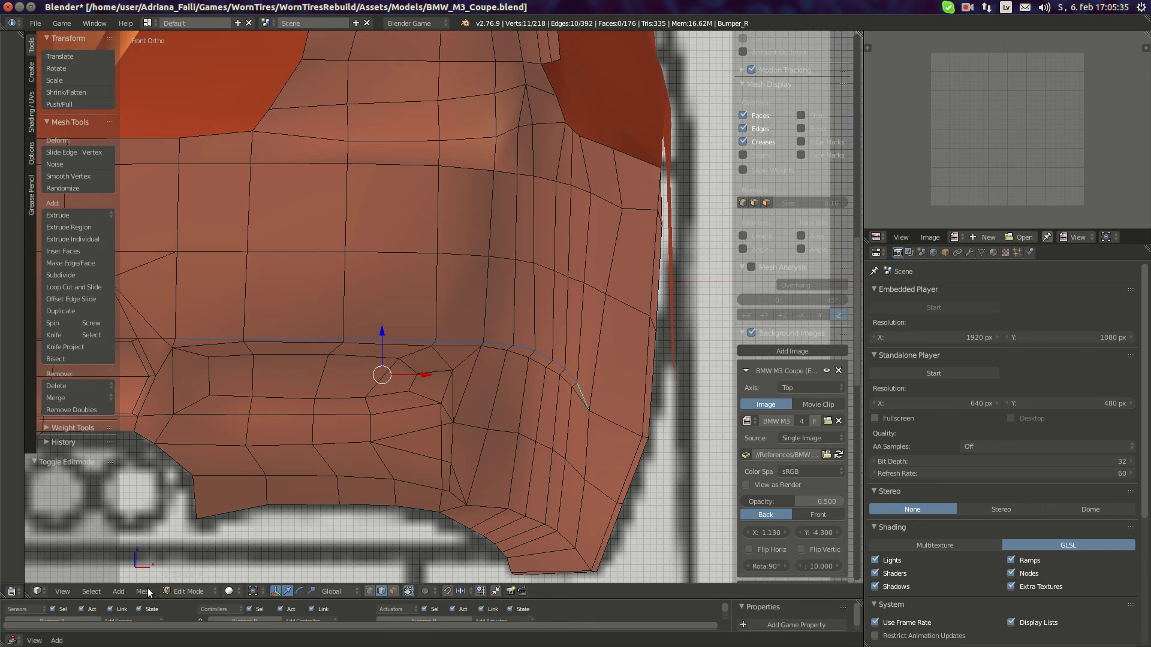
key(z)
click(144, 591)
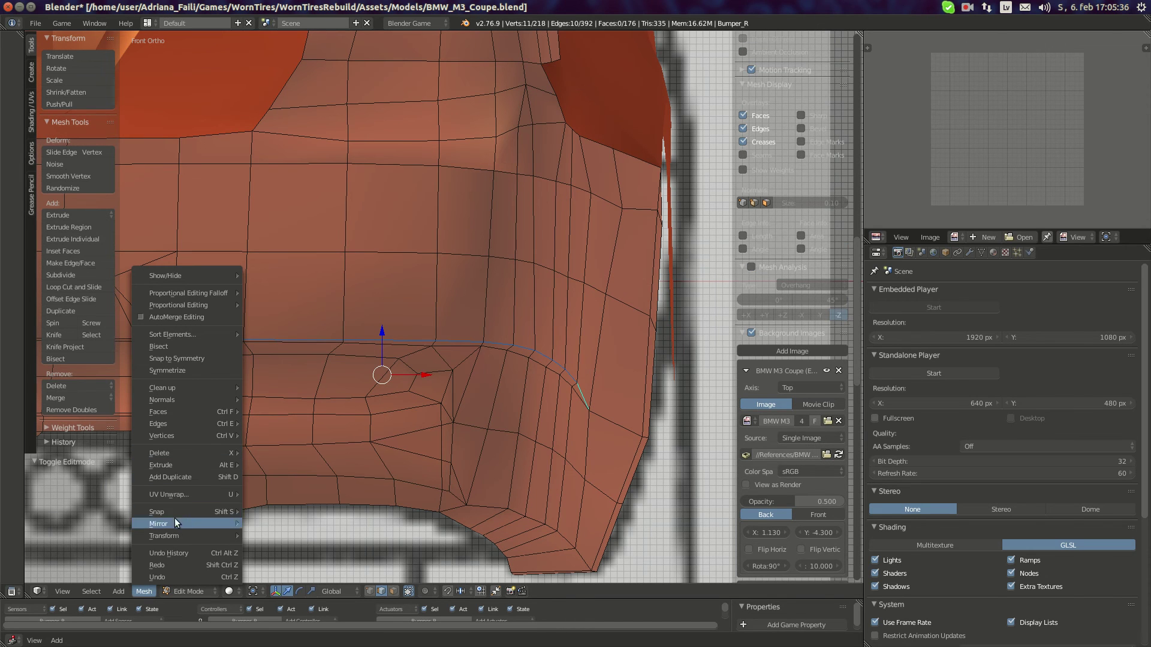
mouse_move(177, 423)
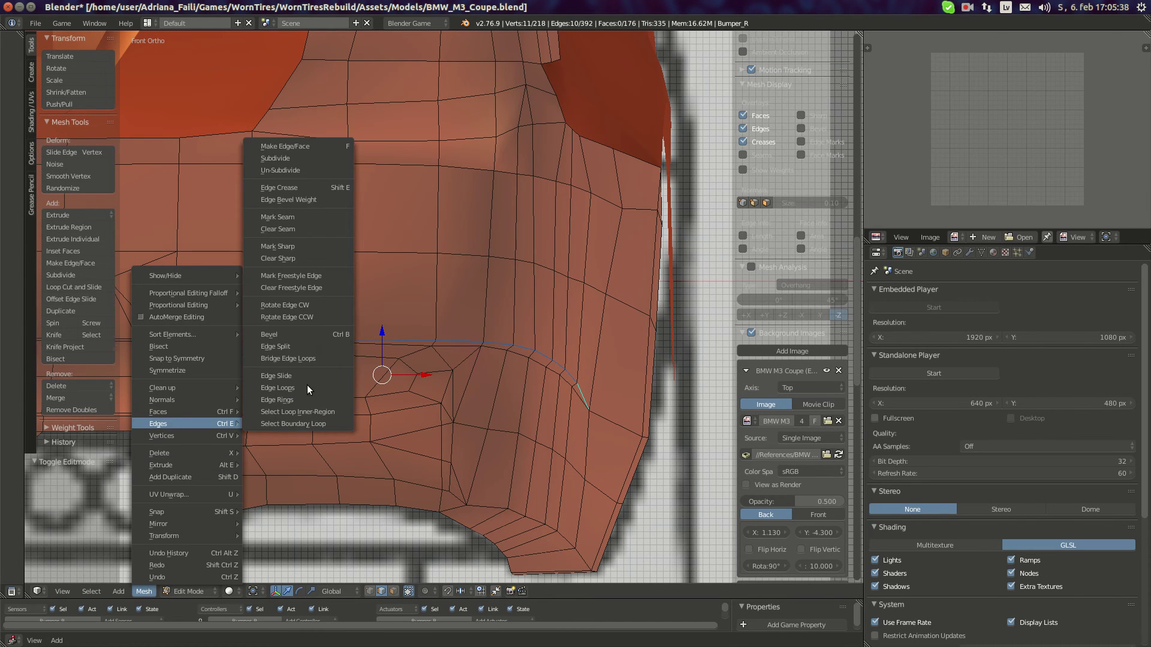
click(309, 346)
key(z)
Check the M3 rear photo in Chromium, return to Blender, and split the mesh along the recess's upper, outer and lower outline edges
mouse_move(2, 186)
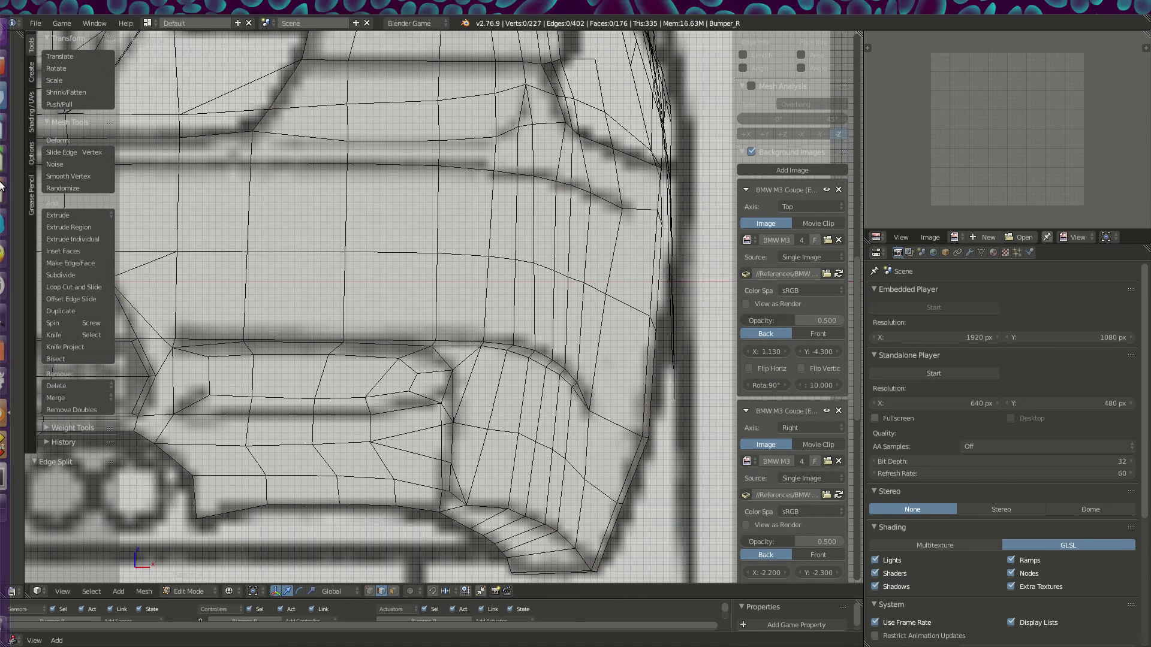
click(21, 95)
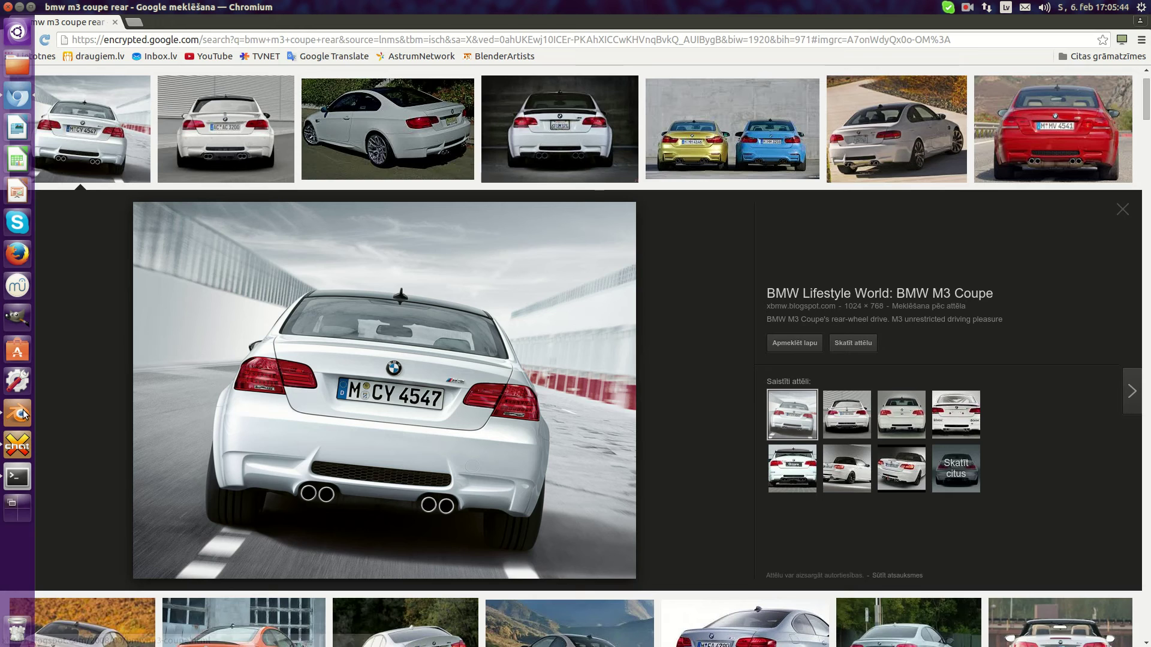
click(18, 413)
key(z)
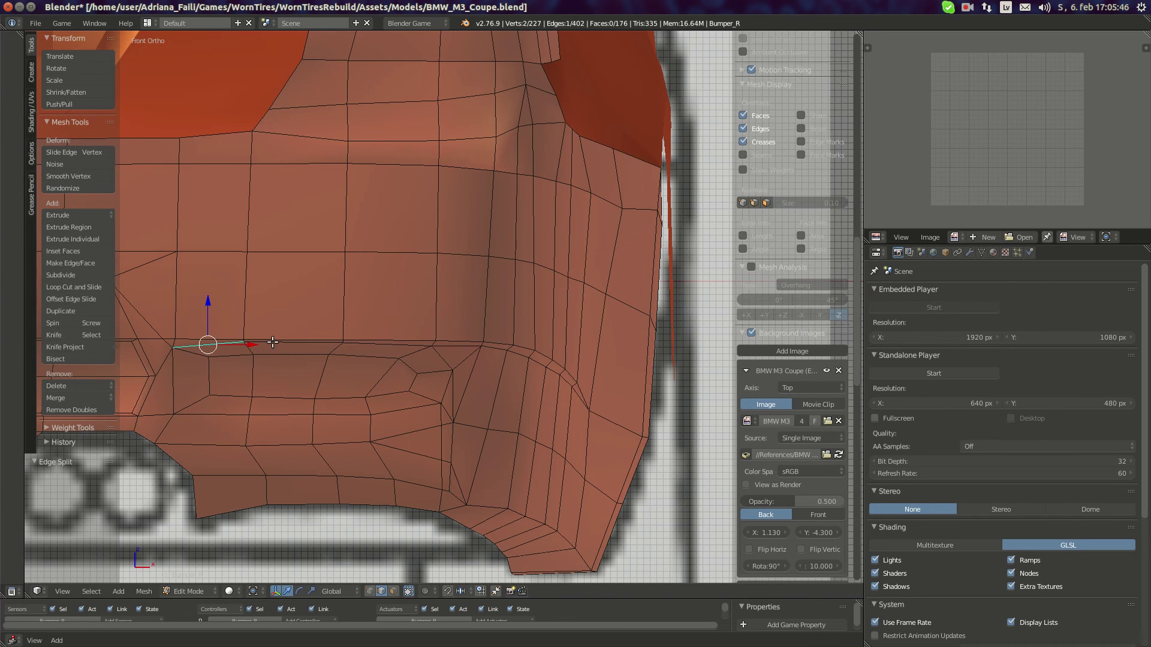
shift+right_click(342, 343)
shift+right_click(440, 350)
key(x)
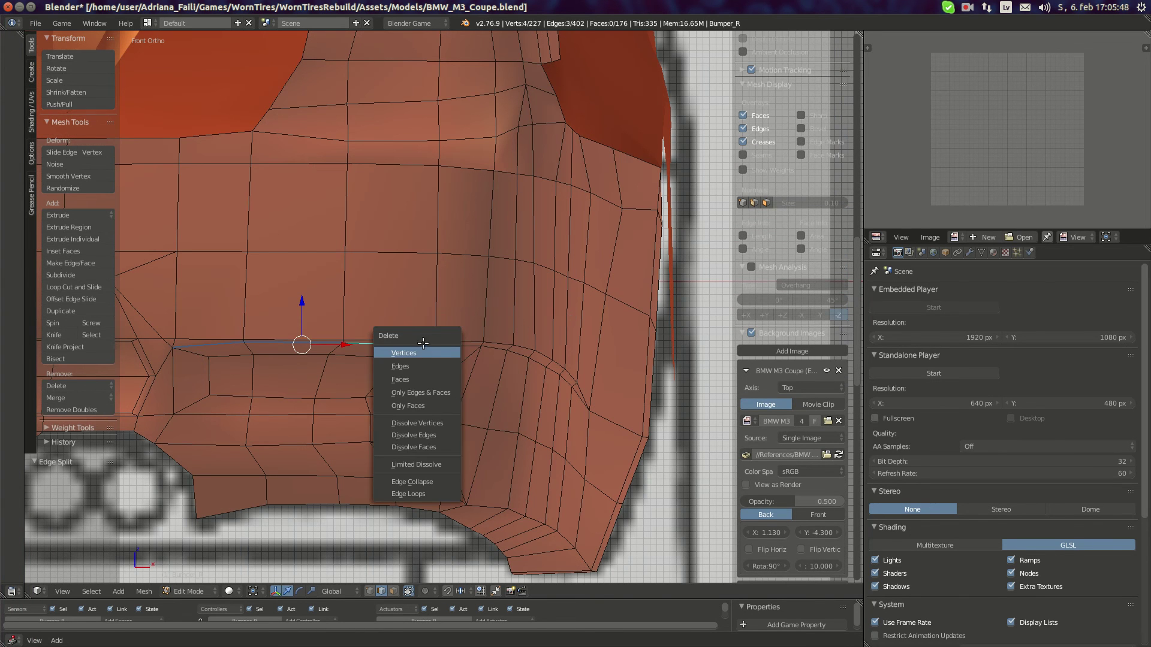
key(Escape)
key(z)
shift+right_click(447, 384)
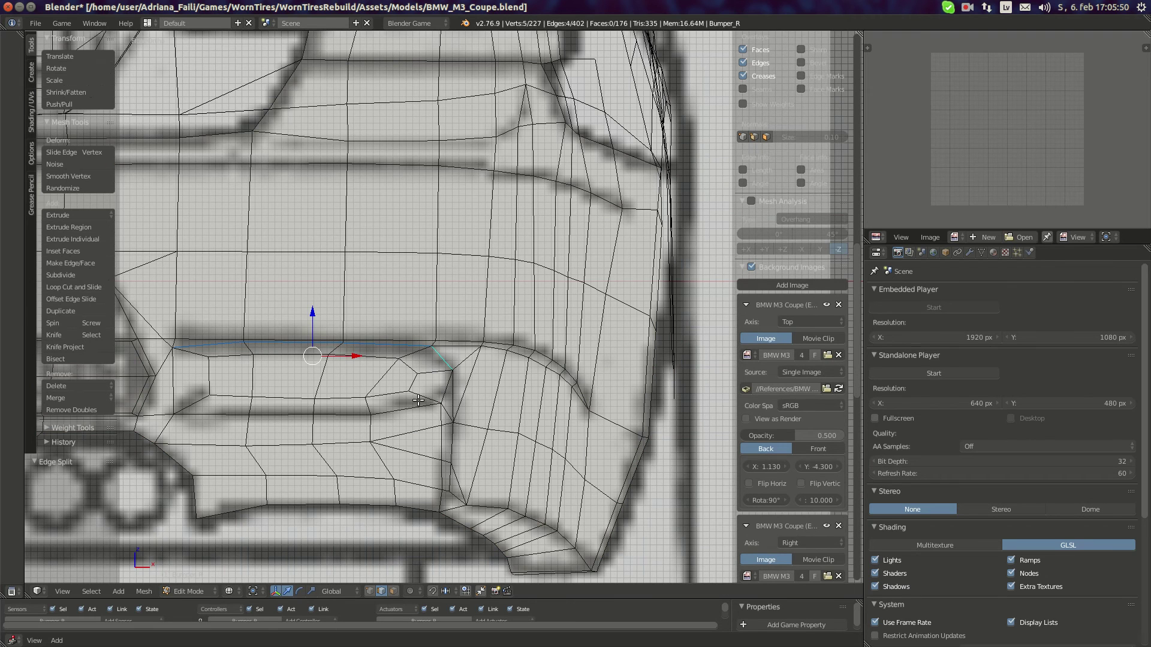
shift+right_click(445, 389)
shift+right_click(415, 405)
shift+right_click(339, 414)
shift+right_click(274, 414)
shift+right_click(216, 416)
key(z)
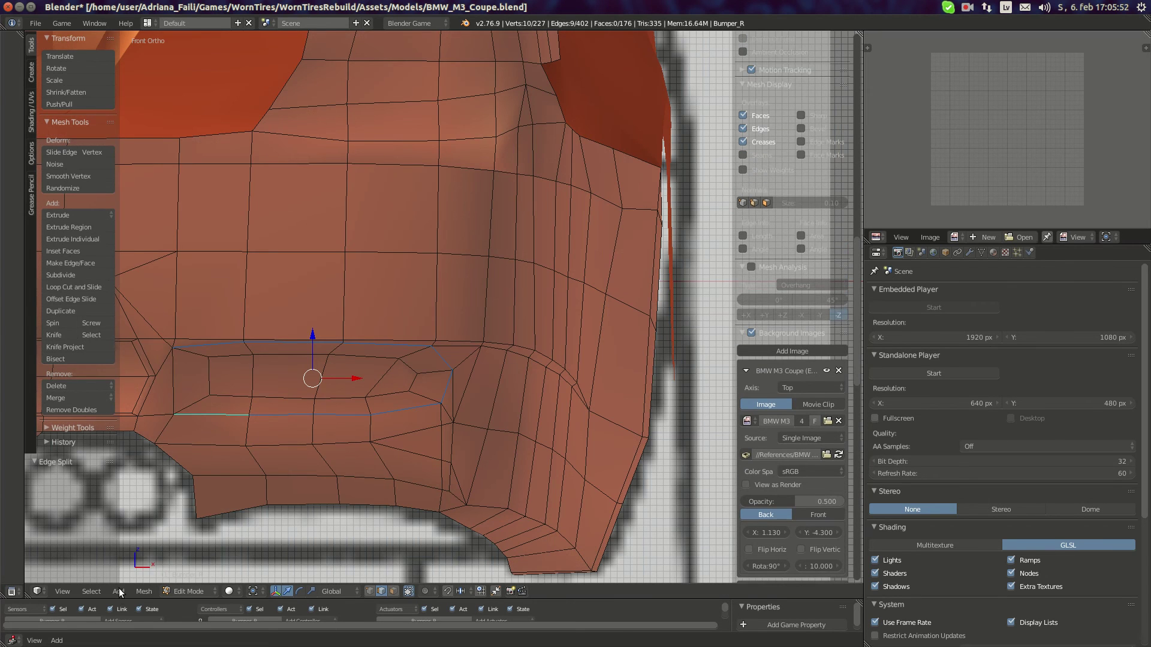
click(144, 591)
mouse_move(175, 423)
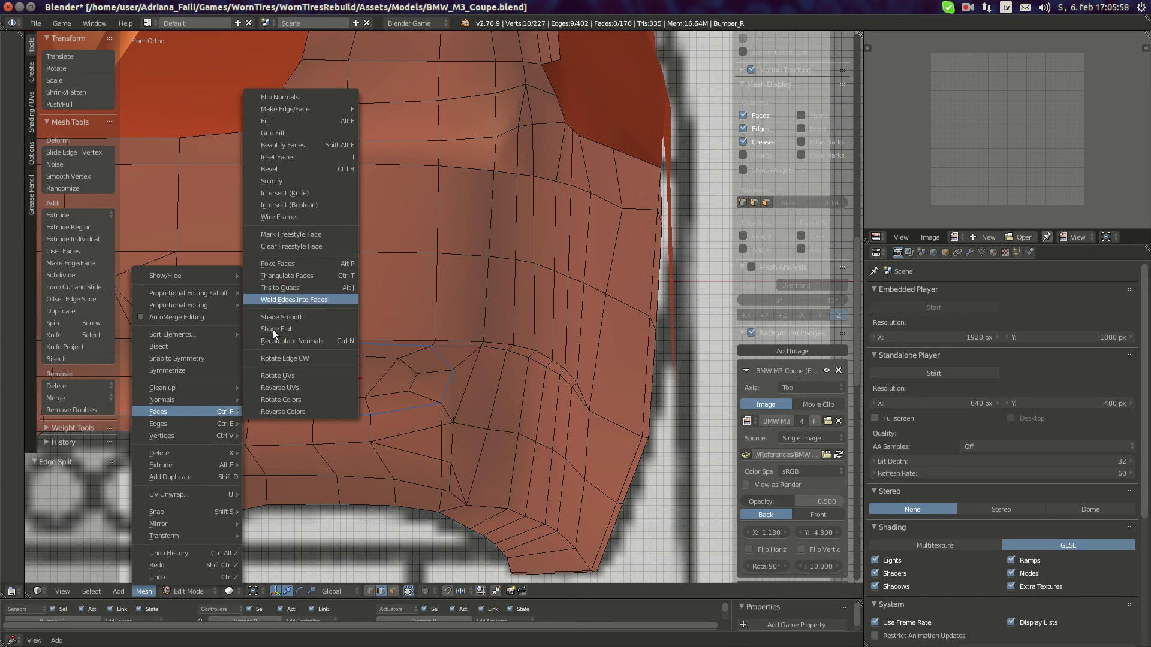
click(297, 343)
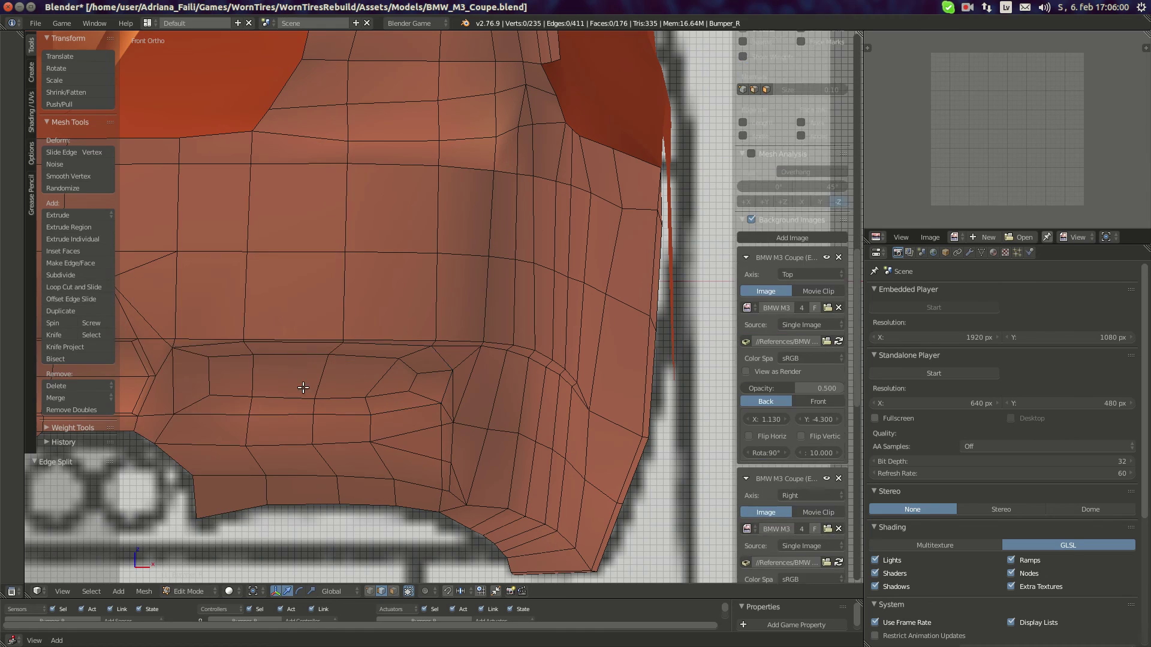
Check the rear photo in Chromium again, return to Blender, and split the three vertical edges running down beside the recess's outer end
scroll(430, 365, up, 2)
key(z)
mouse_move(15, 200)
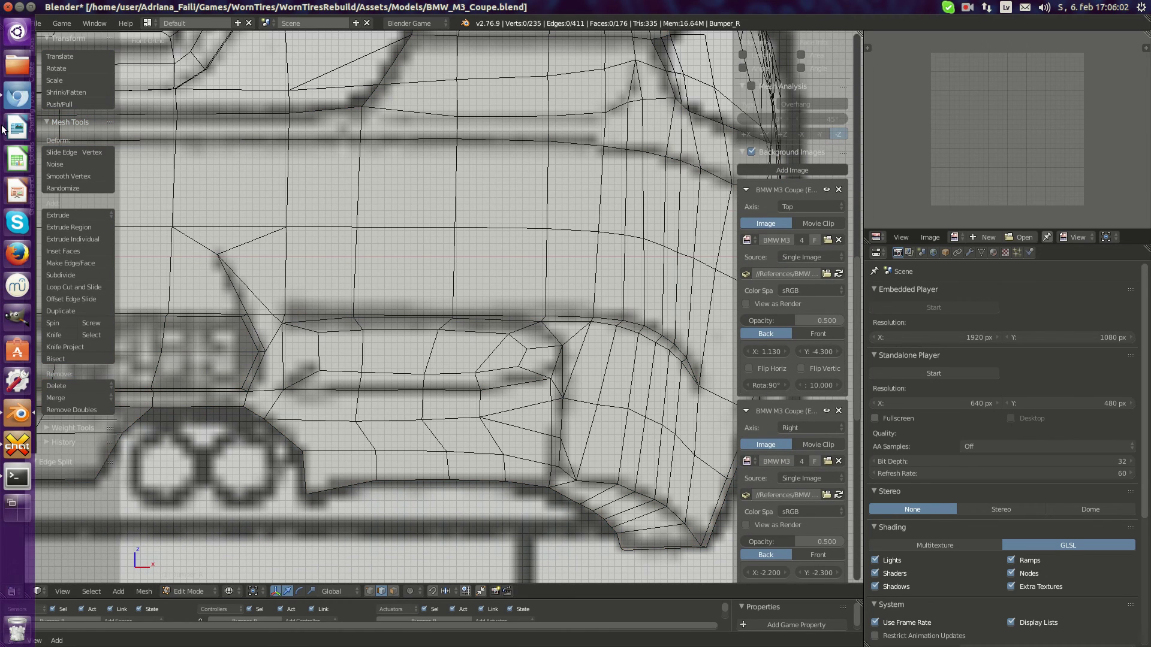
click(17, 106)
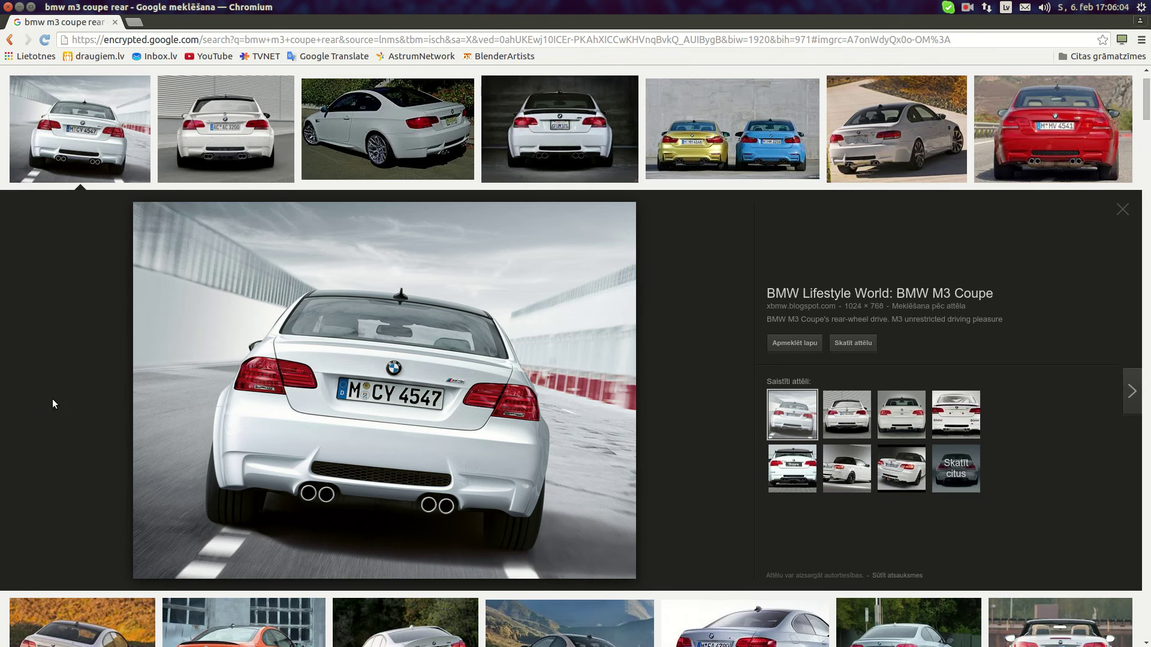
click(12, 408)
scroll(458, 377, up, 3)
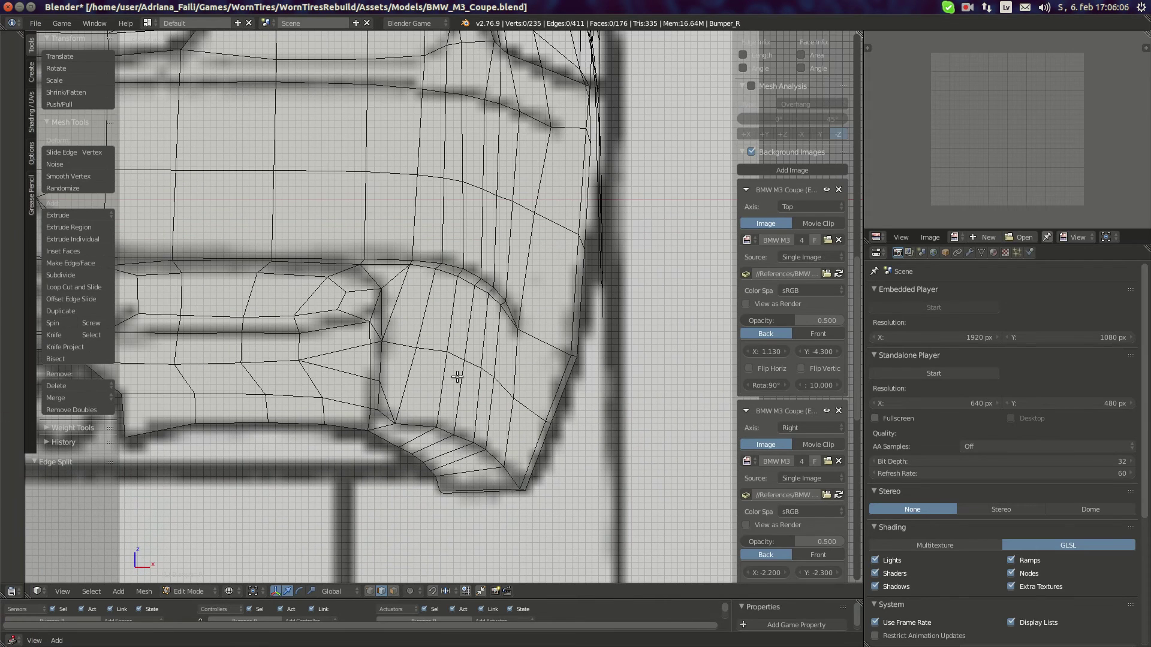
scroll(458, 377, up, 1)
click(368, 311)
shift+click(367, 363)
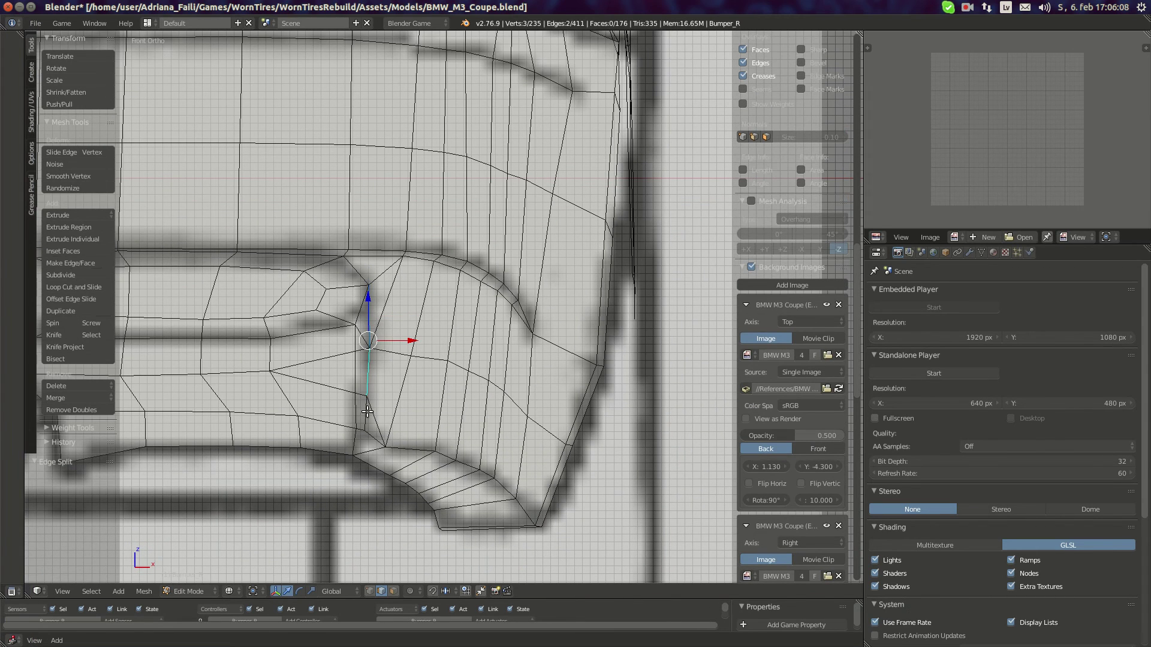
click(144, 592)
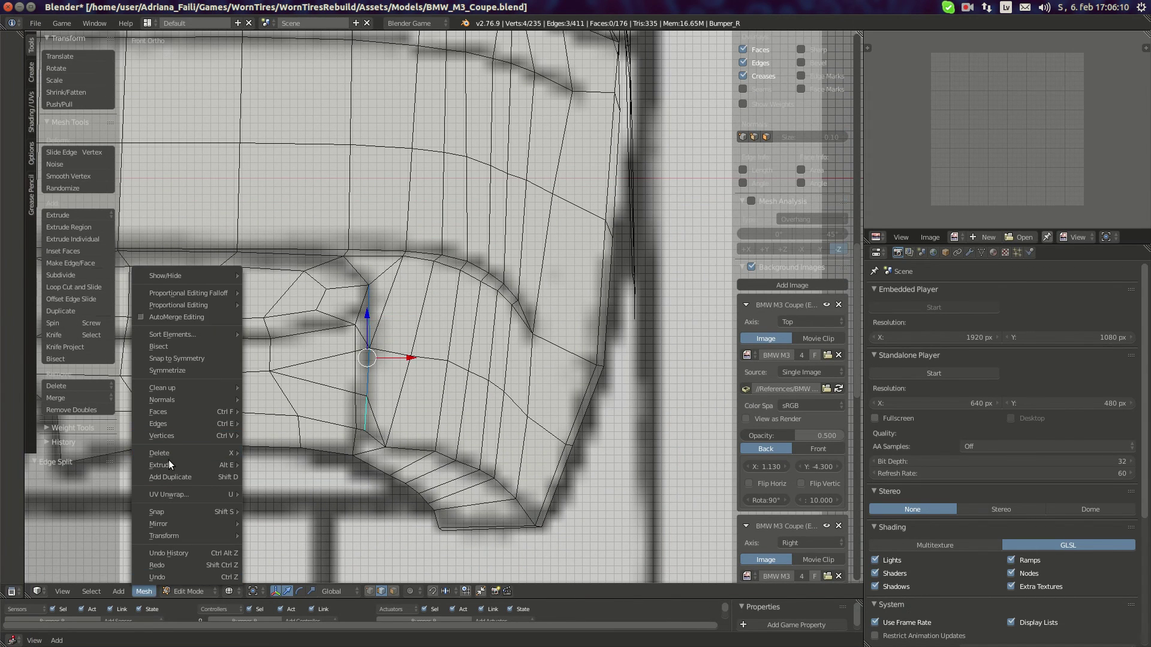
mouse_move(168, 423)
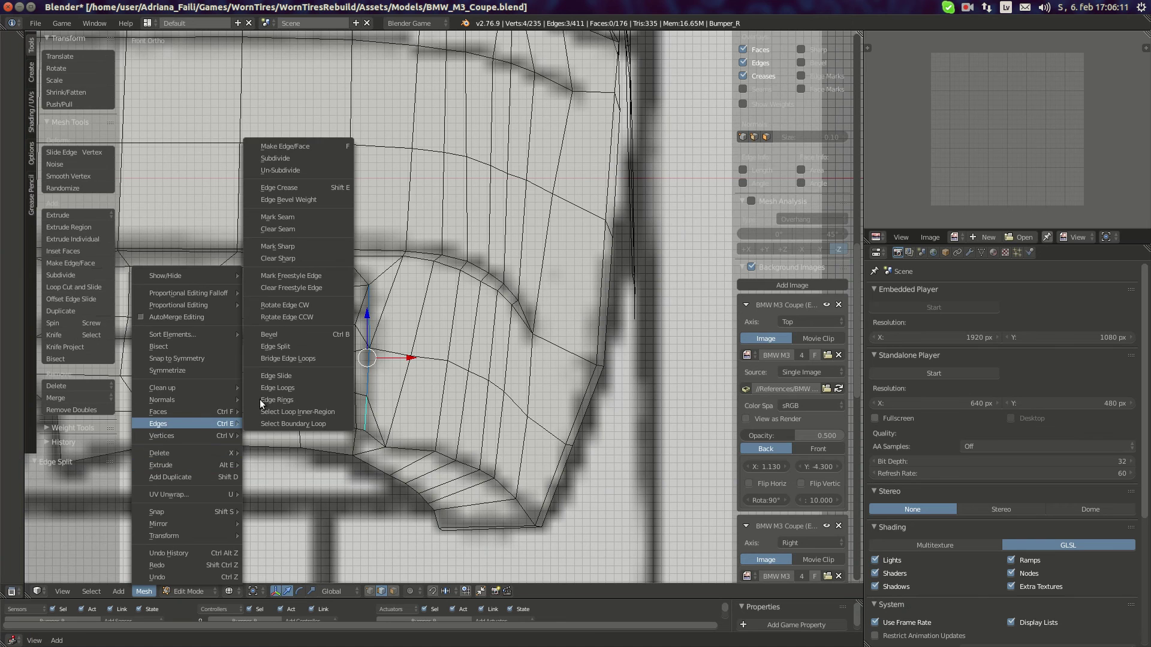
click(285, 347)
key(a)
Select the grille area's outline edges: the crease and pointed end, the lower border and the upper border
shift+middle_drag(316, 342, 446, 365)
key(z)
scroll(391, 353, up, 3)
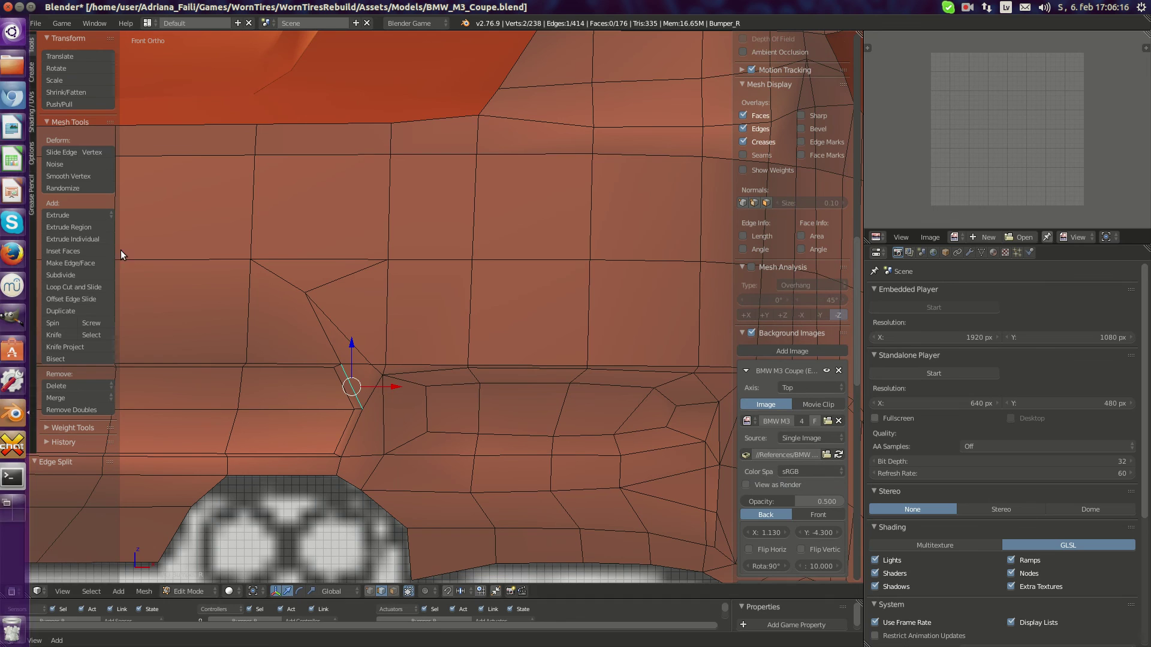
shift+right_click(323, 340)
shift+right_click(358, 437)
shift+middle_drag(366, 444, 659, 434)
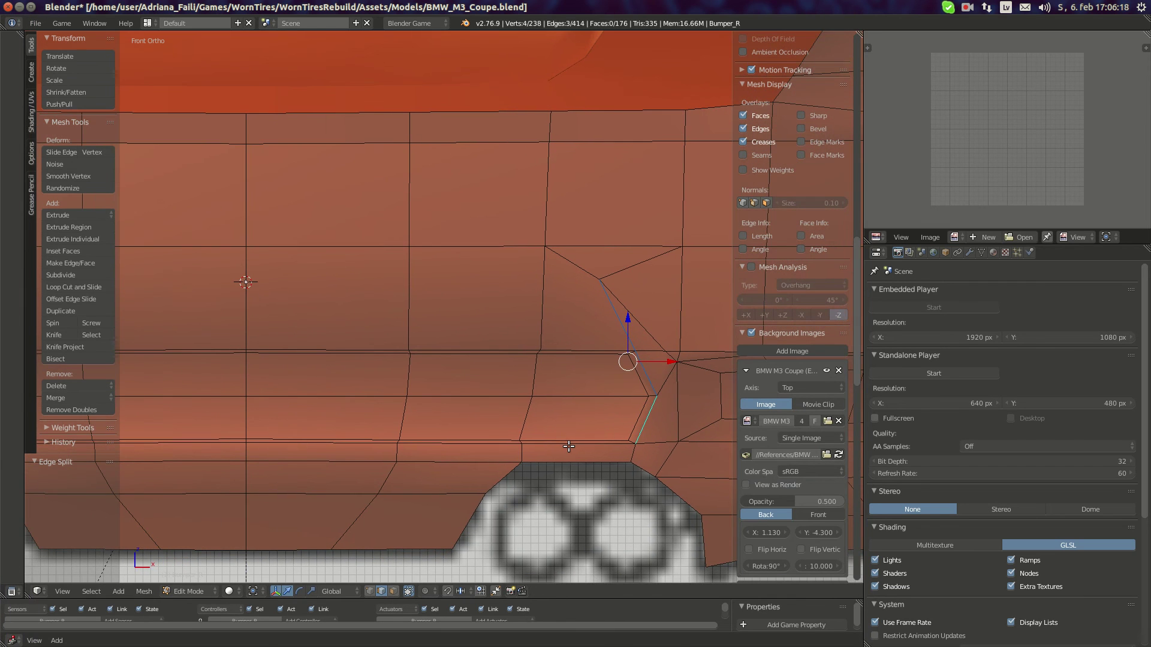
shift+right_click(579, 443)
shift+right_click(453, 447)
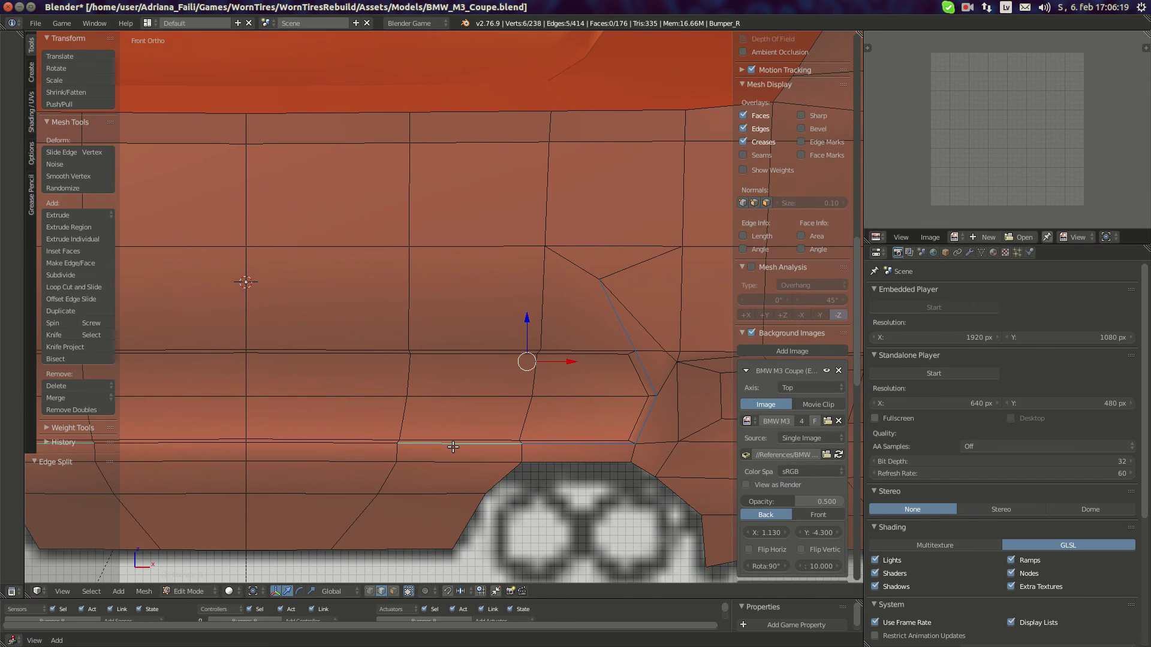
shift+right_click(335, 448)
shift+middle_drag(336, 447, 587, 443)
shift+middle_drag(769, 361, 552, 396)
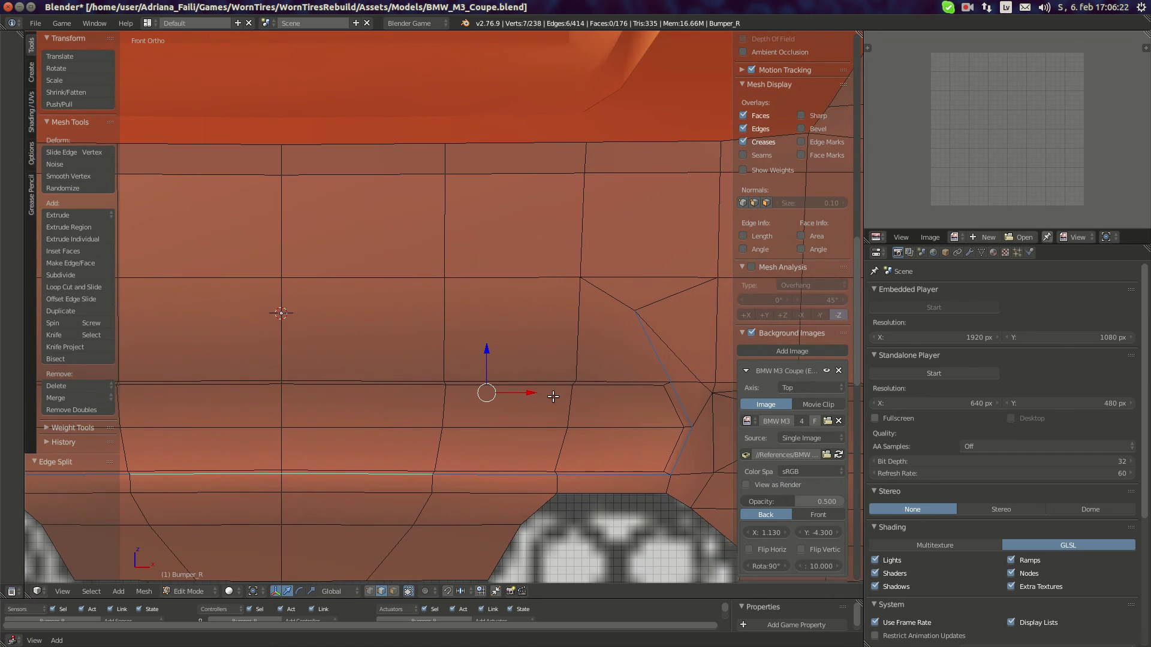
shift+right_click(653, 368)
shift+right_click(473, 382)
shift+right_click(376, 382)
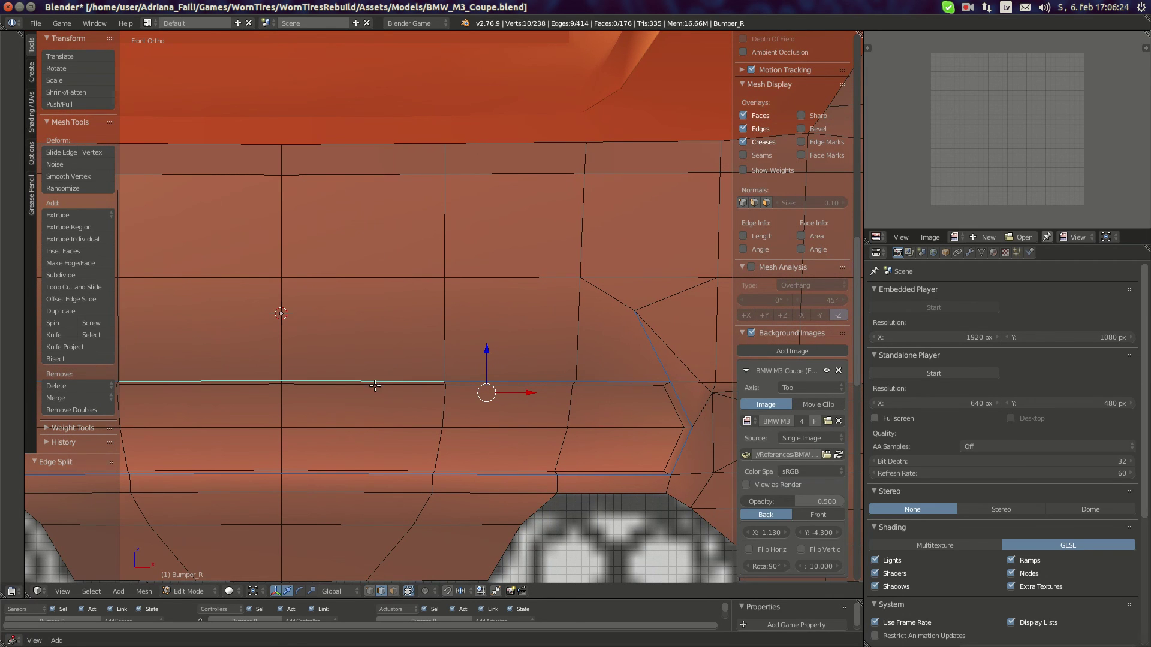
Try splitting the mesh along the selected grille outline, inspect the pointed end, and undo the split
click(145, 588)
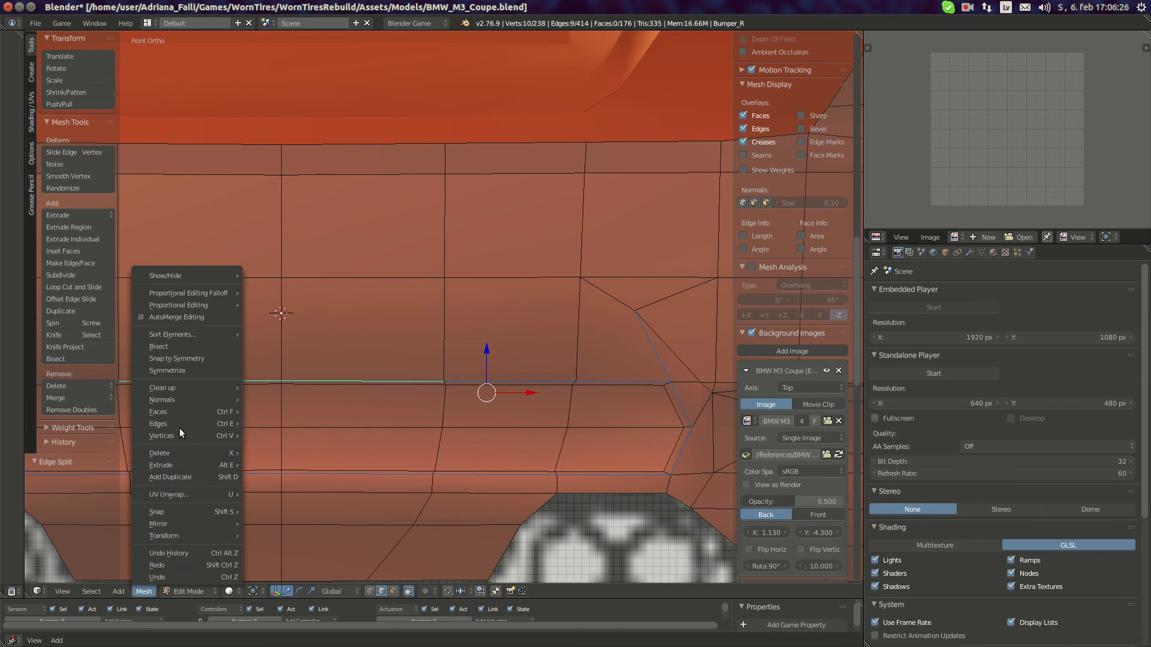
mouse_move(177, 424)
click(293, 351)
scroll(511, 379, down, 3)
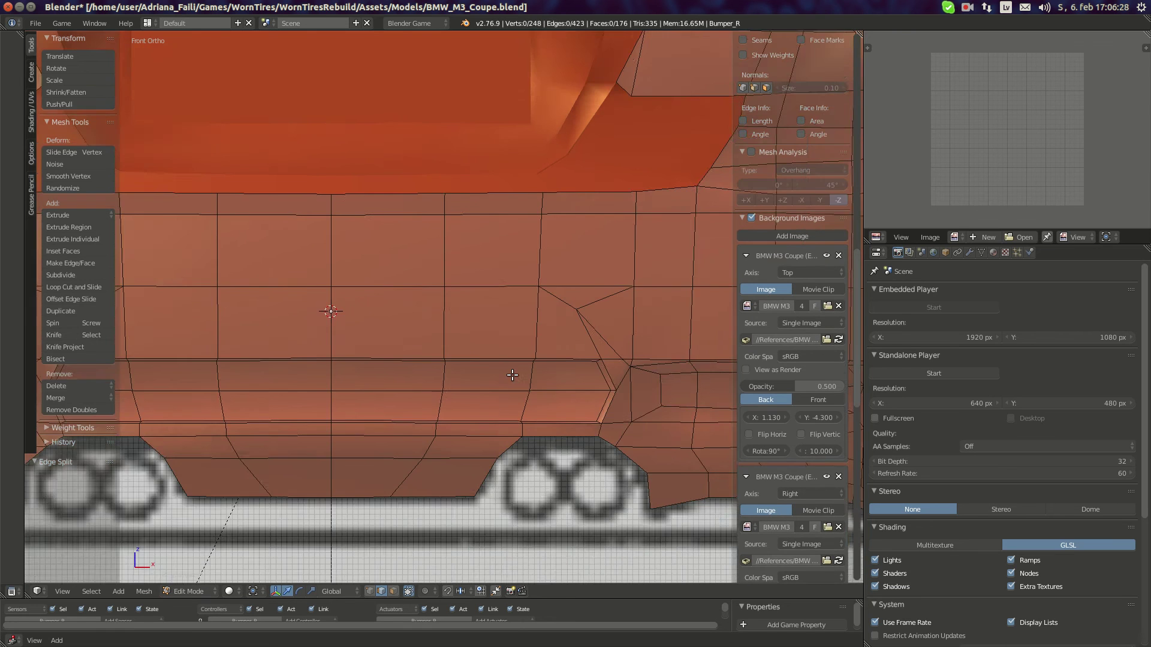
key(a)
scroll(511, 379, up, 2)
scroll(514, 380, up, 1)
shift+middle_drag(610, 366, 482, 371)
key(ctrl+z)
Try a knife cut from the upper crease point down to the grille area's upper outer corner, and undo it
scroll(455, 496, up, 1)
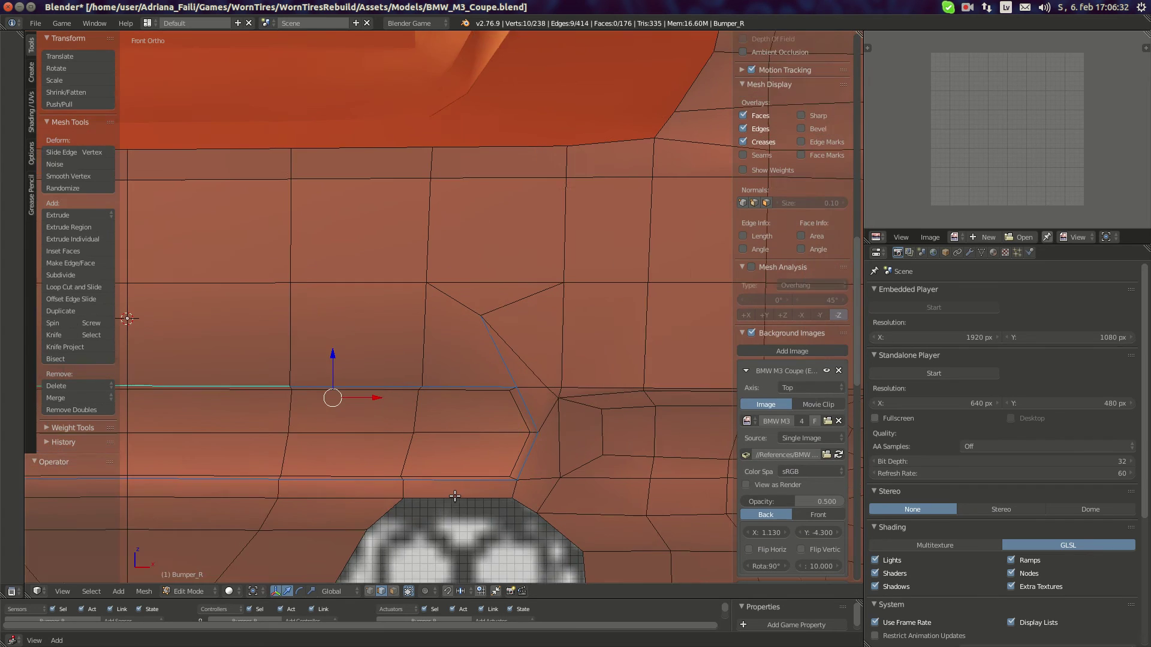
scroll(455, 497, up, 1)
key(k)
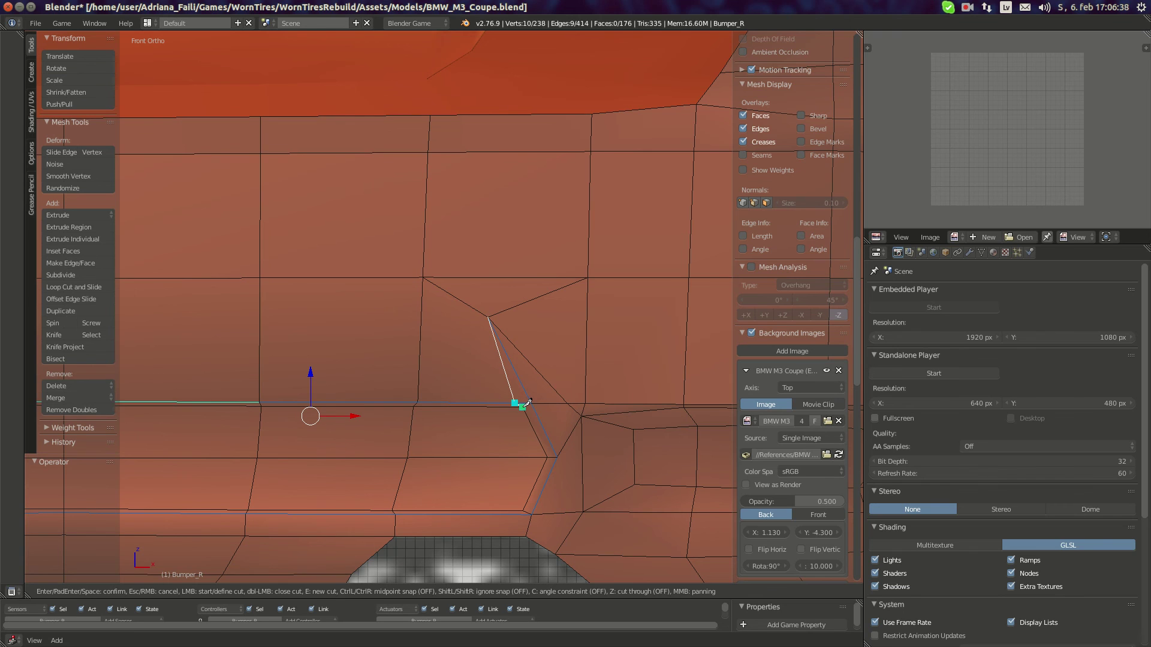
key(Return)
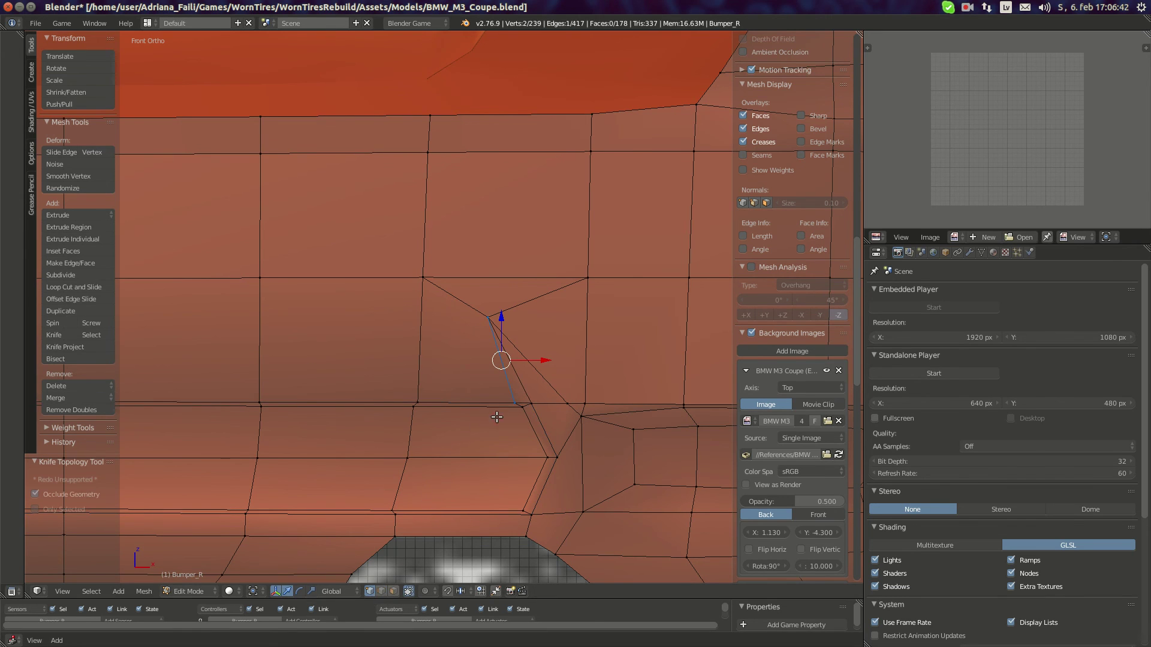
key(ctrl+Tab)
key(2)
key(ctrl+z)
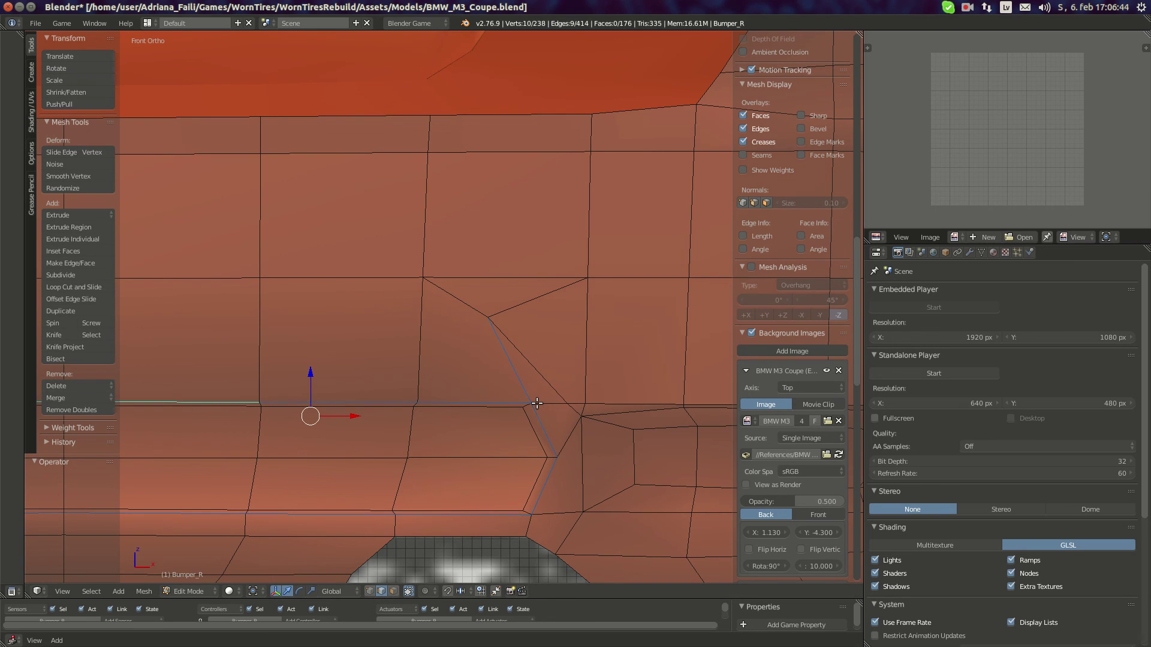
Apply an edge split to the selected grille outline
click(146, 591)
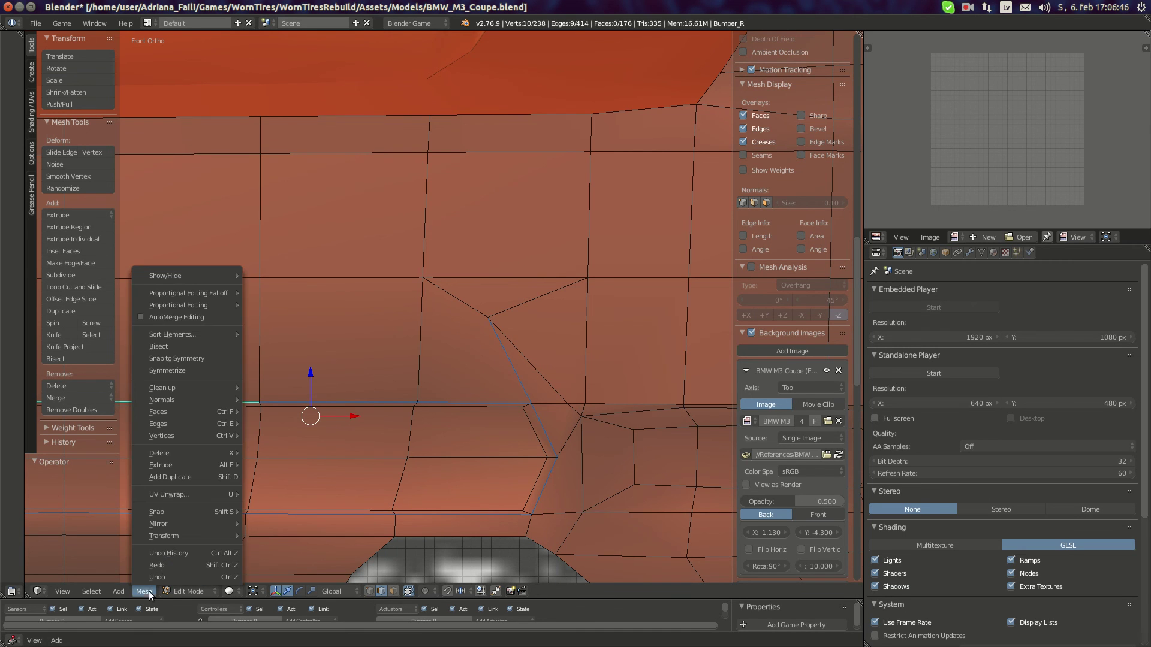
mouse_move(178, 422)
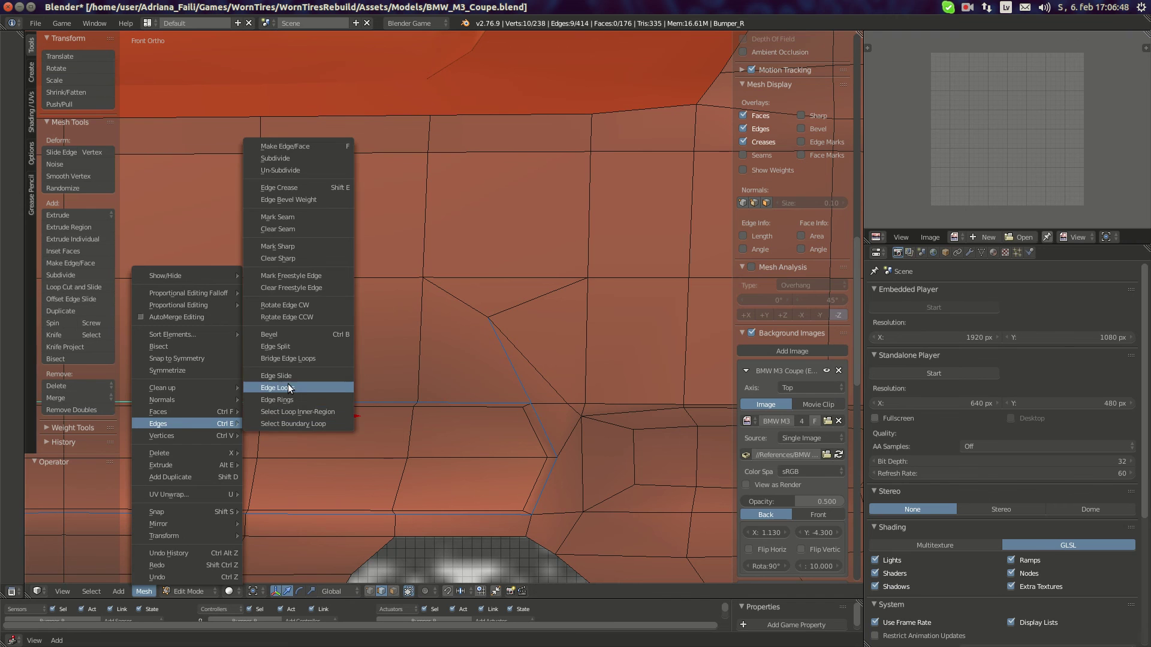
click(276, 347)
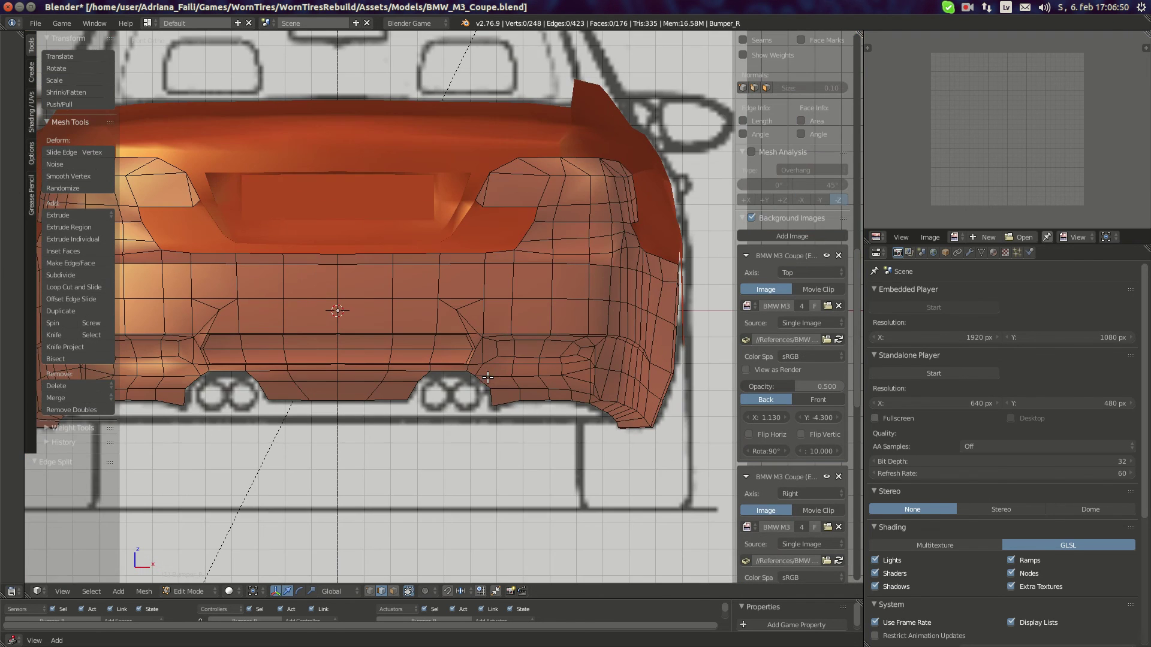
Select the central recess's outline edges between the exhaust cutouts: the slanted end, the lower border and the upper border
scroll(444, 372, down, 1)
shift+middle_drag(446, 373, 506, 383)
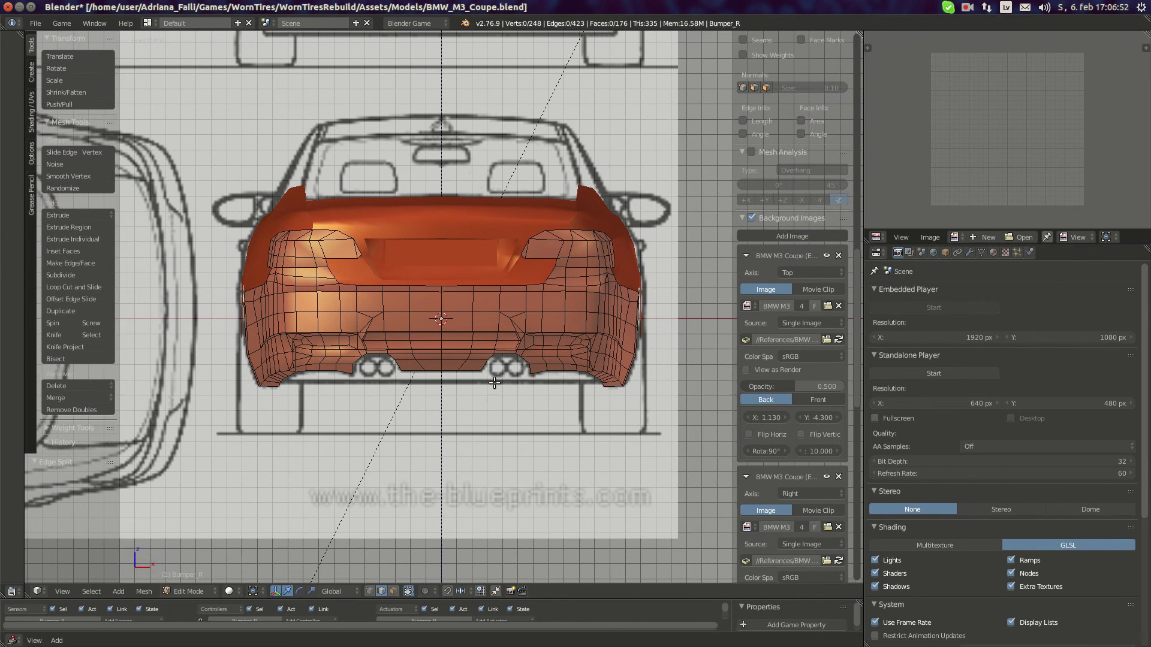
scroll(507, 382, up, 2)
scroll(492, 380, up, 1)
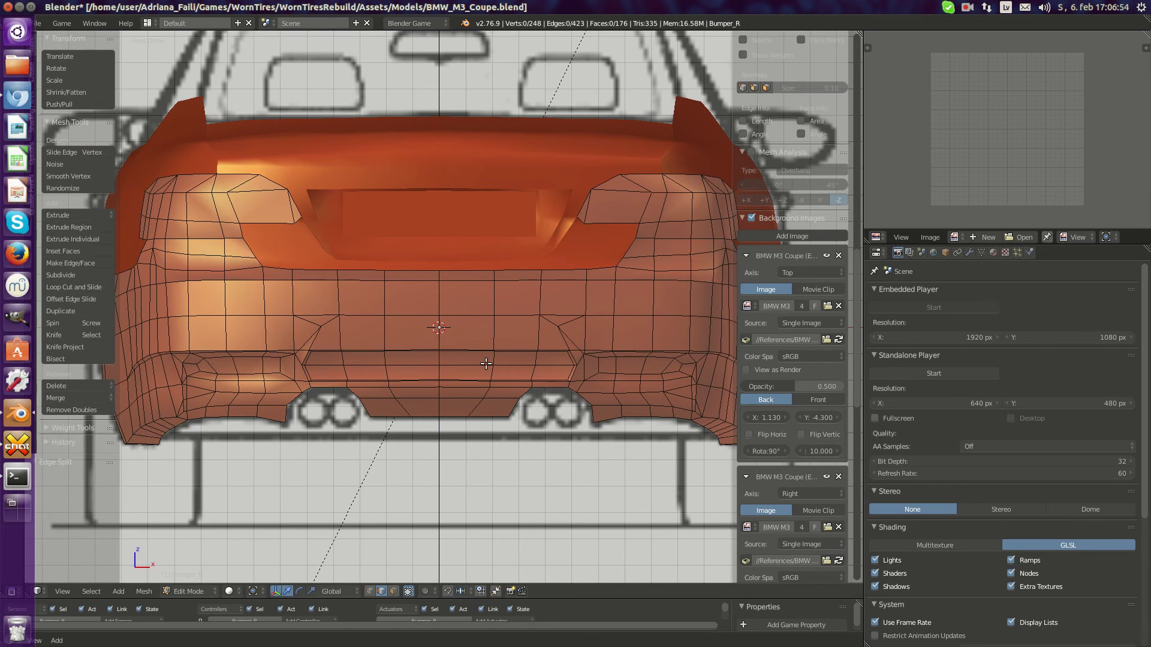
scroll(282, 393, up, 4)
click(162, 410)
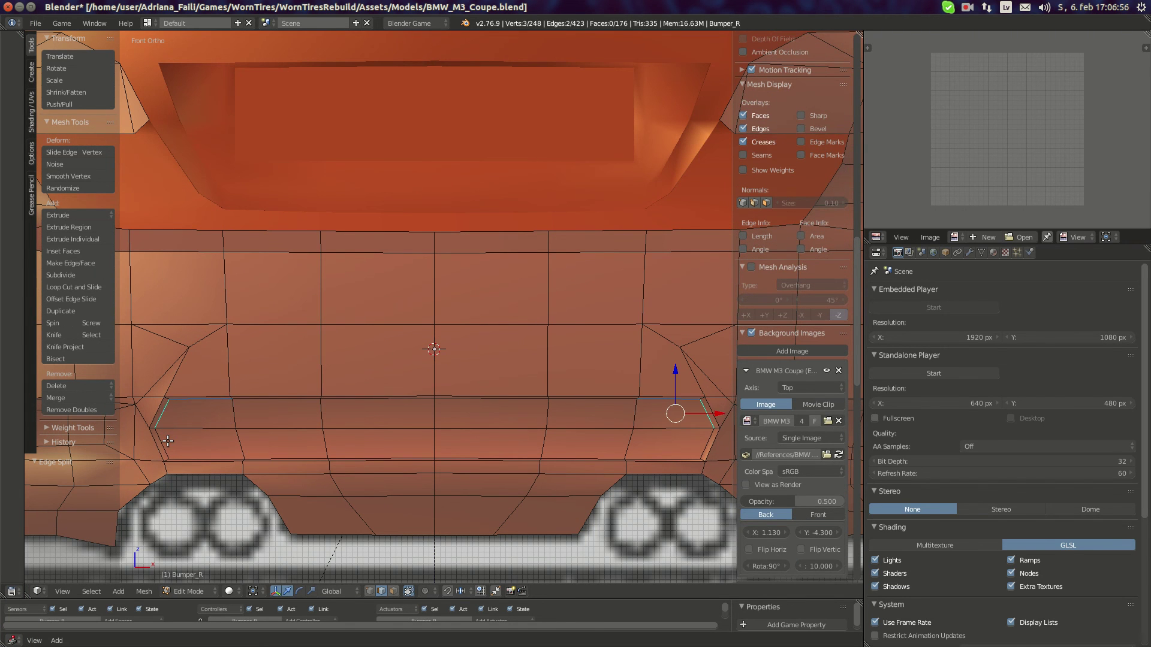
shift+click(168, 441)
shift+click(197, 455)
shift+right_click(277, 450)
shift+right_click(402, 451)
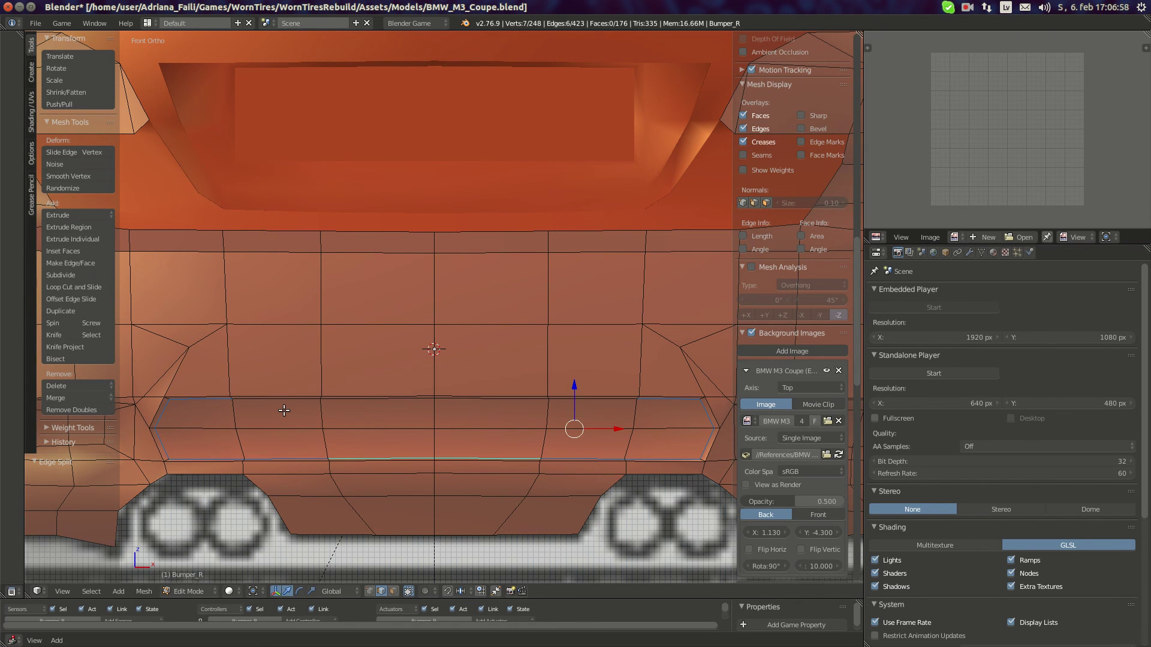
shift+right_click(341, 399)
Apply an edge split to the selected central recess outline and clear the selection
click(149, 588)
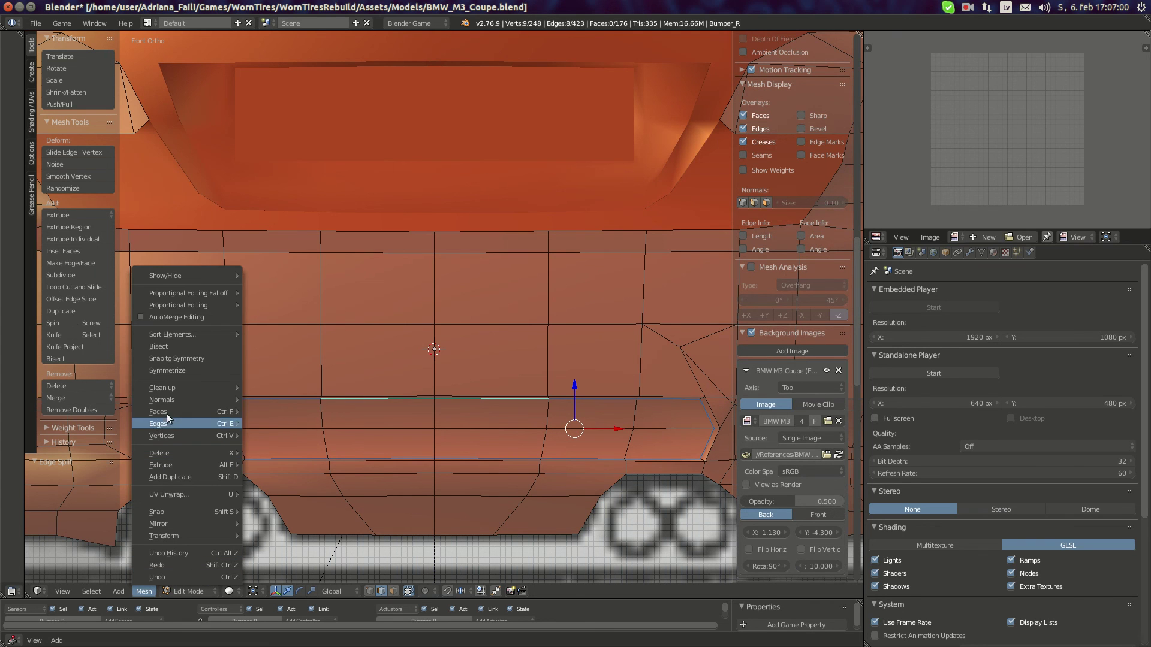
mouse_move(171, 421)
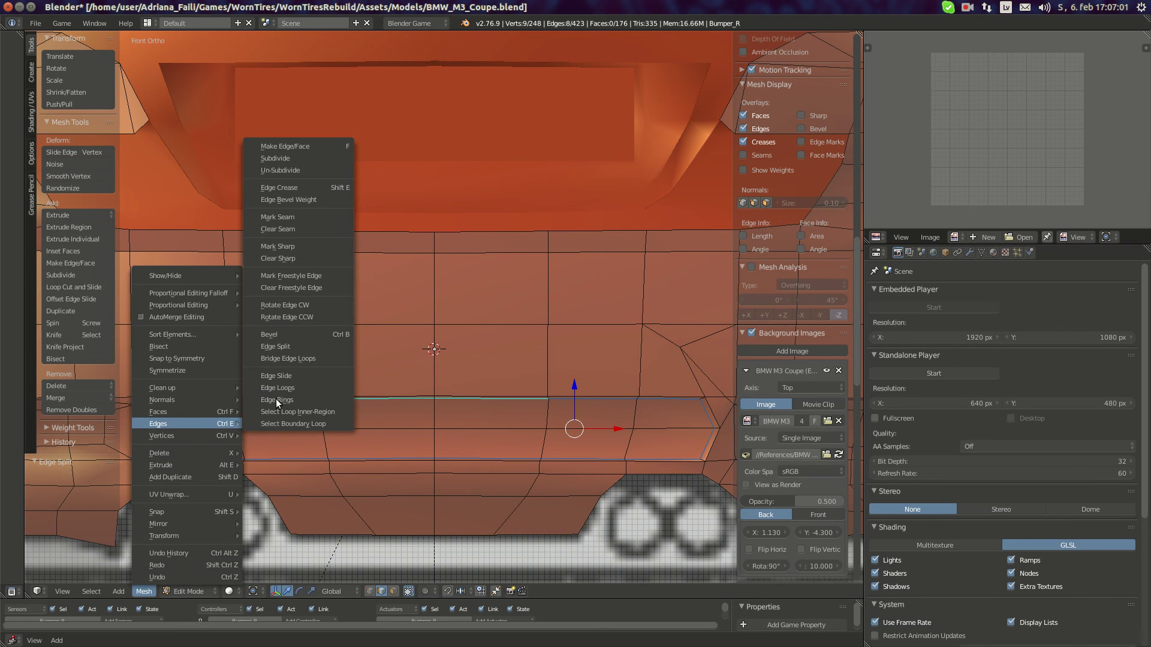
click(275, 346)
key(a)
Switch to Chromium to compare the bumper's outer corner with the BMW M3 Coupe rear photo, and return to Blender
scroll(434, 336, down, 4)
scroll(509, 389, up, 4)
mouse_move(5, 141)
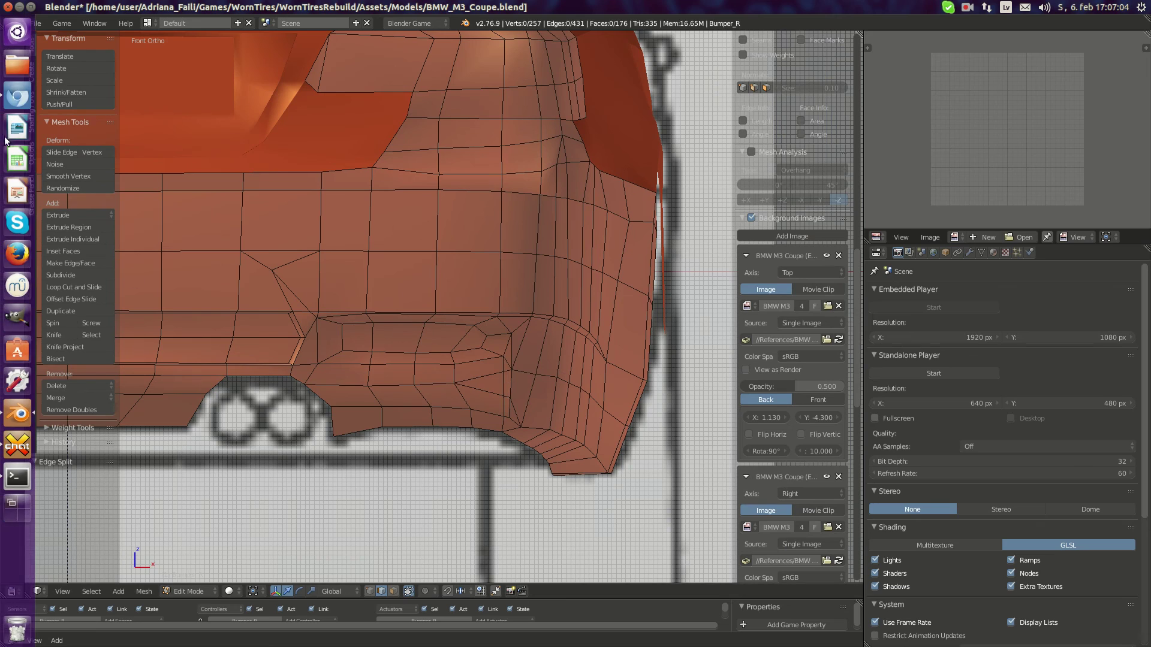
click(27, 97)
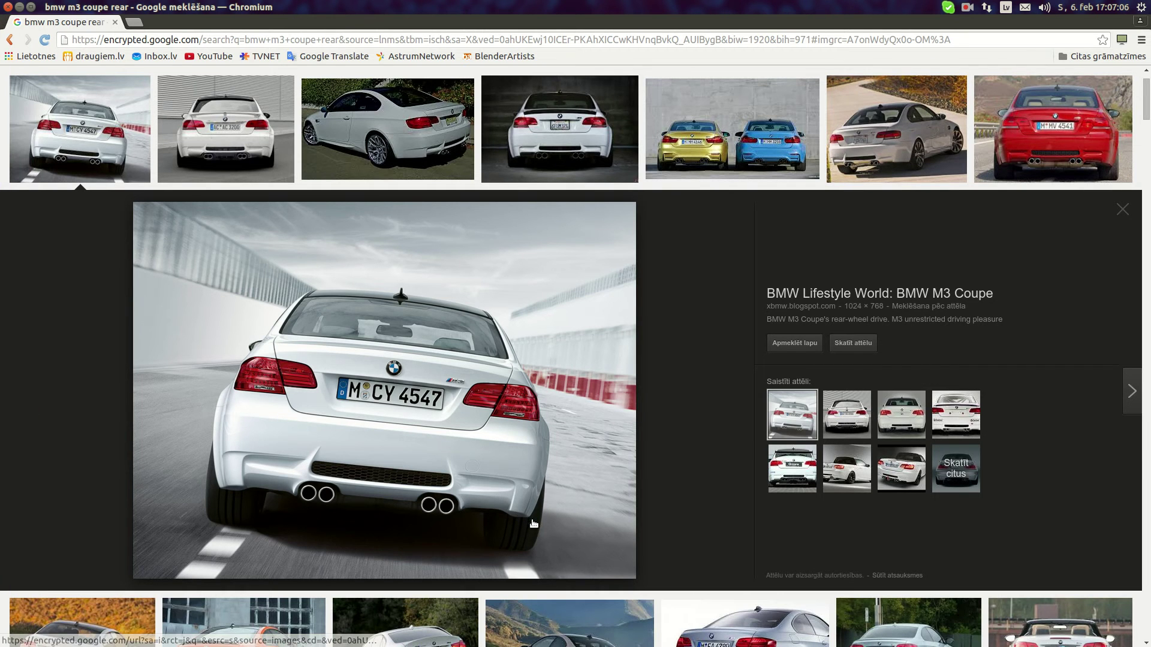
click(17, 414)
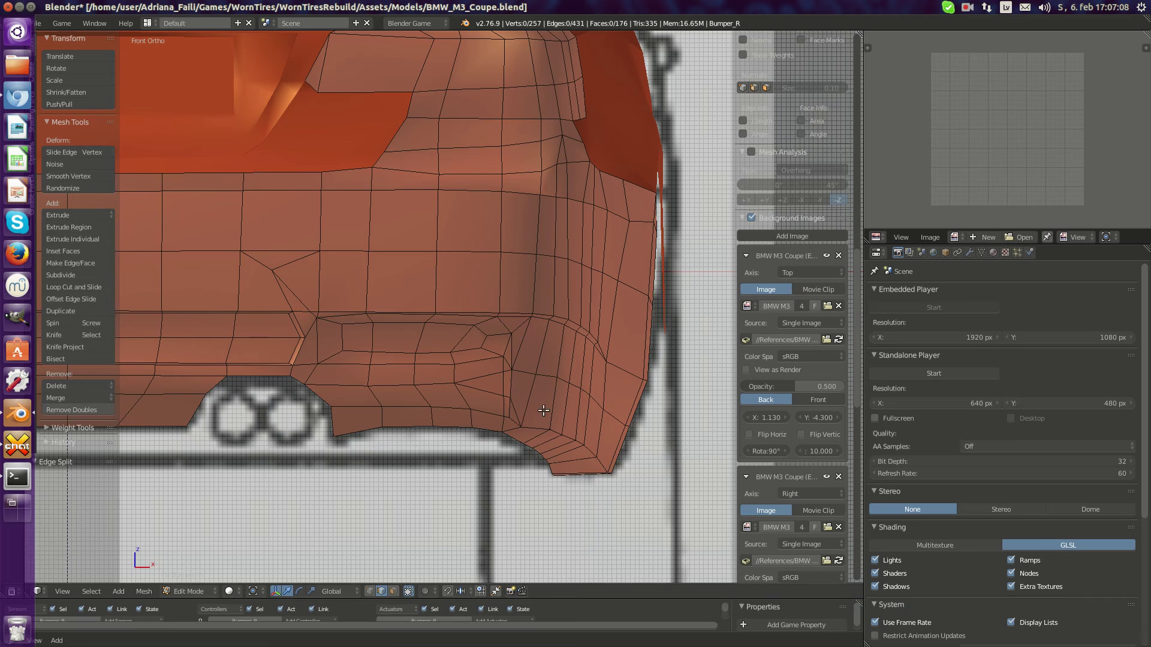
scroll(543, 410, down, 2)
click(16, 98)
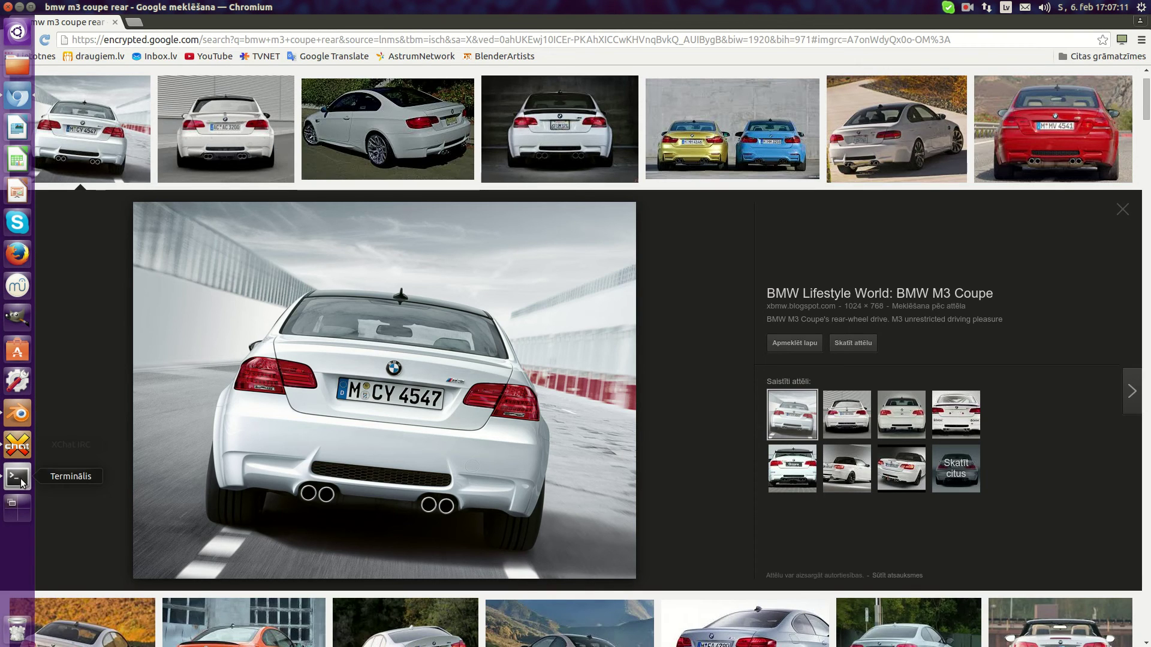
click(18, 419)
Select the crease edges along the bumper's lower outer corner, from the side grille's lower end out to the wheel-side tip
right_click(366, 425)
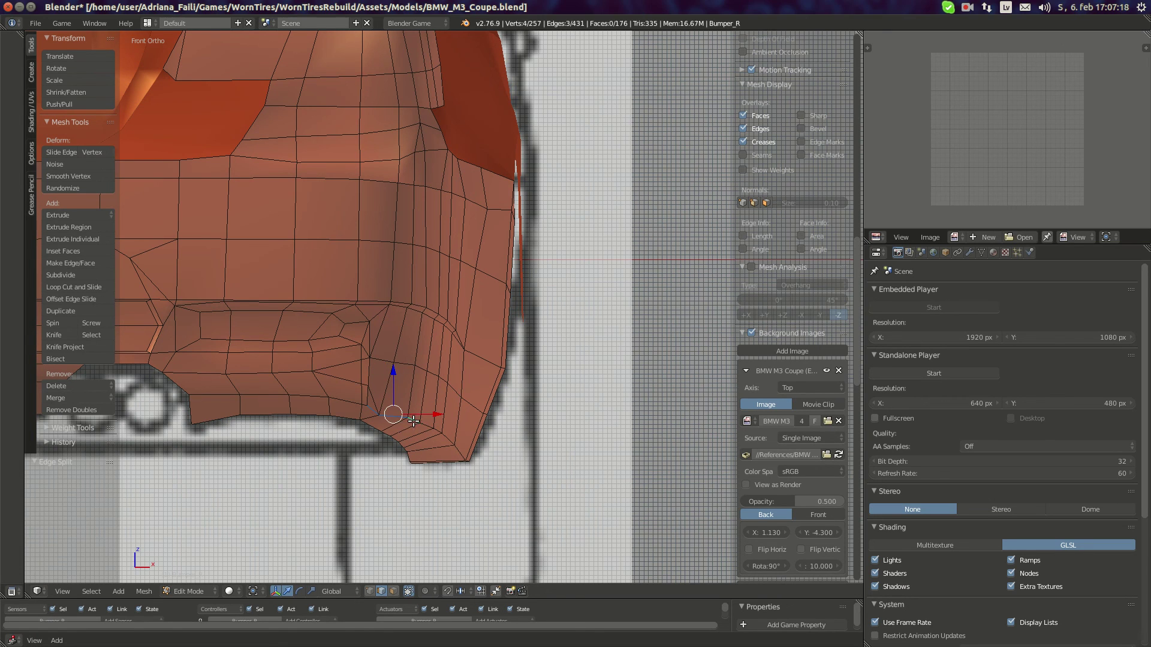
shift+right_click(441, 434)
shift+right_click(474, 454)
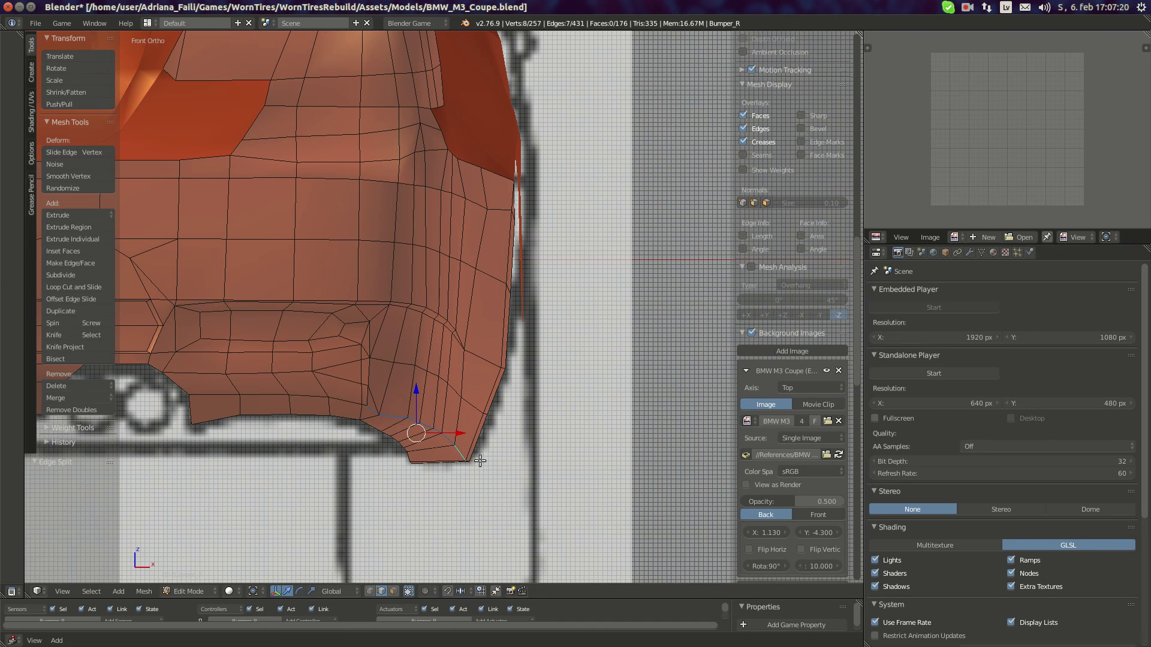
middle_drag(474, 453, 513, 475)
shift+right_click(516, 478)
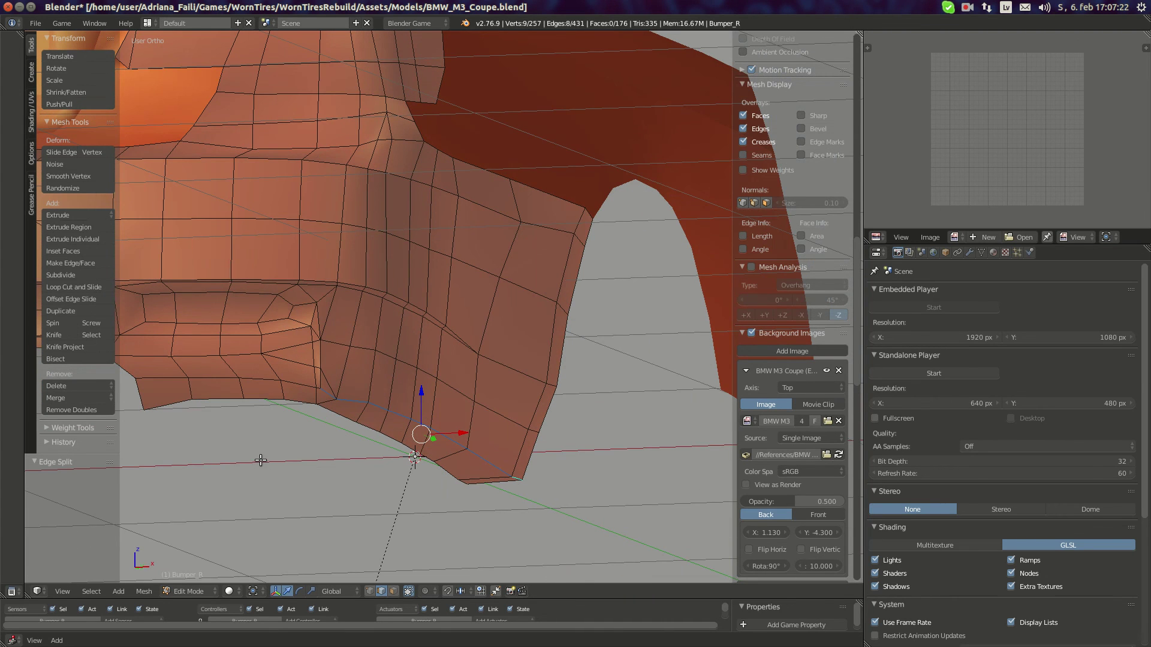
Apply an edge split to the selected lower corner crease and return to Object Mode
key(KP_5)
click(143, 592)
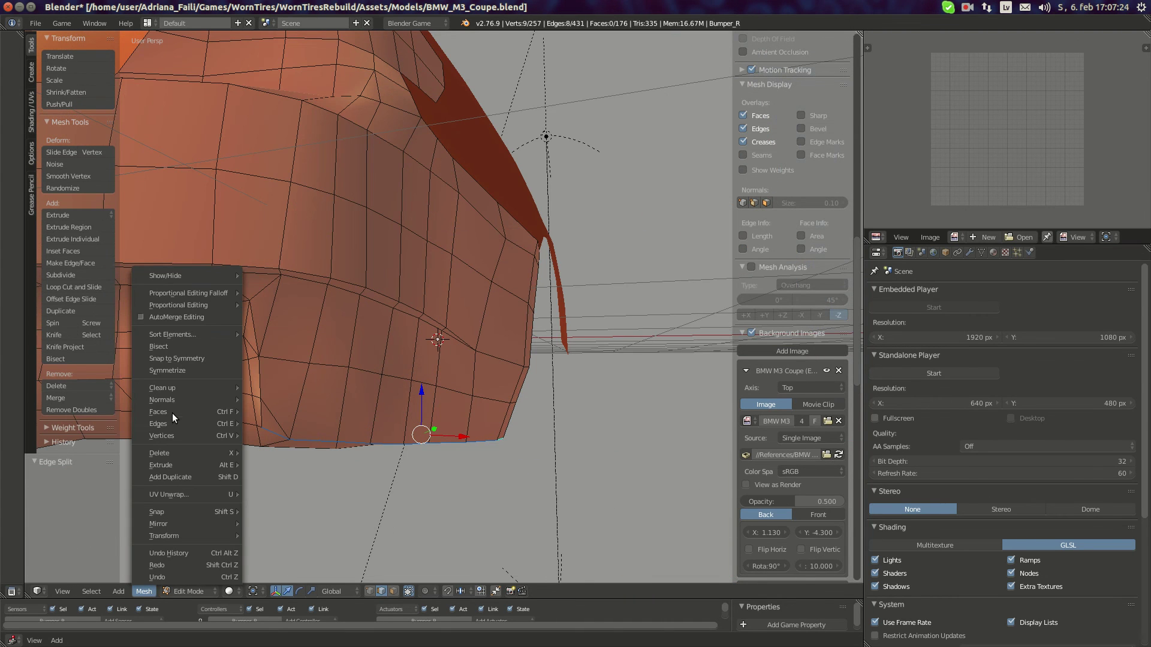
mouse_move(172, 421)
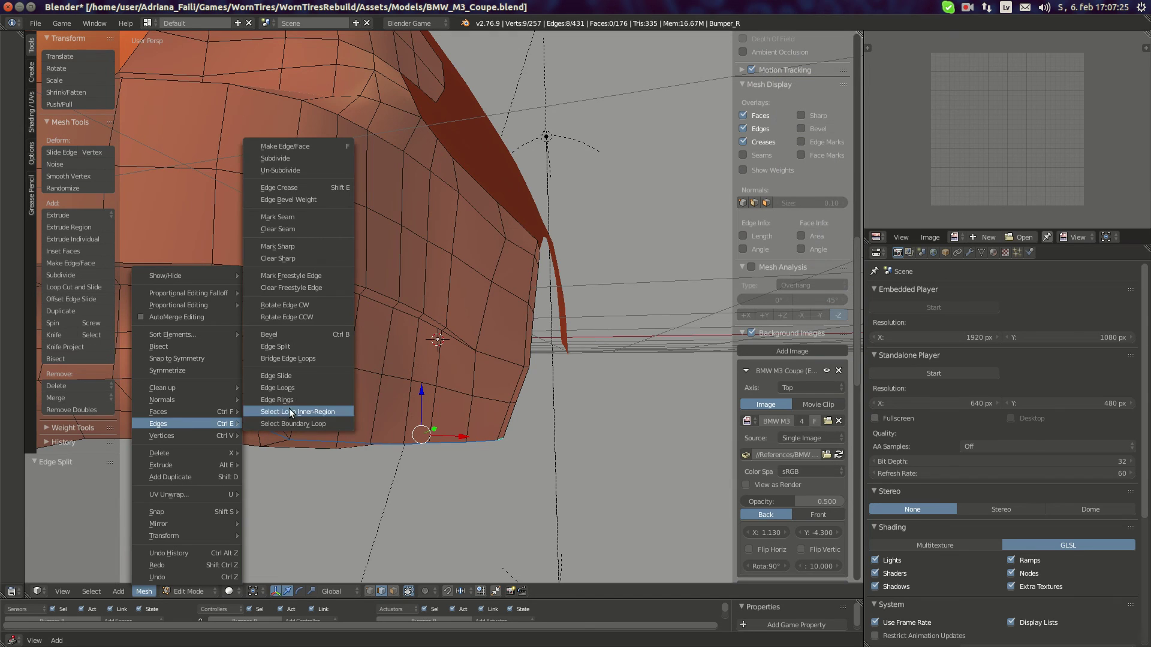
click(283, 347)
key(a)
key(a)
key(a)
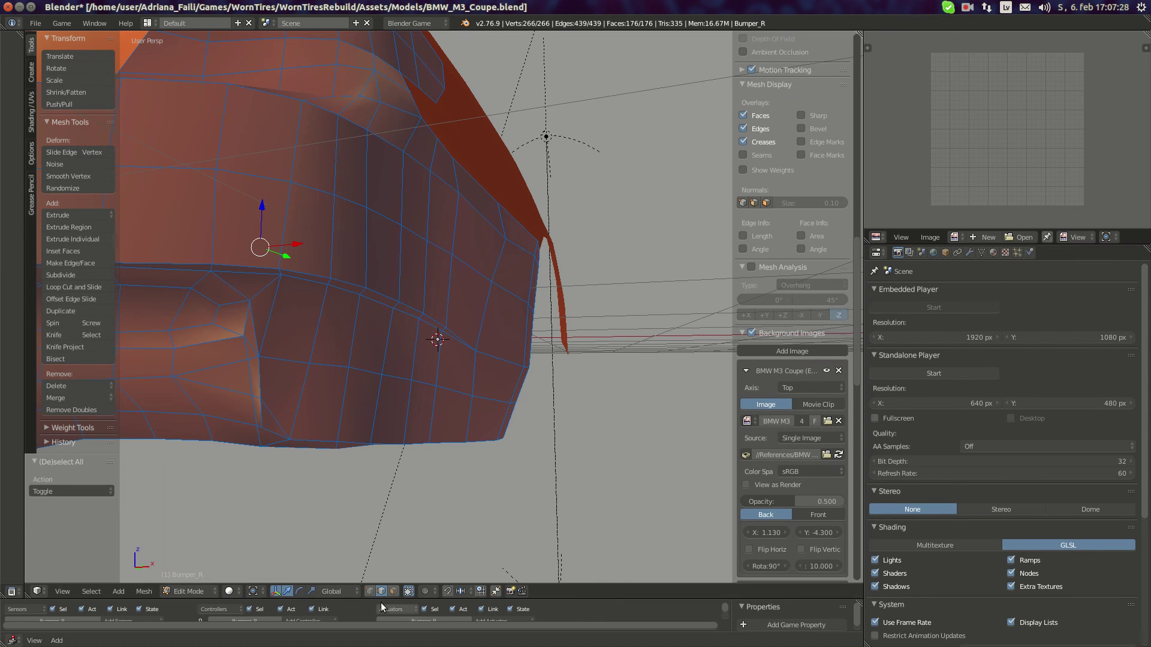
key(Tab)
Move all objects on layer 2 to layer 1 and display layer 1
scroll(399, 310, down, 6)
middle_drag(399, 311, 438, 308)
key(KP_Decimal)
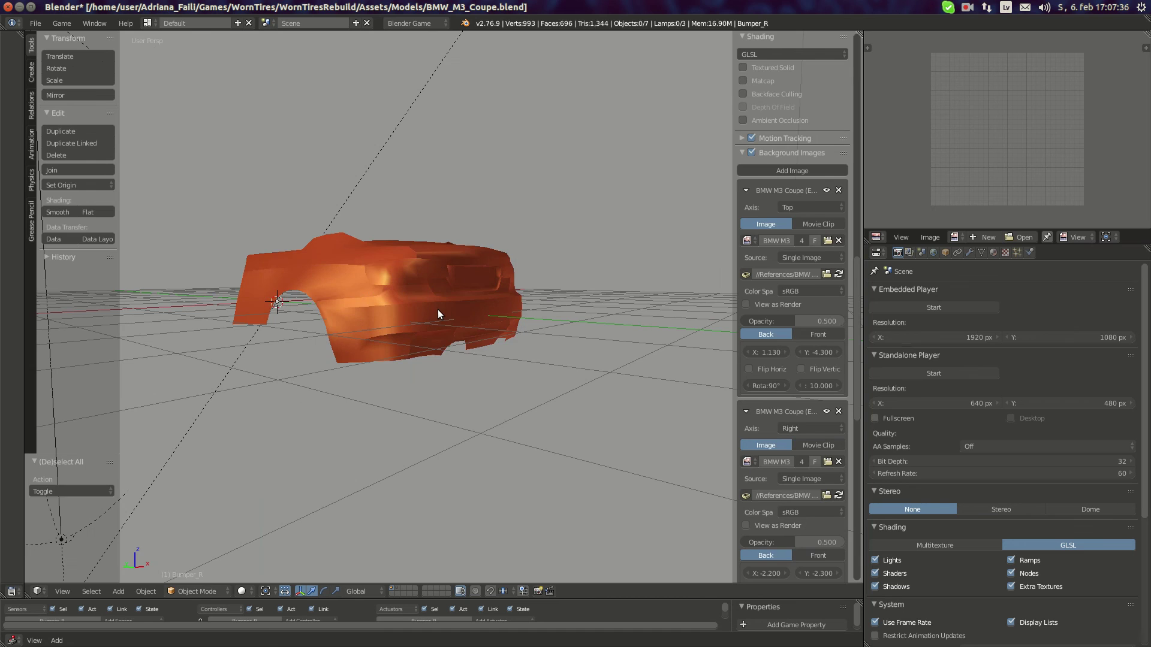
key(2)
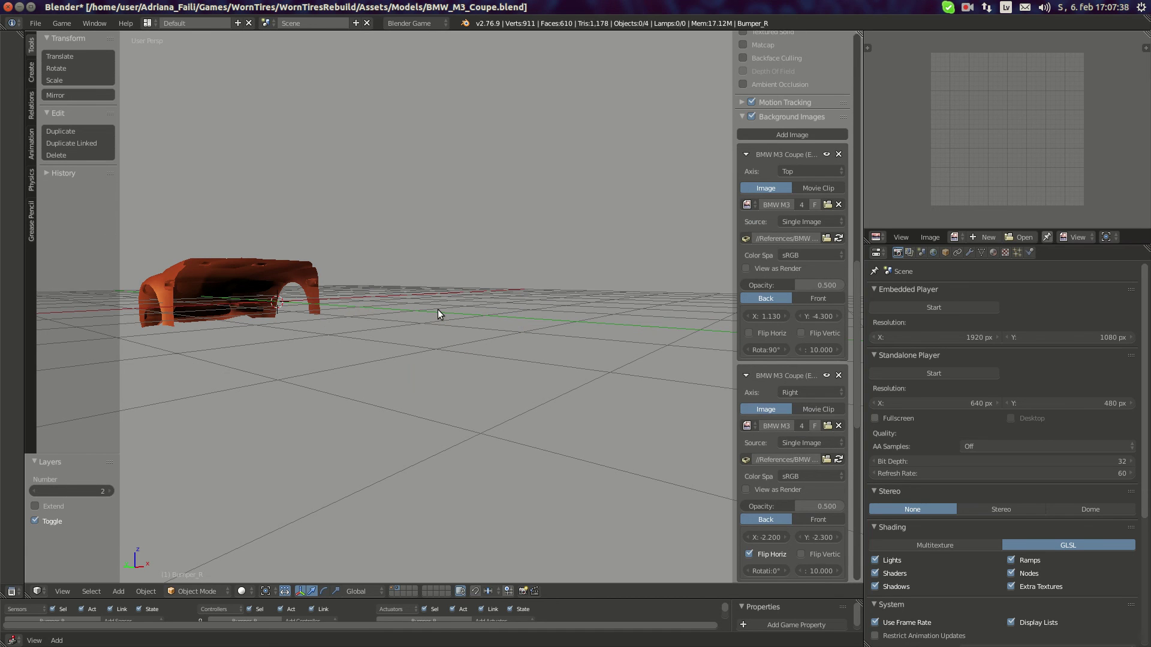
key(a)
key(m)
key(1)
key(Return)
key(1)
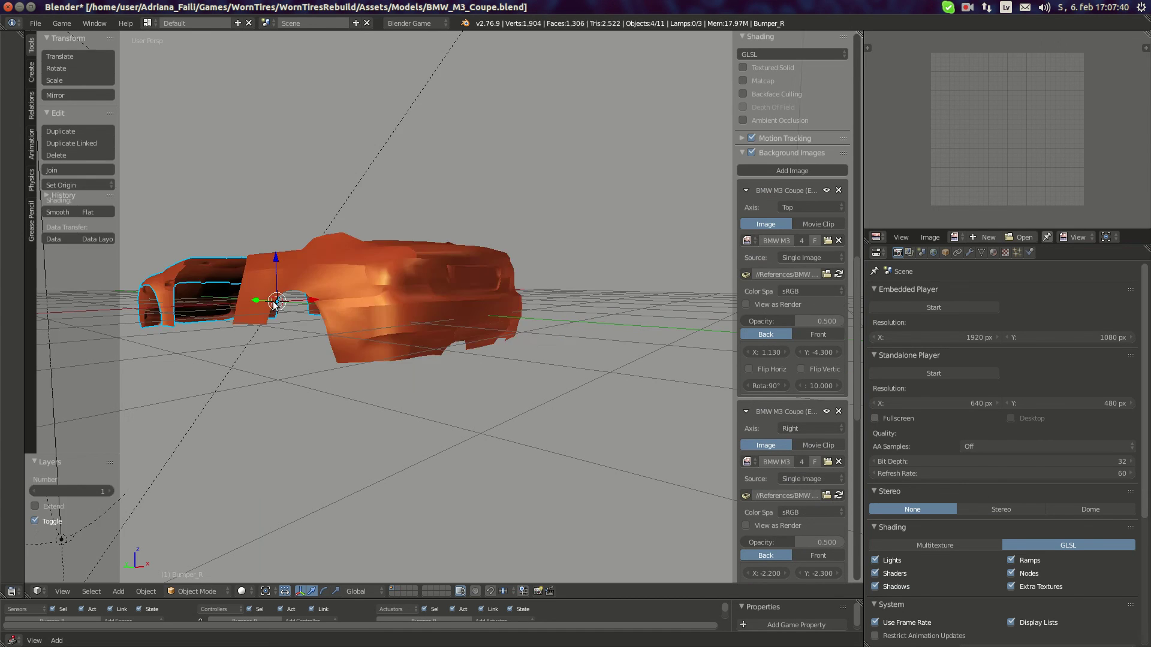
Deselect everything and examine the combined front and rear body parts from all sides
middle_drag(467, 327, 436, 341)
key(a)
scroll(468, 294, up, 5)
scroll(469, 293, down, 5)
middle_drag(468, 293, 342, 372)
middle_drag(511, 401, 368, 423)
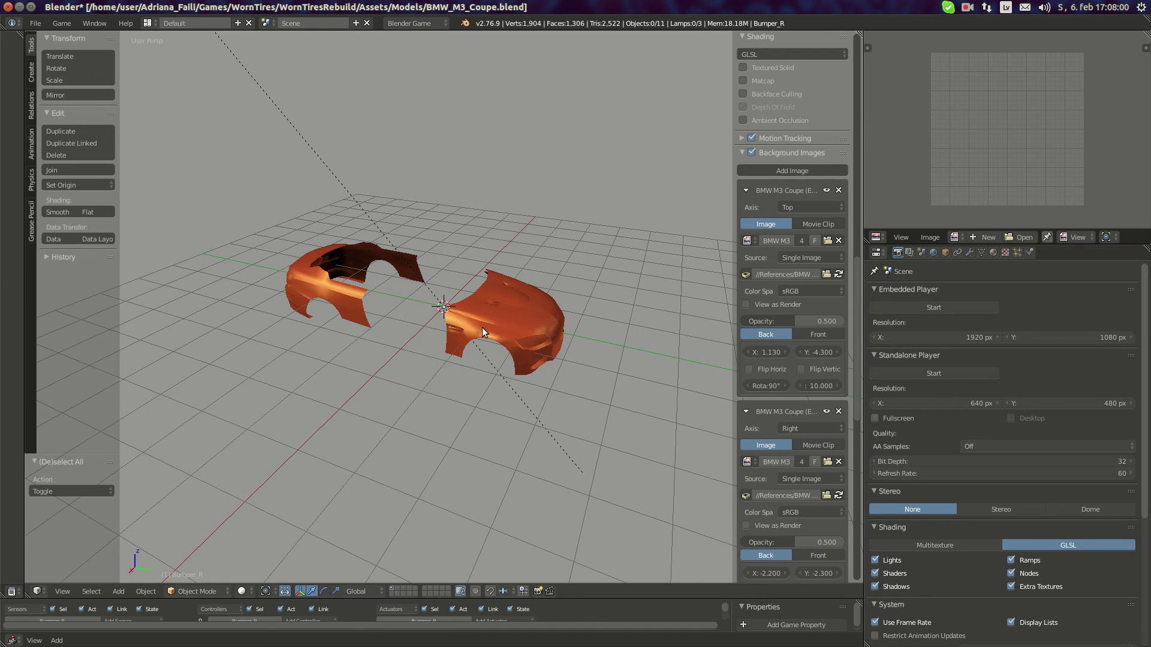
middle_drag(426, 368, 480, 315)
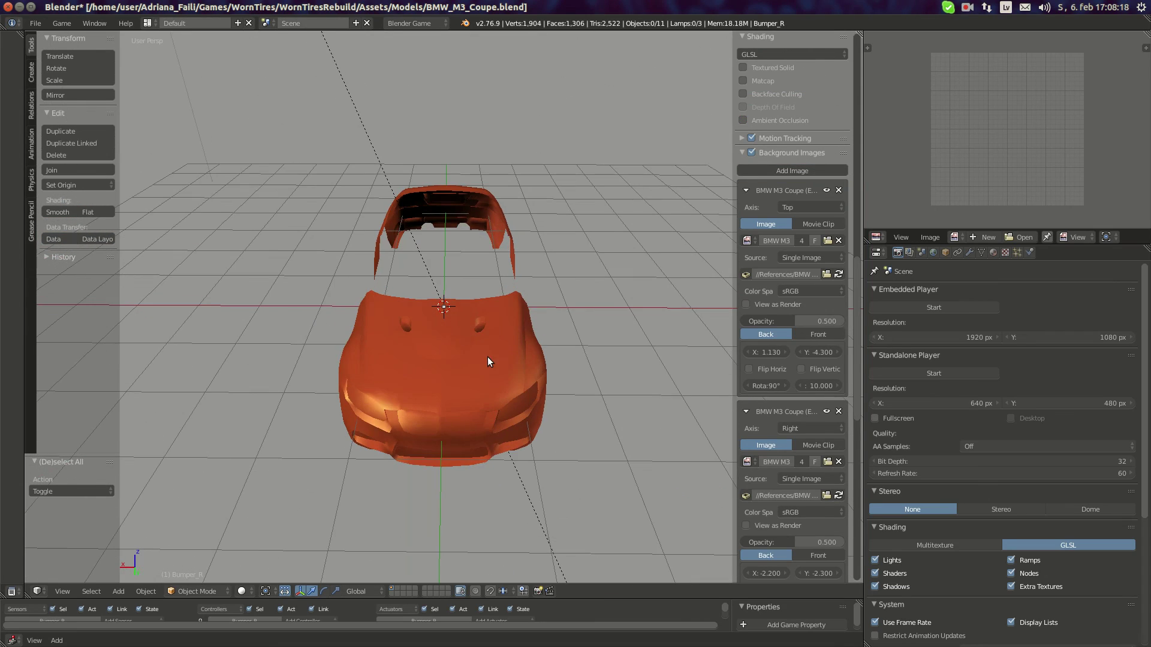
middle_drag(487, 360, 458, 335)
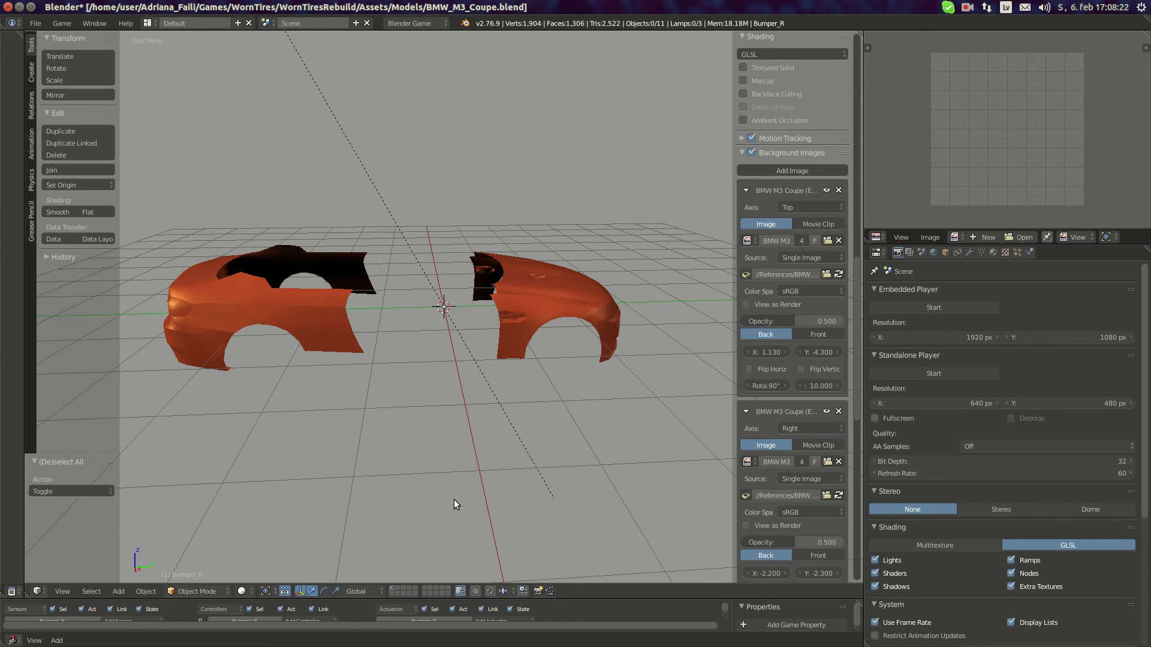
middle_drag(447, 445, 366, 358)
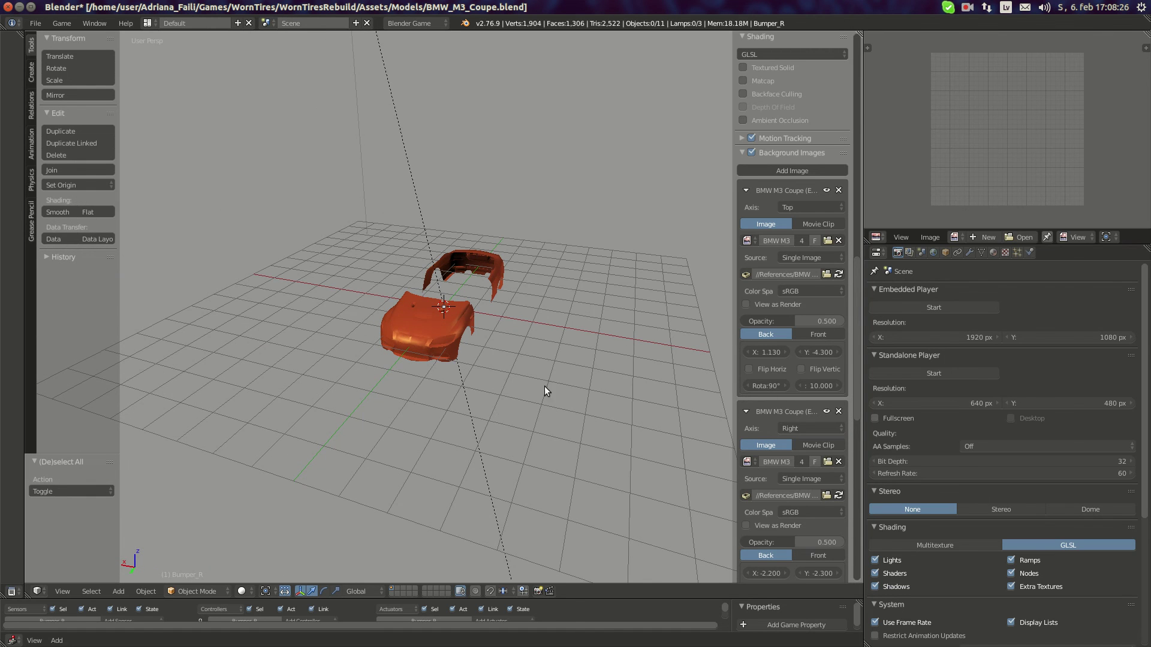
scroll(545, 386, up, 4)
middle_drag(332, 401, 590, 307)
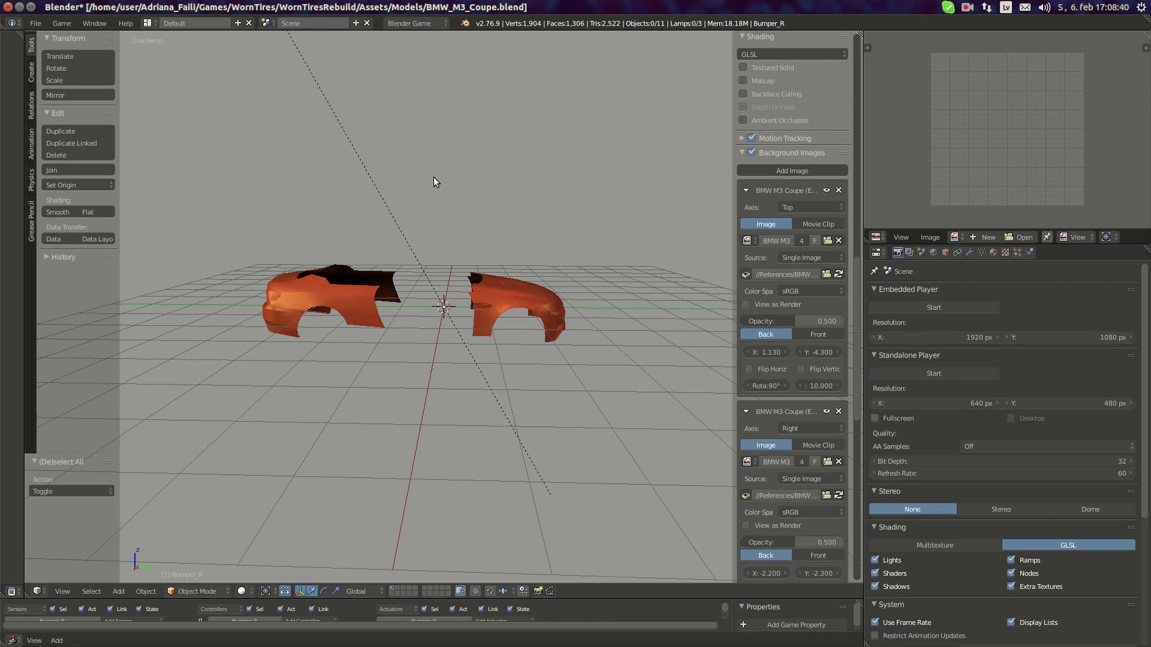
click(968, 6)
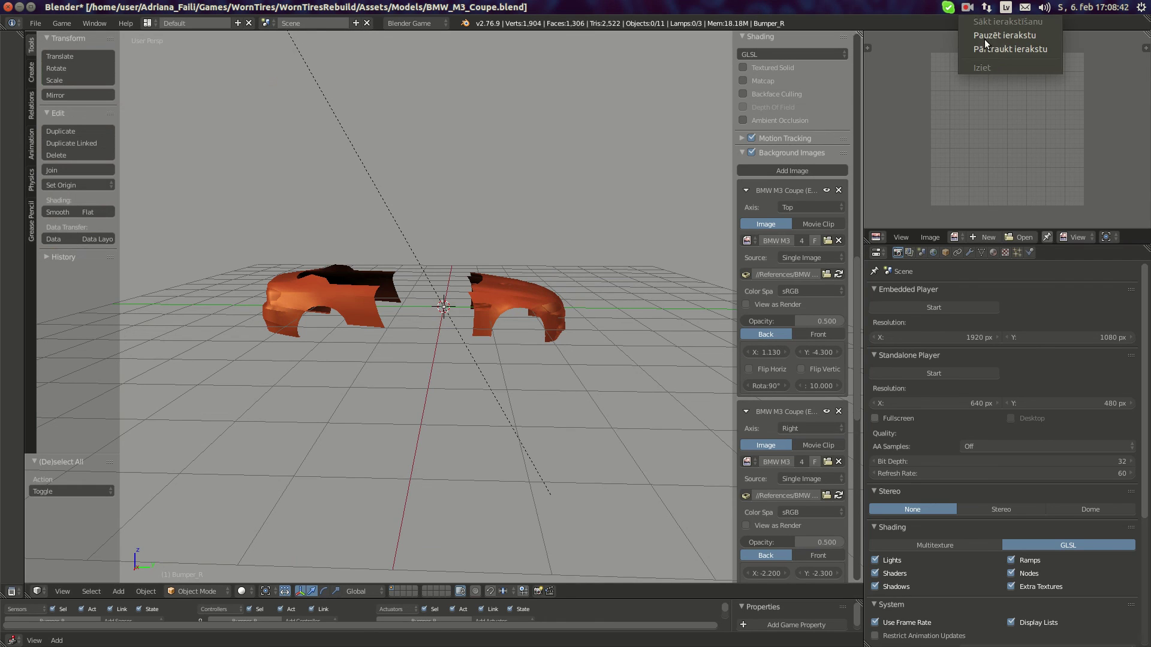